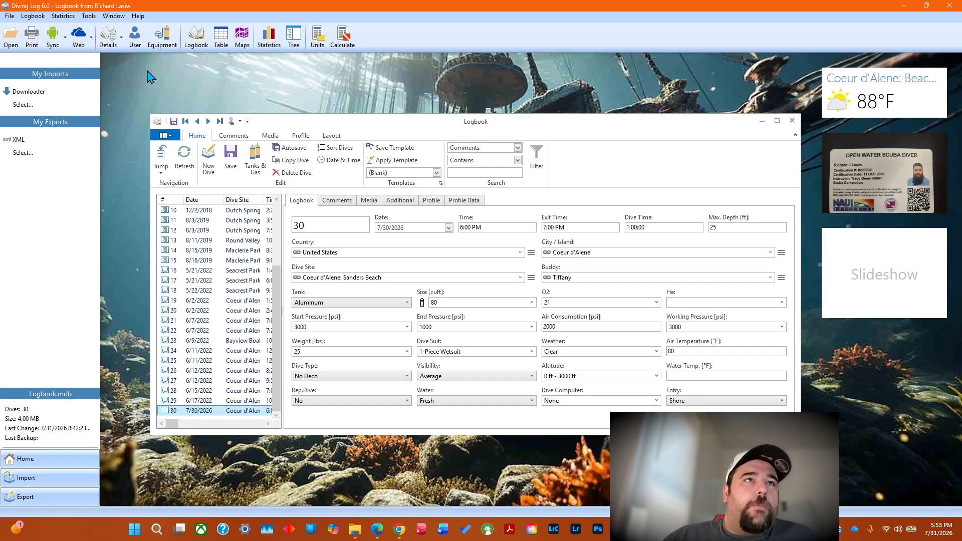
Open the country details and review each existing country record and the available import options.
{"action": "left_click", "coordinate": [123, 41]}
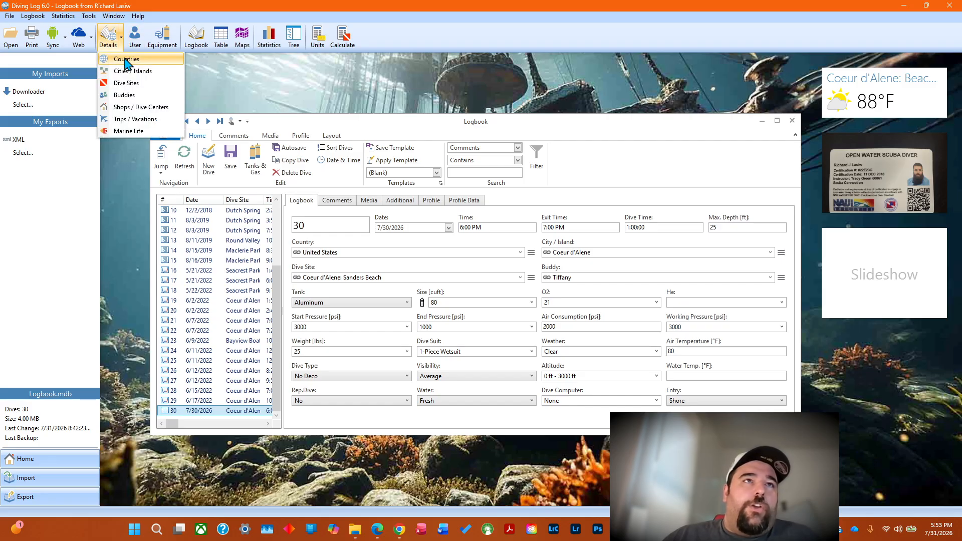
{"action": "left_click", "coordinate": [133, 60]}
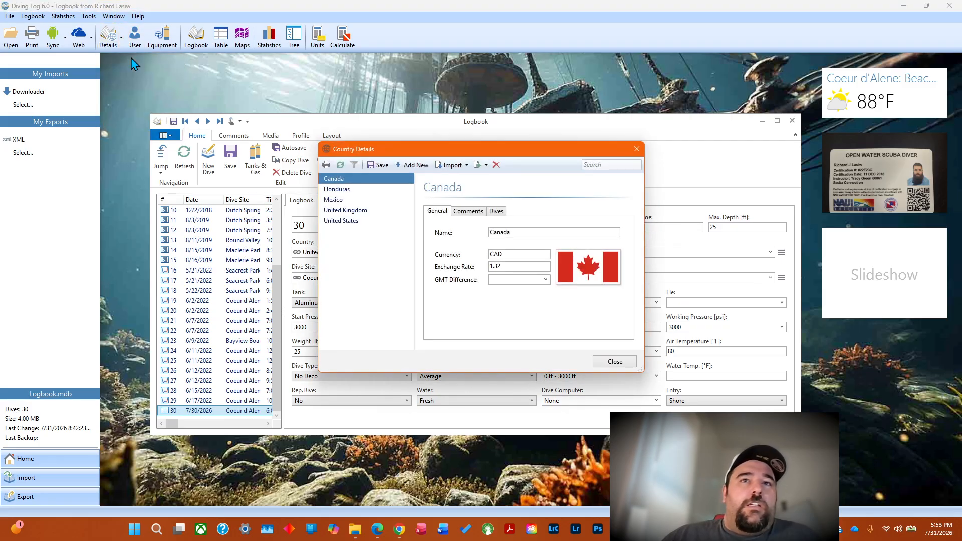
{"action": "left_click", "coordinate": [349, 190]}
{"action": "left_click", "coordinate": [349, 200]}
{"action": "left_click", "coordinate": [350, 211]}
{"action": "left_click", "coordinate": [349, 222]}
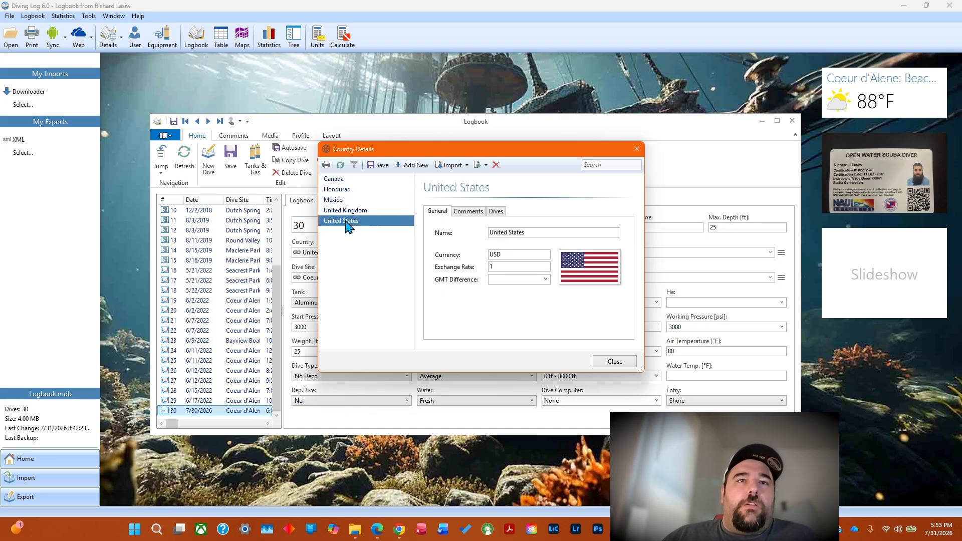
{"action": "left_click", "coordinate": [346, 180]}
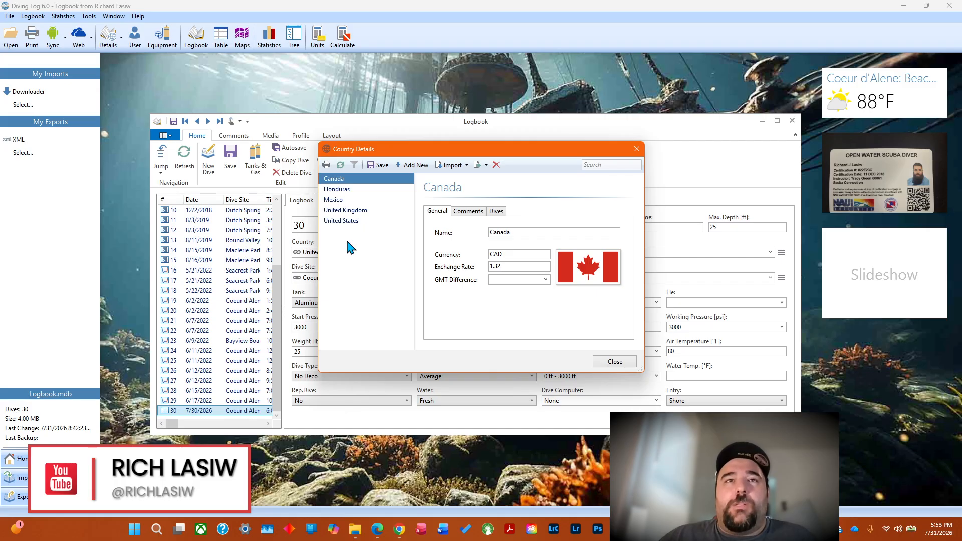
{"action": "left_click", "coordinate": [468, 165]}
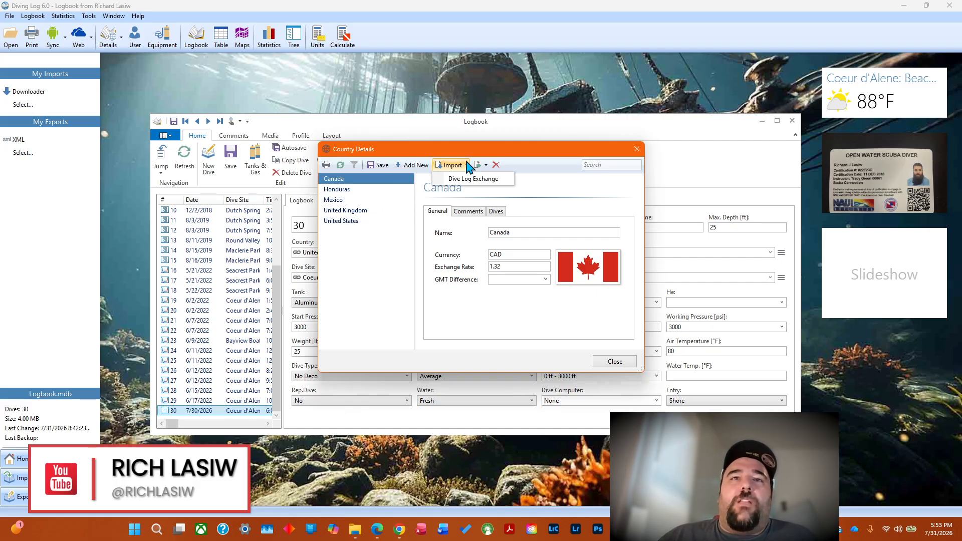
{"action": "left_click", "coordinate": [542, 156]}
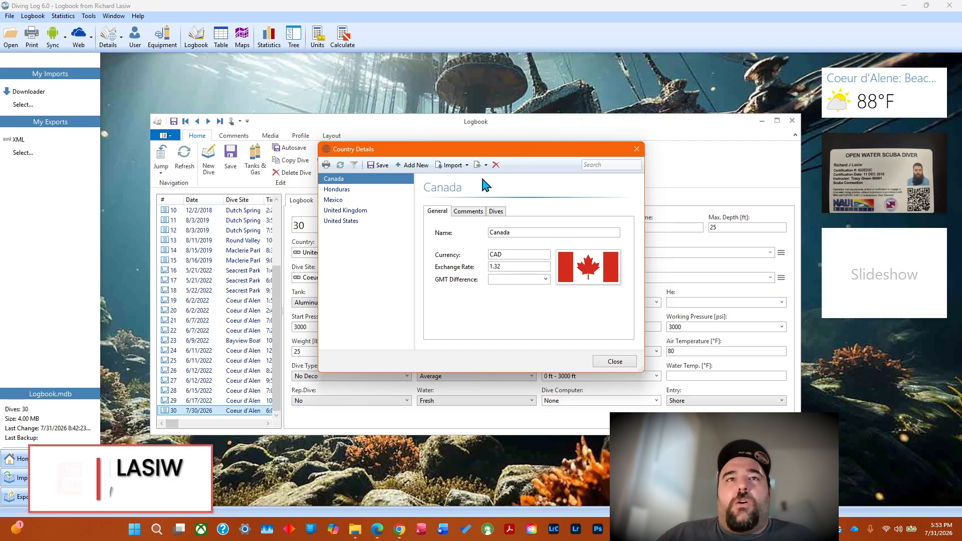
Add a new country record and look over its currency, exchange rate and GMT difference fields.
{"action": "left_click", "coordinate": [405, 165]}
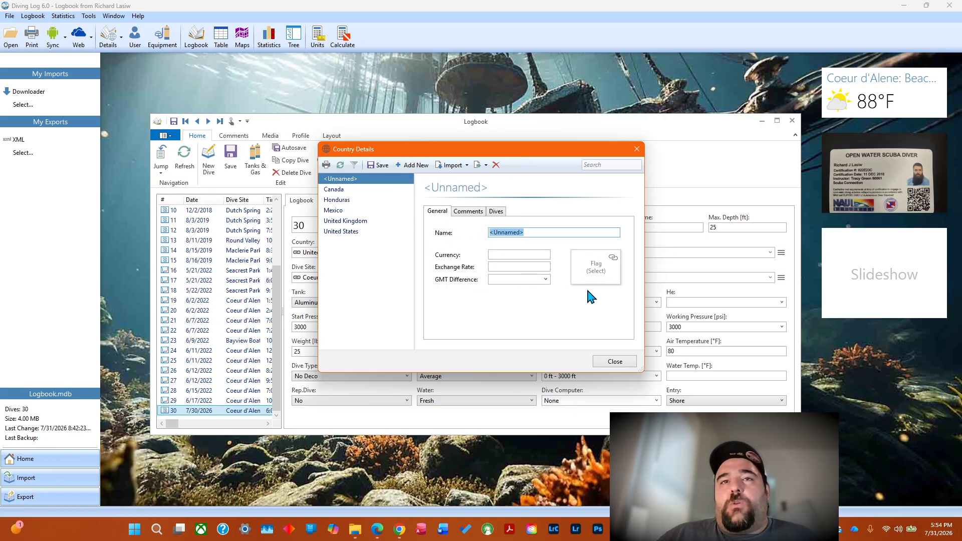
{"action": "left_click", "coordinate": [501, 255]}
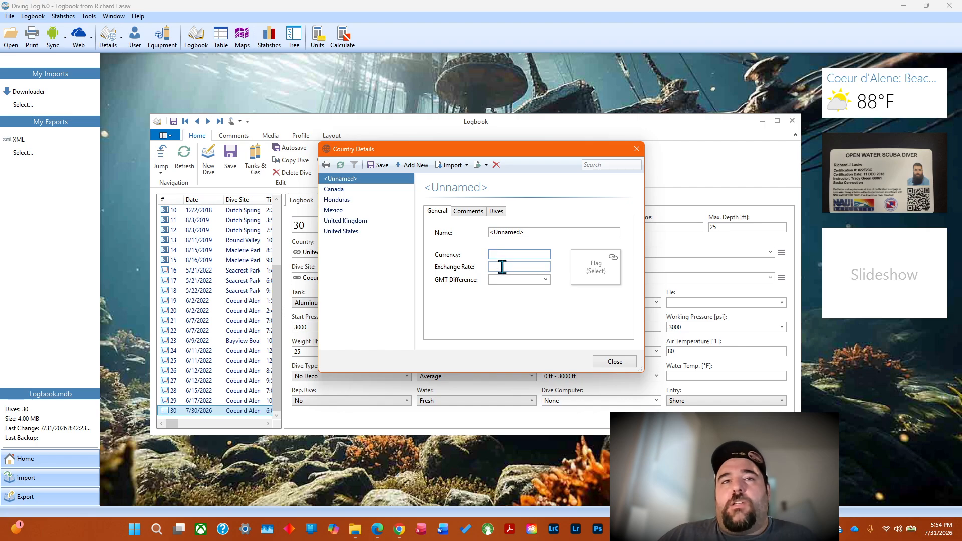
{"action": "left_click", "coordinate": [501, 266]}
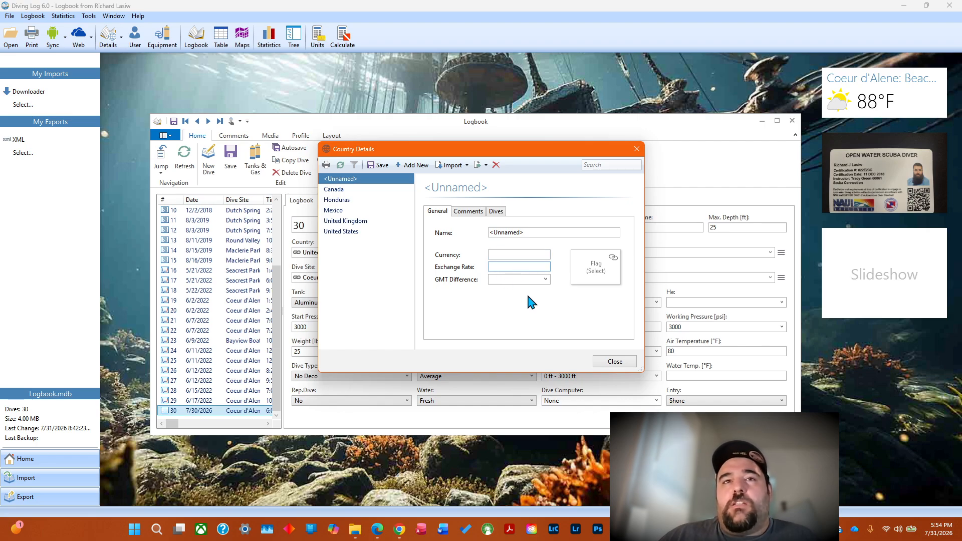
{"action": "left_click", "coordinate": [545, 279]}
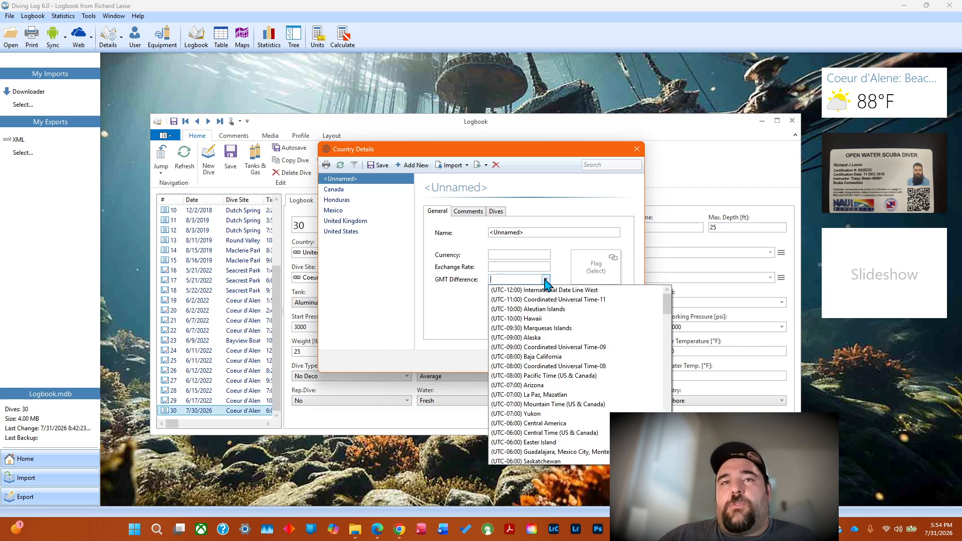
{"action": "left_click", "coordinate": [456, 283]}
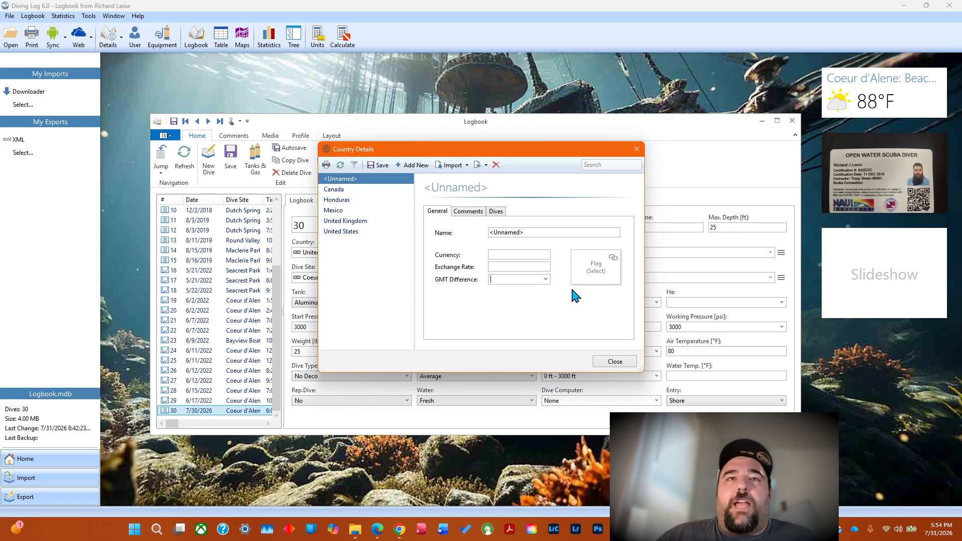
Review the new country's comments and dives pages and return to its general details.
{"action": "left_click", "coordinate": [466, 213]}
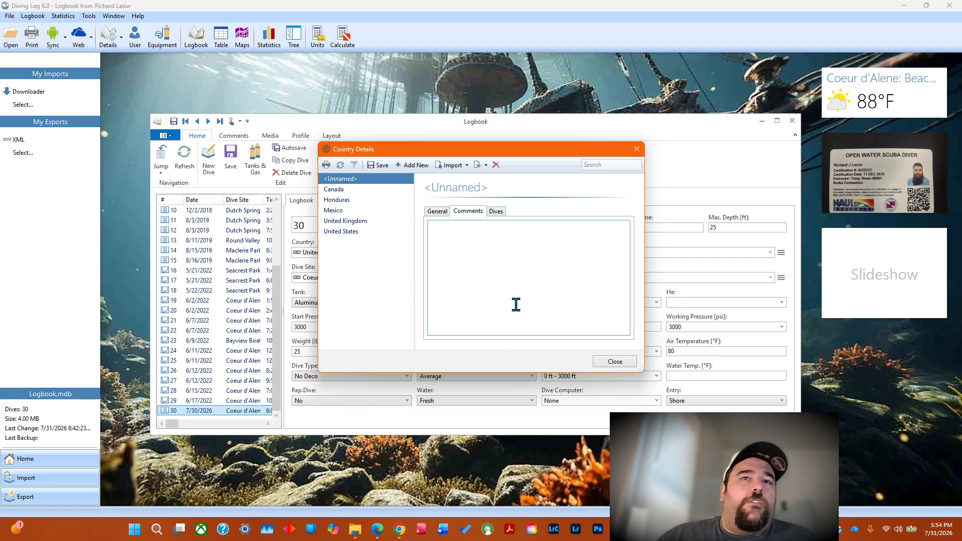
{"action": "left_click", "coordinate": [498, 211]}
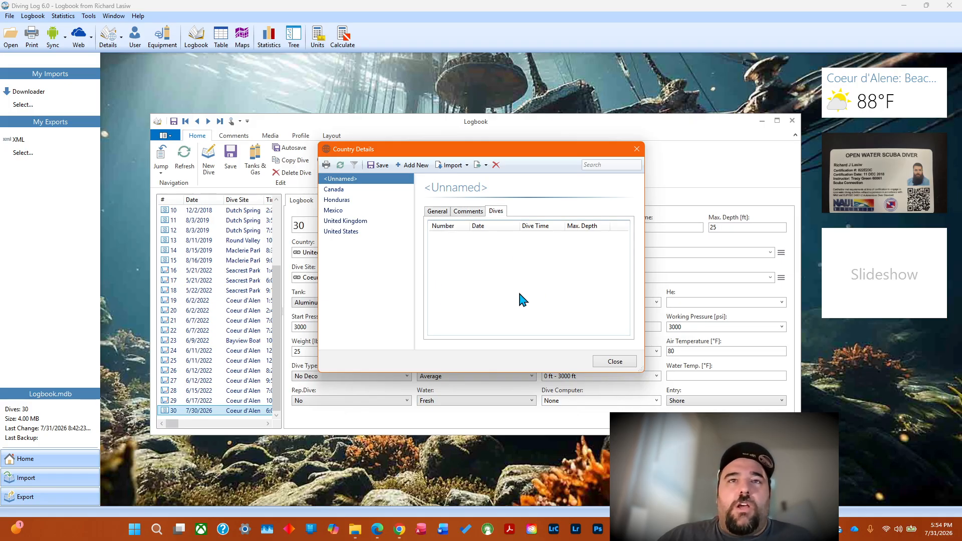
{"action": "left_click", "coordinate": [438, 212]}
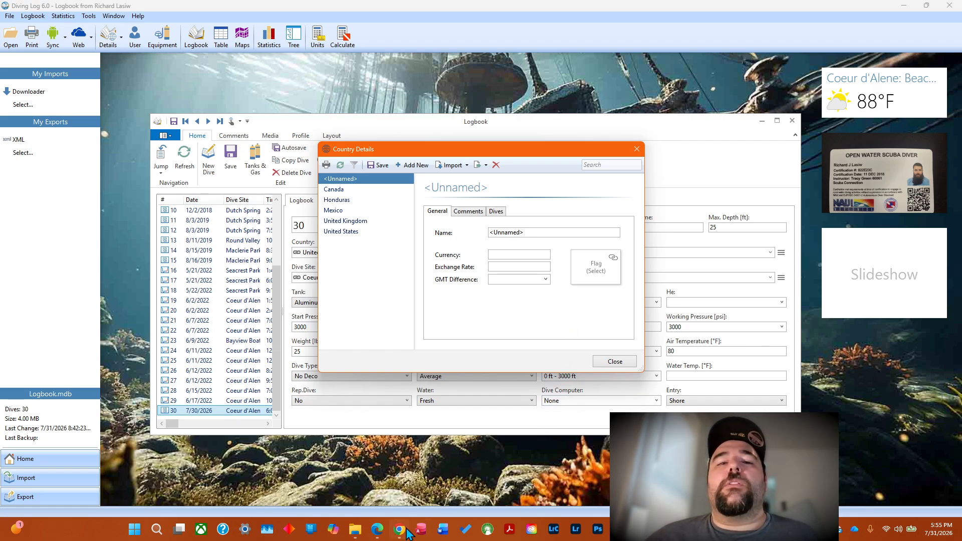
Switch to Chrome, go back to Flagpedia's main flag download page and review the available flag image packages.
{"action": "mouse_move", "coordinate": [399, 529]}
{"action": "left_click", "coordinate": [401, 479]}
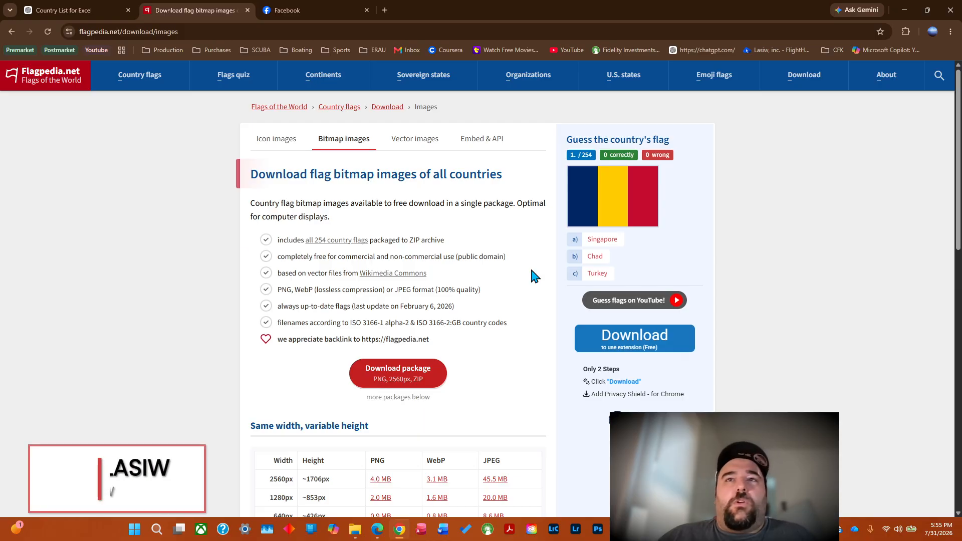
{"action": "left_click", "coordinate": [11, 32]}
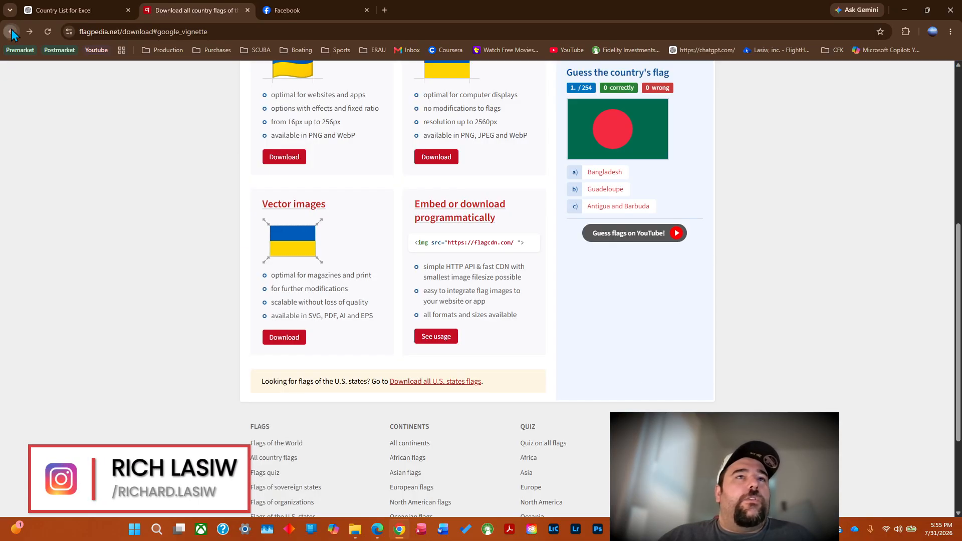
{"action": "left_click", "coordinate": [12, 33]}
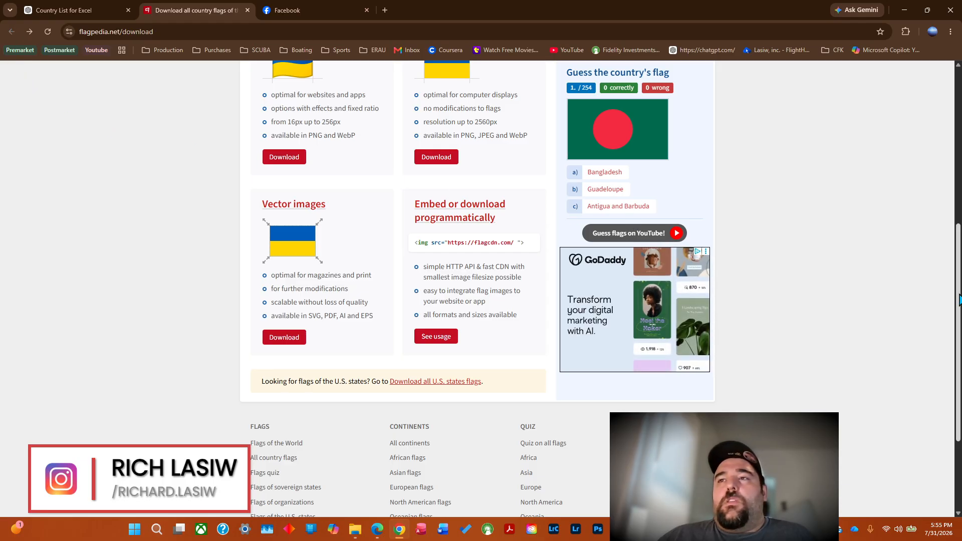
{"action": "scroll", "coordinate": [201, 204], "scroll_direction": "up", "scroll_amount": 6}
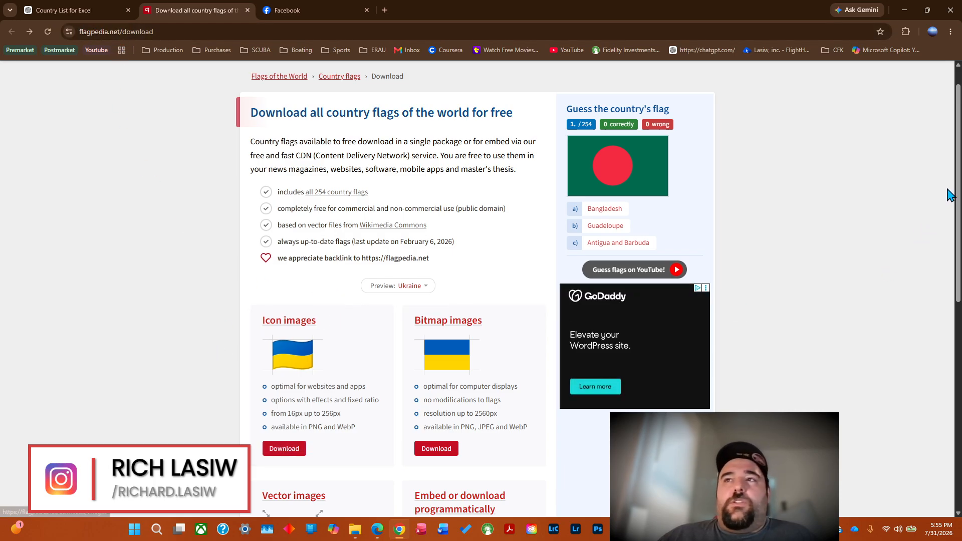
{"action": "left_click_drag", "start_coordinate": [952, 189], "coordinate": [951, 260]}
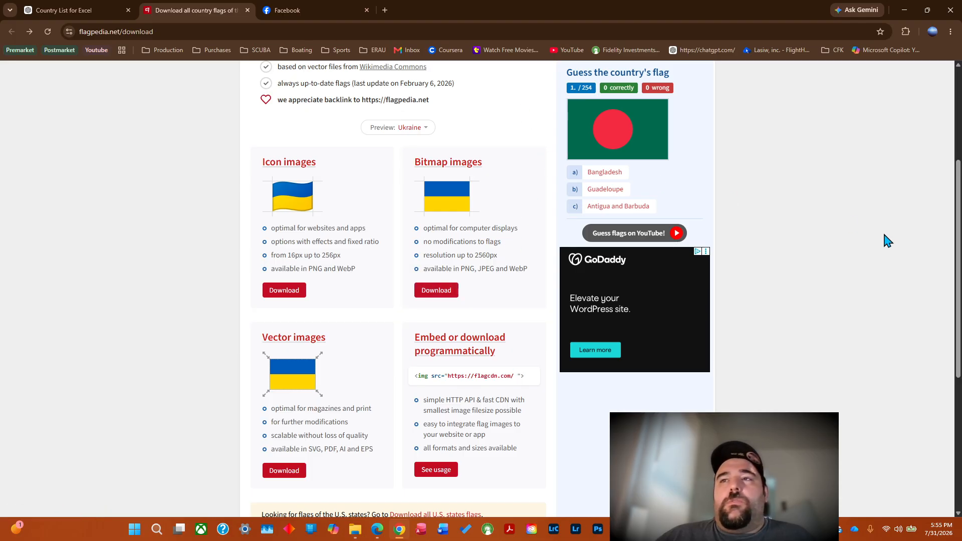
{"action": "scroll", "coordinate": [960, 258], "scroll_direction": "up", "scroll_amount": 4}
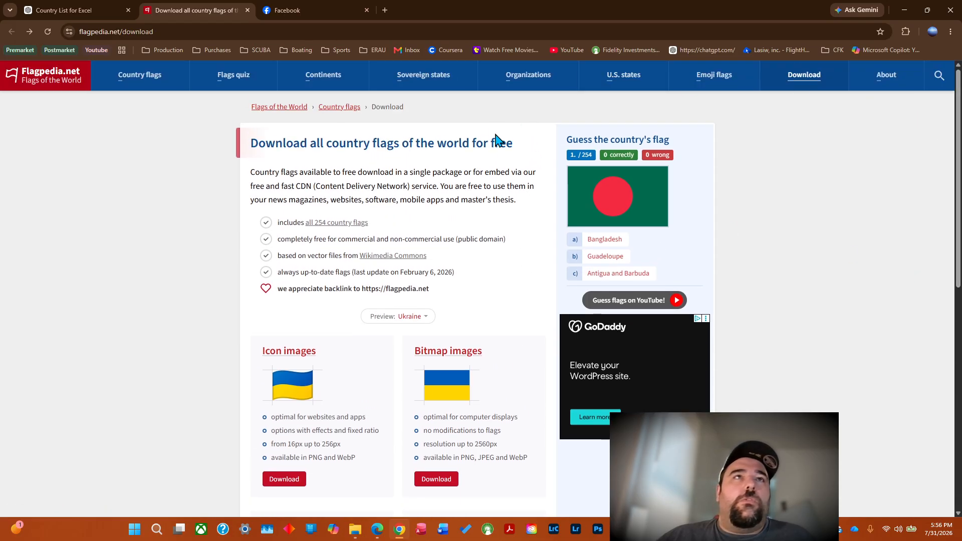
Switch to File Explorer, select w2560.zip in the Downloads folder and start extracting it.
{"action": "left_click", "coordinate": [355, 530]}
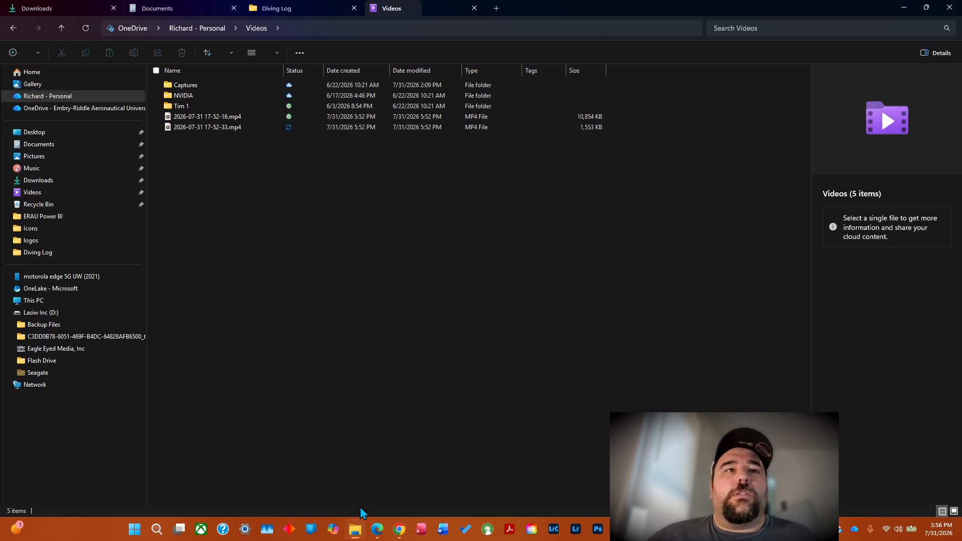
{"action": "left_click", "coordinate": [150, 8]}
{"action": "left_click", "coordinate": [70, 8]}
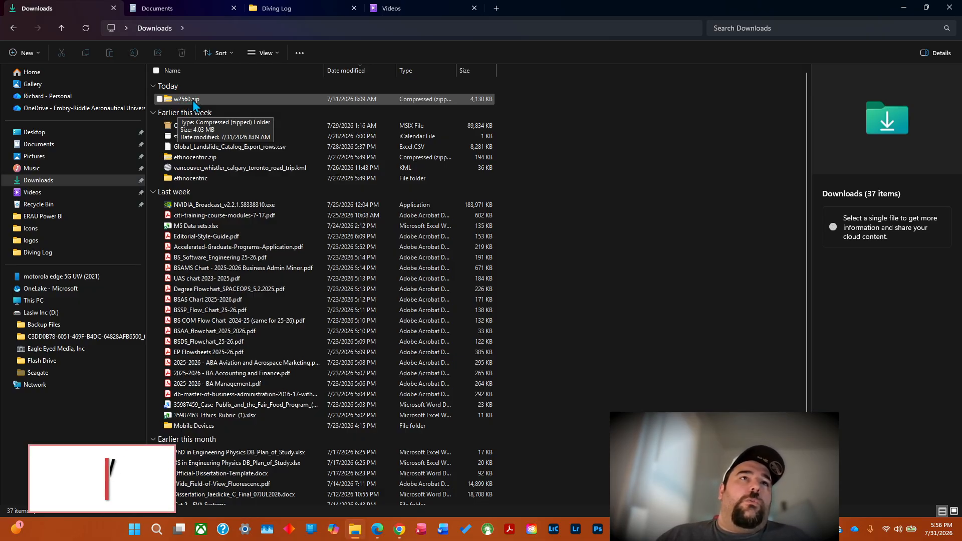
{"action": "left_click", "coordinate": [192, 100]}
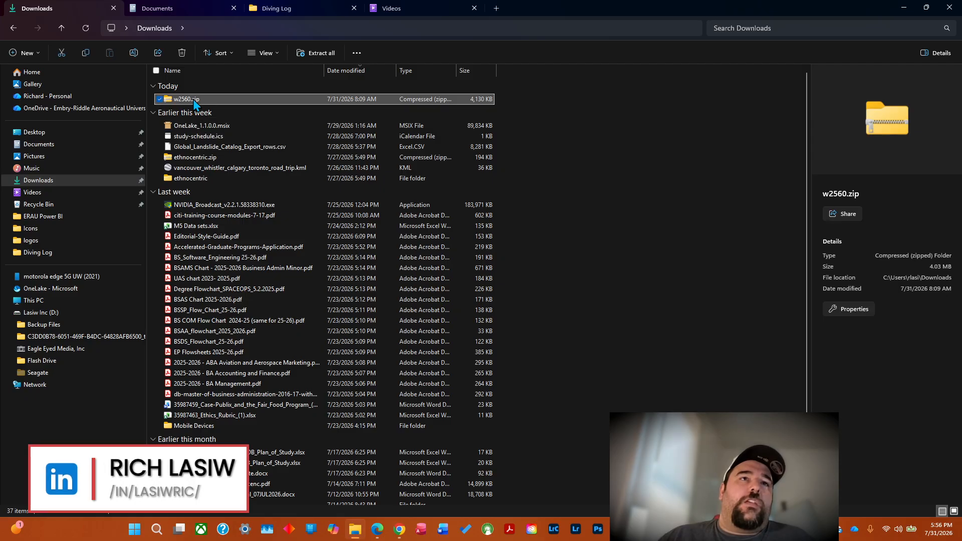
{"action": "left_click", "coordinate": [323, 50]}
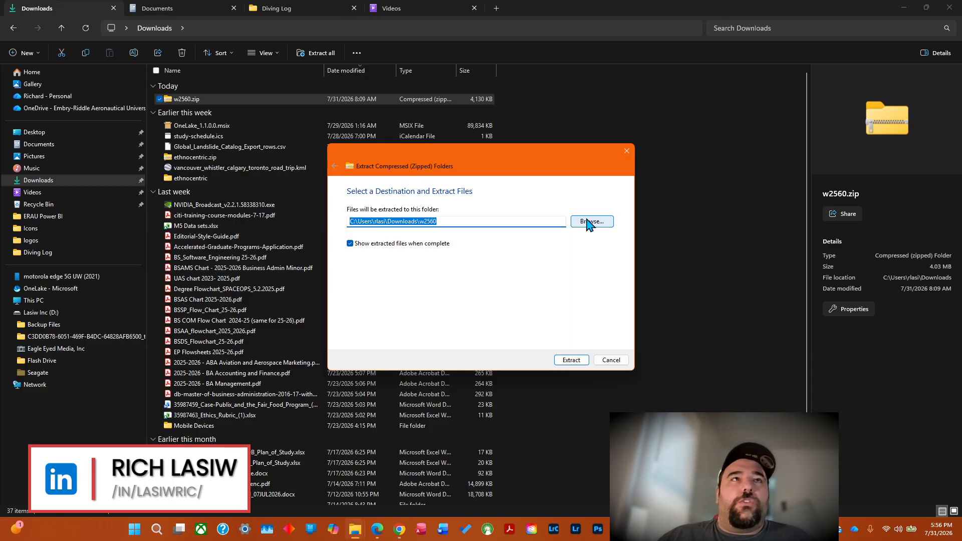
Look through the Diving Log's Pictures folder and check the contents of its Flags subfolder.
{"action": "left_click", "coordinate": [307, 7]}
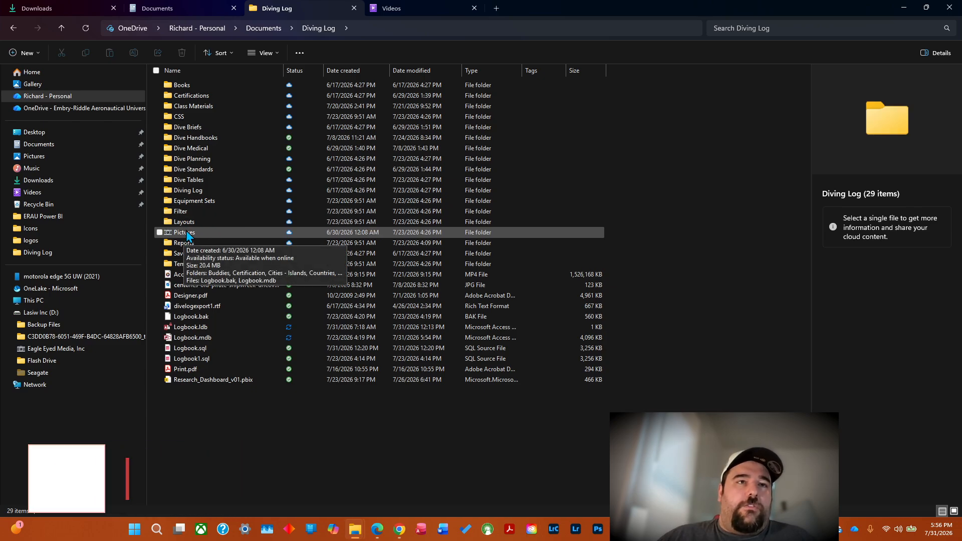
{"action": "left_click", "coordinate": [190, 233]}
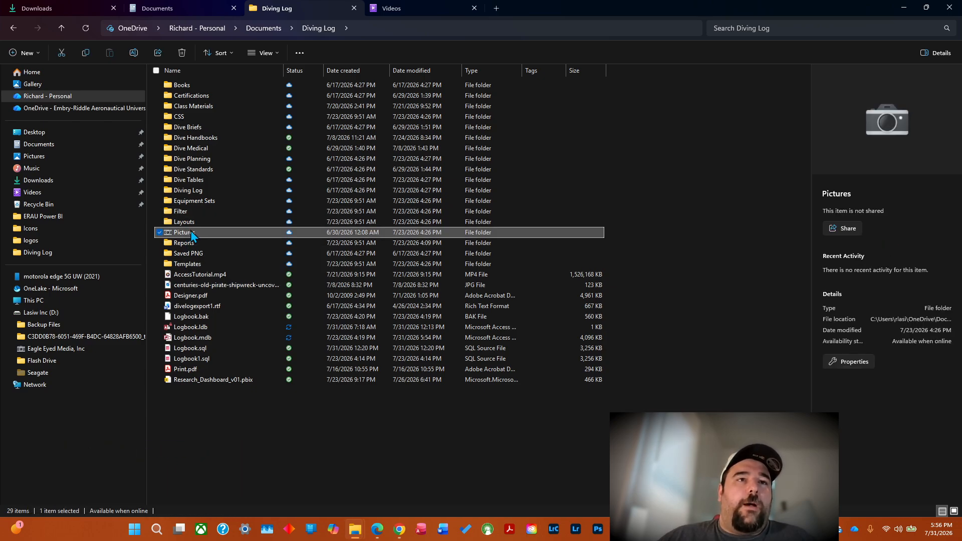
{"action": "double_click", "coordinate": [190, 232]}
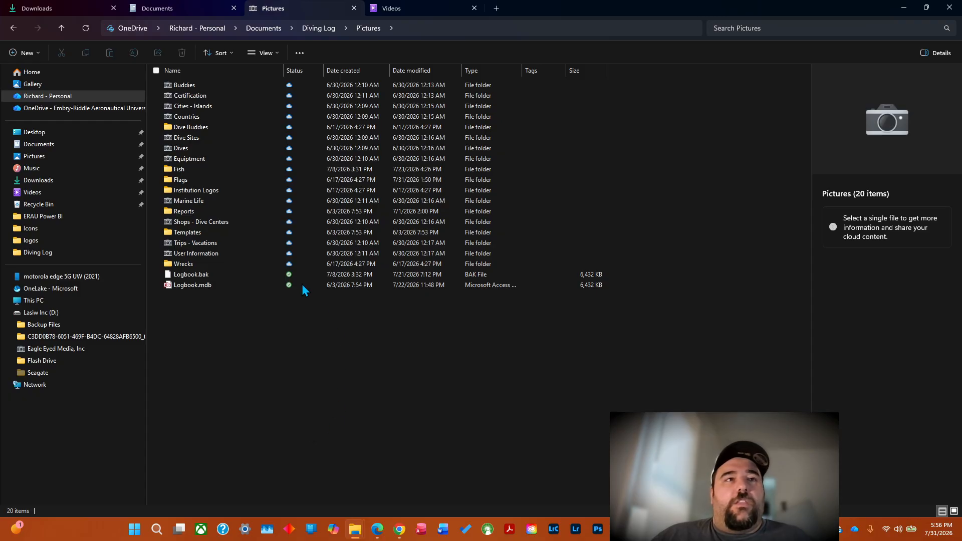
{"action": "double_click", "coordinate": [192, 180]}
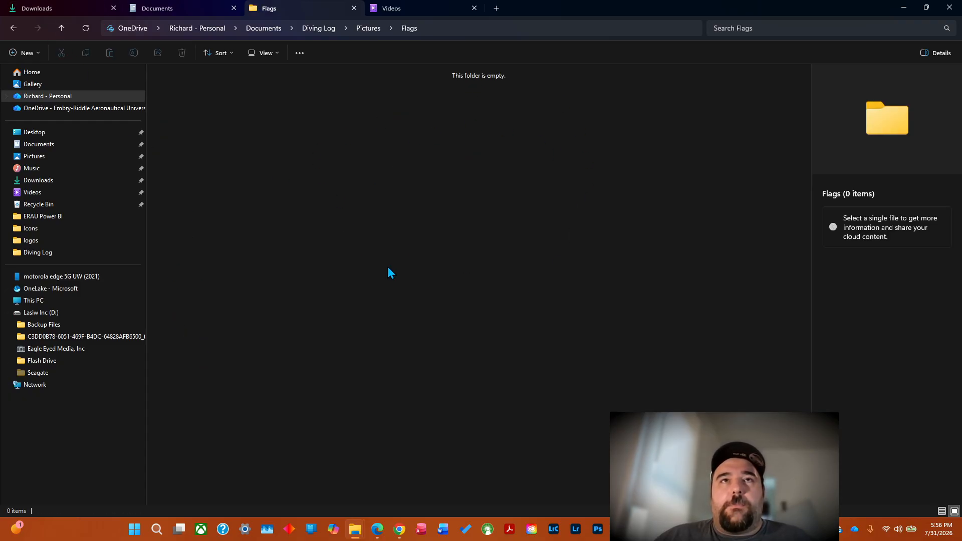
{"action": "left_click", "coordinate": [13, 27]}
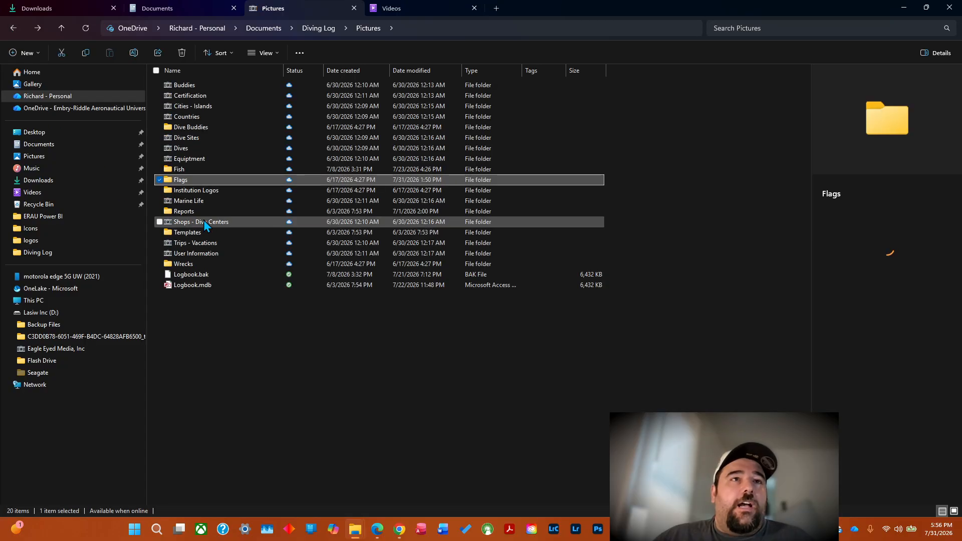
{"action": "mouse_move", "coordinate": [193, 181]}
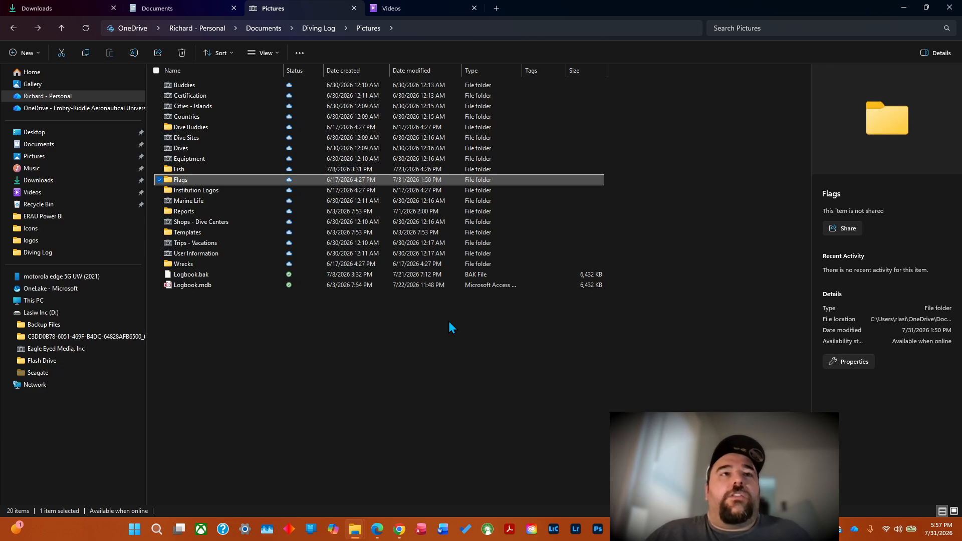
Start extracting w2560.zip from the Downloads folder and open the browser for its destination folder.
{"action": "left_click", "coordinate": [71, 9]}
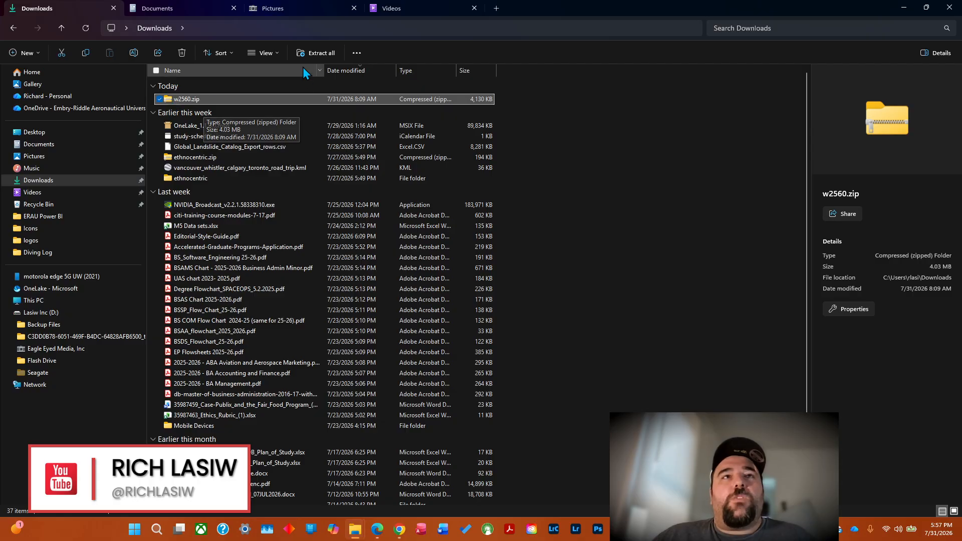
{"action": "left_click", "coordinate": [311, 54]}
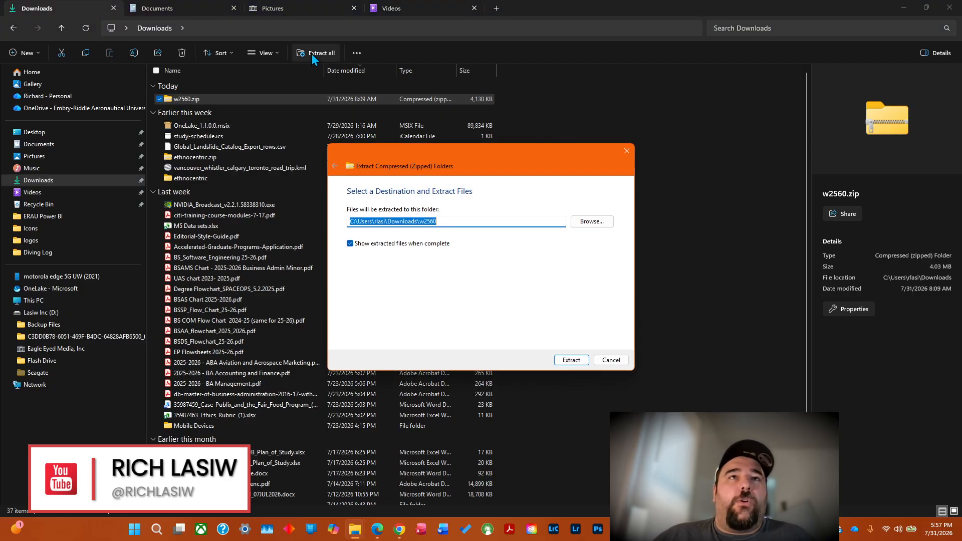
{"action": "left_click", "coordinate": [585, 222]}
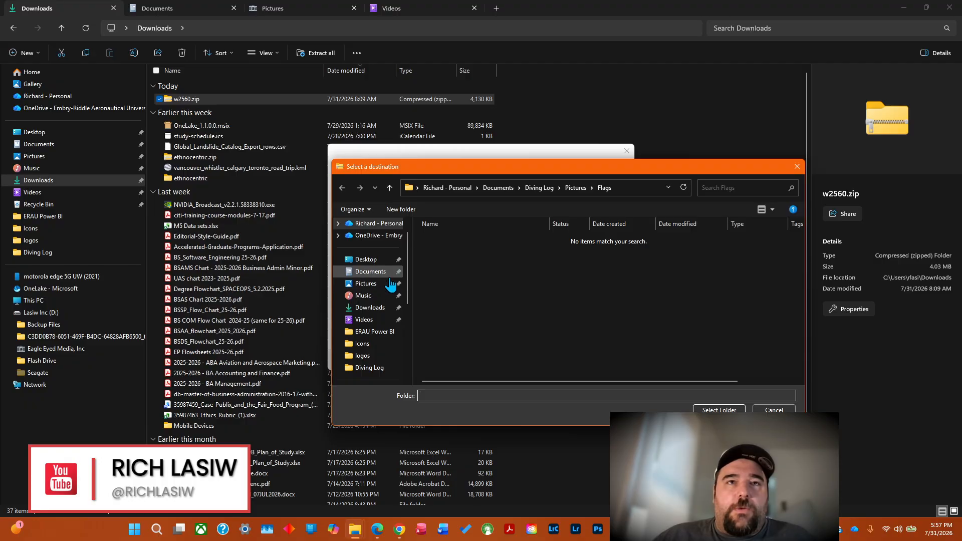
Choose the Flags folder under the personal OneDrive's Documents, Diving Log, Pictures as the destination and extract the archive there.
{"action": "scroll", "coordinate": [381, 245], "scroll_direction": "up", "scroll_amount": 1}
{"action": "left_click", "coordinate": [388, 238]}
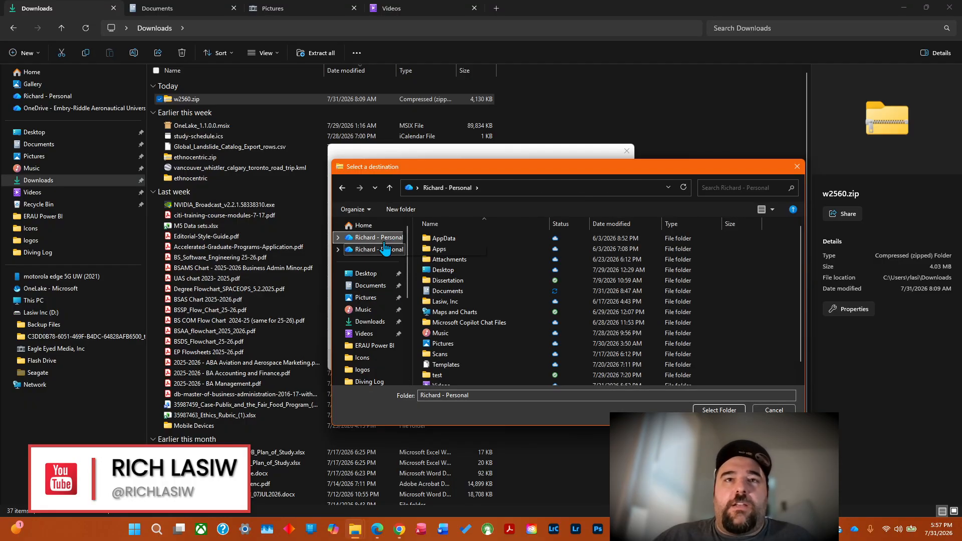
{"action": "double_click", "coordinate": [450, 291]}
{"action": "left_click", "coordinate": [451, 295]}
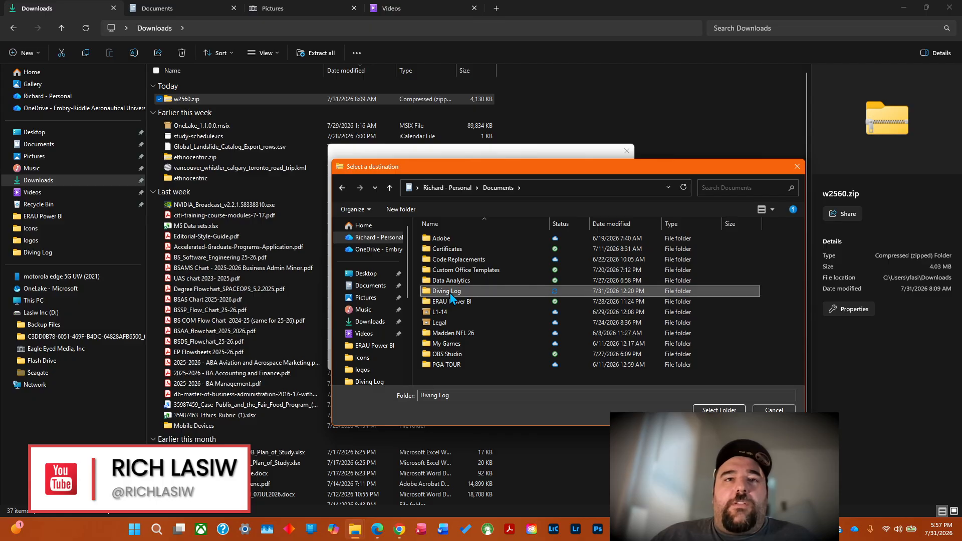
{"action": "double_click", "coordinate": [451, 295]}
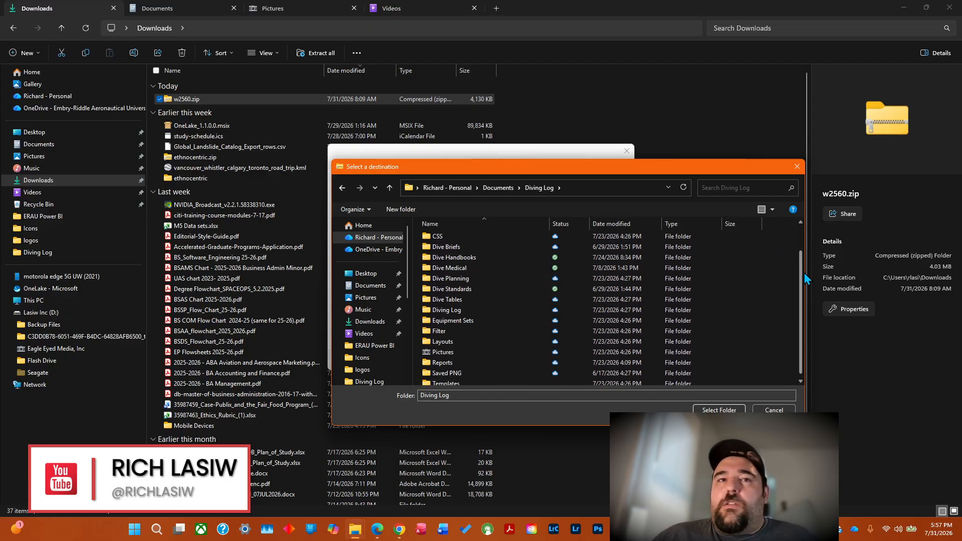
{"action": "double_click", "coordinate": [443, 352]}
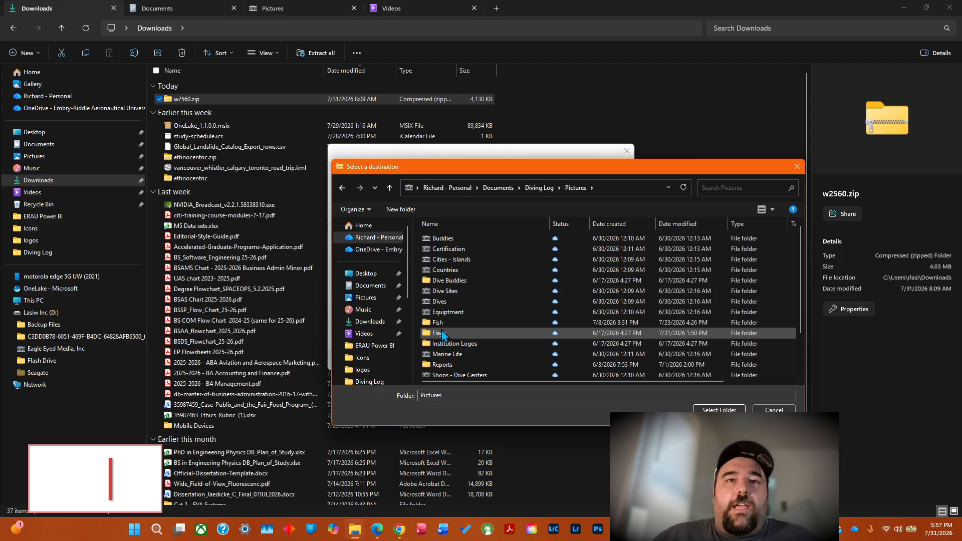
{"action": "double_click", "coordinate": [442, 332]}
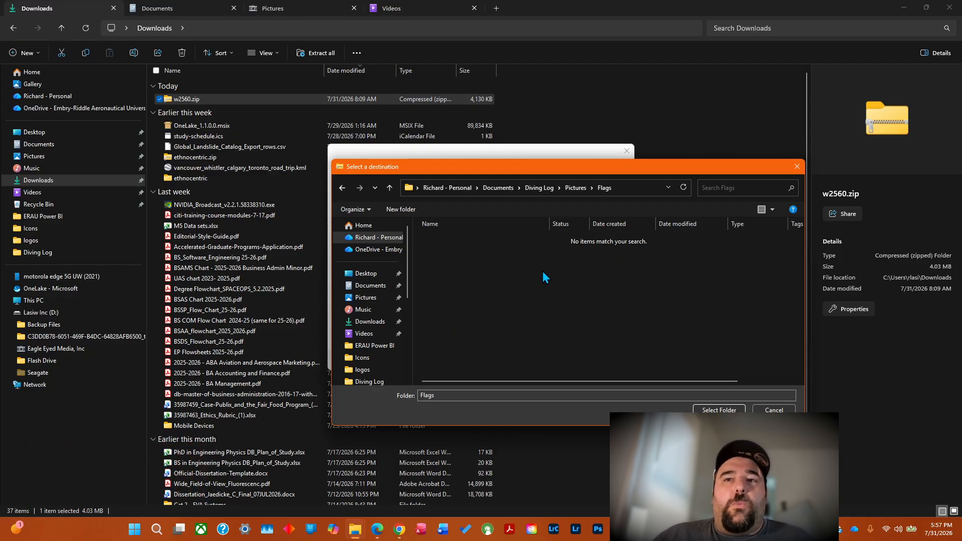
{"action": "left_click", "coordinate": [342, 188]}
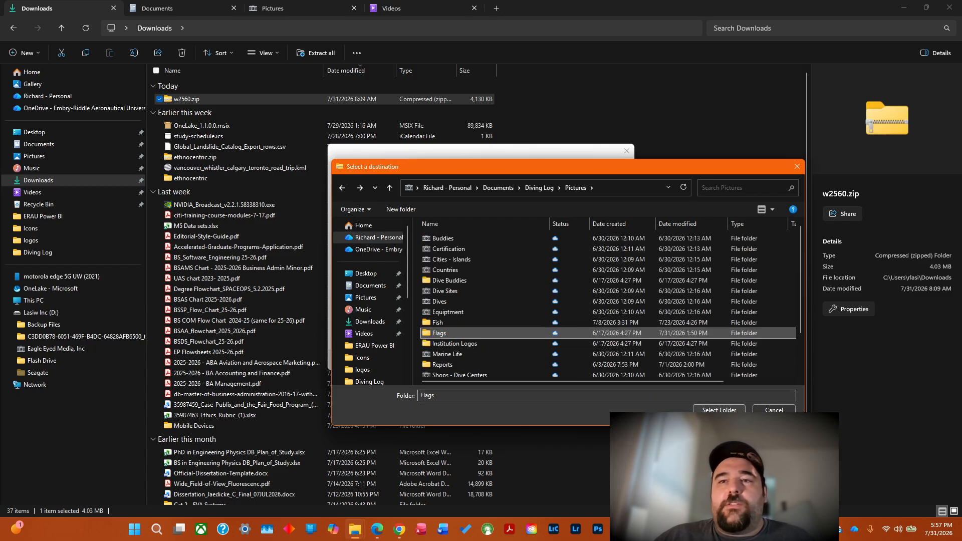
{"action": "left_click", "coordinate": [719, 410]}
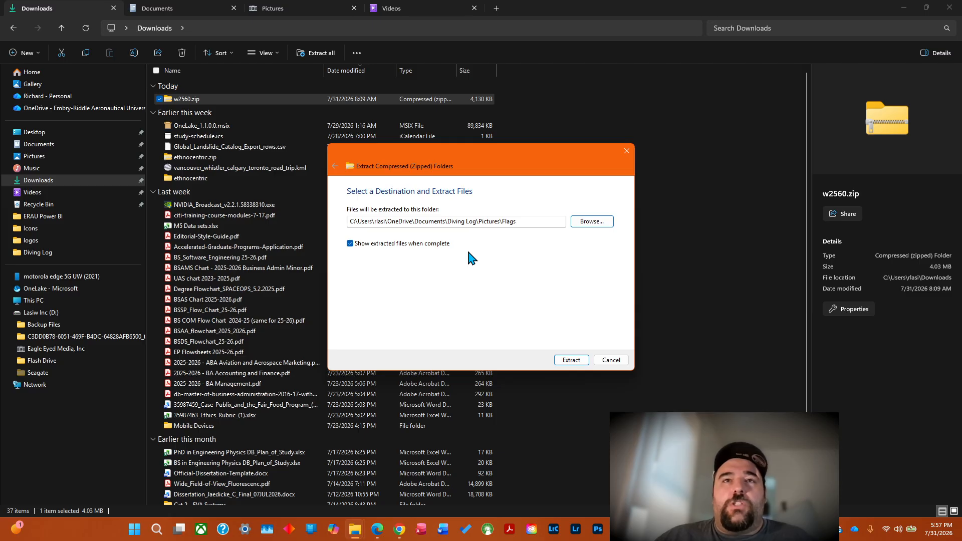
{"action": "left_click", "coordinate": [568, 361]}
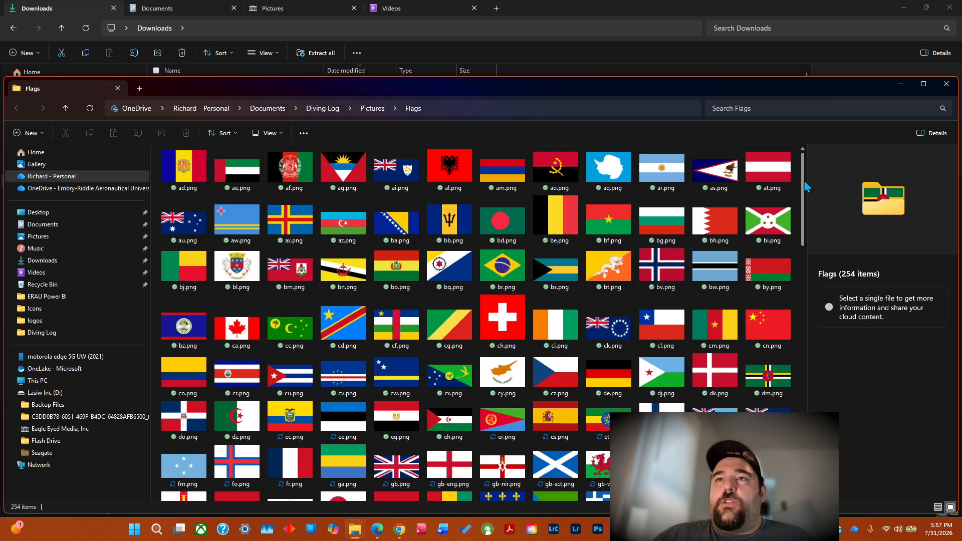
Look through the extracted PNG flag images in the Flags folder and examine their file names.
{"action": "left_click_drag", "start_coordinate": [805, 192], "coordinate": [811, 230]}
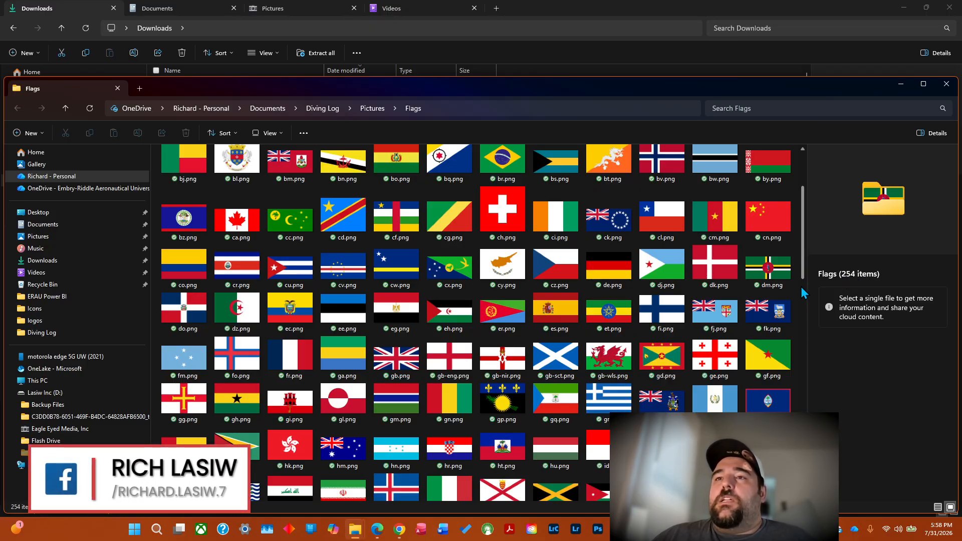
{"action": "scroll", "coordinate": [804, 296], "scroll_direction": "down", "scroll_amount": 2}
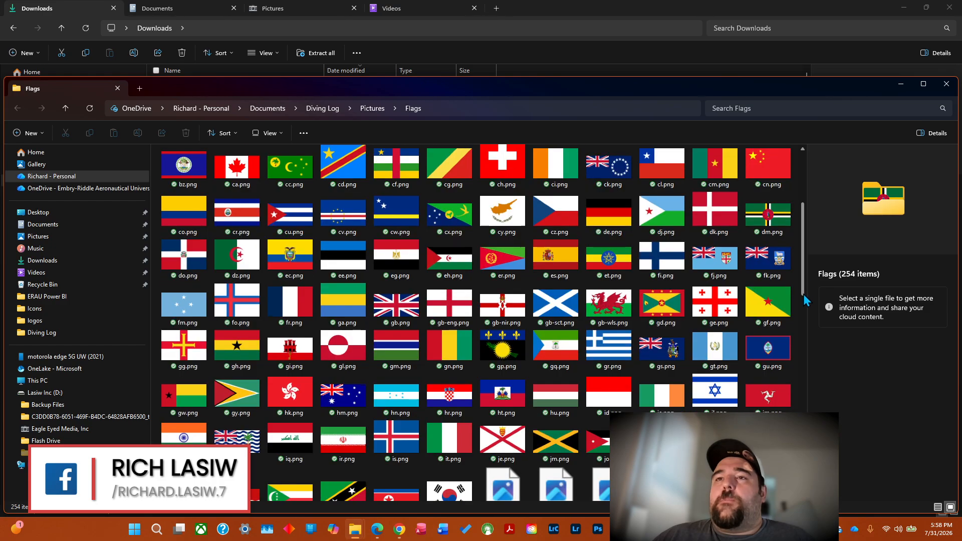
{"action": "scroll", "coordinate": [804, 331], "scroll_direction": "down", "scroll_amount": 6}
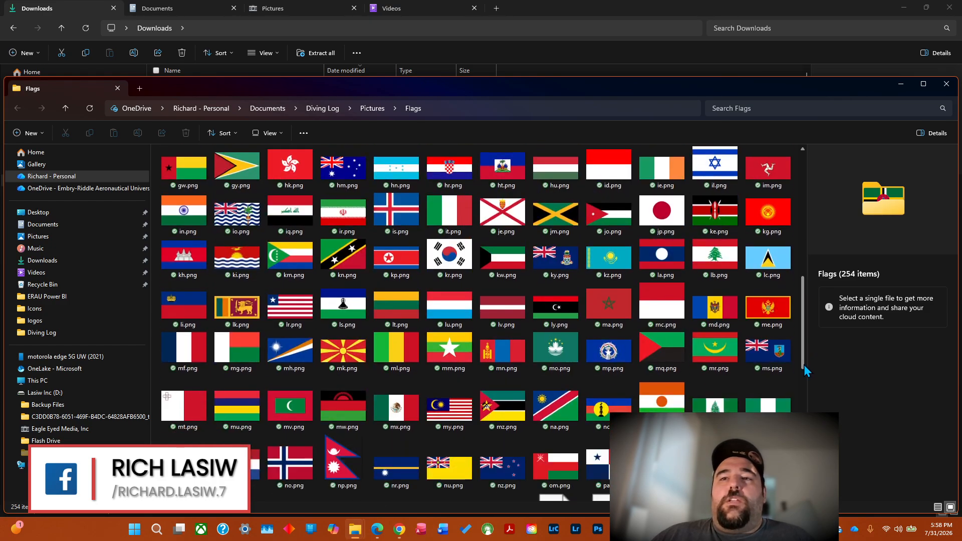
{"action": "scroll", "coordinate": [810, 393], "scroll_direction": "down", "scroll_amount": 5}
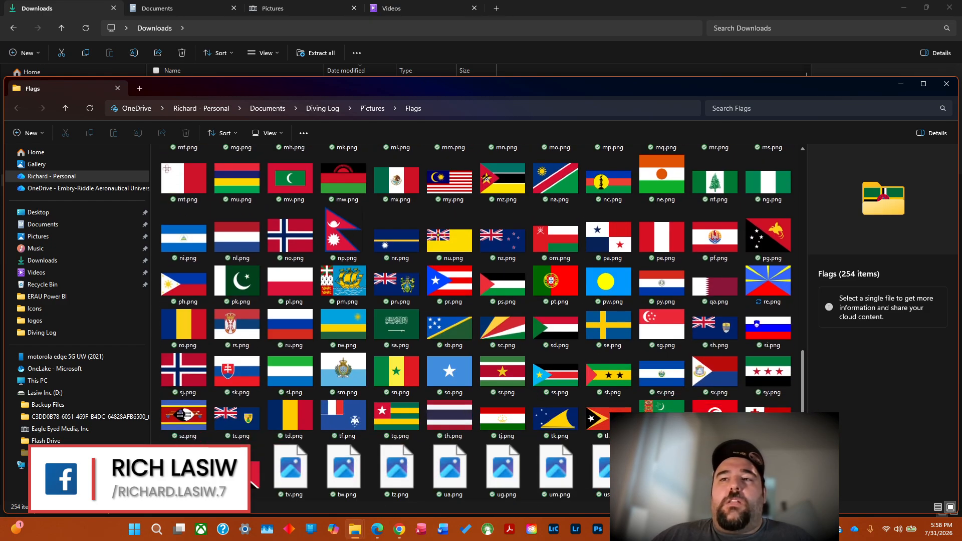
{"action": "scroll", "coordinate": [476, 321], "scroll_direction": "down", "scroll_amount": 1}
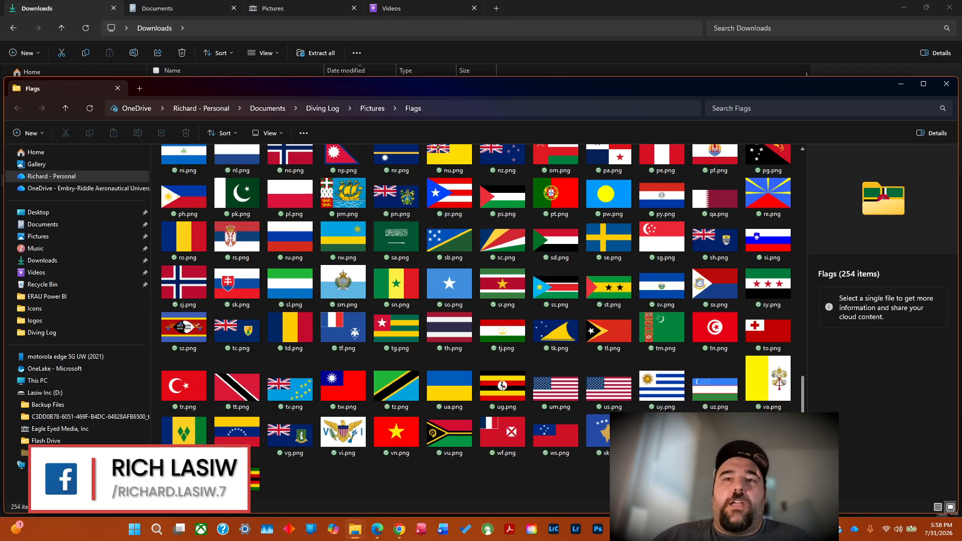
{"action": "scroll", "coordinate": [782, 341], "scroll_direction": "up", "scroll_amount": 10}
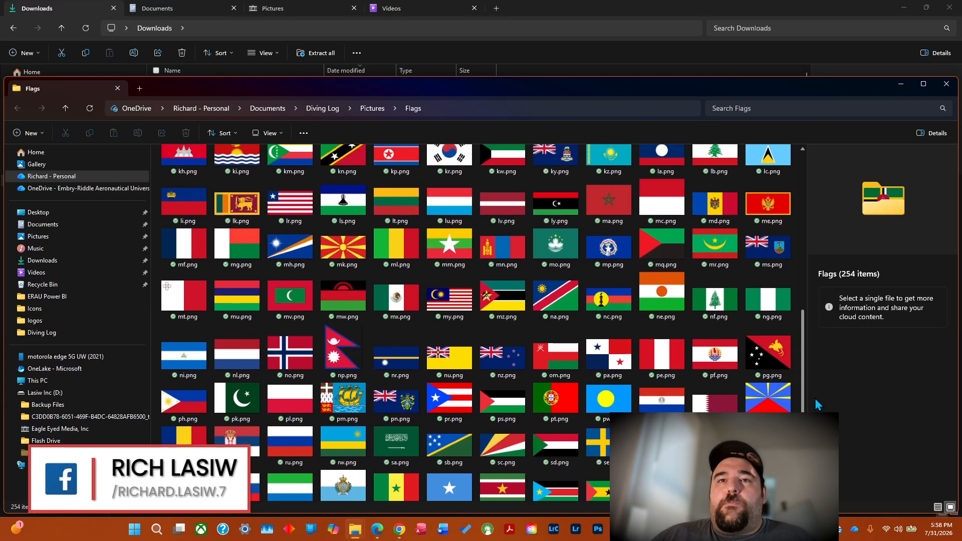
{"action": "scroll", "coordinate": [829, 290], "scroll_direction": "up", "scroll_amount": 4}
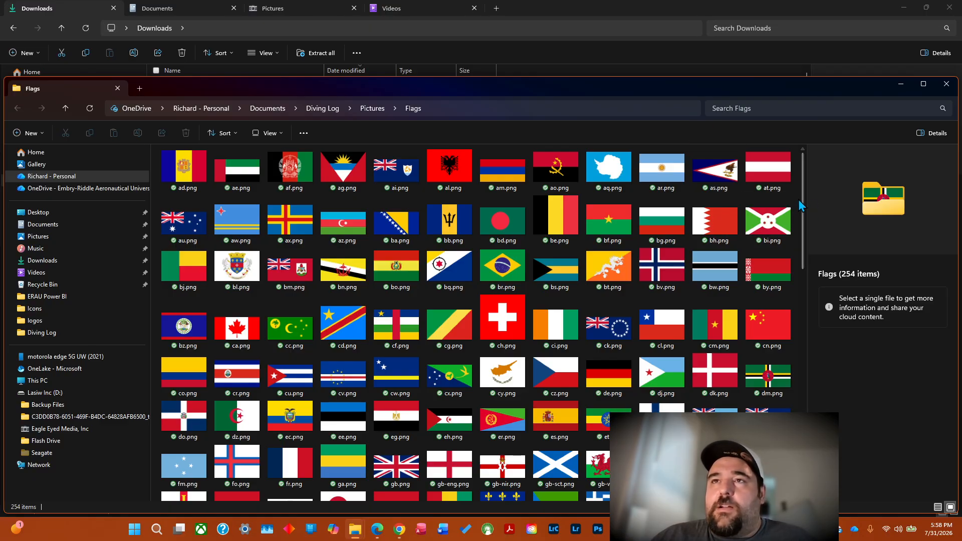
{"action": "left_click_drag", "start_coordinate": [801, 203], "coordinate": [801, 436]}
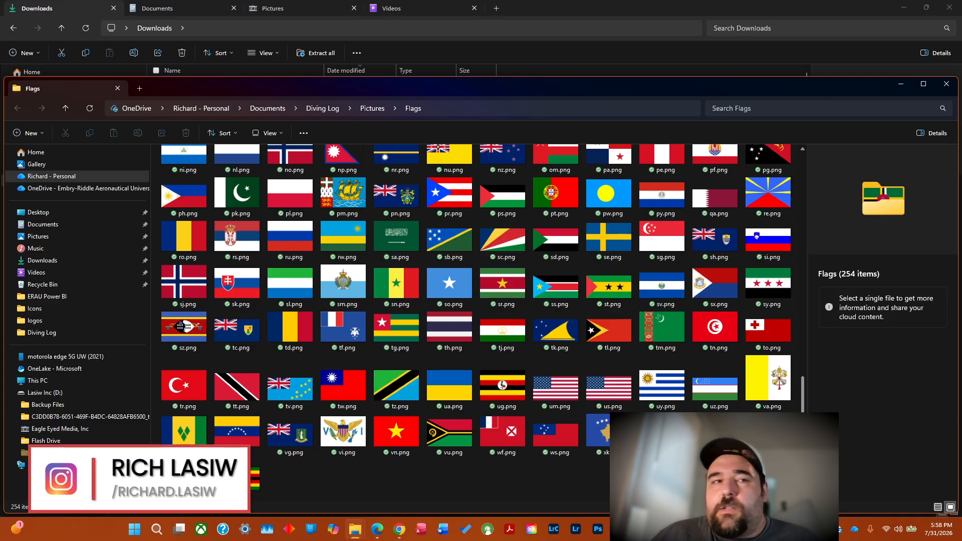
{"action": "scroll", "coordinate": [807, 391], "scroll_direction": "up", "scroll_amount": 3}
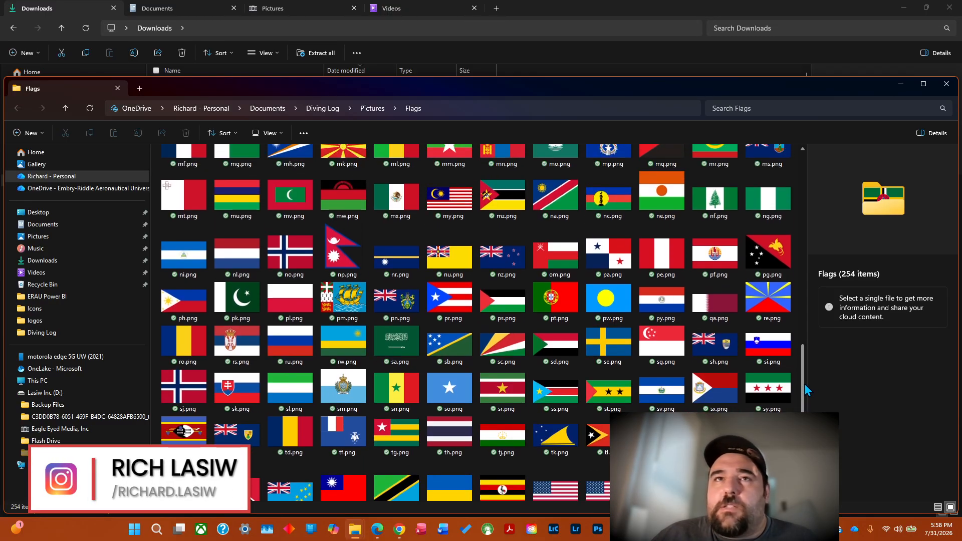
{"action": "left_click_drag", "start_coordinate": [807, 391], "coordinate": [806, 329]}
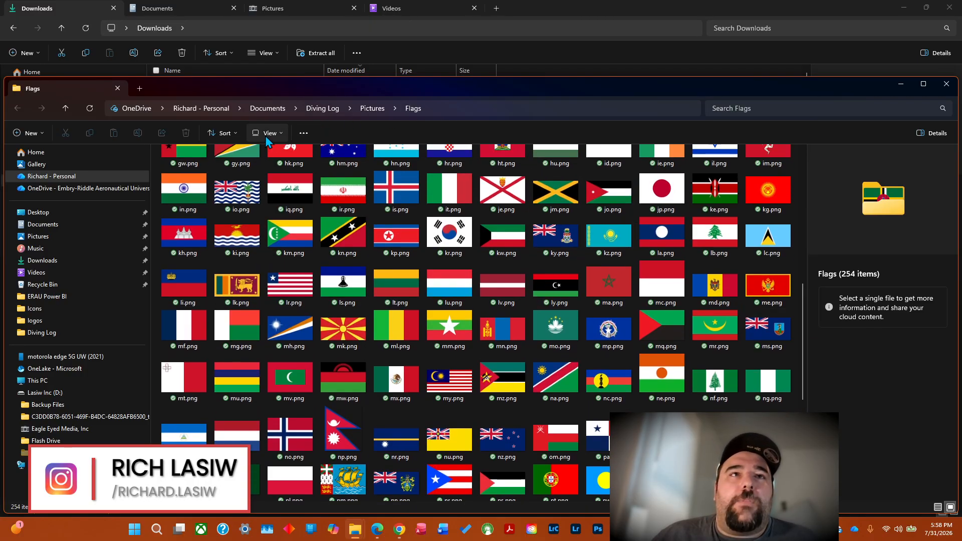
Display the flag images in the Flags folder as extra large icons and look further through them.
{"action": "left_click", "coordinate": [266, 136]}
{"action": "left_click", "coordinate": [277, 157]}
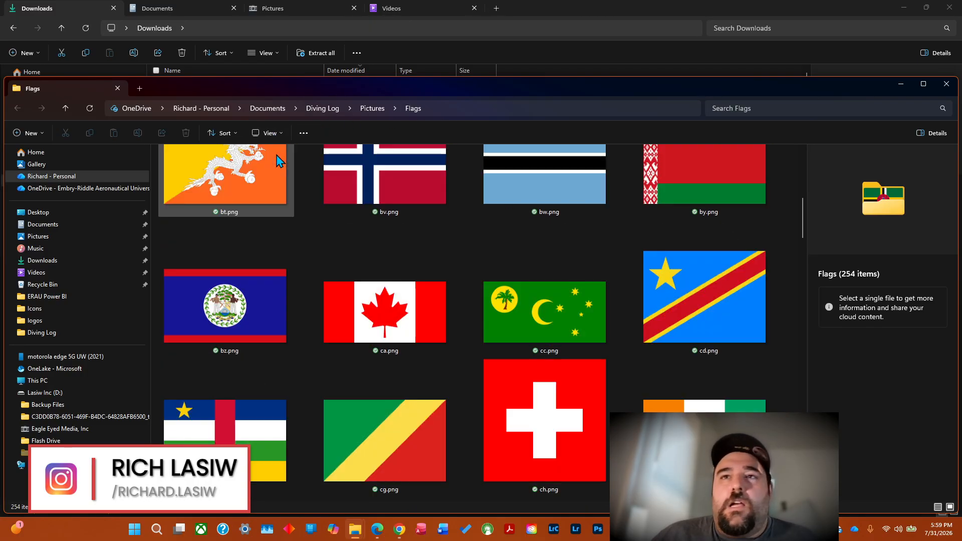
{"action": "left_click_drag", "start_coordinate": [803, 215], "coordinate": [814, 401]}
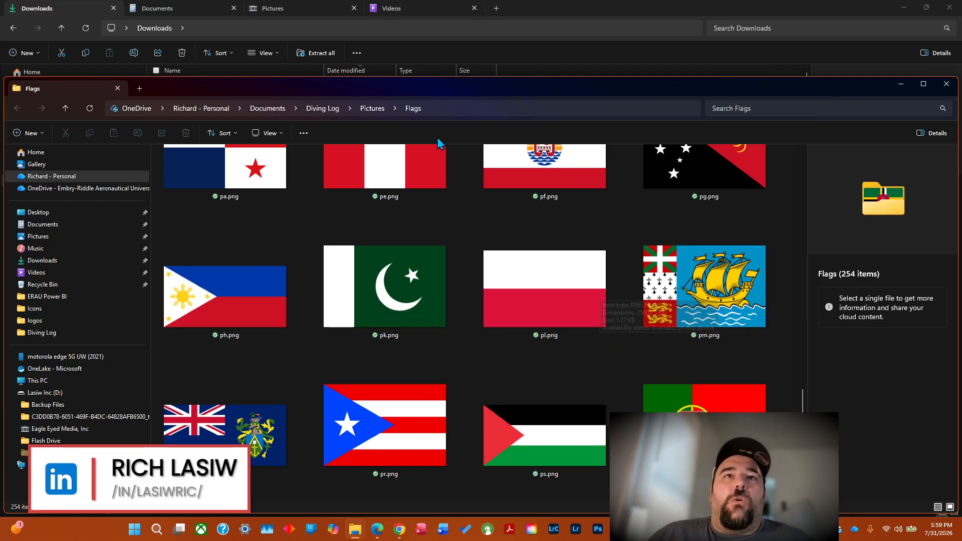
Open a command prompt in the Flags folder and list its bare file names with dir /b.
{"action": "left_click", "coordinate": [435, 106]}
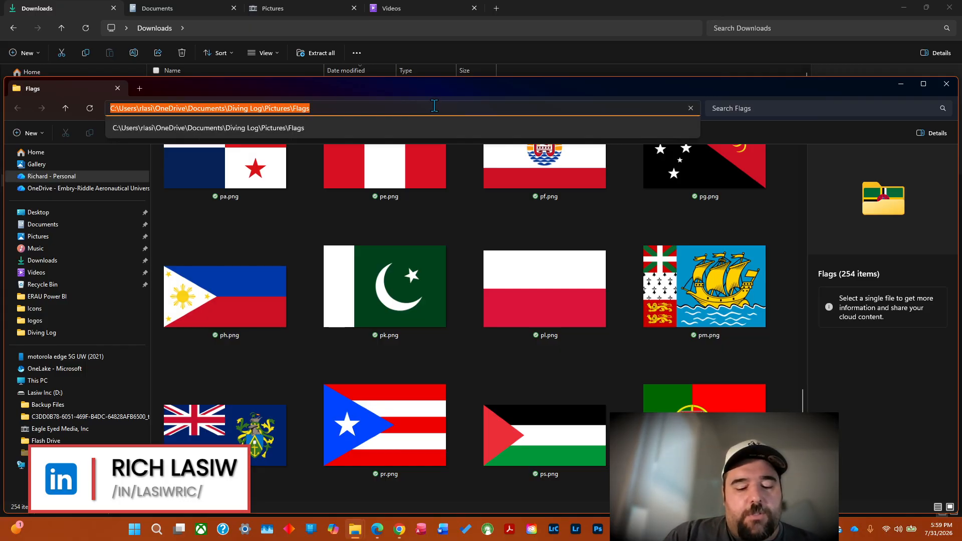
{"action": "type", "text": "cmd"}
{"action": "key", "text": "Return"}
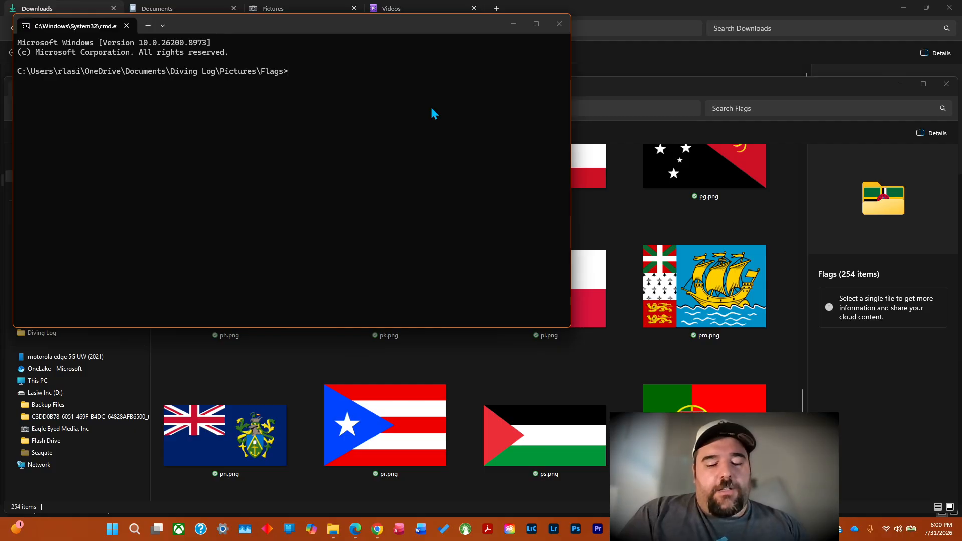
{"action": "type", "text": "dir"}
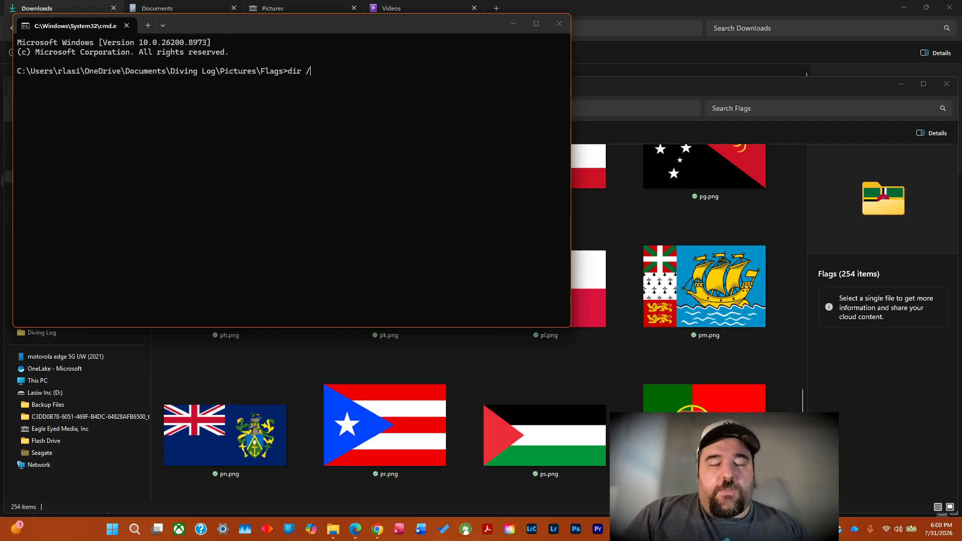
{"action": "type", "text": " /b"}
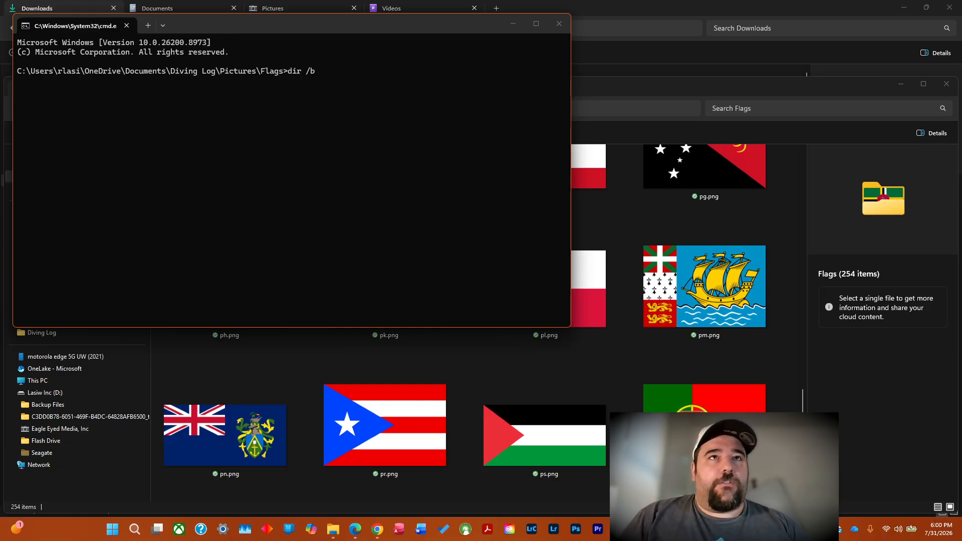
{"action": "key", "text": "Return"}
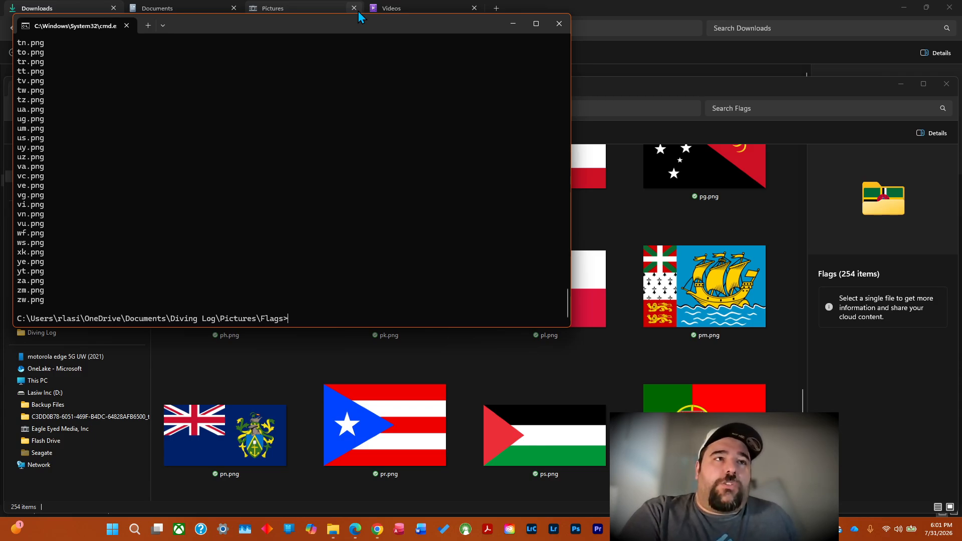
Paste the stream key held on the clipboard at the command prompt.
{"action": "key", "text": "ctrl+v"}
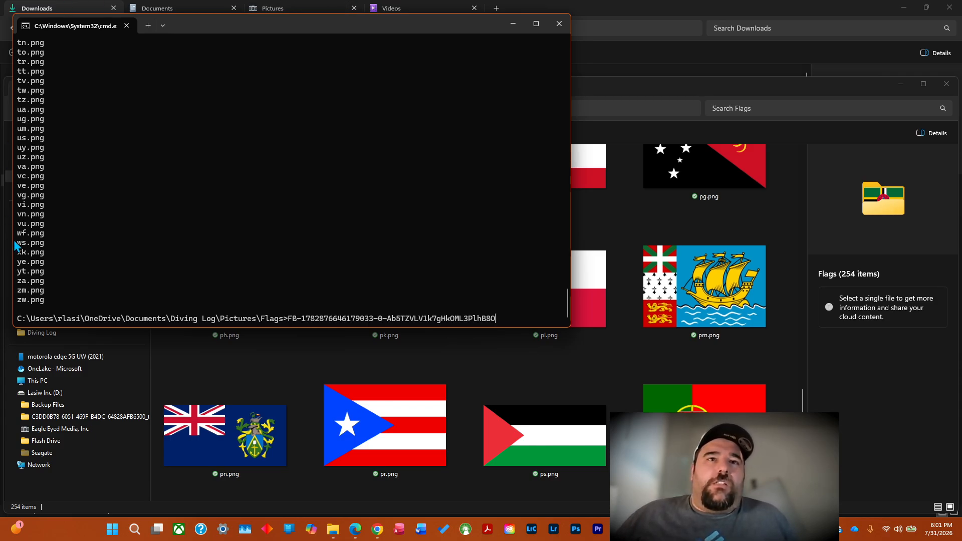
Copy the complete list of flag file names, from zw.png back to ad.png, out of the command output.
{"action": "double_click", "coordinate": [40, 300]}
{"action": "left_click_drag", "start_coordinate": [47, 300], "coordinate": [39, 81]}
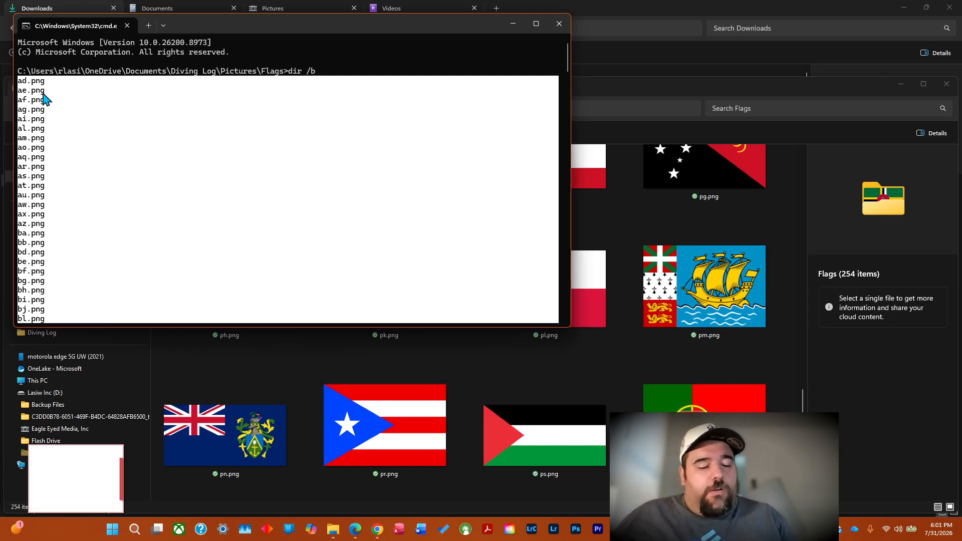
{"action": "key", "text": "ctrl+c"}
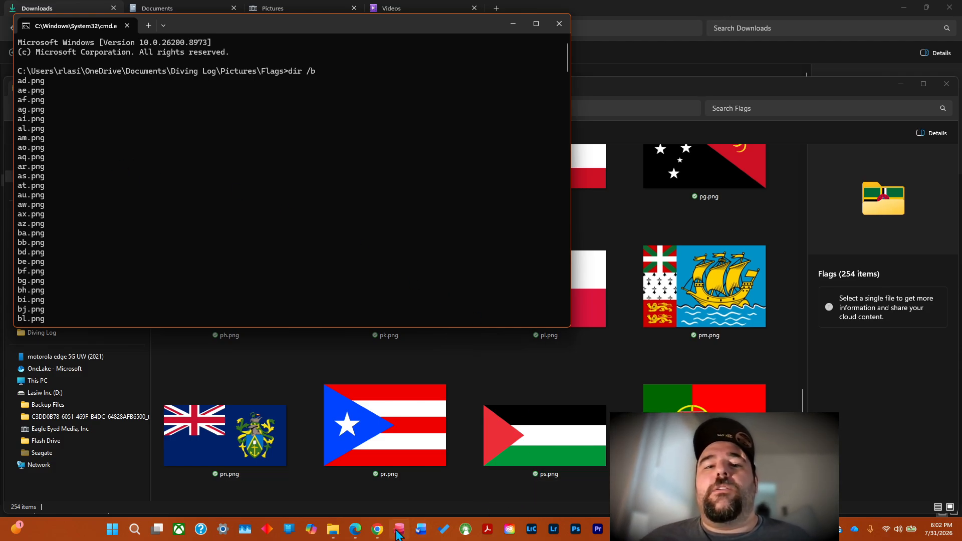
Switch to Chrome and bring up the Country List for Excel chat in ChatGPT.
{"action": "left_click", "coordinate": [377, 531]}
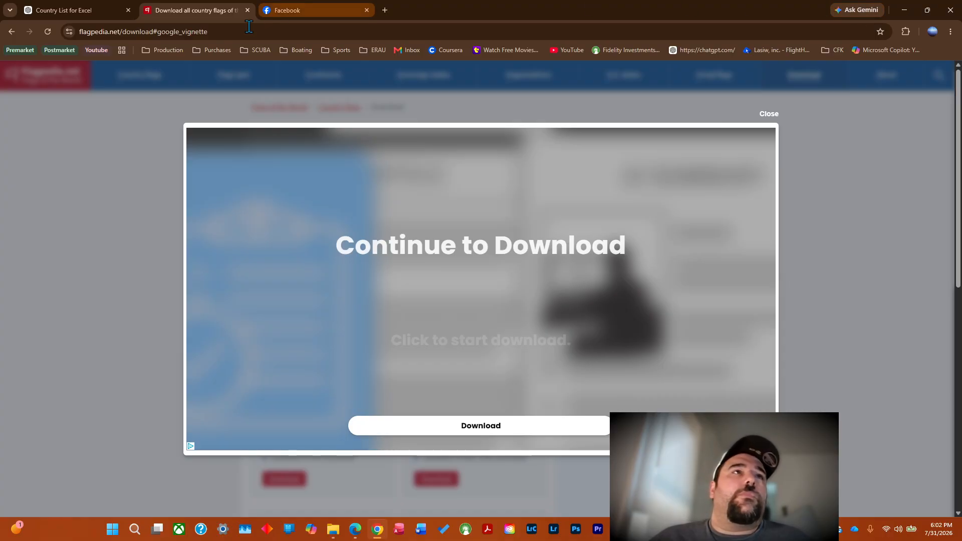
{"action": "left_click", "coordinate": [81, 10]}
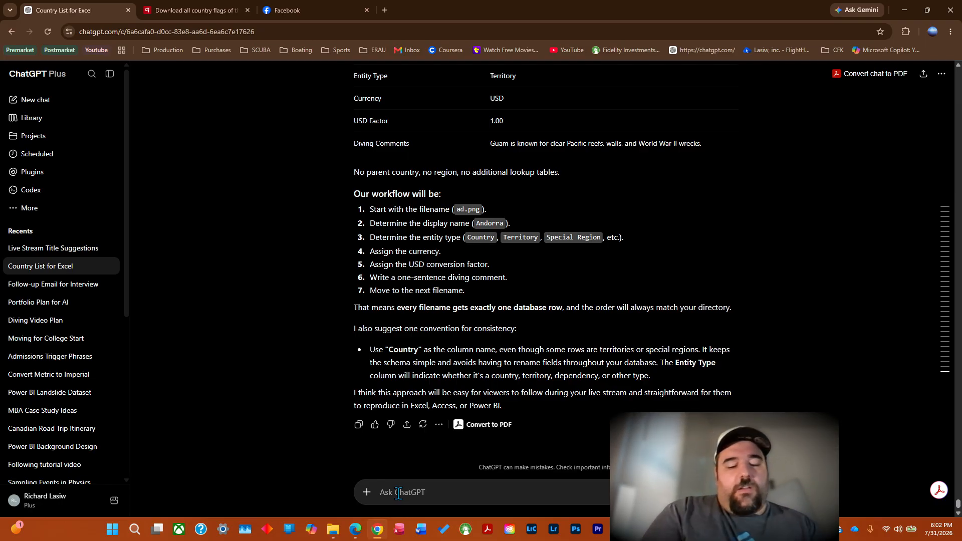
{"action": "type", "text": "hey cha"}
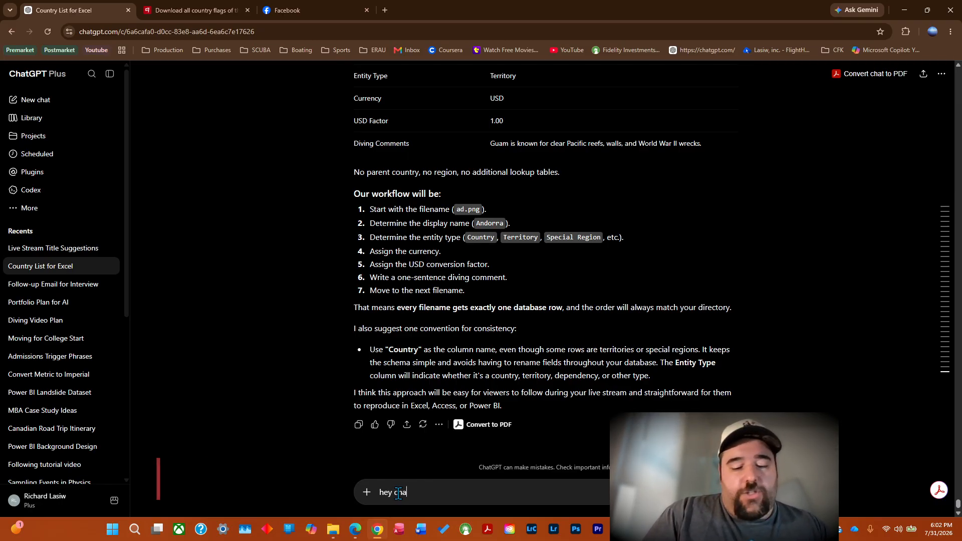
{"action": "key", "text": "BackSpace"}
{"action": "key", "text": "BackSpace"}
{"action": "key", "text": "BackSpace"}
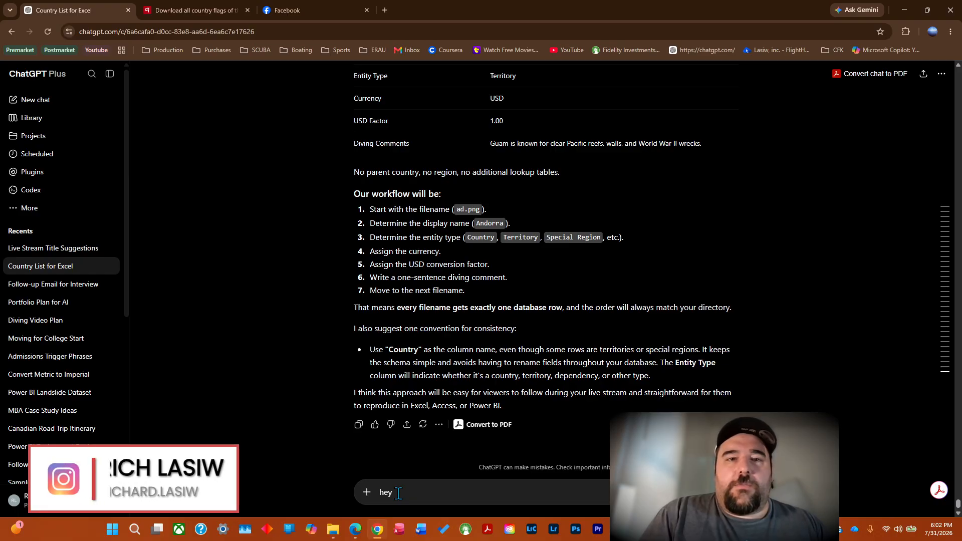
{"action": "key", "text": "BackSpace"}
{"action": "key", "text": "BackSpace"}
{"action": "key", "text": "BackSpace"}
{"action": "key", "text": "BackSpace"}
{"action": "type", "text": "ch"}
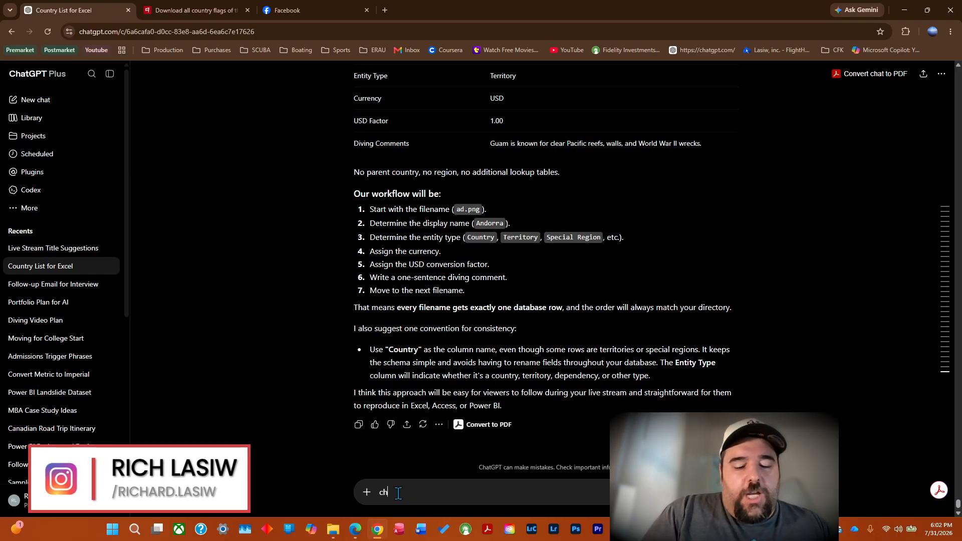
{"action": "type", "text": "ange th"}
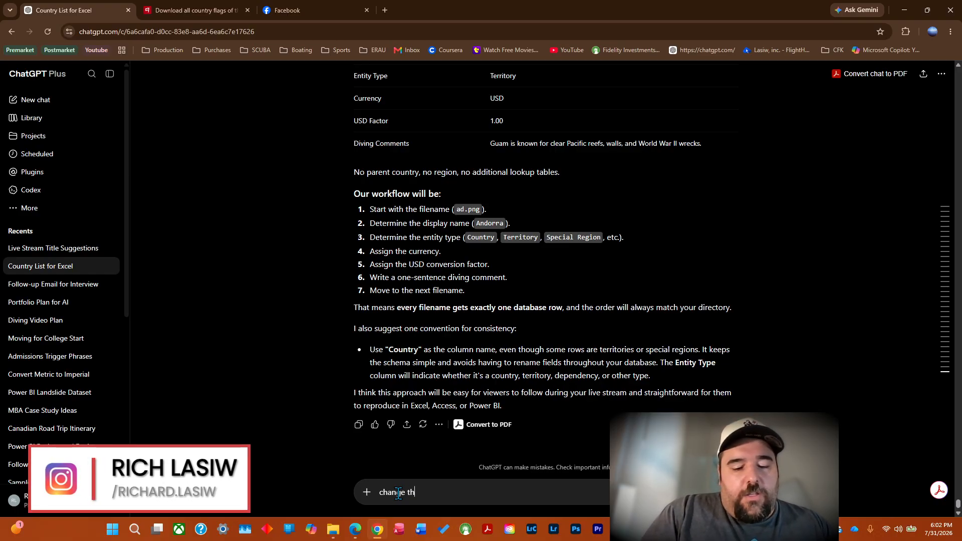
{"action": "type", "text": "e file names"}
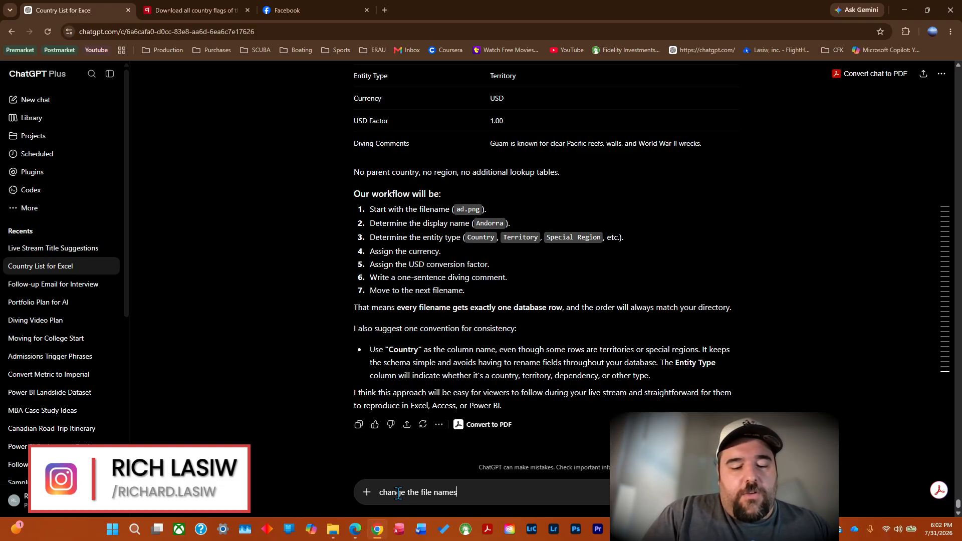
{"action": "key", "text": "BackSpace"}
{"action": "key", "text": "BackSpace"}
{"action": "key", "text": "BackSpace"}
{"action": "key", "text": "BackSpace"}
{"action": "key", "text": "BackSpace"}
{"action": "key", "text": "BackSpace"}
{"action": "key", "text": "BackSpace"}
{"action": "key", "text": "BackSpace"}
{"action": "key", "text": "BackSpace"}
{"action": "key", "text": "BackSpace"}
{"action": "key", "text": "BackSpace"}
{"action": "key", "text": "BackSpace"}
{"action": "key", "text": "BackSpace"}
{"action": "key", "text": "BackSpace"}
{"action": "key", "text": "BackSpace"}
{"action": "key", "text": "BackSpace"}
{"action": "key", "text": "BackSpace"}
{"action": "key", "text": "BackSpace"}
{"action": "key", "text": "BackSpace"}
{"action": "key", "text": "BackSpace"}
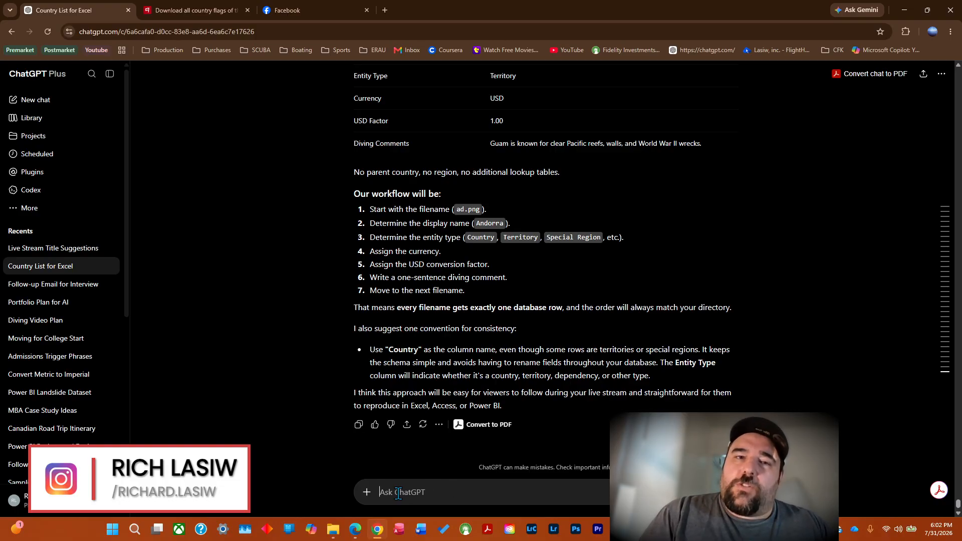
Ask ChatGPT to associate the pasted file names with their corresponding countries, including the copied flag file list, and send the prompt.
{"action": "type", "text": "associa"}
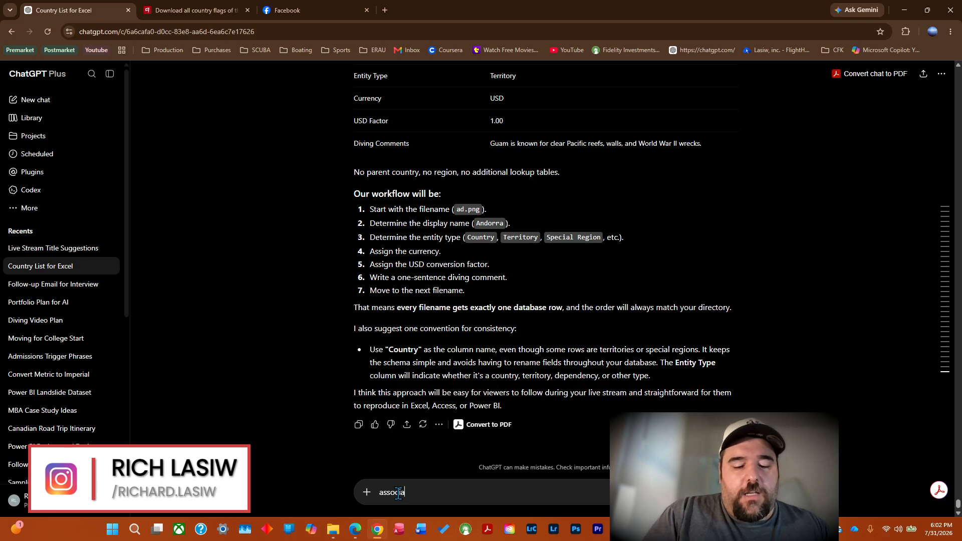
{"action": "type", "text": "te the file n"}
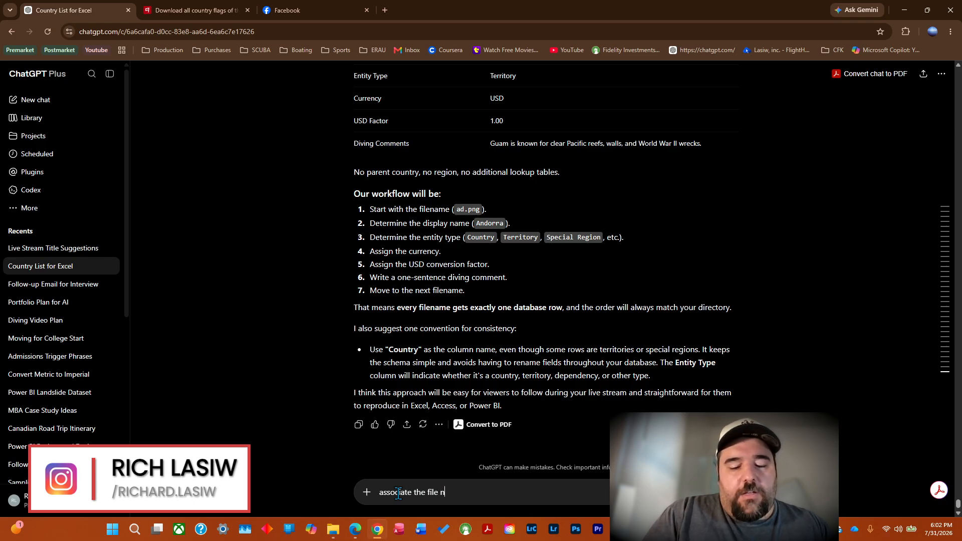
{"action": "type", "text": "ames "}
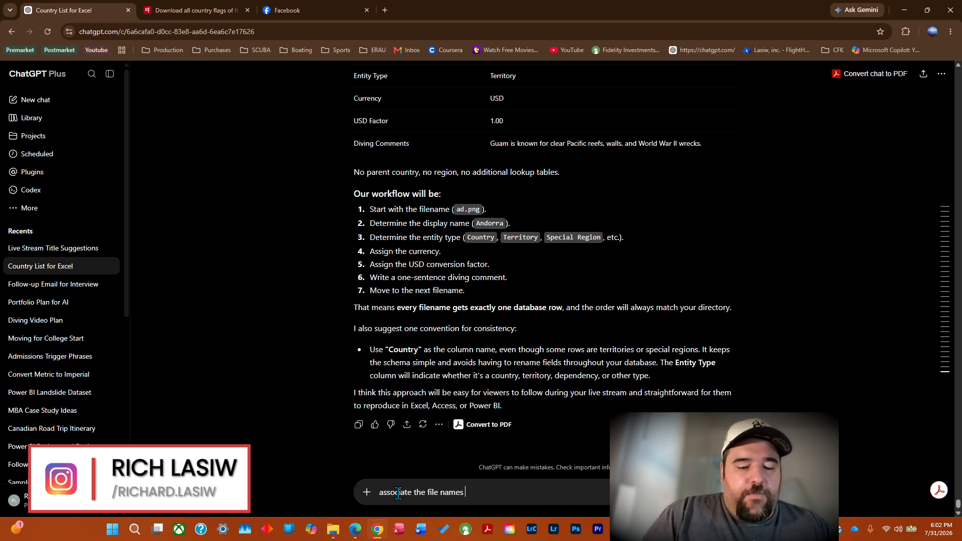
{"action": "type", "text": "that i past"}
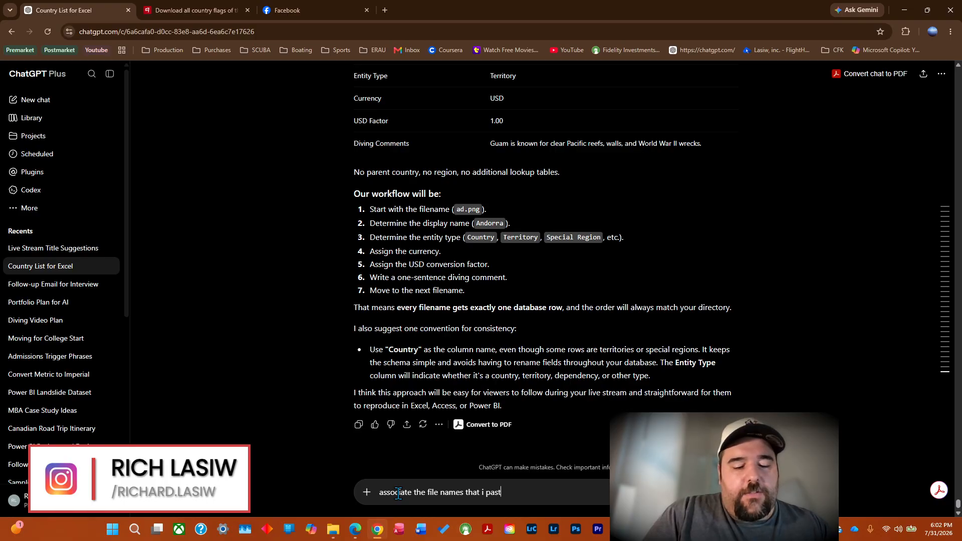
{"action": "type", "text": "e with their "}
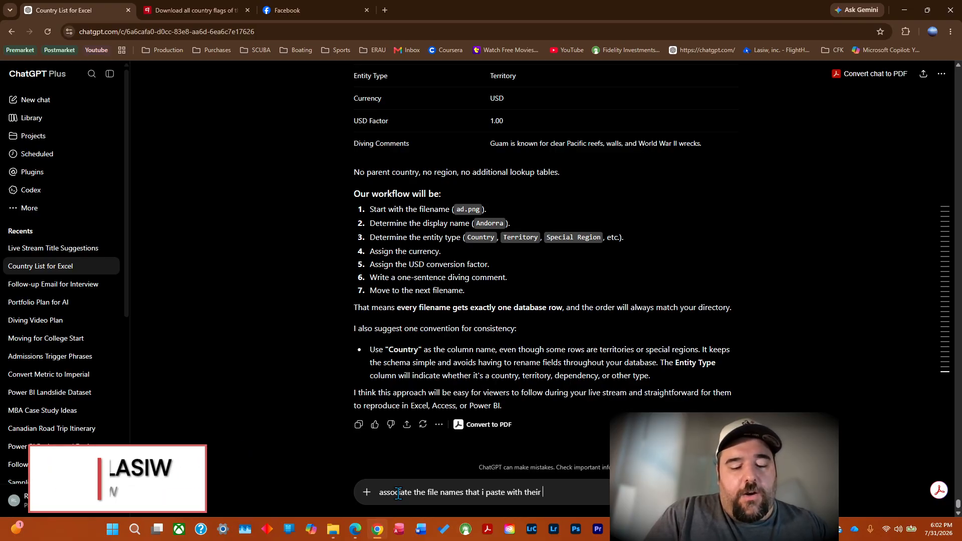
{"action": "type", "text": "correspond"}
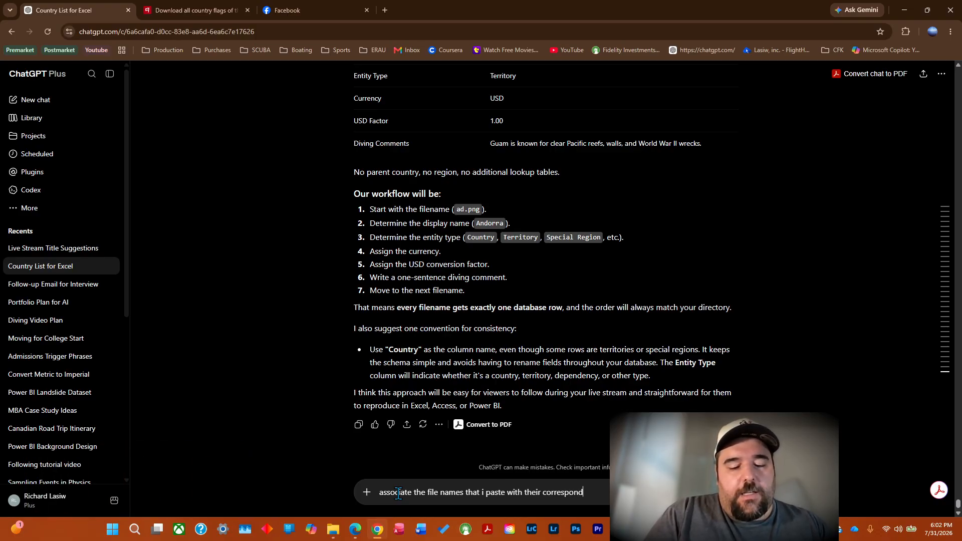
{"action": "type", "text": "ing cou"}
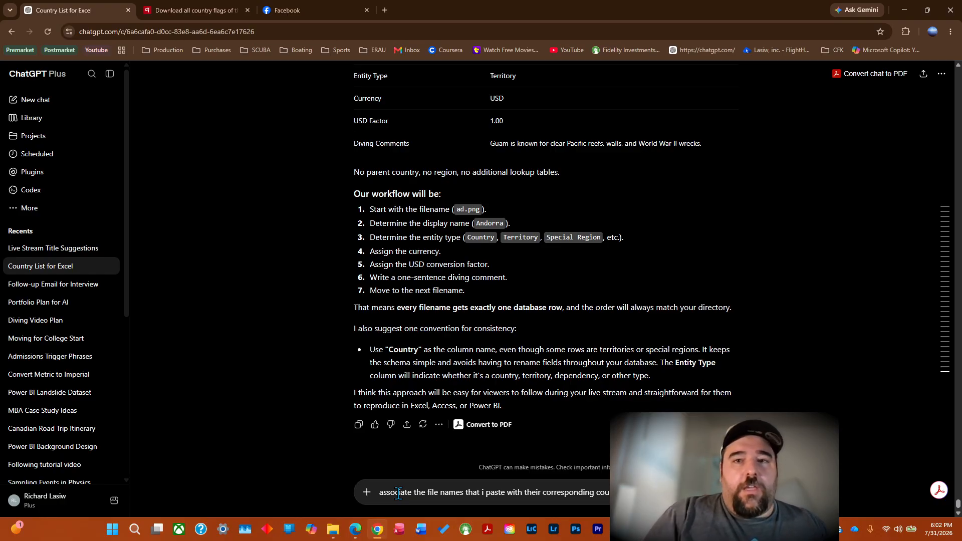
{"action": "key", "text": "ctrl+v"}
{"action": "key", "text": "Return"}
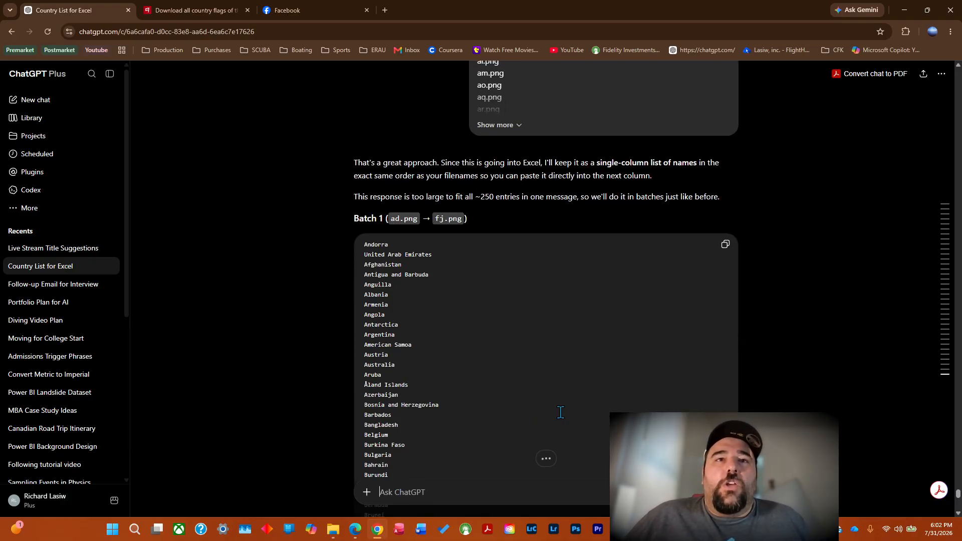
Copy the Batch 1 list of country names, covering ad.png to fj.png, from ChatGPT's reply.
{"action": "left_click", "coordinate": [546, 458]}
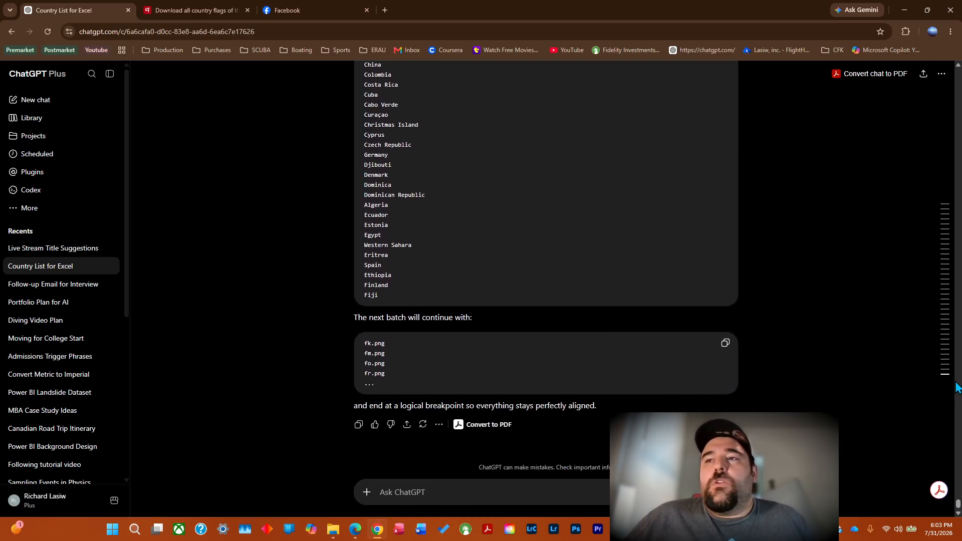
{"action": "left_click", "coordinate": [958, 65]}
{"action": "scroll", "coordinate": [942, 85], "scroll_direction": "up", "scroll_amount": 10}
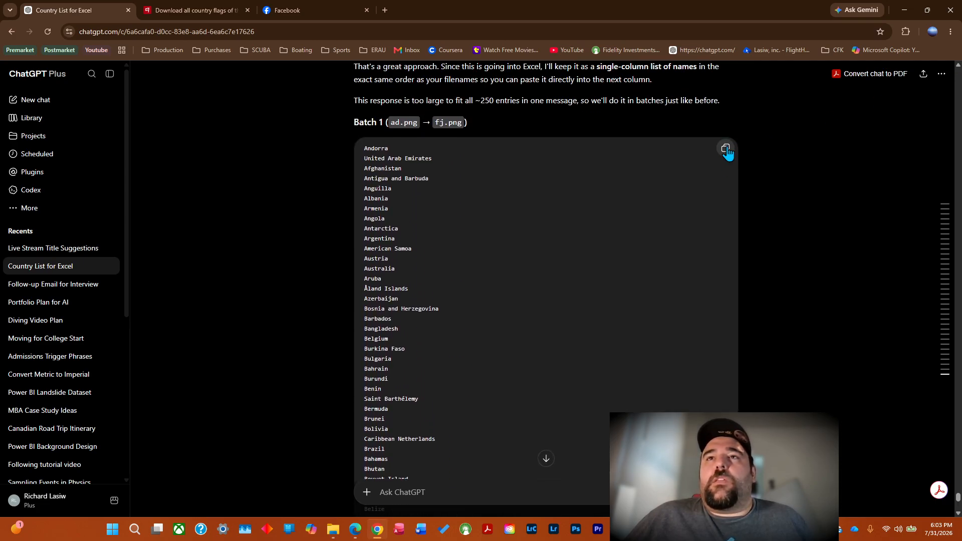
{"action": "left_click", "coordinate": [726, 150]}
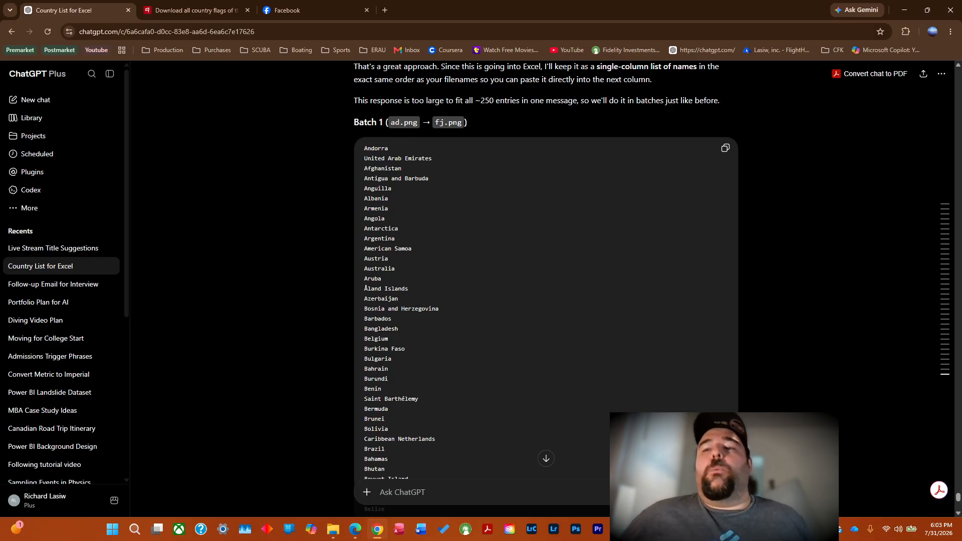
Switch to the command prompt and erase the stream key from the prompt line below the flag file listing.
{"action": "key", "text": "alt+Tab"}
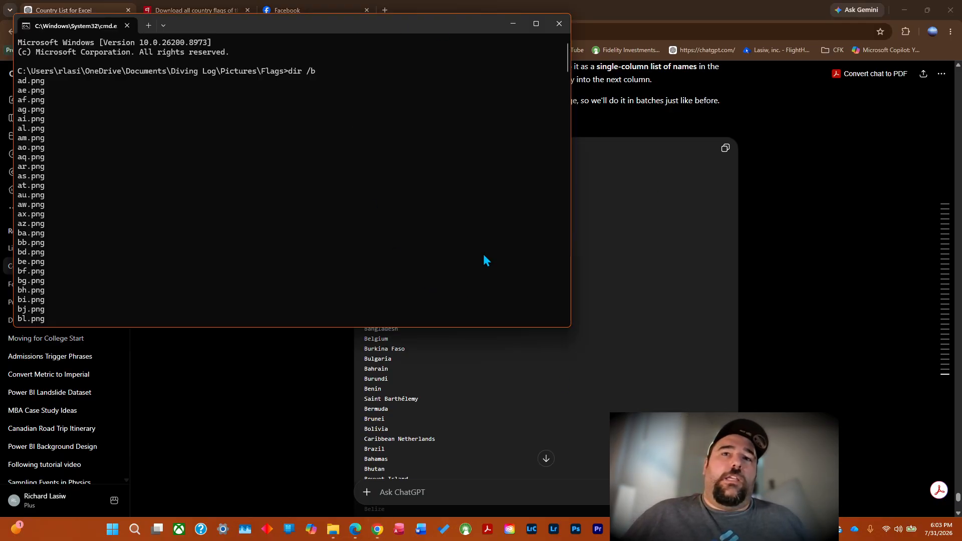
{"action": "scroll", "coordinate": [564, 200], "scroll_direction": "down", "scroll_amount": 13}
{"action": "scroll", "coordinate": [563, 201], "scroll_direction": "down", "scroll_amount": 20}
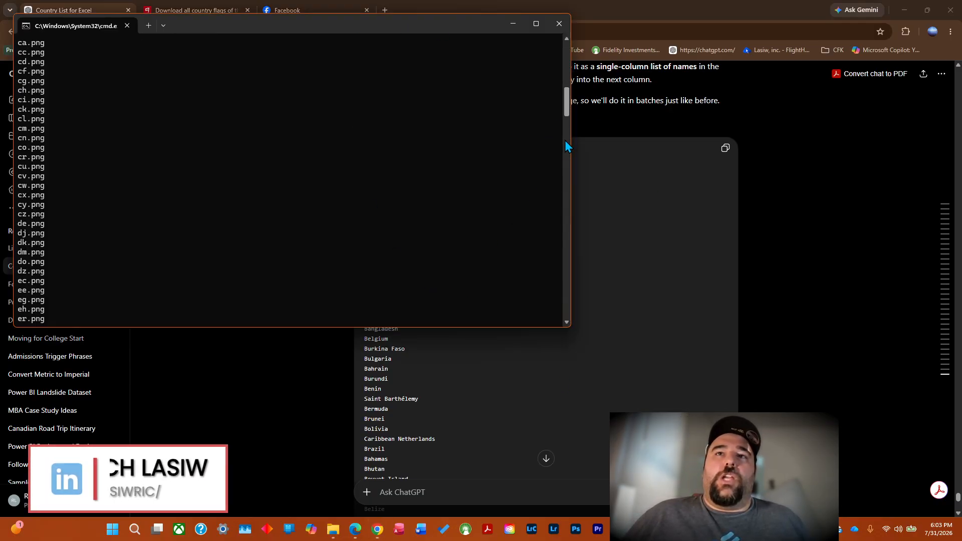
{"action": "key", "text": "ctrl+v"}
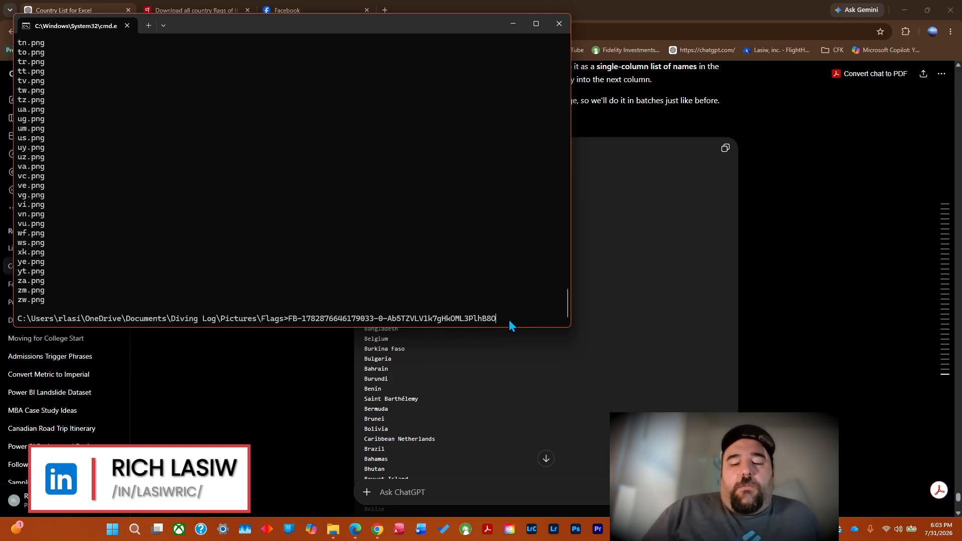
{"action": "key", "text": "BackSpace"}
{"action": "key", "text": "BackSpace"}
{"action": "key", "text": "BackSpace"}
{"action": "key", "text": "BackSpace"}
{"action": "key", "text": "BackSpace"}
{"action": "key", "text": "BackSpace"}
{"action": "key", "text": "BackSpace"}
{"action": "key", "text": "BackSpace"}
{"action": "key", "text": "BackSpace"}
{"action": "key", "text": "BackSpace"}
{"action": "key", "text": "BackSpace"}
{"action": "key", "text": "BackSpace"}
{"action": "key", "text": "BackSpace"}
{"action": "key", "text": "BackSpace"}
{"action": "key", "text": "BackSpace"}
{"action": "key", "text": "BackSpace"}
{"action": "key", "text": "BackSpace"}
{"action": "key", "text": "BackSpace"}
{"action": "key", "text": "BackSpace"}
{"action": "key", "text": "BackSpace"}
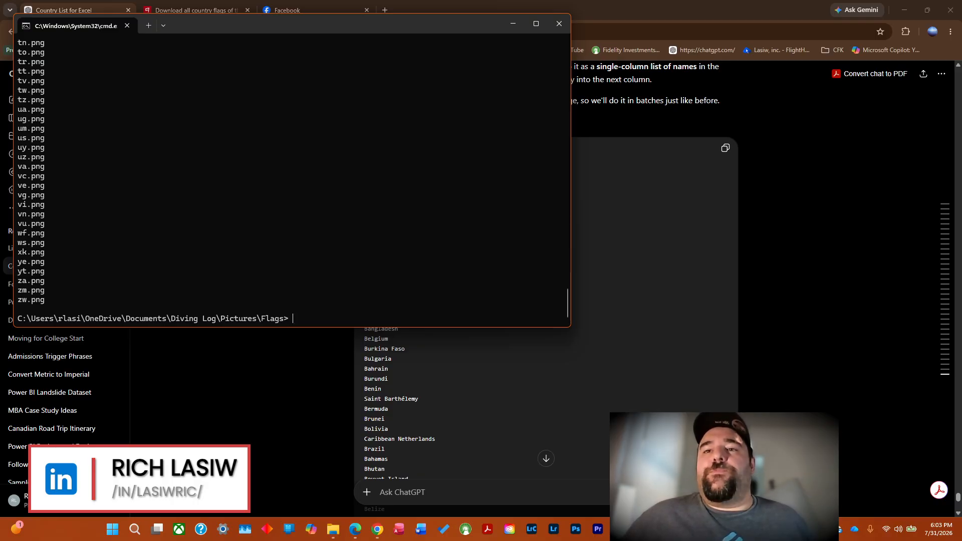
Switch to the Book1 workbook in Excel and examine Sheet1's columns and the rename code formula in J2.
{"action": "left_click", "coordinate": [664, 530]}
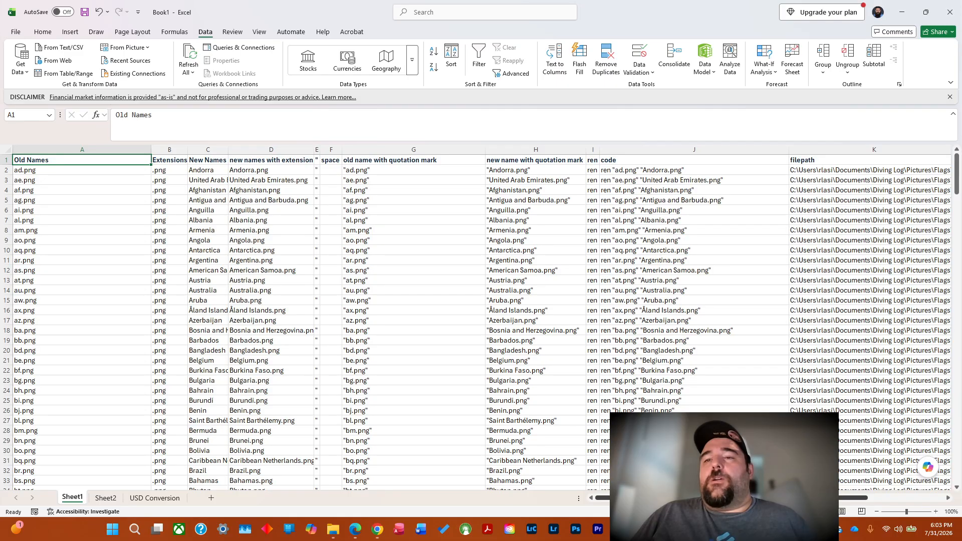
{"action": "scroll", "coordinate": [865, 498], "scroll_direction": "right", "scroll_amount": 3}
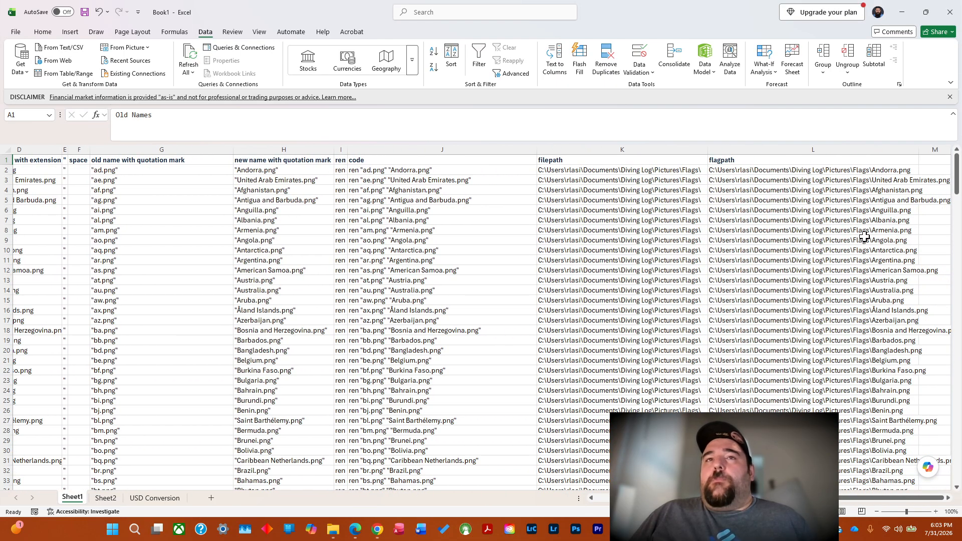
{"action": "left_click_drag", "start_coordinate": [823, 498], "coordinate": [823, 497]}
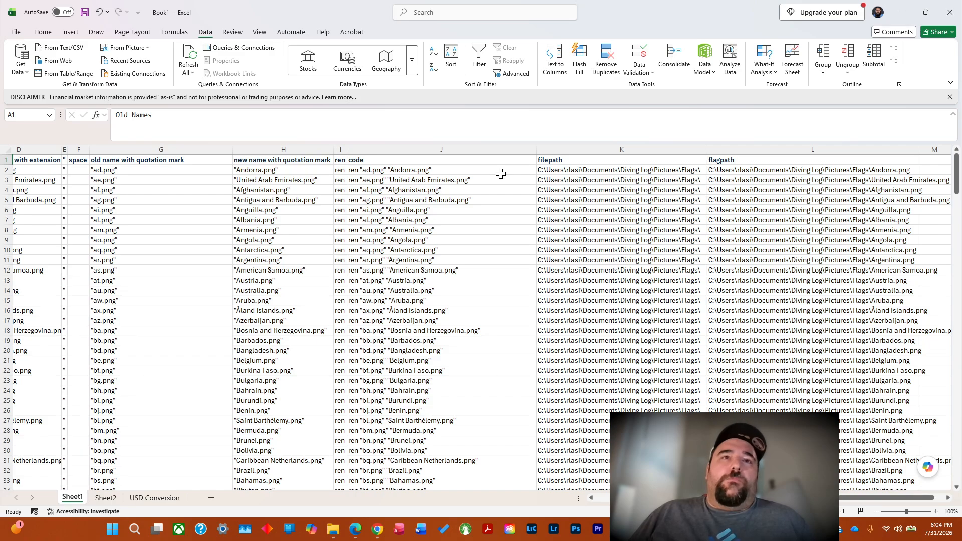
{"action": "left_click", "coordinate": [398, 172]}
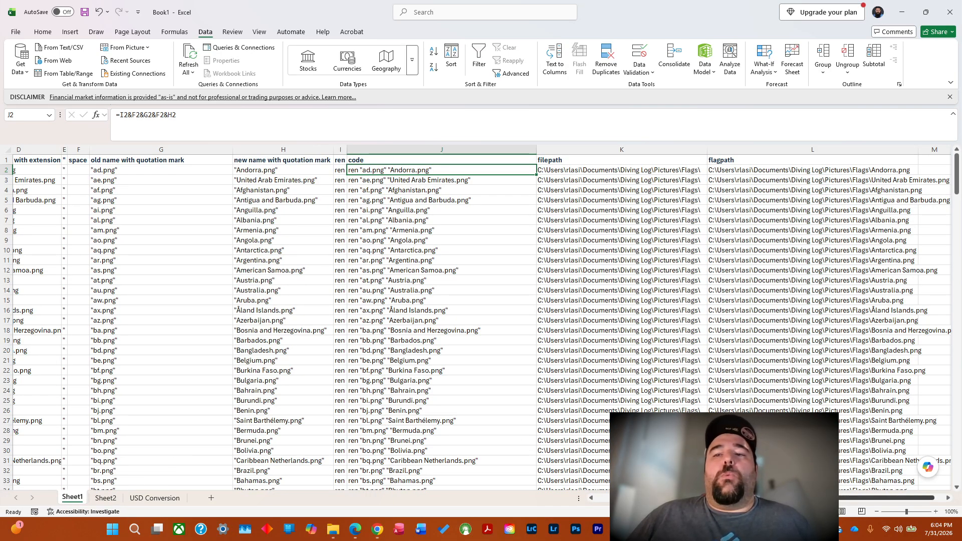
{"action": "left_click_drag", "start_coordinate": [792, 497], "coordinate": [601, 497]}
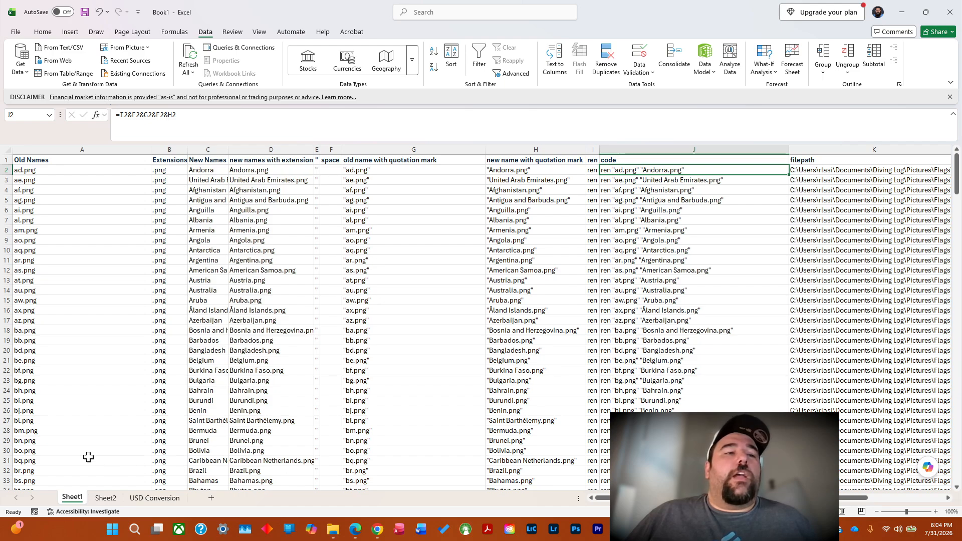
Clear the Andorra example data from row 2 of Sheet2.
{"action": "left_click", "coordinate": [106, 497]}
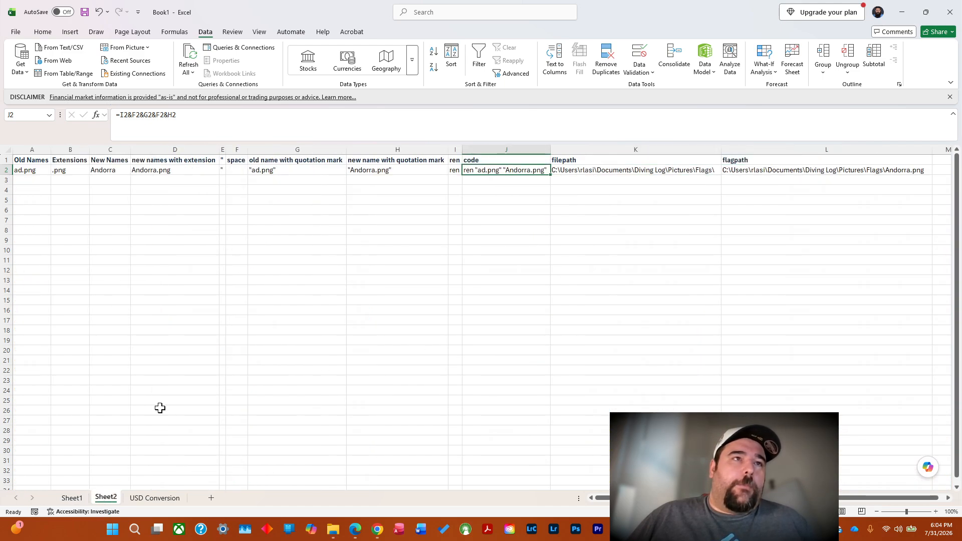
{"action": "left_click", "coordinate": [4, 170]}
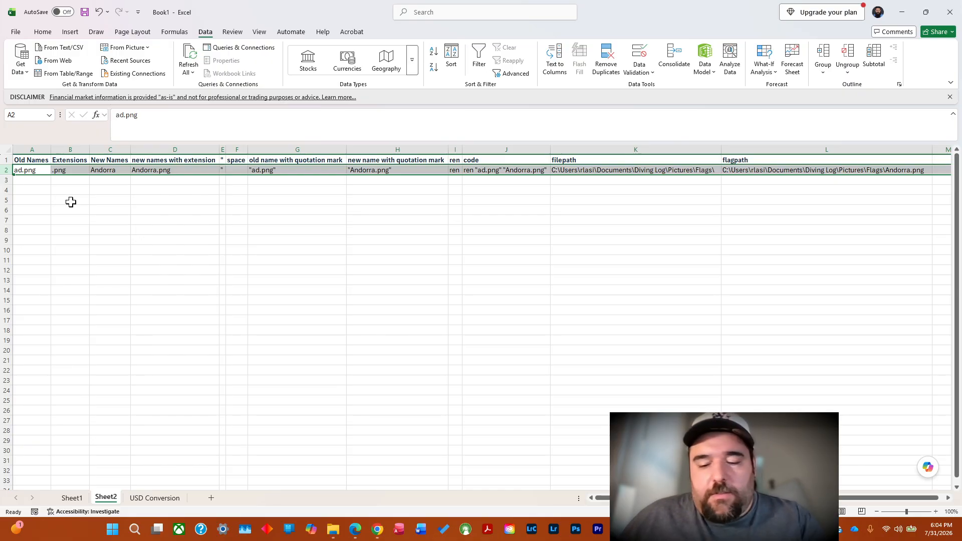
{"action": "key", "text": "Delete"}
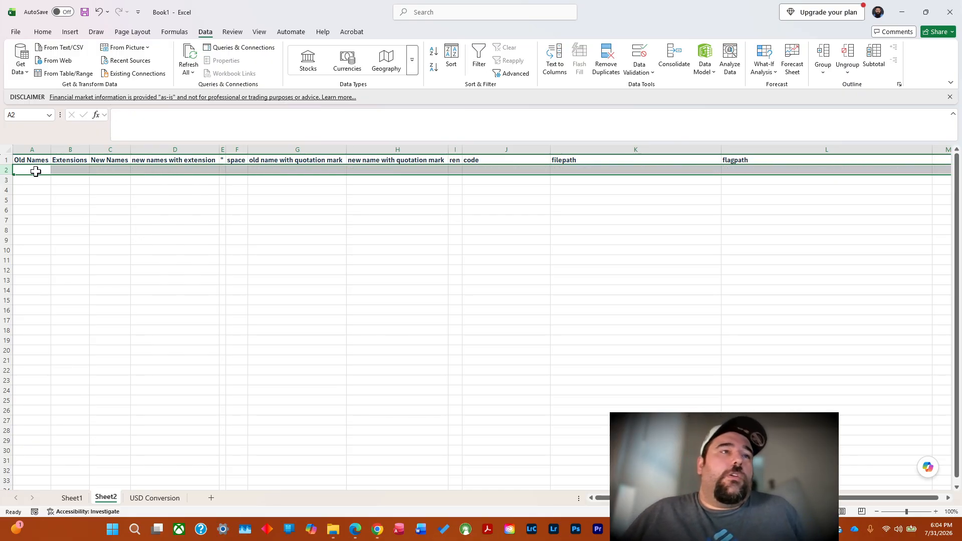
Try to paste the copied country names inside cell C2 under New Names, and undo the paste.
{"action": "double_click", "coordinate": [108, 171]}
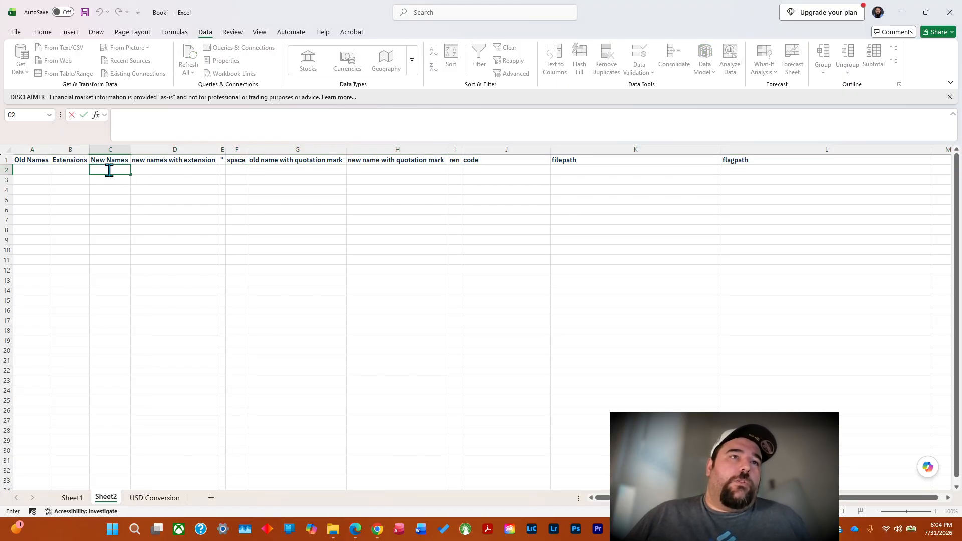
{"action": "right_click", "coordinate": [109, 171]}
{"action": "left_click", "coordinate": [134, 225]}
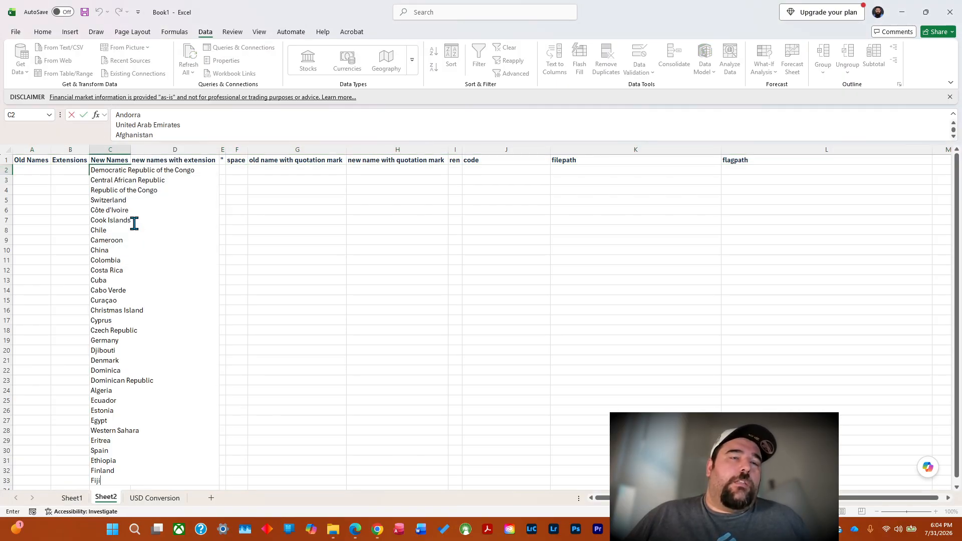
{"action": "left_click", "coordinate": [116, 156]}
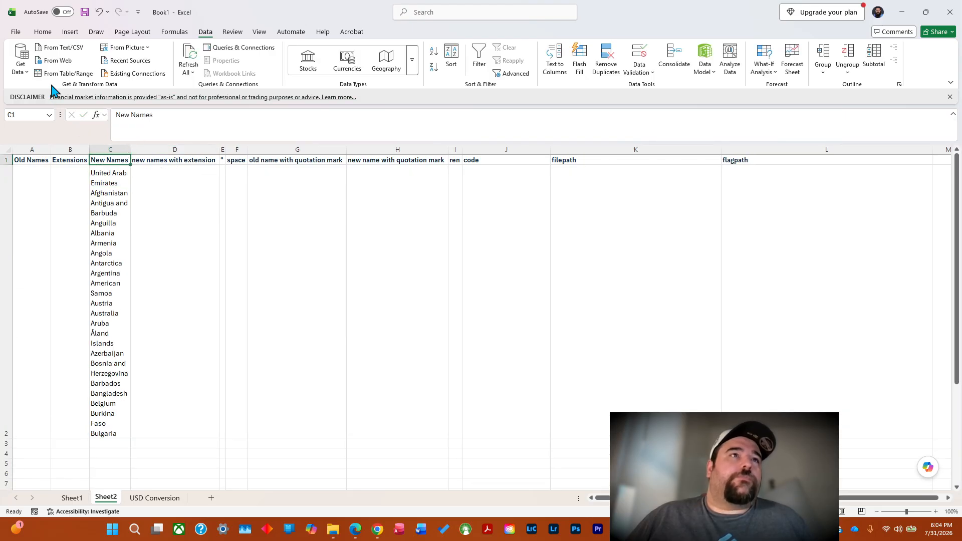
{"action": "left_click", "coordinate": [99, 12]}
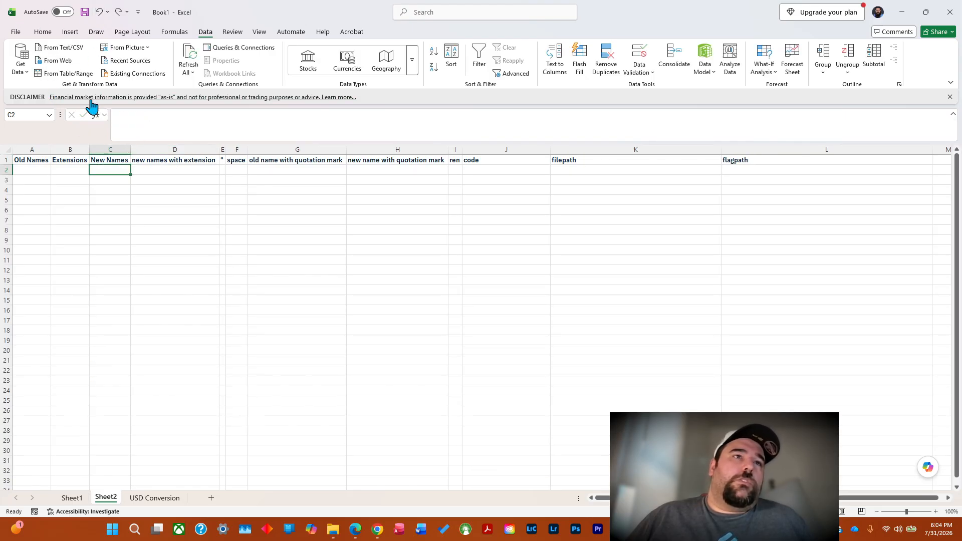
Paste the copied country names as text only under New Names, starting in C2.
{"action": "right_click", "coordinate": [109, 171]}
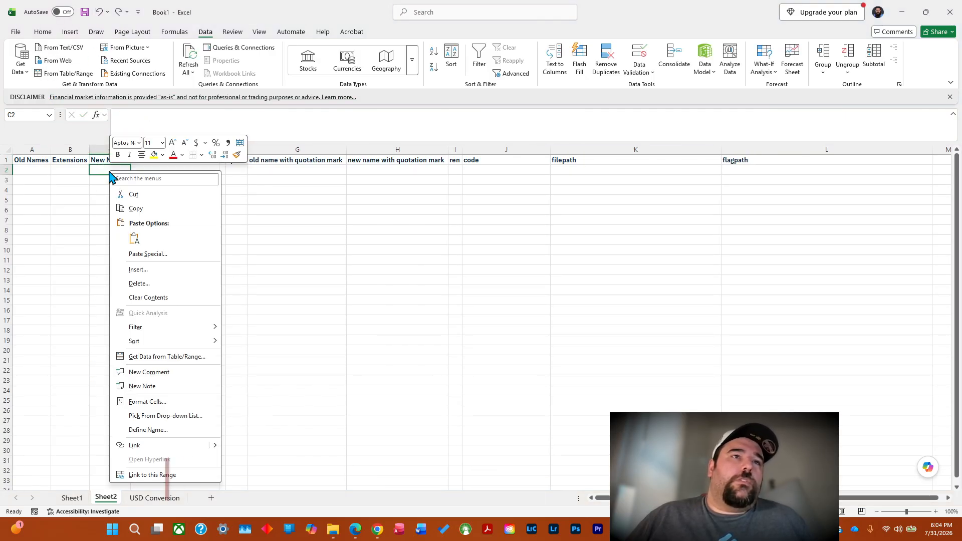
{"action": "left_click", "coordinate": [135, 242]}
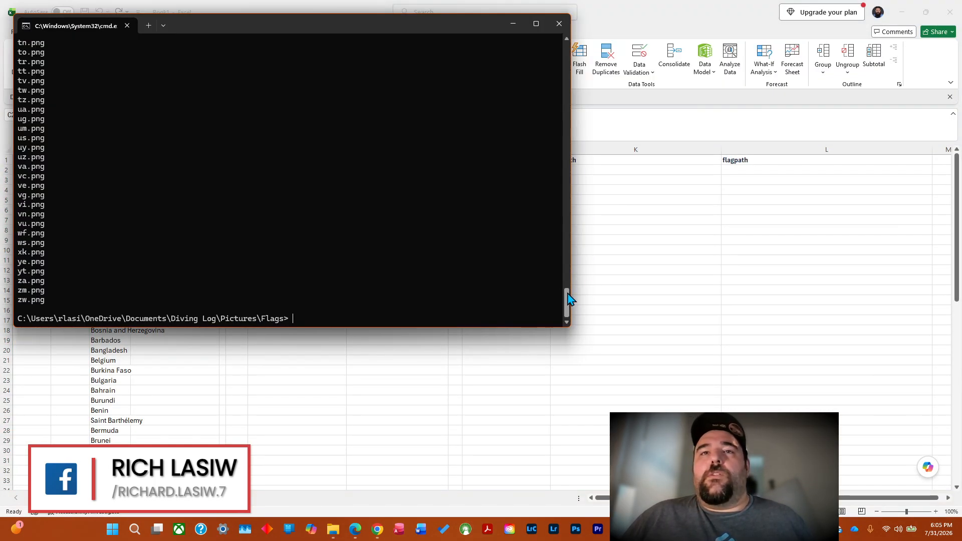
Switch to the command prompt and copy the flag file listing from ad.png through zw.png.
{"action": "scroll", "coordinate": [569, 299], "scroll_direction": "up", "scroll_amount": 10}
{"action": "left_click_drag", "start_coordinate": [566, 270], "coordinate": [569, 54]}
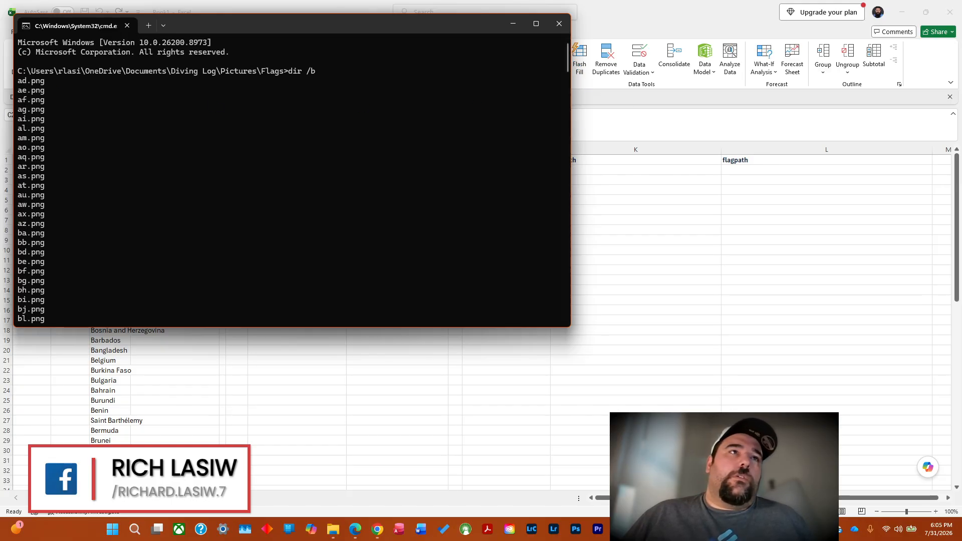
{"action": "left_click_drag", "start_coordinate": [20, 83], "coordinate": [66, 302]}
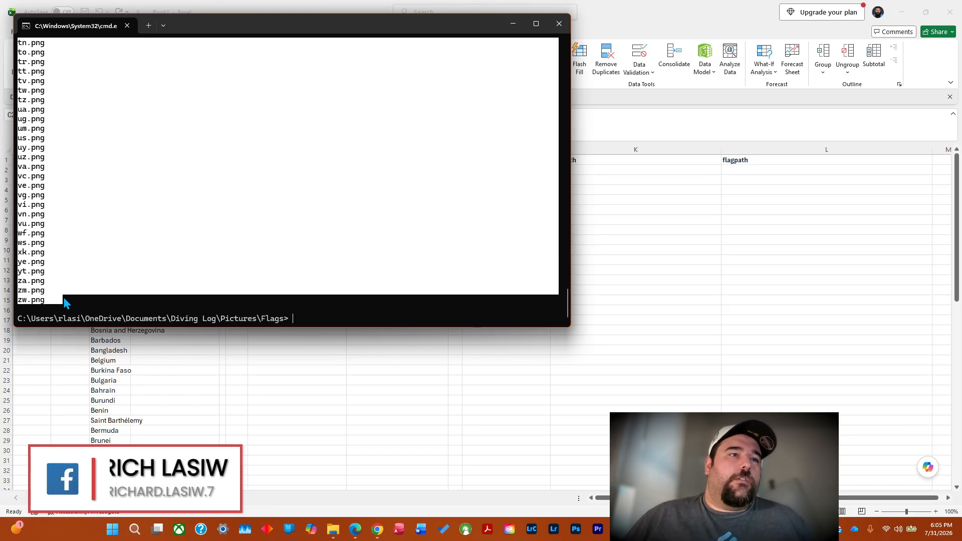
{"action": "key", "text": "ctrl+c"}
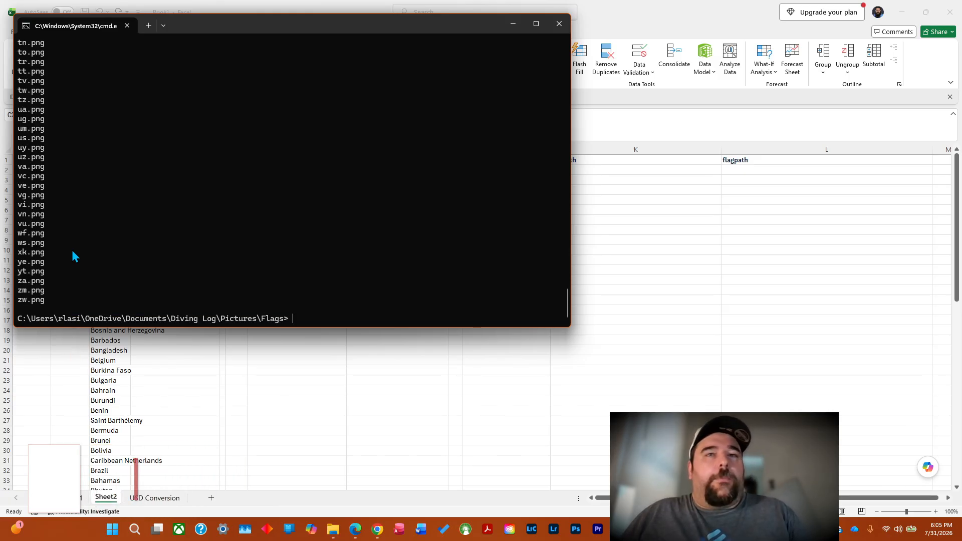
Minimize the command prompt and paste the flag file names under Old Names in Excel, starting in A2.
{"action": "left_click", "coordinate": [513, 24]}
{"action": "left_click", "coordinate": [34, 172]}
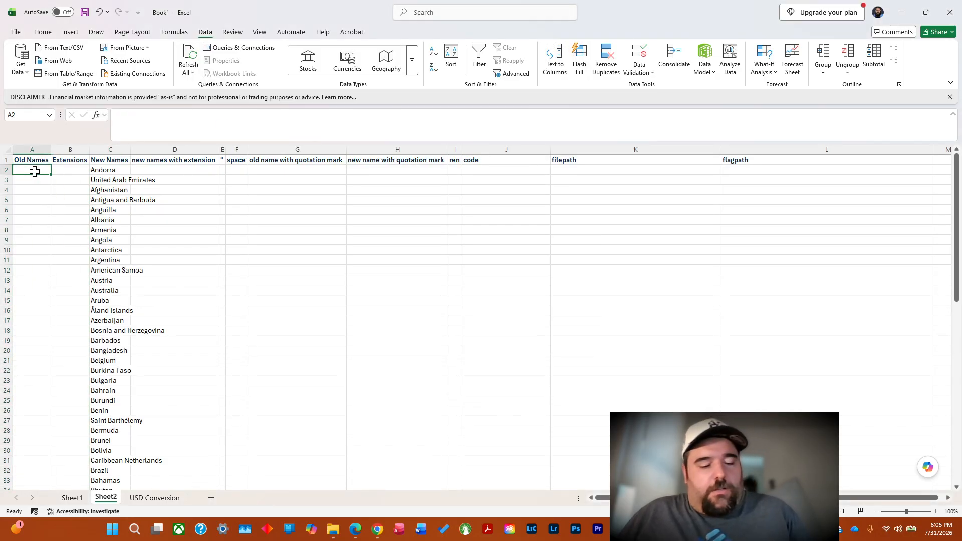
{"action": "key", "text": "ctrl+v"}
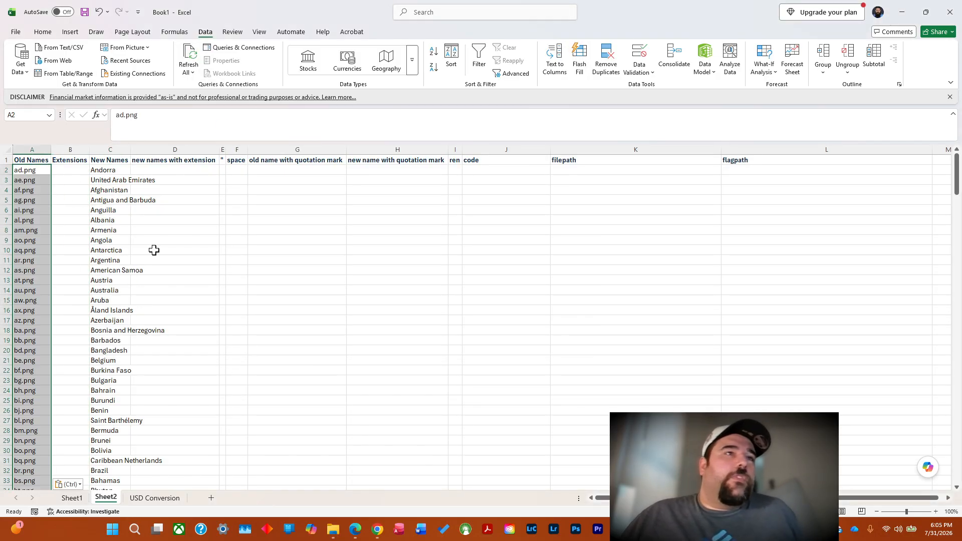
Try to replace all "*." with "." while only the empty cell B2 is selected, and undo the replacement.
{"action": "left_click", "coordinate": [76, 170]}
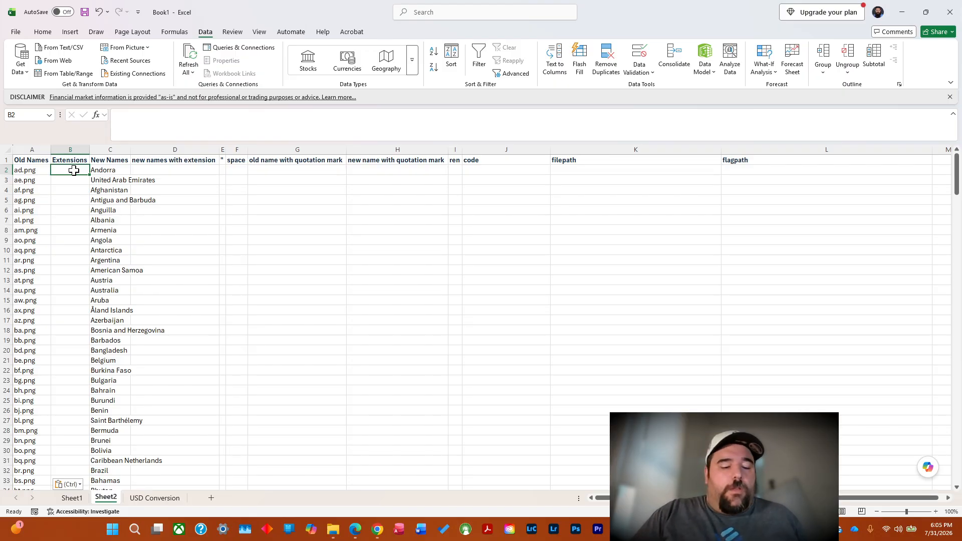
{"action": "key", "text": "ctrl+h"}
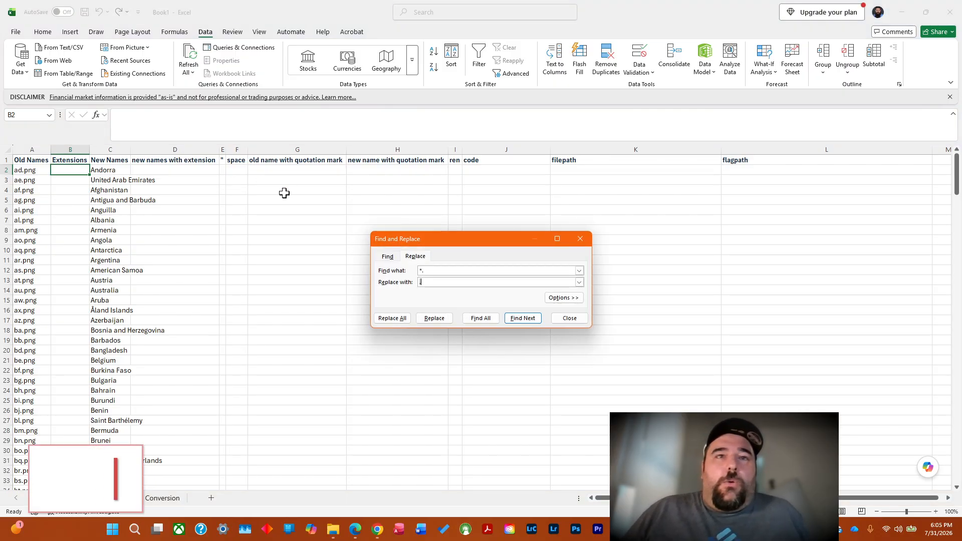
{"action": "left_click", "coordinate": [434, 271]}
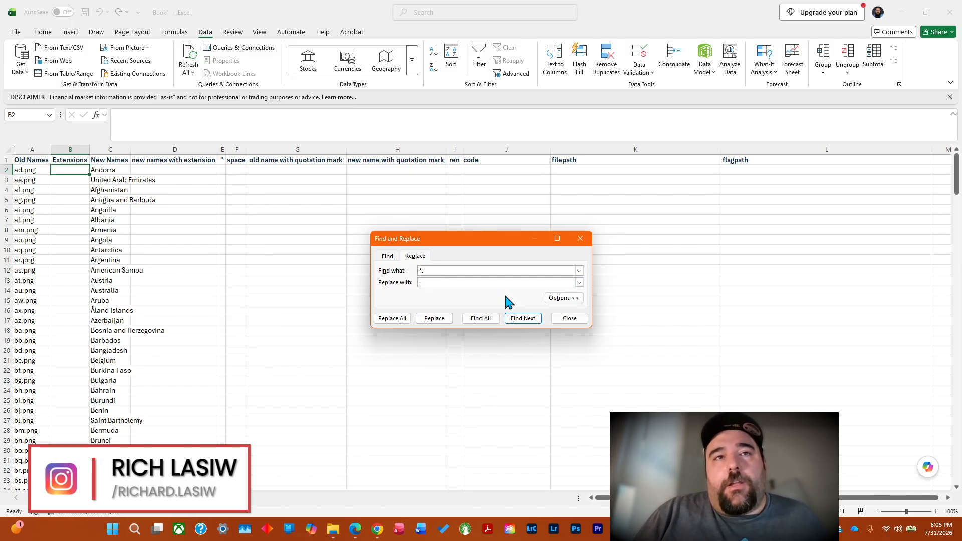
{"action": "key", "text": "alt+Down"}
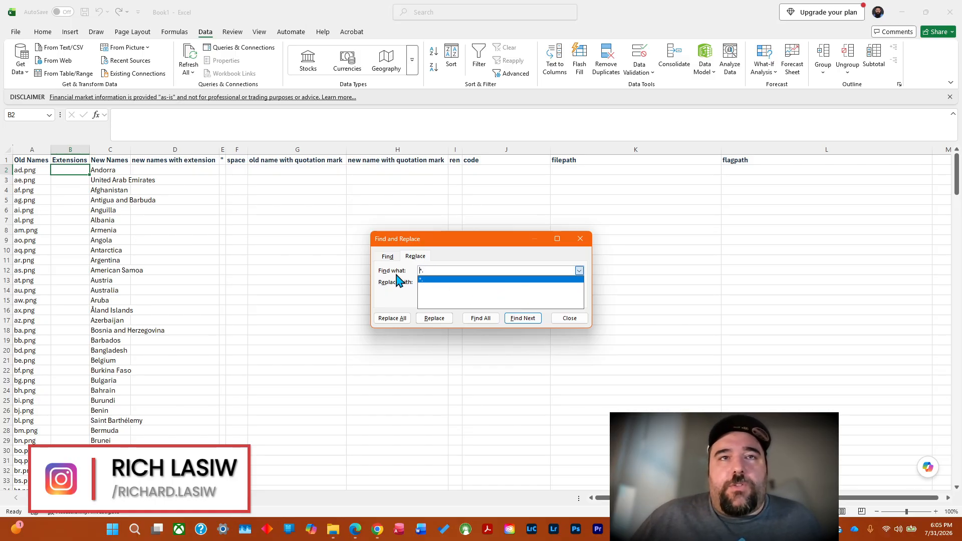
{"action": "left_click", "coordinate": [401, 295]}
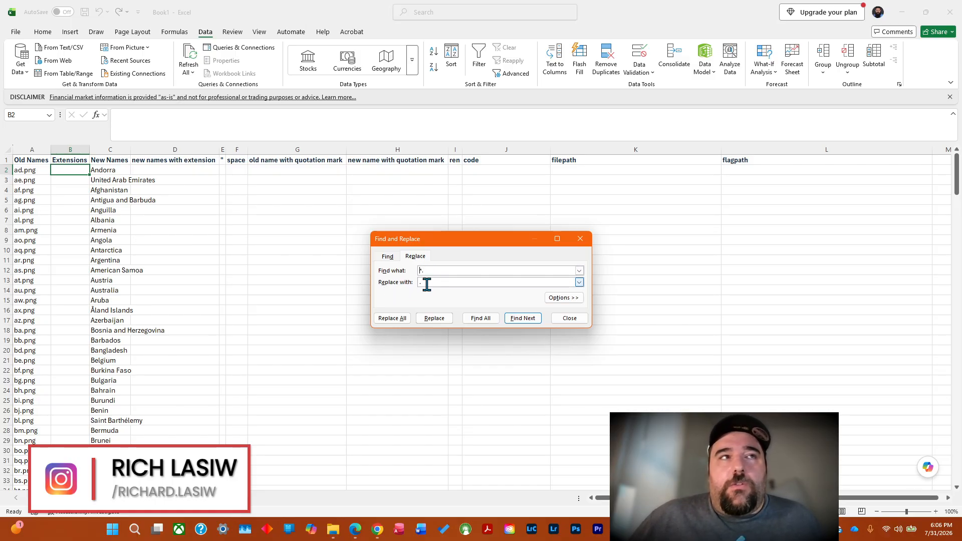
{"action": "left_click", "coordinate": [396, 320]}
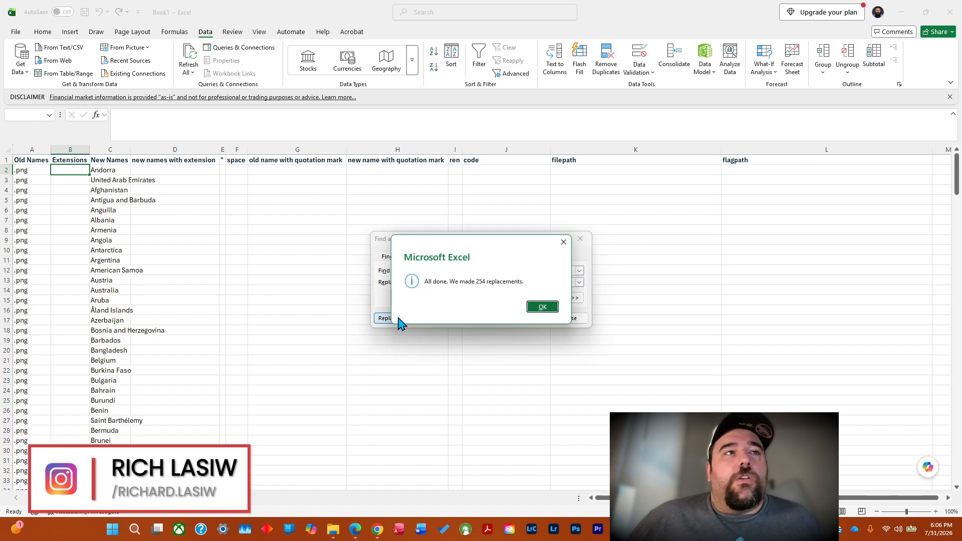
{"action": "left_click", "coordinate": [543, 307]}
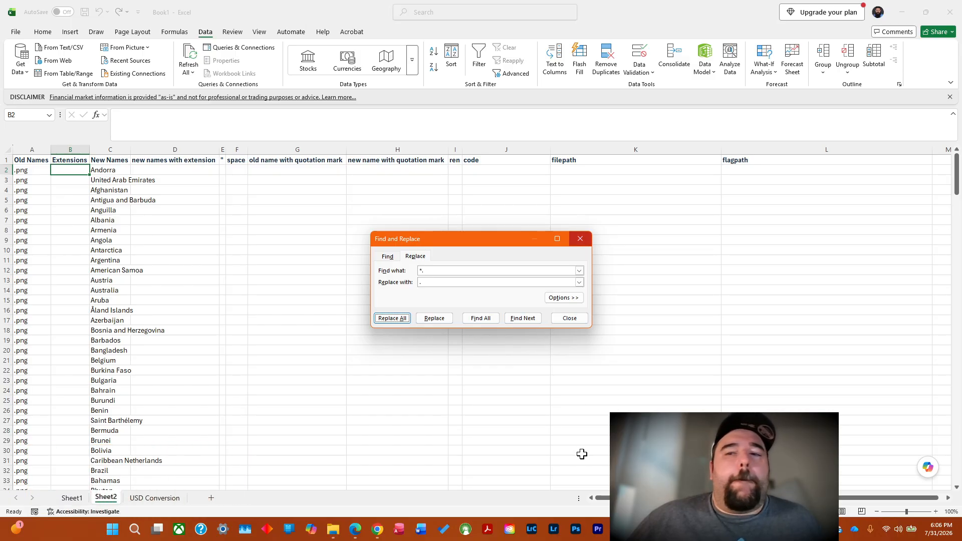
{"action": "left_click", "coordinate": [599, 497]}
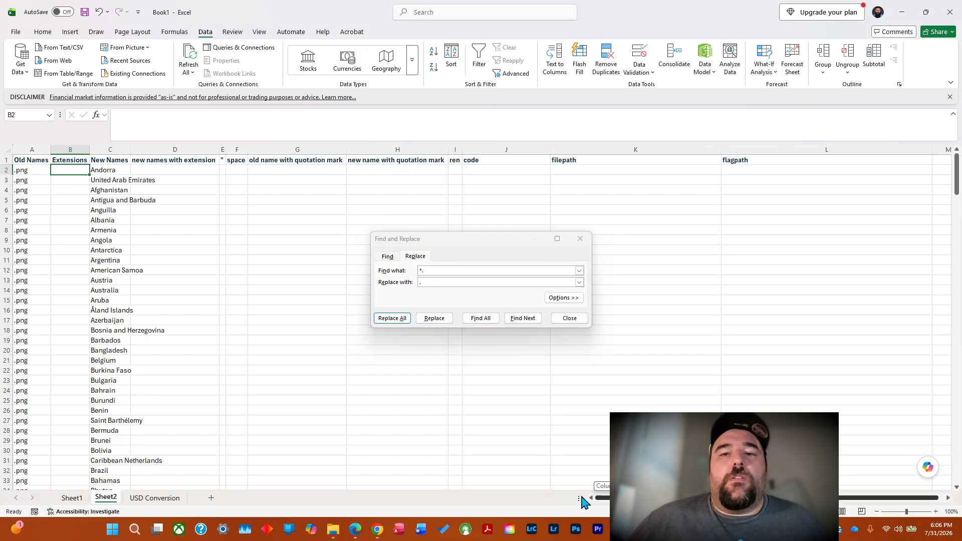
{"action": "left_click", "coordinate": [571, 319]}
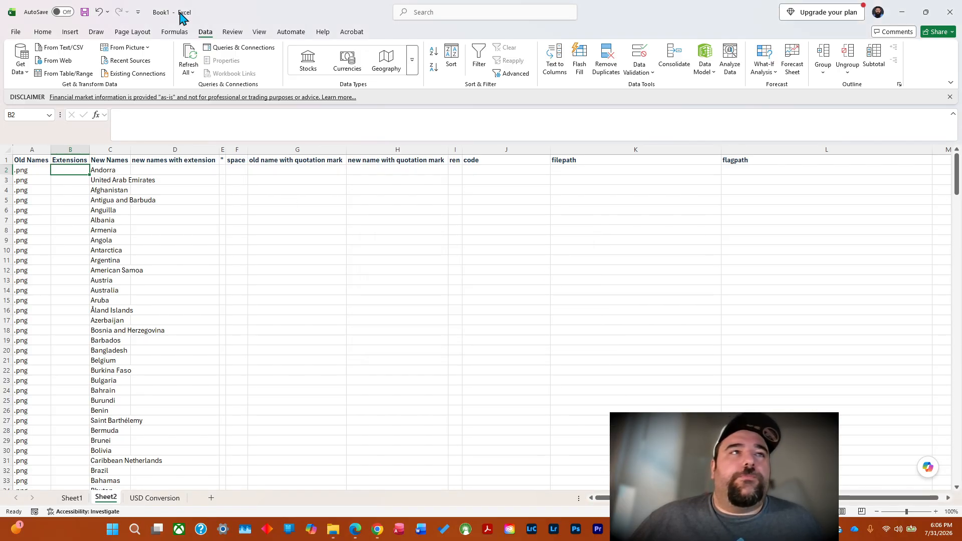
{"action": "left_click", "coordinate": [99, 12]}
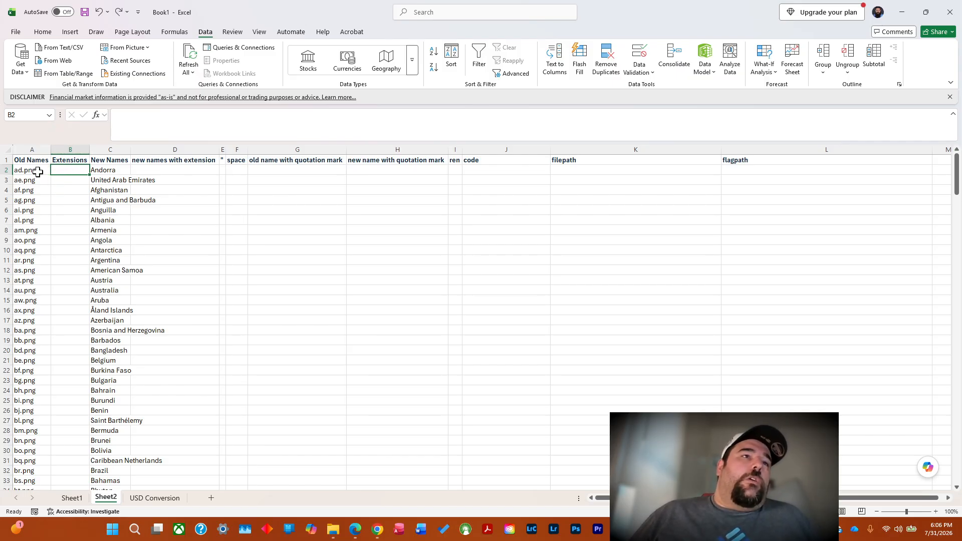
{"action": "right_click", "coordinate": [74, 171]}
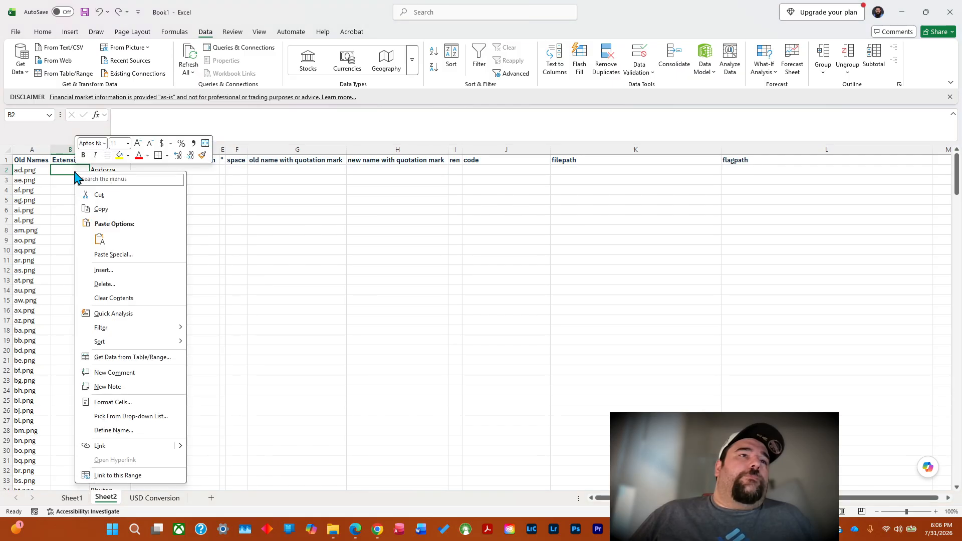
{"action": "left_click", "coordinate": [60, 170]}
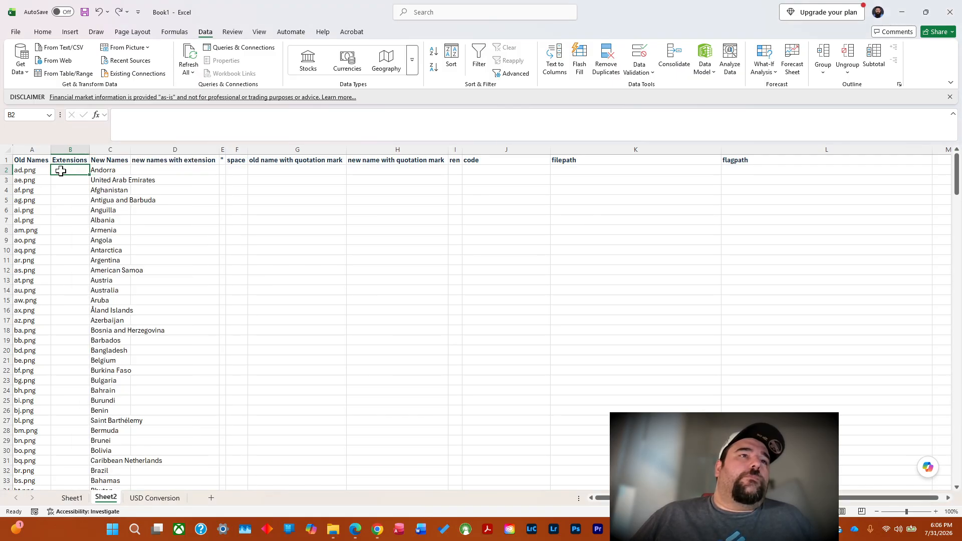
{"action": "right_click", "coordinate": [60, 171]}
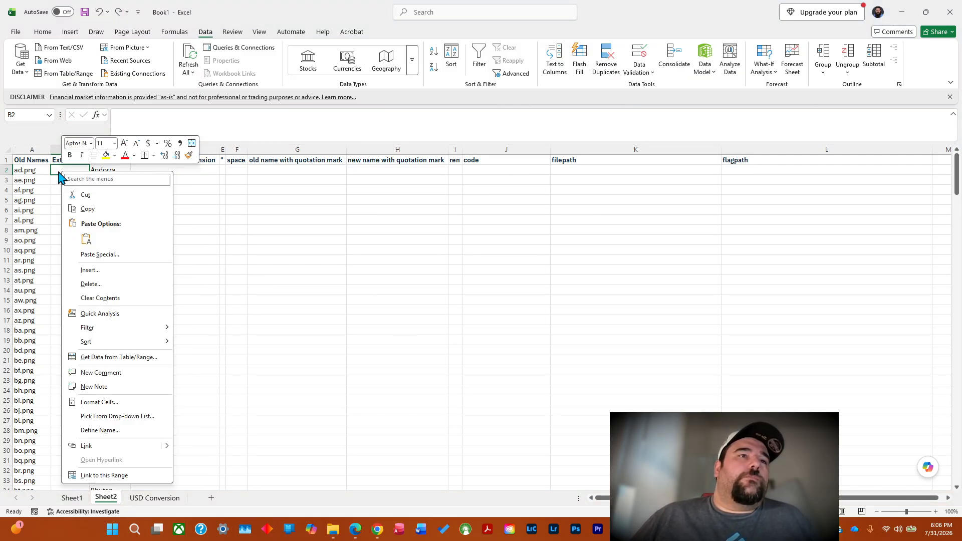
{"action": "left_click", "coordinate": [58, 172]}
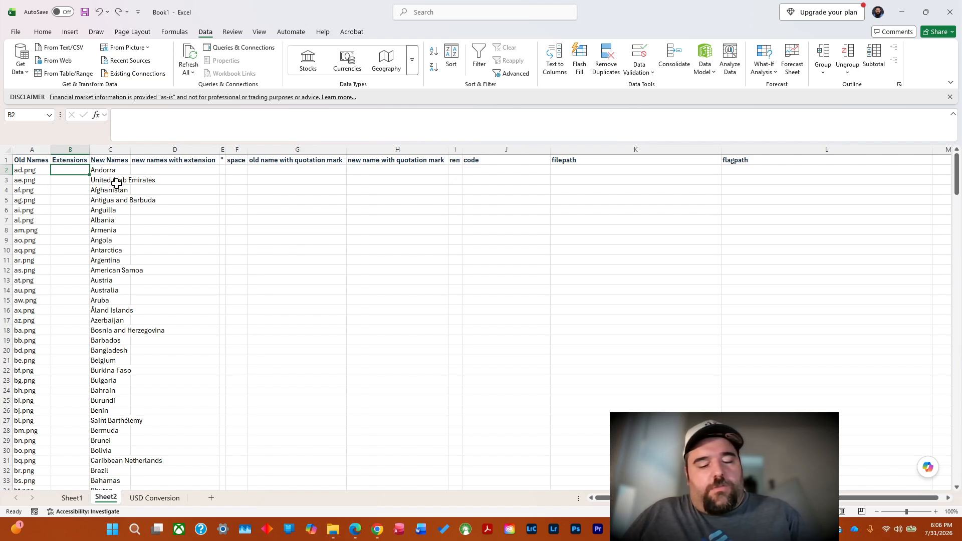
{"action": "key", "text": "ctrl+h"}
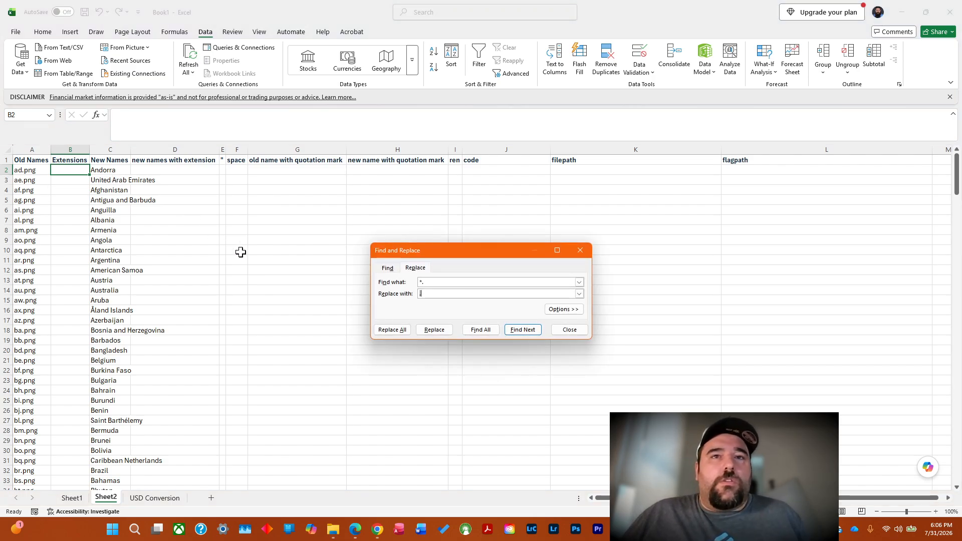
{"action": "left_click", "coordinate": [390, 268]}
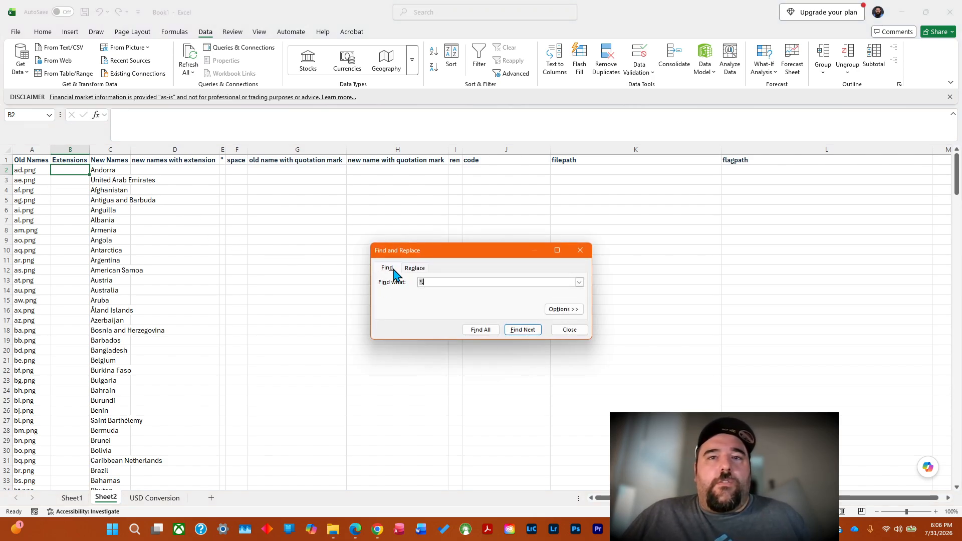
{"action": "left_click", "coordinate": [414, 269]}
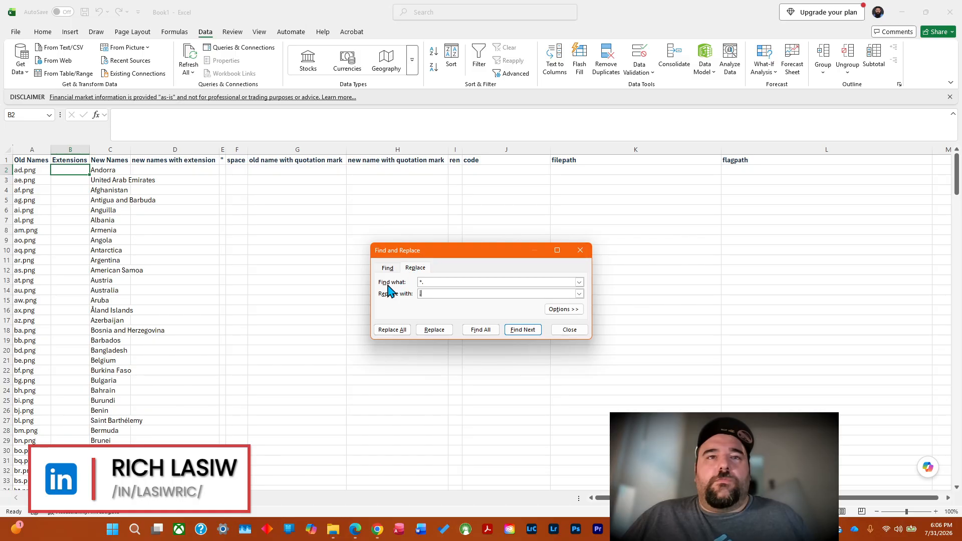
{"action": "left_click", "coordinate": [573, 330]}
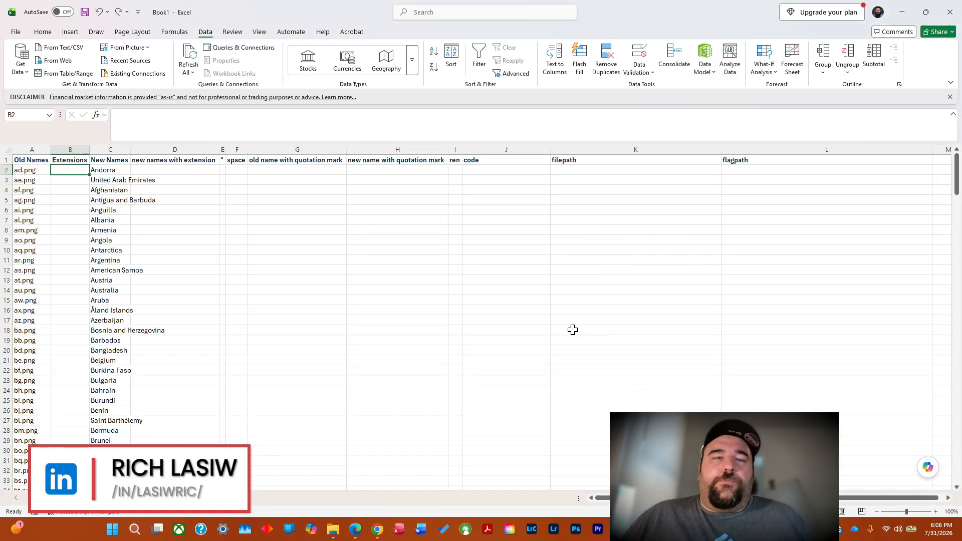
Paste the copied flag file names as text only under Extensions, starting in B2.
{"action": "left_click", "coordinate": [21, 173]}
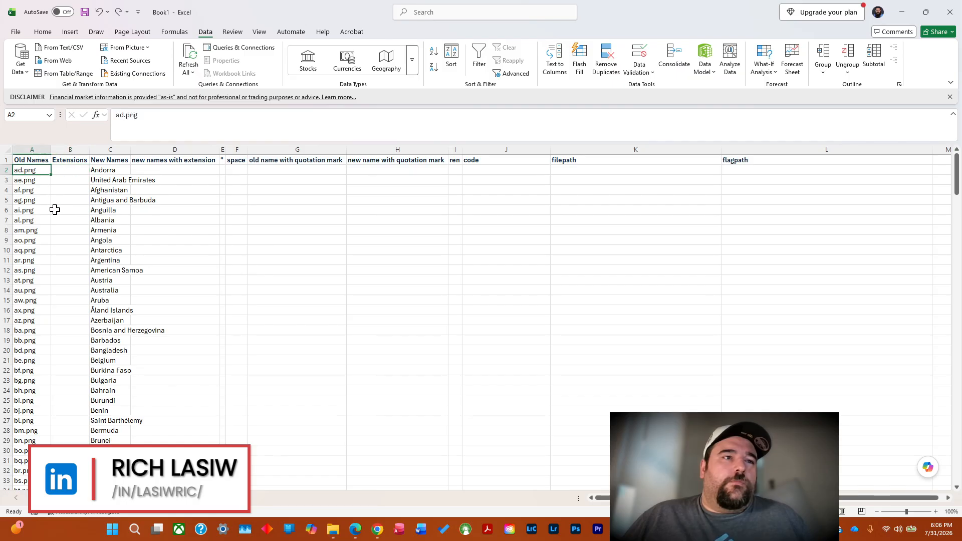
{"action": "right_click", "coordinate": [67, 169]}
{"action": "left_click", "coordinate": [92, 237]}
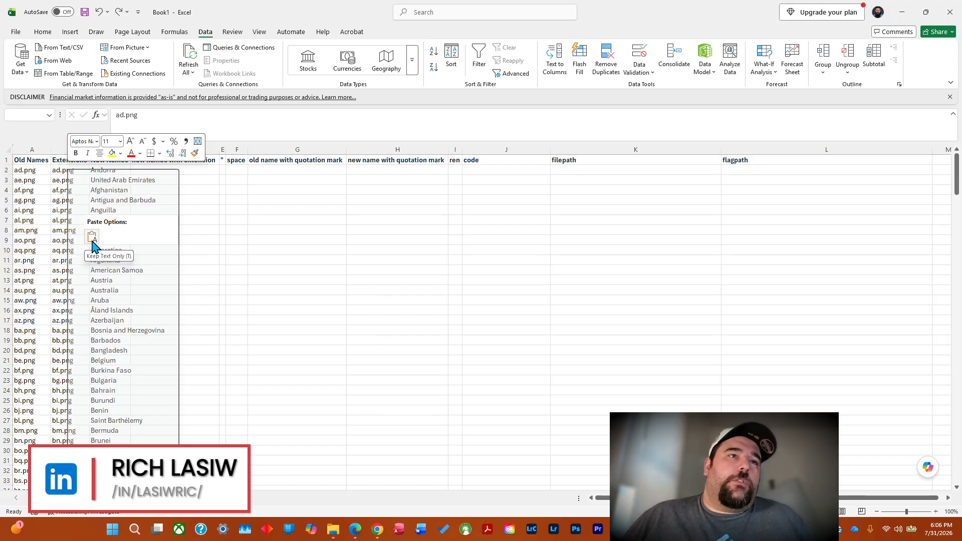
{"action": "left_click", "coordinate": [93, 236]}
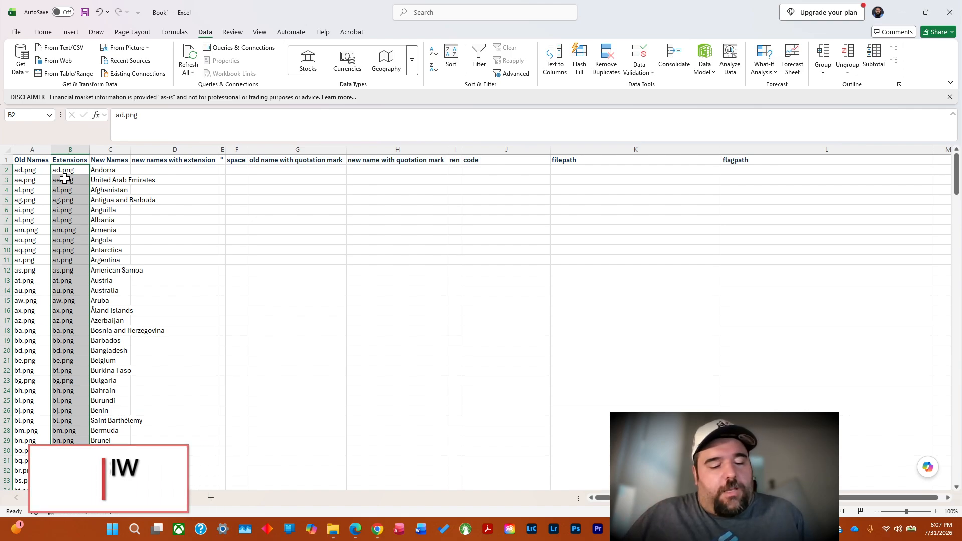
Replace all "*." with "." in the selected Extensions entries, and close Find and Replace.
{"action": "key", "text": "ctrl+h"}
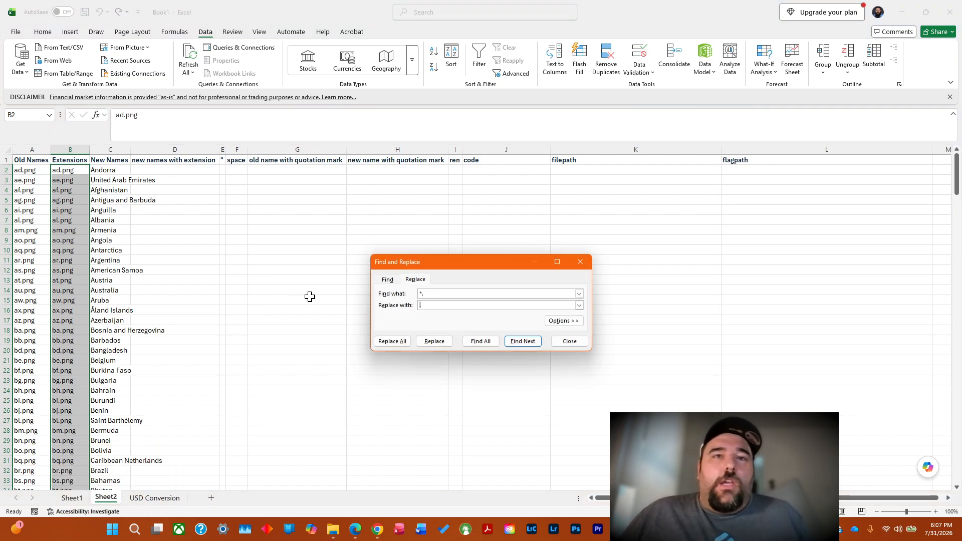
{"action": "left_click", "coordinate": [396, 342]}
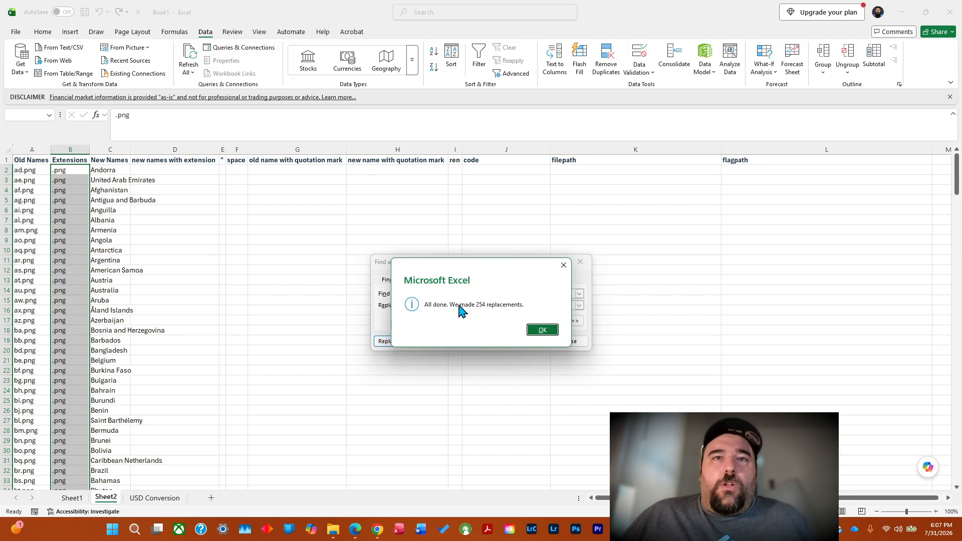
{"action": "left_click", "coordinate": [542, 329]}
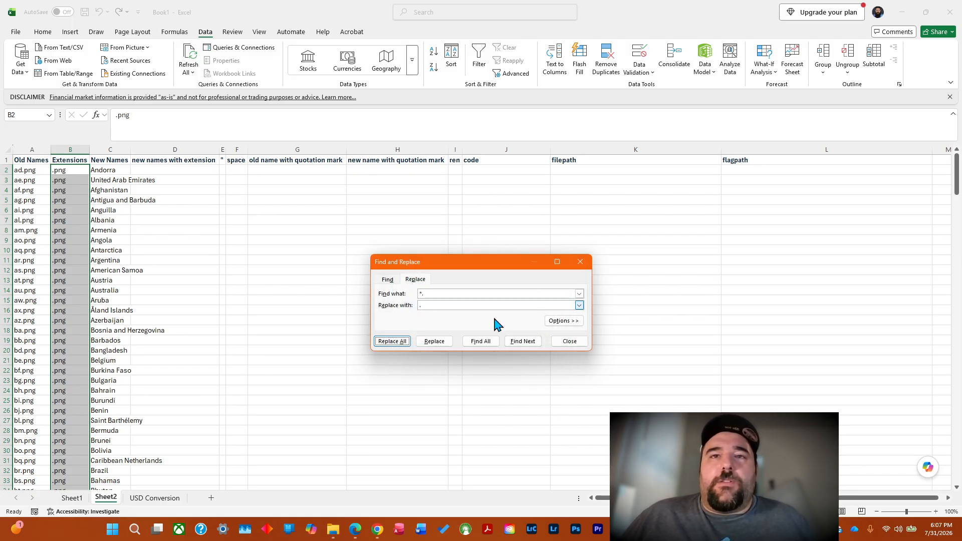
{"action": "left_click", "coordinate": [563, 343]}
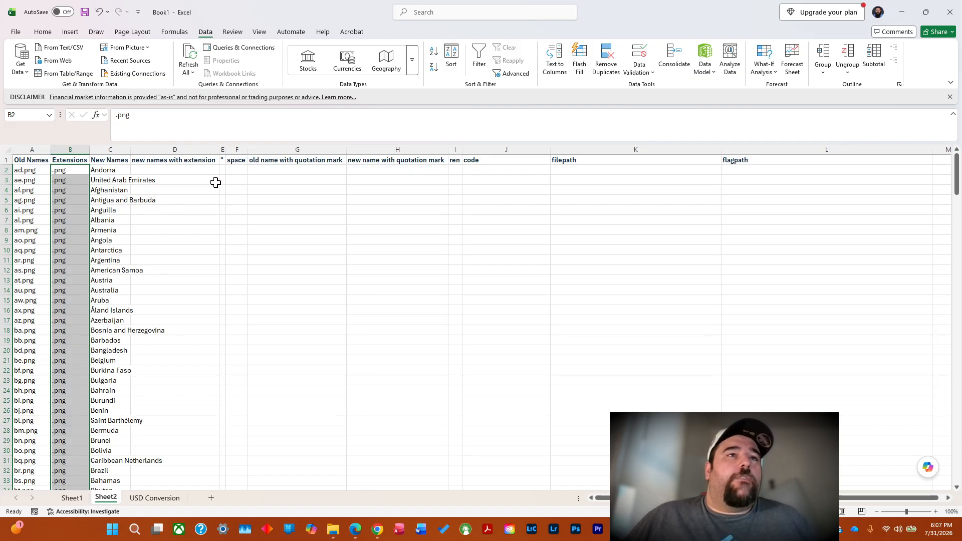
Enter the formula =C2&B2 in D2 to join the new name with its extension.
{"action": "left_click", "coordinate": [203, 169]}
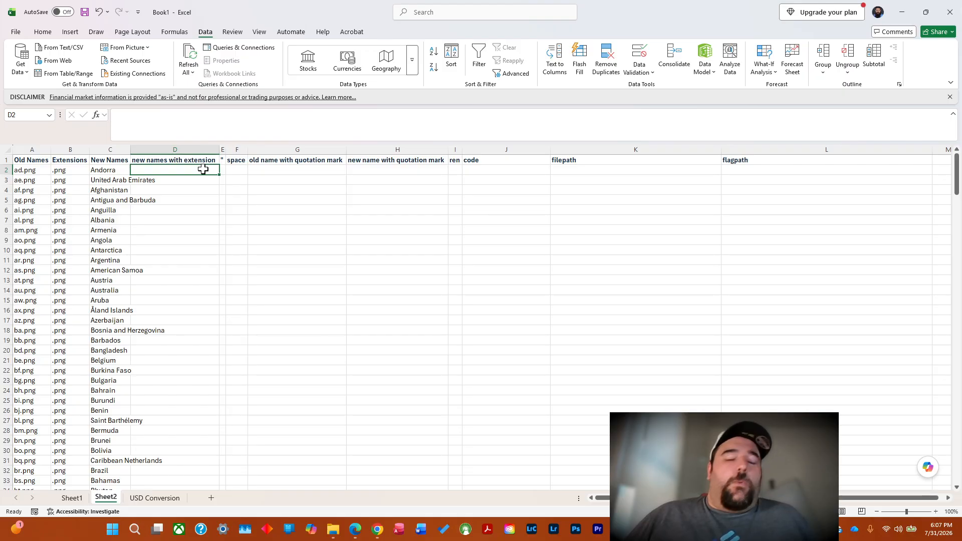
{"action": "type", "text": "="}
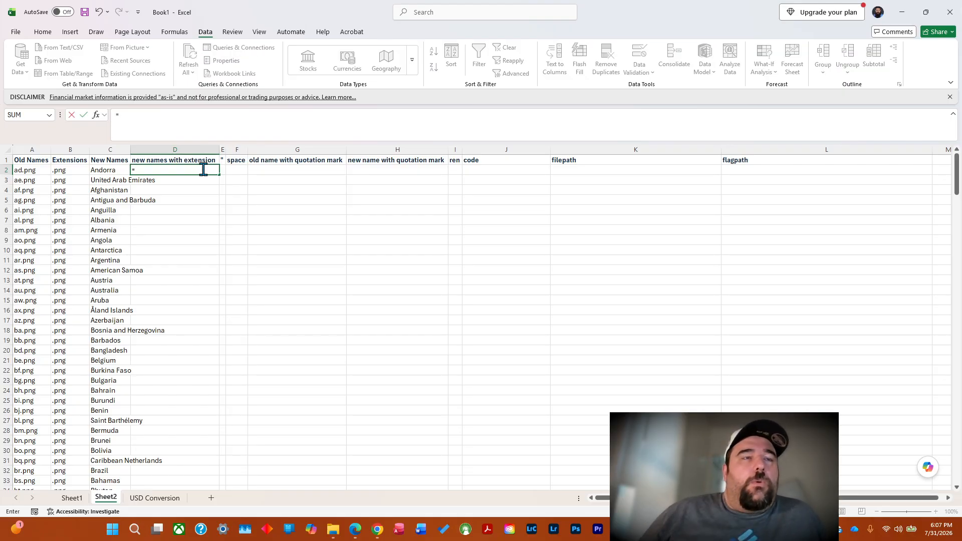
{"action": "left_click", "coordinate": [108, 173]}
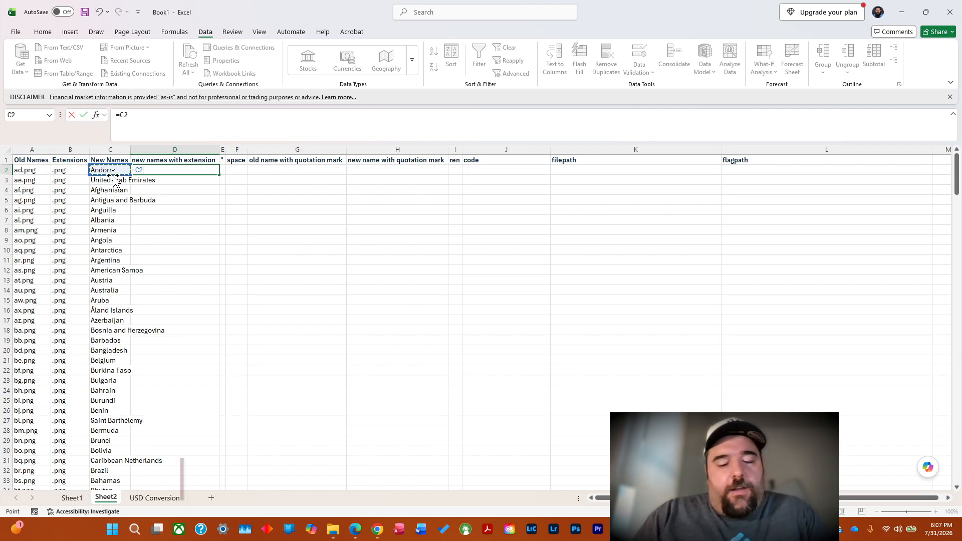
{"action": "type", "text": "&"}
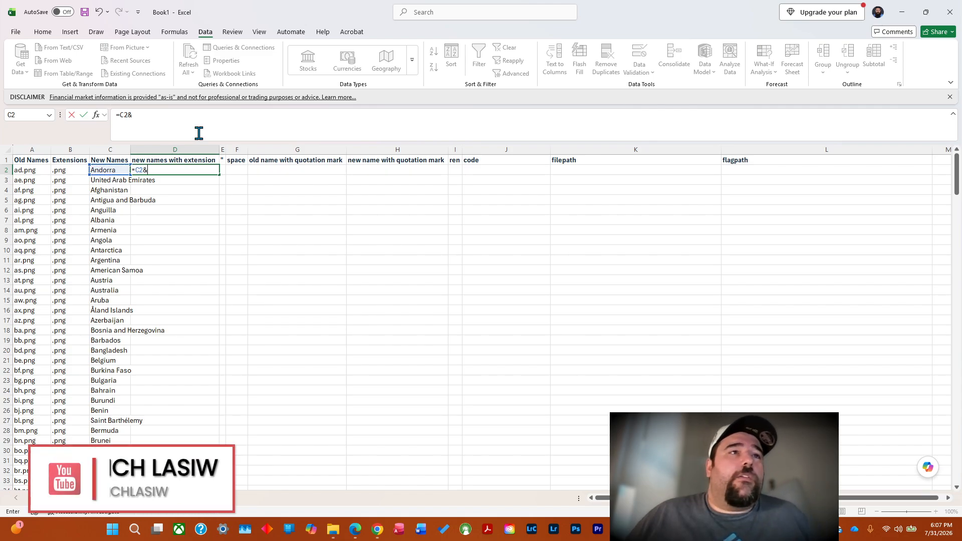
{"action": "left_click", "coordinate": [73, 170]}
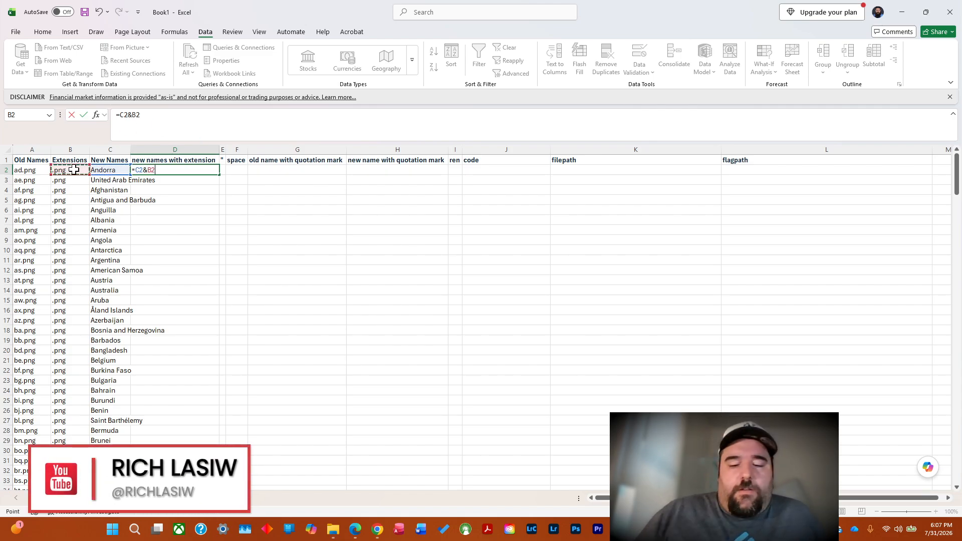
{"action": "key", "text": "Return"}
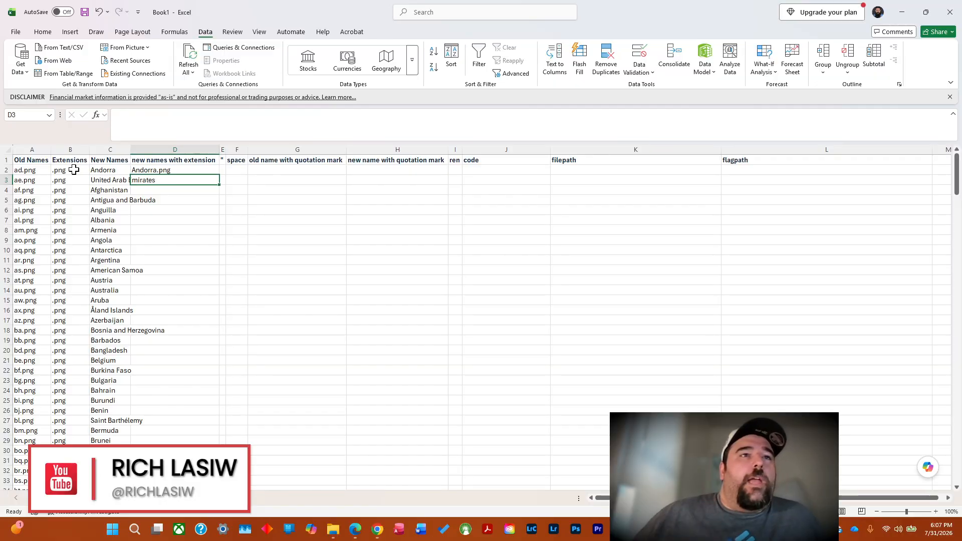
Fill the D2 formula down its column and autofit the widths of columns C and D.
{"action": "left_click", "coordinate": [172, 172]}
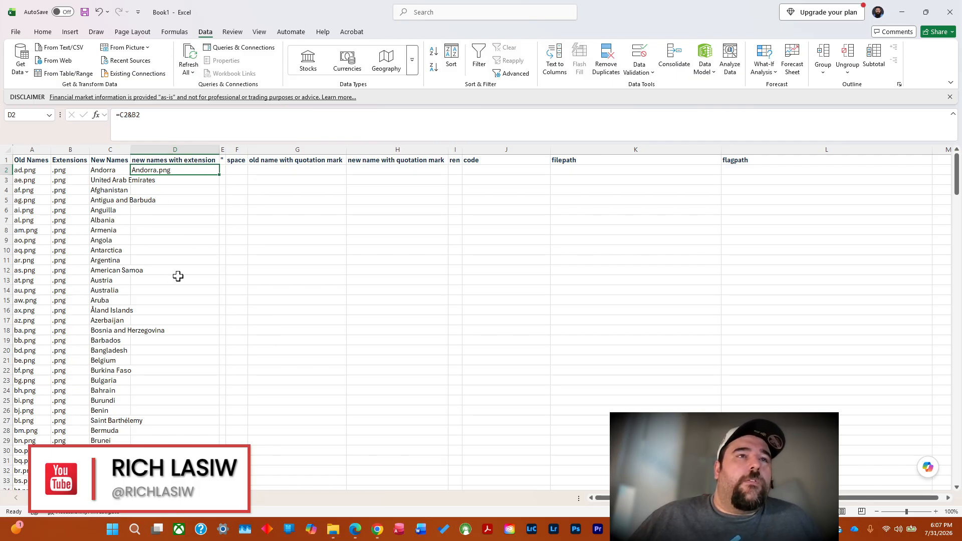
{"action": "double_click", "coordinate": [130, 150]}
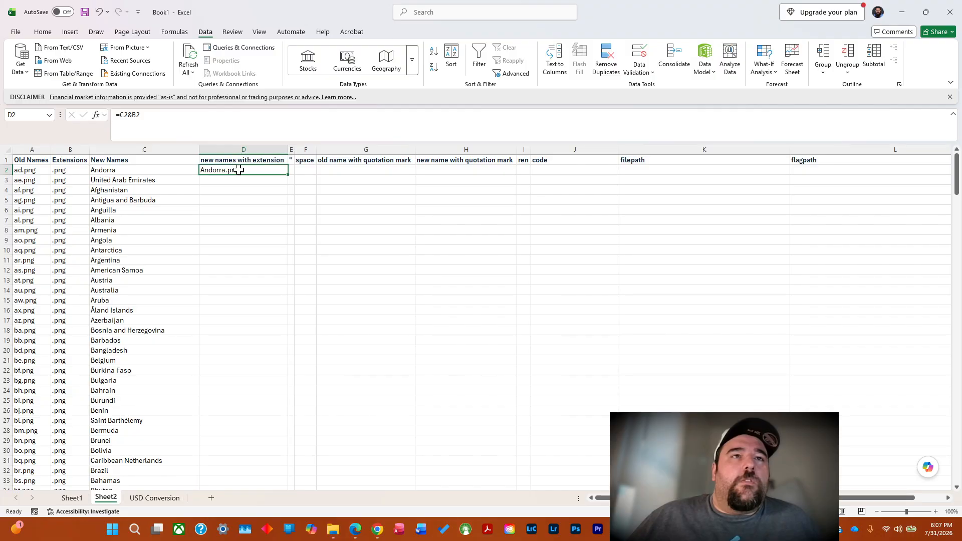
{"action": "double_click", "coordinate": [287, 174]}
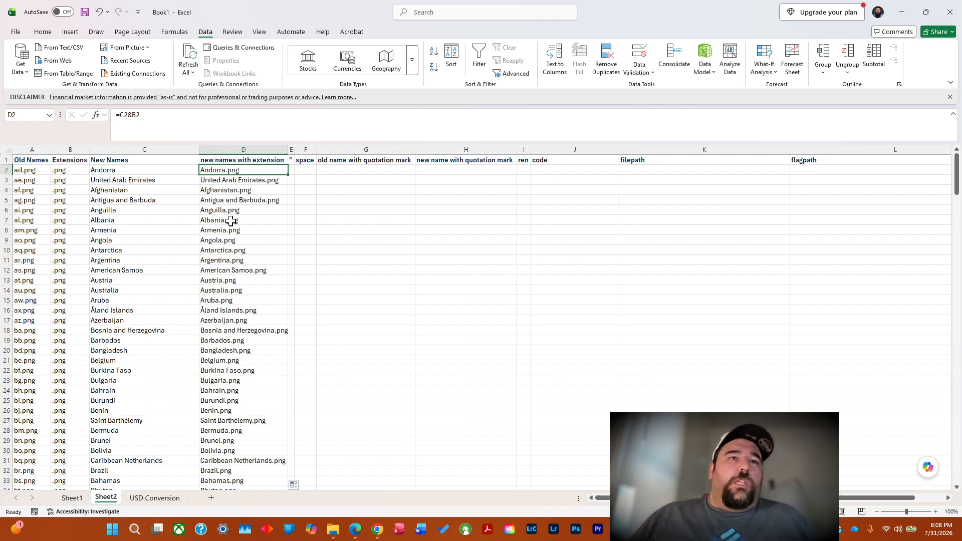
{"action": "double_click", "coordinate": [287, 150]}
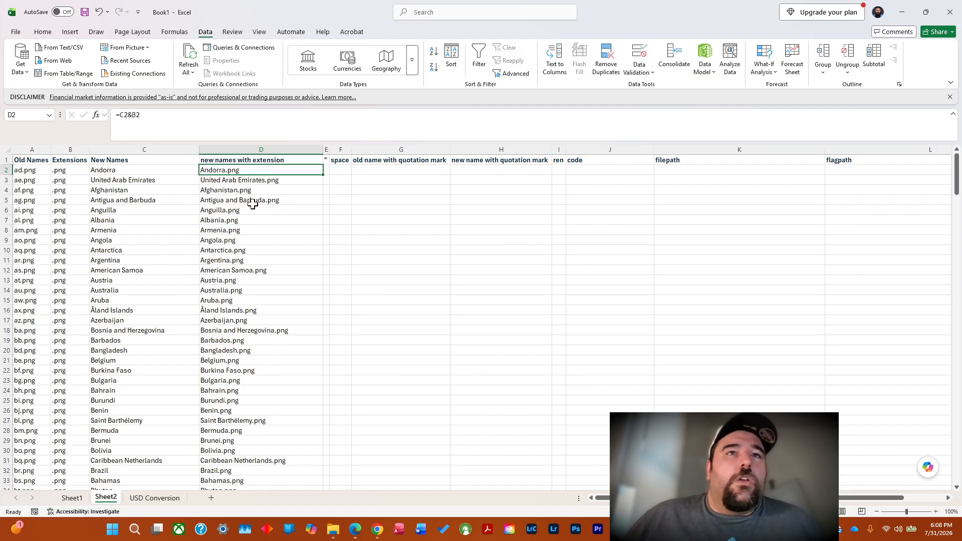
Enter a double quotation mark (") in E2 and fill it down the column.
{"action": "left_click", "coordinate": [327, 173]}
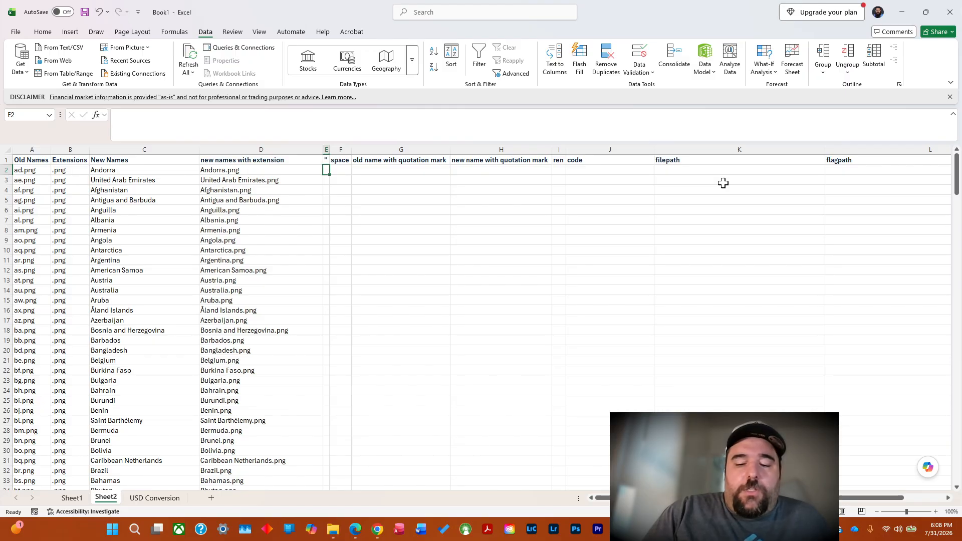
{"action": "type", "text": "\""}
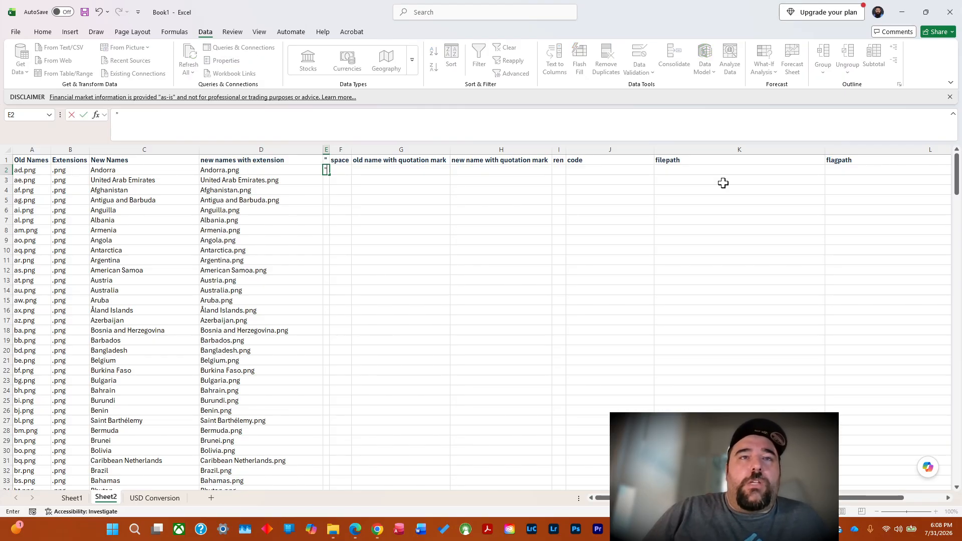
{"action": "double_click", "coordinate": [329, 174]}
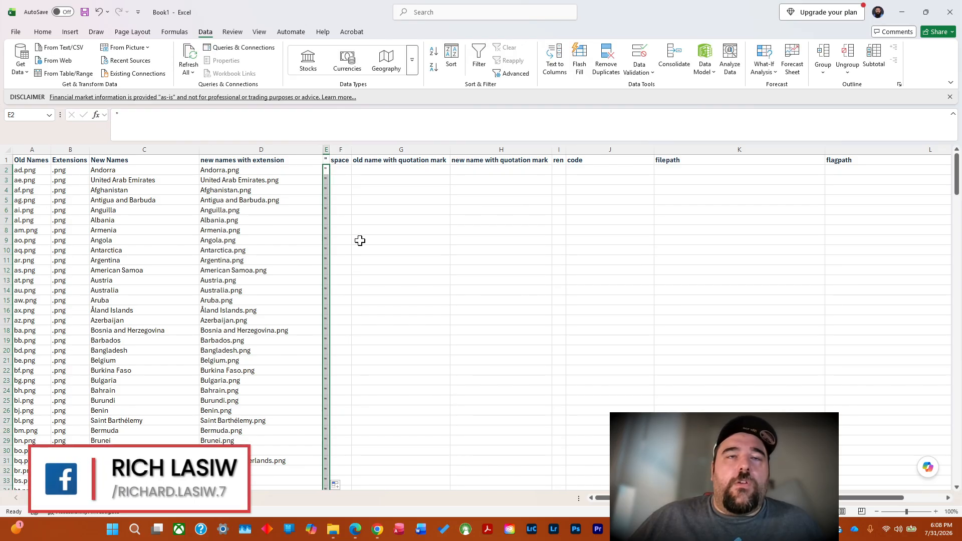
Enter a single space in F2 under the space heading and fill it down the column.
{"action": "left_click", "coordinate": [341, 171]}
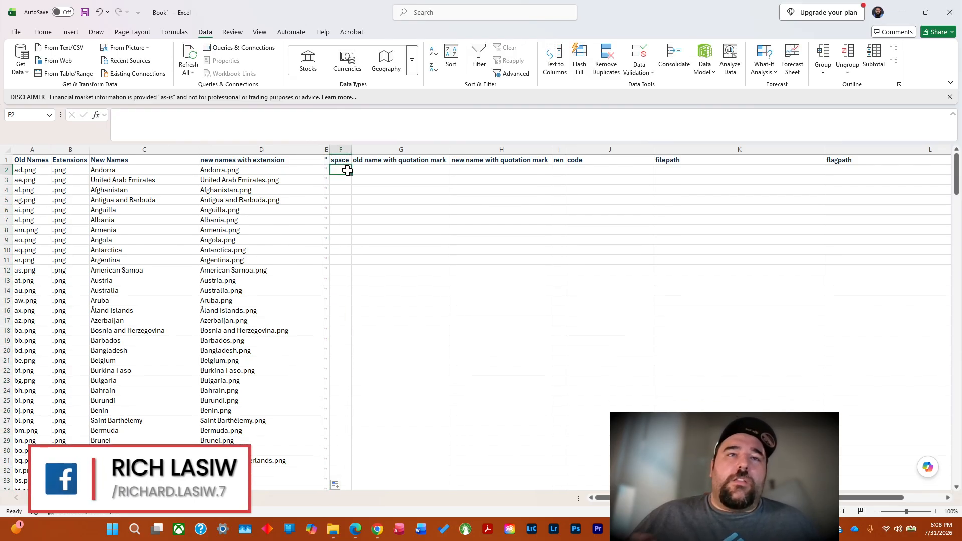
{"action": "left_click", "coordinate": [144, 114]}
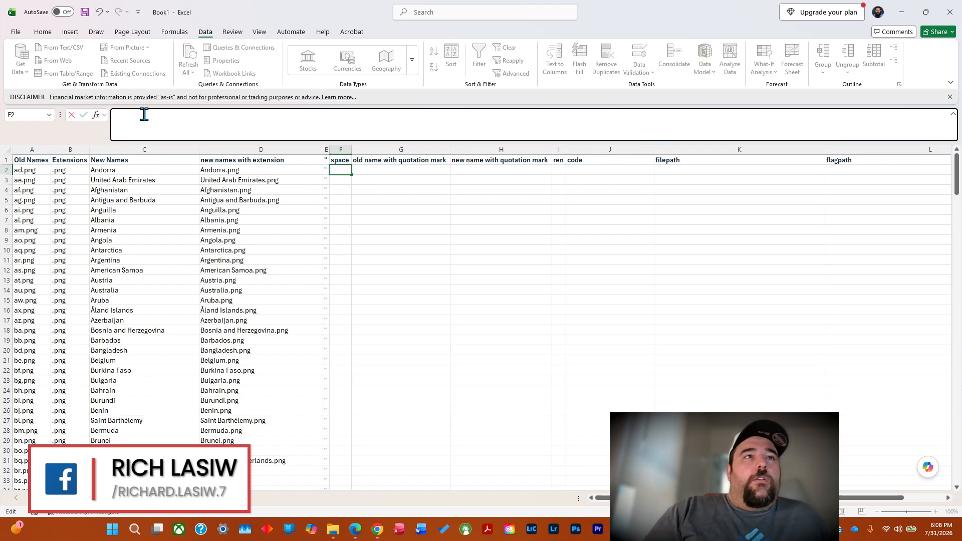
{"action": "left_click", "coordinate": [343, 170]}
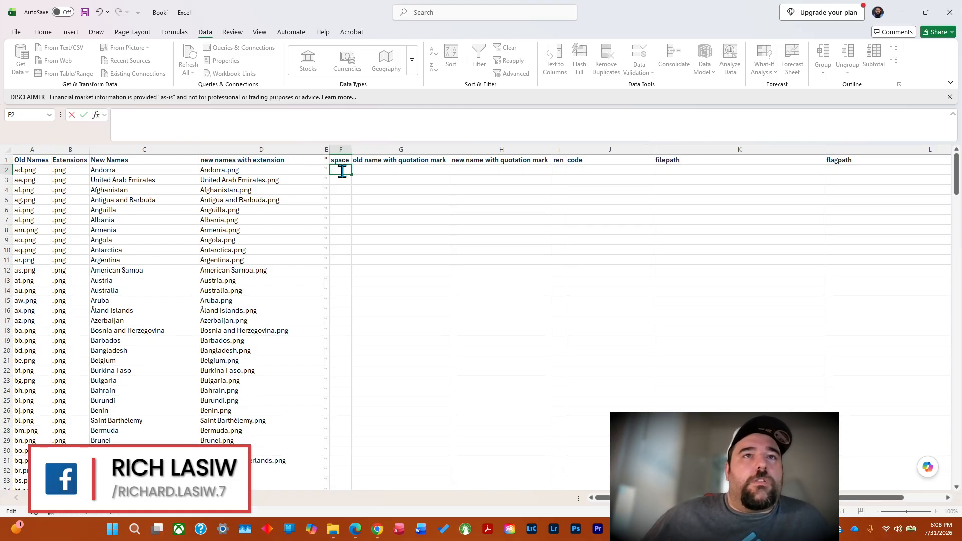
{"action": "left_click", "coordinate": [185, 123]}
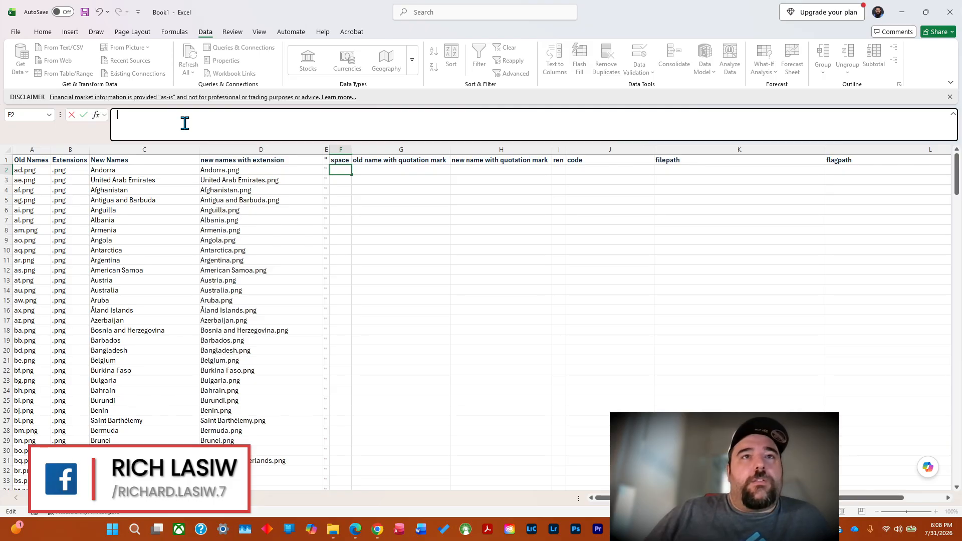
{"action": "left_click", "coordinate": [344, 188]}
{"action": "double_click", "coordinate": [345, 171]}
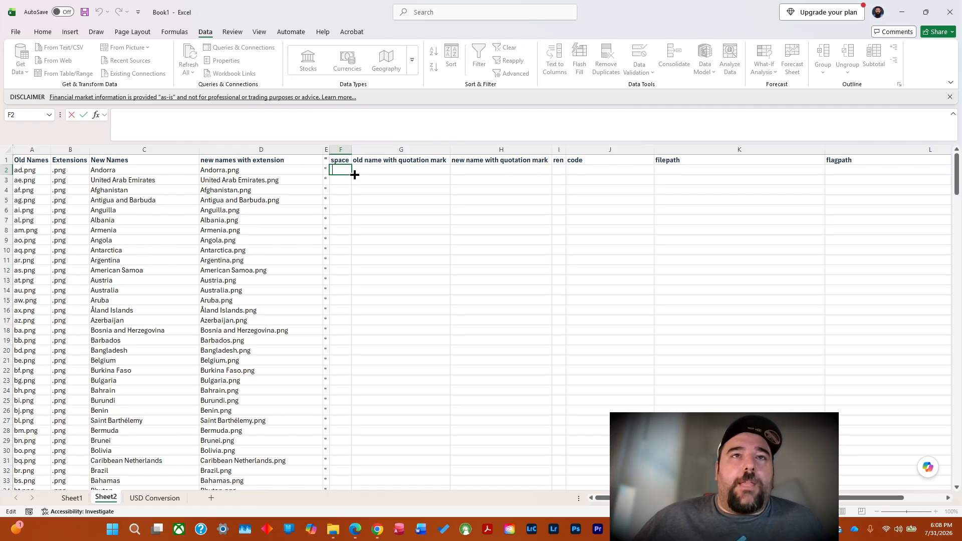
{"action": "double_click", "coordinate": [352, 175]}
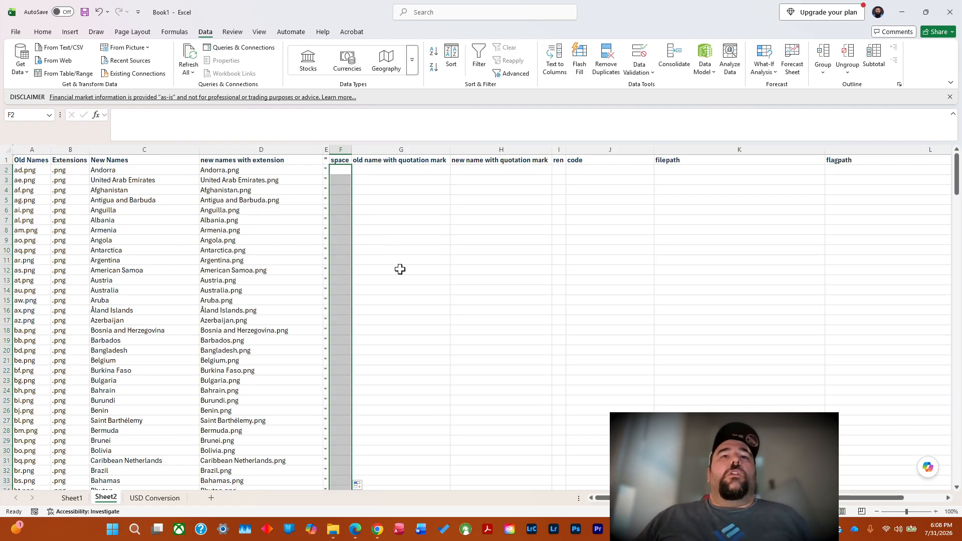
Enter =E2&A2&E2 in G2 to wrap the old name in quotation marks, and fill it down the column.
{"action": "left_click", "coordinate": [376, 172]}
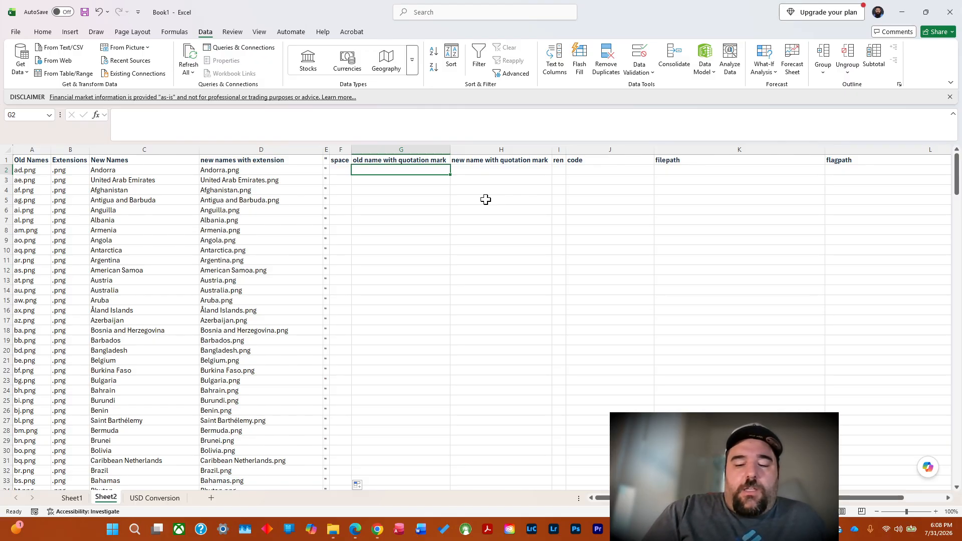
{"action": "type", "text": "="}
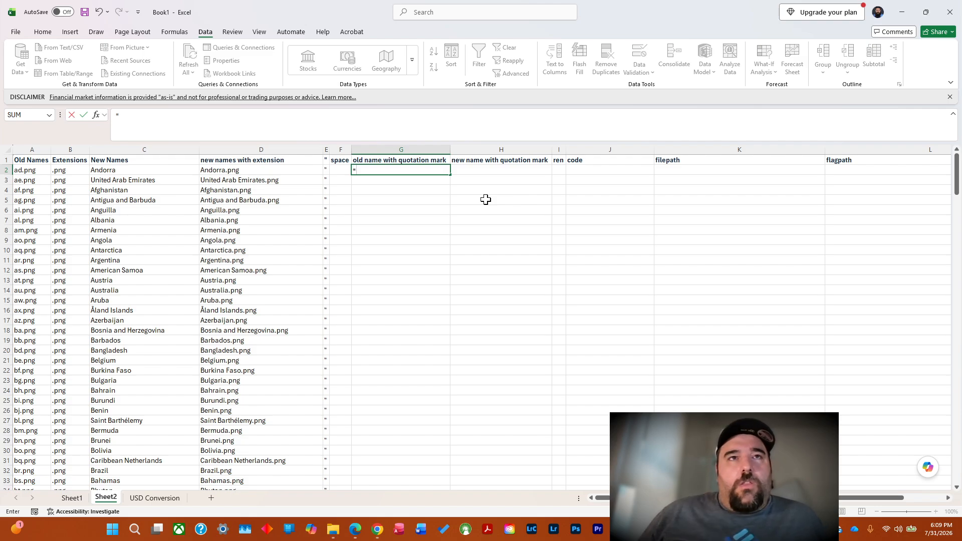
{"action": "left_click", "coordinate": [326, 170]}
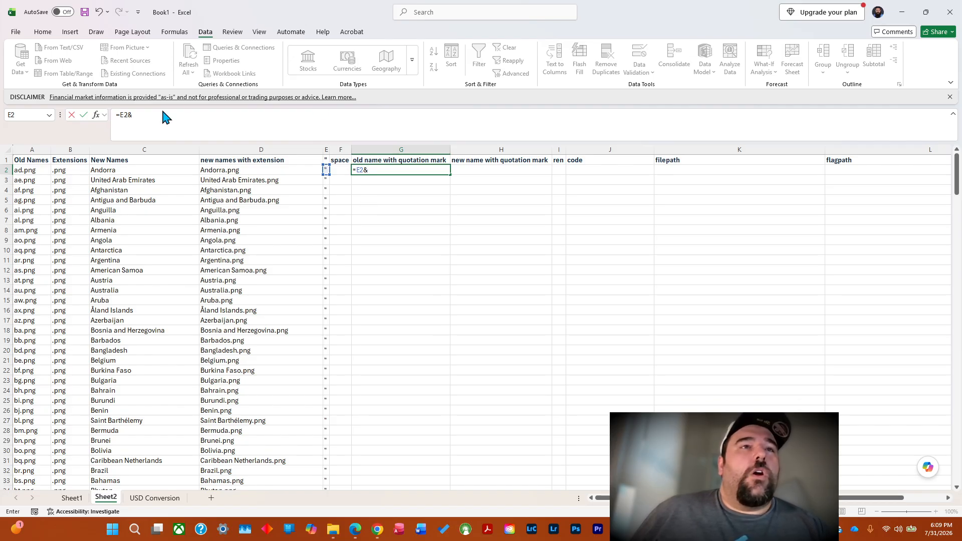
{"action": "left_click", "coordinate": [31, 171]}
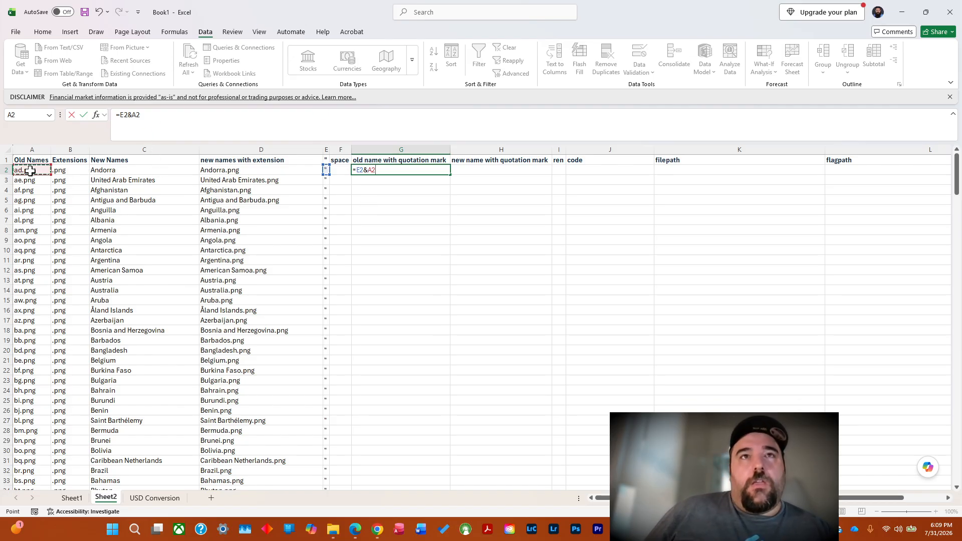
{"action": "type", "text": "&"}
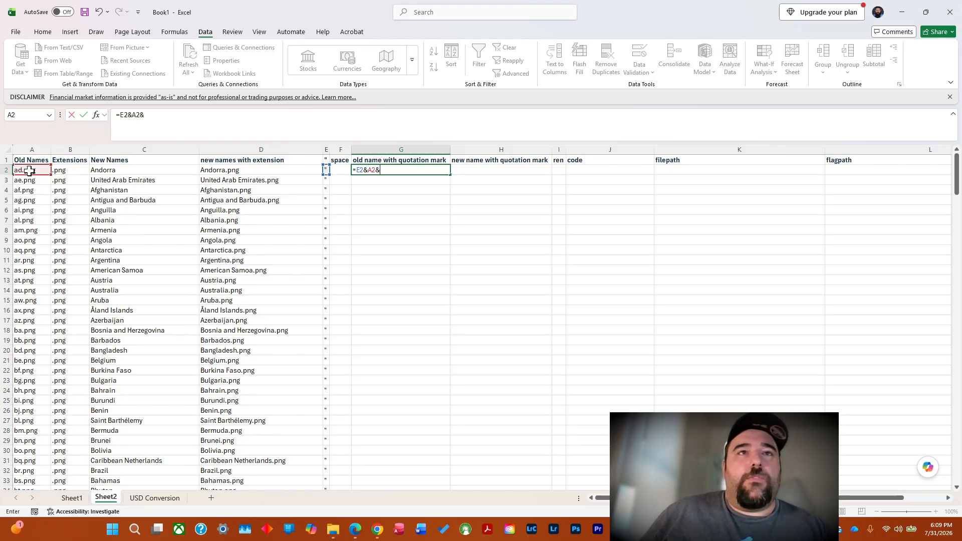
{"action": "left_click", "coordinate": [327, 170]}
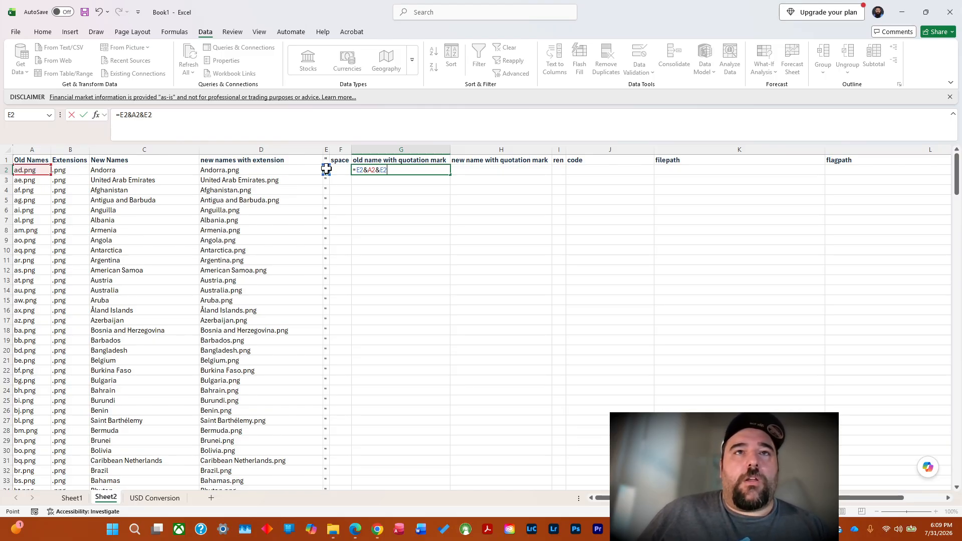
{"action": "key", "text": "Return"}
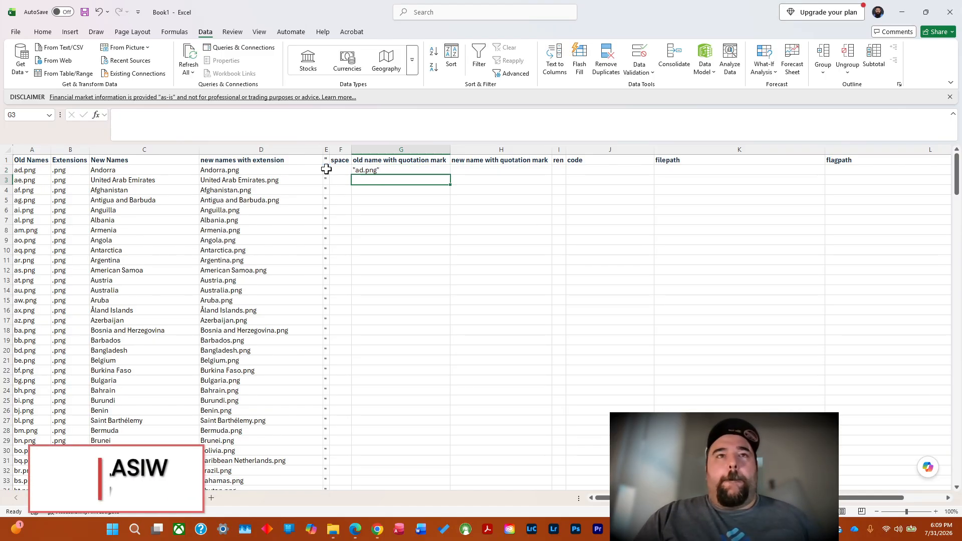
{"action": "left_click", "coordinate": [377, 169]}
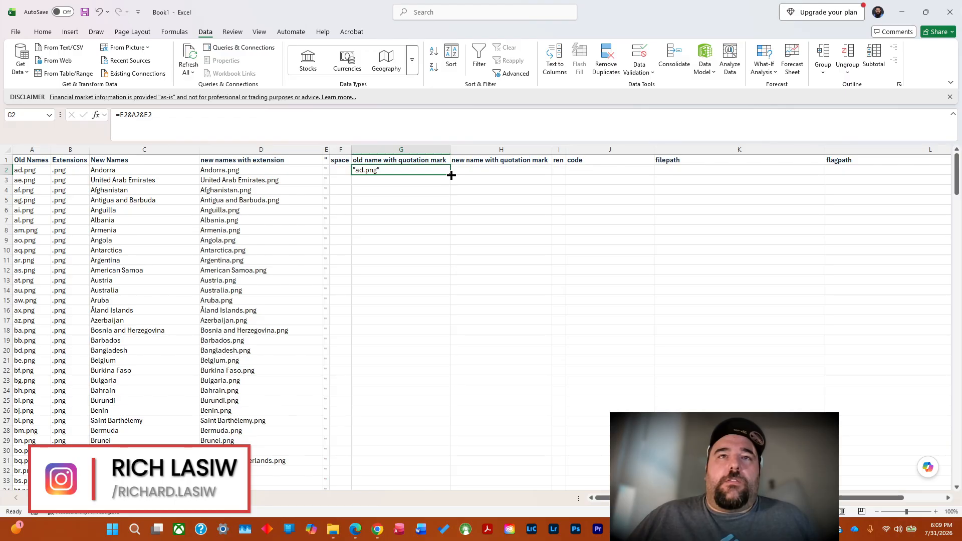
{"action": "double_click", "coordinate": [451, 174]}
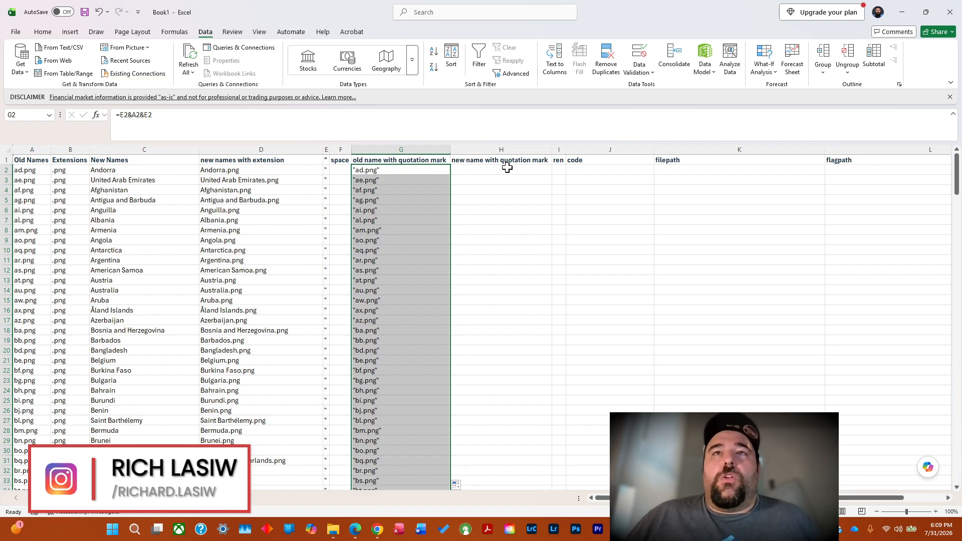
Enter =E2&D2&E2 in H2 to wrap the new name with extension in quotation marks.
{"action": "left_click", "coordinate": [480, 171]}
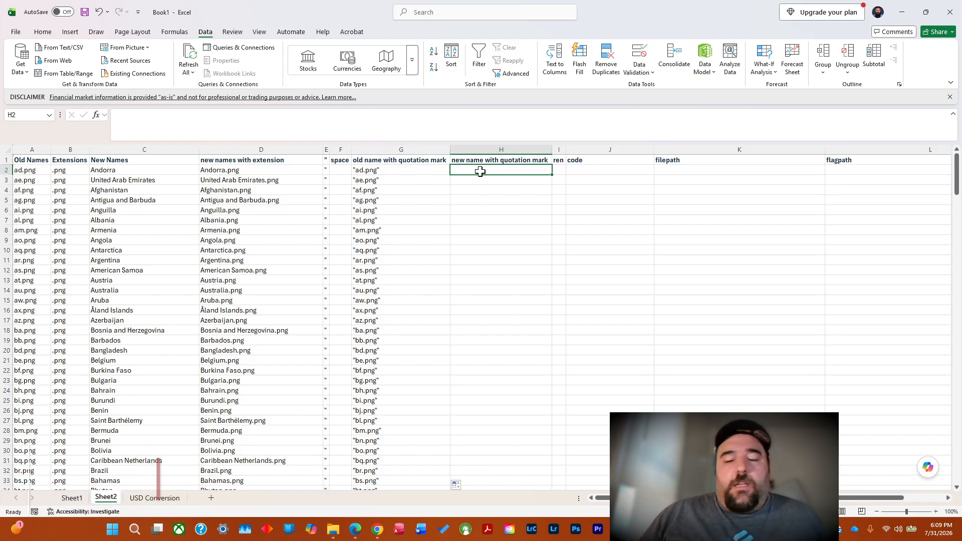
{"action": "type", "text": "="}
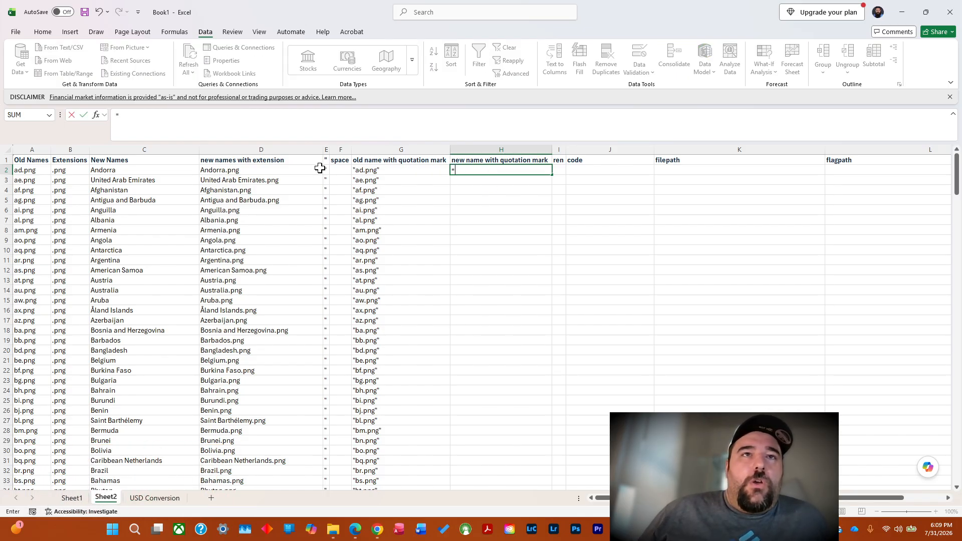
{"action": "left_click", "coordinate": [324, 170]}
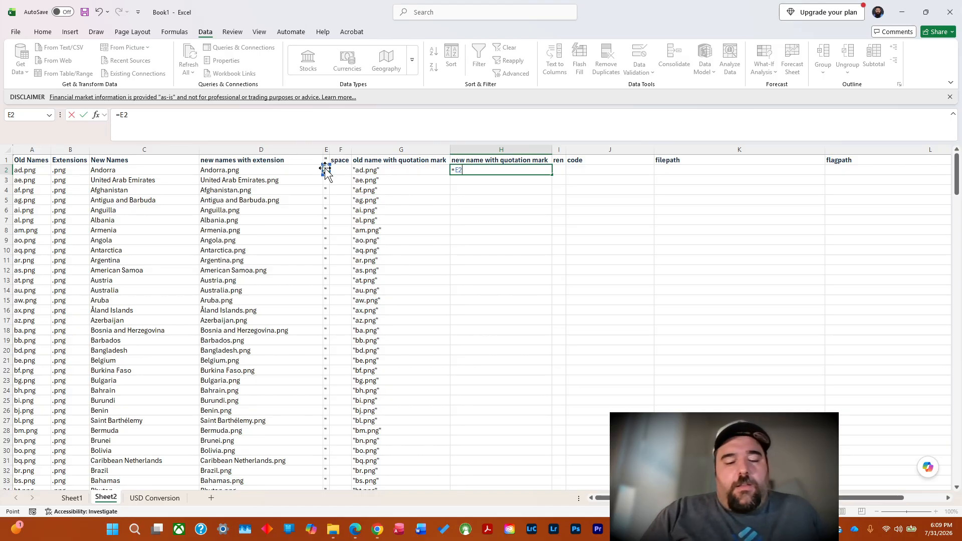
{"action": "type", "text": "&"}
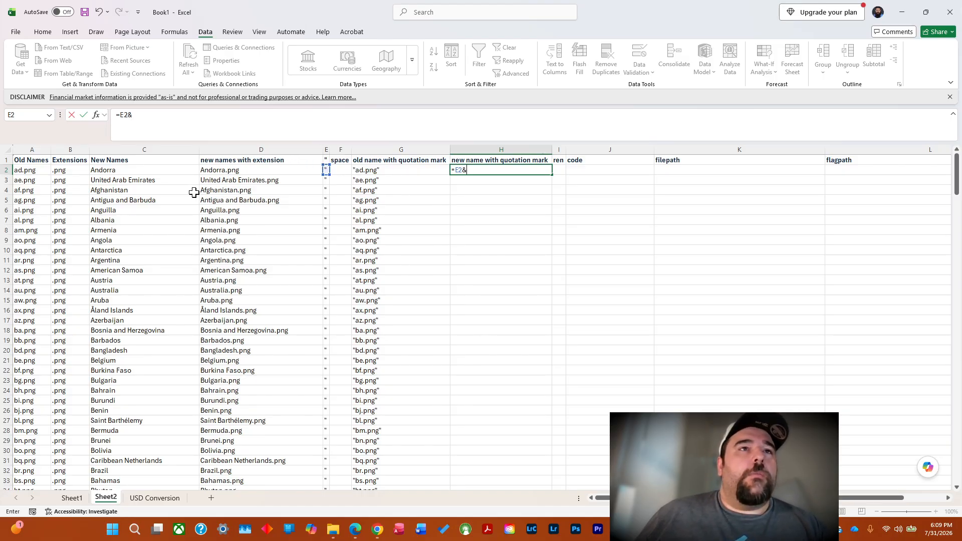
{"action": "left_click", "coordinate": [234, 172]}
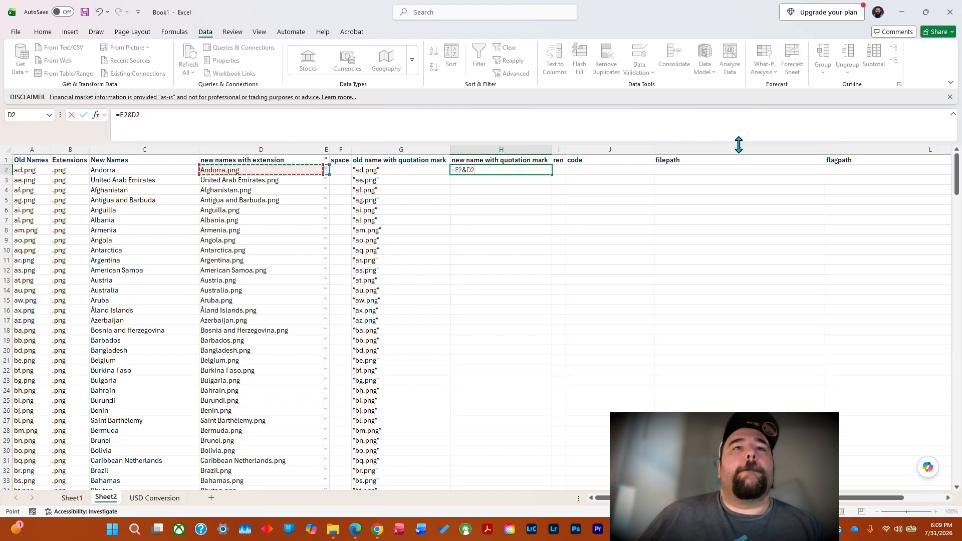
{"action": "type", "text": "&"}
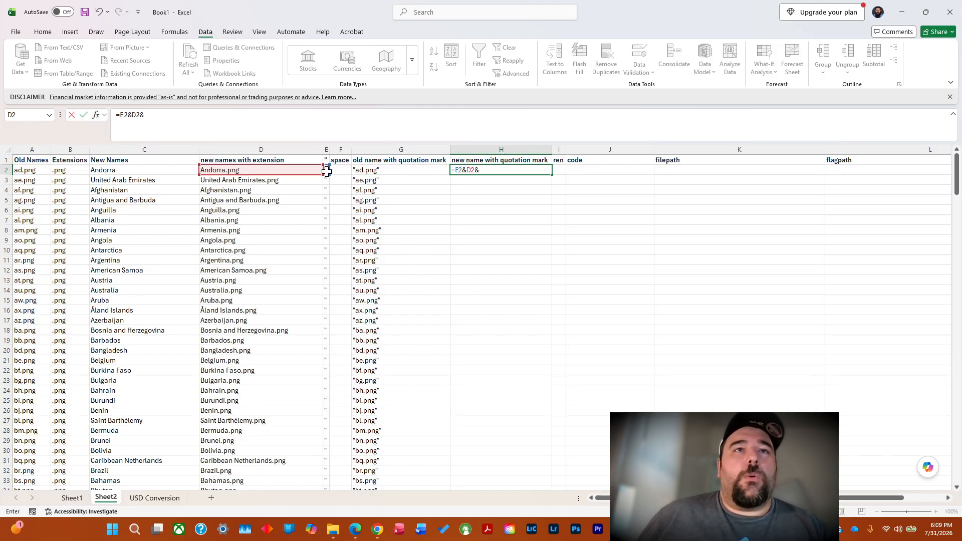
{"action": "key", "text": "Return"}
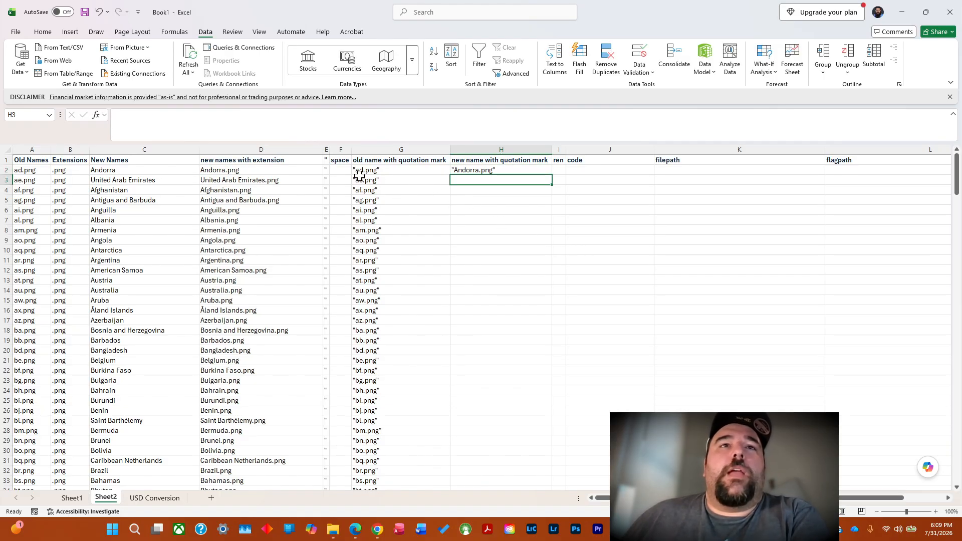
Fill the quoted new-name formula down from H2, and enter ren in I2 and fill it down its column.
{"action": "left_click", "coordinate": [515, 170]}
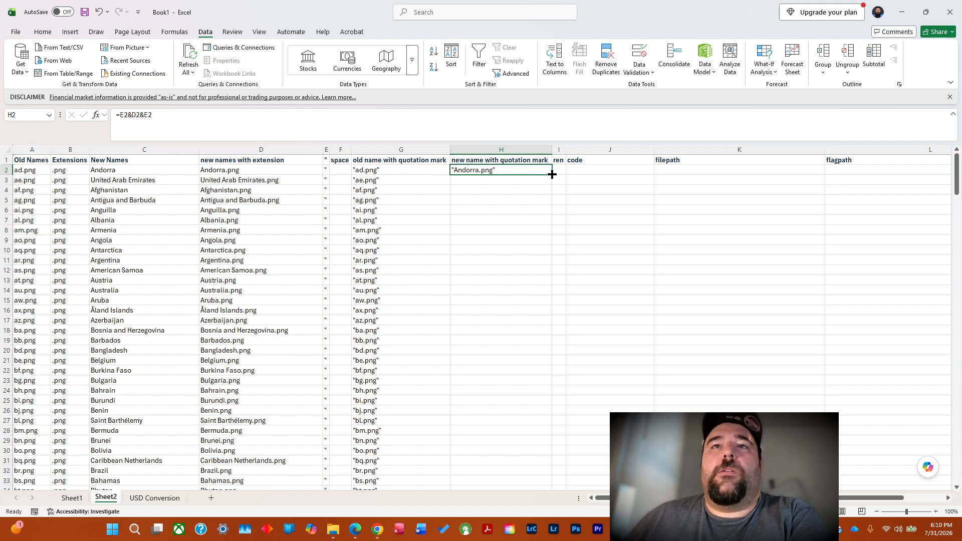
{"action": "double_click", "coordinate": [553, 174]}
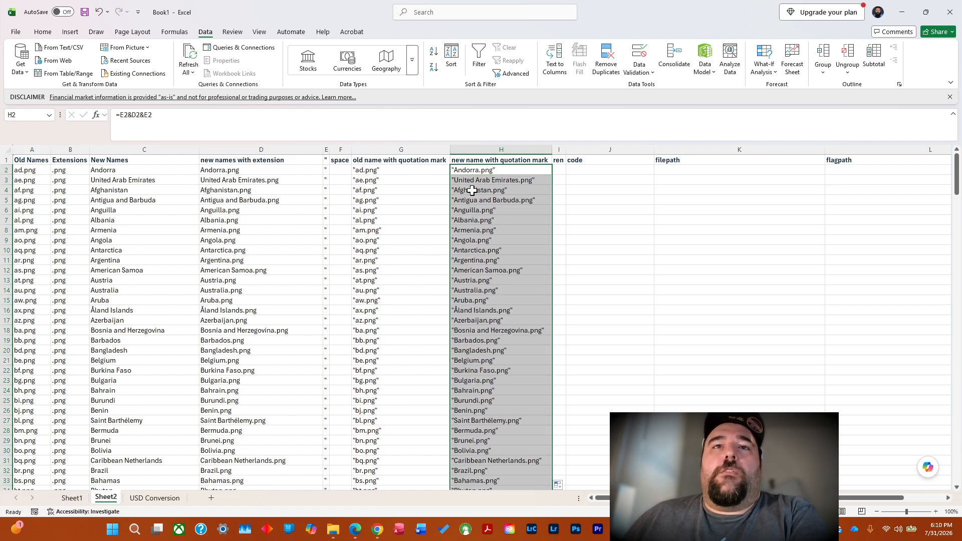
{"action": "left_click", "coordinate": [558, 171]}
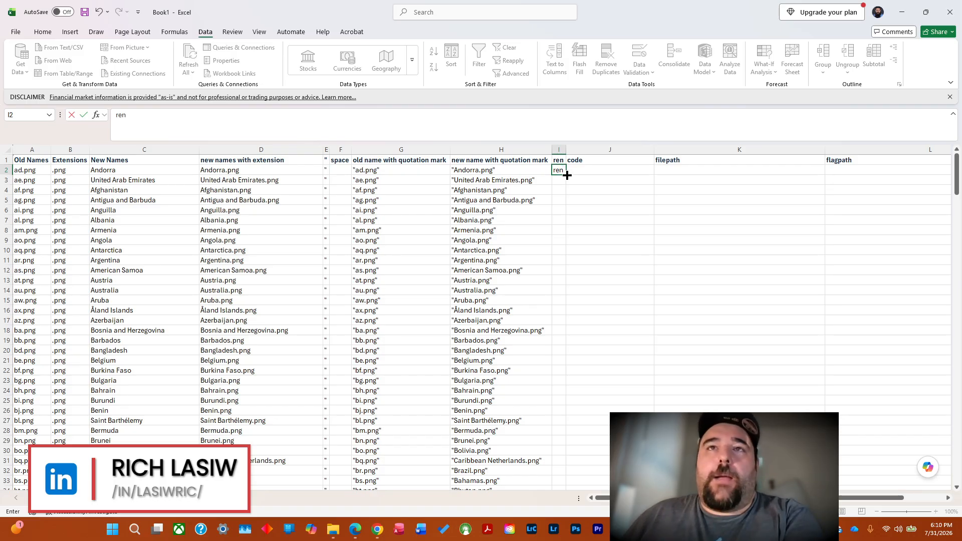
{"action": "key", "text": "ctrl+Return"}
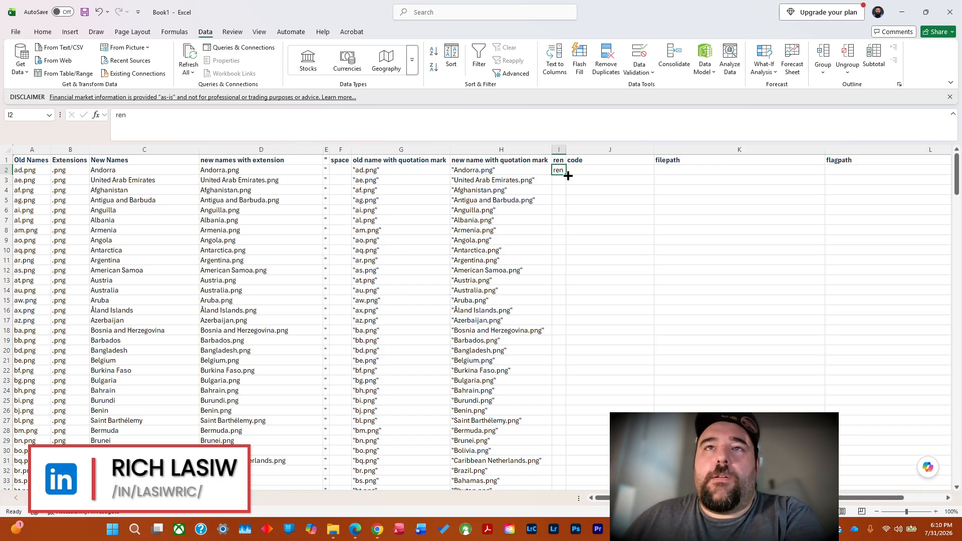
{"action": "double_click", "coordinate": [566, 174]}
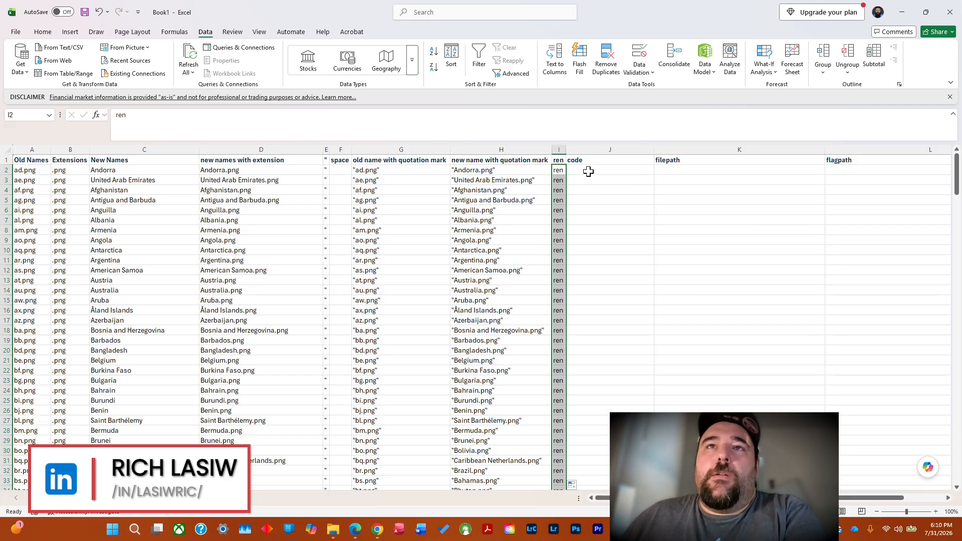
Enter =I2&F2&G2&F2&H2 in J2 under the code heading to build the first rename command.
{"action": "left_click", "coordinate": [588, 171]}
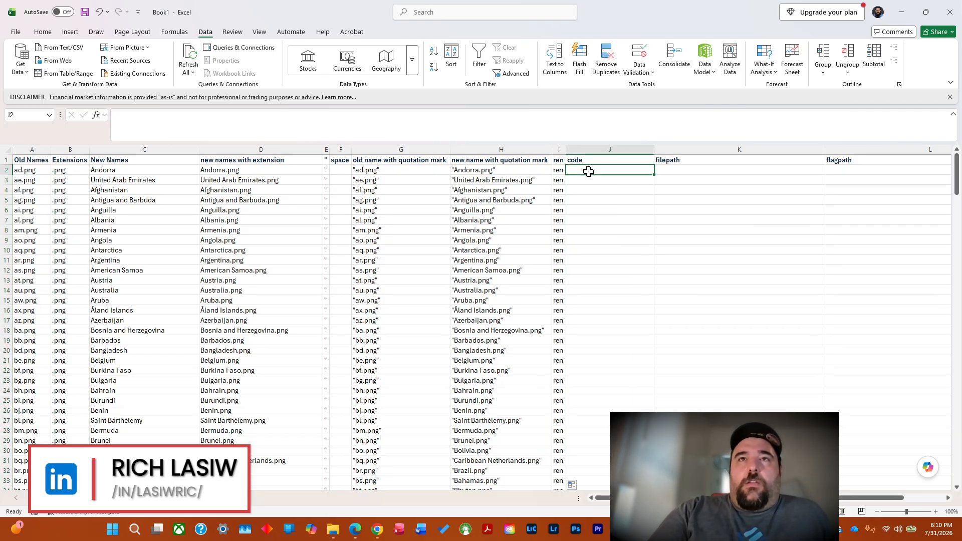
{"action": "type", "text": "="}
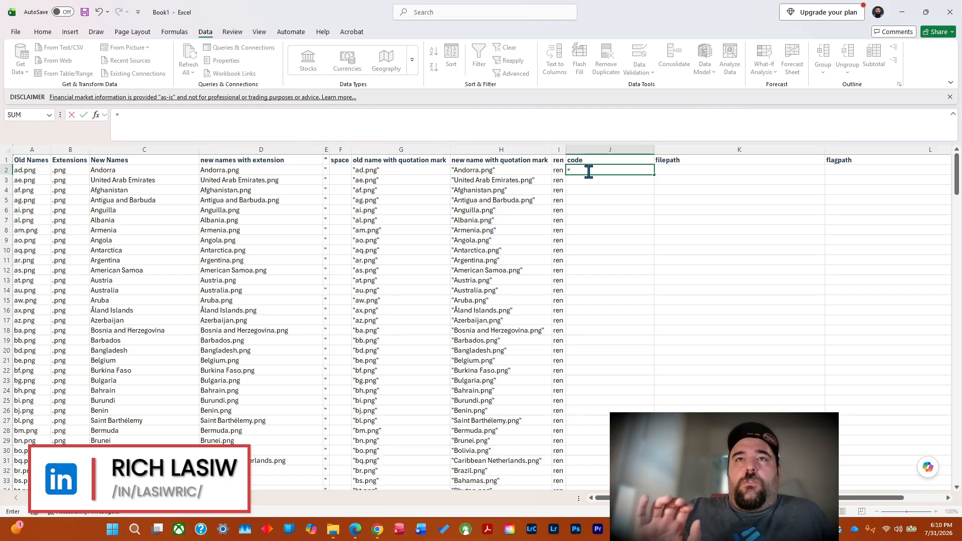
{"action": "left_click", "coordinate": [558, 171]}
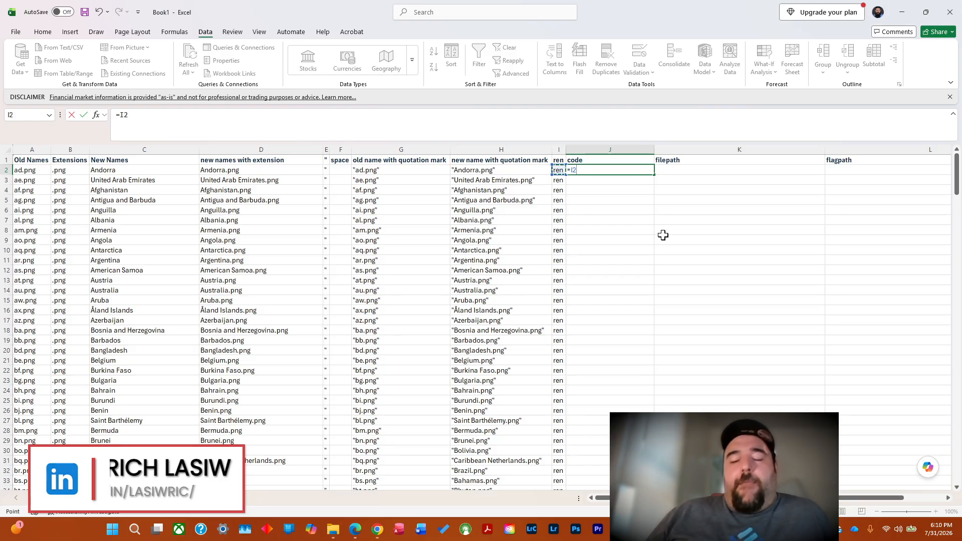
{"action": "type", "text": "&"}
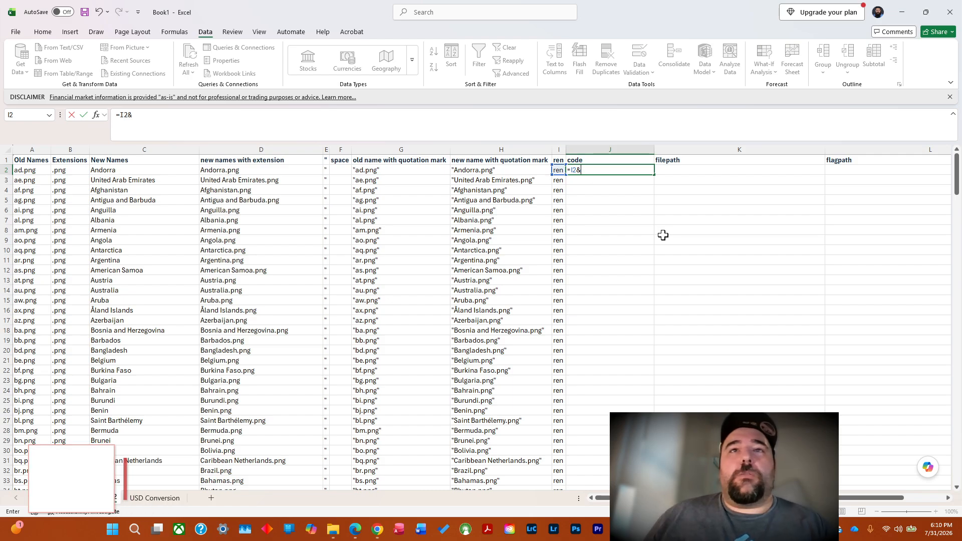
{"action": "left_click", "coordinate": [341, 171]}
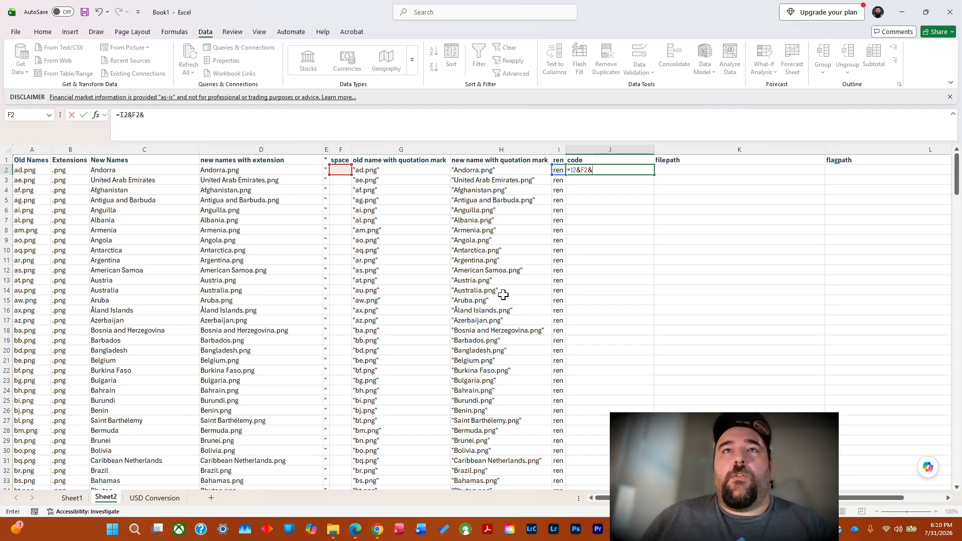
{"action": "type", "text": "&"}
{"action": "left_click", "coordinate": [380, 172]}
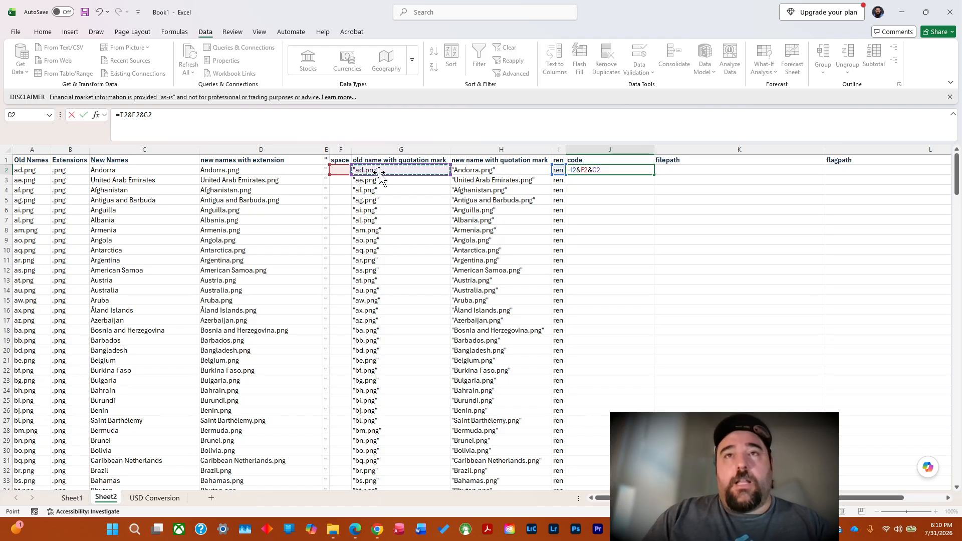
{"action": "type", "text": "&"}
{"action": "left_click", "coordinate": [341, 169]}
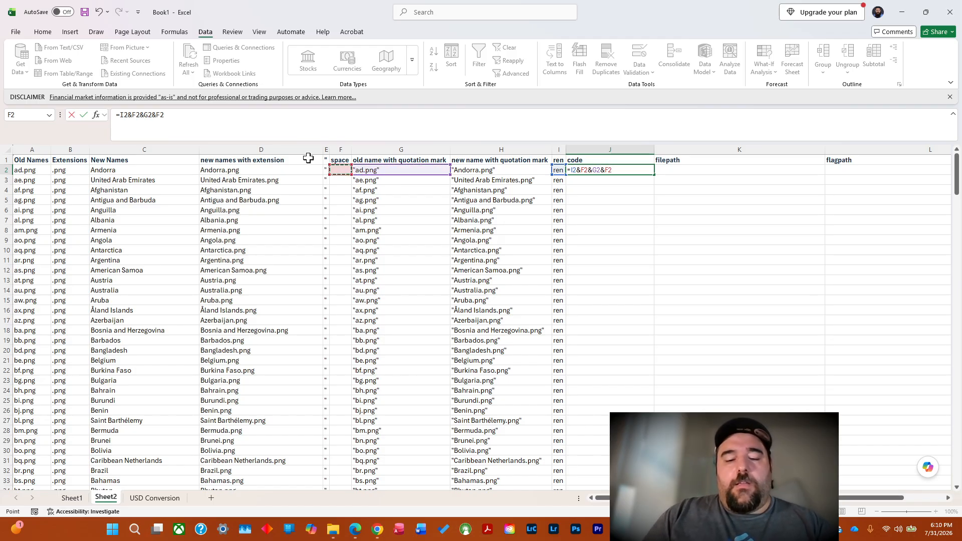
{"action": "left_click", "coordinate": [480, 169]}
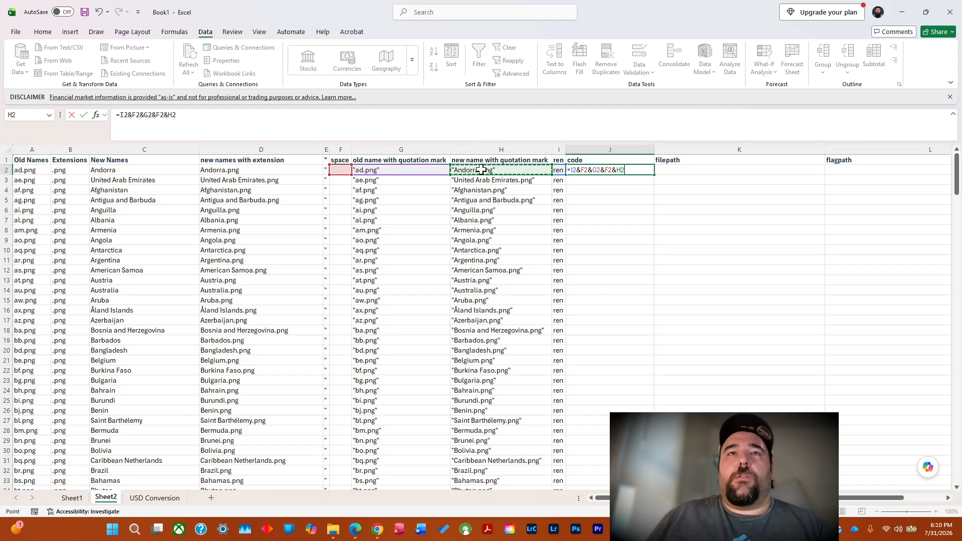
{"action": "key", "text": "Return"}
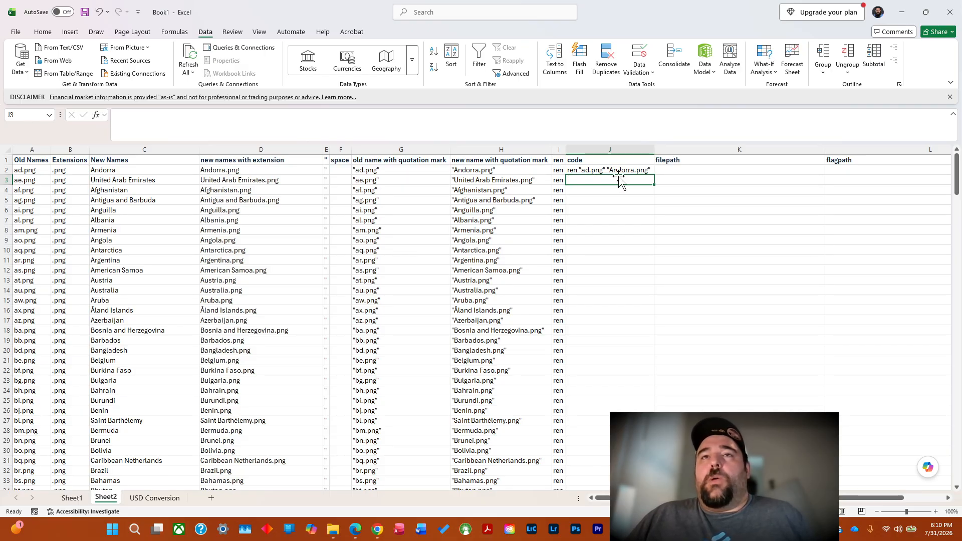
{"action": "double_click", "coordinate": [637, 169]}
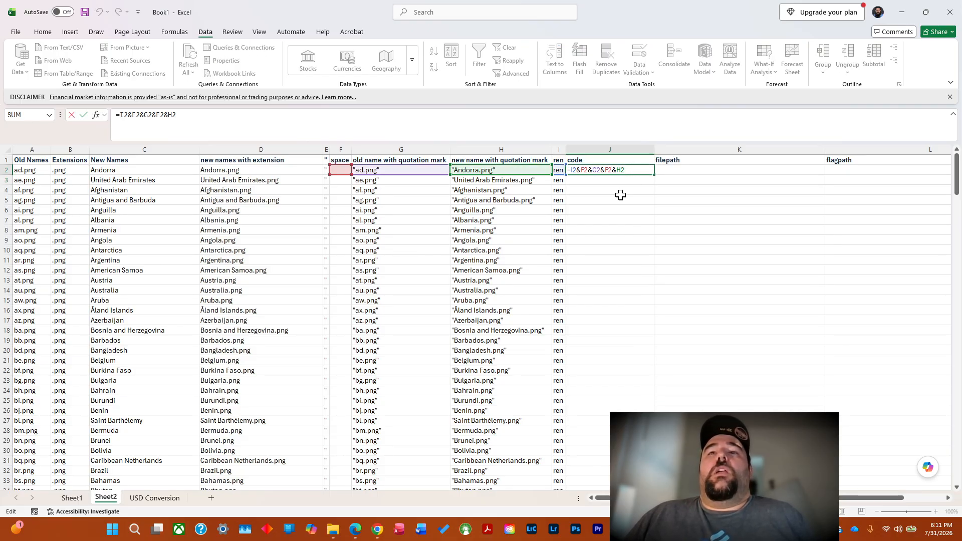
{"action": "key", "text": "Return"}
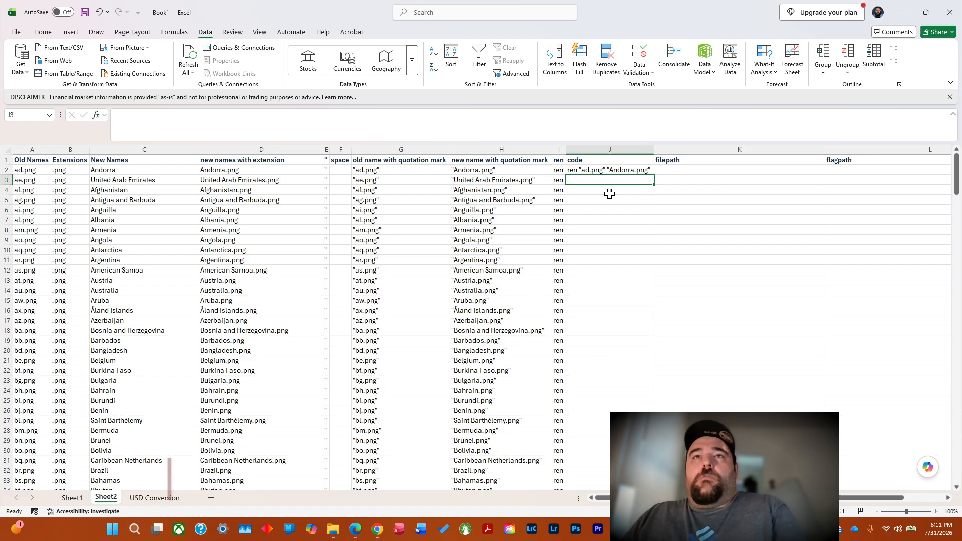
Fill the rename command formula down from J2 and widen column J to fit its contents.
{"action": "left_click", "coordinate": [651, 170]}
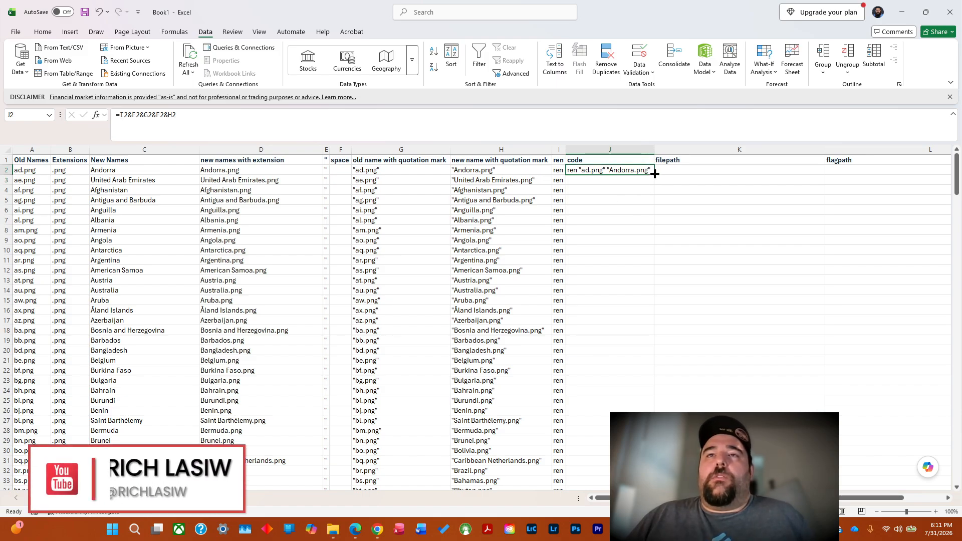
{"action": "double_click", "coordinate": [654, 174]}
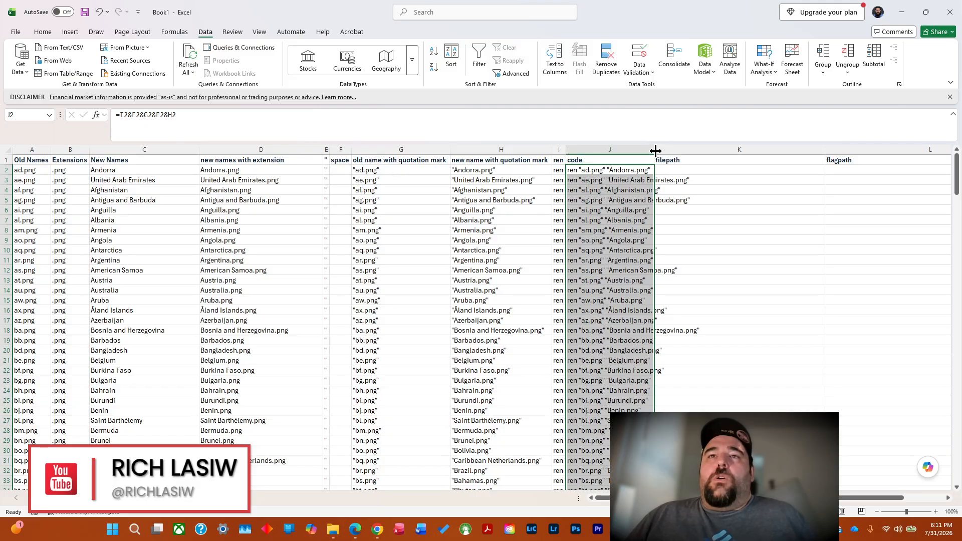
{"action": "double_click", "coordinate": [655, 151]}
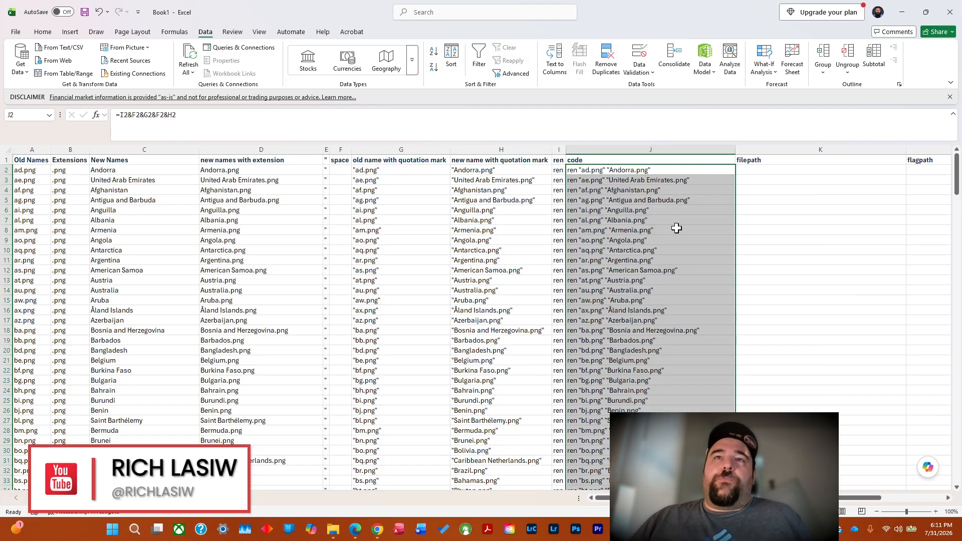
Copy the filled rename commands in column J and minimize the Excel and browser windows.
{"action": "right_click", "coordinate": [615, 179]}
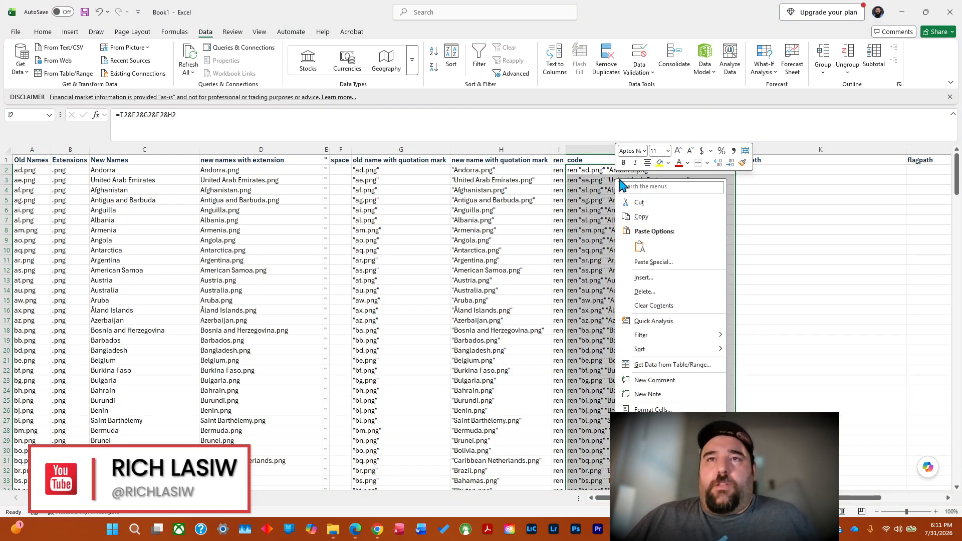
{"action": "left_click", "coordinate": [646, 212]}
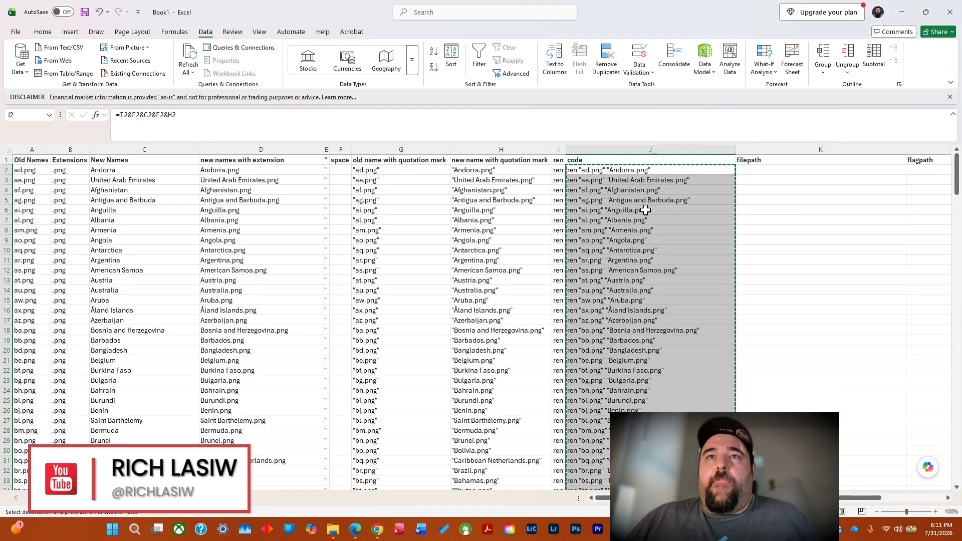
{"action": "left_click", "coordinate": [902, 13]}
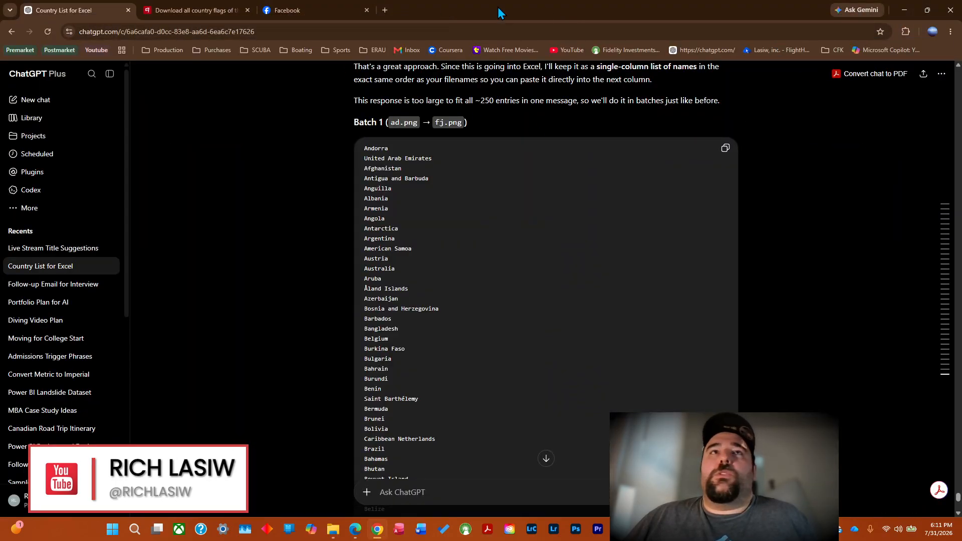
{"action": "left_click", "coordinate": [905, 9]}
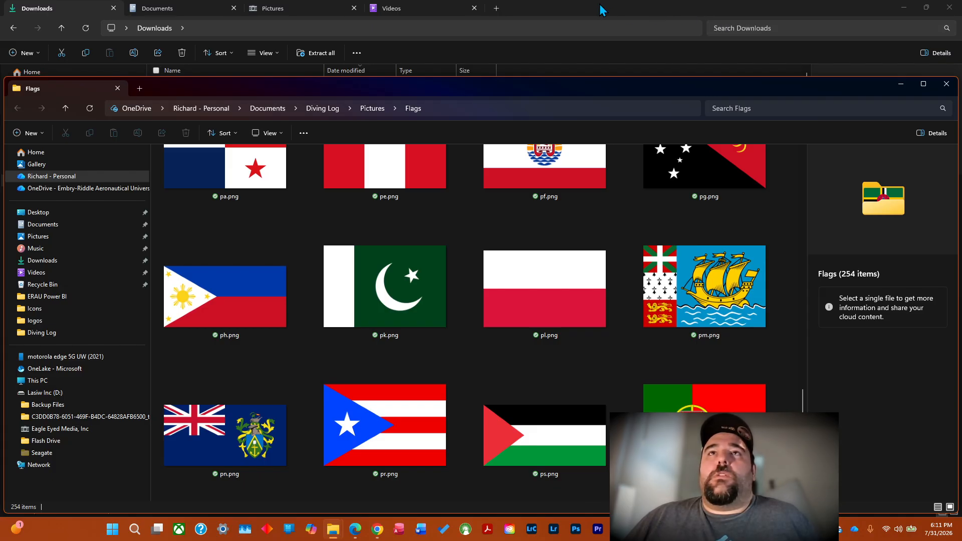
Close the File Explorer window with the Downloads and Pictures tabs, and shrink and move the Flags folder window aside.
{"action": "left_click_drag", "start_coordinate": [604, 11], "coordinate": [444, 110]}
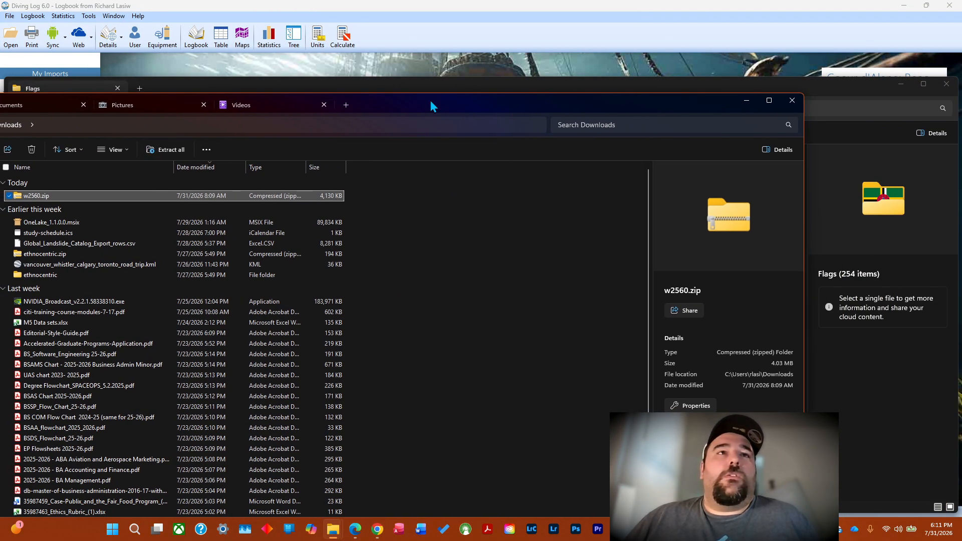
{"action": "left_click", "coordinate": [143, 110]}
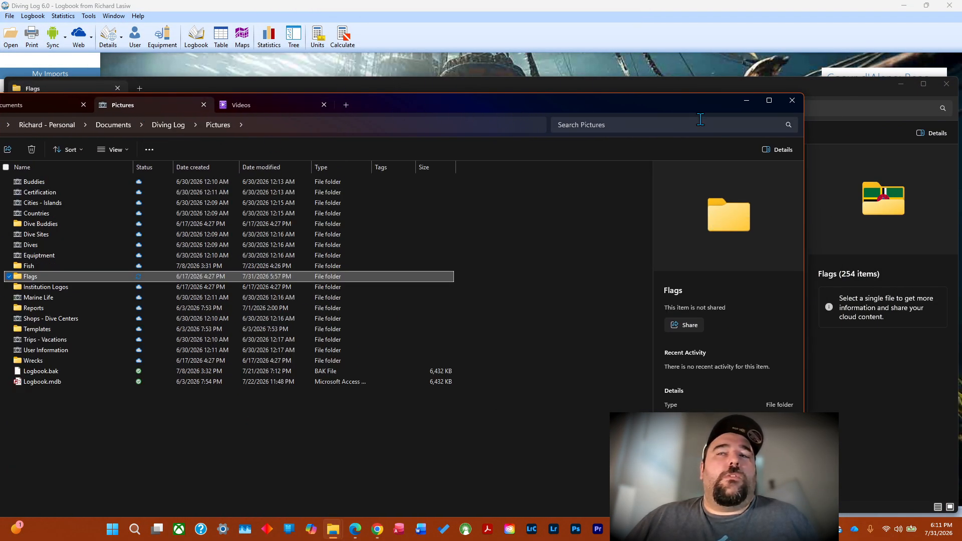
{"action": "left_click", "coordinate": [792, 101]}
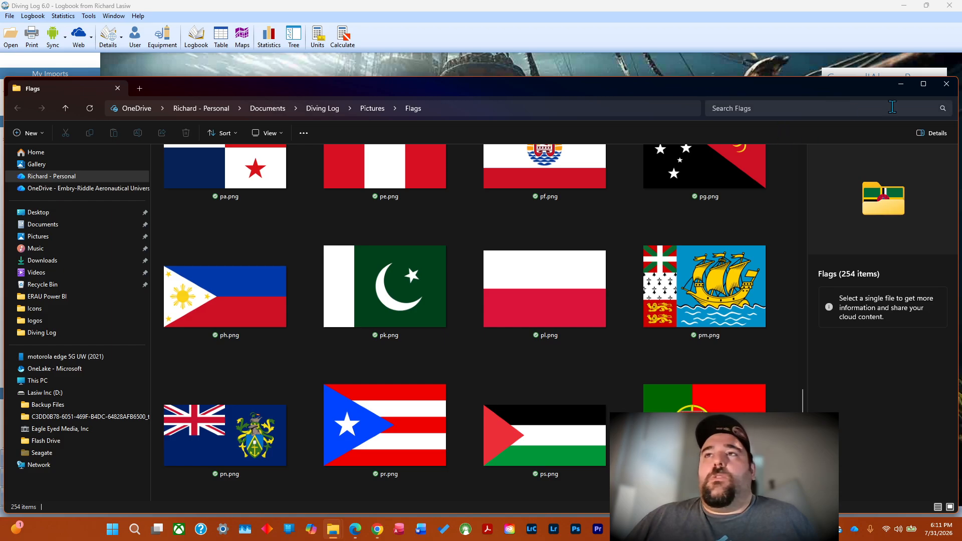
{"action": "left_click", "coordinate": [925, 84]}
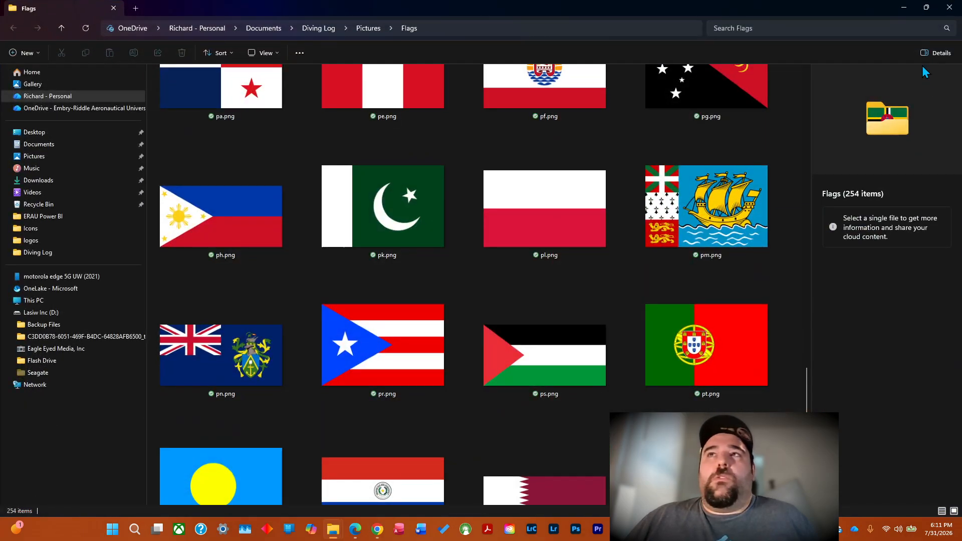
{"action": "left_click", "coordinate": [921, 9]}
{"action": "mouse_move", "coordinate": [490, 80]}
{"action": "left_mouse_down"}
{"action": "mouse_move", "coordinate": [444, 100]}
{"action": "mouse_move", "coordinate": [616, 83]}
{"action": "mouse_move", "coordinate": [488, 87]}
{"action": "mouse_move", "coordinate": [499, 76]}
{"action": "left_mouse_up"}
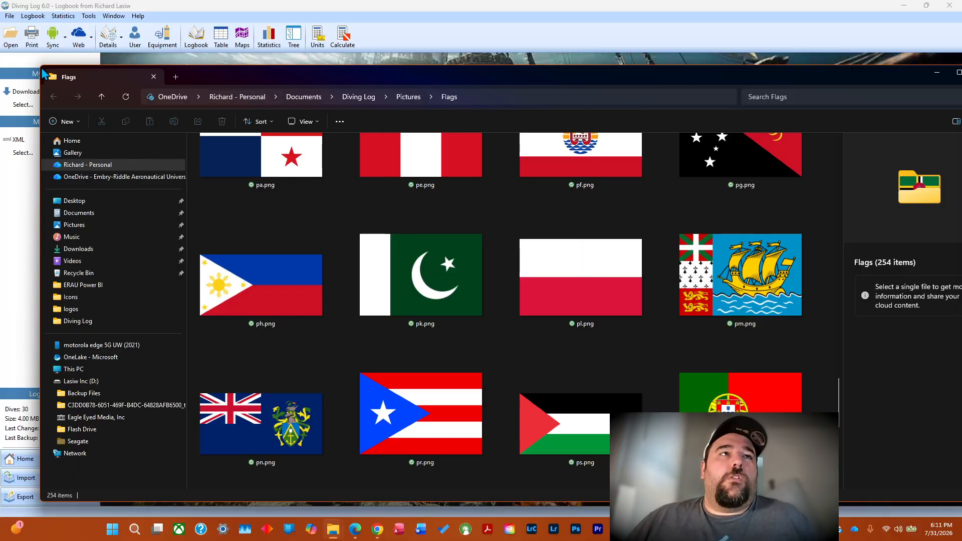
{"action": "left_click_drag", "start_coordinate": [40, 63], "coordinate": [40, 156]}
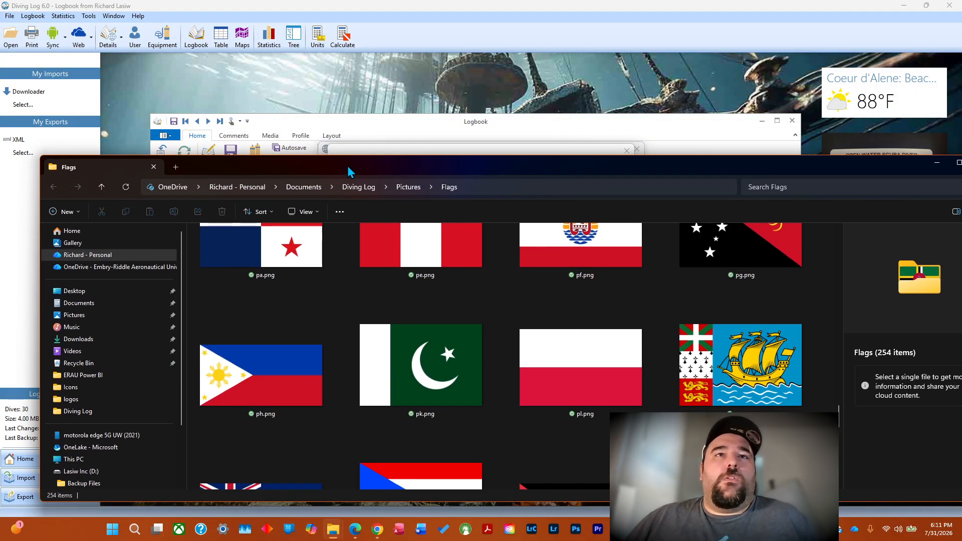
{"action": "left_click_drag", "start_coordinate": [349, 172], "coordinate": [688, 111]}
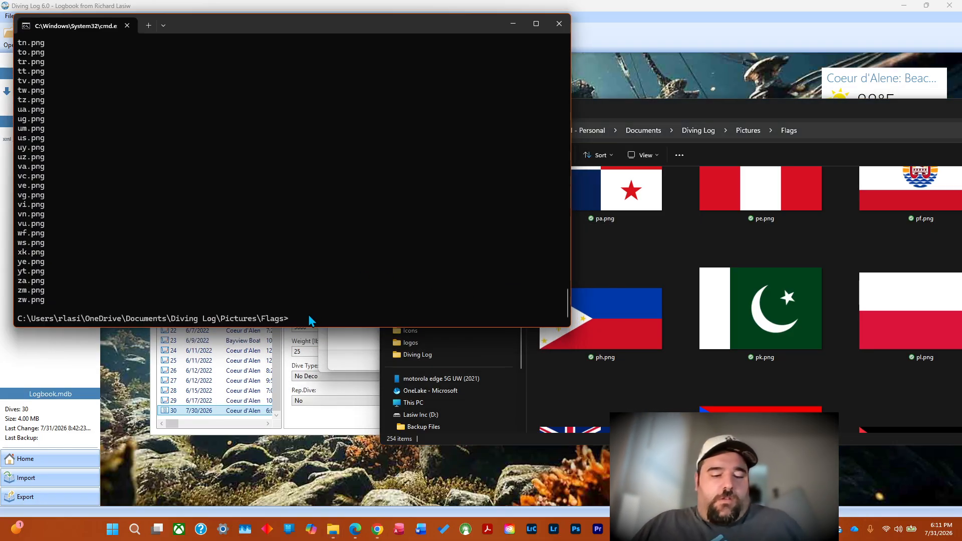
Paste the copied rename commands into the Command Prompt at the Flags folder and accept the multi-line paste.
{"action": "key", "text": "ctrl+v"}
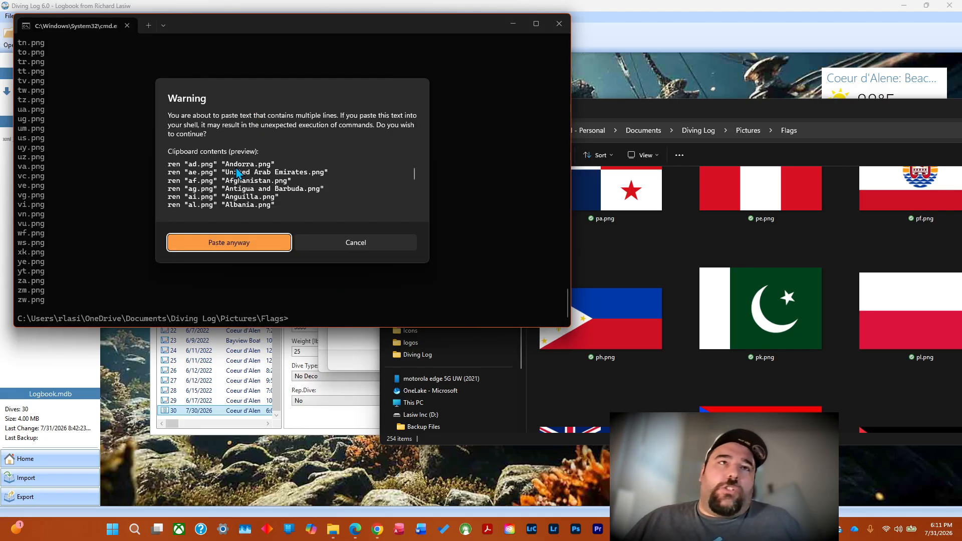
{"action": "left_click", "coordinate": [212, 243]}
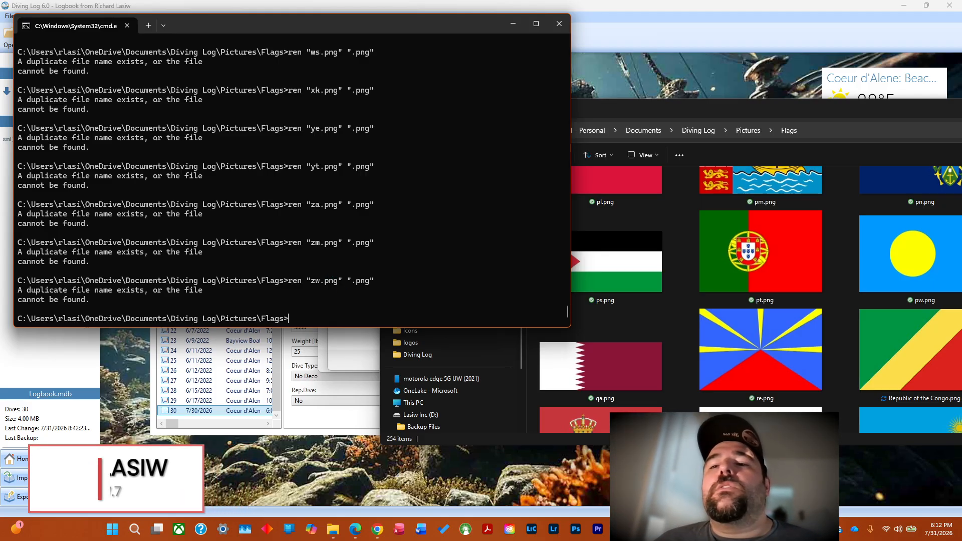
Switch to Excel to check the rename commands in the code column against the Command Prompt output.
{"action": "left_click", "coordinate": [753, 530]}
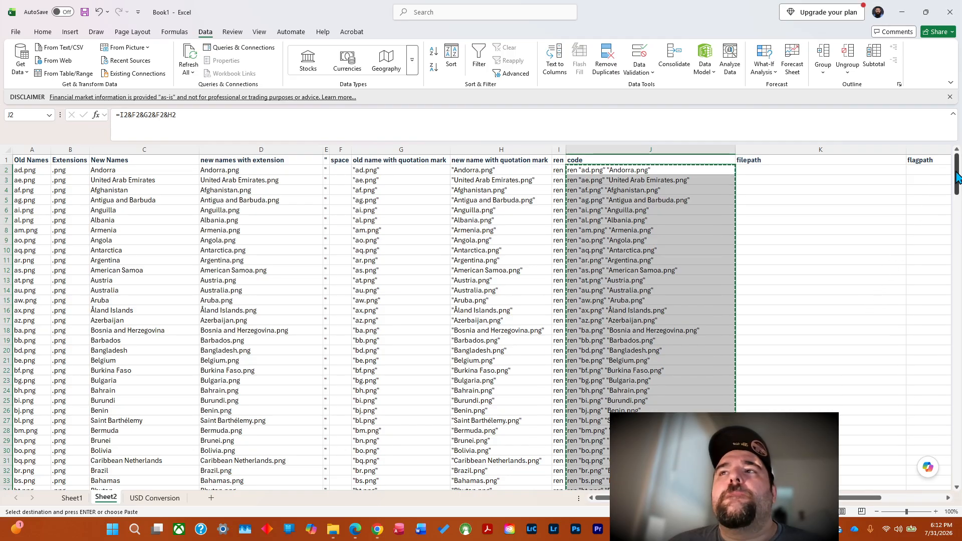
{"action": "left_click_drag", "start_coordinate": [956, 178], "coordinate": [956, 224]}
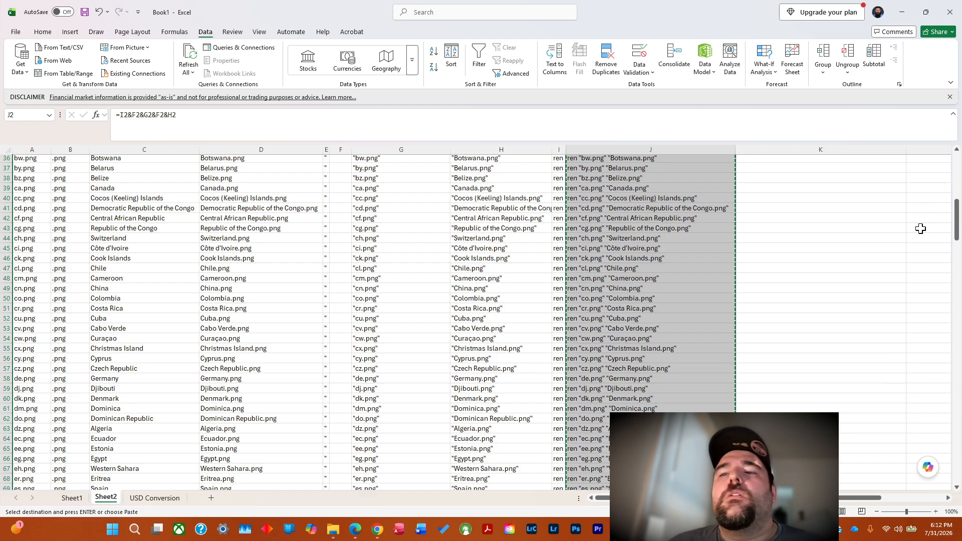
{"action": "key", "text": "alt+Tab"}
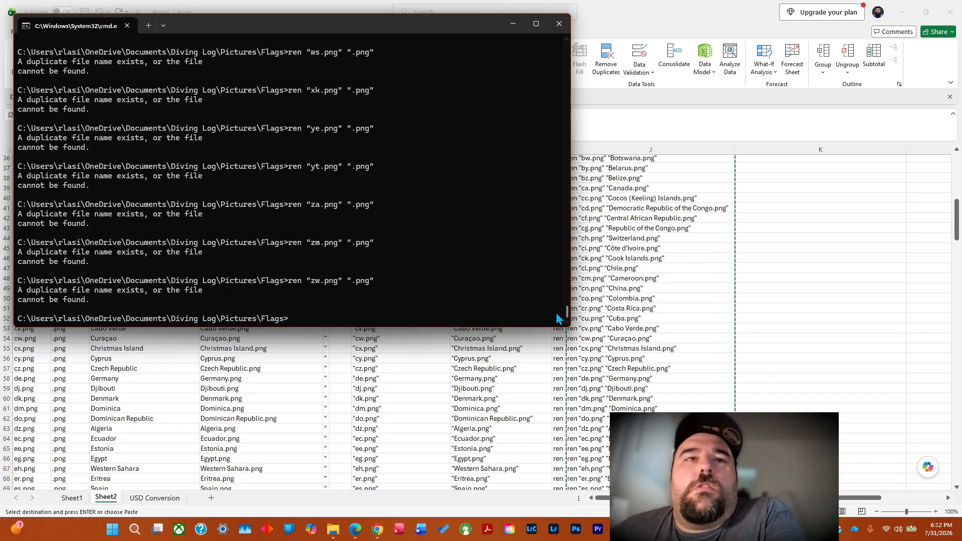
Return to the Excel workbook, clear the copy selection, and inspect the rename formula in the first row of the code column.
{"action": "left_click", "coordinate": [701, 279]}
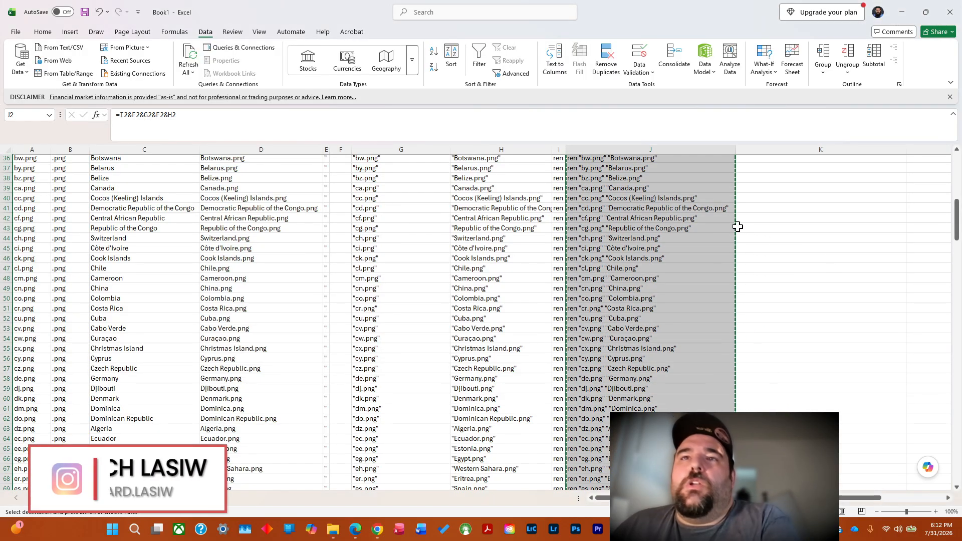
{"action": "key", "text": "Escape"}
{"action": "scroll", "coordinate": [738, 227], "scroll_direction": "up", "scroll_amount": 12}
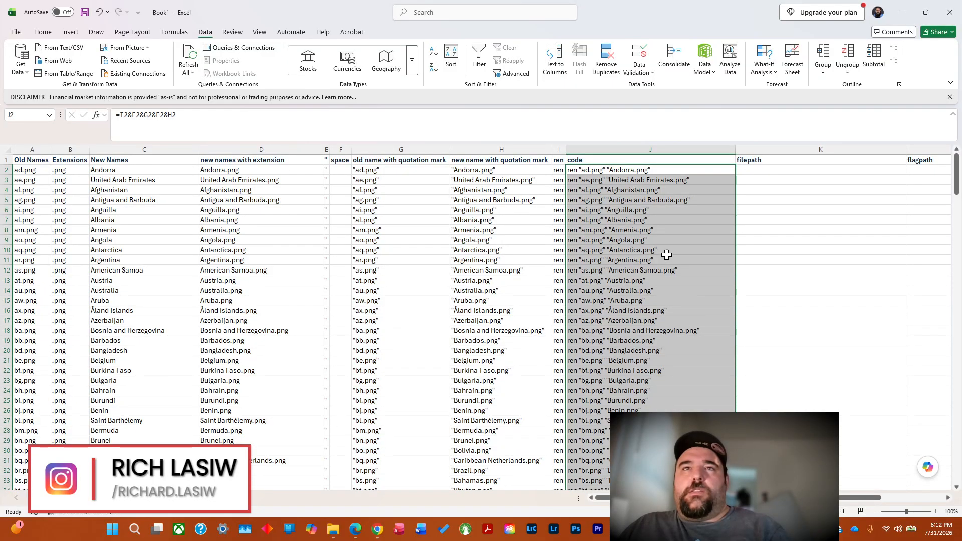
{"action": "left_click", "coordinate": [786, 250]}
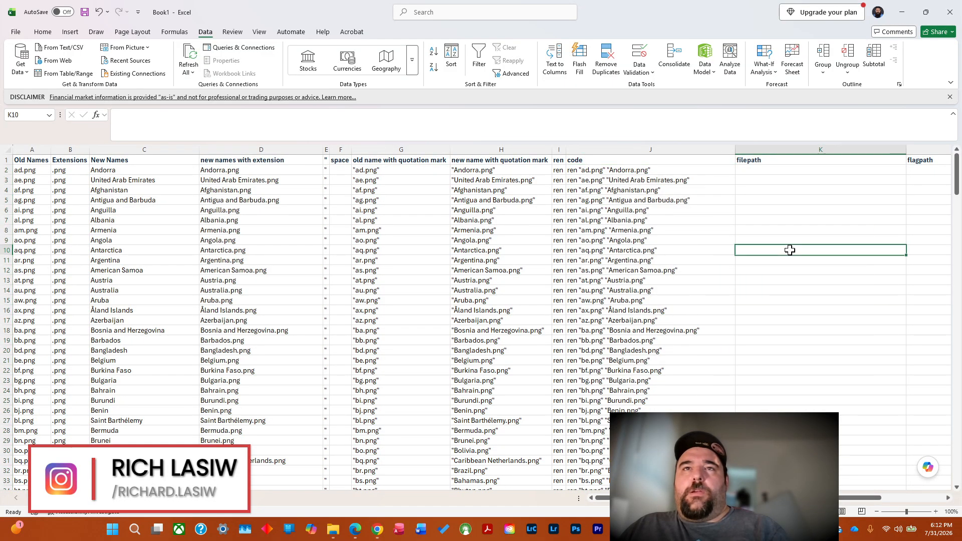
{"action": "left_click", "coordinate": [613, 170]}
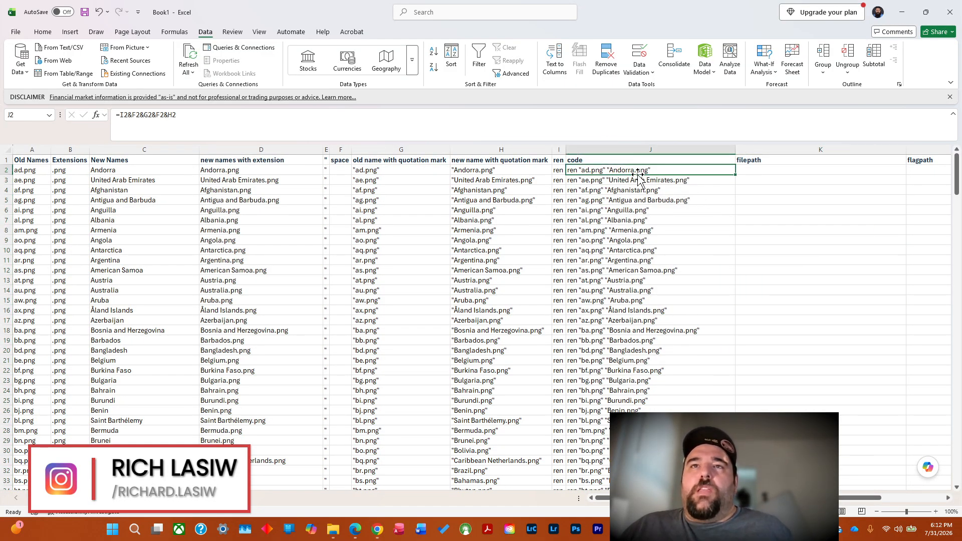
{"action": "key", "text": "F2"}
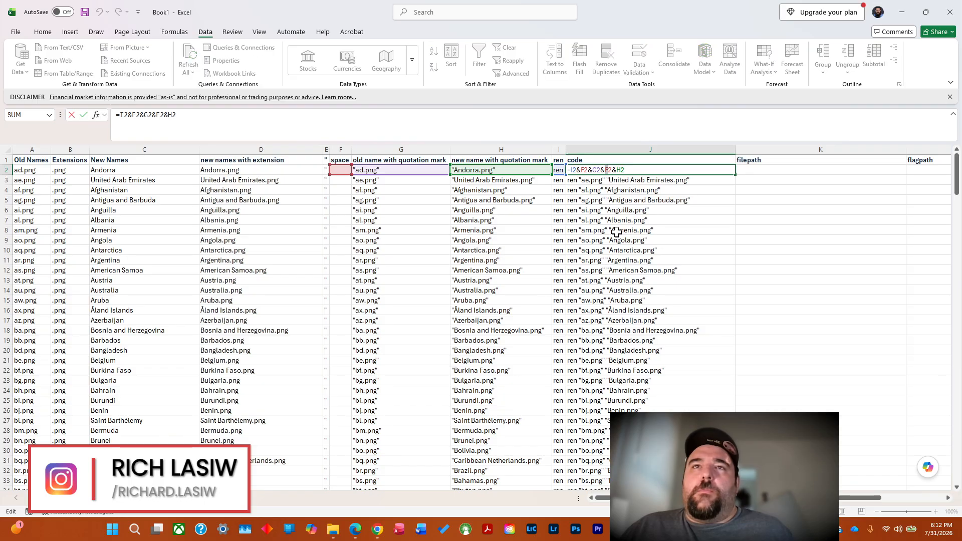
{"action": "key", "text": "Escape"}
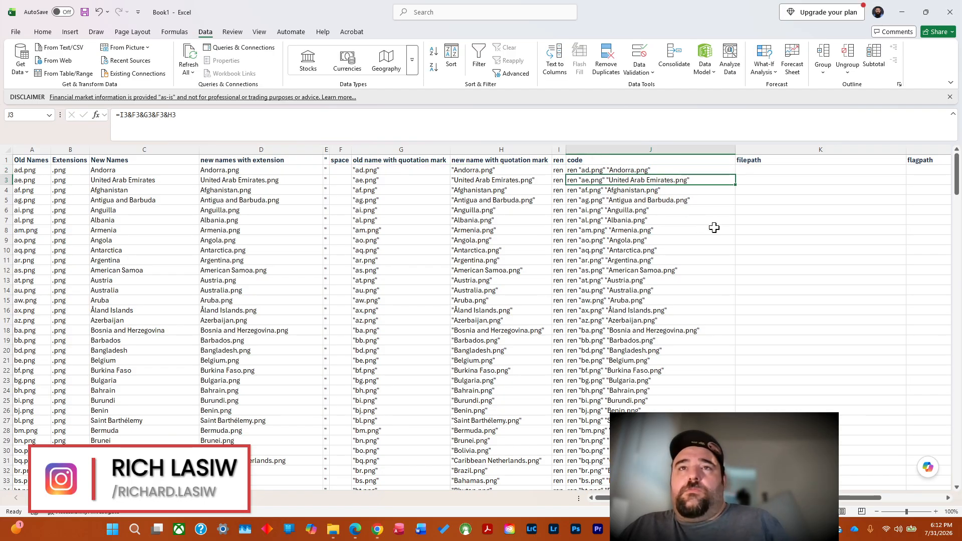
{"action": "left_click", "coordinate": [790, 239]}
{"action": "left_click", "coordinate": [622, 171]}
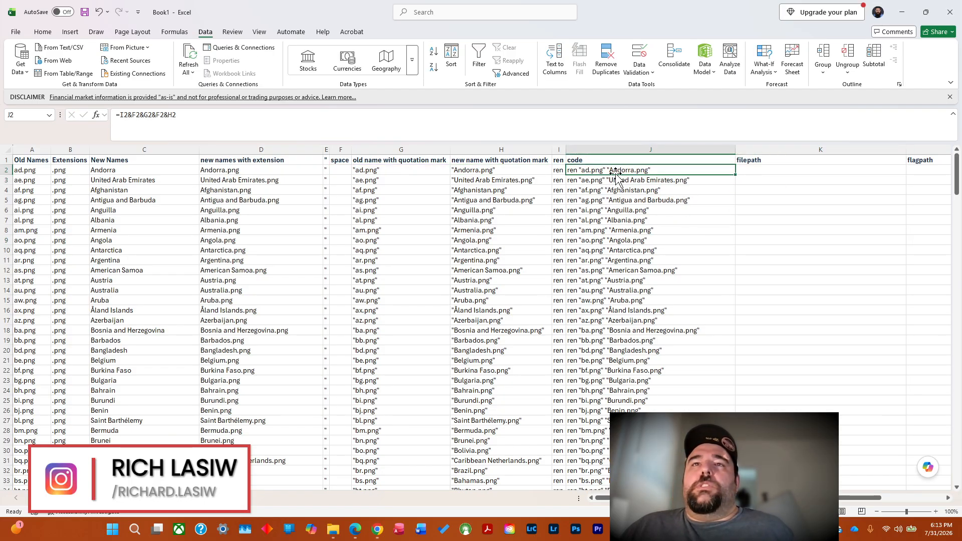
Select down the code column from J2 and examine the rename commands in the lower rows for missing new names.
{"action": "left_click_drag", "start_coordinate": [612, 170], "coordinate": [631, 501]}
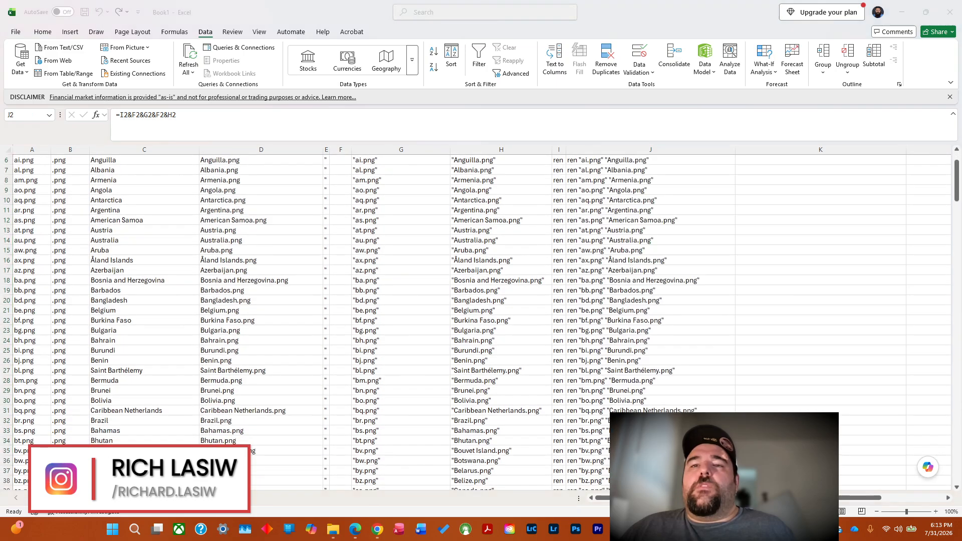
{"action": "left_click_drag", "start_coordinate": [957, 189], "coordinate": [957, 180]}
{"action": "left_click", "coordinate": [624, 170]}
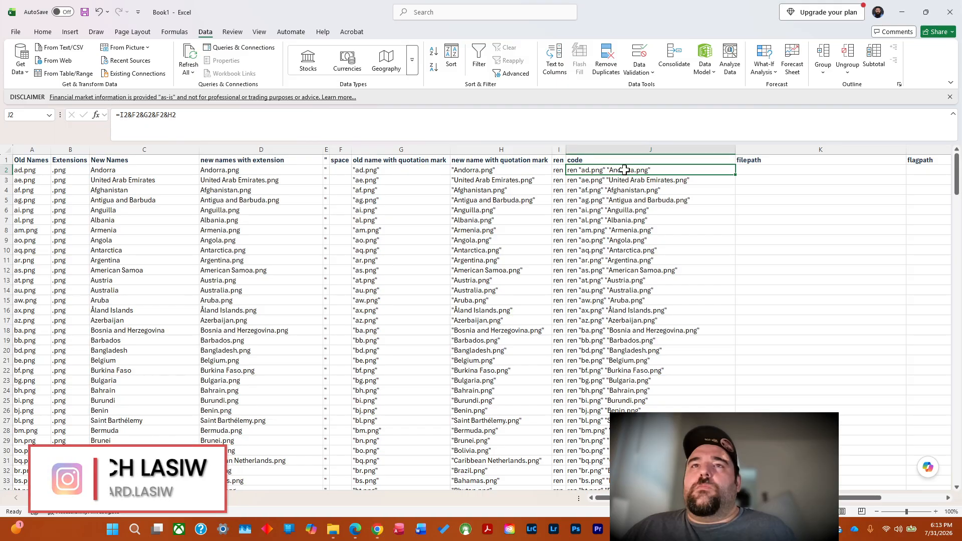
{"action": "key", "text": "Down"}
{"action": "key", "text": "Down"}
{"action": "key", "text": "Down"}
{"action": "left_click", "coordinate": [624, 170]}
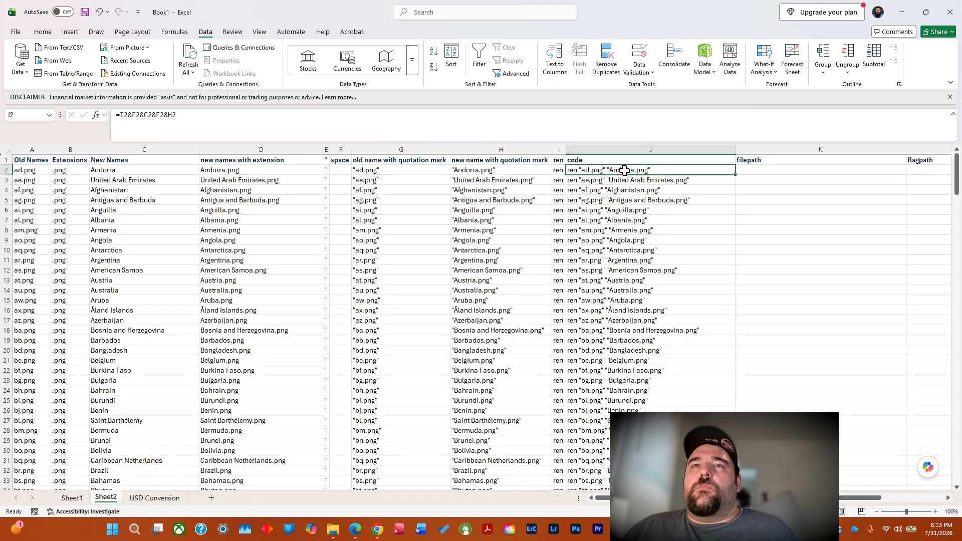
{"action": "left_click_drag", "start_coordinate": [624, 170], "coordinate": [621, 431]}
{"action": "left_click_drag", "start_coordinate": [651, 501], "coordinate": [652, 313]}
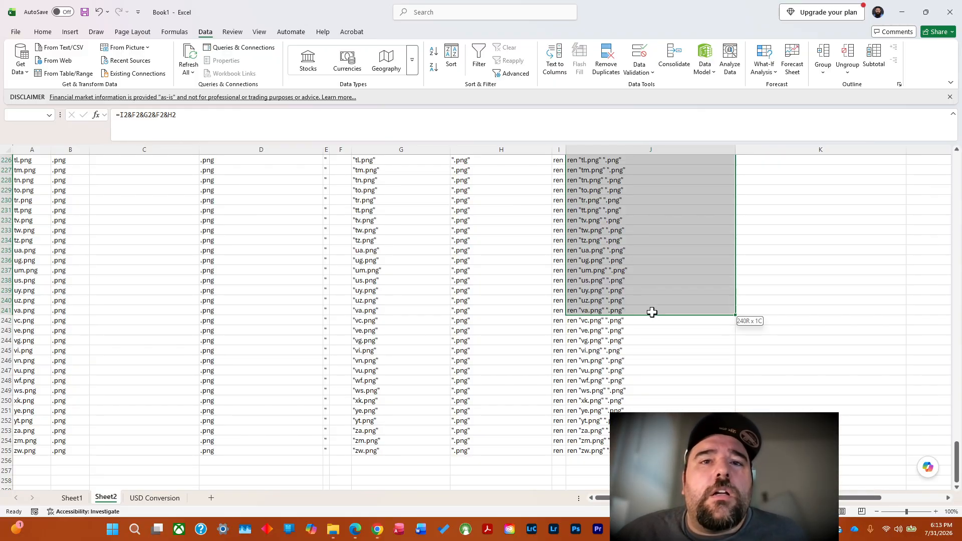
{"action": "left_click_drag", "start_coordinate": [652, 312], "coordinate": [663, 179]}
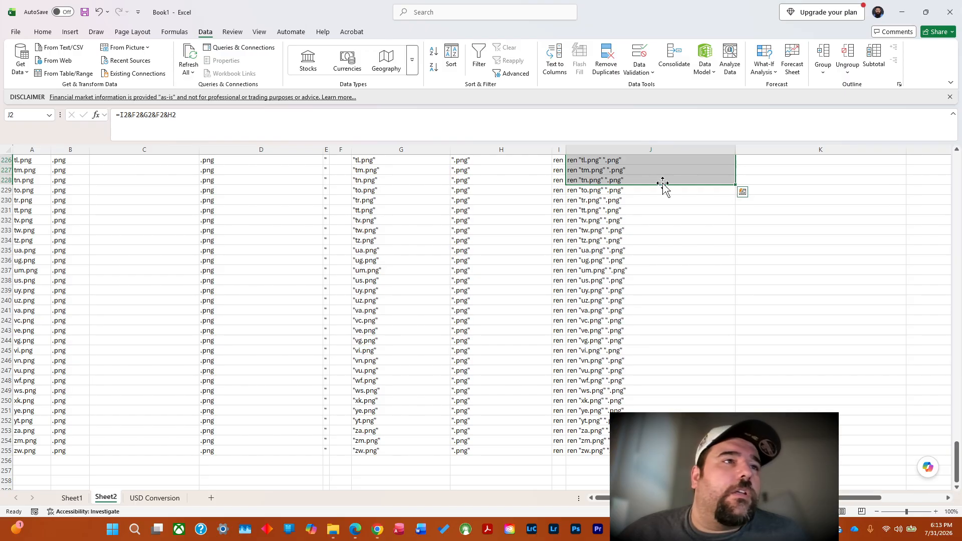
{"action": "left_click_drag", "start_coordinate": [957, 453], "coordinate": [958, 166]}
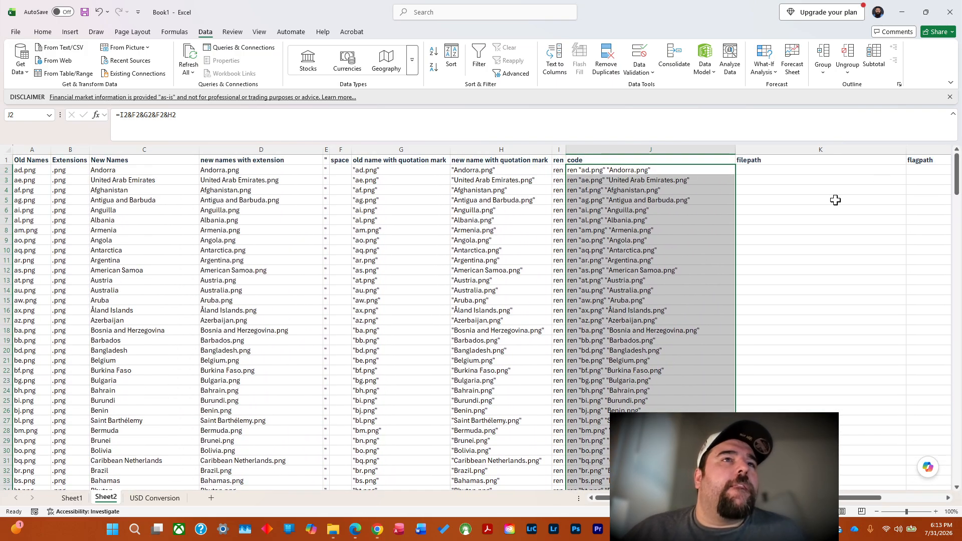
Examine the new names with extension column down to its last row to locate where the country names stop.
{"action": "left_click", "coordinate": [237, 172]}
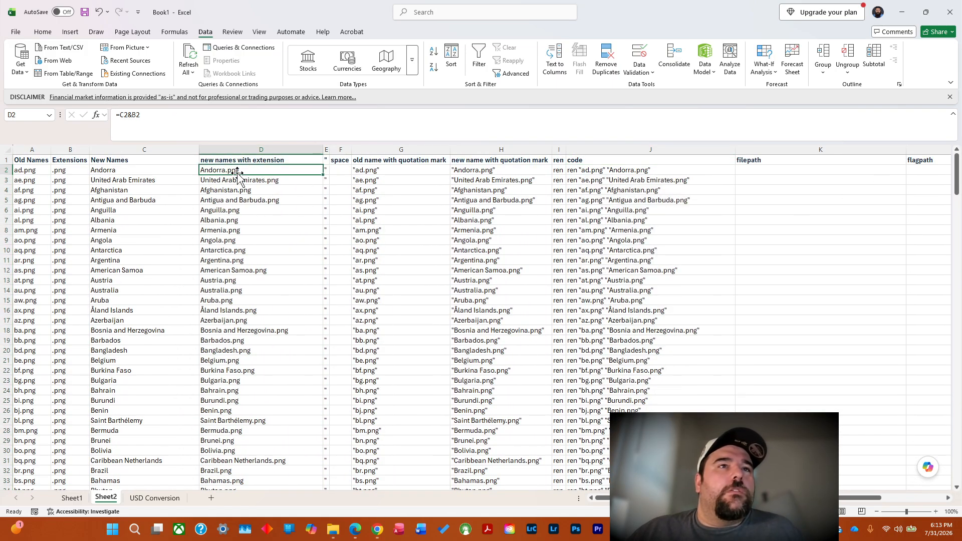
{"action": "key", "text": "ctrl+Down"}
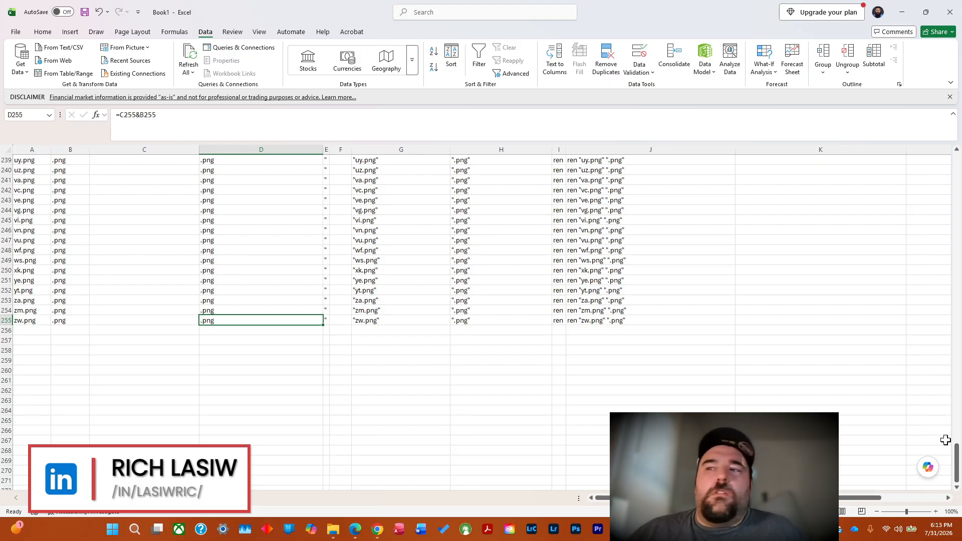
{"action": "left_click_drag", "start_coordinate": [959, 462], "coordinate": [960, 232]}
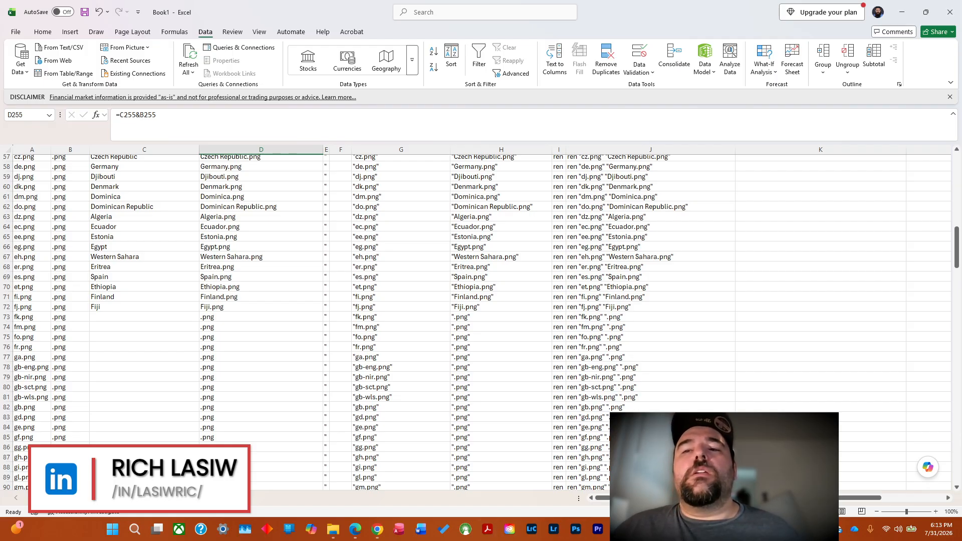
Switch to the ChatGPT country list chat in Chrome and send the request "give me all the names in one batch".
{"action": "mouse_move", "coordinate": [378, 535]}
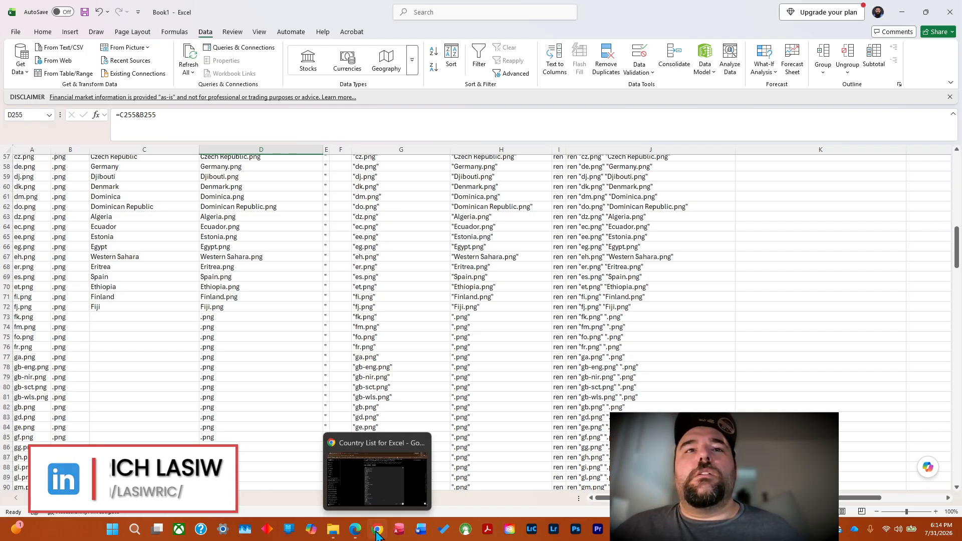
{"action": "left_click", "coordinate": [380, 488]}
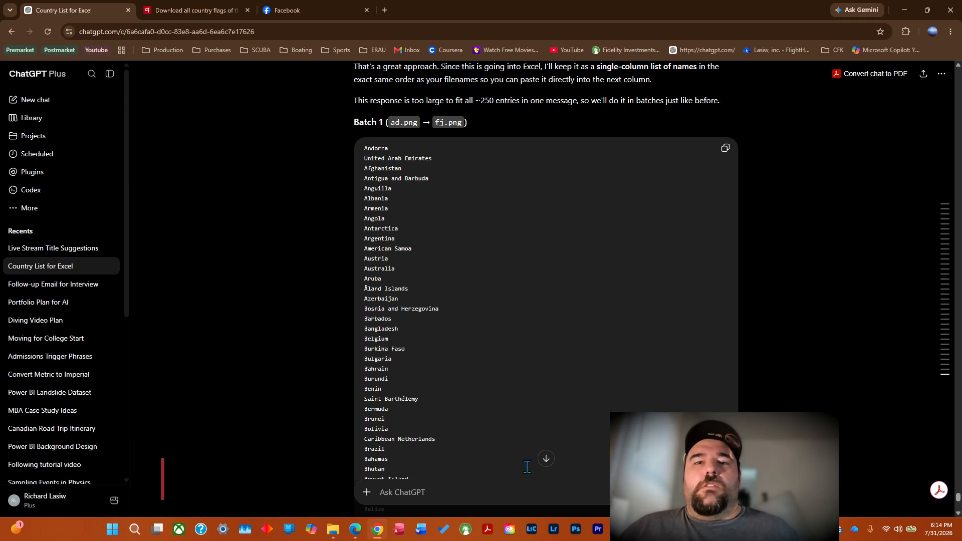
{"action": "left_click", "coordinate": [546, 460]}
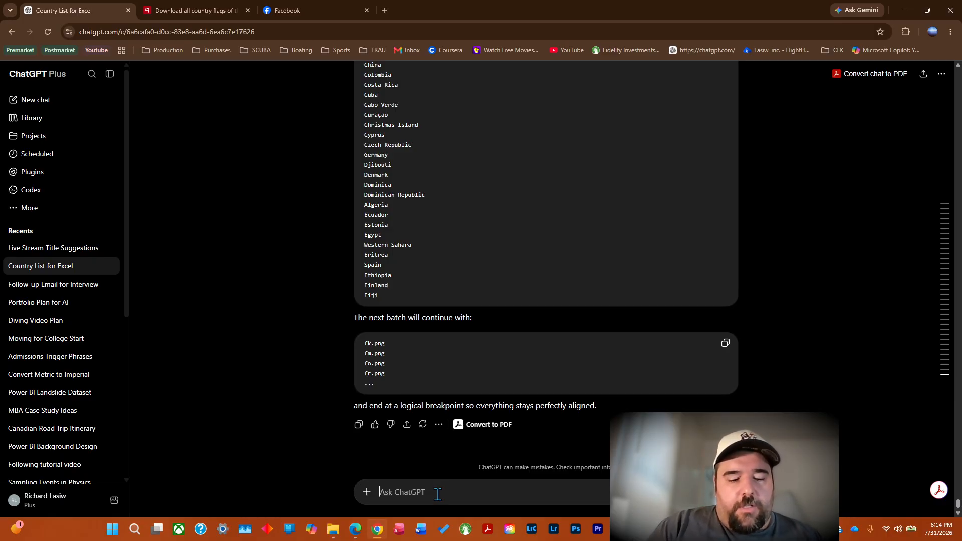
{"action": "type", "text": "give me all the names in one batch"}
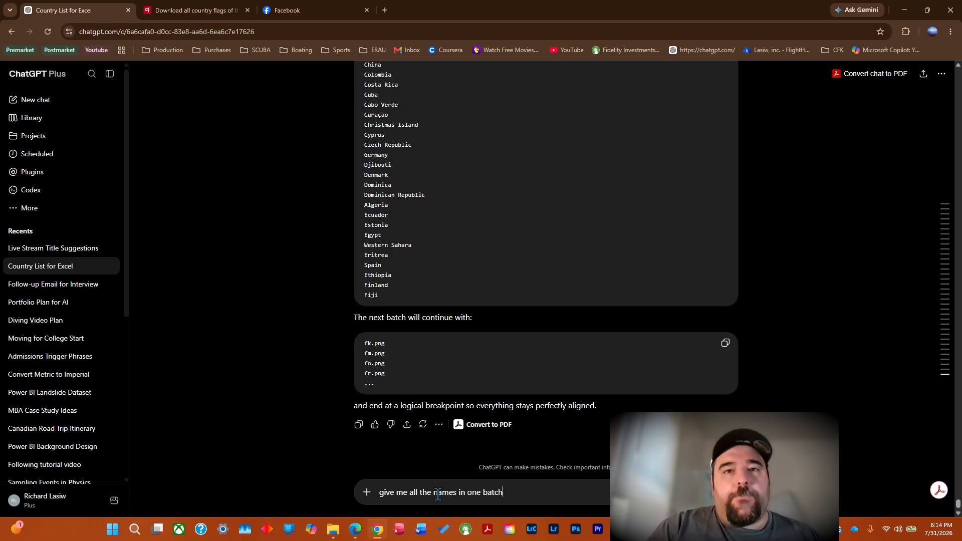
{"action": "key", "text": "Return"}
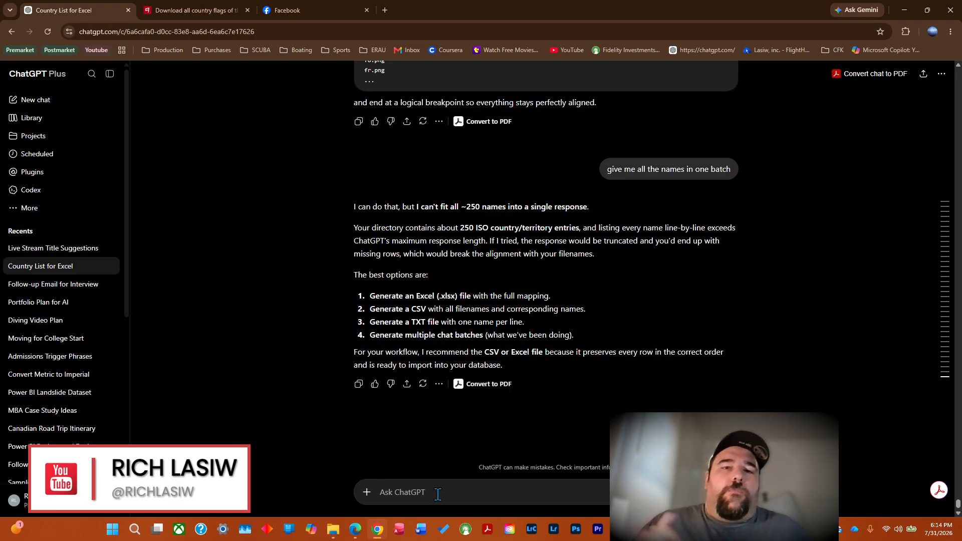
Send the request "give me batch 2" in the chat, review the returned names, and copy the list beginning with Falkland Islands.
{"action": "type", "text": "give me batch 2"}
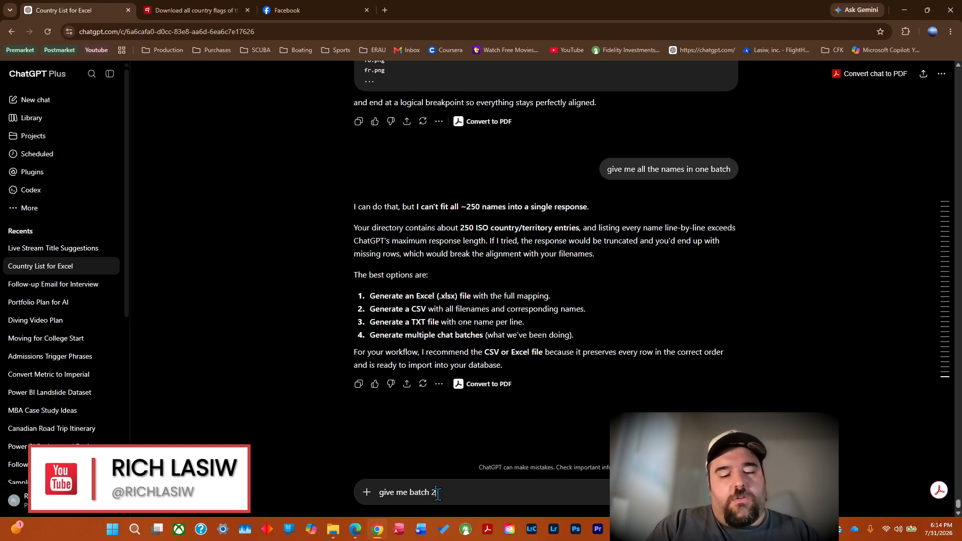
{"action": "key", "text": "Return"}
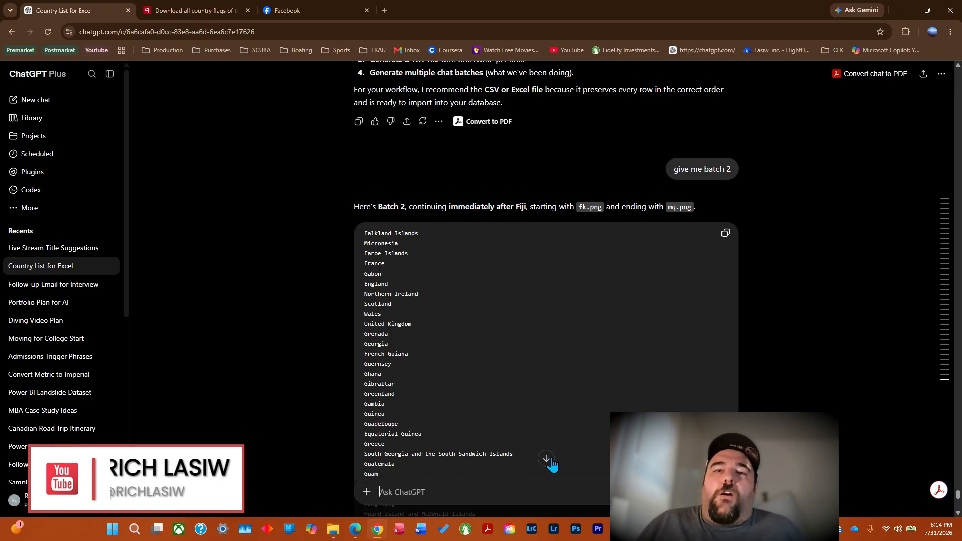
{"action": "scroll", "coordinate": [552, 458], "scroll_direction": "down", "scroll_amount": 8}
{"action": "scroll", "coordinate": [551, 458], "scroll_direction": "down", "scroll_amount": 7}
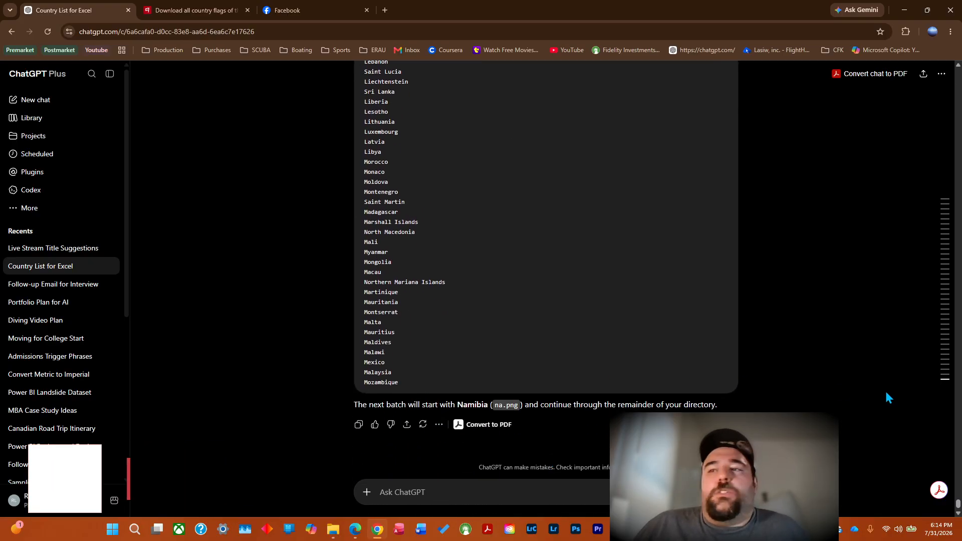
{"action": "scroll", "coordinate": [959, 68], "scroll_direction": "up", "scroll_amount": 20}
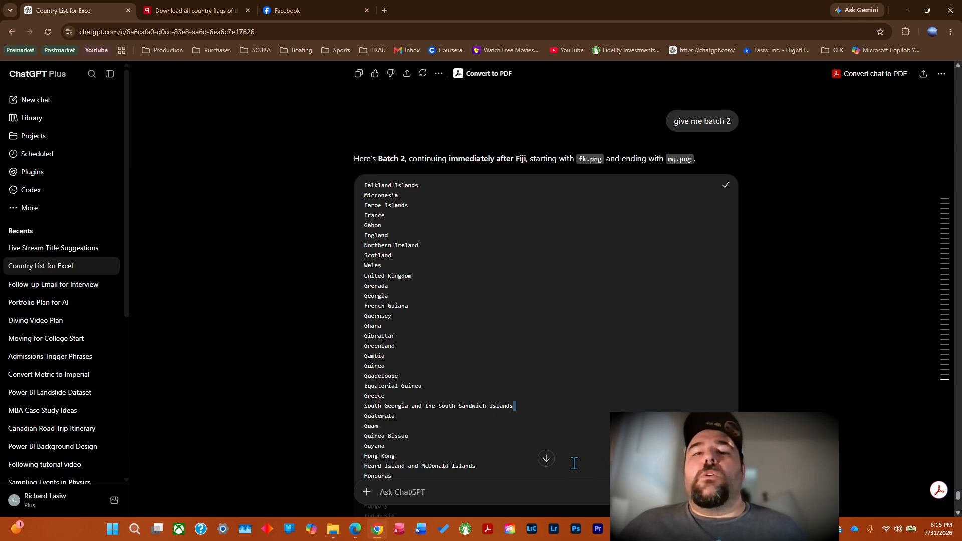
Switch to Excel, paste the batch 2 country names as text only from C73, and check where the pasted names end.
{"action": "key", "text": "alt+Tab"}
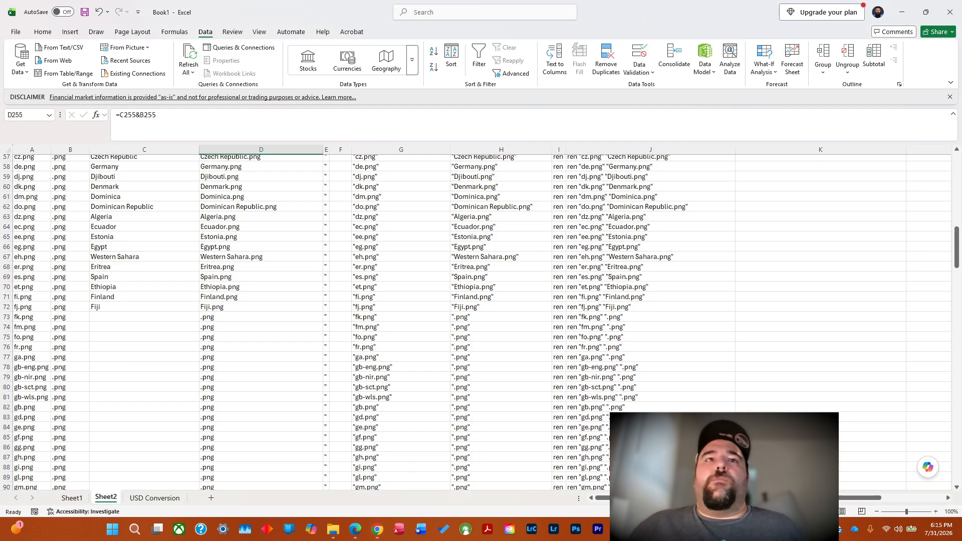
{"action": "left_click", "coordinate": [104, 316]}
{"action": "right_click", "coordinate": [104, 316]}
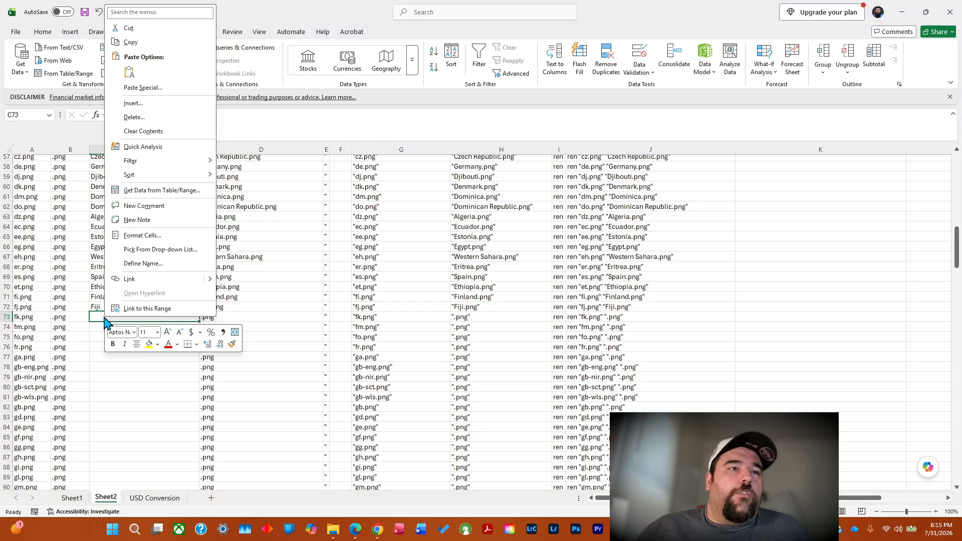
{"action": "left_click", "coordinate": [129, 74]}
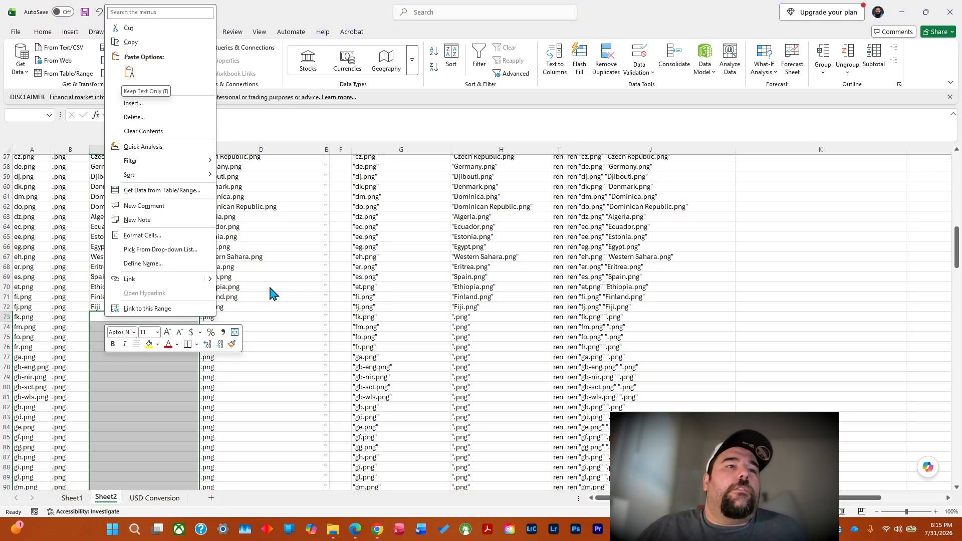
{"action": "left_click", "coordinate": [130, 74]}
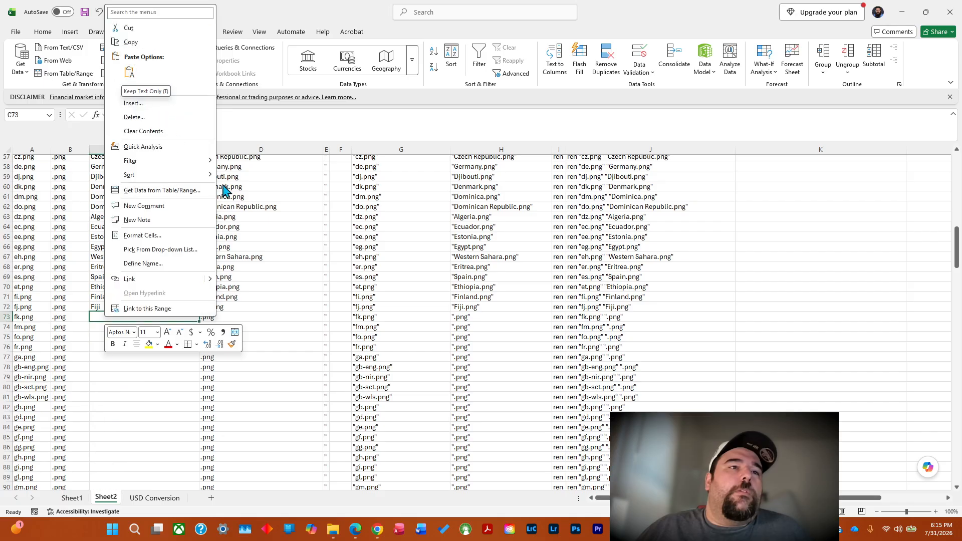
{"action": "left_click", "coordinate": [129, 74]}
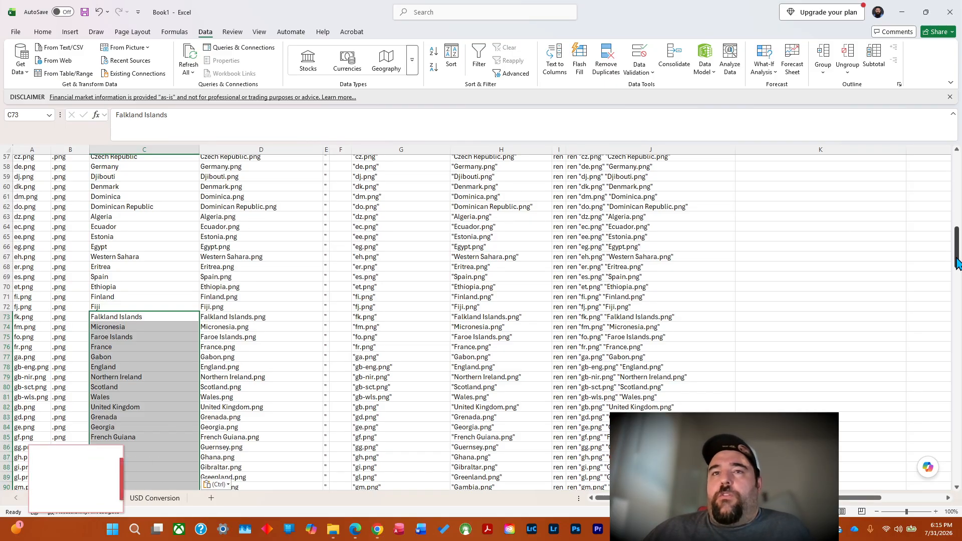
{"action": "left_click_drag", "start_coordinate": [958, 263], "coordinate": [960, 370]}
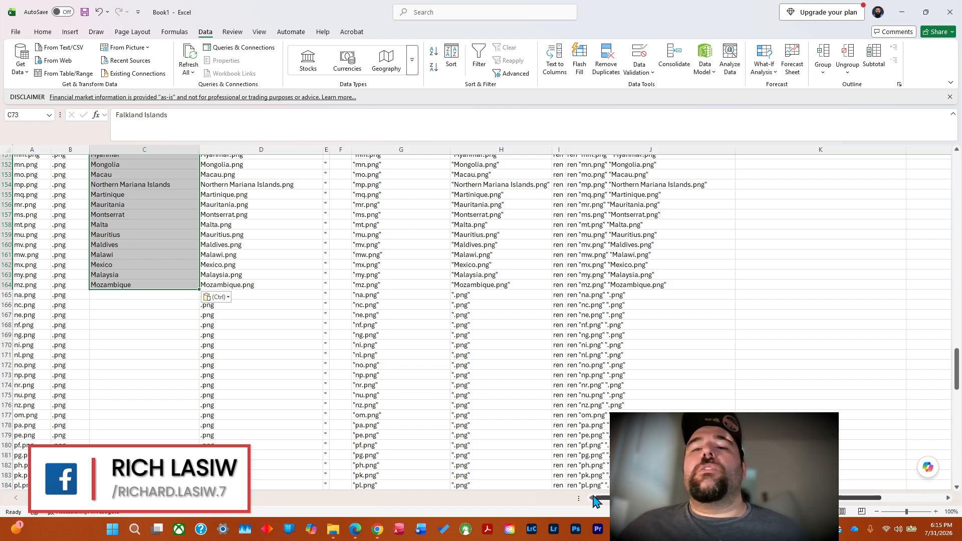
Switch to the ChatGPT country list chat in Chrome and send the request "give me batch 3".
{"action": "mouse_move", "coordinate": [377, 529]}
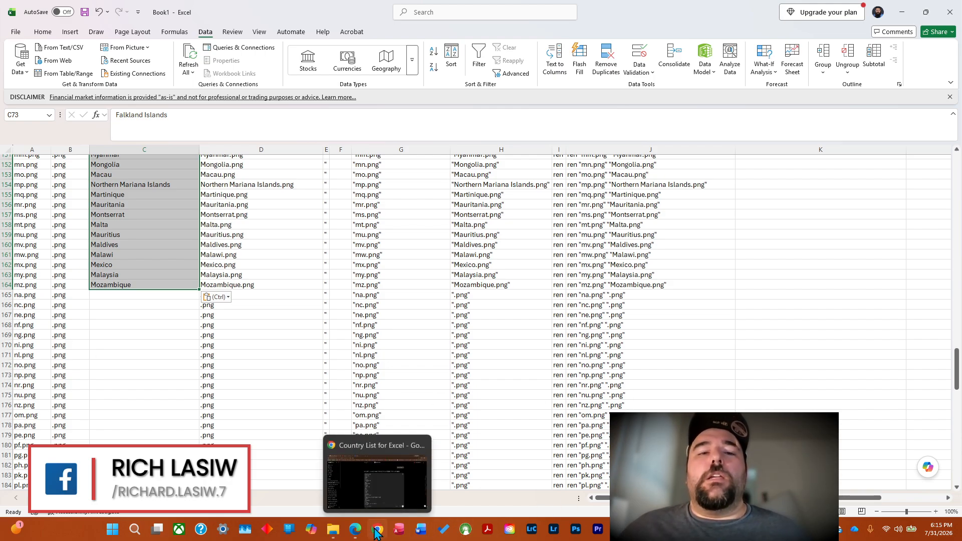
{"action": "mouse_move", "coordinate": [382, 480]}
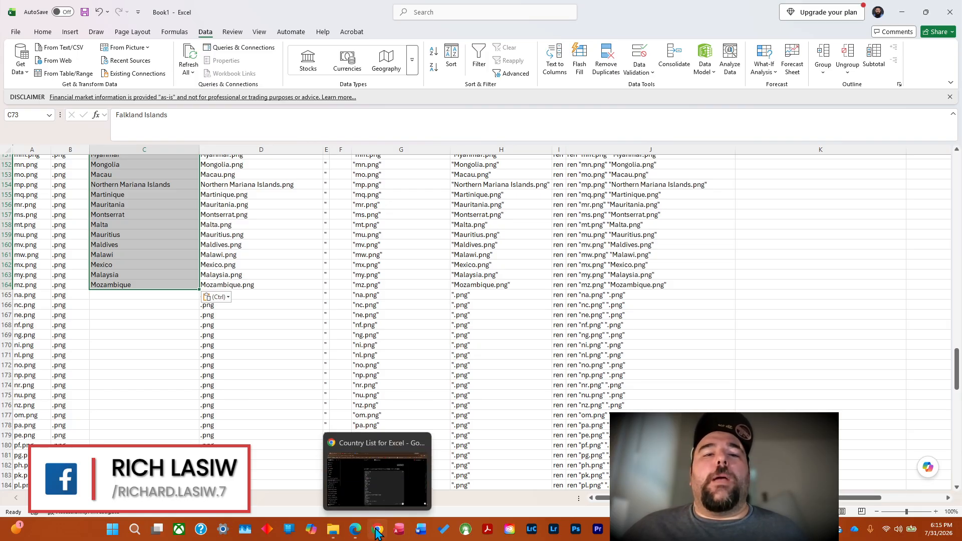
{"action": "left_click", "coordinate": [376, 531]}
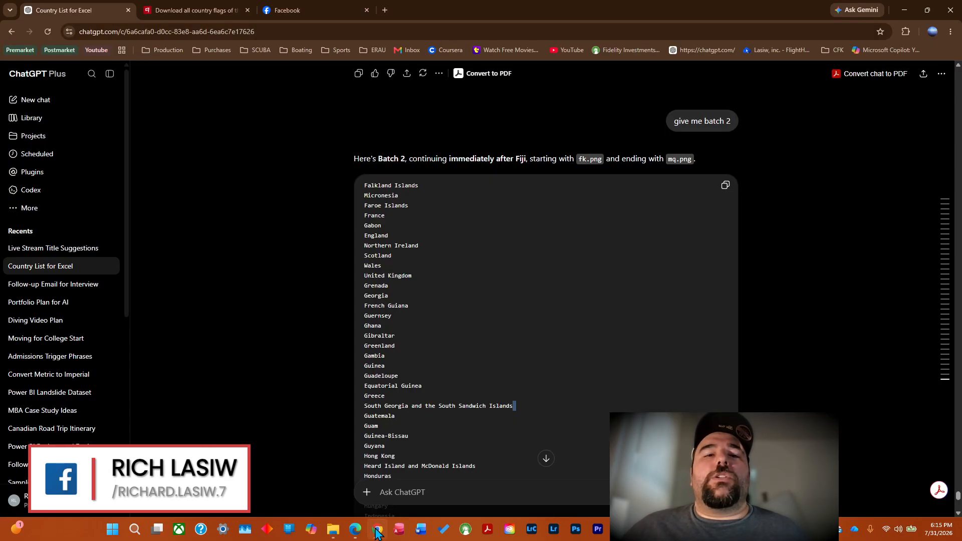
{"action": "left_click", "coordinate": [412, 492]}
{"action": "type", "text": "give me batch 3"}
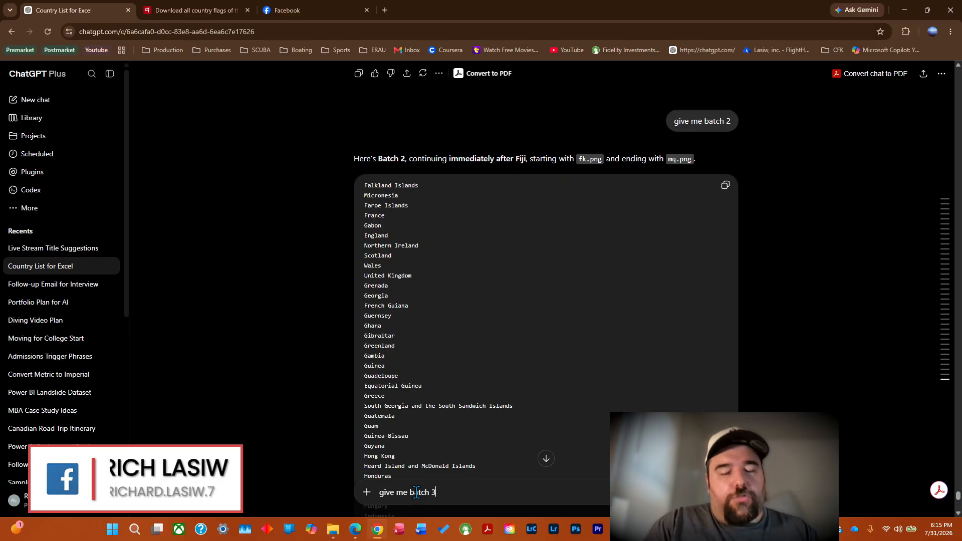
{"action": "key", "text": "Return"}
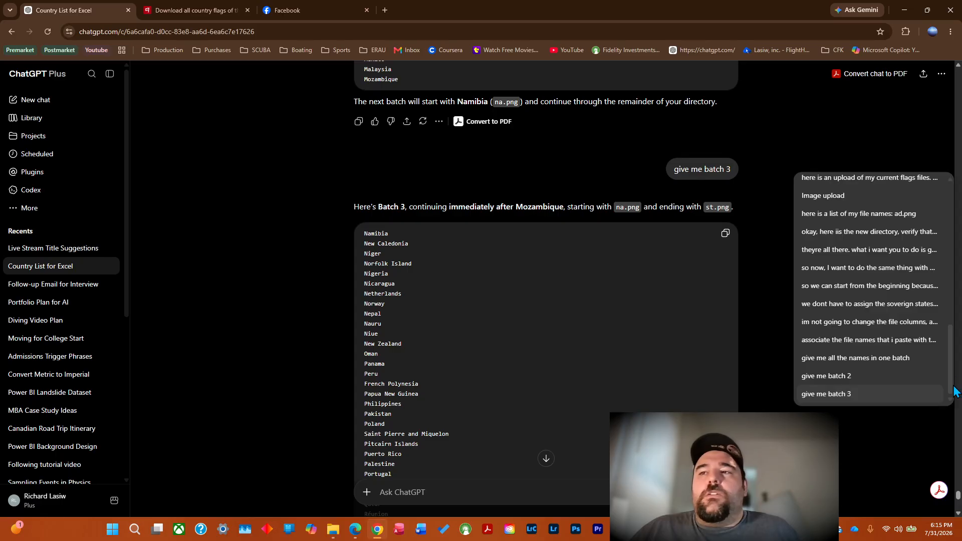
Review the batch 3 country names through to Zimbabwe, return to the start of the list, and copy the names beginning with Namibia.
{"action": "left_click", "coordinate": [958, 514]}
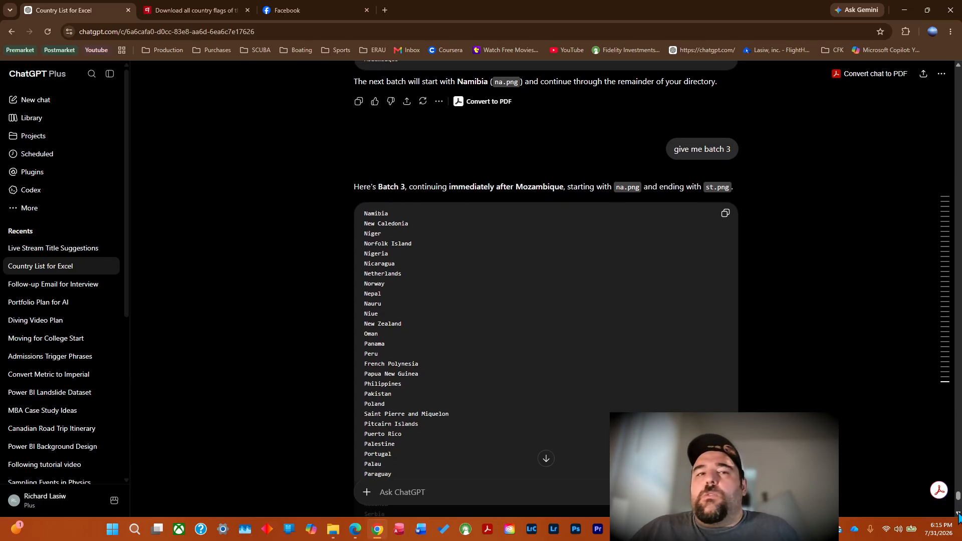
{"action": "left_click", "coordinate": [958, 514]}
{"action": "left_click", "coordinate": [547, 459]}
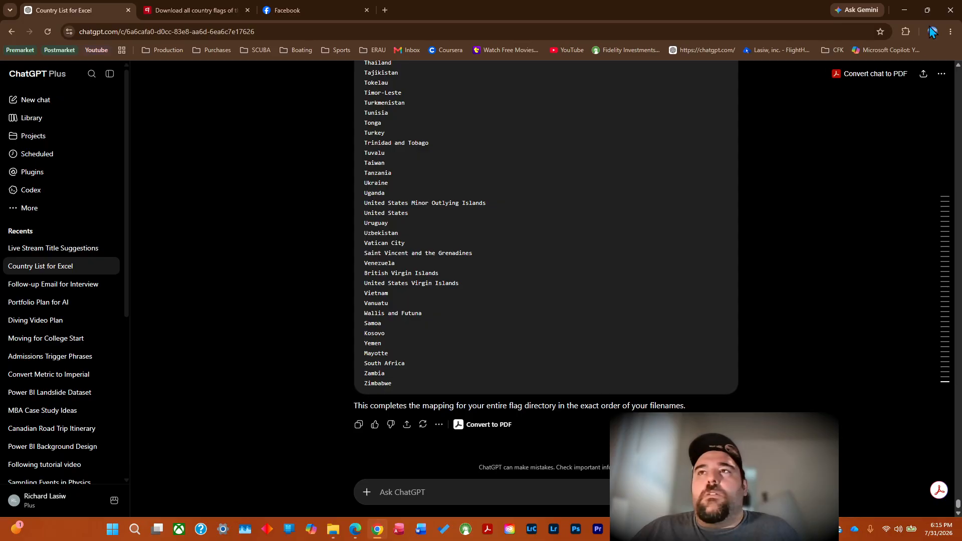
{"action": "left_click", "coordinate": [958, 65]}
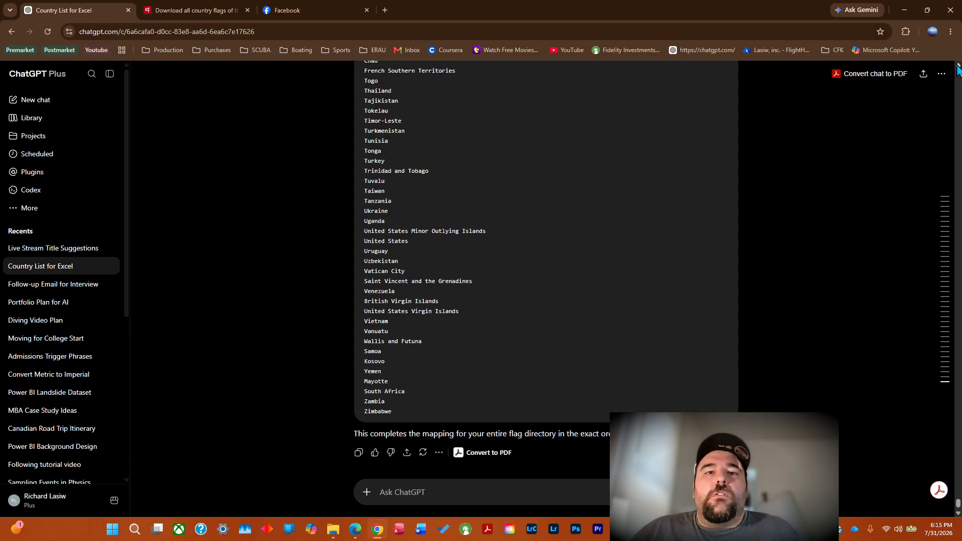
{"action": "left_click", "coordinate": [958, 65]}
{"action": "left_click", "coordinate": [958, 65]}
{"action": "left_click_drag", "start_coordinate": [958, 65], "coordinate": [958, 66]}
{"action": "left_click", "coordinate": [958, 66]}
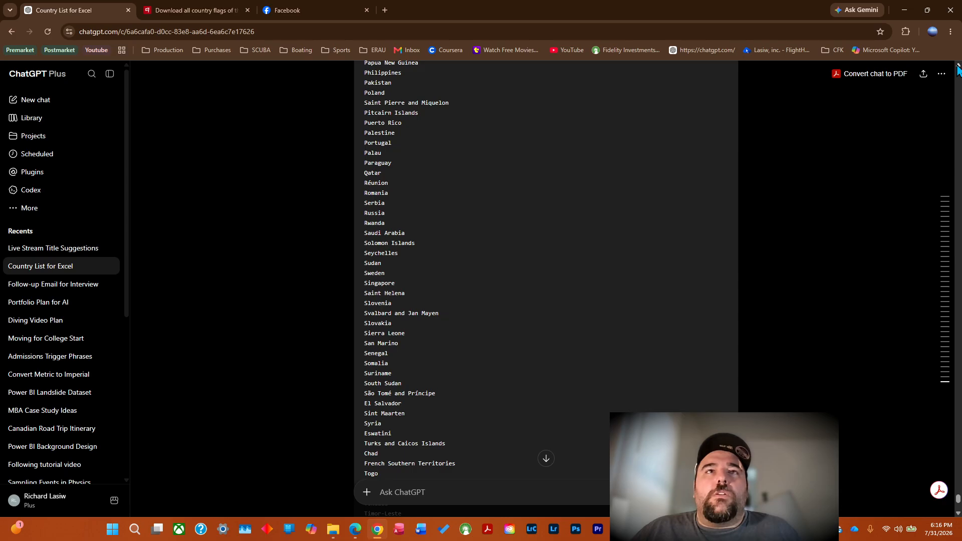
{"action": "left_click", "coordinate": [958, 66]}
{"action": "left_click", "coordinate": [958, 65]}
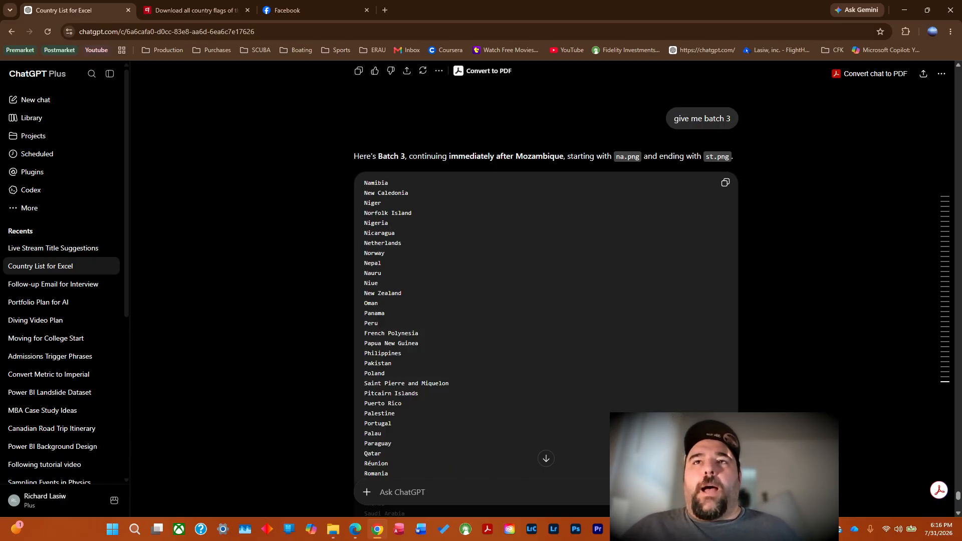
Switch to Excel, paste the batch 3 country names from C165, and check the filled rows down to the last file name.
{"action": "key", "text": "alt+Tab"}
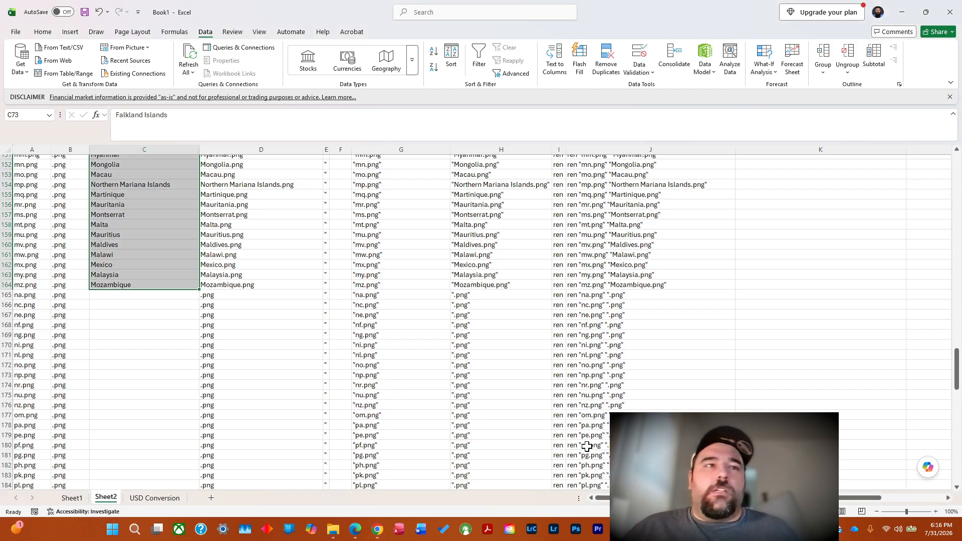
{"action": "left_click", "coordinate": [114, 298]}
{"action": "right_click", "coordinate": [114, 298]}
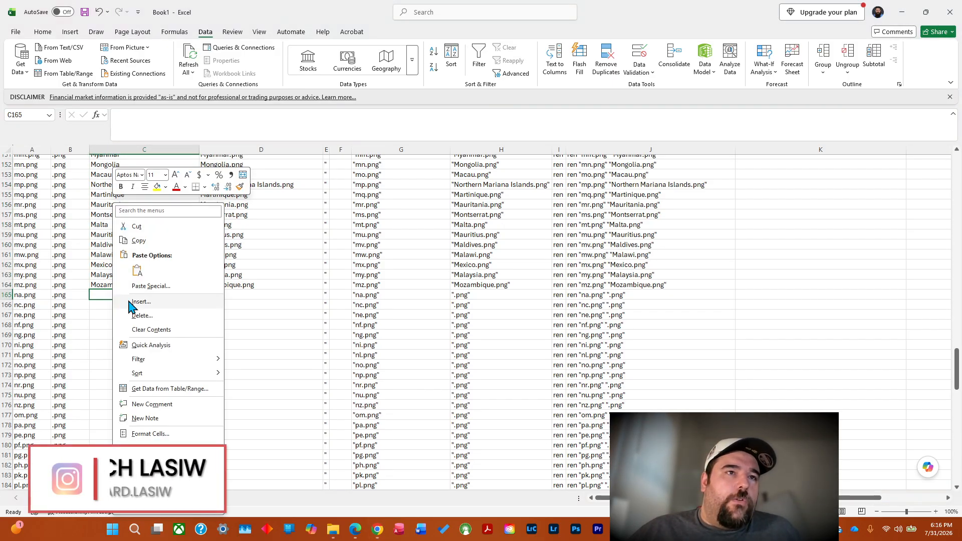
{"action": "left_click", "coordinate": [137, 271]}
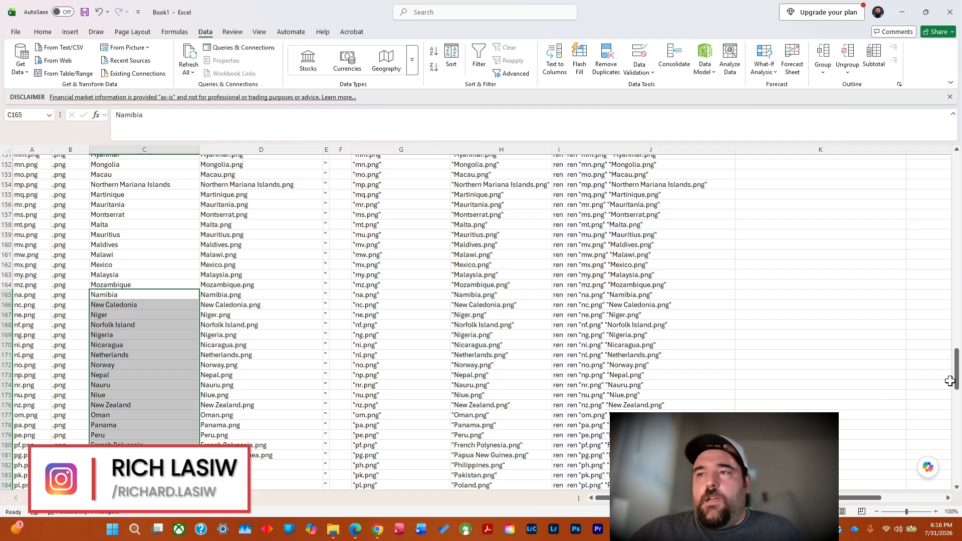
{"action": "left_click_drag", "start_coordinate": [951, 382], "coordinate": [959, 466]}
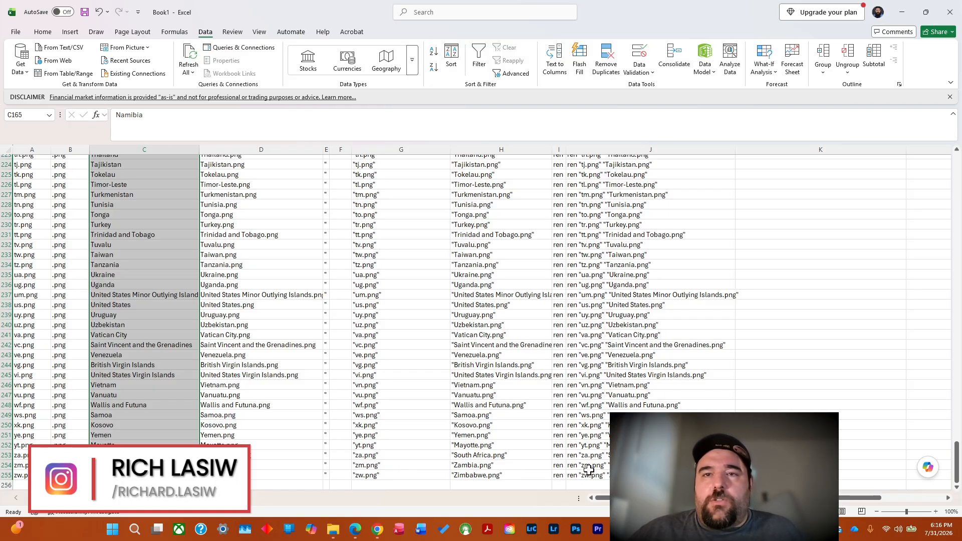
{"action": "left_click", "coordinate": [792, 435]}
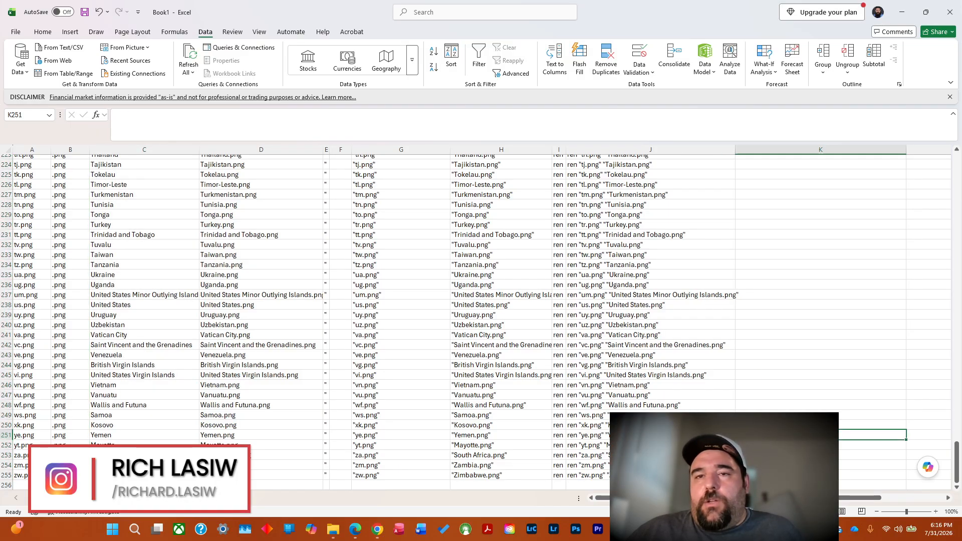
{"action": "left_click", "coordinate": [664, 475]}
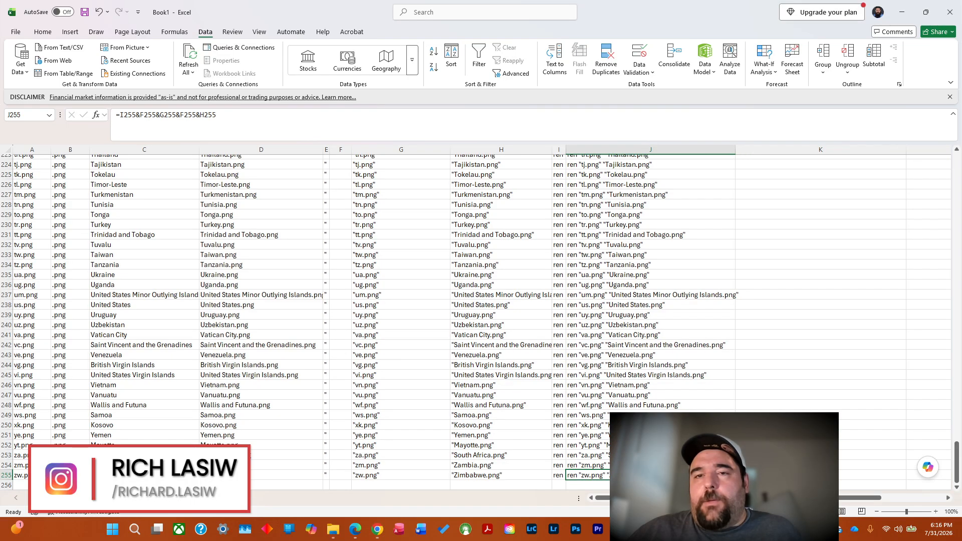
{"action": "left_click_drag", "start_coordinate": [664, 455], "coordinate": [664, 435]}
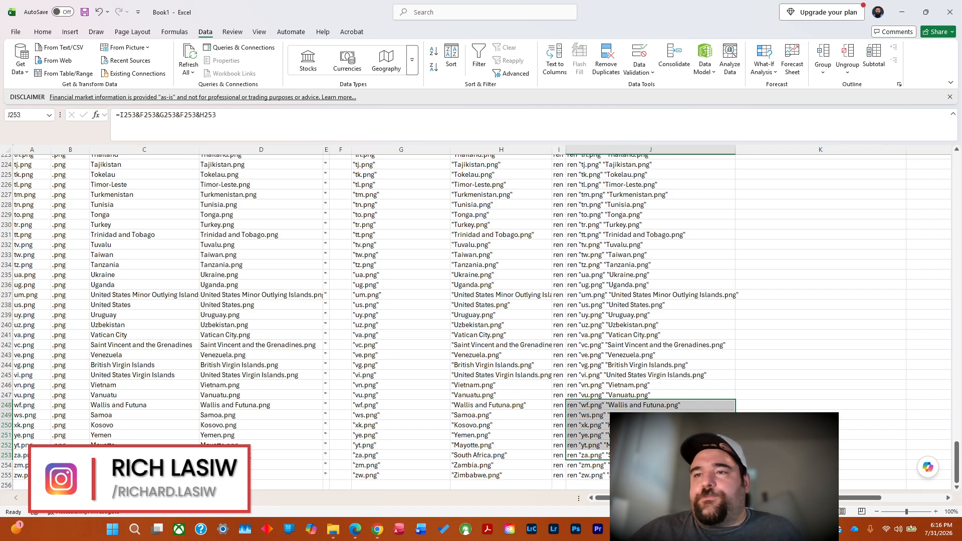
{"action": "left_click", "coordinate": [648, 416]}
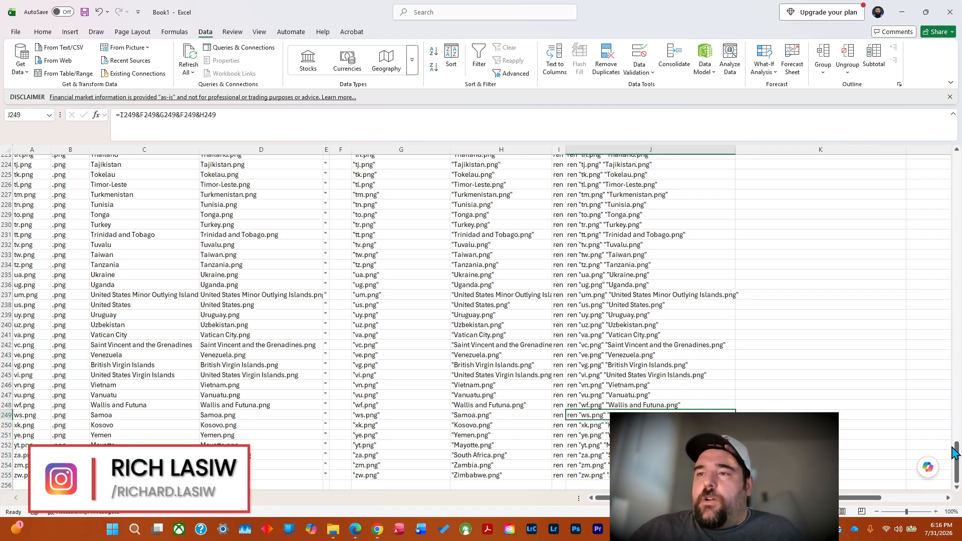
Select all the rename commands in the code column from J2 through J255.
{"action": "left_click_drag", "start_coordinate": [958, 455], "coordinate": [958, 168]}
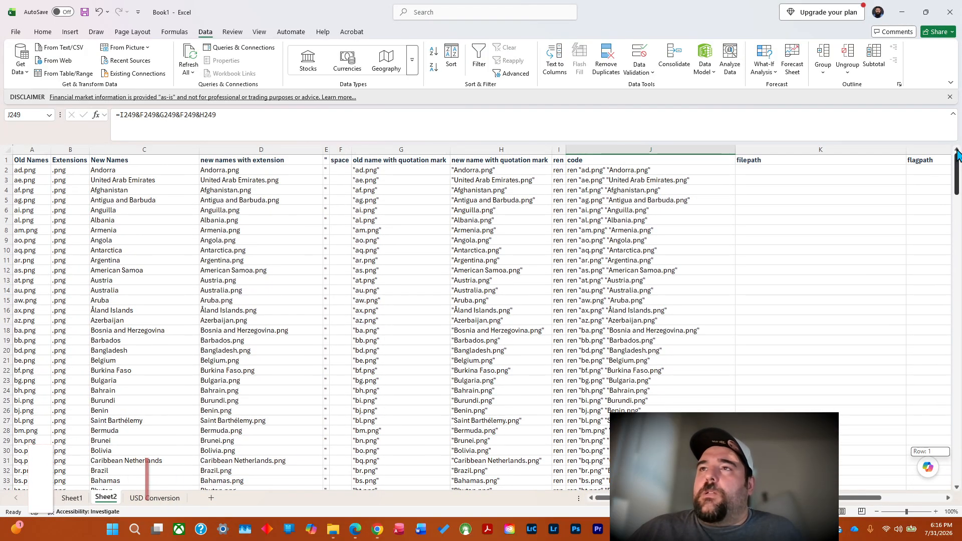
{"action": "left_click", "coordinate": [627, 170]}
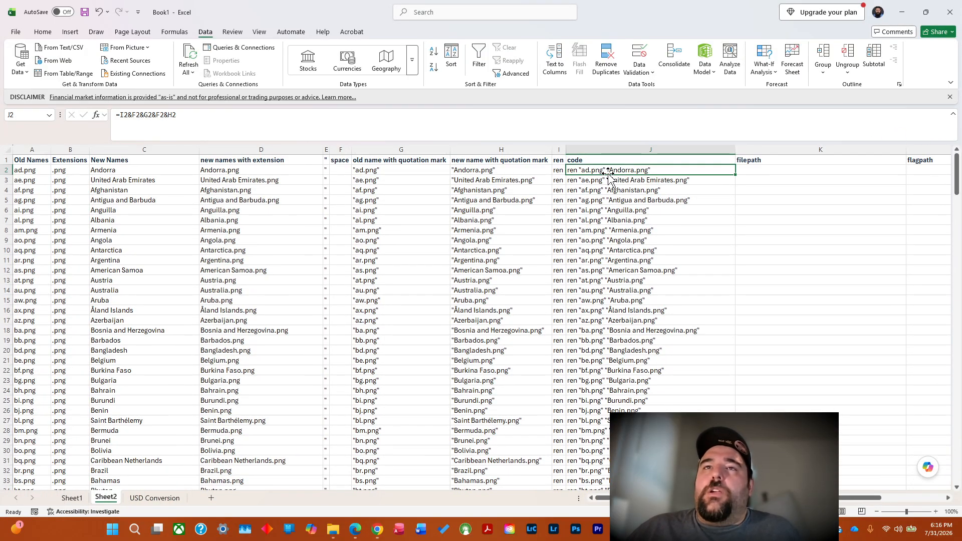
{"action": "left_click_drag", "start_coordinate": [612, 172], "coordinate": [609, 460]}
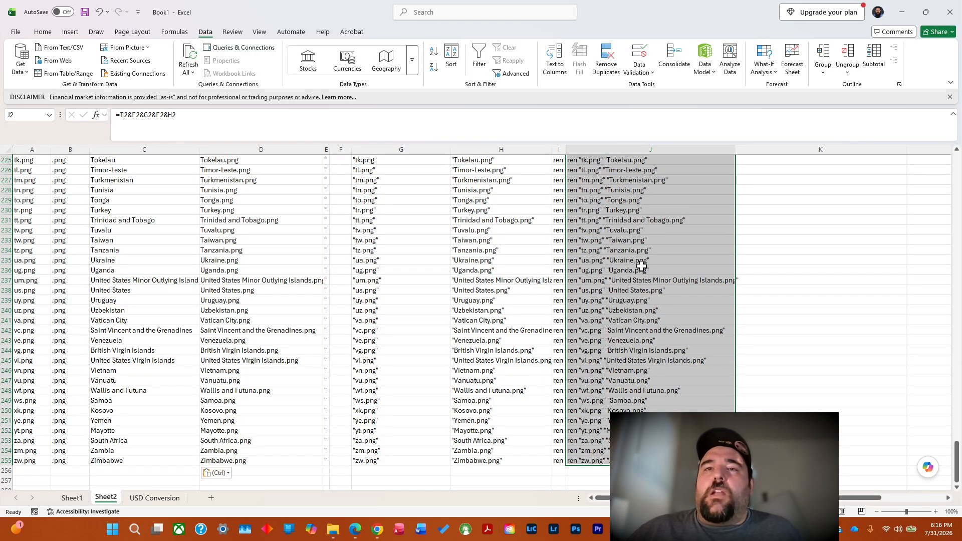
{"action": "right_click", "coordinate": [630, 258]}
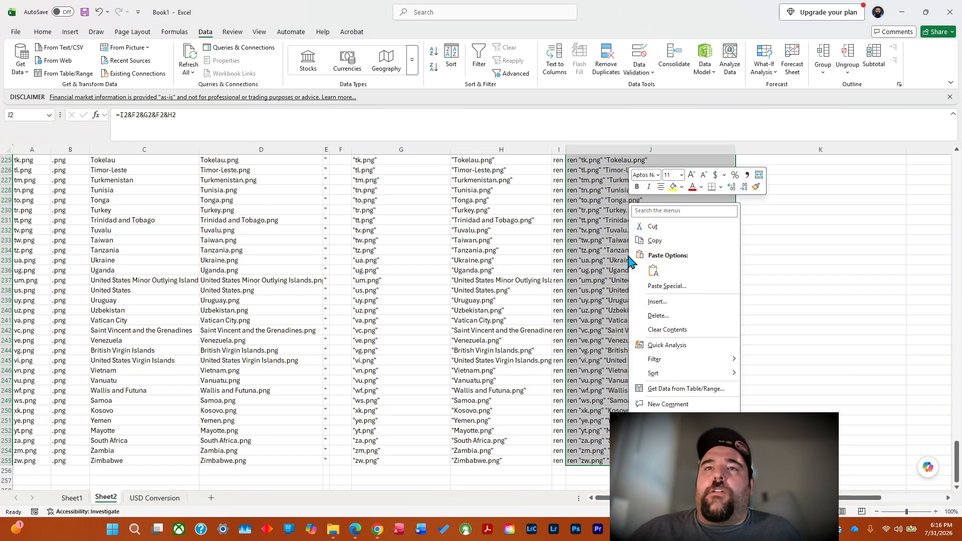
{"action": "left_click", "coordinate": [662, 242]}
{"action": "scroll", "coordinate": [647, 226], "scroll_direction": "up", "scroll_amount": 20}
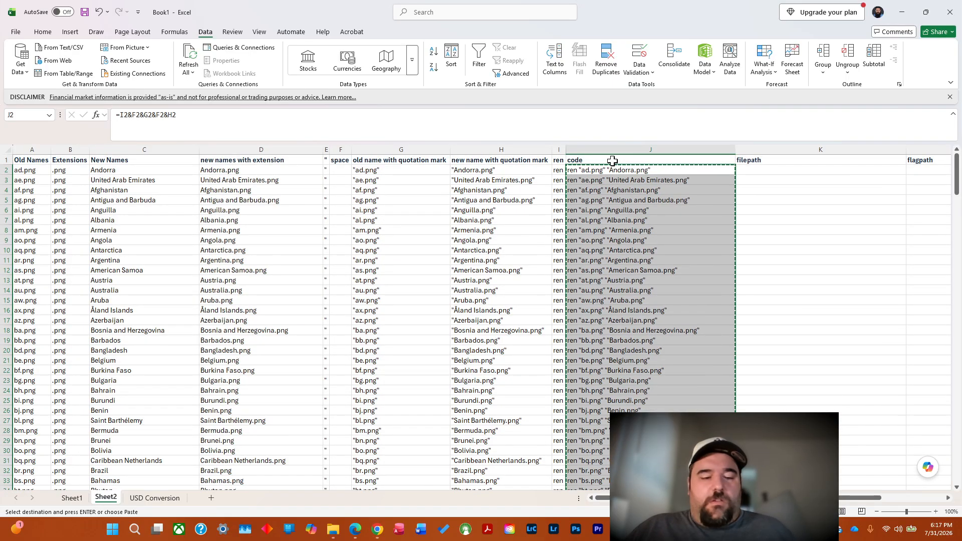
{"action": "key", "text": "Escape"}
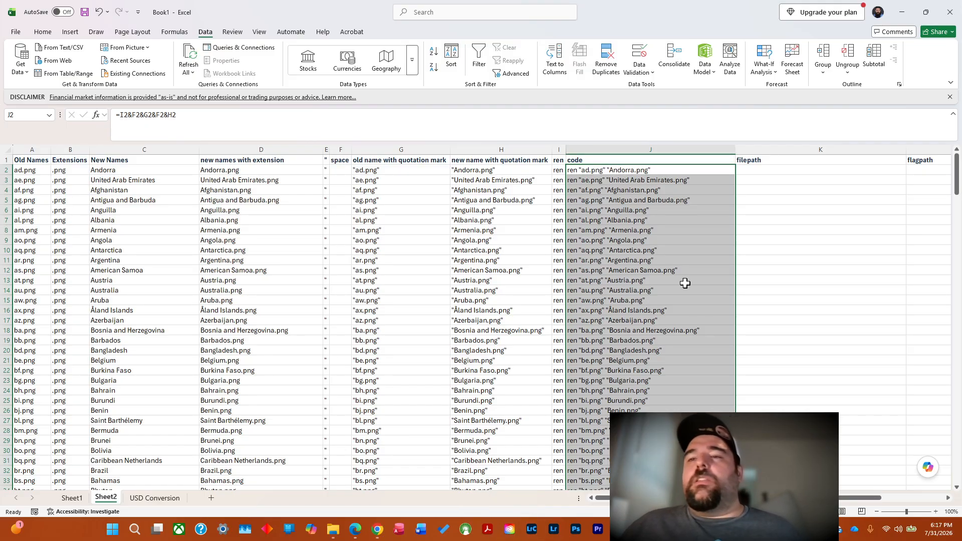
Switch to the Command Prompt window and examine the output of the previous rename run down to the empty Flags prompt.
{"action": "left_click", "coordinate": [903, 10]}
{"action": "left_click", "coordinate": [904, 10]}
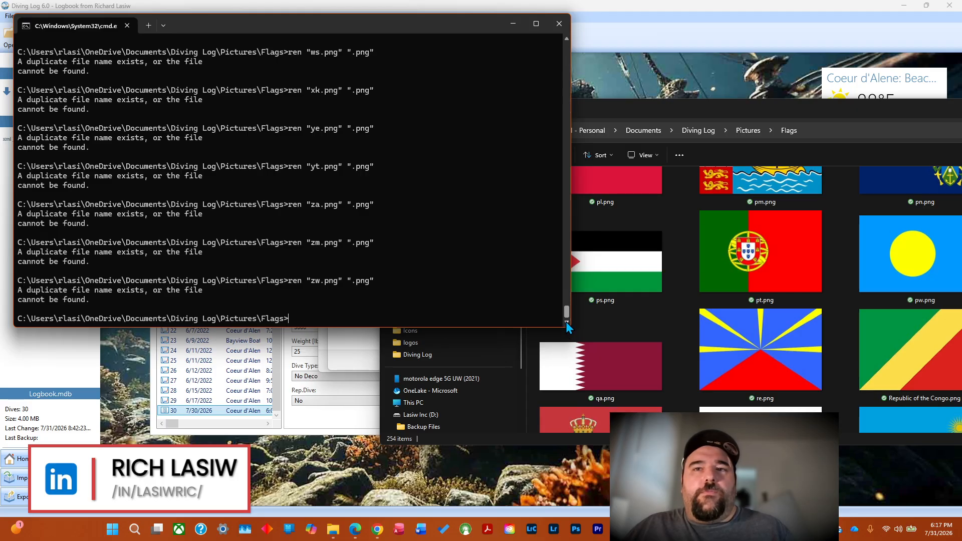
{"action": "left_click_drag", "start_coordinate": [565, 312], "coordinate": [565, 305]}
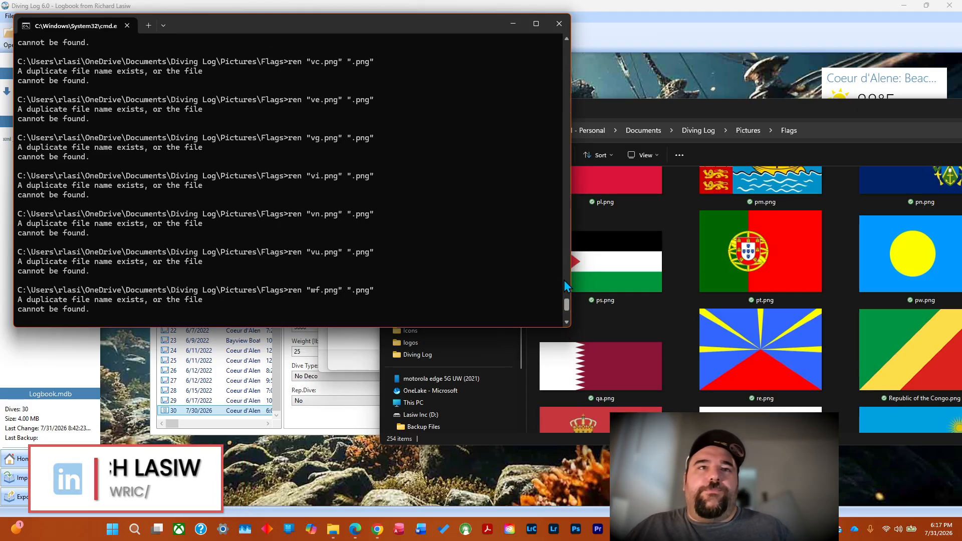
{"action": "left_click", "coordinate": [565, 38]}
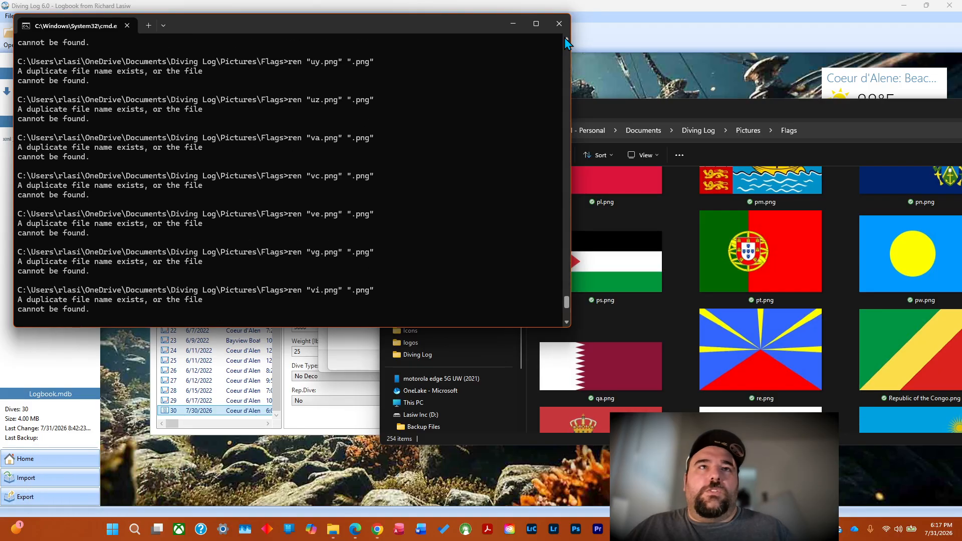
{"action": "left_click_drag", "start_coordinate": [567, 302], "coordinate": [568, 326]}
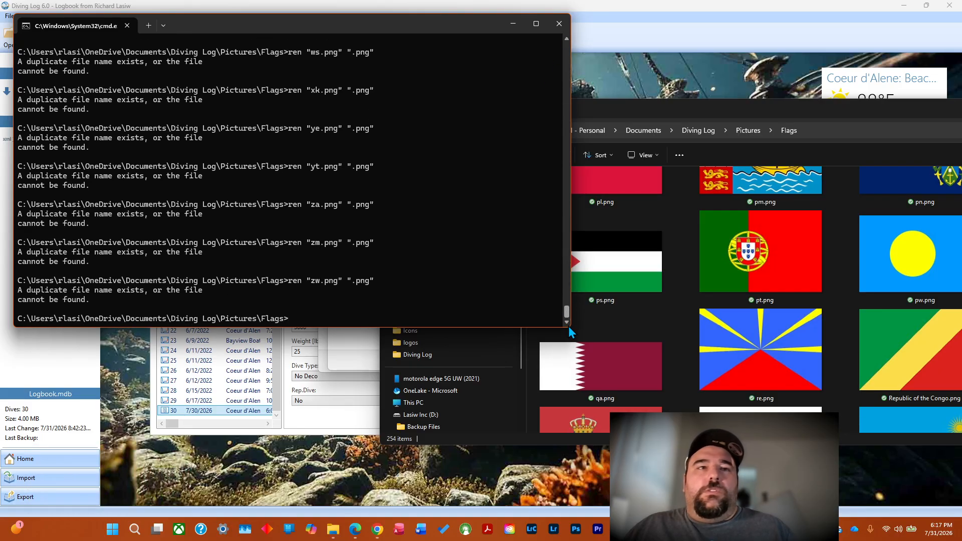
{"action": "double_click", "coordinate": [317, 320]}
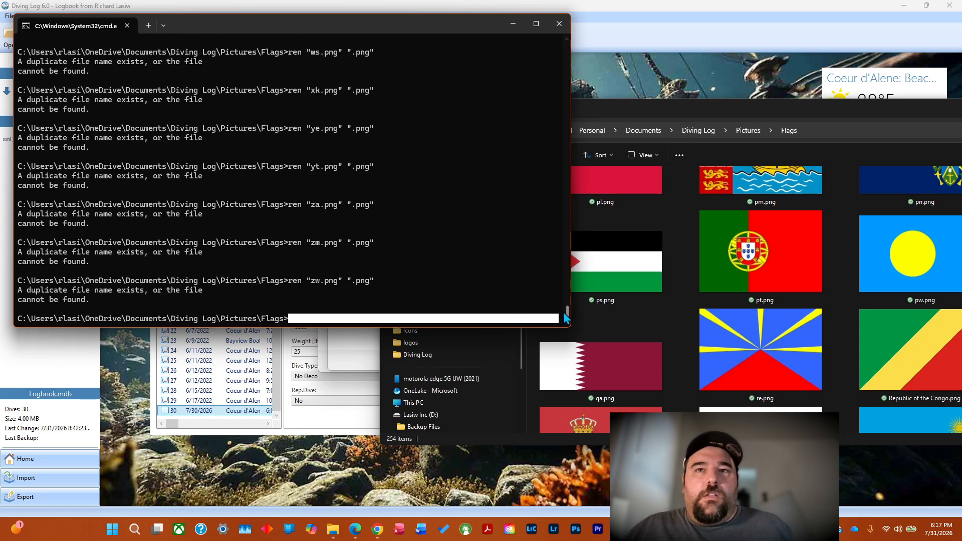
{"action": "scroll", "coordinate": [437, 321], "scroll_direction": "up", "scroll_amount": 1}
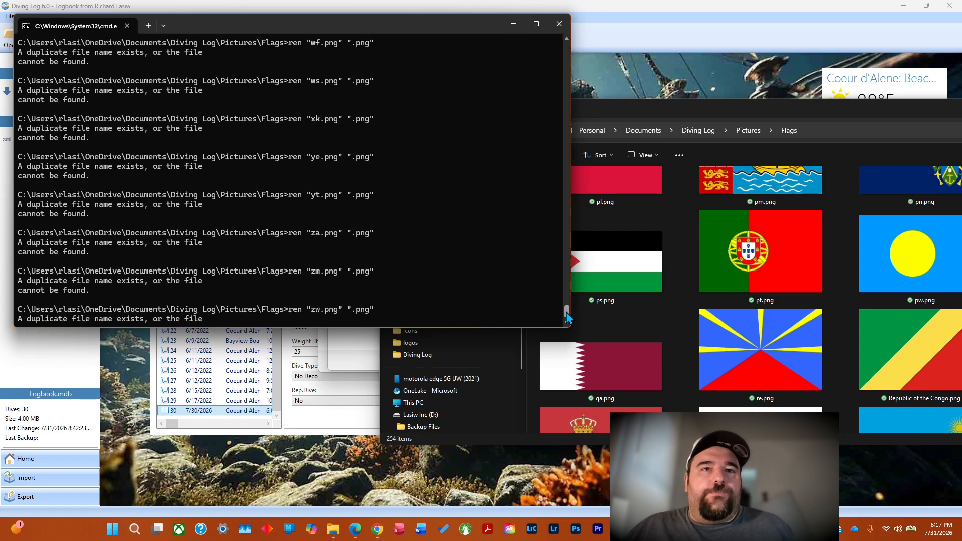
{"action": "scroll", "coordinate": [568, 317], "scroll_direction": "down", "scroll_amount": 1}
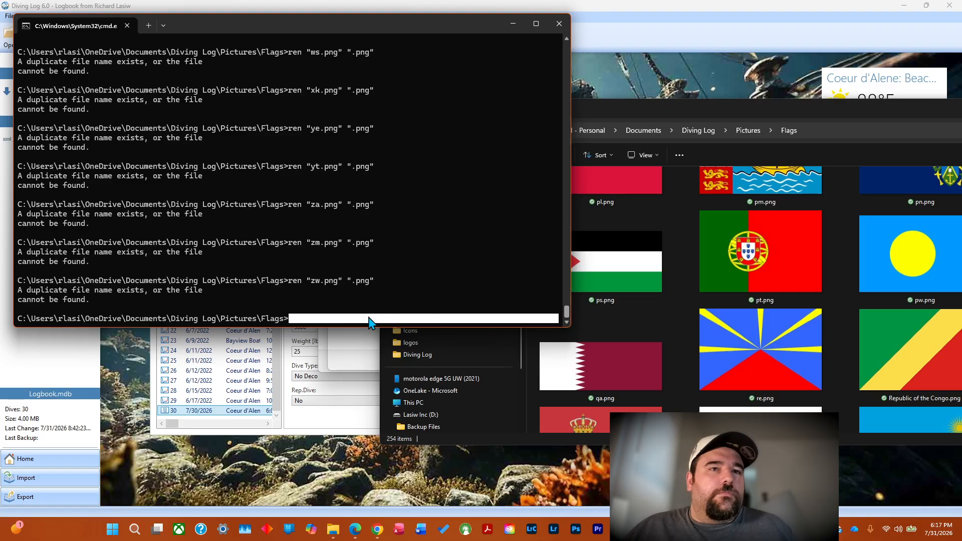
{"action": "left_click", "coordinate": [317, 323]}
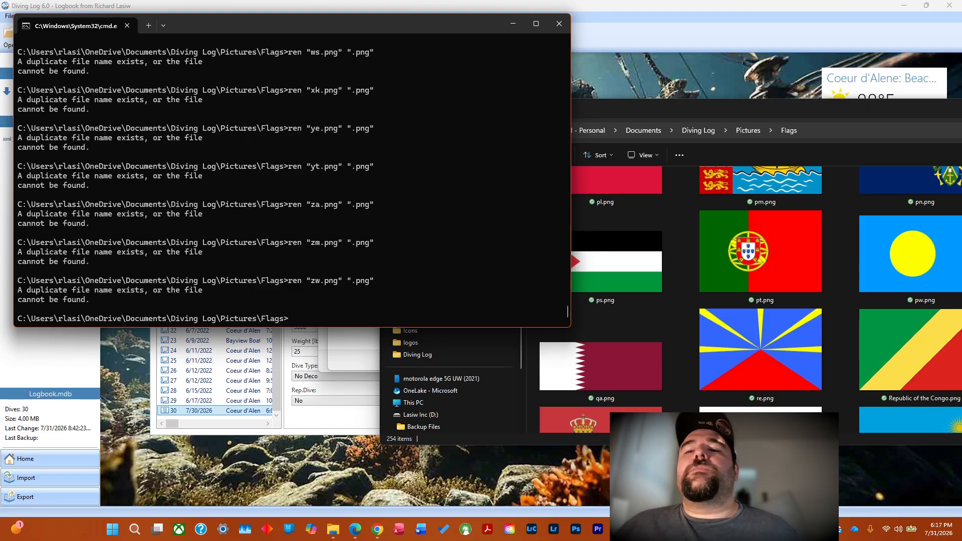
Return to Excel, copy the selected rename commands in J2:J255, and switch back to the Command Prompt window.
{"action": "key", "text": "alt+Tab"}
{"action": "right_click", "coordinate": [652, 243]}
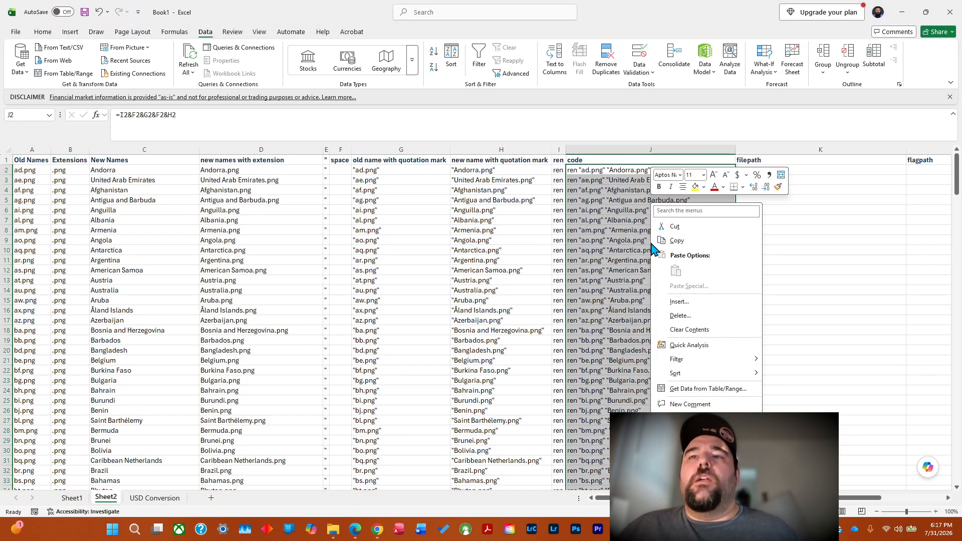
{"action": "left_click", "coordinate": [678, 241]}
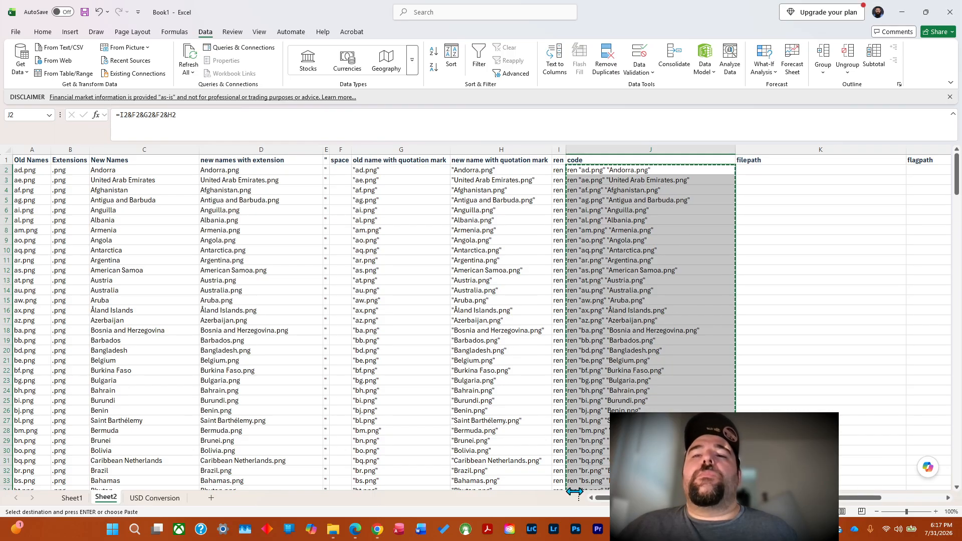
{"action": "key", "text": "alt+Tab"}
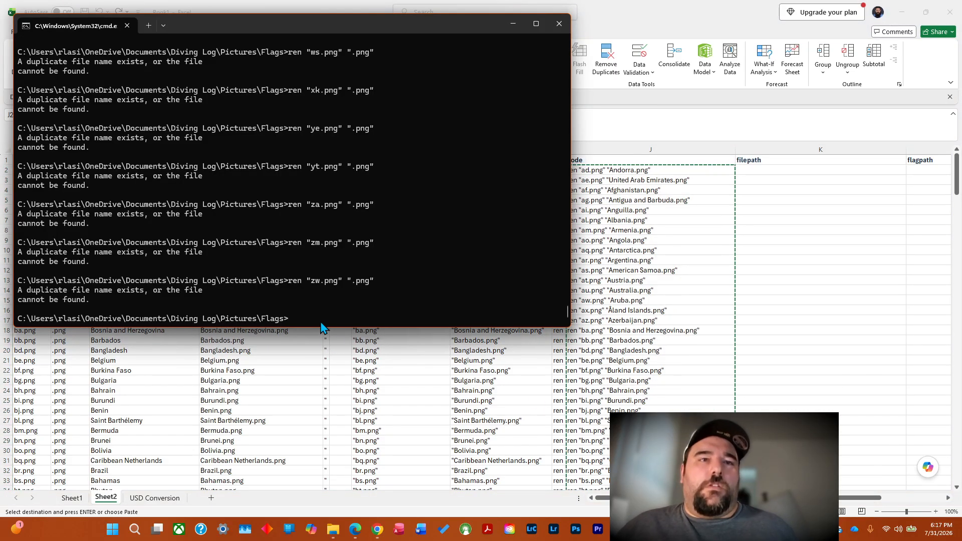
Paste the copied multi-line rename commands at the Flags prompt and accept the paste warning to run them.
{"action": "key", "text": "ctrl+v"}
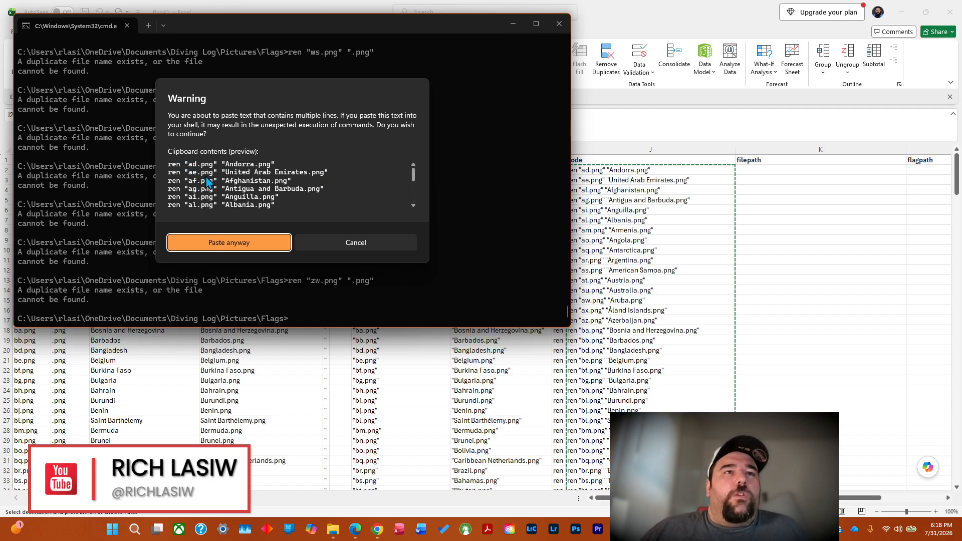
{"action": "left_click", "coordinate": [219, 243]}
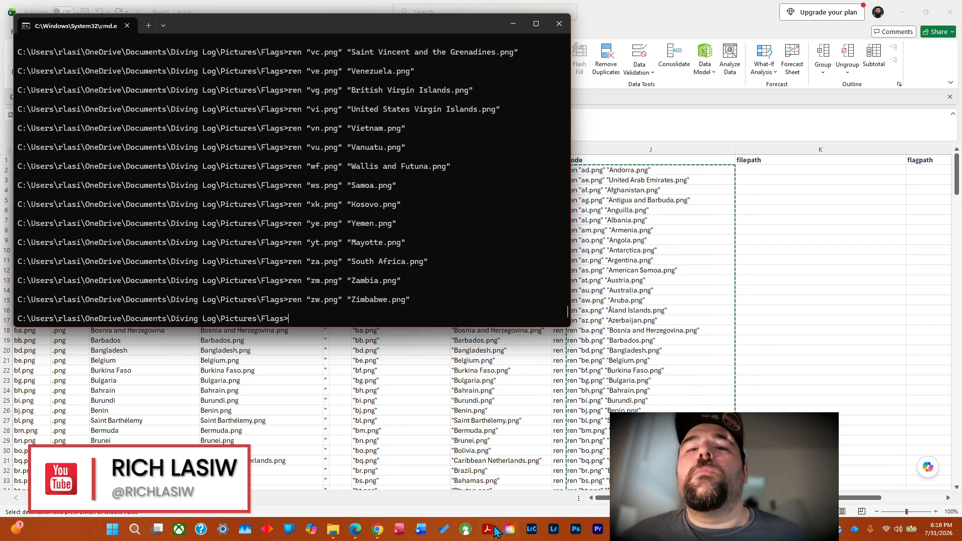
Switch to the Flags folder in File Explorer, maximize its window, and check the renamed flag files from the beginning of the list.
{"action": "mouse_move", "coordinate": [333, 530]}
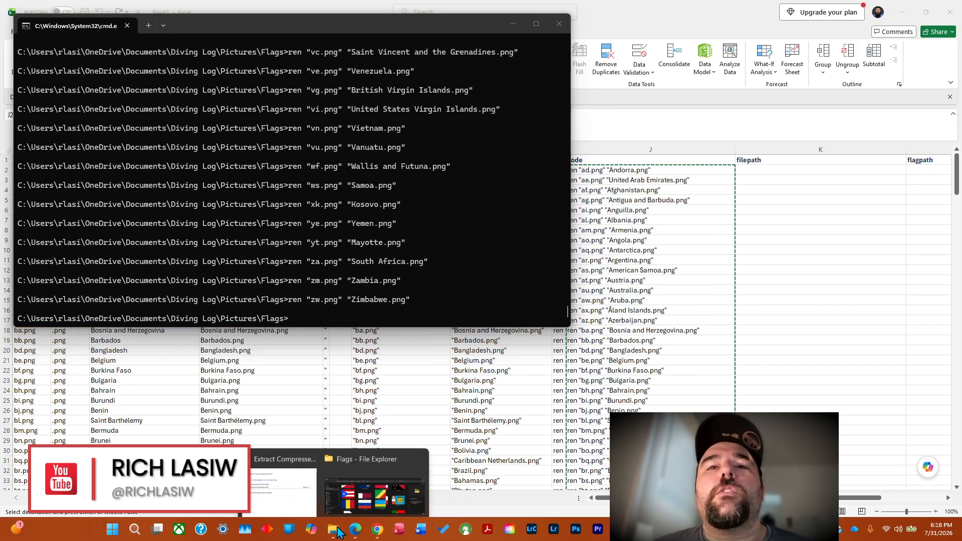
{"action": "left_click", "coordinate": [348, 494]}
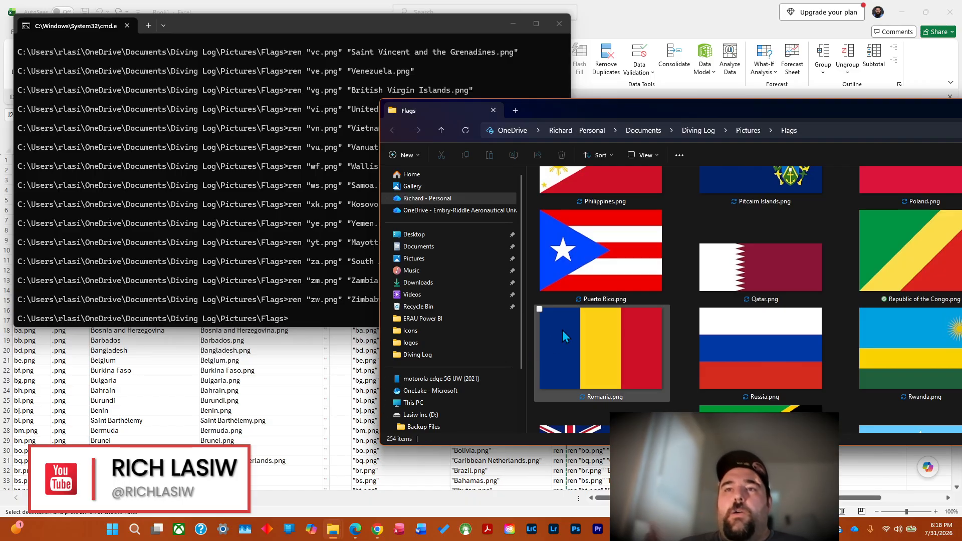
{"action": "left_click_drag", "start_coordinate": [858, 112], "coordinate": [501, 110]}
{"action": "left_click", "coordinate": [945, 111]}
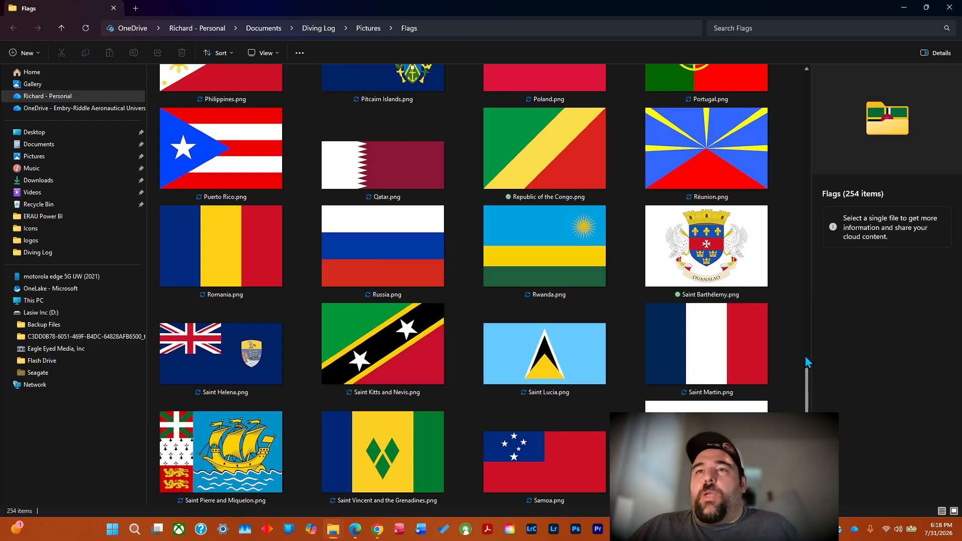
{"action": "left_click_drag", "start_coordinate": [805, 379], "coordinate": [809, 85]}
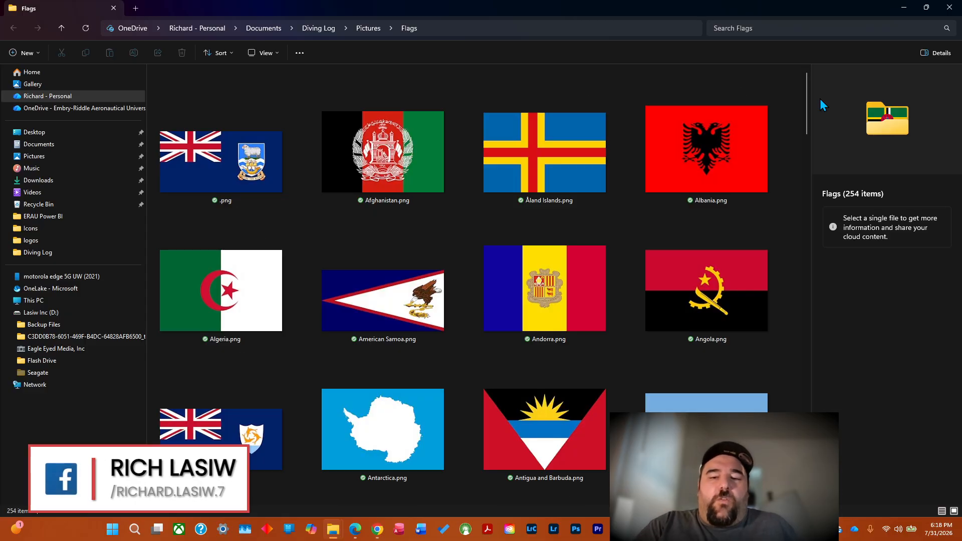
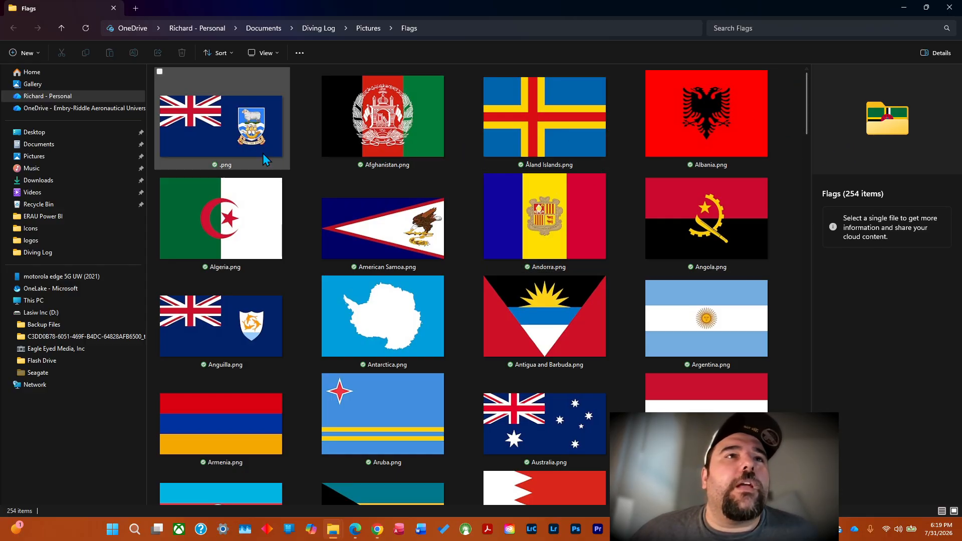
Check the rename commands in the Excel workbook, minimize it, and compare them with the flag files at the start of the Flags folder.
{"action": "mouse_move", "coordinate": [236, 155]}
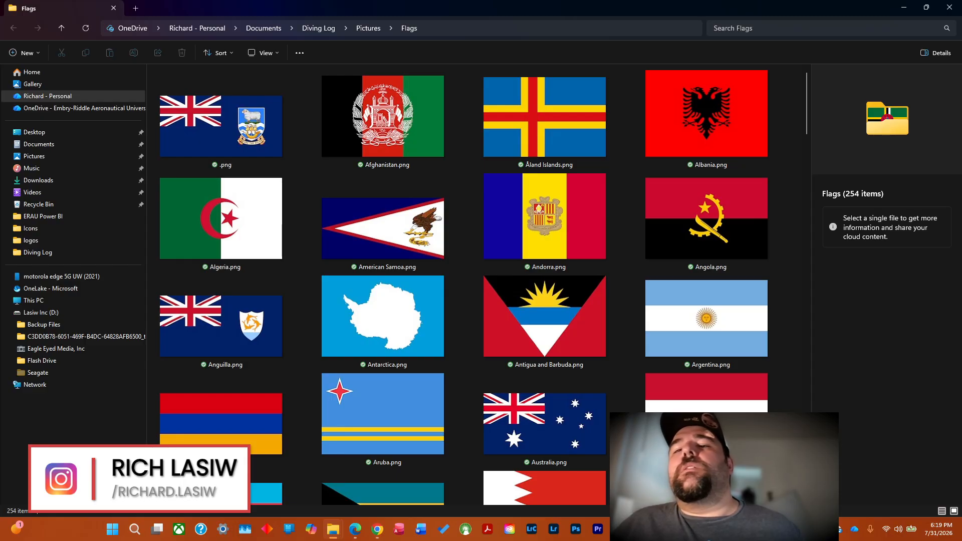
{"action": "mouse_move", "coordinate": [385, 533]}
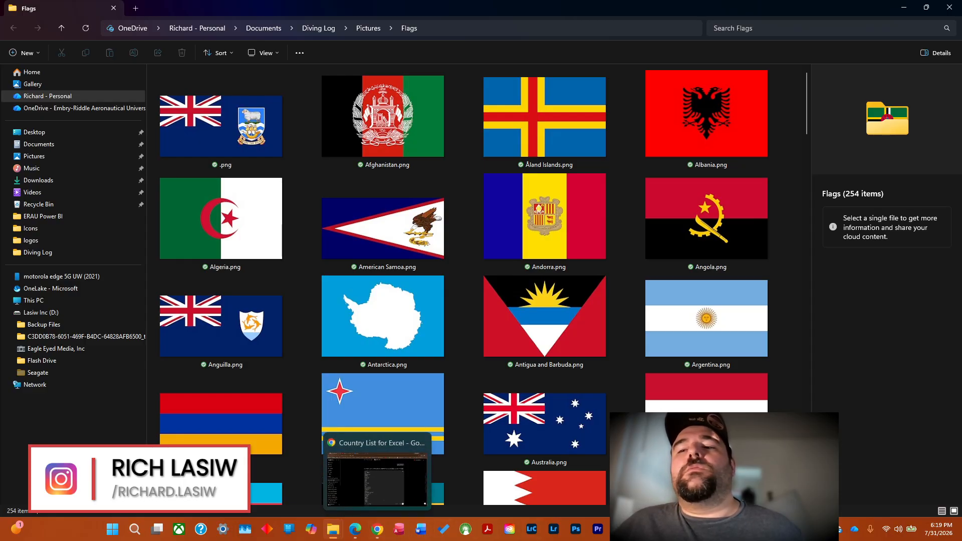
{"action": "mouse_move", "coordinate": [339, 535]}
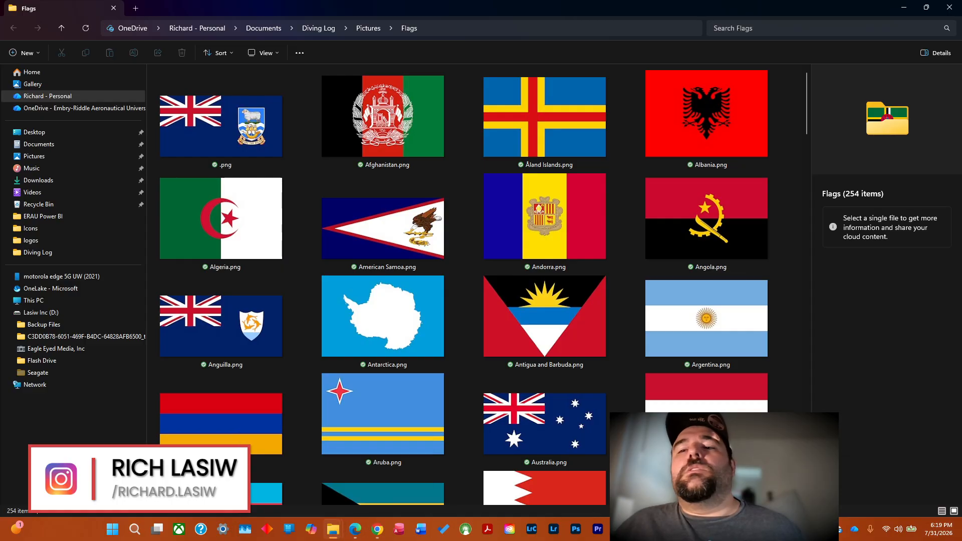
{"action": "left_click", "coordinate": [672, 529]}
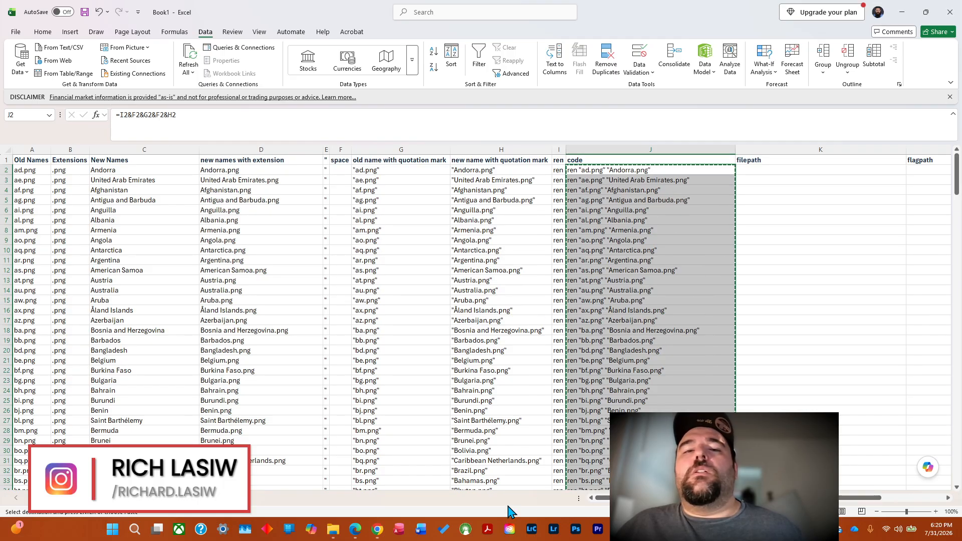
{"action": "mouse_move", "coordinate": [327, 534]}
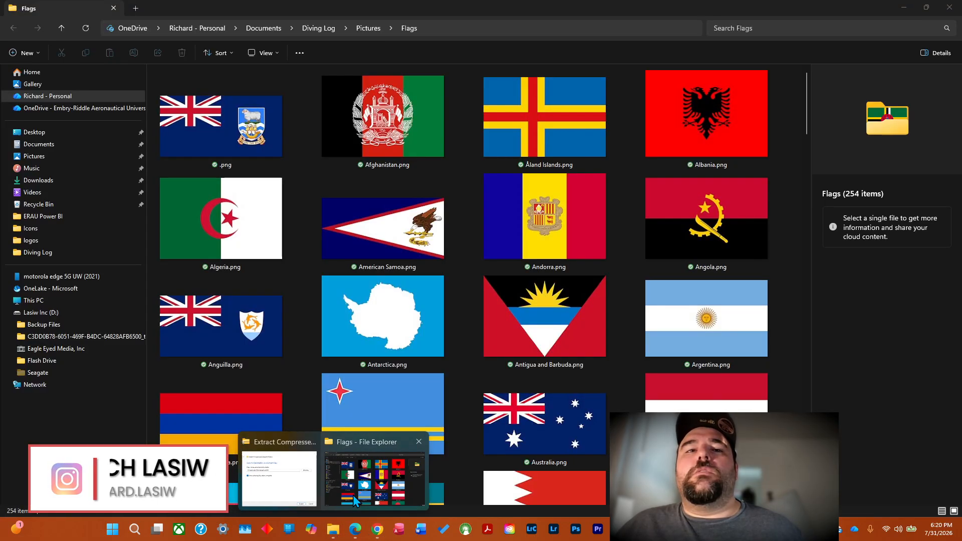
{"action": "mouse_move", "coordinate": [292, 492]}
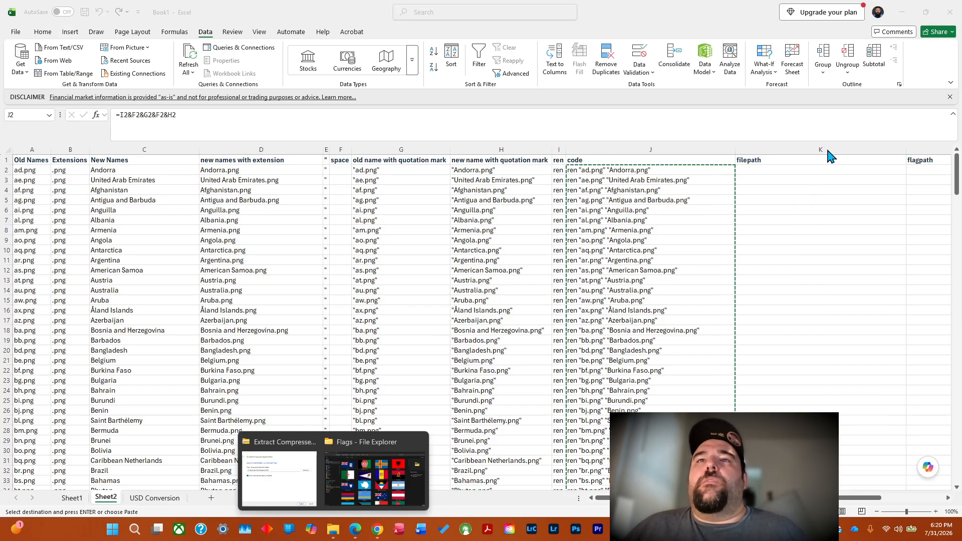
{"action": "left_click", "coordinate": [904, 13]}
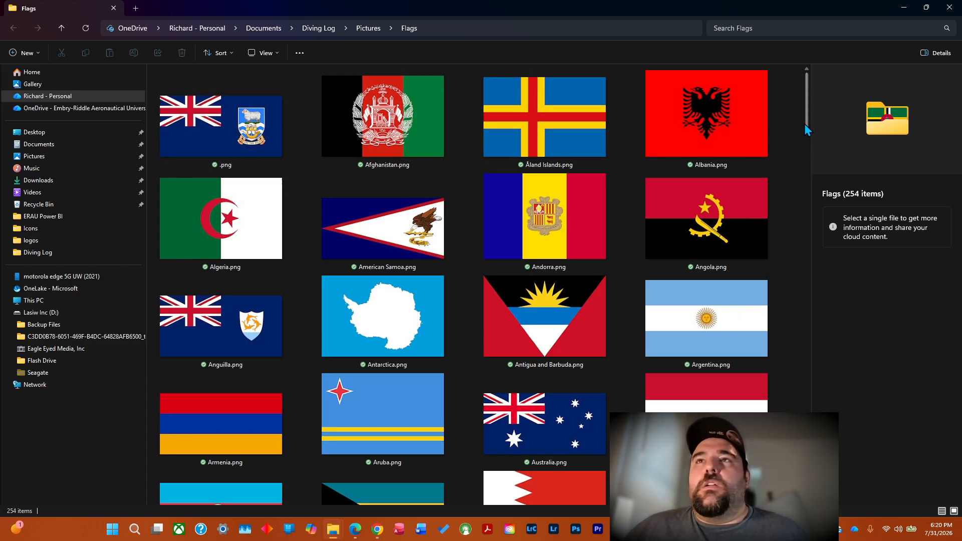
{"action": "scroll", "coordinate": [807, 133], "scroll_direction": "down", "scroll_amount": 5}
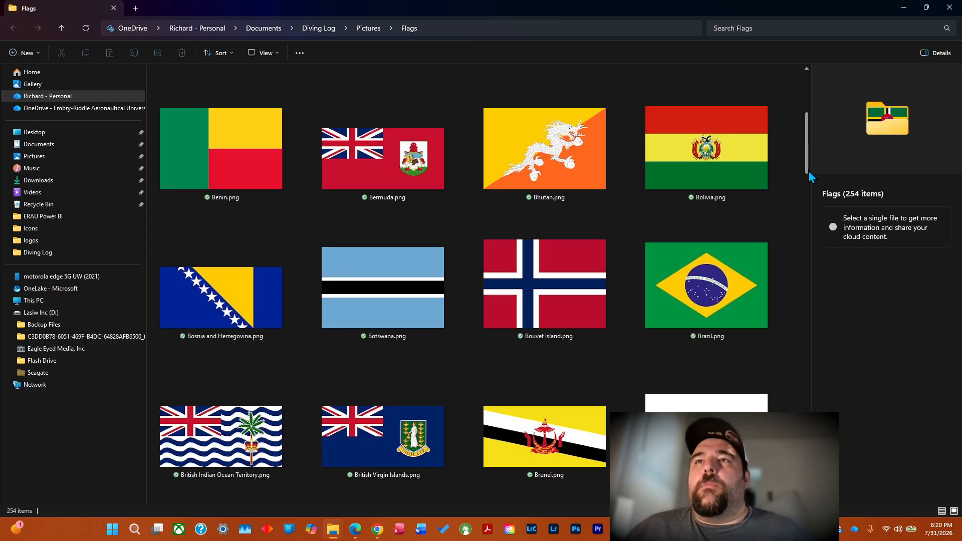
{"action": "scroll", "coordinate": [810, 213], "scroll_direction": "down", "scroll_amount": 5}
{"action": "left_click_drag", "start_coordinate": [812, 204], "coordinate": [805, 103]}
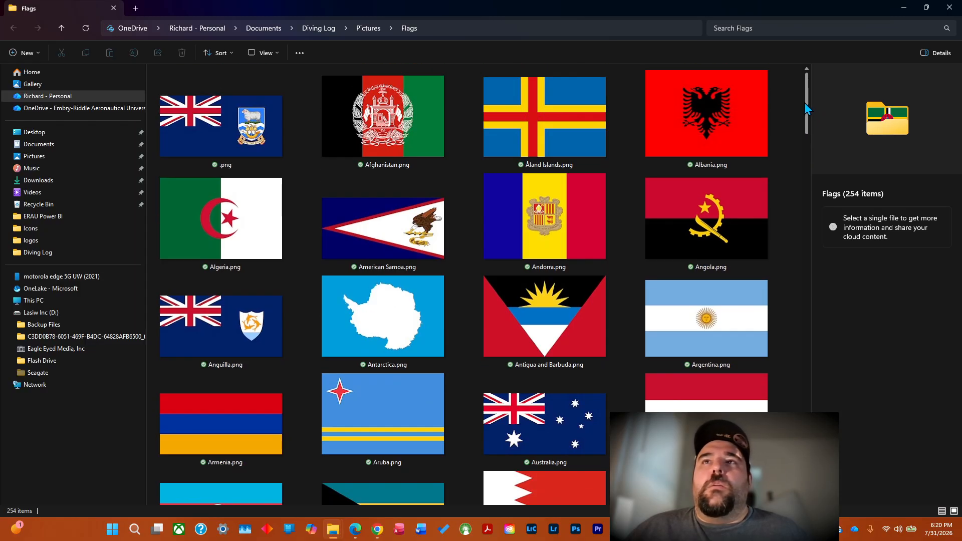
Try to rename the unnamed .png flag file to andorra.png in its properties, checking the country's spelling in the Excel list.
{"action": "left_click", "coordinate": [233, 162]}
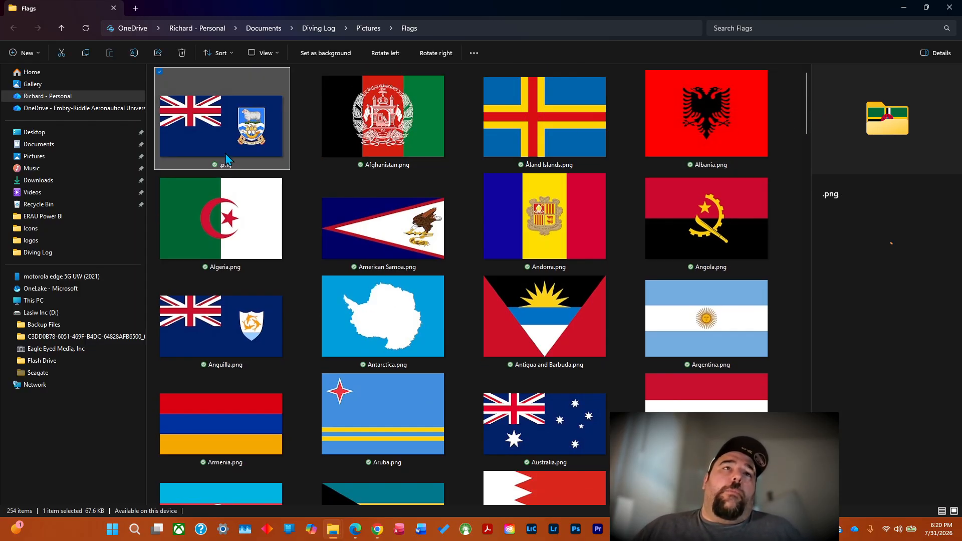
{"action": "right_click", "coordinate": [234, 153]}
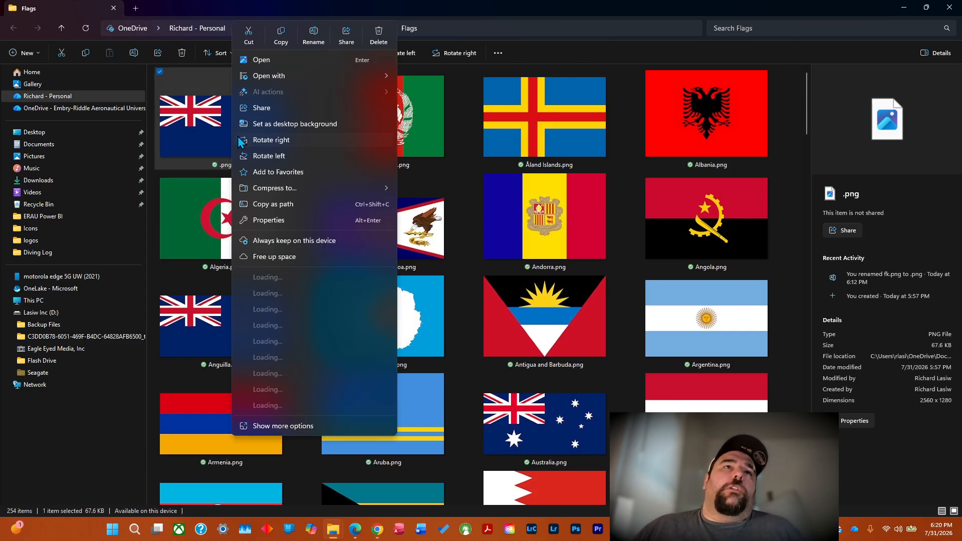
{"action": "left_click", "coordinate": [288, 220]}
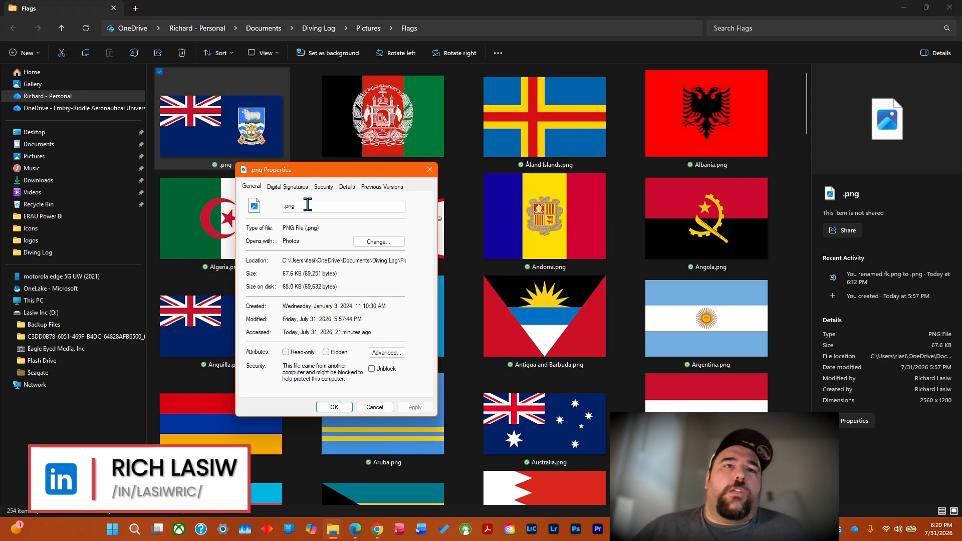
{"action": "left_click", "coordinate": [308, 206]}
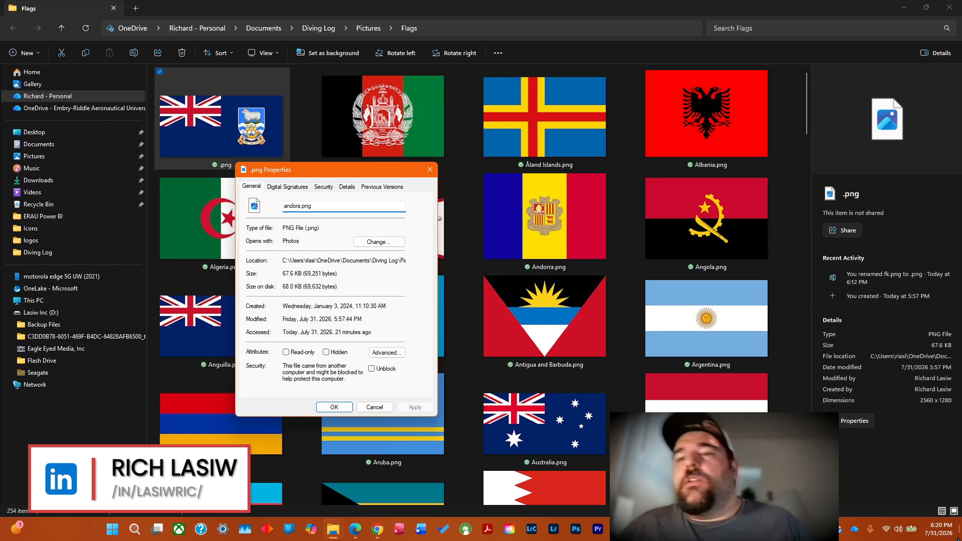
{"action": "key", "text": "alt+Tab"}
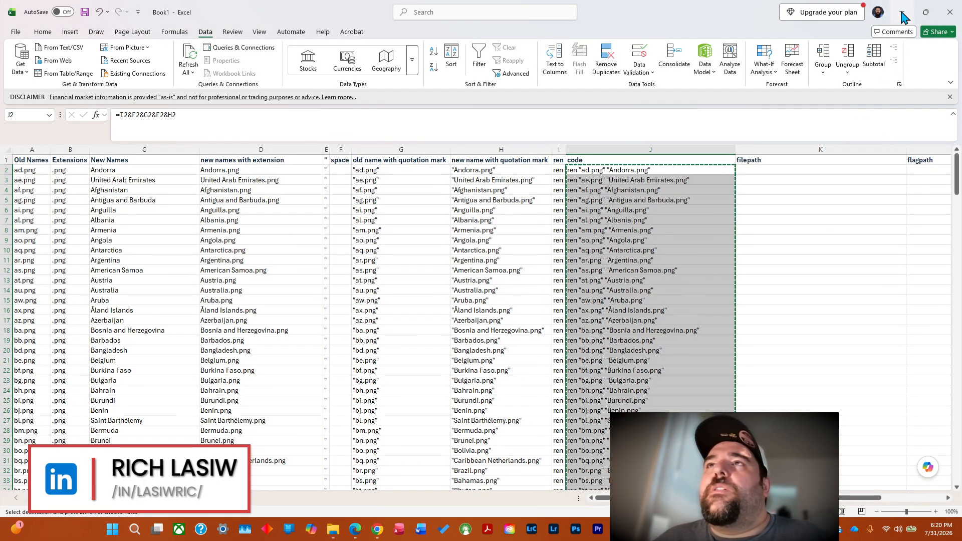
{"action": "key", "text": "alt+Tab"}
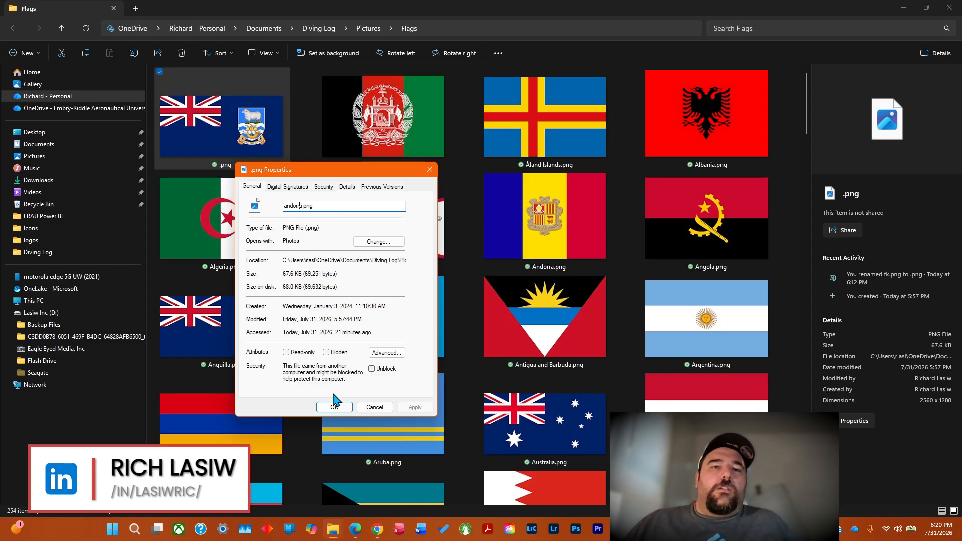
{"action": "left_click", "coordinate": [335, 406]}
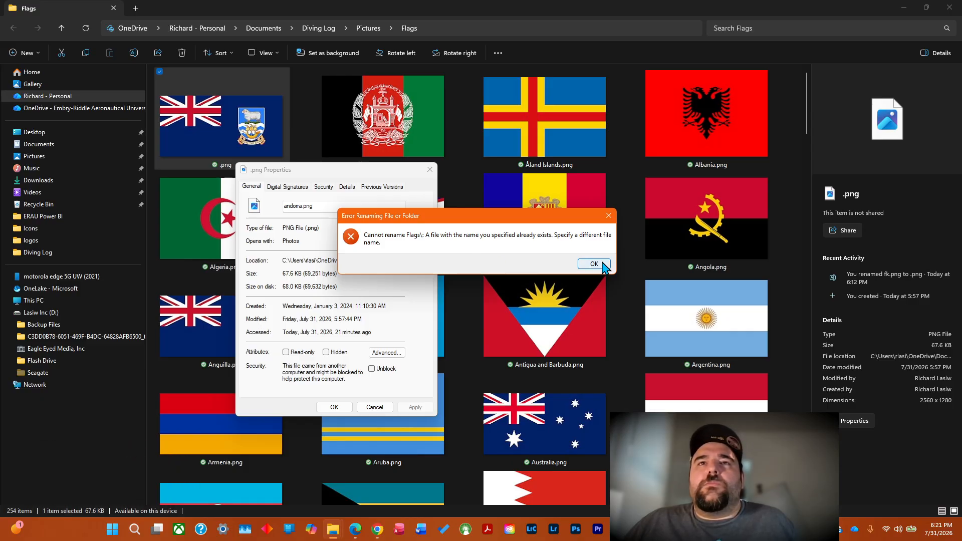
{"action": "left_click", "coordinate": [594, 264]}
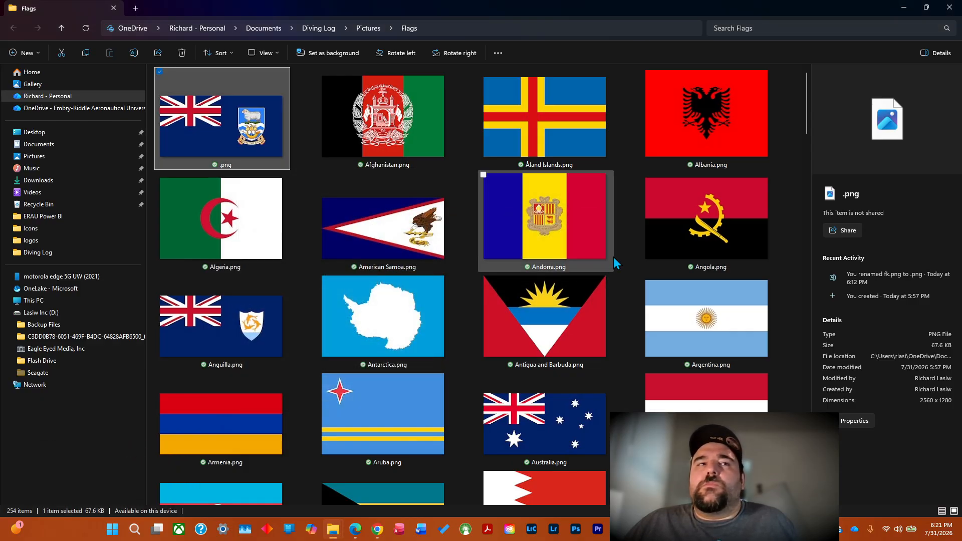
Go up to the Pictures folder, reopen the Flags folder, and check the first rows of renamed flag files.
{"action": "left_click", "coordinate": [375, 33]}
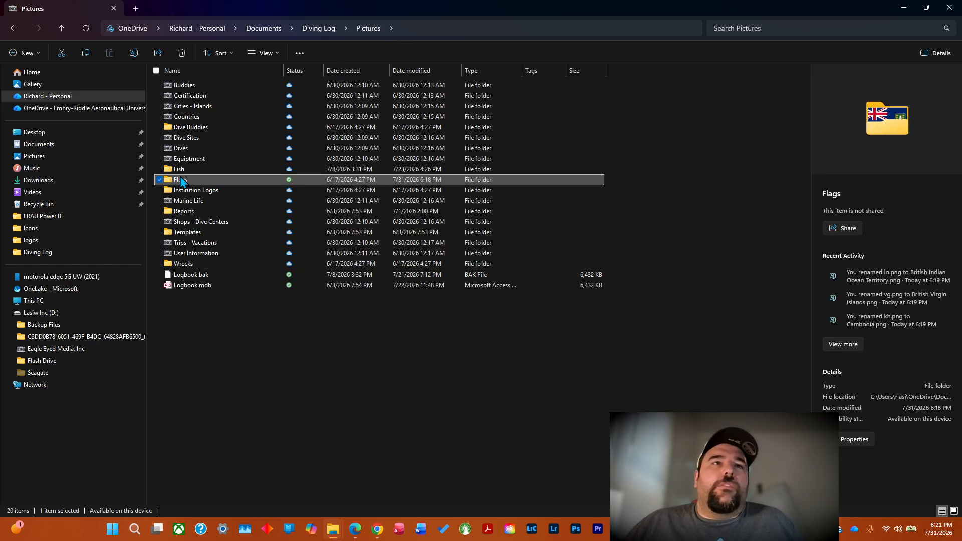
{"action": "double_click", "coordinate": [182, 180]}
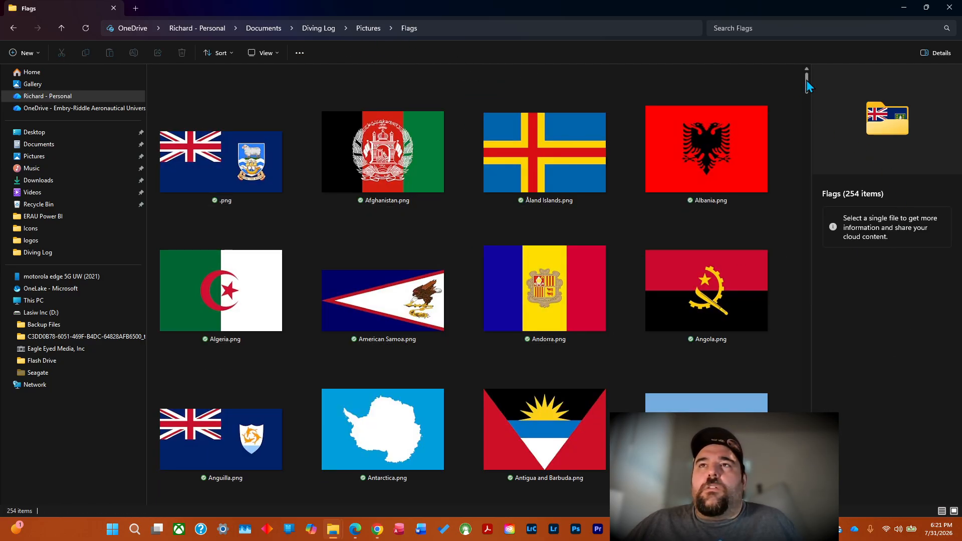
{"action": "left_click", "coordinate": [805, 97]}
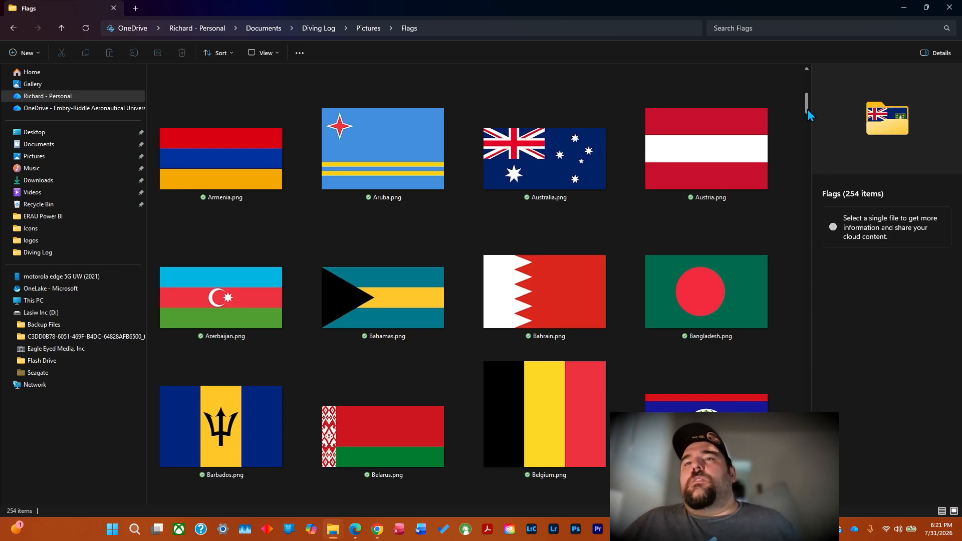
{"action": "left_click_drag", "start_coordinate": [807, 105], "coordinate": [819, 85]}
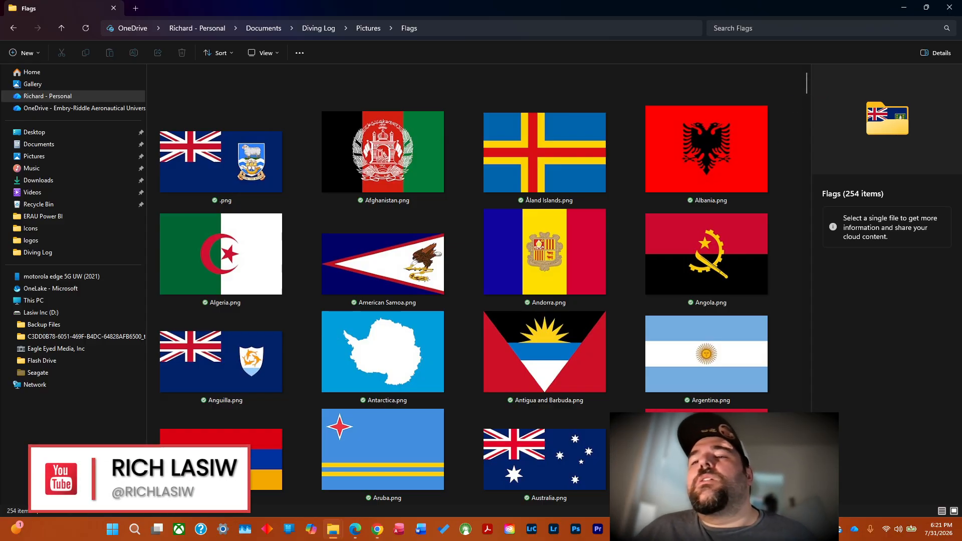
Review the rename commands in Excel's code column, minimize the workbook, and bring the Flags folder window back up.
{"action": "left_click", "coordinate": [731, 530]}
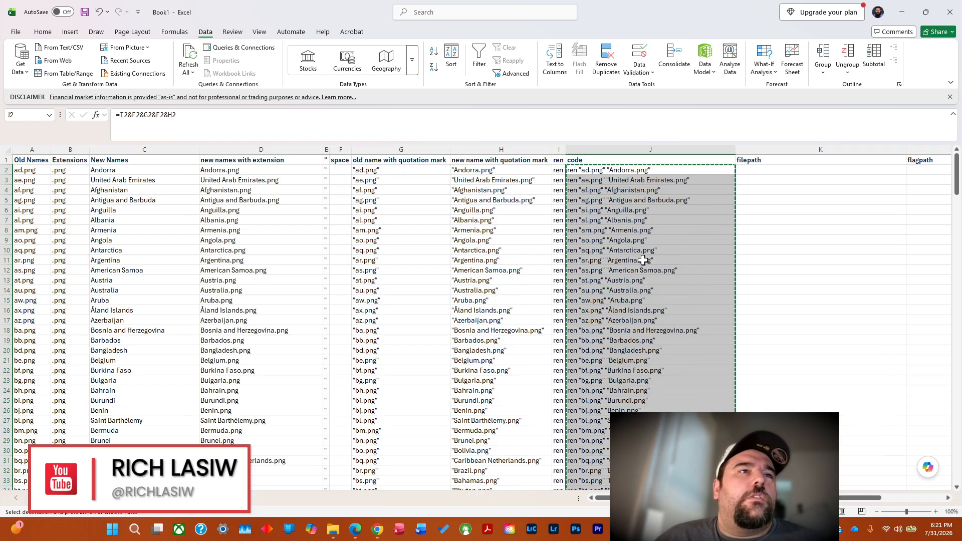
{"action": "left_click", "coordinate": [902, 11]}
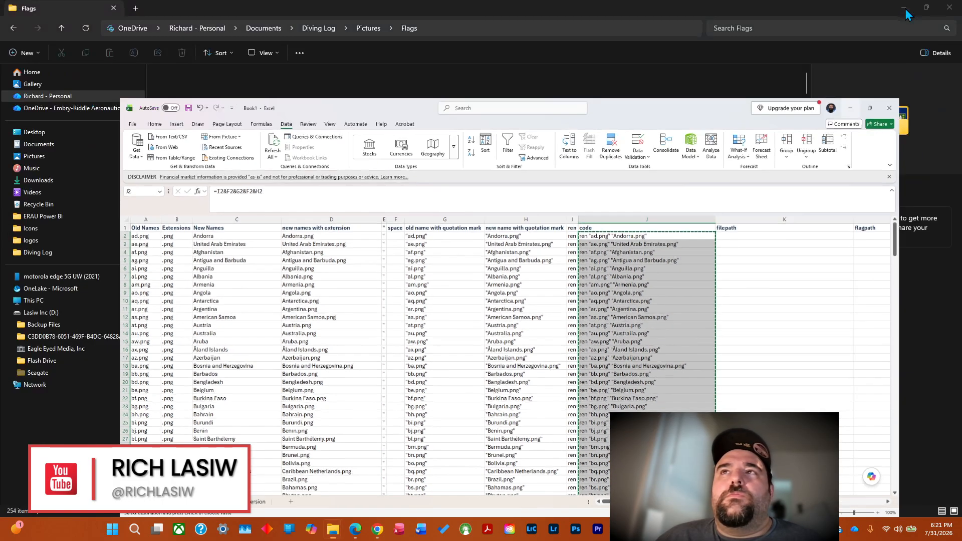
{"action": "left_click", "coordinate": [332, 529]}
{"action": "left_click", "coordinate": [375, 474]}
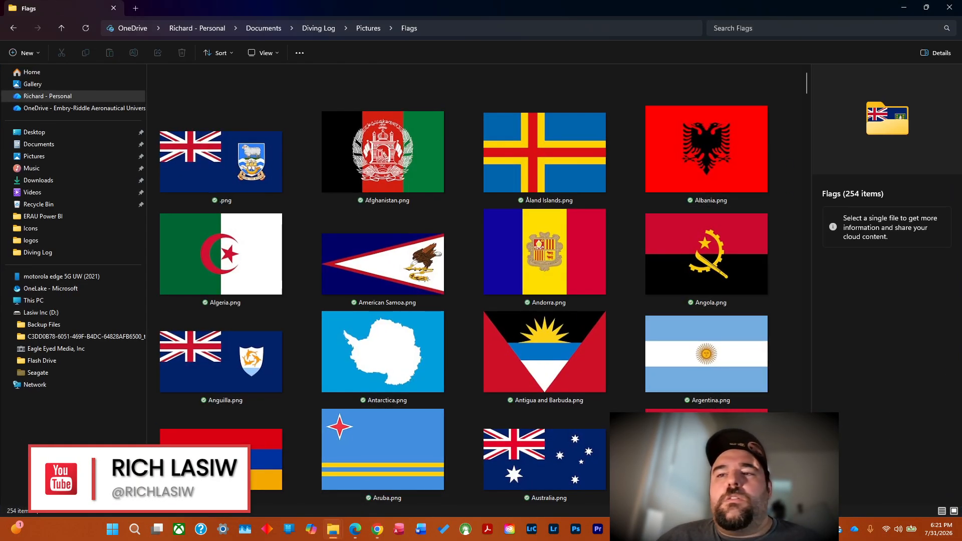
Examine the flag files beginning with A and B against their country names, returning to the unnamed .png file at the start.
{"action": "left_click_drag", "start_coordinate": [806, 79], "coordinate": [808, 80]}
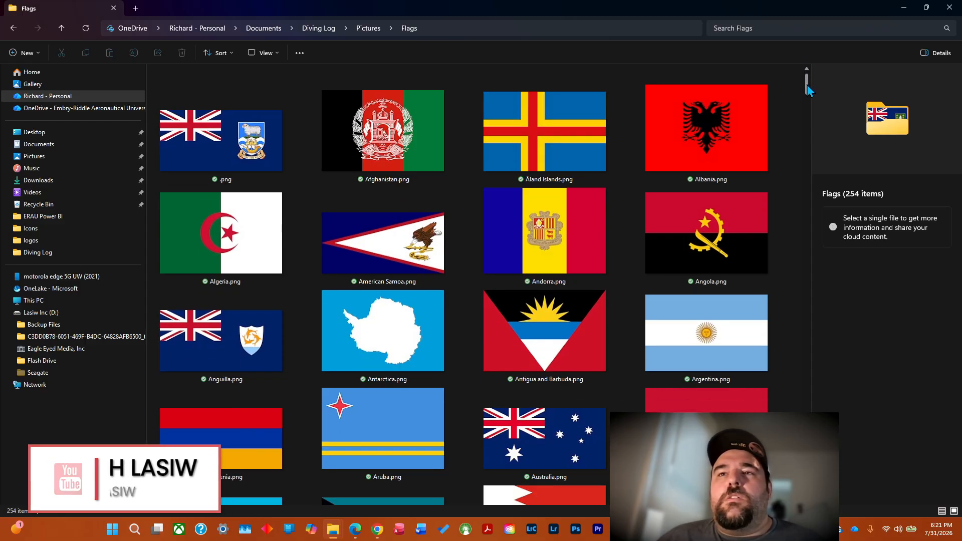
{"action": "scroll", "coordinate": [806, 85], "scroll_direction": "up", "scroll_amount": 1}
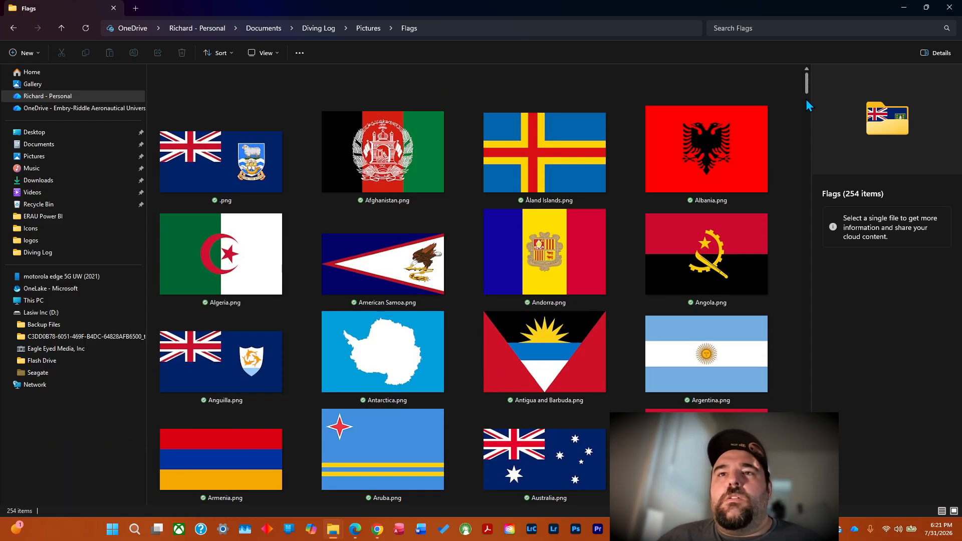
{"action": "left_click", "coordinate": [806, 99]}
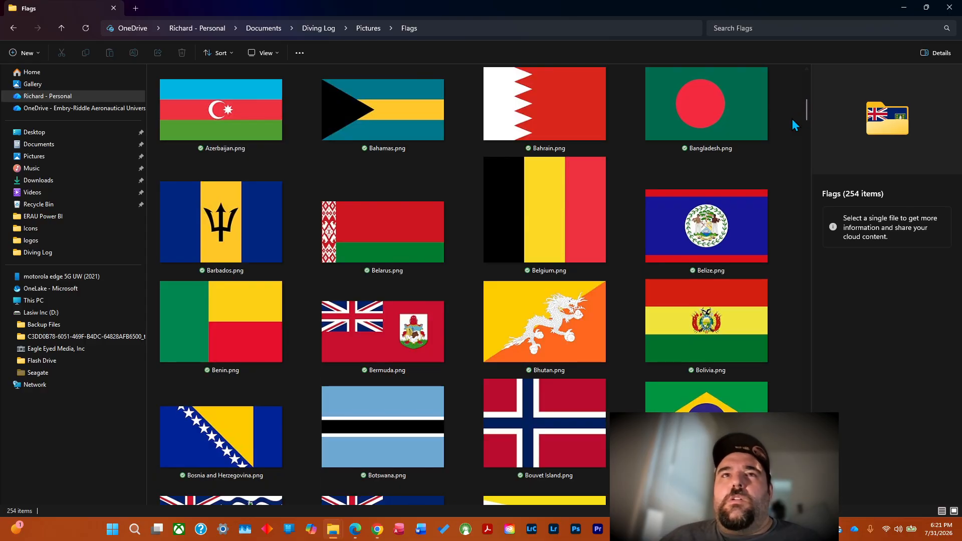
{"action": "left_click", "coordinate": [808, 69]}
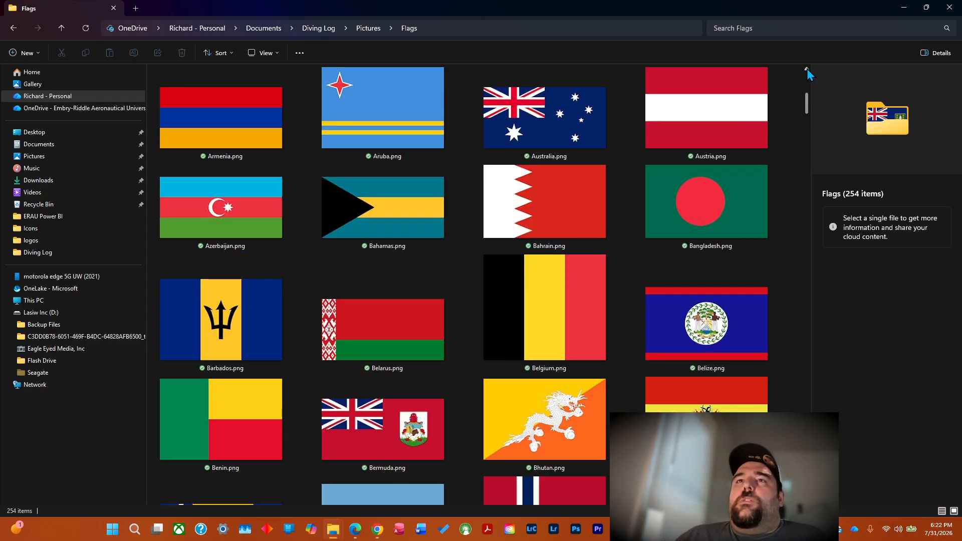
{"action": "left_click", "coordinate": [807, 68]}
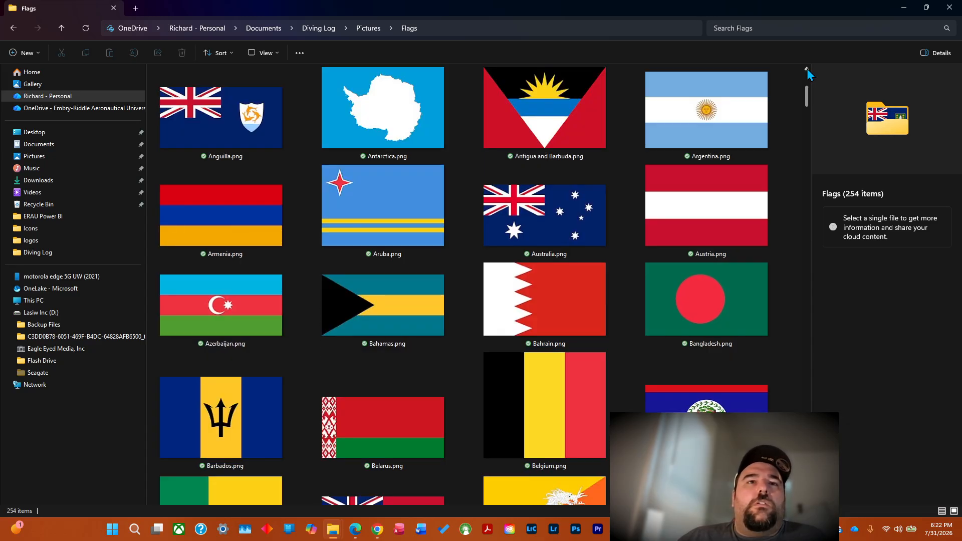
{"action": "left_click", "coordinate": [807, 69]}
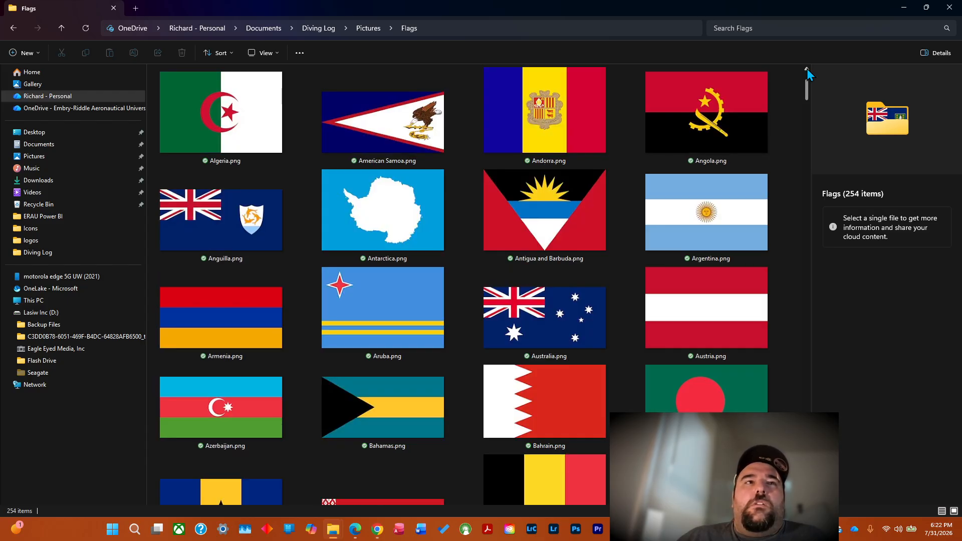
{"action": "left_click", "coordinate": [807, 68]}
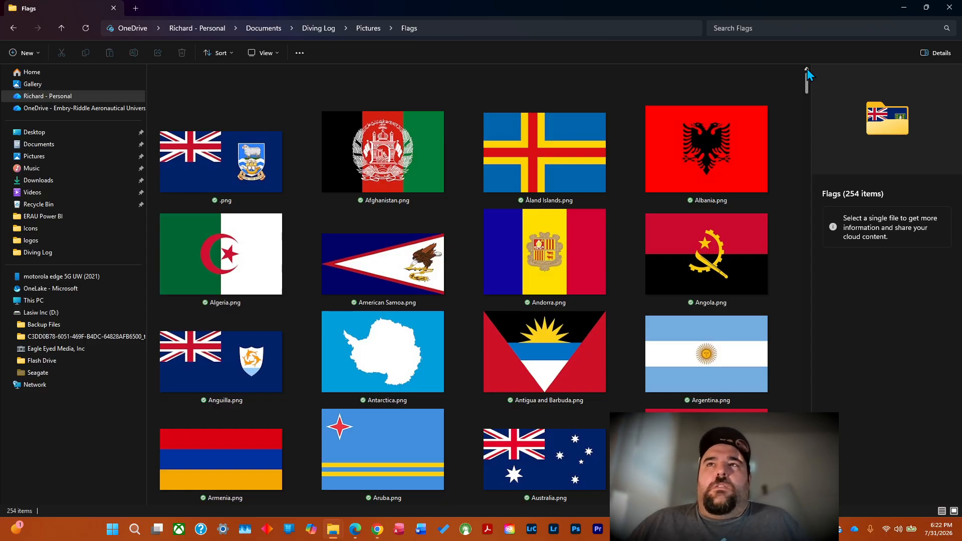
{"action": "mouse_move", "coordinate": [807, 83]}
{"action": "left_mouse_down"}
{"action": "mouse_move", "coordinate": [814, 101]}
{"action": "mouse_move", "coordinate": [815, 75]}
{"action": "left_mouse_up"}
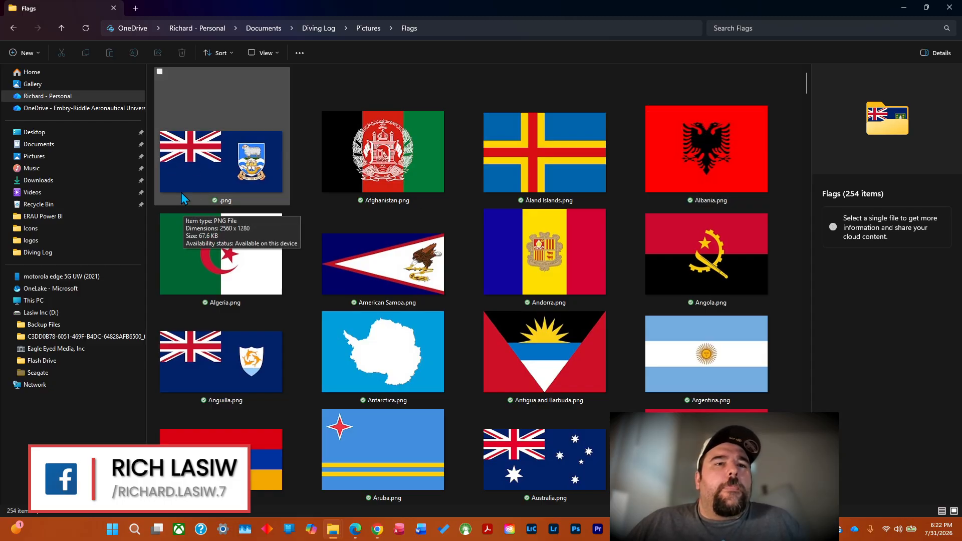
{"action": "mouse_move", "coordinate": [806, 89]}
{"action": "left_mouse_down"}
{"action": "mouse_move", "coordinate": [815, 151]}
{"action": "mouse_move", "coordinate": [811, 75]}
{"action": "left_mouse_up"}
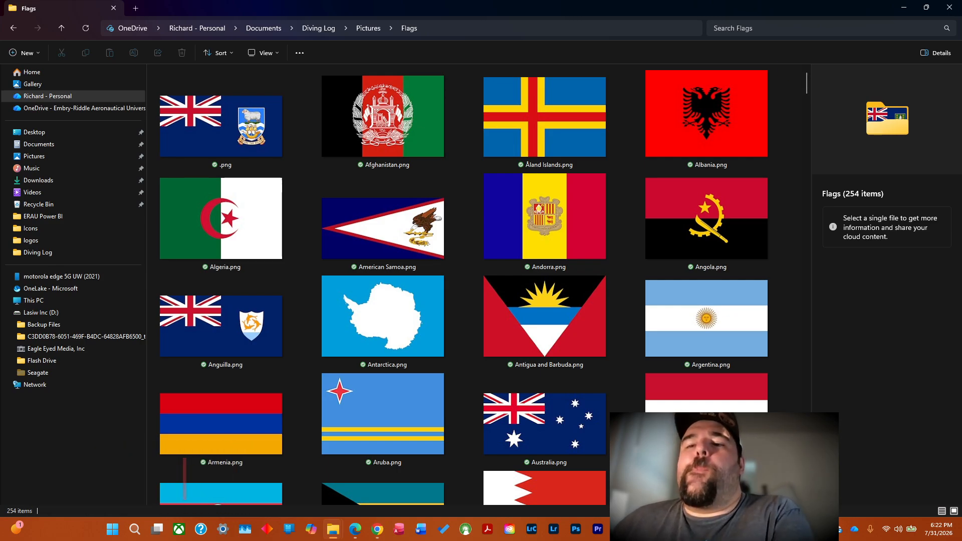
Switch to the Command Prompt window and examine the output of the earlier rename commands, moving the window lower over the Flags folder.
{"action": "key", "text": "alt+Tab"}
{"action": "key", "text": "alt+Tab"}
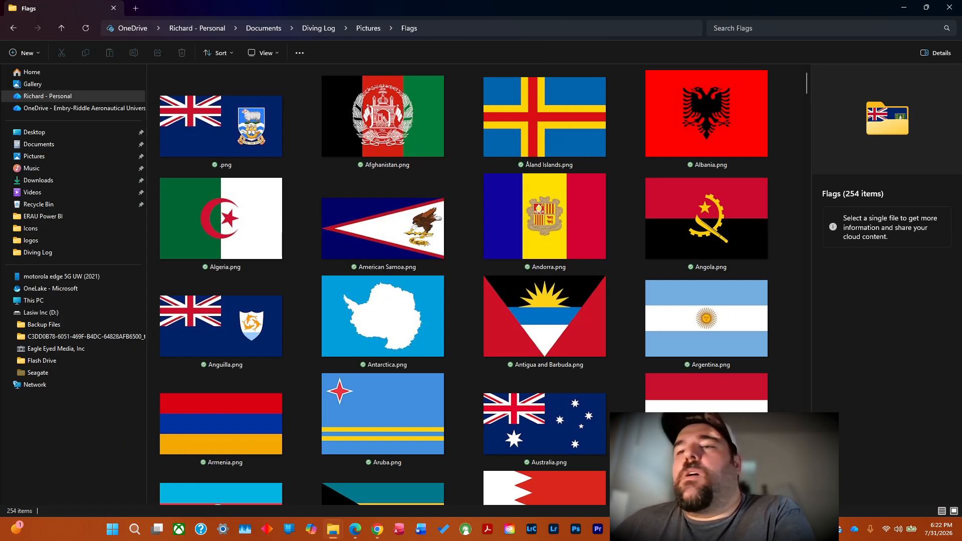
{"action": "key", "text": "alt+Tab"}
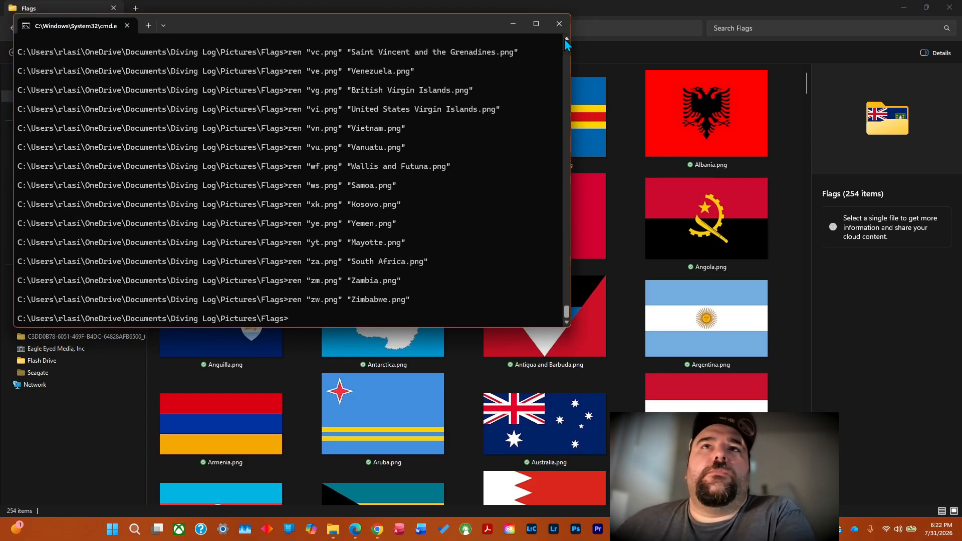
{"action": "left_click", "coordinate": [565, 39]}
{"action": "left_click", "coordinate": [566, 39]}
{"action": "left_click", "coordinate": [565, 39]}
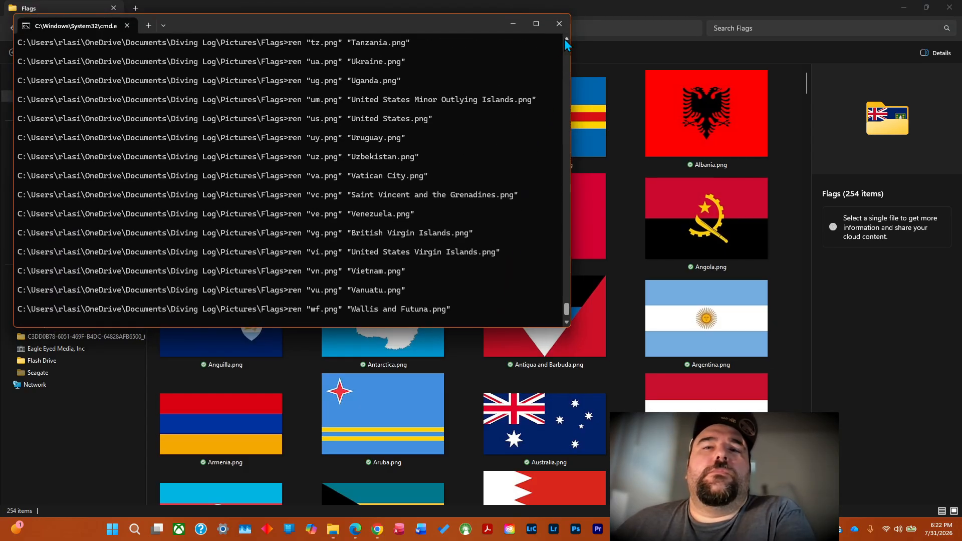
{"action": "left_click_drag", "start_coordinate": [563, 307], "coordinate": [568, 219]}
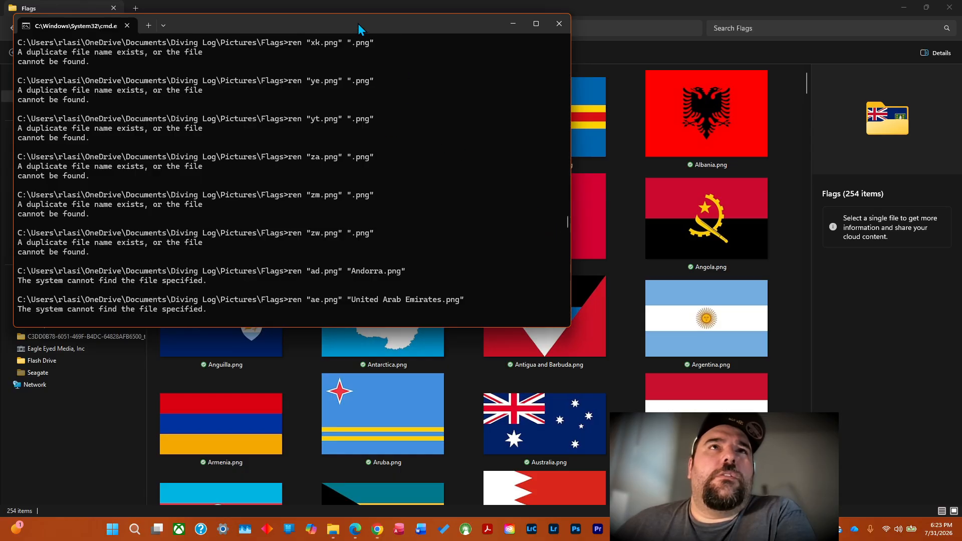
{"action": "left_click_drag", "start_coordinate": [358, 23], "coordinate": [391, 89]}
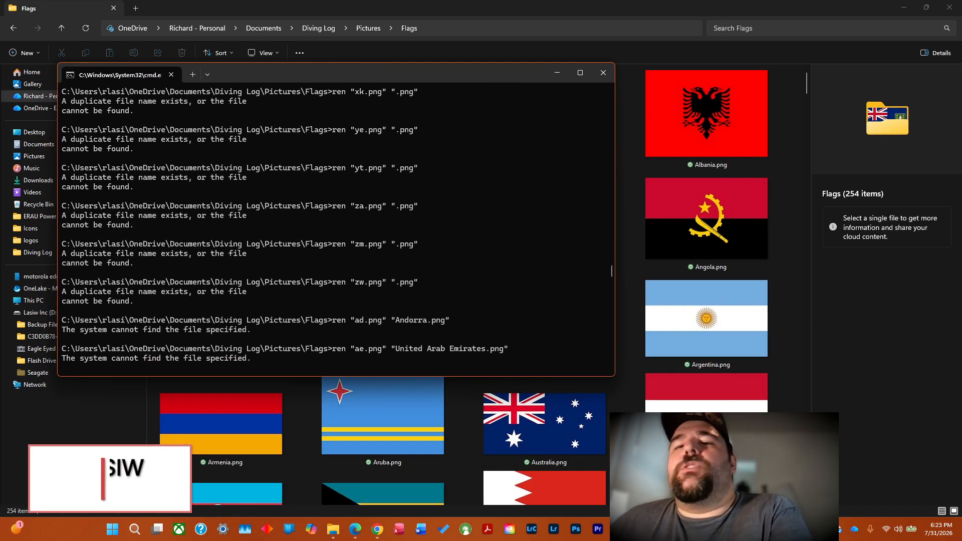
Return to the start of the Flags folder and open the unnamed .png flag in the image viewer to examine its emblem.
{"action": "left_click", "coordinate": [742, 529]}
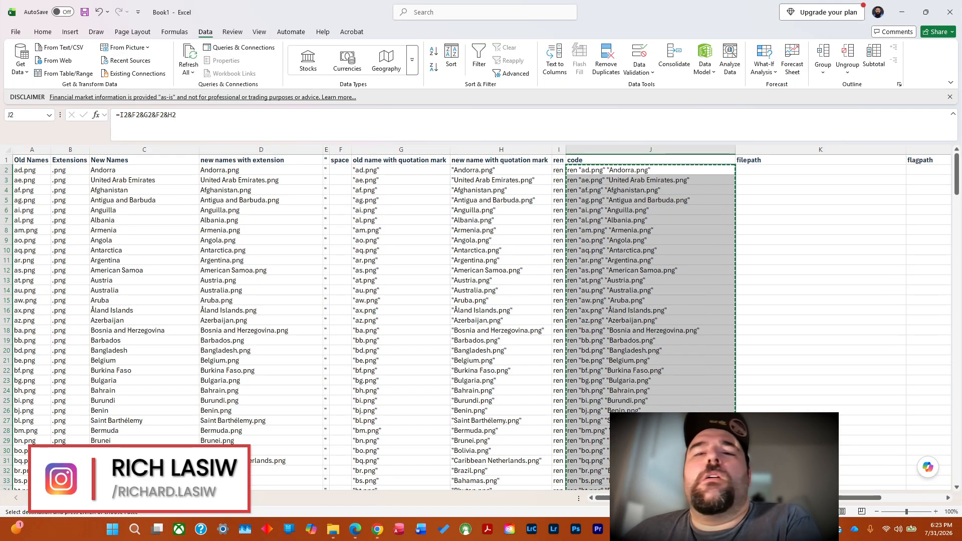
{"action": "left_click", "coordinate": [377, 529]}
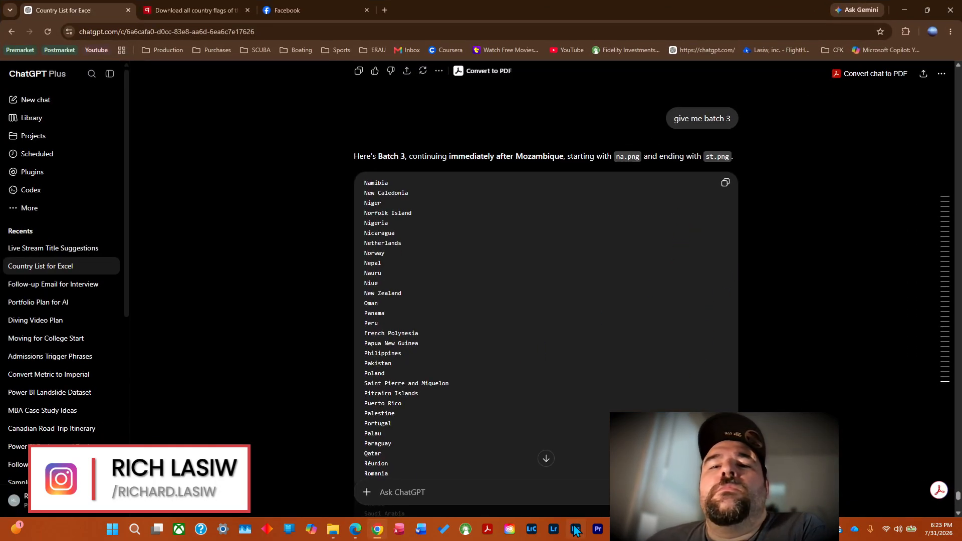
{"action": "mouse_move", "coordinate": [338, 538]}
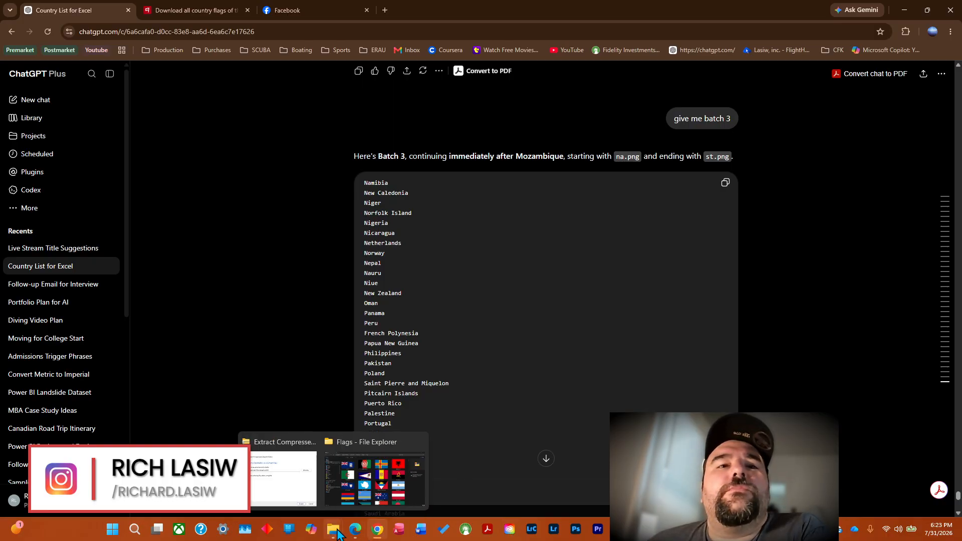
{"action": "left_click", "coordinate": [349, 490]}
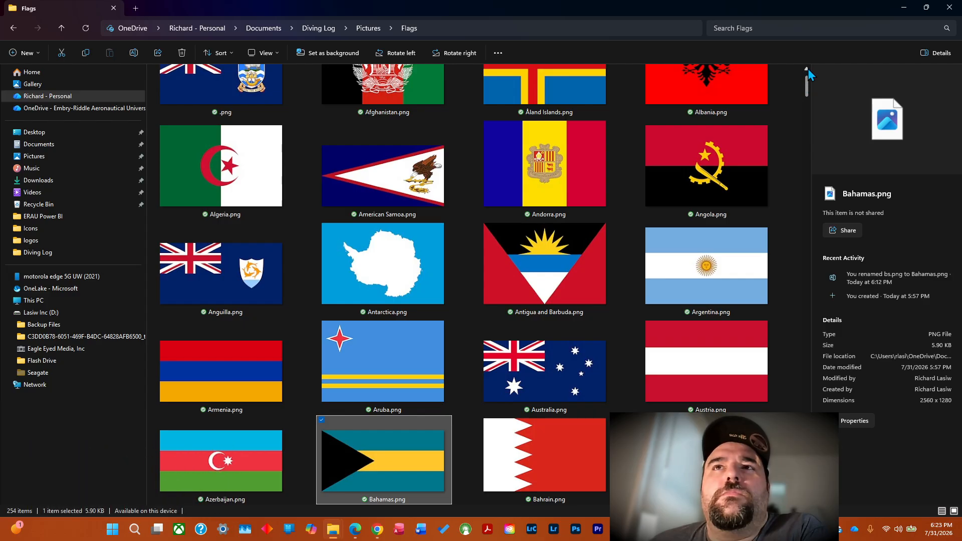
{"action": "left_click", "coordinate": [807, 70]}
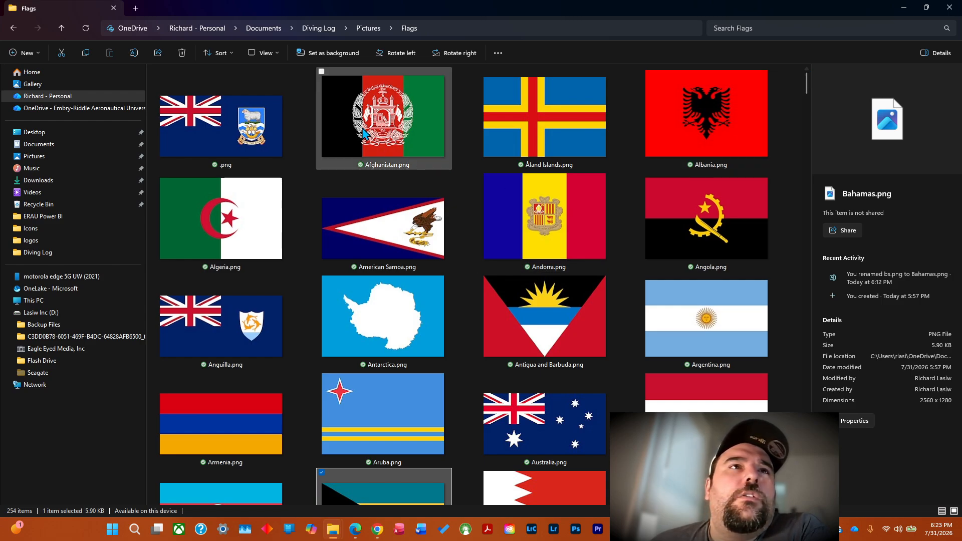
{"action": "left_click", "coordinate": [245, 140]}
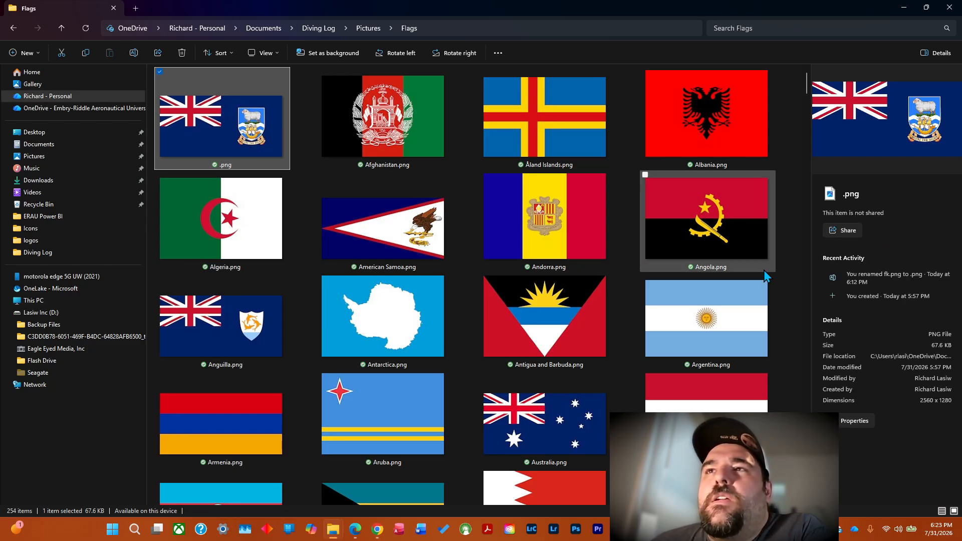
{"action": "double_click", "coordinate": [256, 142]}
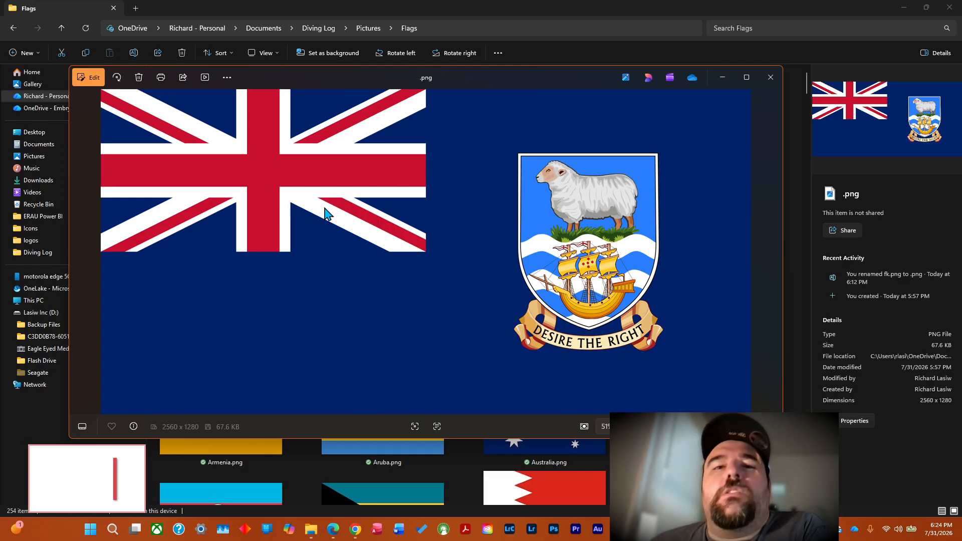
Switch to the ChatGPT country list chat and ask "what country has desire the right in the flag?".
{"action": "left_click", "coordinate": [356, 530]}
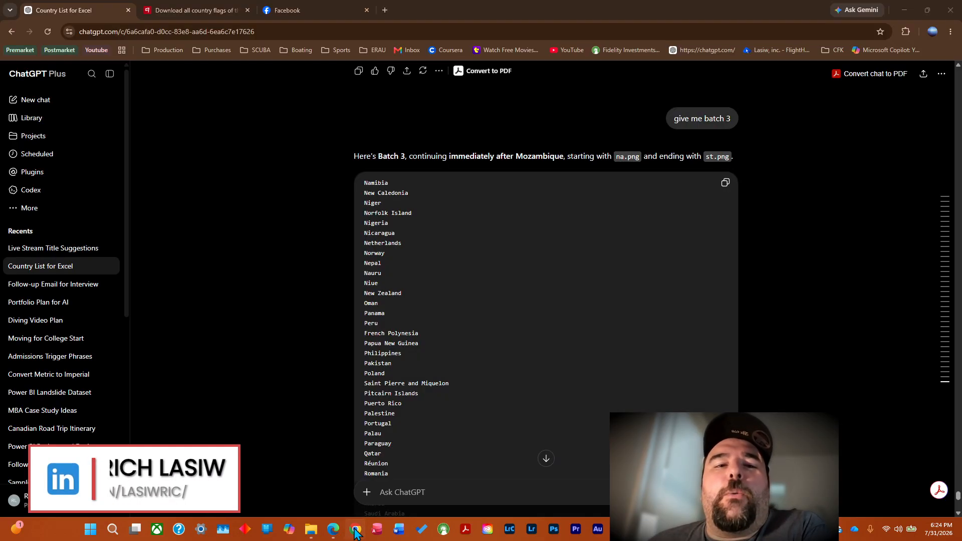
{"action": "left_click", "coordinate": [410, 496]}
{"action": "type", "text": "do"}
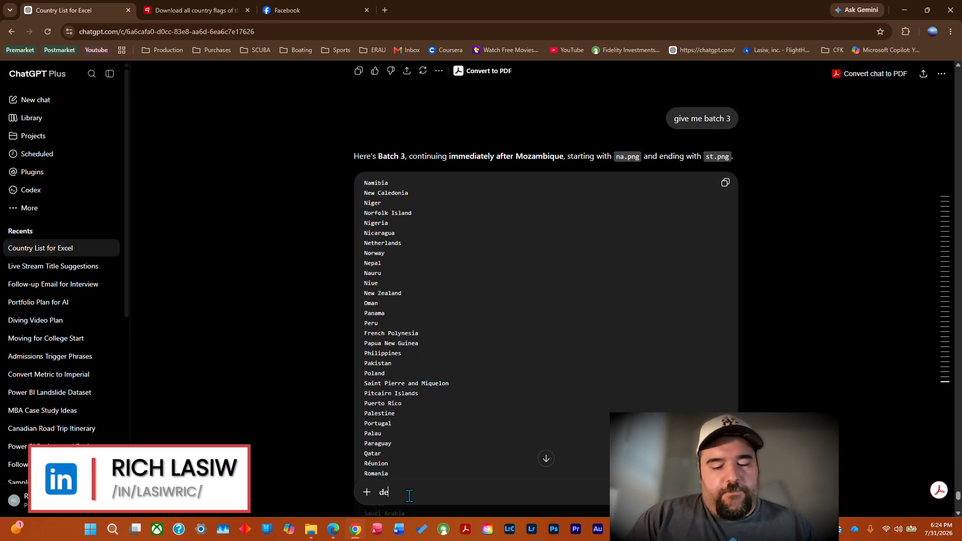
{"action": "key", "text": "BackSpace"}
{"action": "key", "text": "BackSpace"}
{"action": "type", "text": "what country has des"}
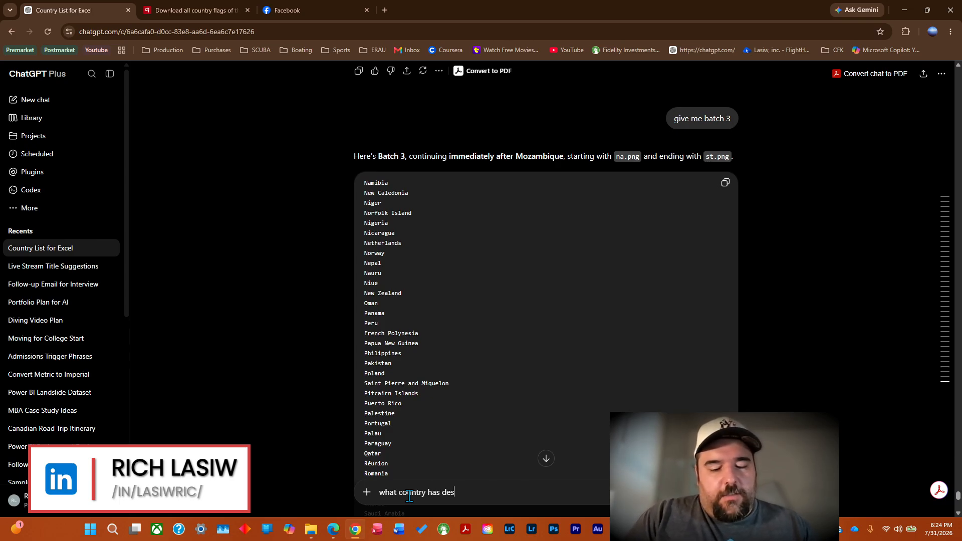
{"action": "type", "text": "ire the right "}
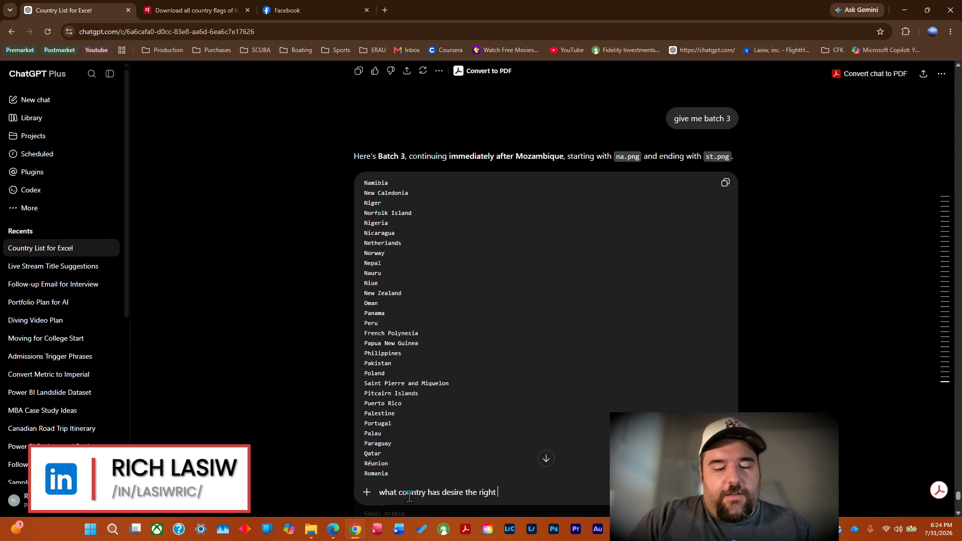
{"action": "type", "text": "in"}
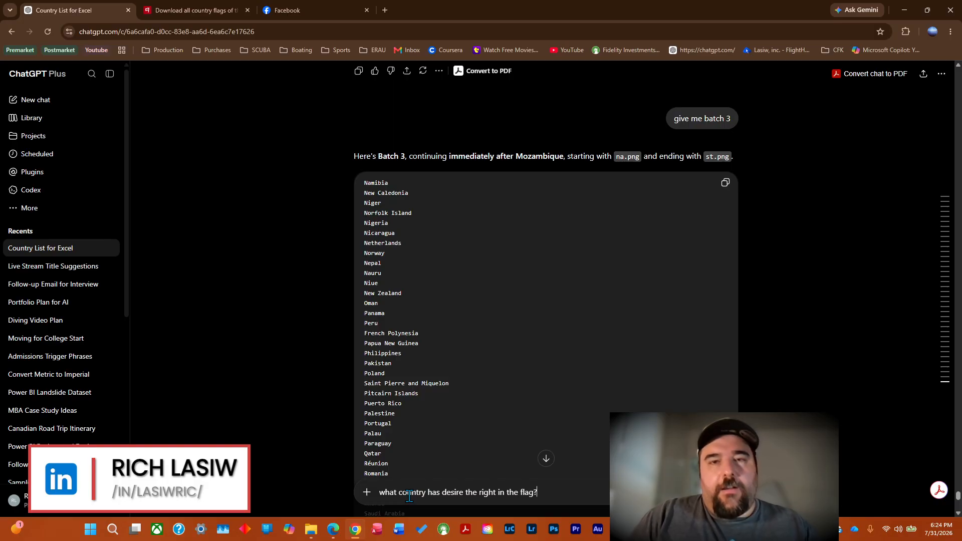
{"action": "key", "text": "Return"}
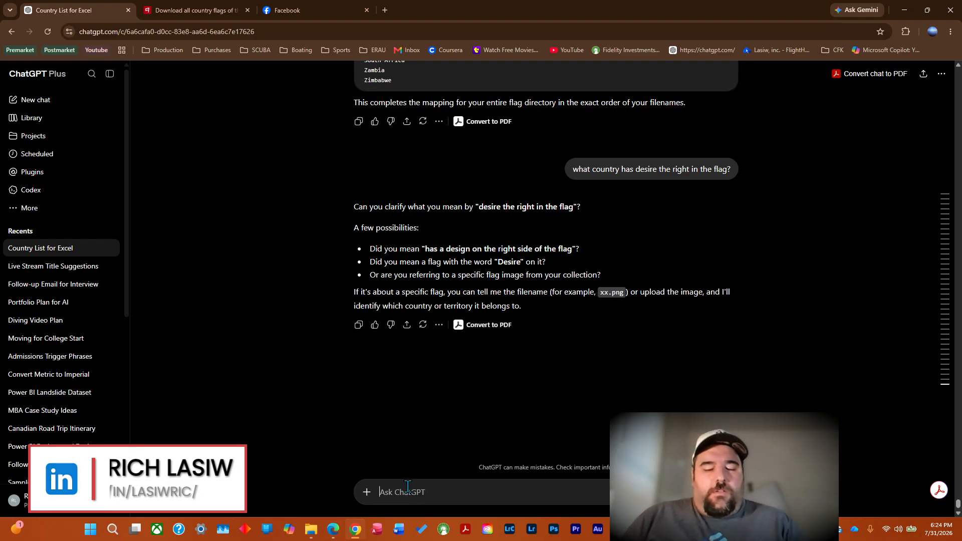
Describe the flag to ChatGPT: "it has the british flag in the left corner and a sheep with a motto saying desire the right".
{"action": "type", "text": "it has"}
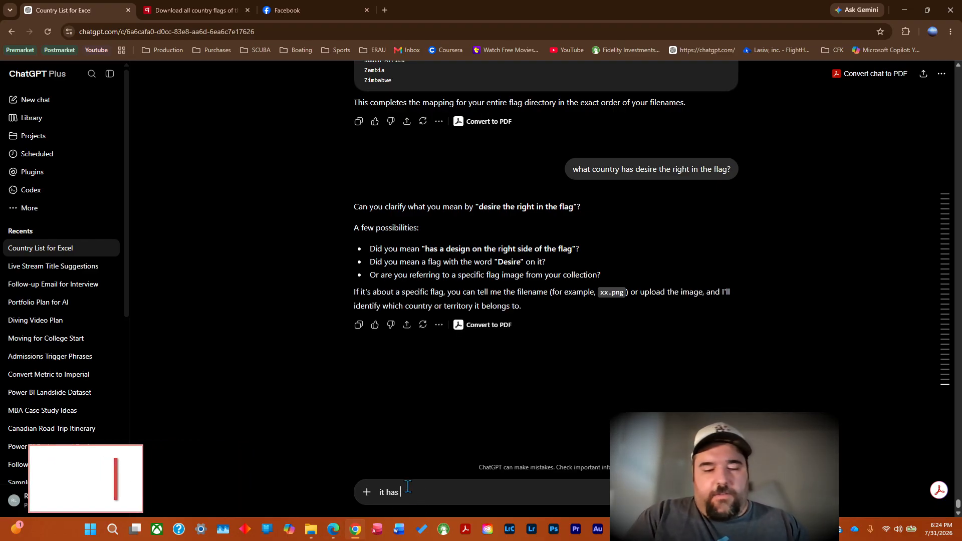
{"action": "type", "text": " the"}
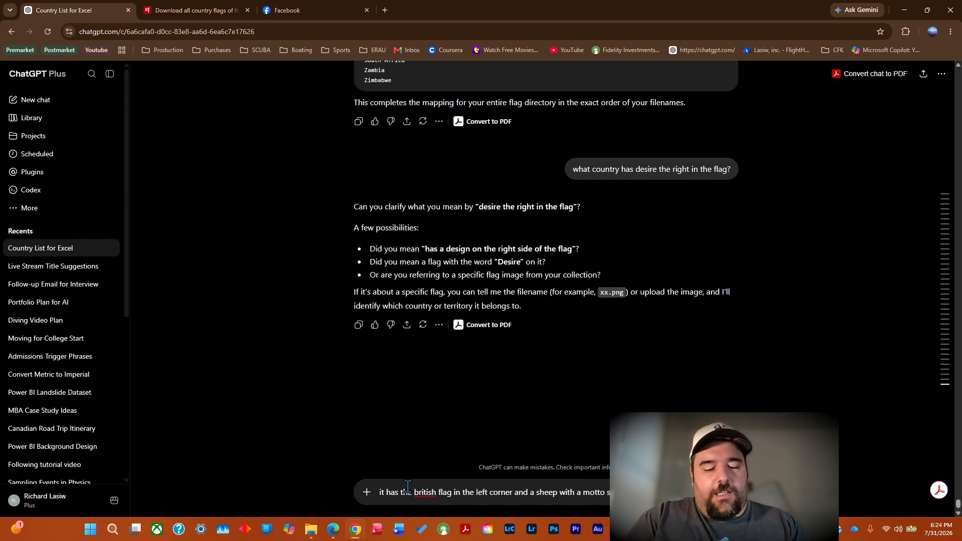
{"action": "type", "text": "desire"}
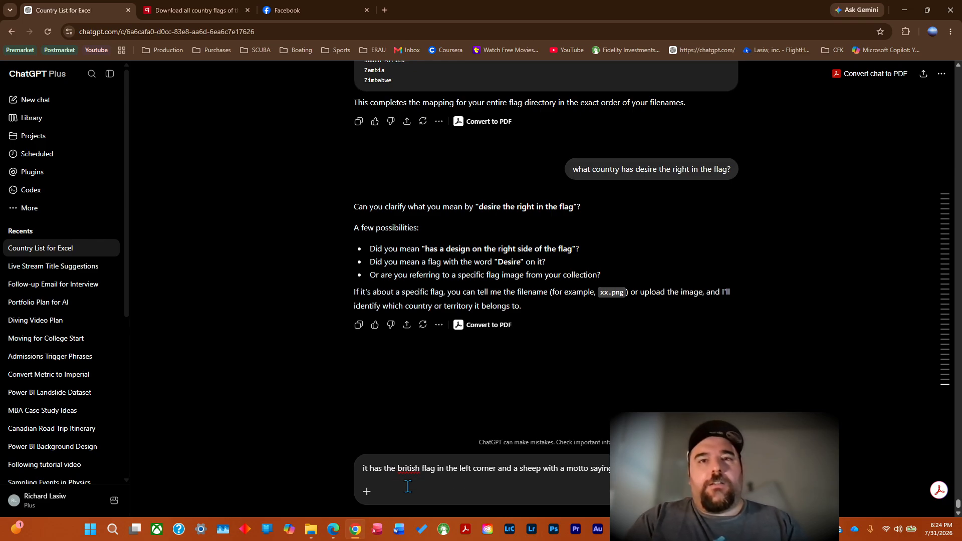
{"action": "key", "text": "Return"}
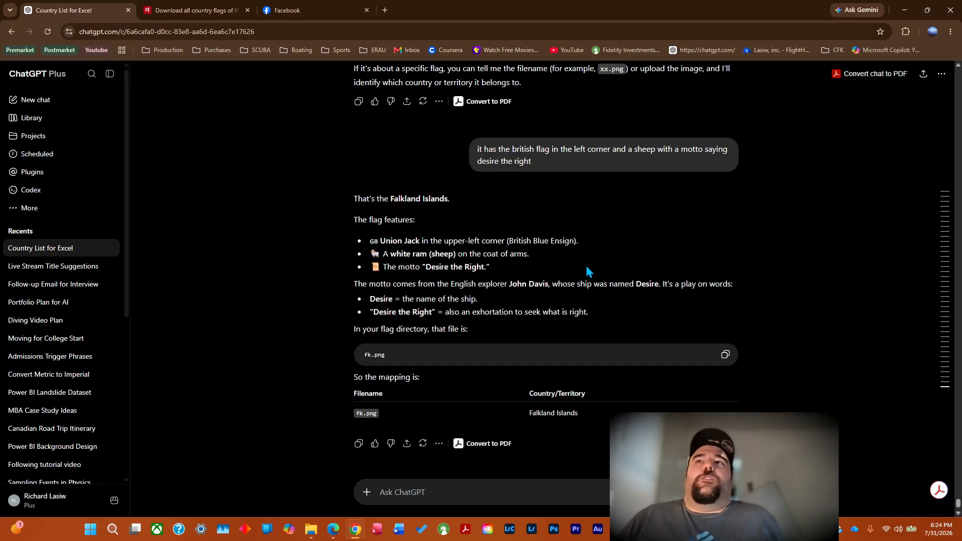
Minimize the browser, close the flag image, and check the Flags folder for Falkland Islands among the files beginning with F.
{"action": "right_click", "coordinate": [653, 276]}
{"action": "left_click", "coordinate": [905, 11]}
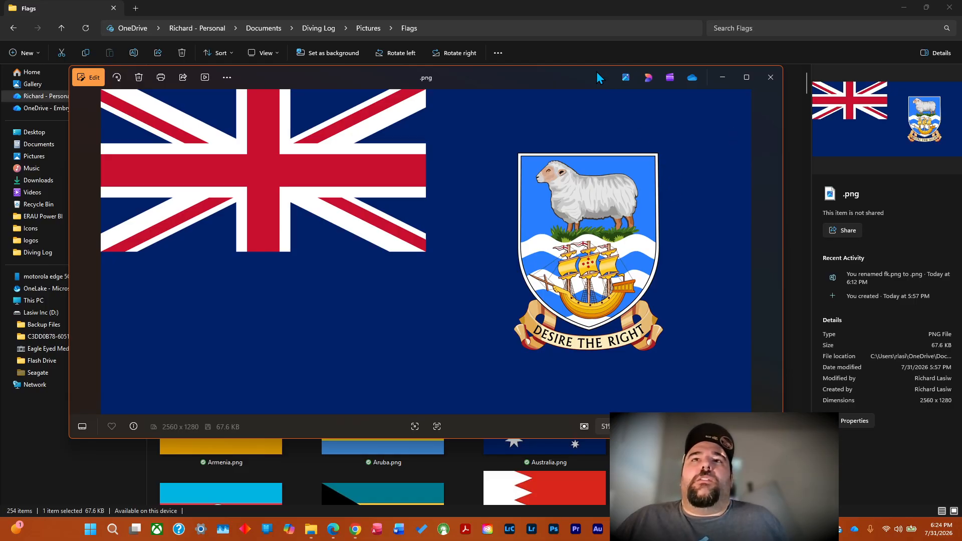
{"action": "left_click", "coordinate": [770, 81]}
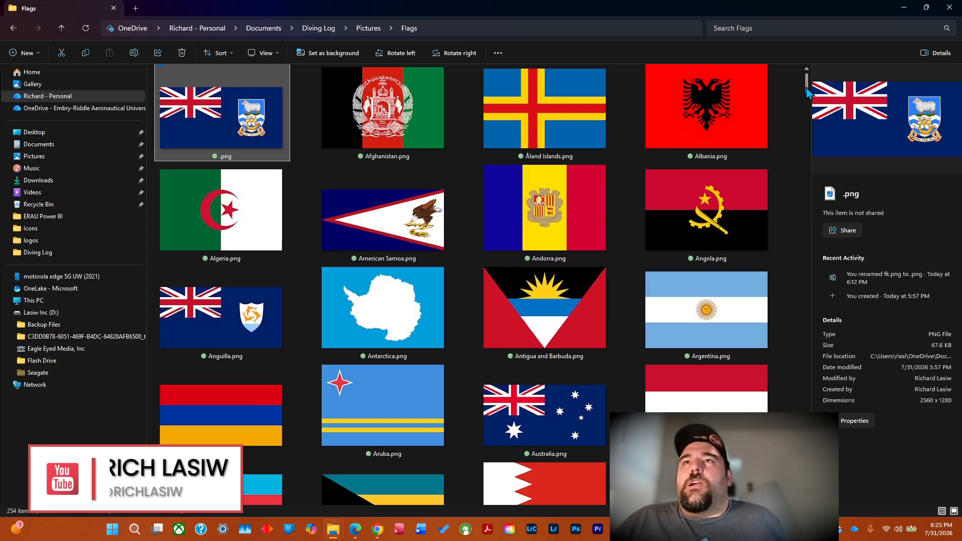
{"action": "left_click_drag", "start_coordinate": [806, 86], "coordinate": [819, 202]}
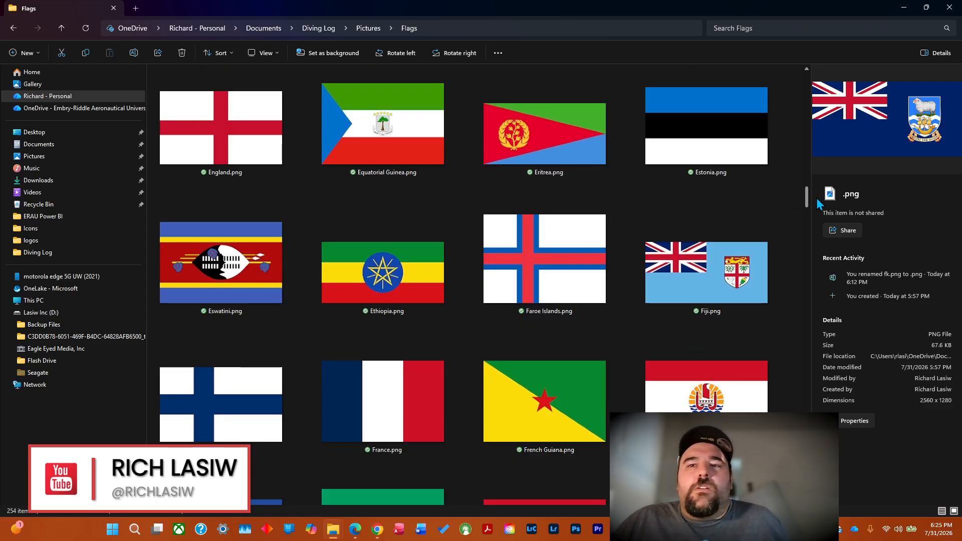
{"action": "left_click_drag", "start_coordinate": [818, 203], "coordinate": [823, 213]}
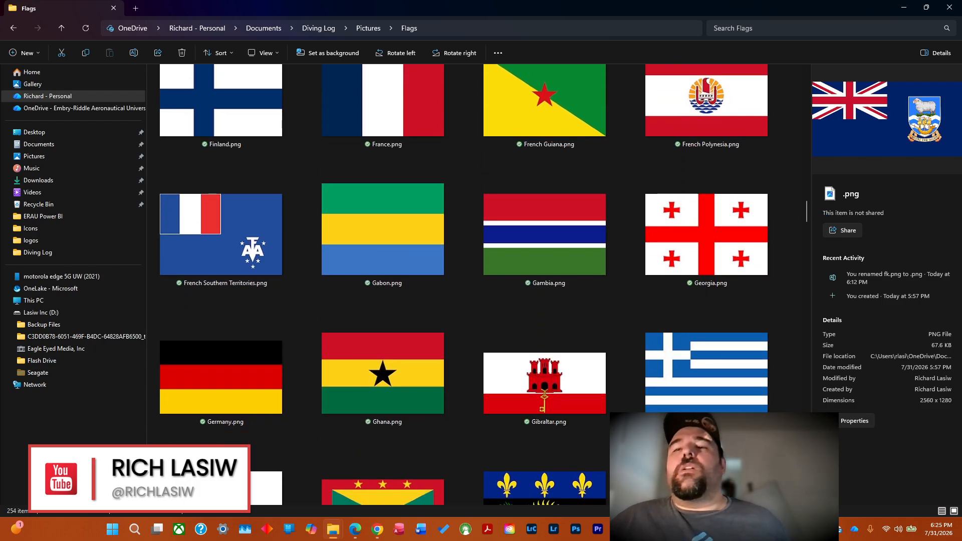
Switch to the Excel workbook and locate the fk.png rename command for Falkland Islands in the code column.
{"action": "key", "text": "alt+Tab"}
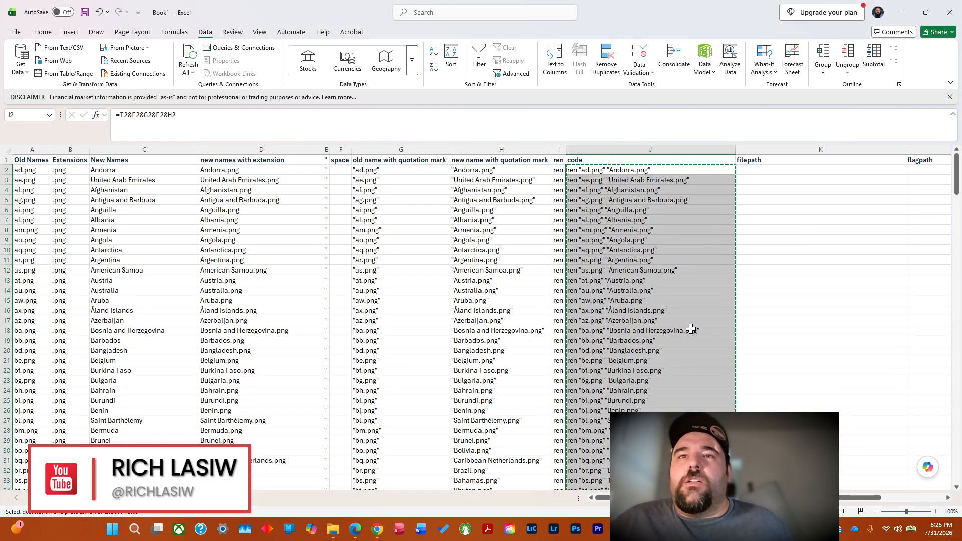
{"action": "key", "text": "Down"}
{"action": "key", "text": "Down"}
{"action": "key", "text": "Down"}
{"action": "key", "text": "Down"}
{"action": "key", "text": "Down"}
{"action": "key", "text": "Down"}
{"action": "key", "text": "Down"}
{"action": "key", "text": "Down"}
{"action": "key", "text": "Down"}
{"action": "key", "text": "Down"}
{"action": "key", "text": "Down"}
{"action": "key", "text": "Down"}
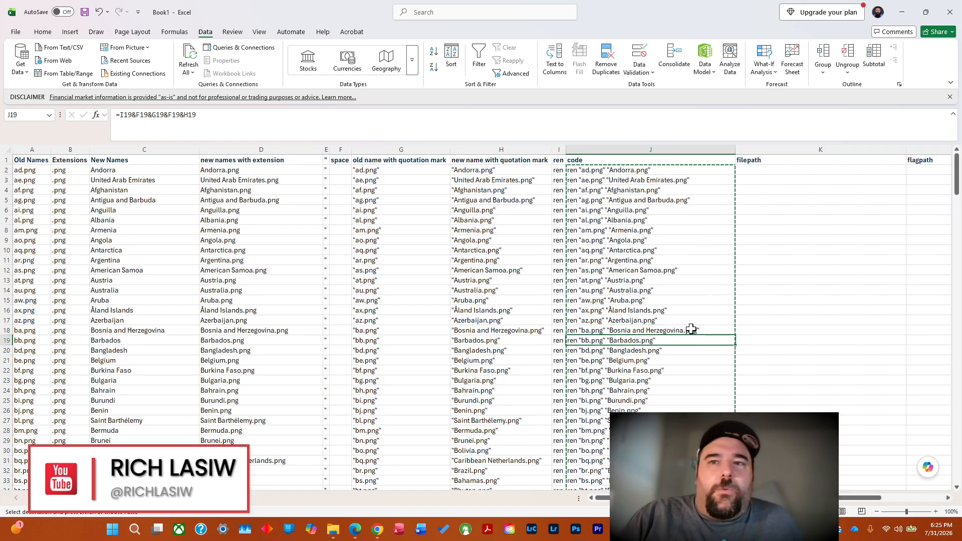
{"action": "key", "text": "Down"}
{"action": "key", "text": "Down"}
{"action": "key", "text": "Down"}
{"action": "key", "text": "Down"}
{"action": "key", "text": "Down"}
{"action": "key", "text": "Down"}
{"action": "key", "text": "Down"}
{"action": "key", "text": "Down"}
{"action": "key", "text": "Down"}
{"action": "key", "text": "Down"}
{"action": "key", "text": "Down"}
{"action": "key", "text": "Down"}
{"action": "key", "text": "Down"}
{"action": "key", "text": "Down"}
{"action": "key", "text": "Down"}
{"action": "key", "text": "Down"}
{"action": "key", "text": "Down"}
{"action": "key", "text": "Down"}
{"action": "key", "text": "Down"}
{"action": "key", "text": "Down"}
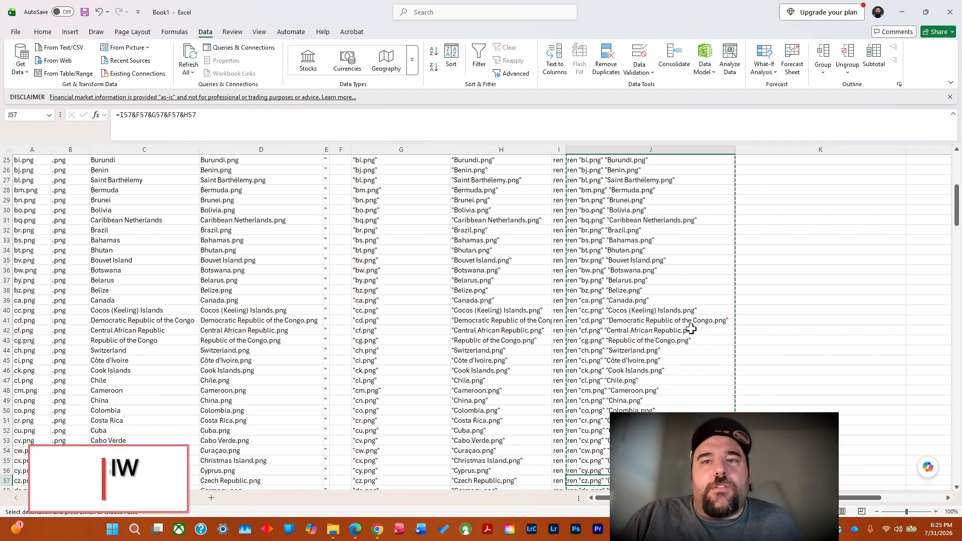
{"action": "key", "text": "Down"}
{"action": "key", "text": "Down"}
{"action": "key", "text": "Down"}
{"action": "key", "text": "Down"}
{"action": "key", "text": "Down"}
{"action": "key", "text": "Down"}
{"action": "key", "text": "Down"}
{"action": "key", "text": "Down"}
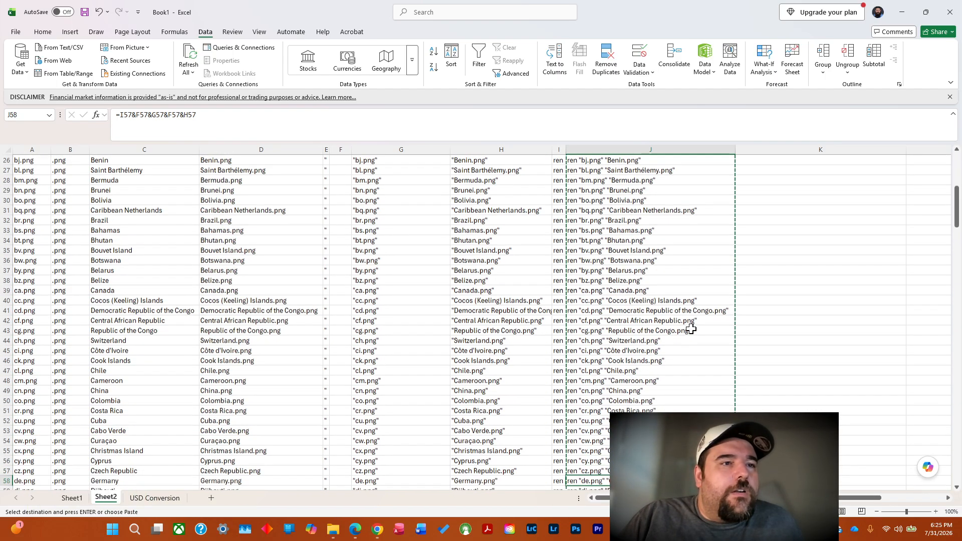
{"action": "key", "text": "Down"}
{"action": "key", "text": "Down"}
{"action": "key", "text": "Down"}
{"action": "key", "text": "Down"}
{"action": "key", "text": "Down"}
{"action": "key", "text": "Down"}
{"action": "key", "text": "Down"}
{"action": "key", "text": "Down"}
{"action": "key", "text": "Down"}
{"action": "key", "text": "Down"}
{"action": "key", "text": "Down"}
{"action": "key", "text": "Down"}
{"action": "key", "text": "Down"}
{"action": "key", "text": "Down"}
{"action": "key", "text": "Down"}
{"action": "key", "text": "Down"}
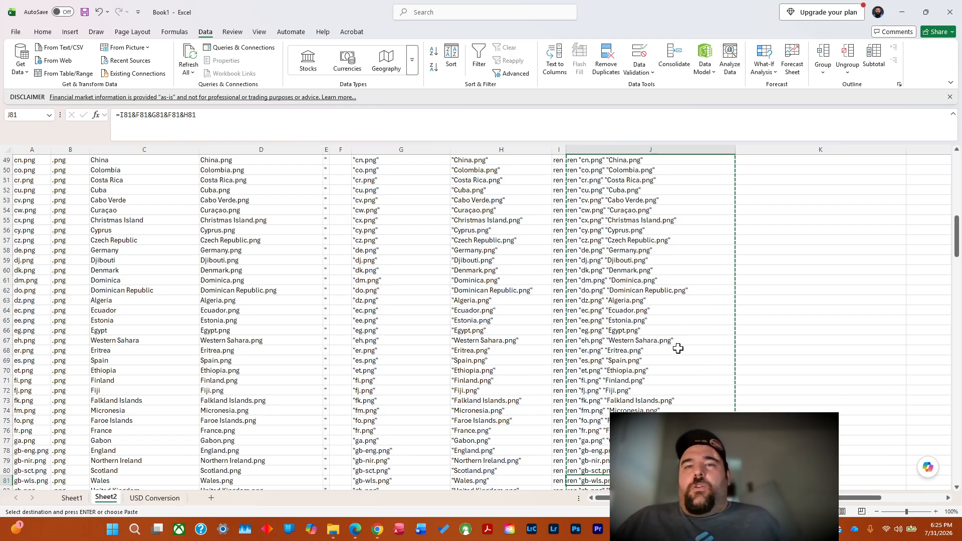
{"action": "left_click", "coordinate": [585, 401]}
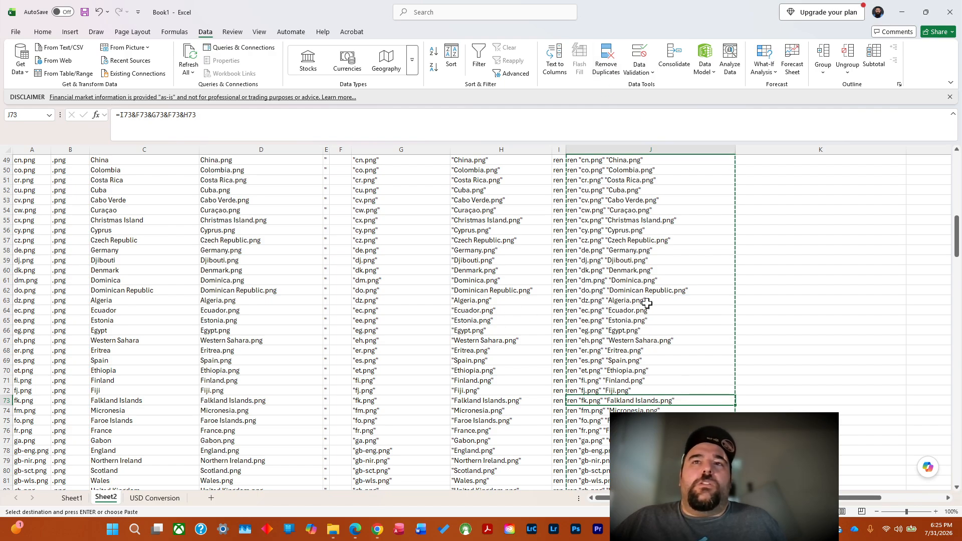
Return to the Flags folder and open the properties of the unnamed .png flag at the start of the list.
{"action": "left_click", "coordinate": [902, 9]}
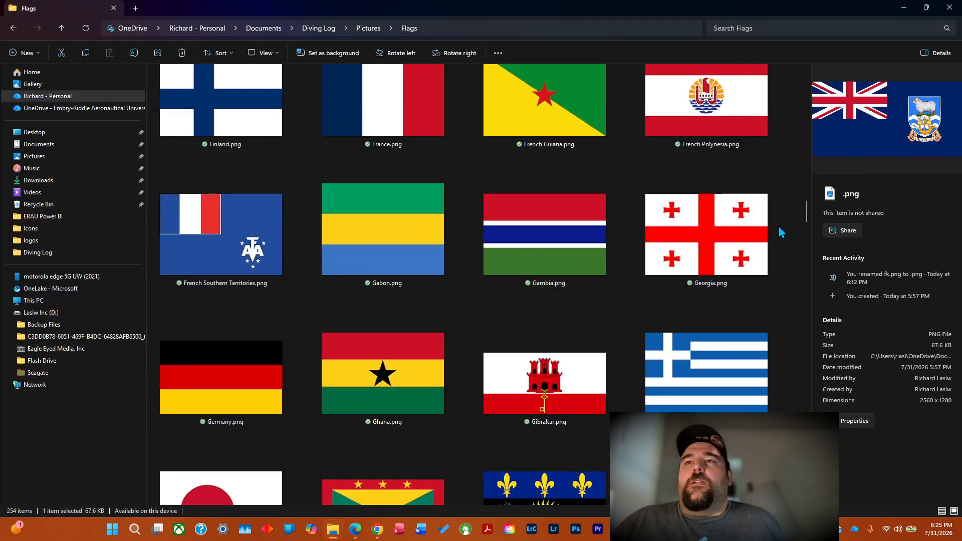
{"action": "left_click_drag", "start_coordinate": [807, 217], "coordinate": [807, 75]}
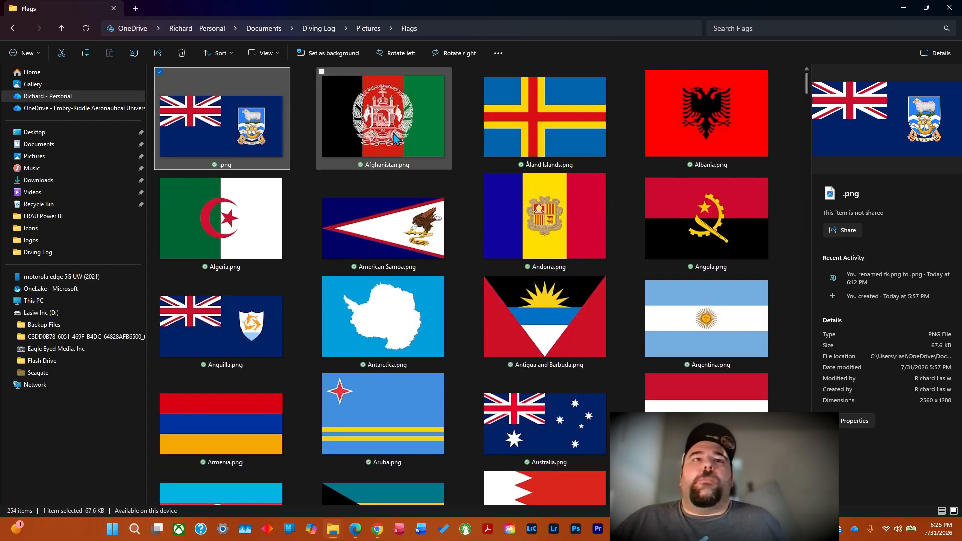
{"action": "right_click", "coordinate": [194, 150]}
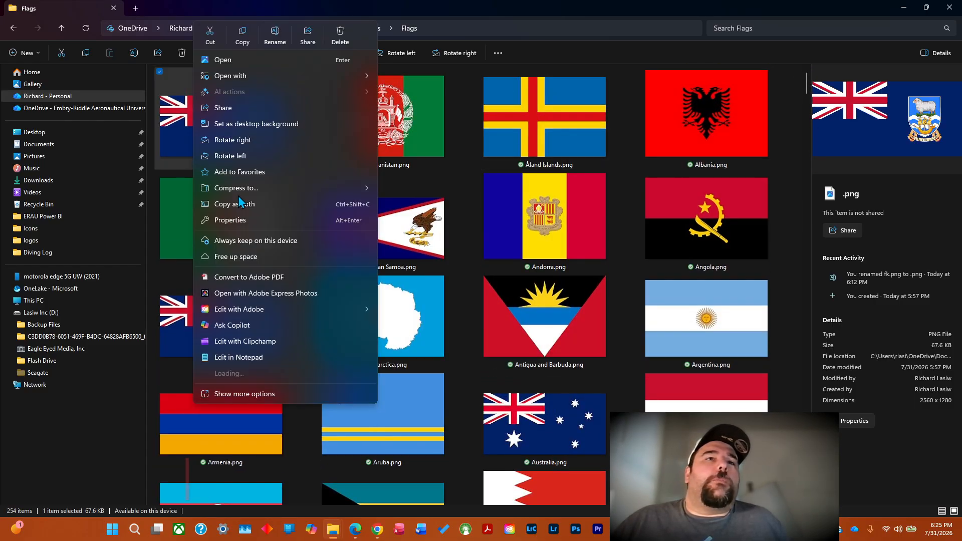
{"action": "left_click", "coordinate": [245, 221]}
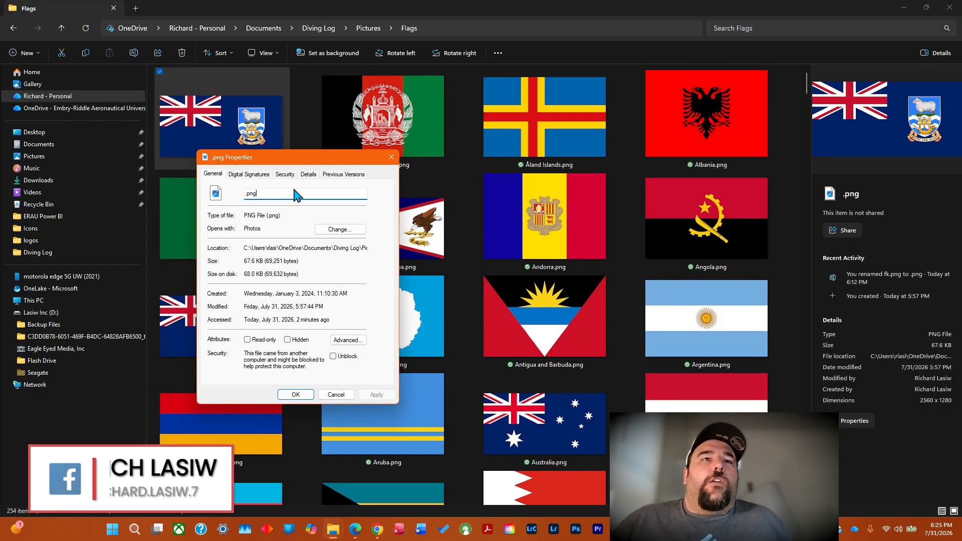
Rename the unnamed .png flag file as "Falken Islands.png" and apply the change.
{"action": "key", "text": "Home"}
{"action": "type", "text": "fa"}
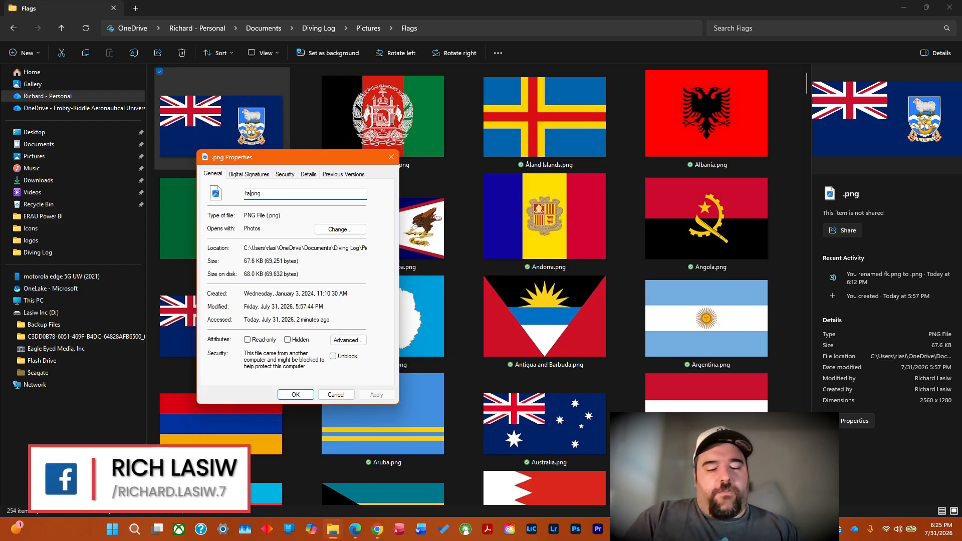
{"action": "type", "text": "lker"}
{"action": "type", "text": "n"}
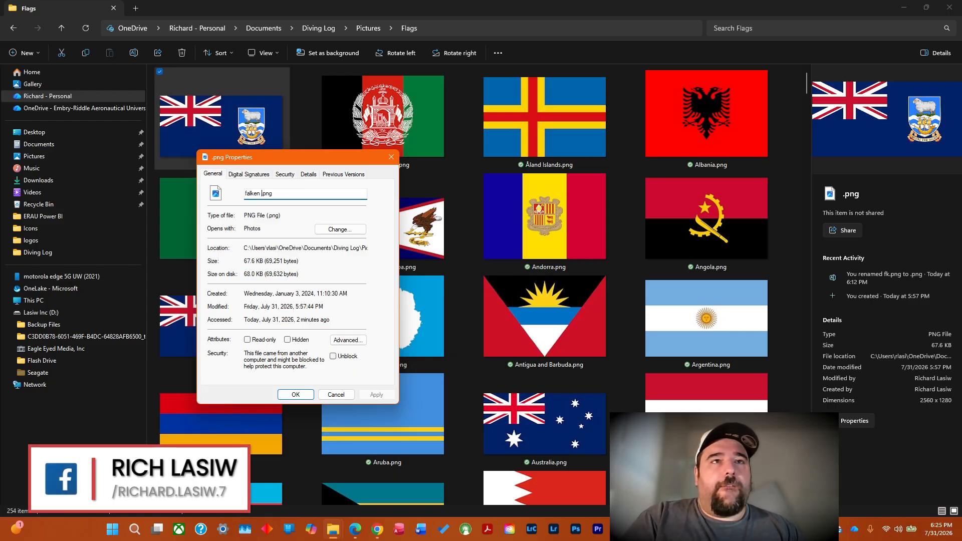
{"action": "type", "text": " islan"}
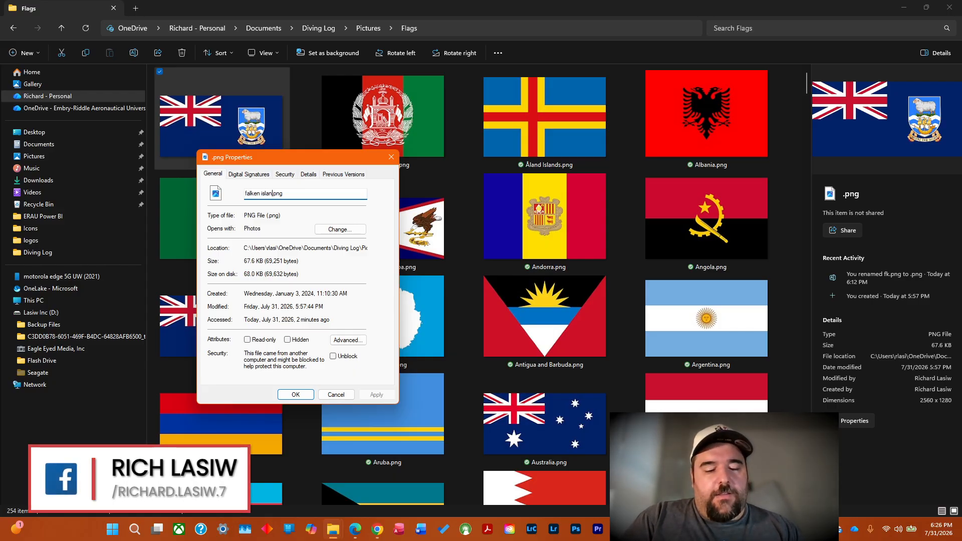
{"action": "type", "text": "ds"}
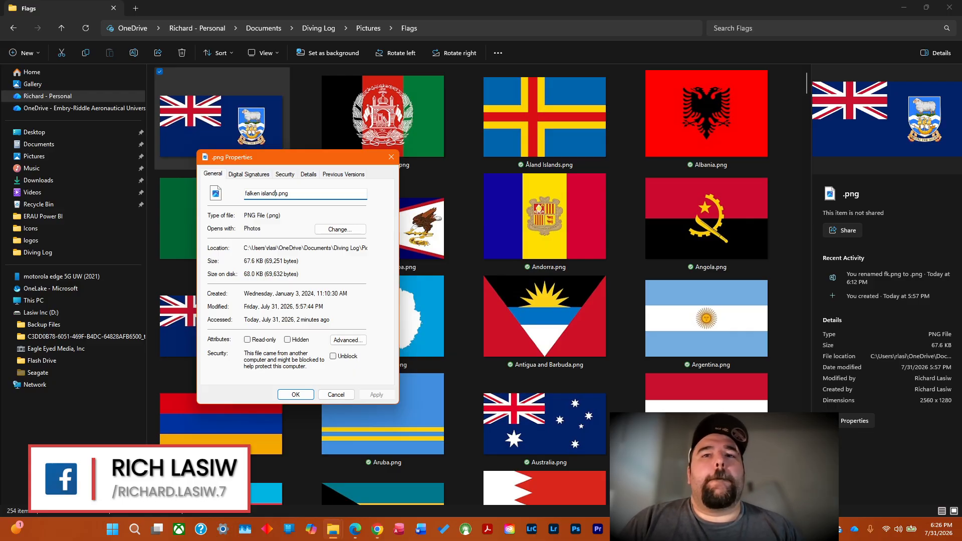
{"action": "key", "text": "BackSpace"}
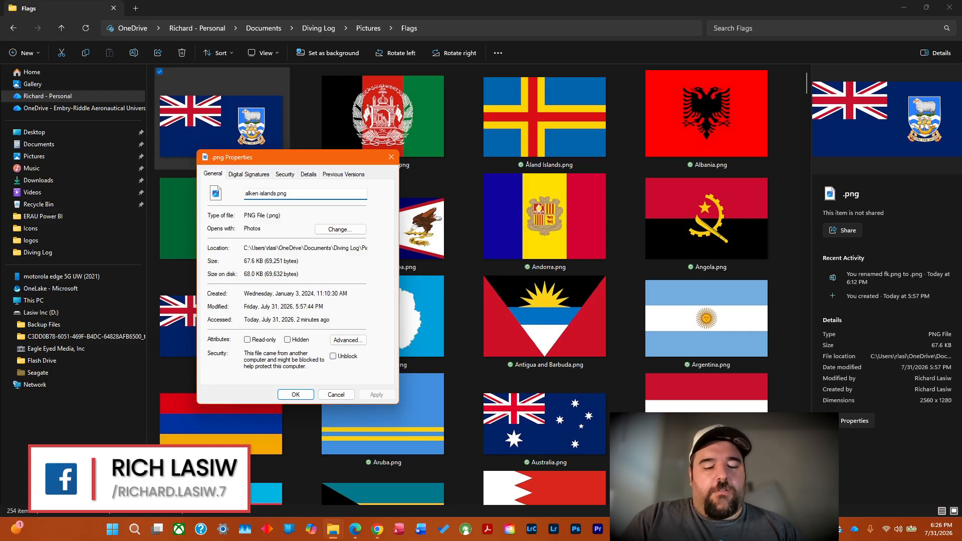
{"action": "type", "text": "F"}
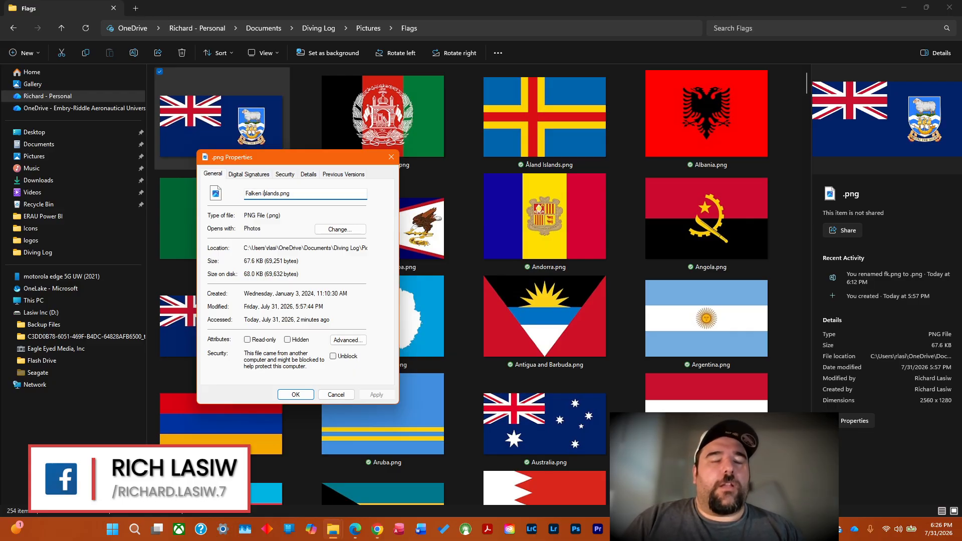
{"action": "key", "text": "Return"}
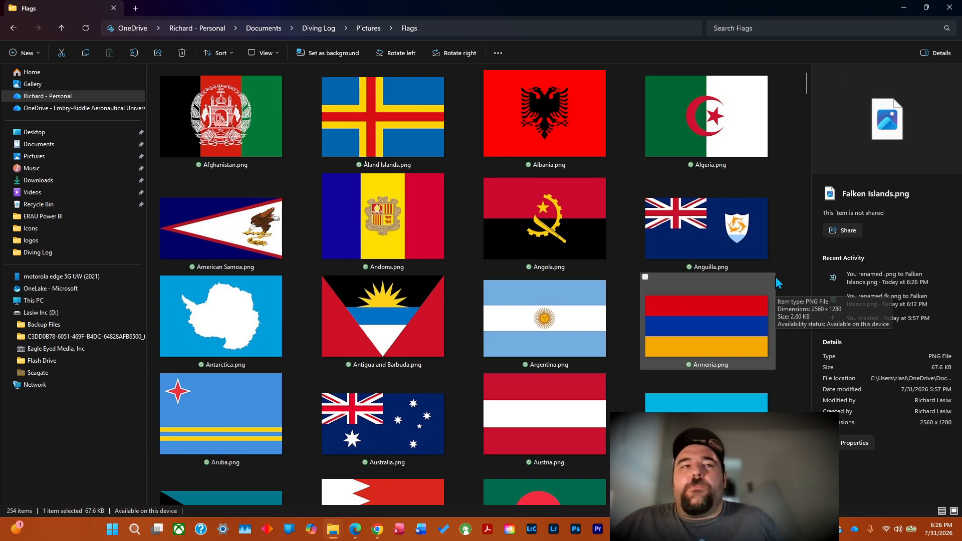
Close the Flags folder window and the command prompt used for the rename commands.
{"action": "left_click", "coordinate": [806, 107]}
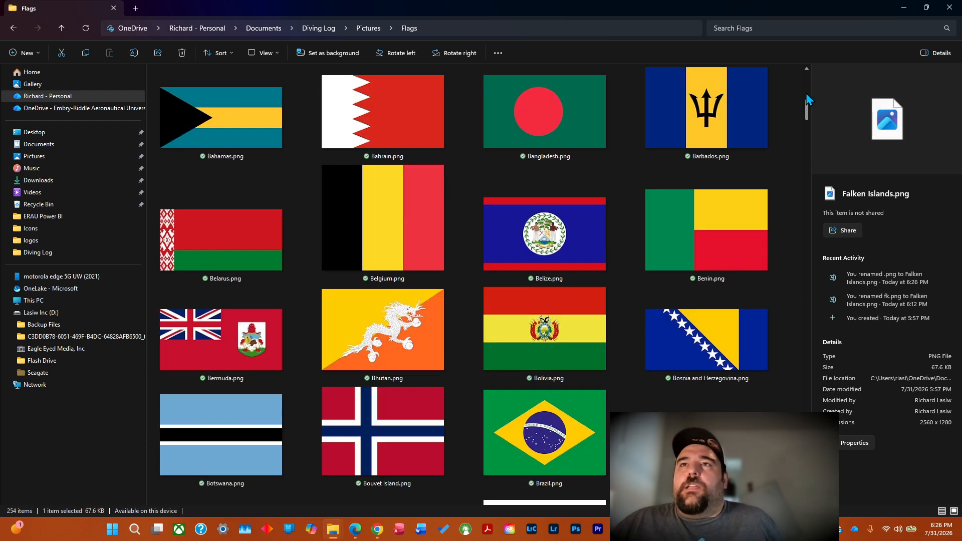
{"action": "left_click_drag", "start_coordinate": [808, 108], "coordinate": [807, 83]}
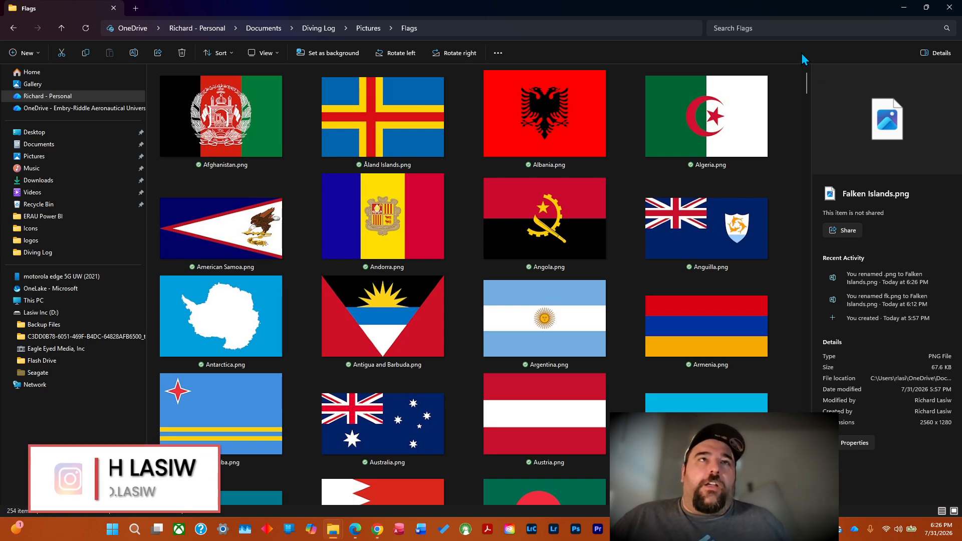
{"action": "left_click", "coordinate": [950, 8]}
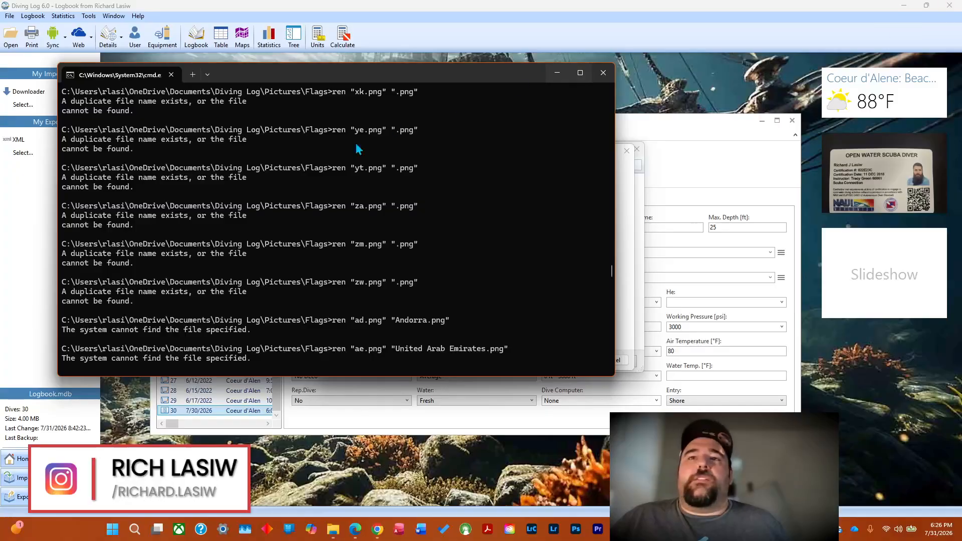
{"action": "left_click", "coordinate": [603, 74]}
Cancel the open flag selection and Country Details dialogs, and exit Diving Log.
{"action": "left_click", "coordinate": [610, 360]}
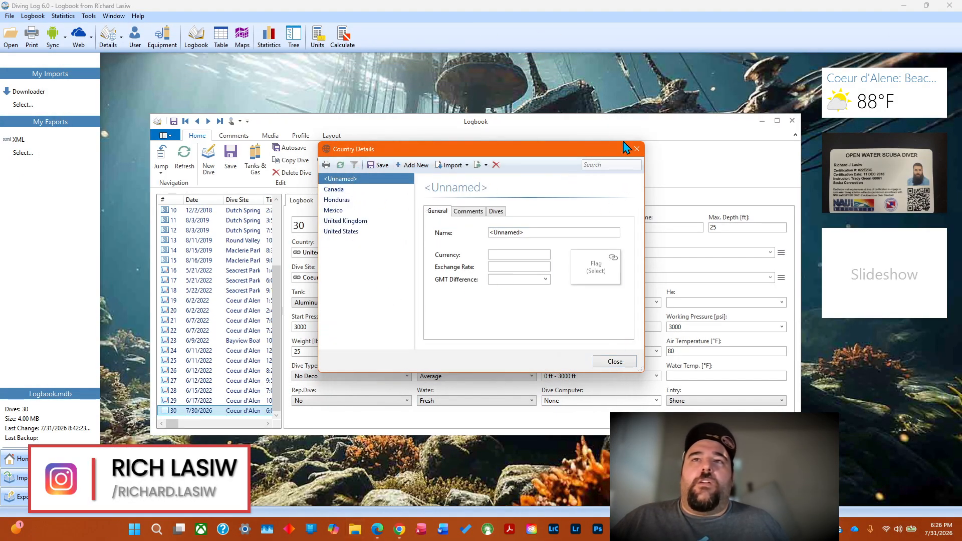
{"action": "left_click", "coordinate": [637, 150]}
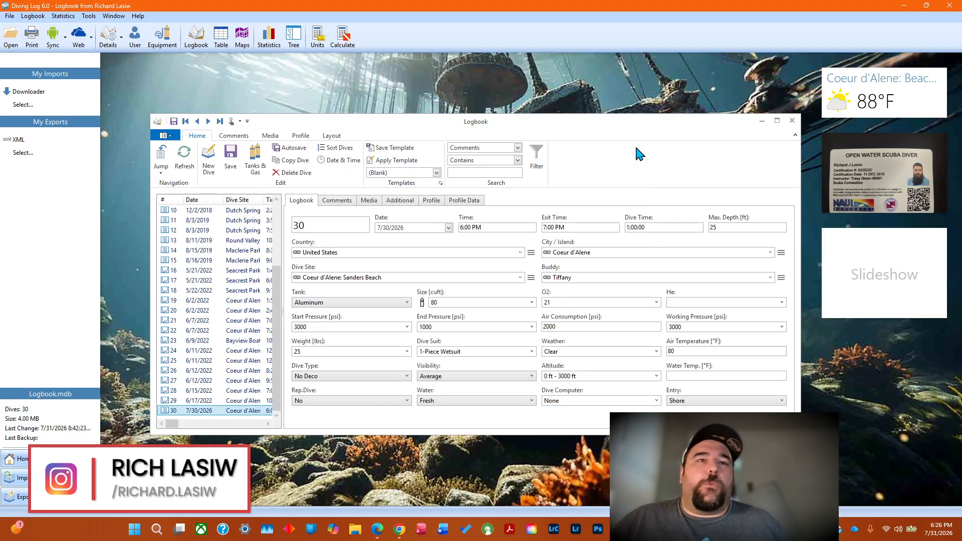
{"action": "left_click", "coordinate": [950, 6]}
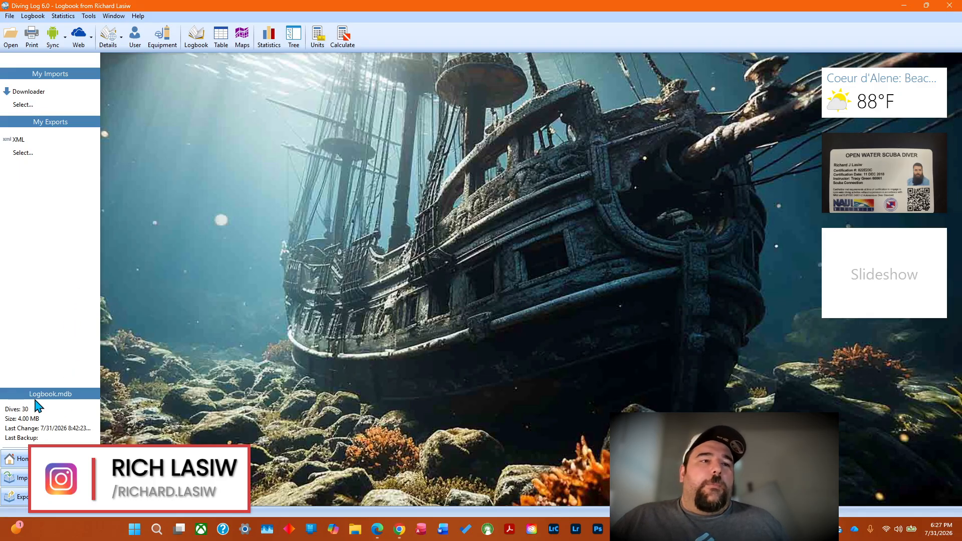
{"action": "key", "text": "alt+F4"}
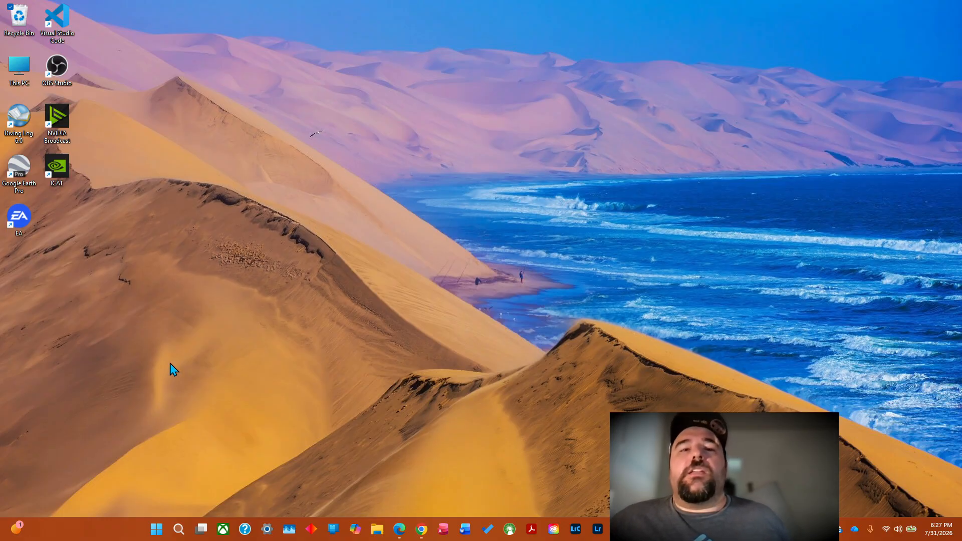
Open the Diving Log folder inside Documents, examine its files and subfolders, and minimize the window.
{"action": "left_click", "coordinate": [376, 530]}
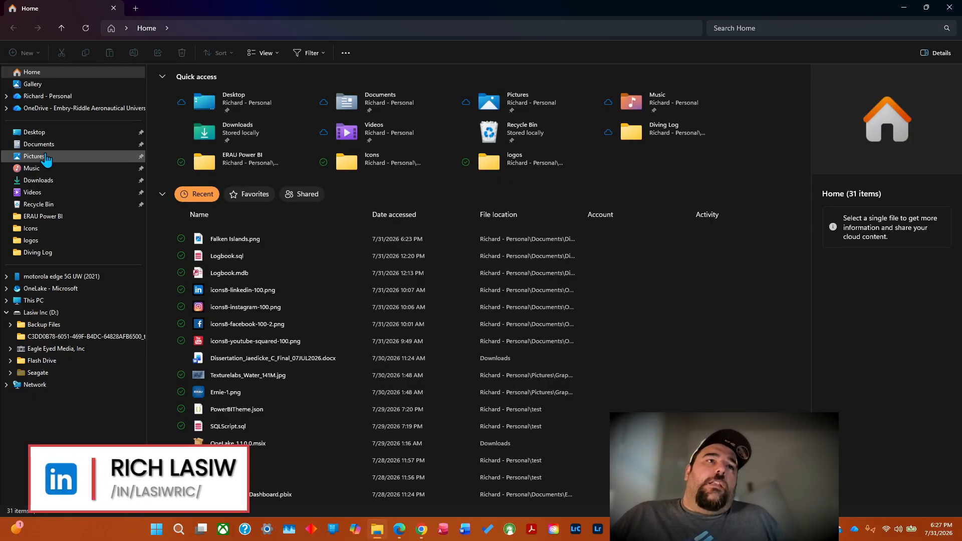
{"action": "left_click", "coordinate": [61, 146]}
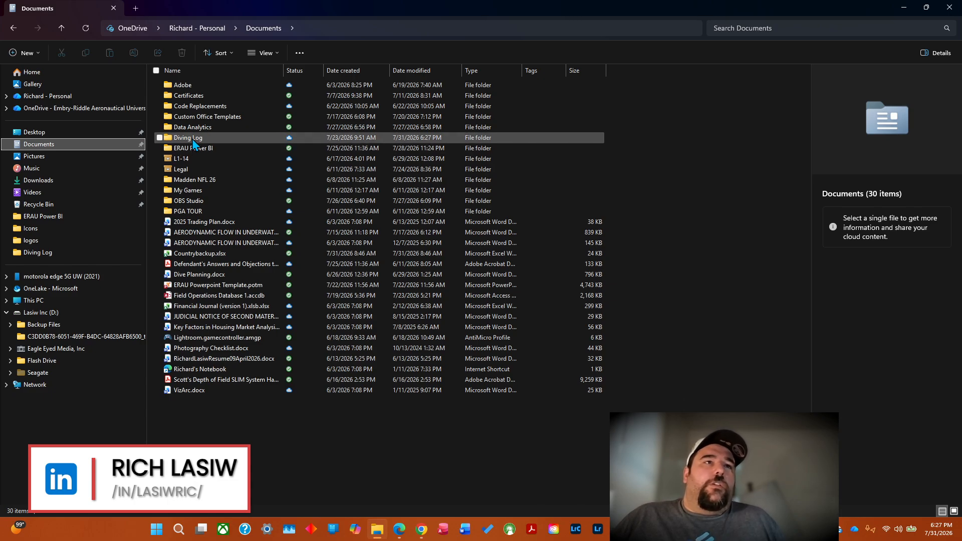
{"action": "mouse_move", "coordinate": [192, 139]}
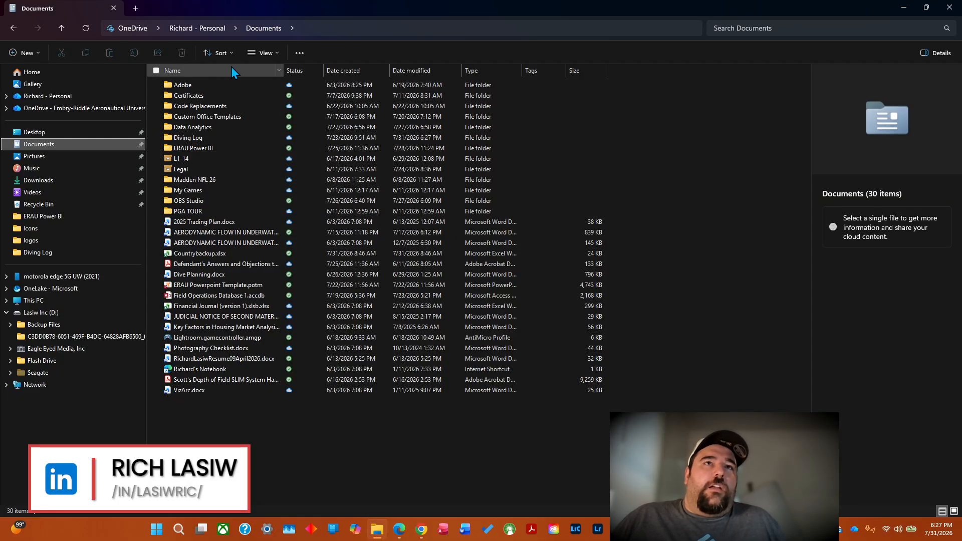
{"action": "left_click", "coordinate": [191, 141]}
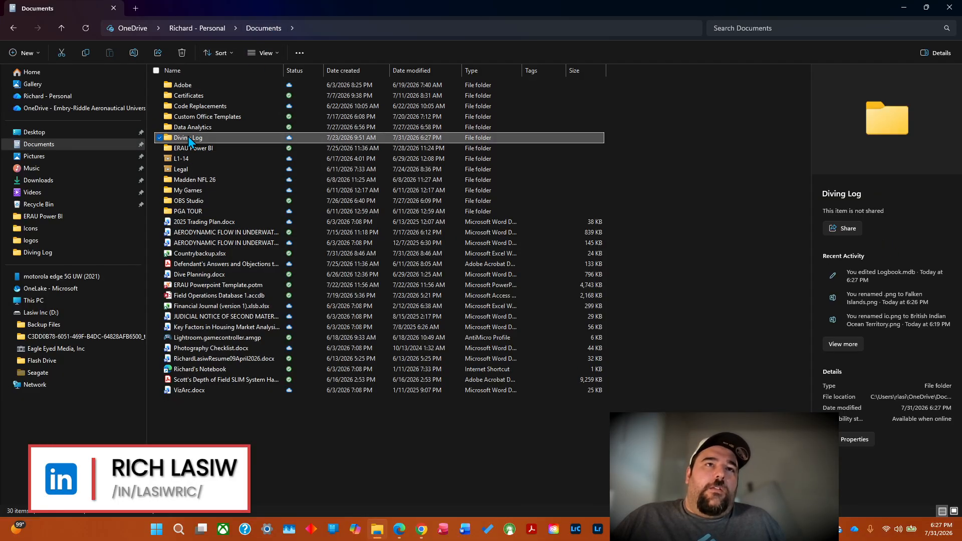
{"action": "double_click", "coordinate": [195, 138]}
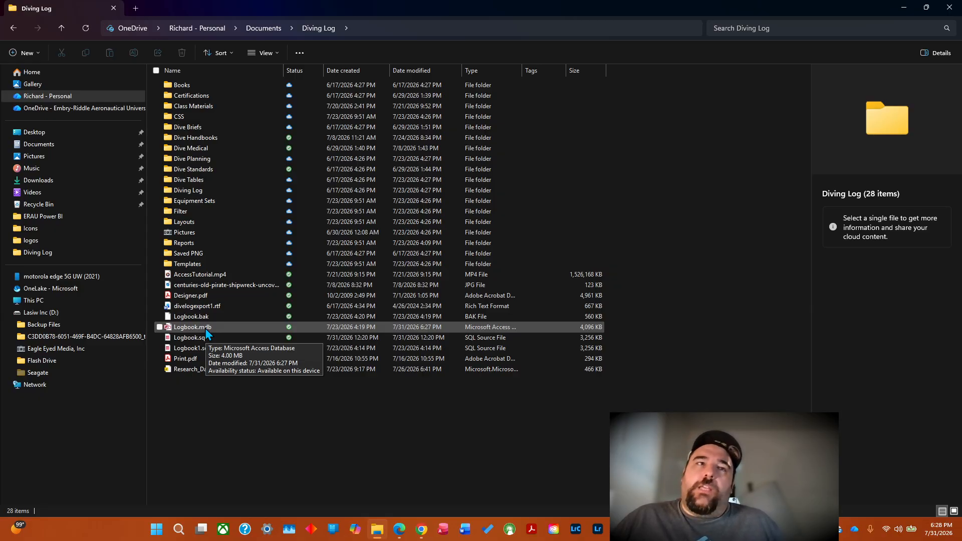
{"action": "left_click", "coordinate": [905, 9]}
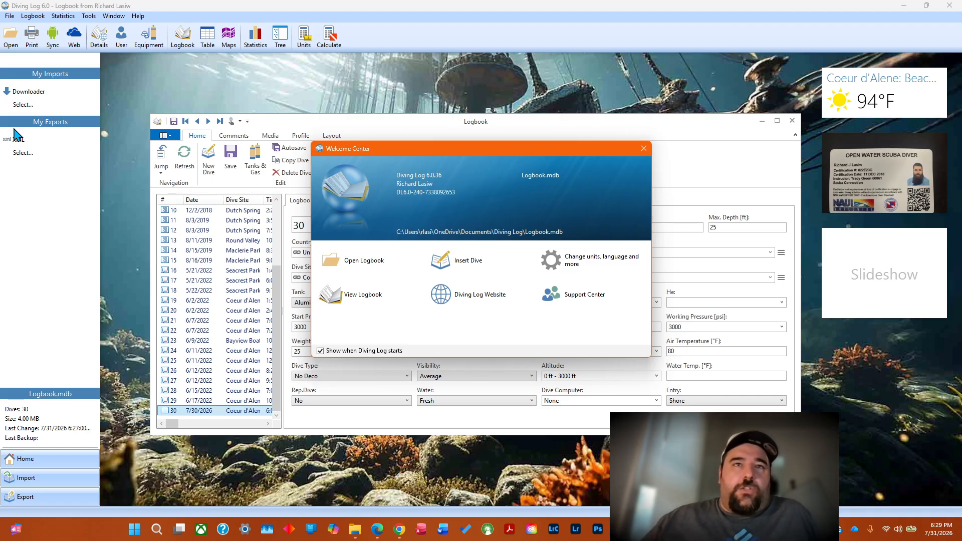
Dismiss the Diving Log Welcome Center and run a logbook backup to D:\Backup Files, accepting the backup settings.
{"action": "left_click", "coordinate": [644, 149]}
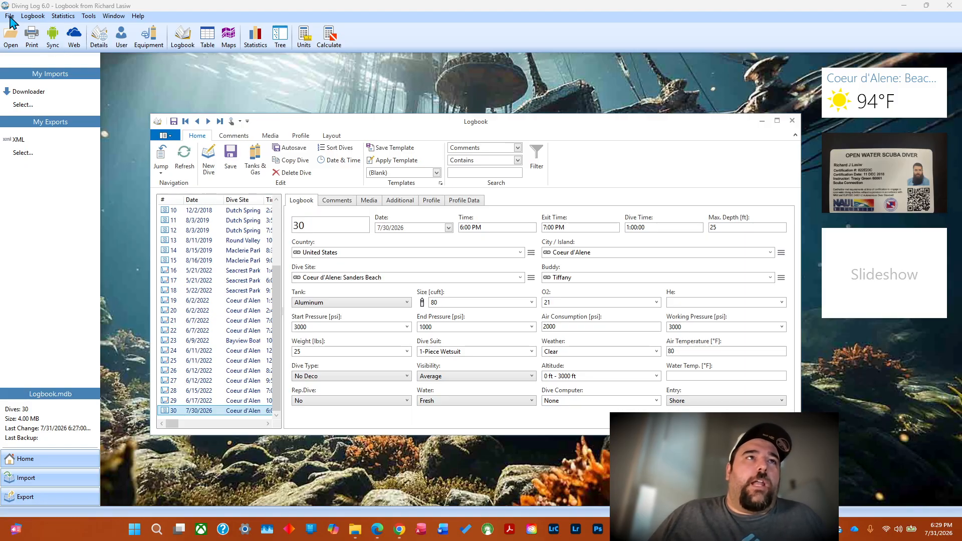
{"action": "left_click", "coordinate": [10, 16]}
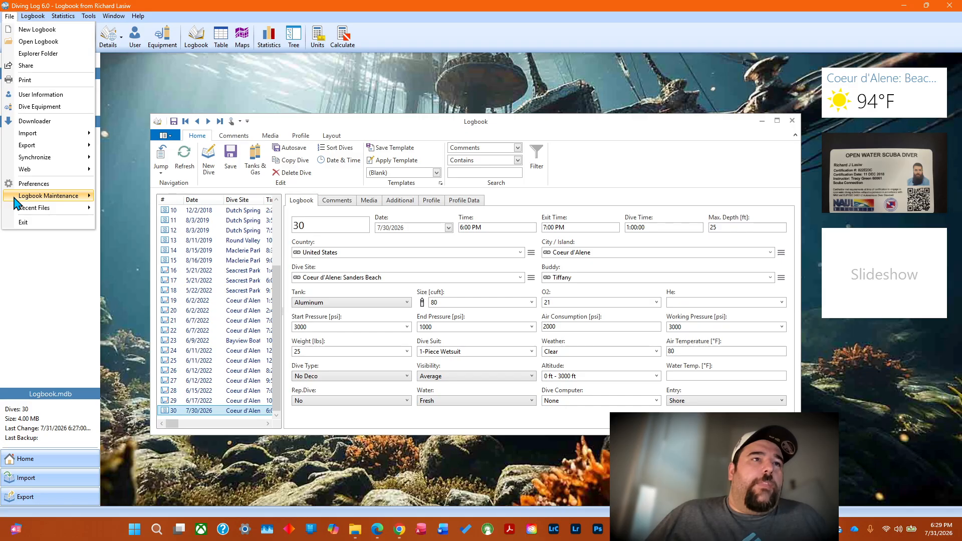
{"action": "mouse_move", "coordinate": [13, 201]}
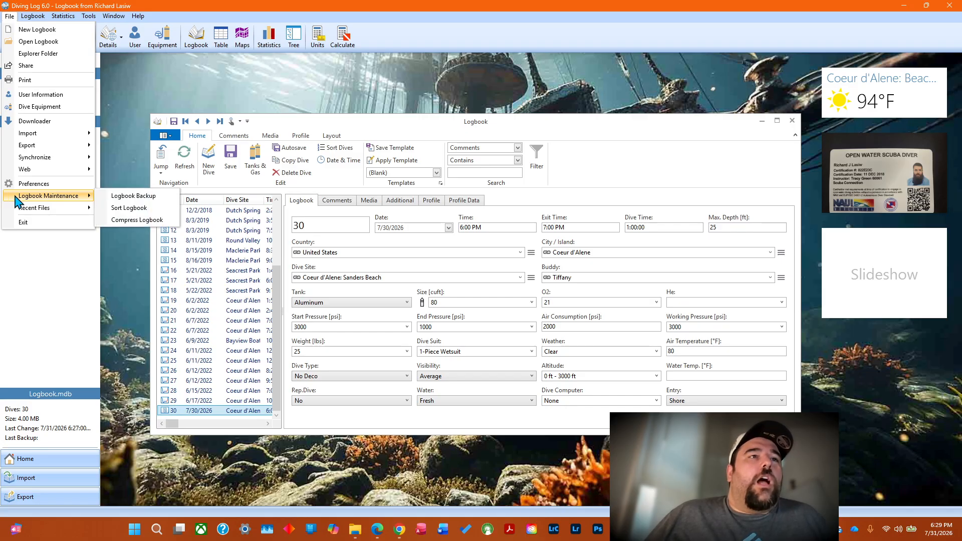
{"action": "left_click", "coordinate": [132, 196]}
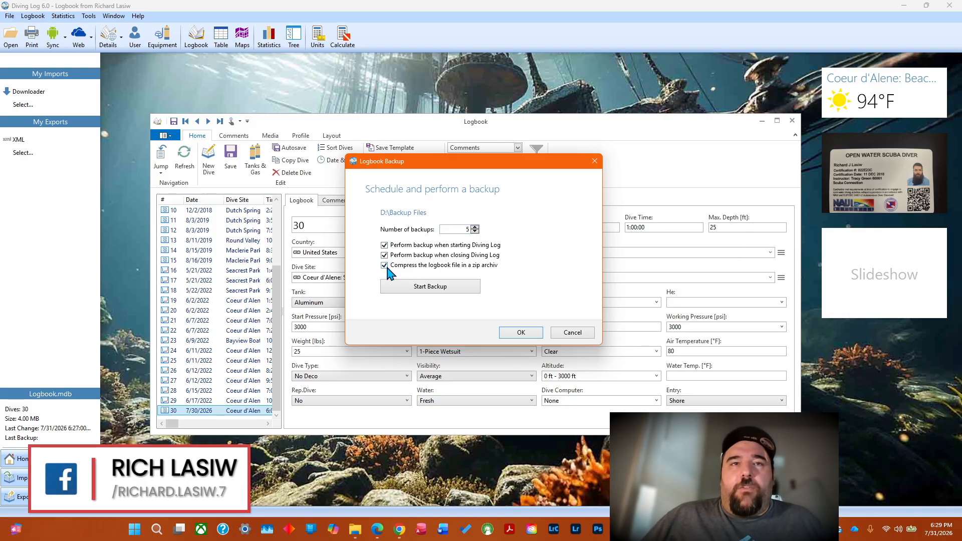
{"action": "left_click", "coordinate": [422, 288]}
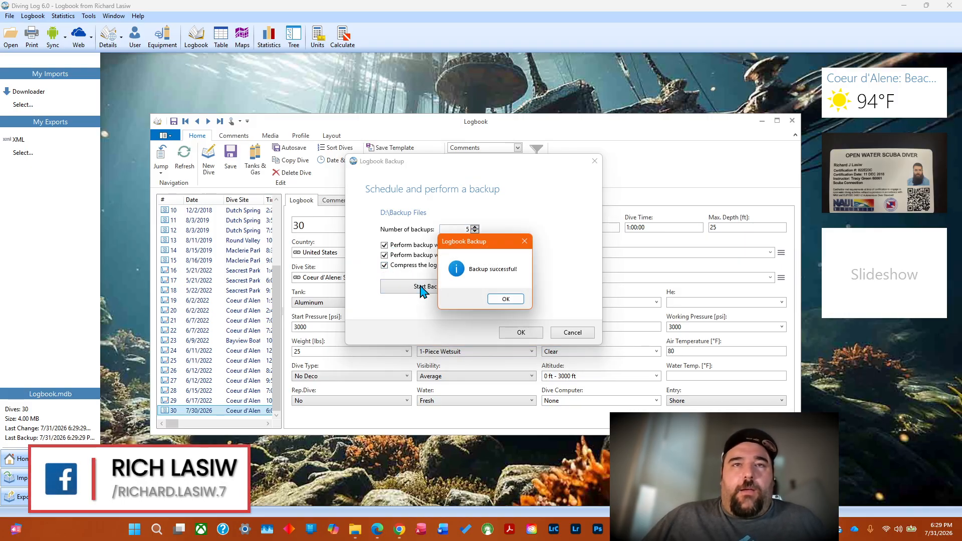
{"action": "left_click", "coordinate": [505, 298]}
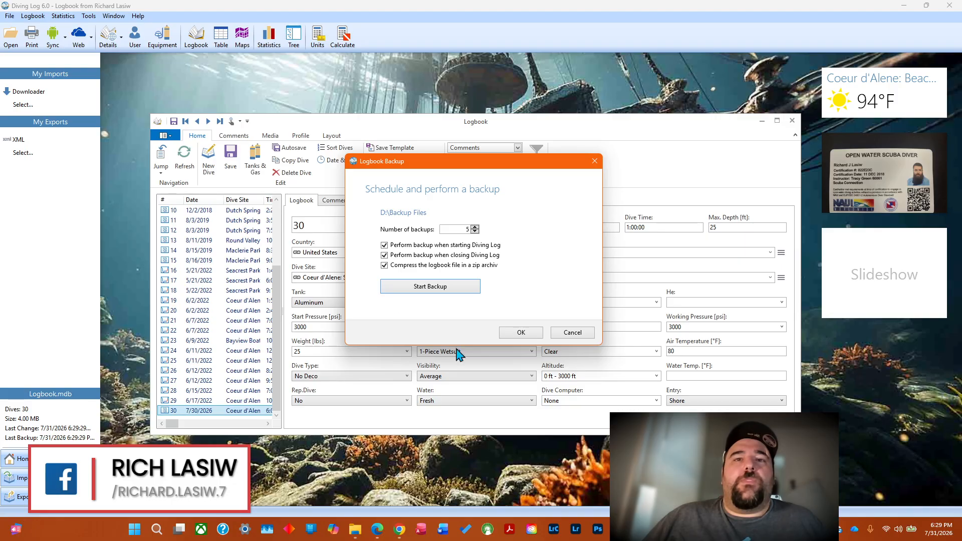
{"action": "left_click", "coordinate": [521, 332]}
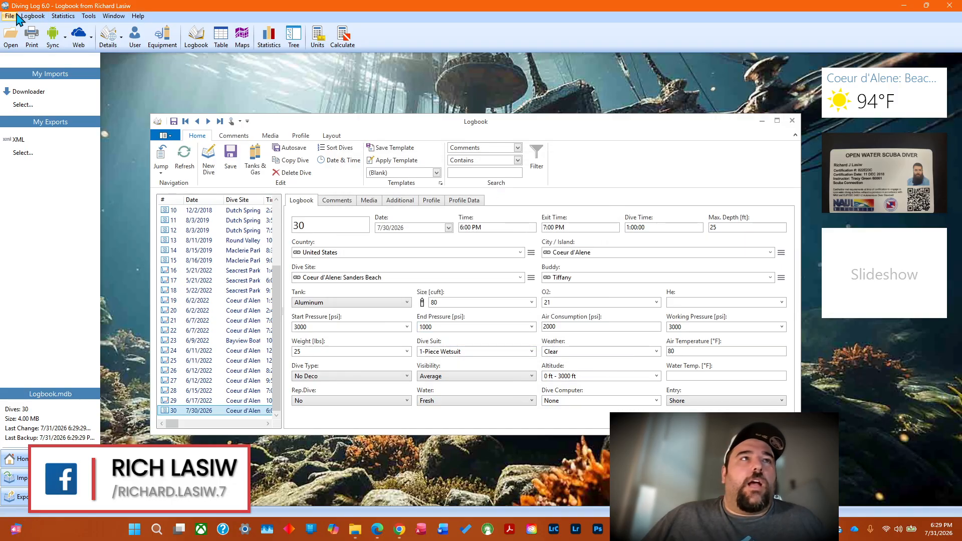
Reopen the Logbook Backup settings to examine the backup location and schedule options.
{"action": "left_click", "coordinate": [10, 18]}
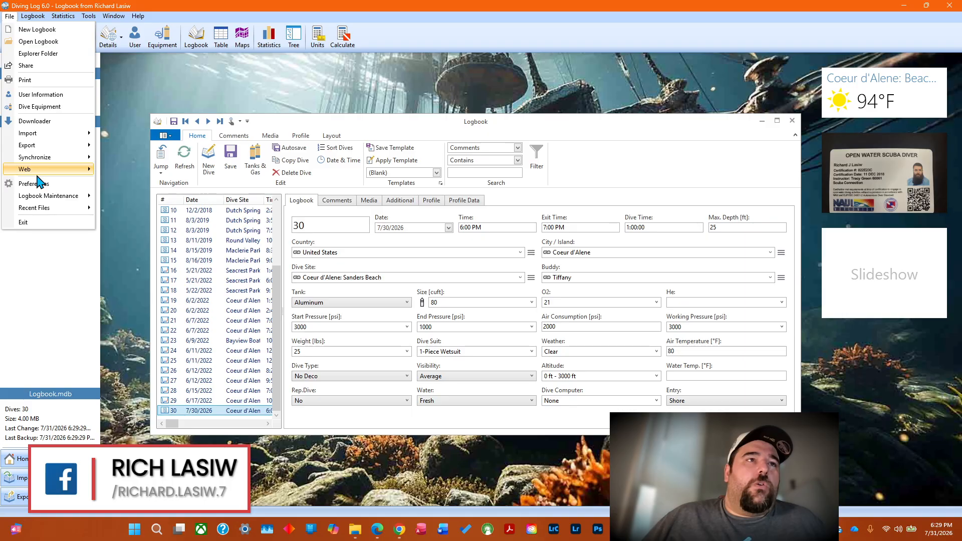
{"action": "mouse_move", "coordinate": [56, 148]}
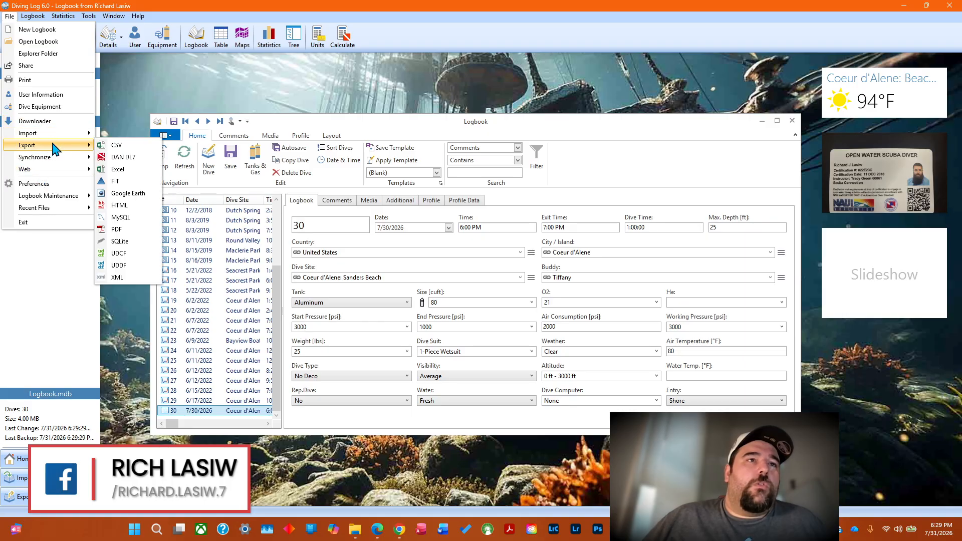
{"action": "mouse_move", "coordinate": [48, 201]}
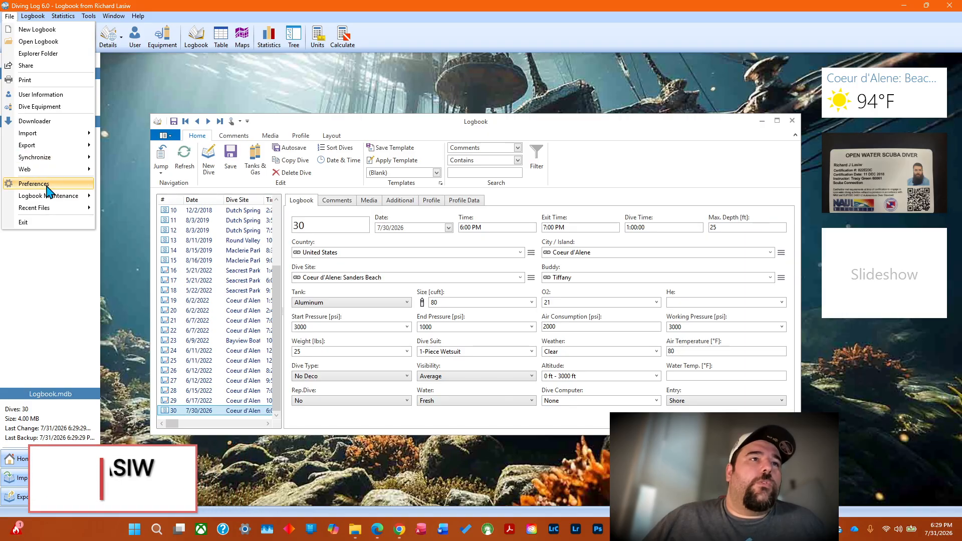
{"action": "left_click", "coordinate": [134, 196]}
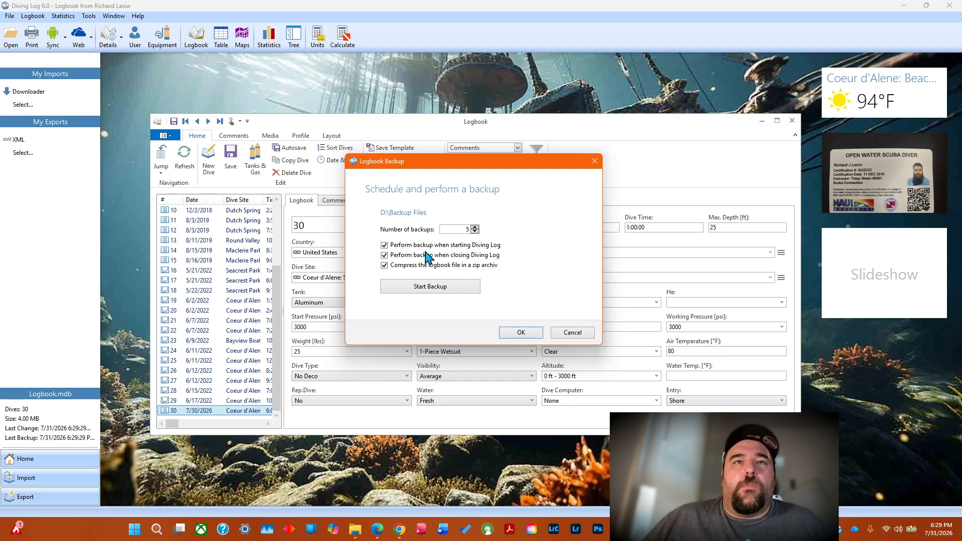
Cancel the Logbook Backup settings and open Android synchronization with Diving Log as the target app.
{"action": "left_click", "coordinate": [575, 334]}
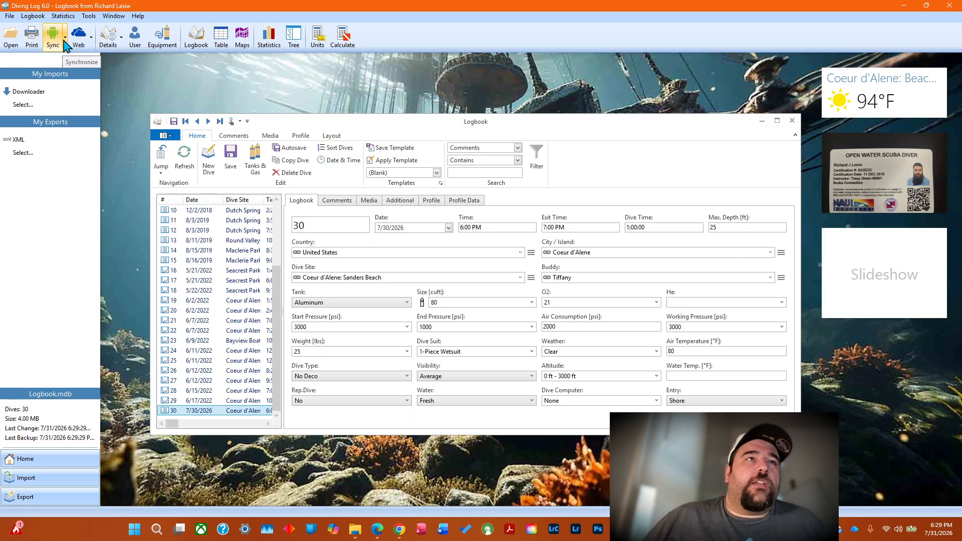
{"action": "left_click", "coordinate": [64, 40]}
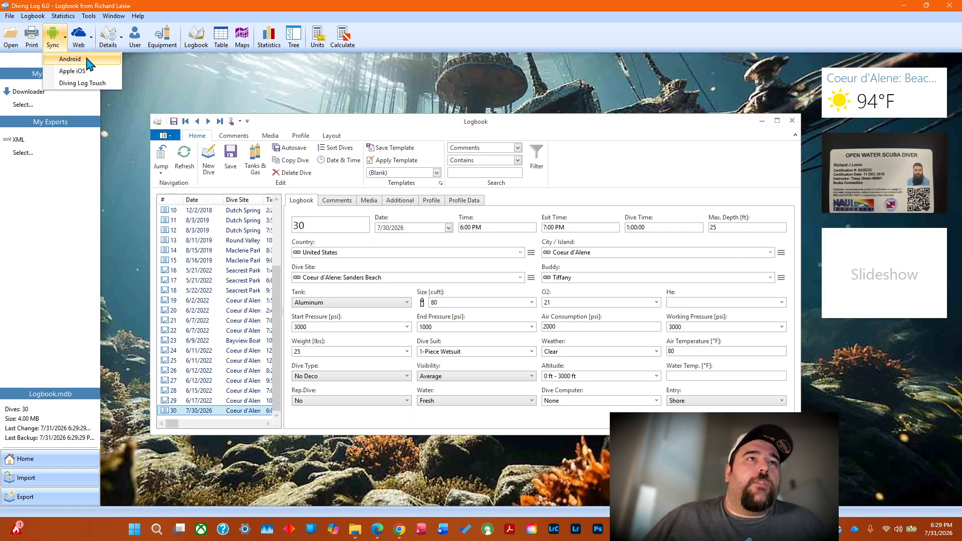
{"action": "left_click", "coordinate": [70, 60]}
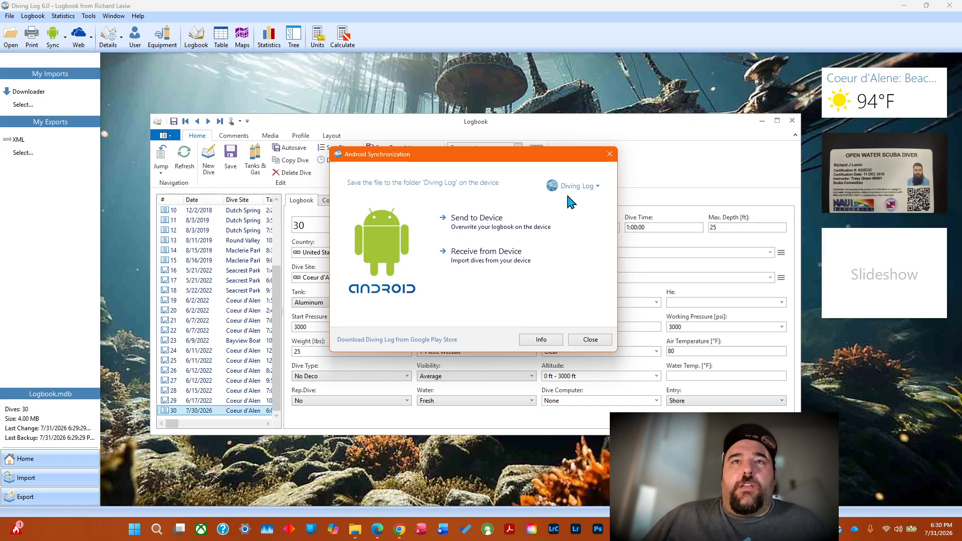
{"action": "left_click", "coordinate": [589, 193]}
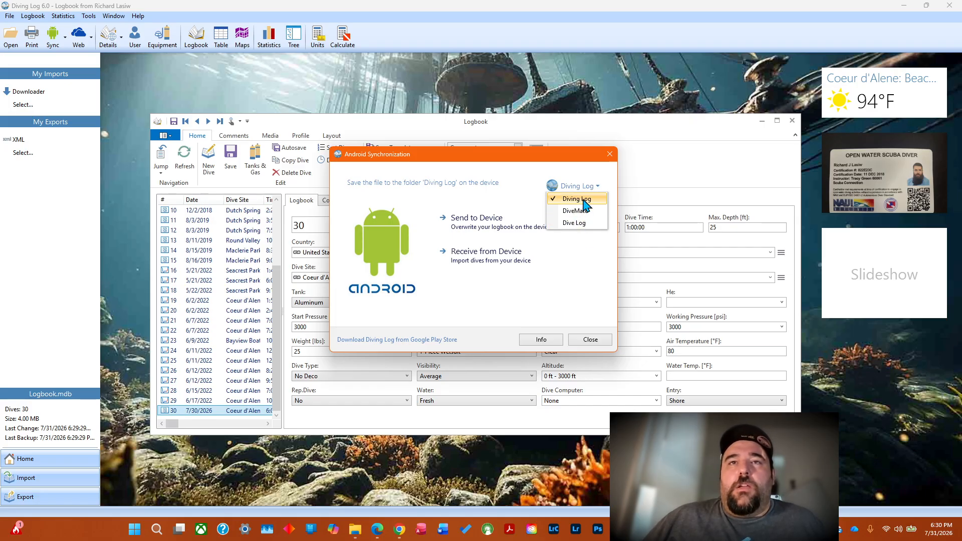
{"action": "left_click", "coordinate": [584, 200]}
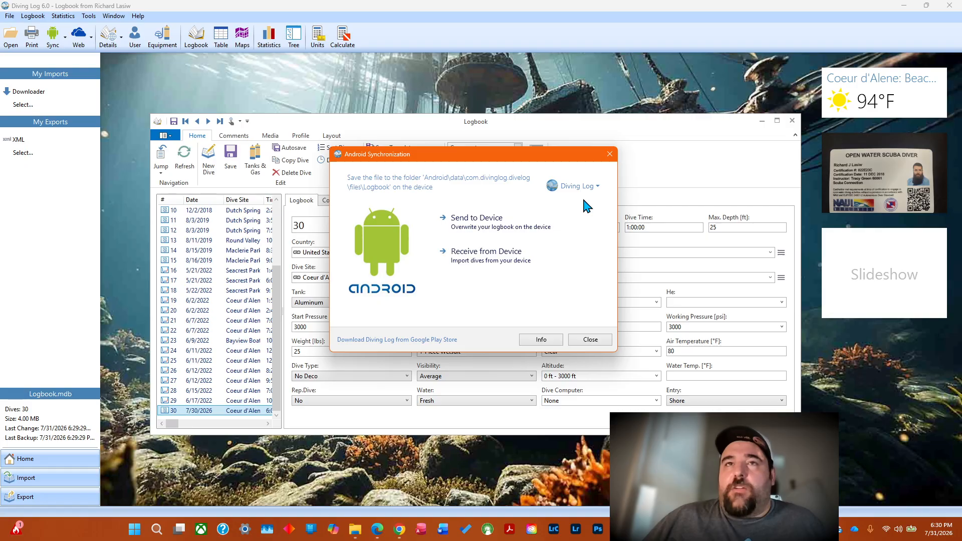
Send the logbook to the device as Logbook.sql in the Diving Log folder, replacing the existing file, and close the synchronization dialog.
{"action": "left_click", "coordinate": [479, 223]}
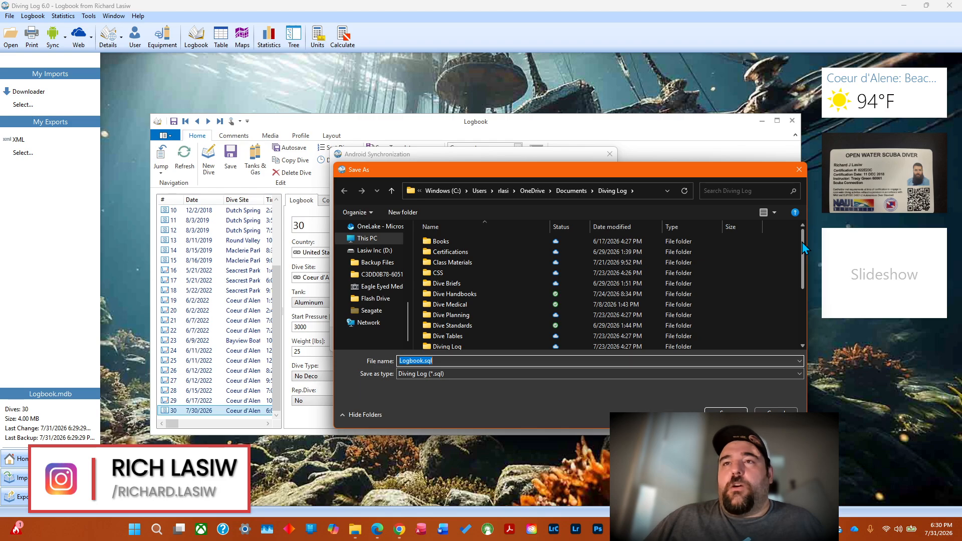
{"action": "left_click_drag", "start_coordinate": [804, 248], "coordinate": [806, 300]}
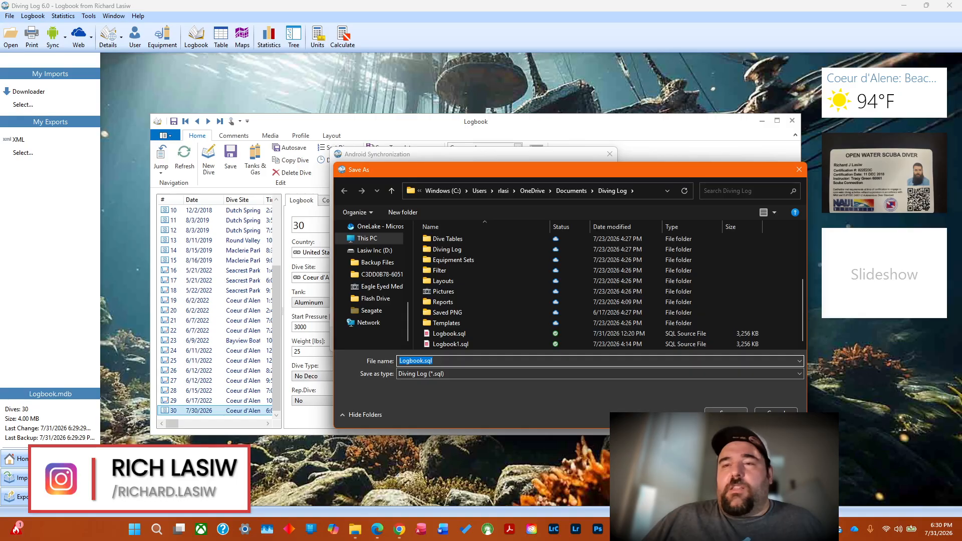
{"action": "left_click", "coordinate": [727, 414]}
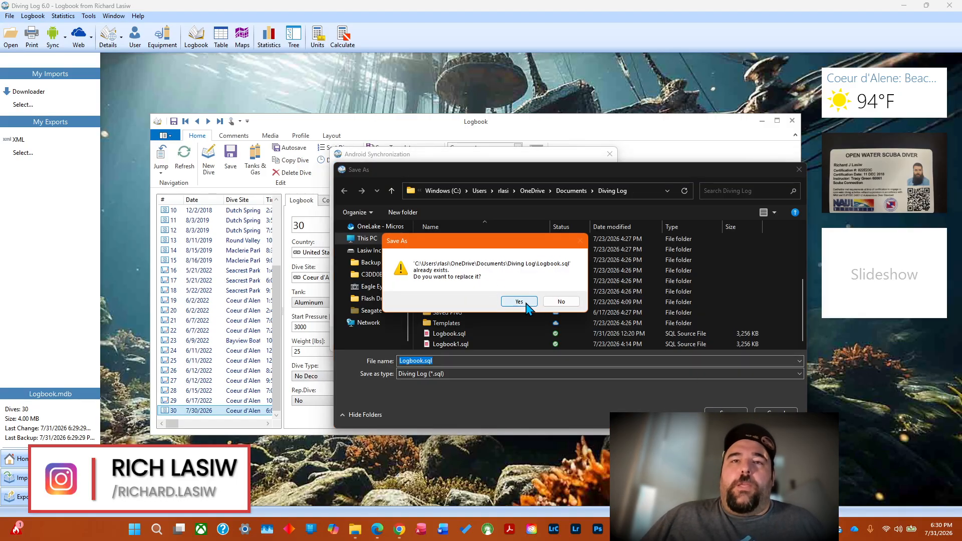
{"action": "left_click", "coordinate": [526, 302]}
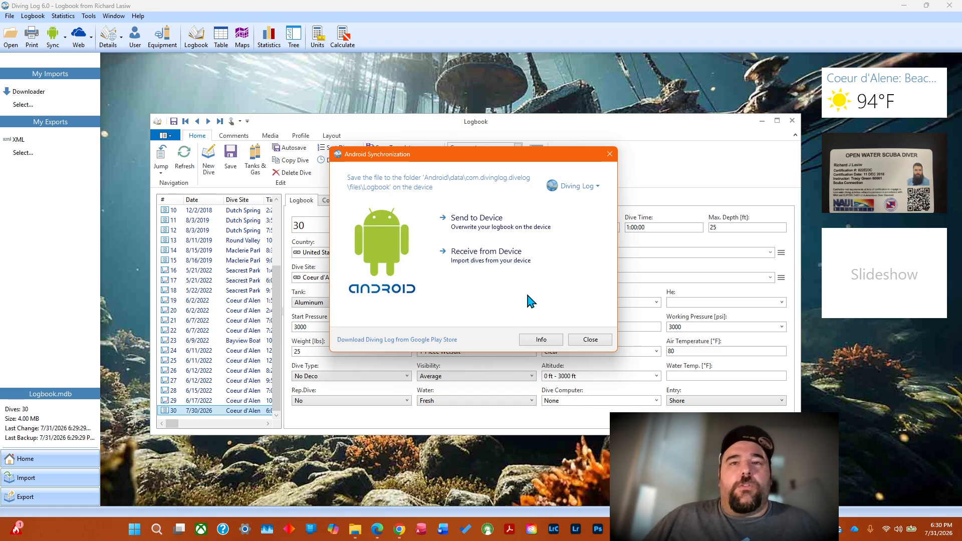
{"action": "left_click", "coordinate": [600, 339]}
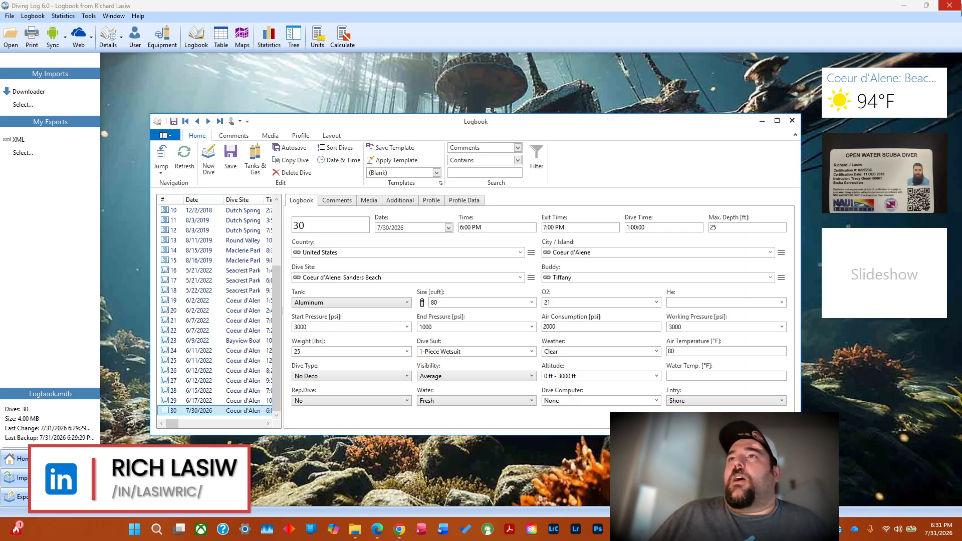
Exit Diving Log and open Logbook.mdb from the Diving Log folder in a maximized Access window.
{"action": "left_click", "coordinate": [952, 4]}
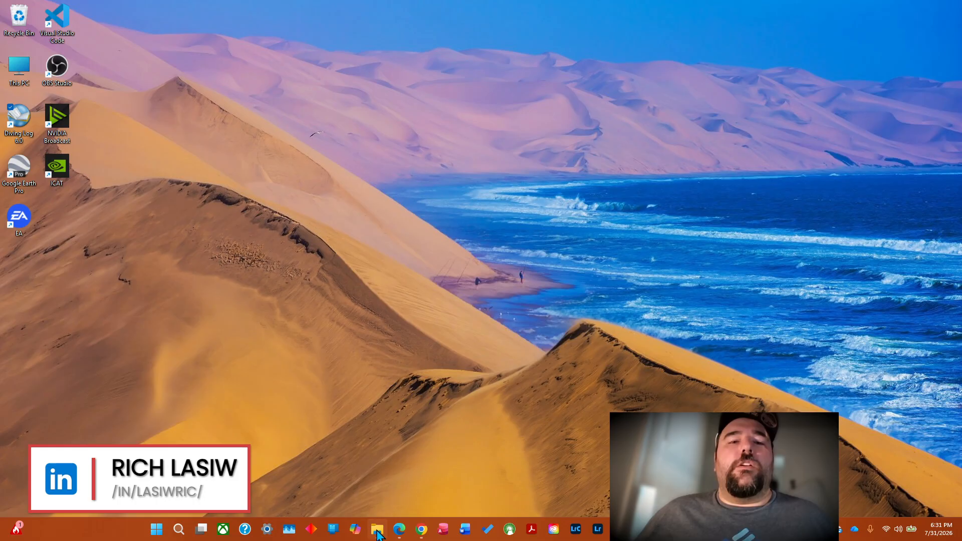
{"action": "mouse_move", "coordinate": [377, 529]}
{"action": "left_click", "coordinate": [378, 494]}
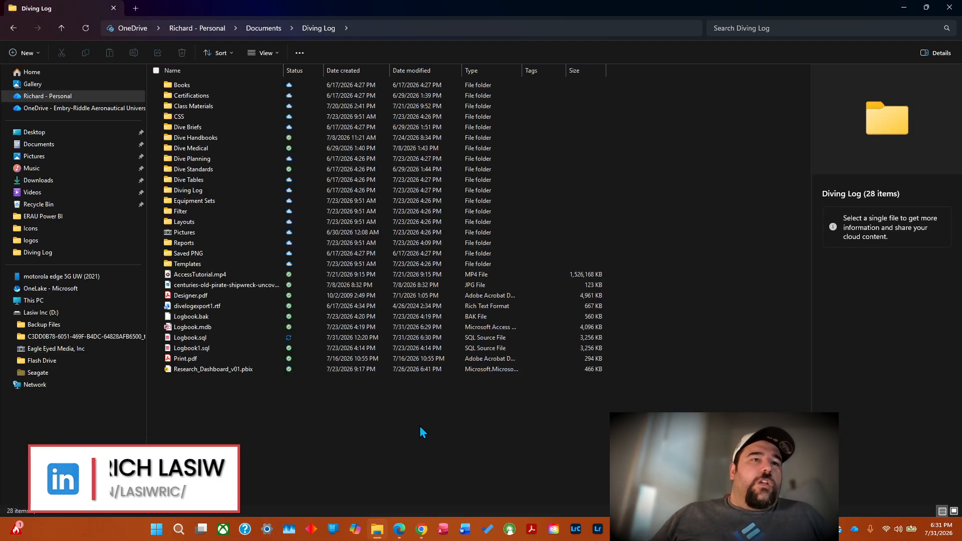
{"action": "double_click", "coordinate": [205, 326]}
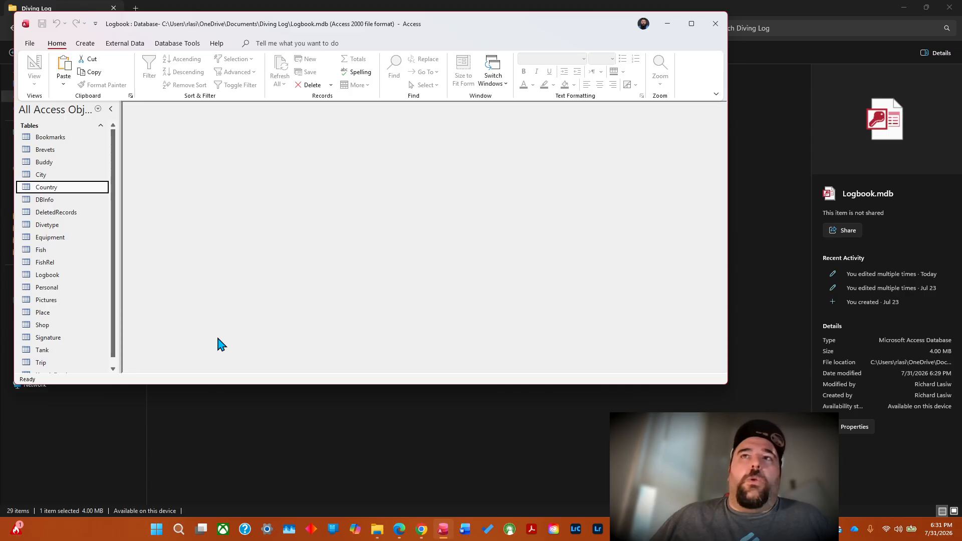
{"action": "left_click", "coordinate": [692, 24]}
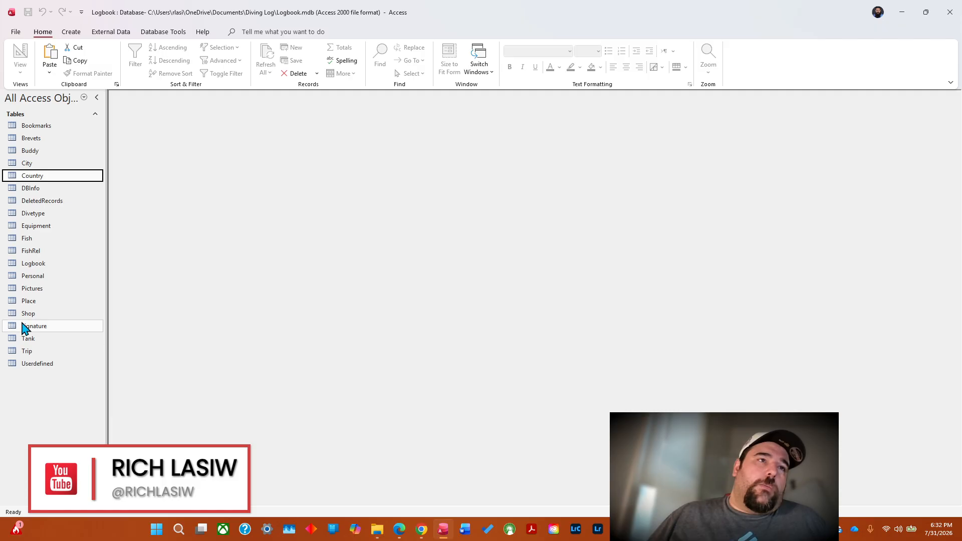
Open the Logbook table to examine its dive records and fields, and close it.
{"action": "left_click", "coordinate": [35, 264]}
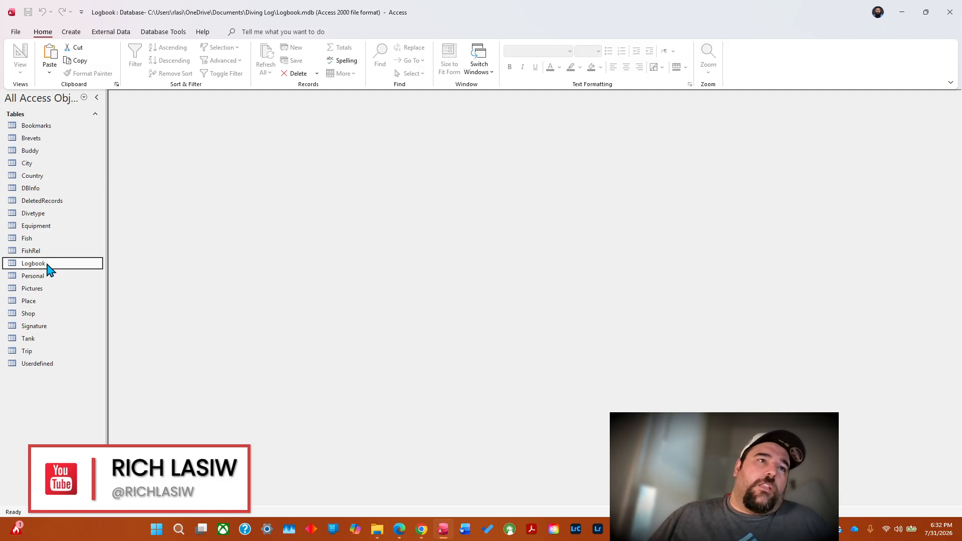
{"action": "double_click", "coordinate": [48, 264]}
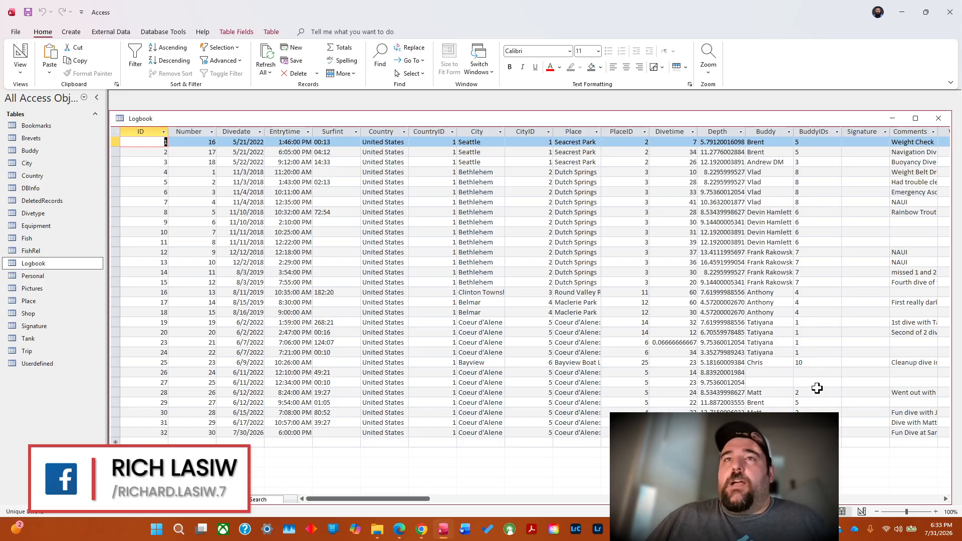
{"action": "left_click", "coordinate": [940, 121]}
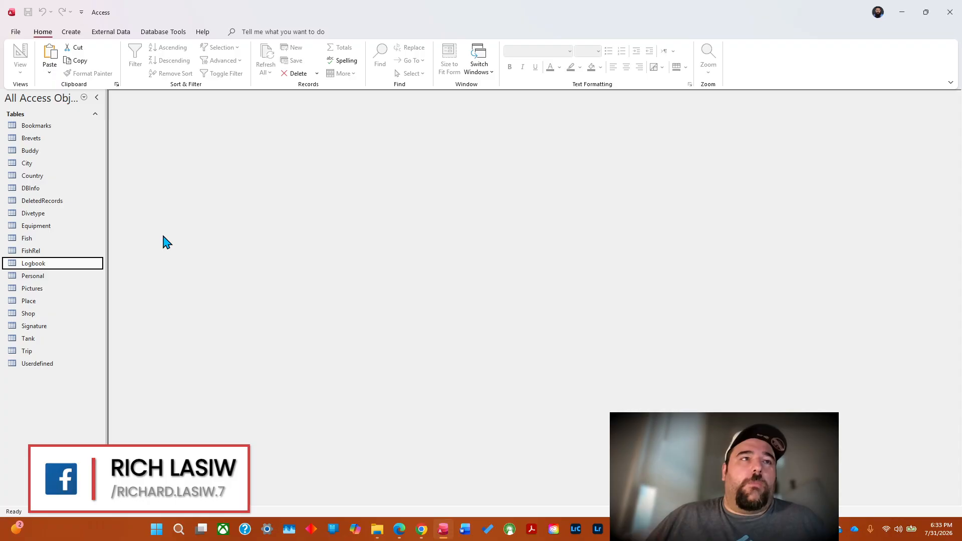
Open the Country table and export it to Documents as Country.xlsx with formatting and layout, opening the file on completion.
{"action": "left_click", "coordinate": [49, 179]}
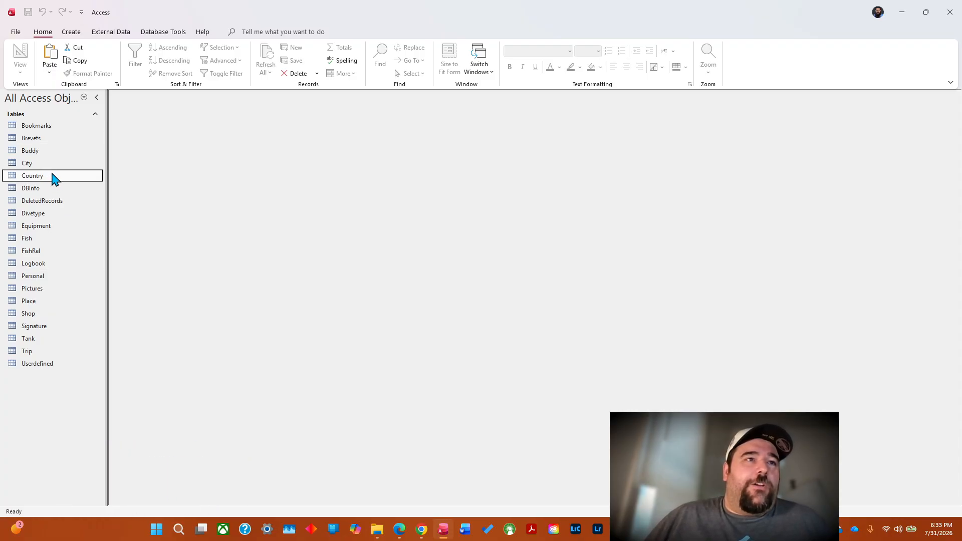
{"action": "double_click", "coordinate": [54, 179]}
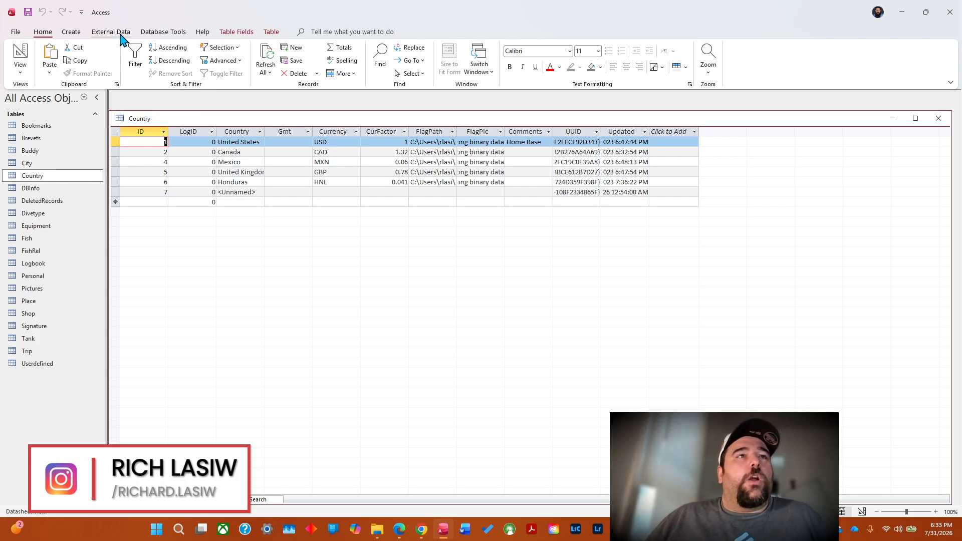
{"action": "left_click", "coordinate": [170, 32]}
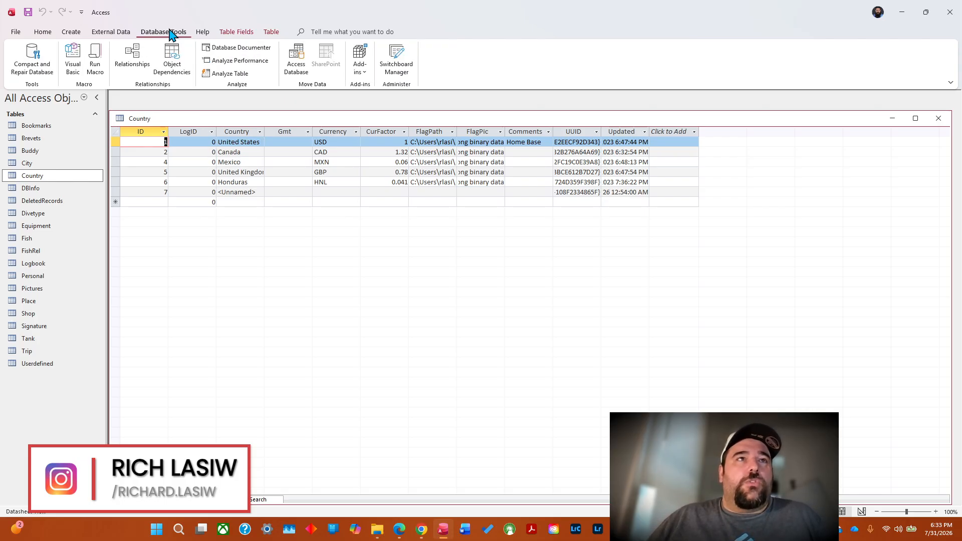
{"action": "left_click", "coordinate": [106, 33]}
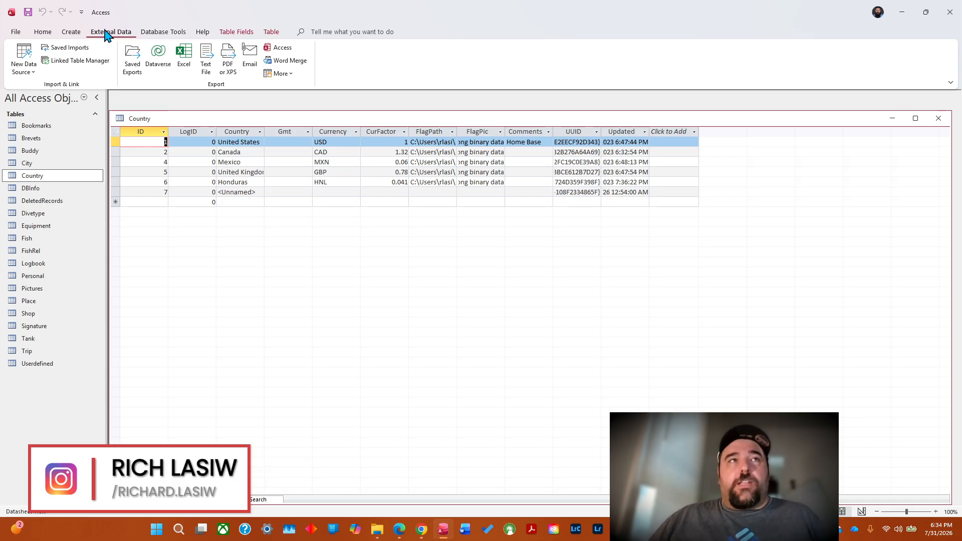
{"action": "left_click", "coordinate": [185, 70]}
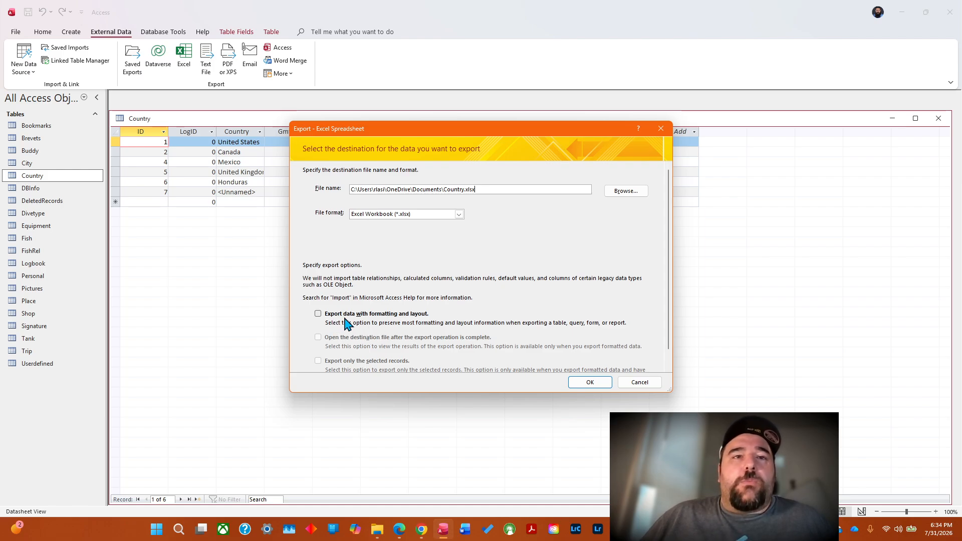
{"action": "left_click", "coordinate": [319, 314]}
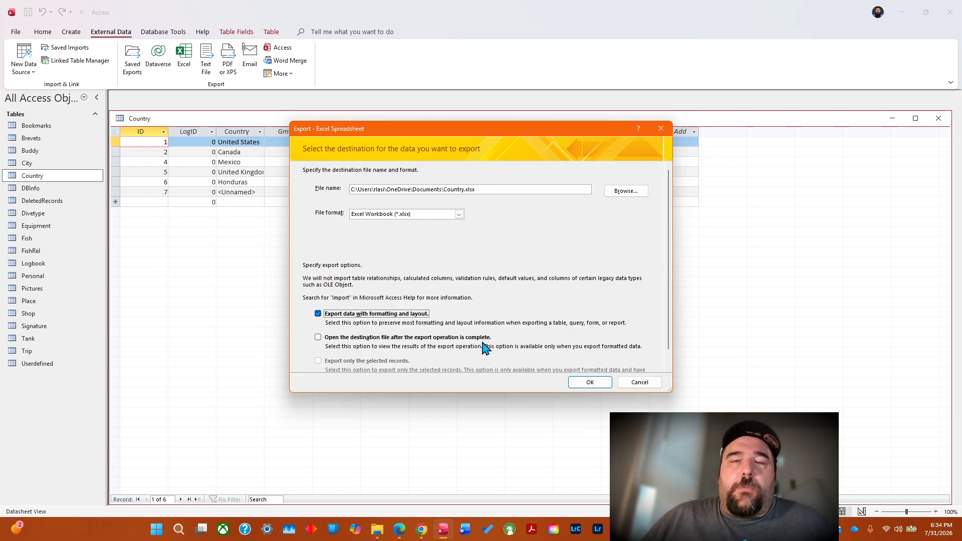
{"action": "left_click", "coordinate": [318, 338]}
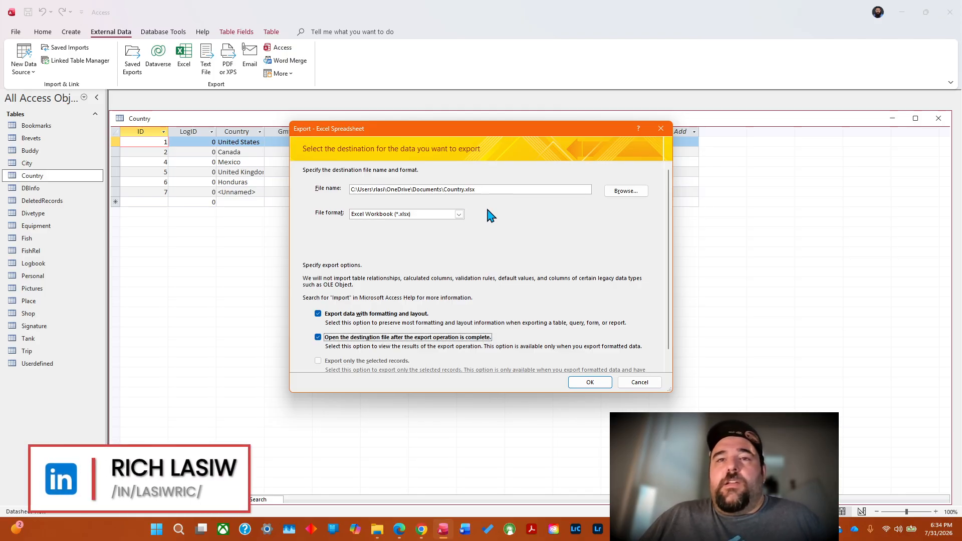
{"action": "left_click", "coordinate": [590, 383]}
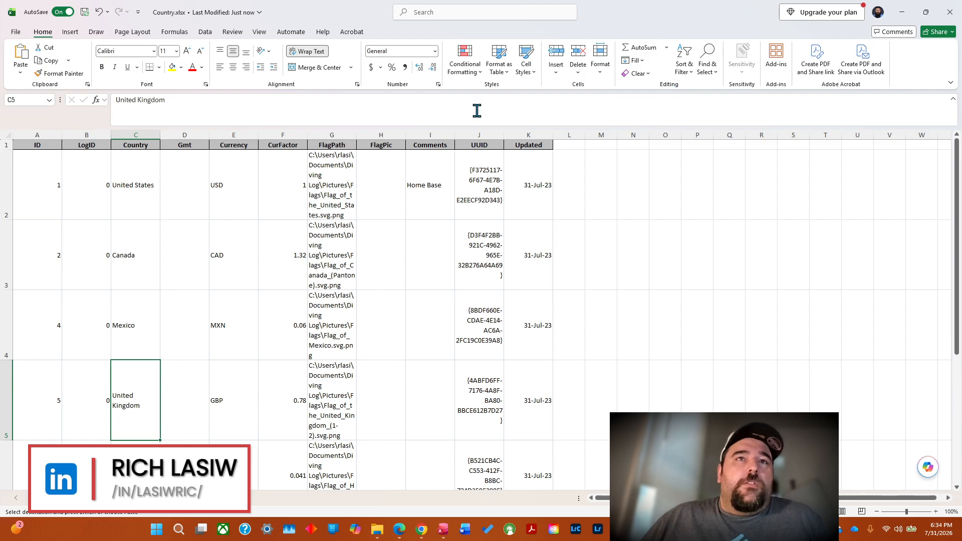
AutoFit the widths of columns A through K, from ID to Updated, in the exported Country sheet.
{"action": "left_click", "coordinate": [42, 129]}
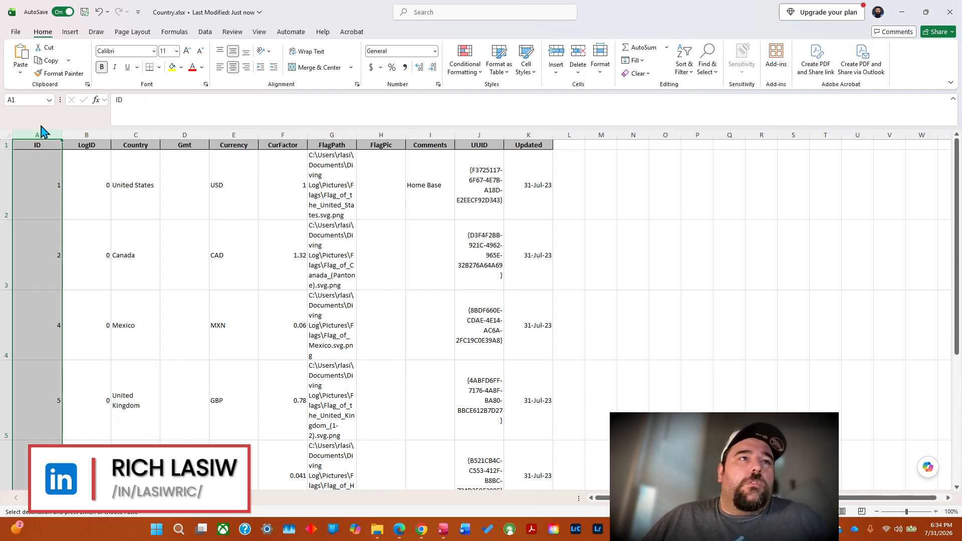
{"action": "left_click", "coordinate": [119, 131]}
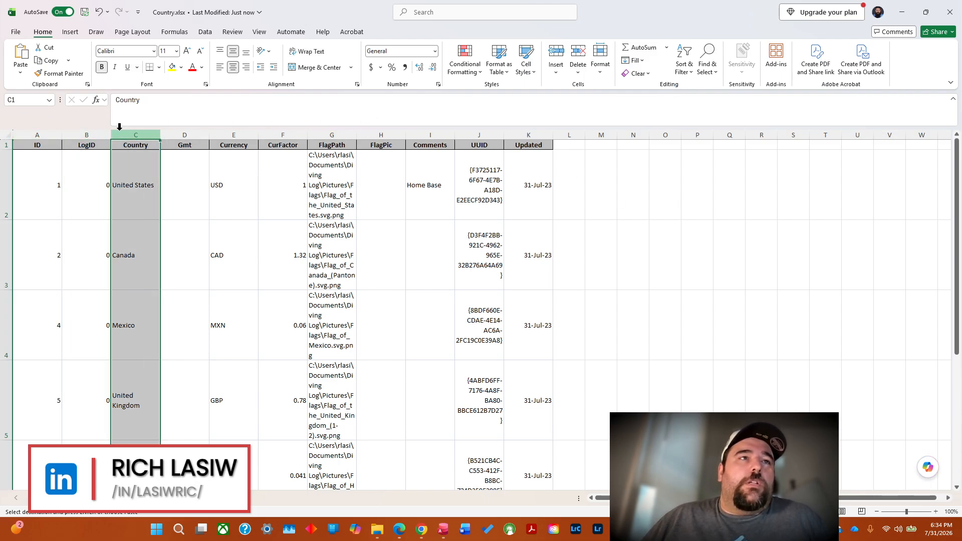
{"action": "left_click", "coordinate": [40, 131]}
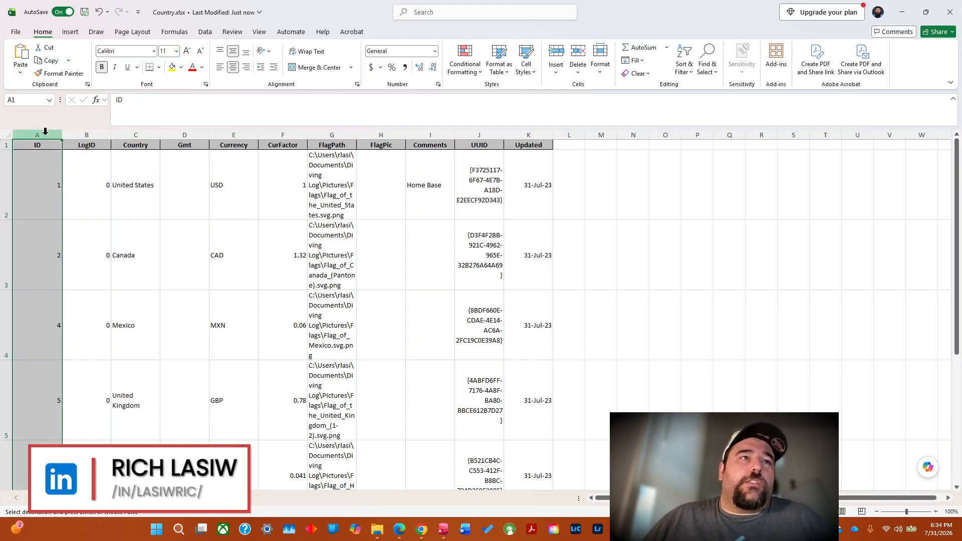
{"action": "left_click", "coordinate": [64, 135]}
{"action": "left_click", "coordinate": [40, 133]}
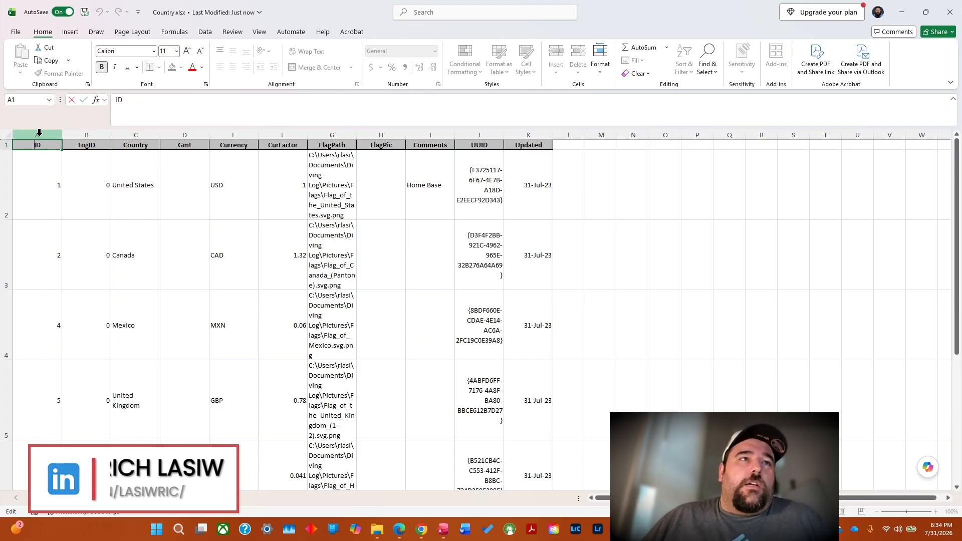
{"action": "key", "text": "Escape"}
{"action": "left_click_drag", "start_coordinate": [40, 134], "coordinate": [556, 143]}
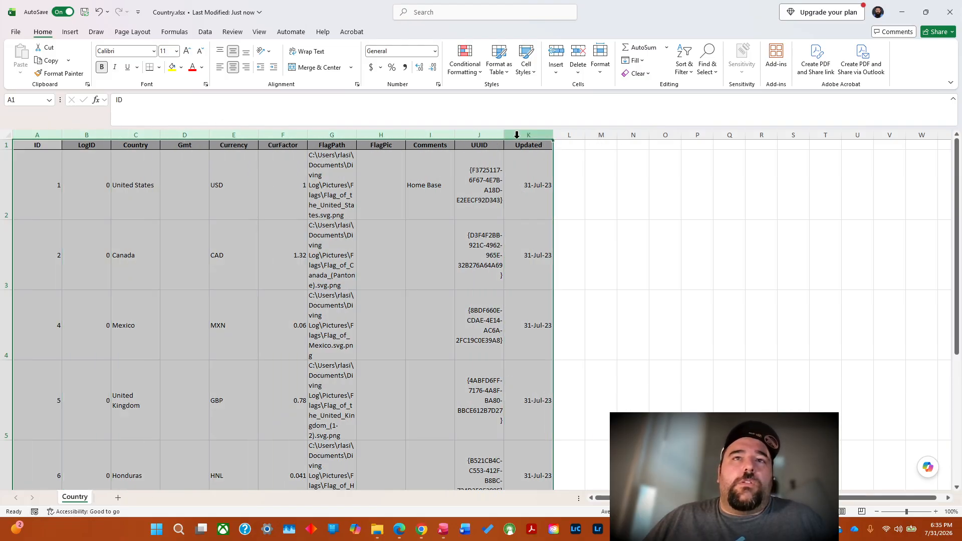
{"action": "double_click", "coordinate": [456, 135]}
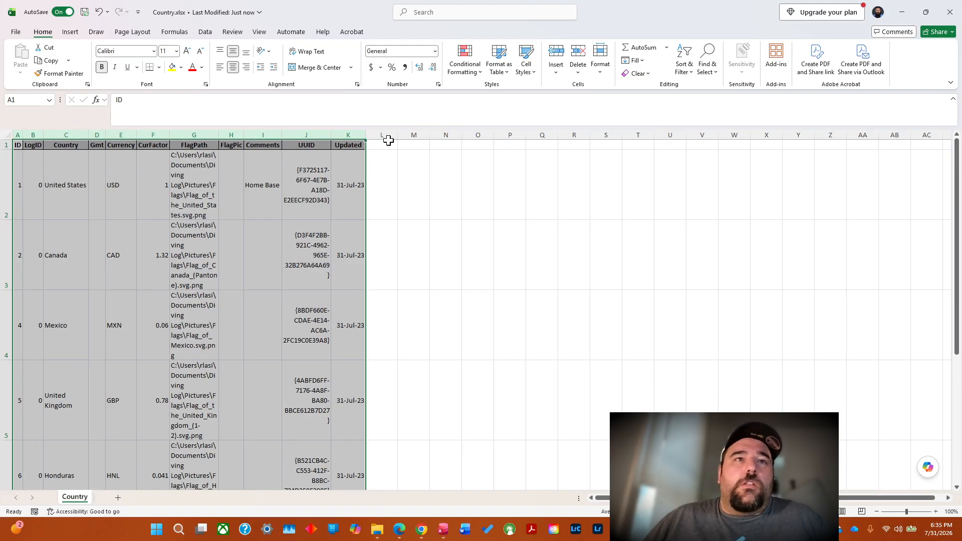
Check the FlagPic and Comments columns, close Country.xlsx, and minimize the Book1 workbook to return to Access.
{"action": "left_click", "coordinate": [256, 131]}
{"action": "left_click", "coordinate": [236, 135]}
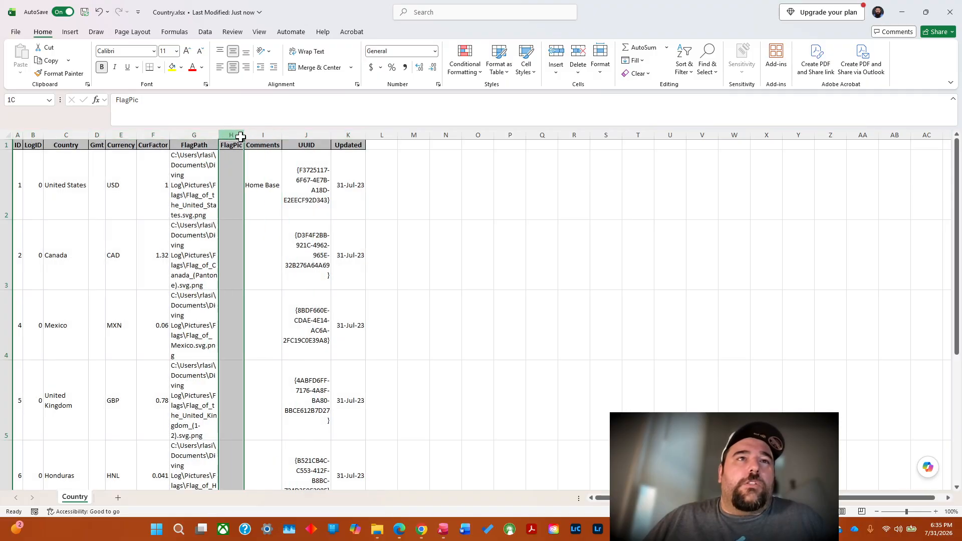
{"action": "left_click", "coordinate": [262, 135]}
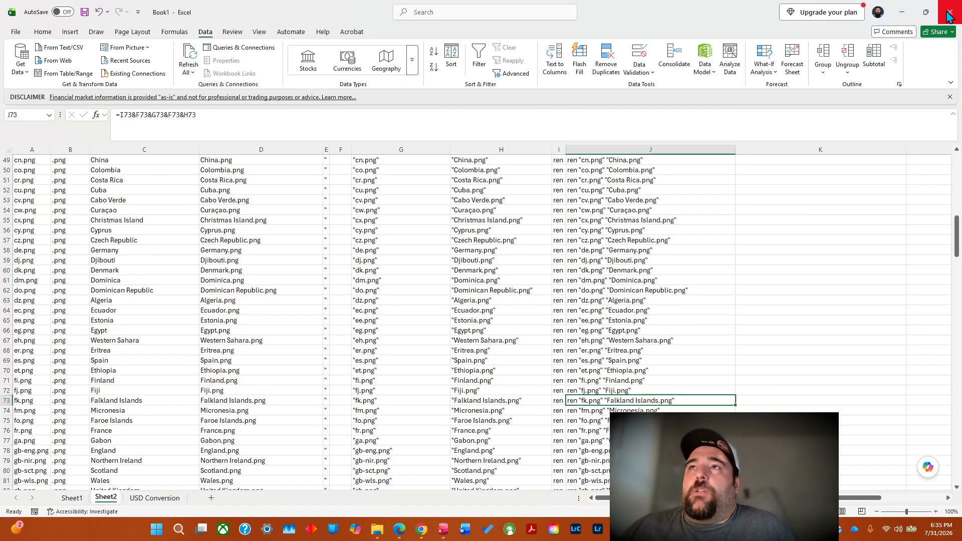
{"action": "left_click", "coordinate": [950, 12]}
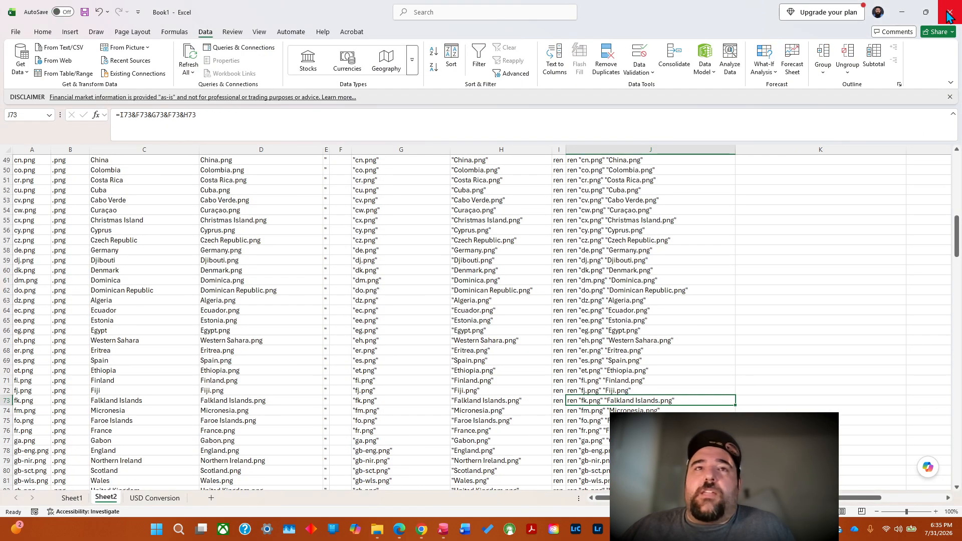
{"action": "left_click", "coordinate": [902, 12]}
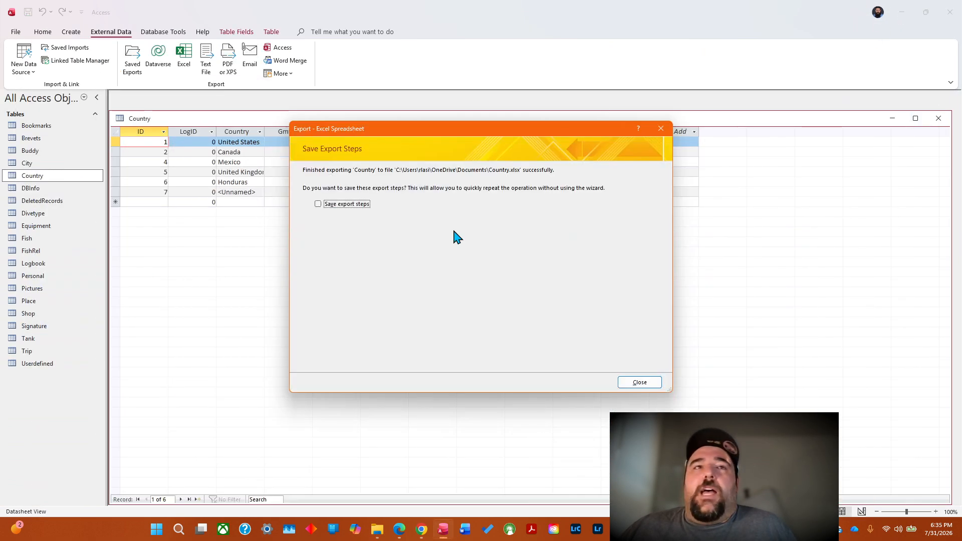
Close the completed export wizard and export the Country table to Country.xlsx again, this time without formatting and layout or saved export steps.
{"action": "left_click", "coordinate": [637, 383]}
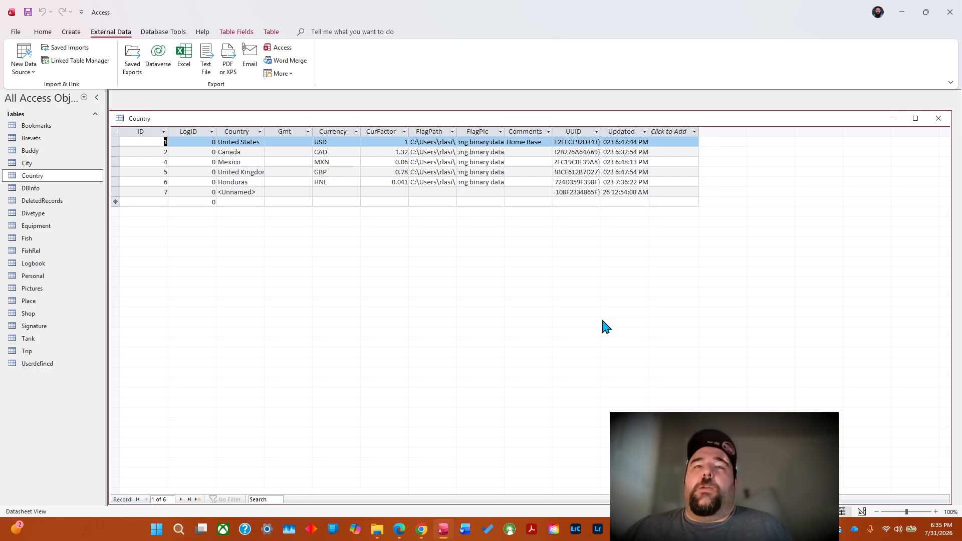
{"action": "left_click", "coordinate": [184, 58]}
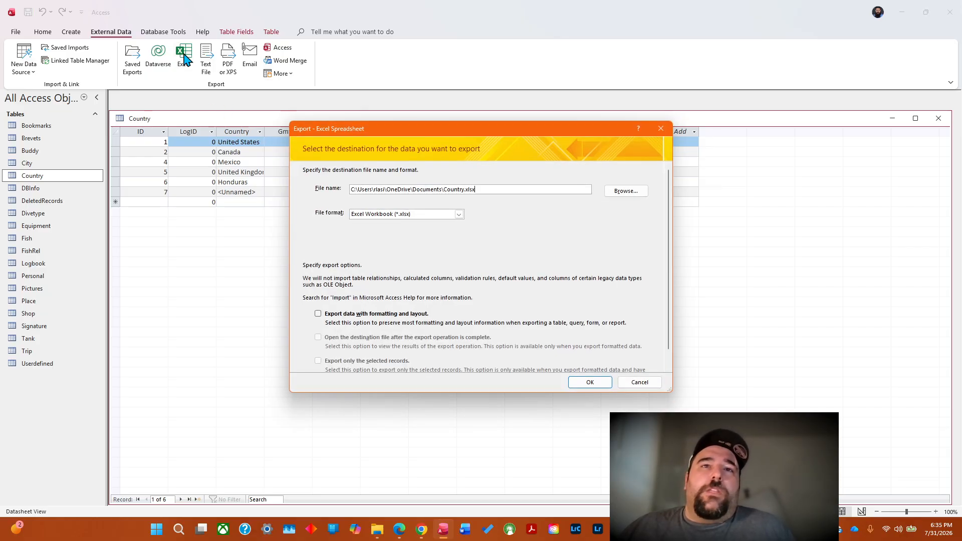
{"action": "left_click", "coordinate": [320, 314]}
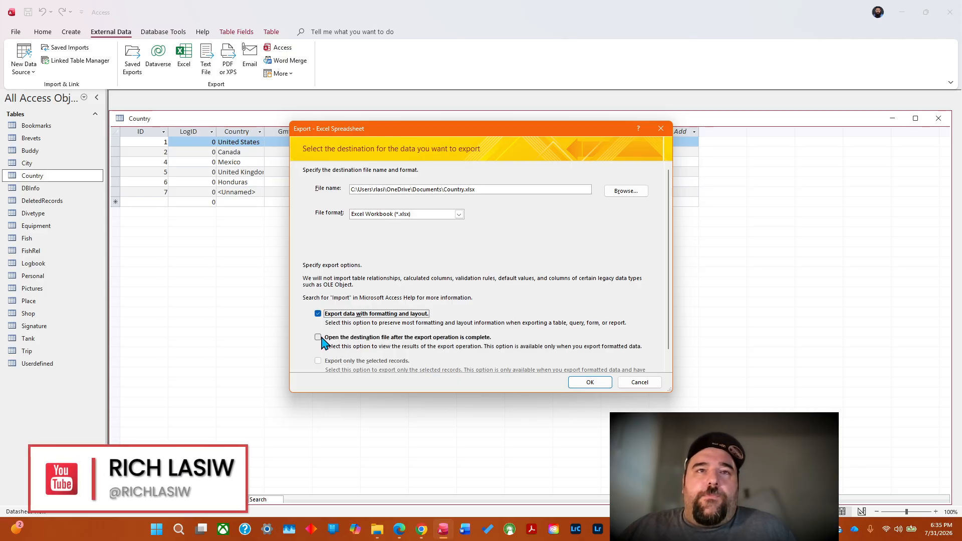
{"action": "left_click", "coordinate": [318, 314]}
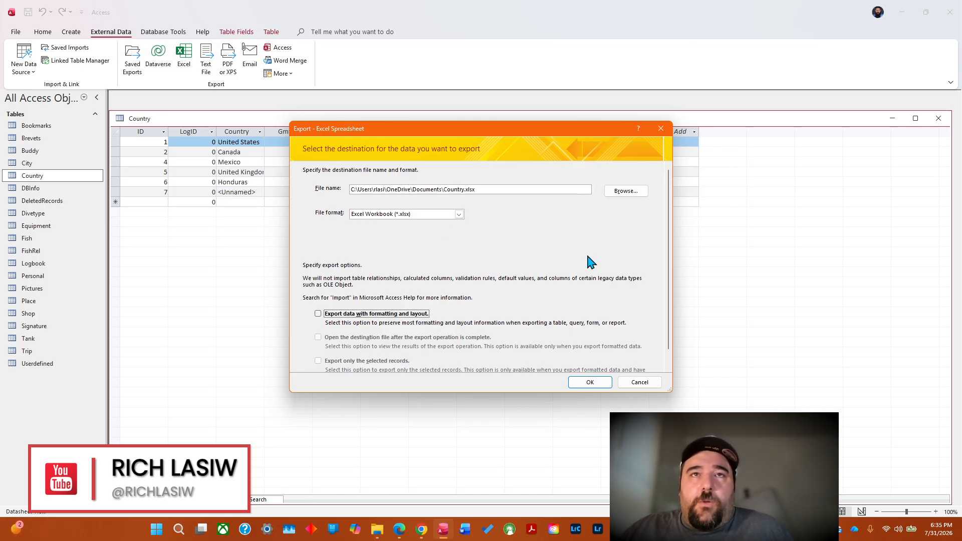
{"action": "left_click", "coordinate": [591, 383]}
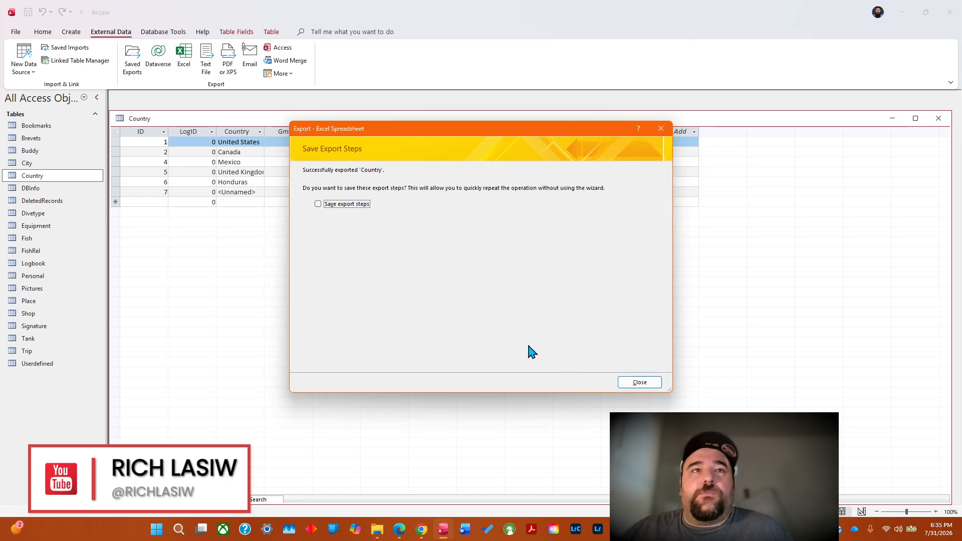
{"action": "left_click", "coordinate": [643, 384]}
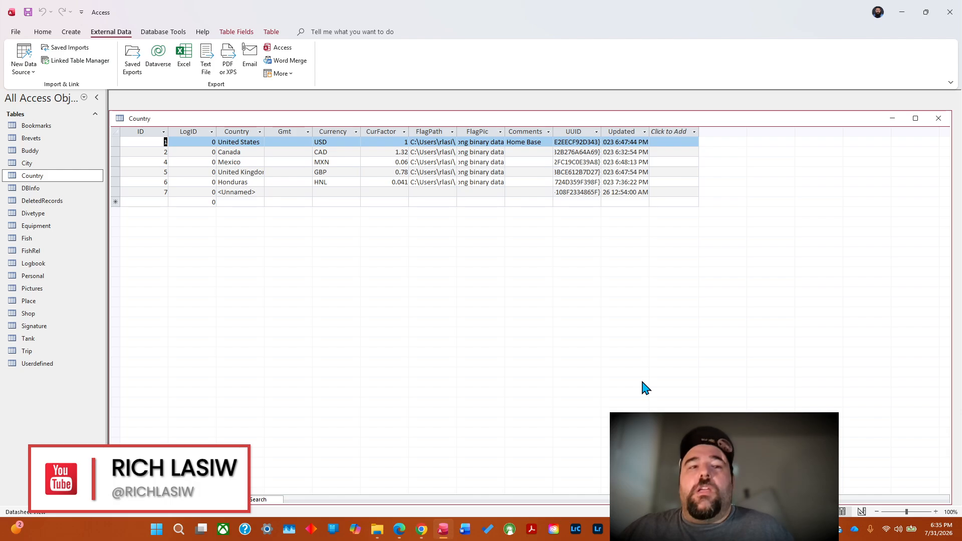
Switch to File Explorer and open Country.xlsx from the Documents folder.
{"action": "left_click", "coordinate": [378, 527]}
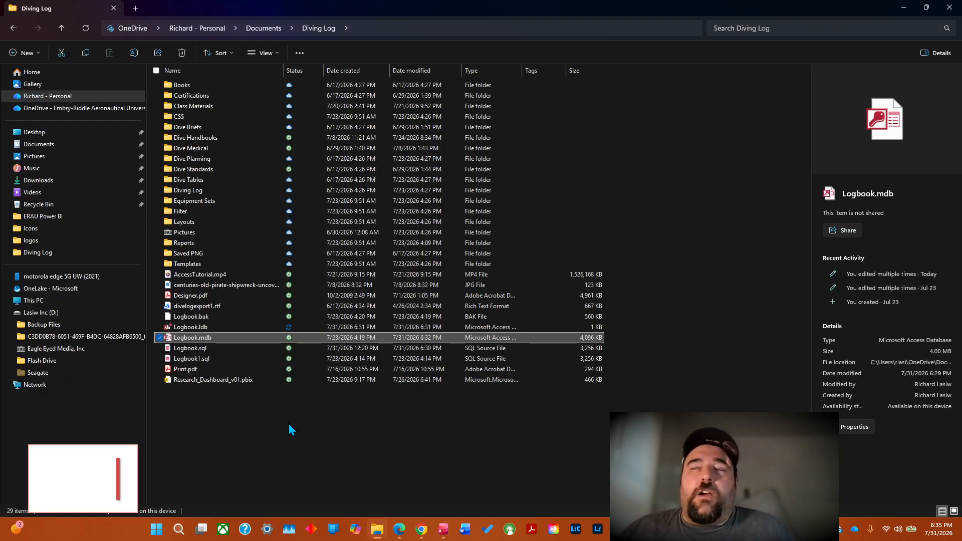
{"action": "left_click", "coordinate": [47, 147]}
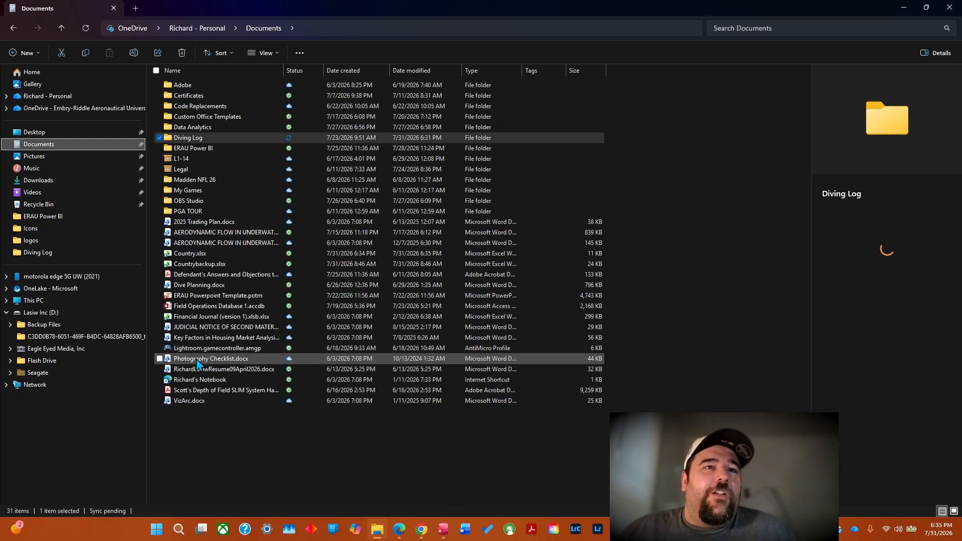
{"action": "left_click", "coordinate": [183, 255]}
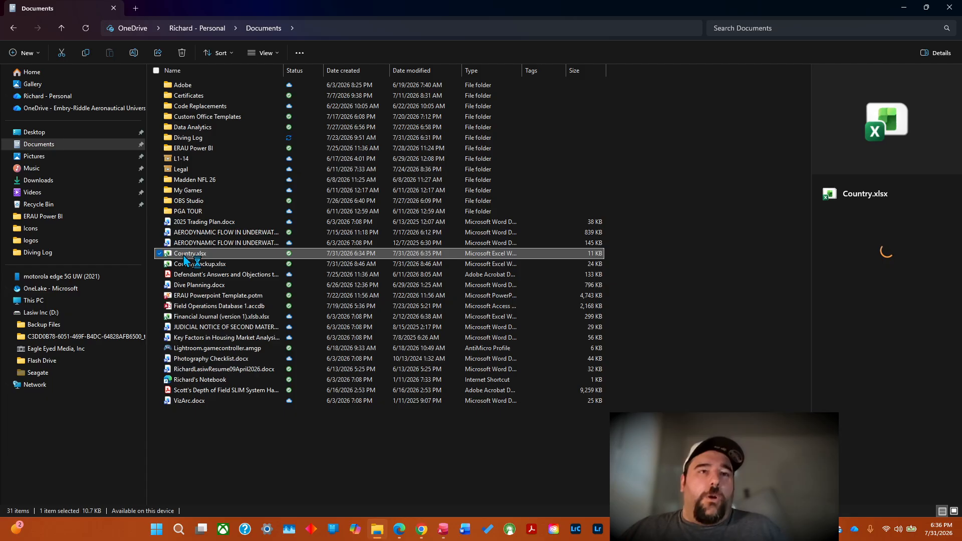
{"action": "double_click", "coordinate": [184, 256]}
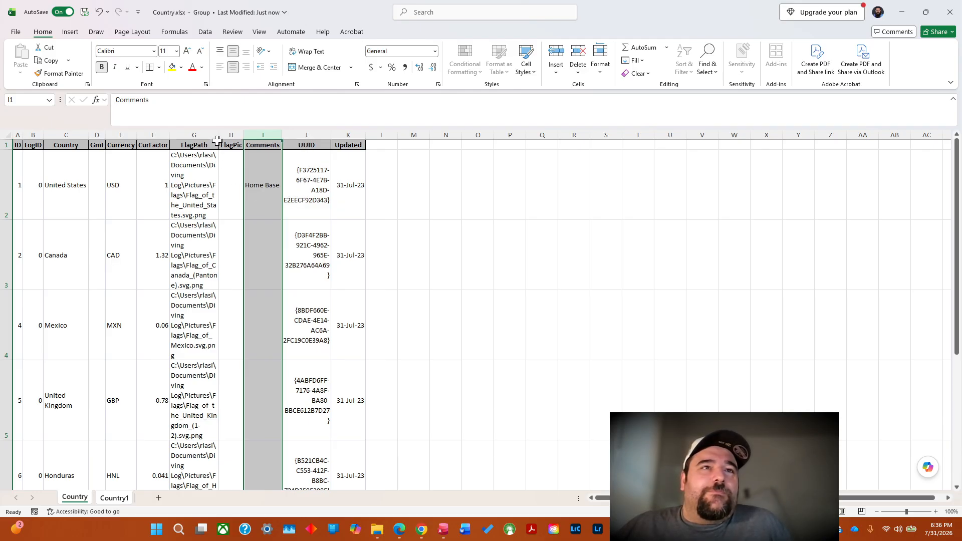
Widen the FlagPath and UUID columns on the grouped Country and Country1 sheets so each entry fits on one line, and AutoFit both widths.
{"action": "left_click_drag", "start_coordinate": [218, 134], "coordinate": [408, 140]}
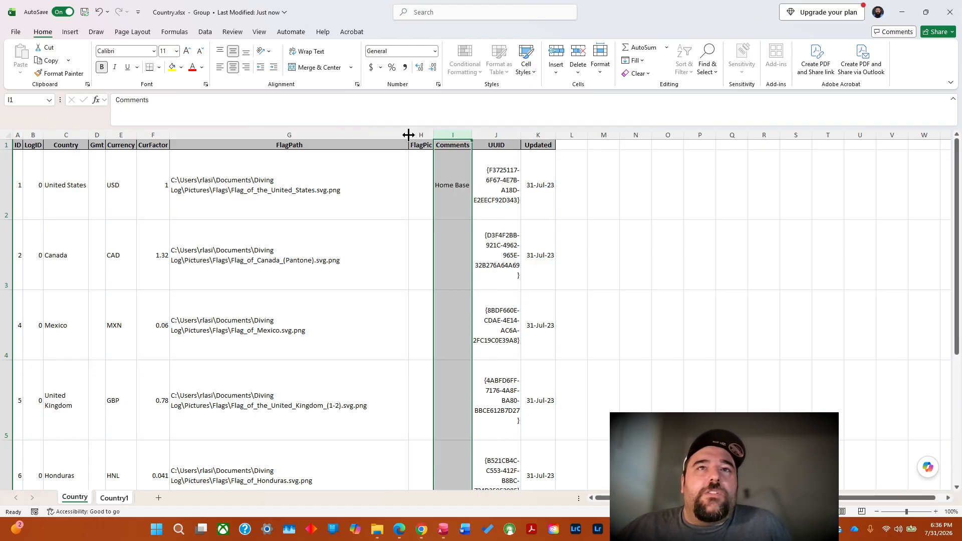
{"action": "left_click_drag", "start_coordinate": [408, 135], "coordinate": [663, 140]}
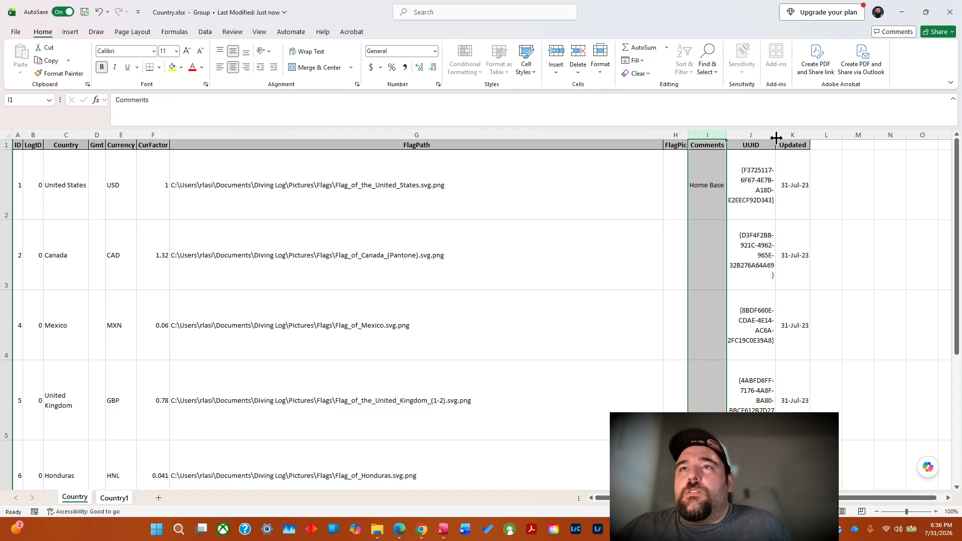
{"action": "left_click_drag", "start_coordinate": [776, 137], "coordinate": [950, 139]}
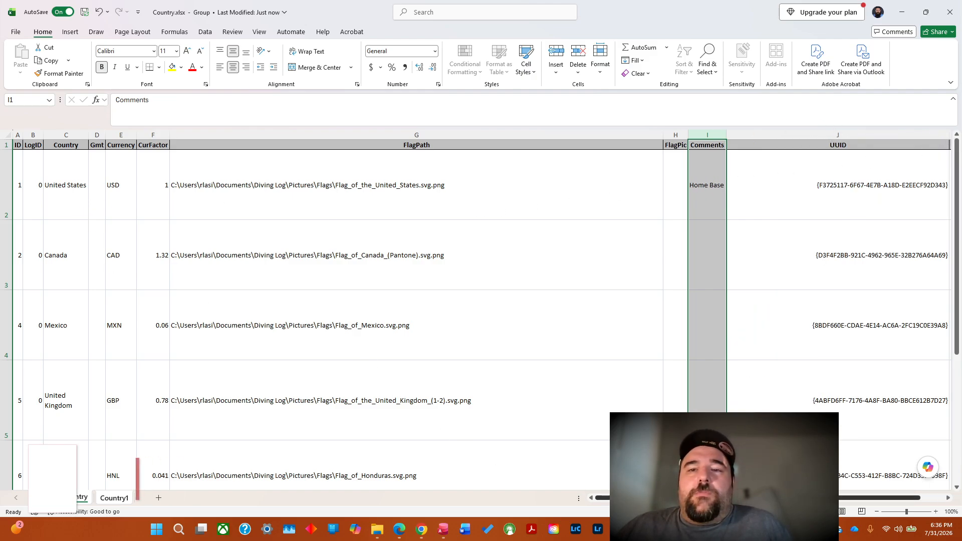
{"action": "scroll", "coordinate": [702, 260], "scroll_direction": "right", "scroll_amount": 3}
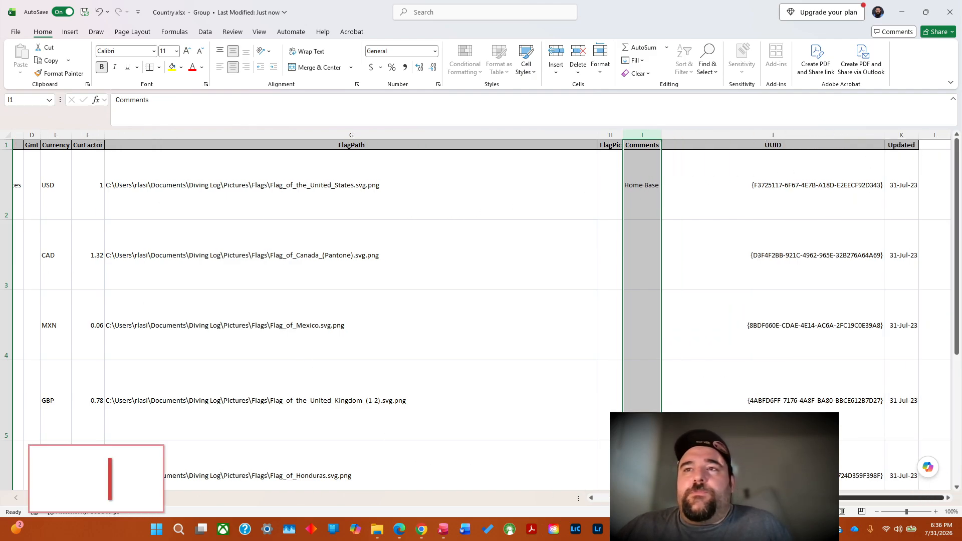
{"action": "double_click", "coordinate": [883, 137]}
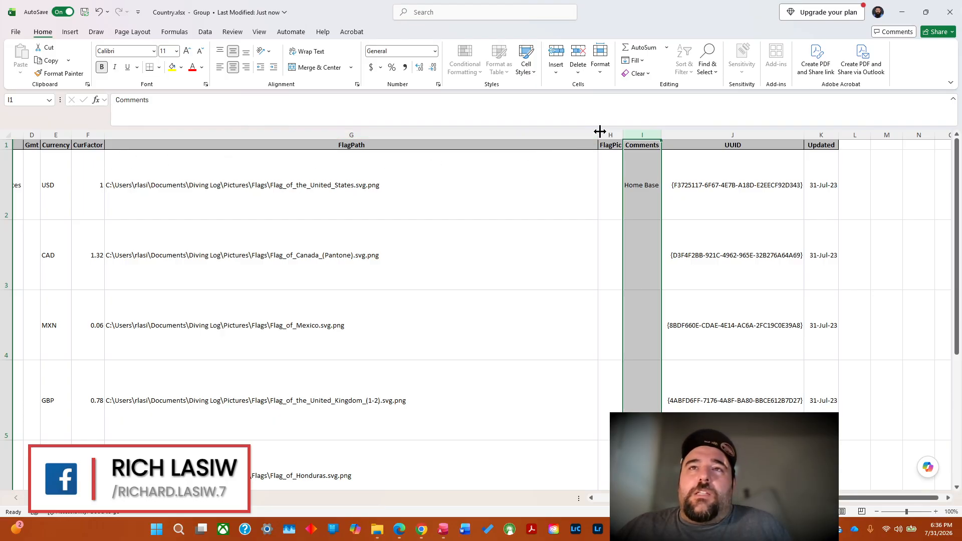
{"action": "left_click_drag", "start_coordinate": [599, 131], "coordinate": [600, 131]}
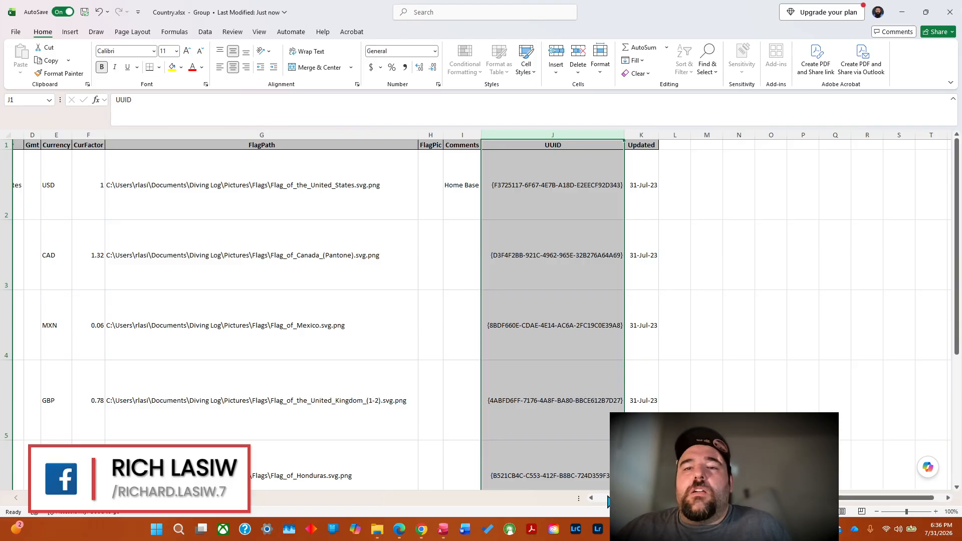
{"action": "scroll", "coordinate": [427, 356], "scroll_direction": "left", "scroll_amount": 2}
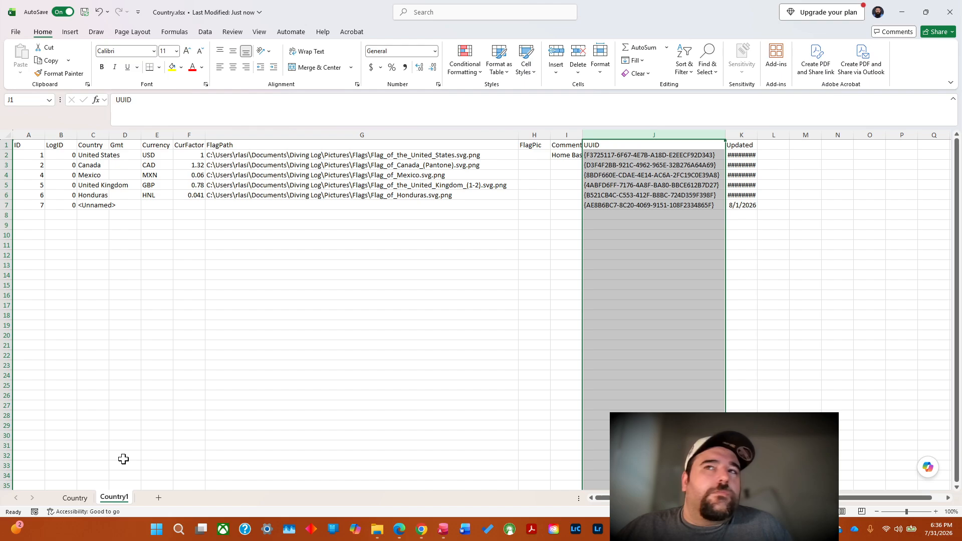
AutoFit the ID, FlagPath and FlagPic columns on the Country sheet, and compare it with the unformatted Country1 sheet.
{"action": "left_click", "coordinate": [75, 485]}
{"action": "left_click", "coordinate": [75, 498]}
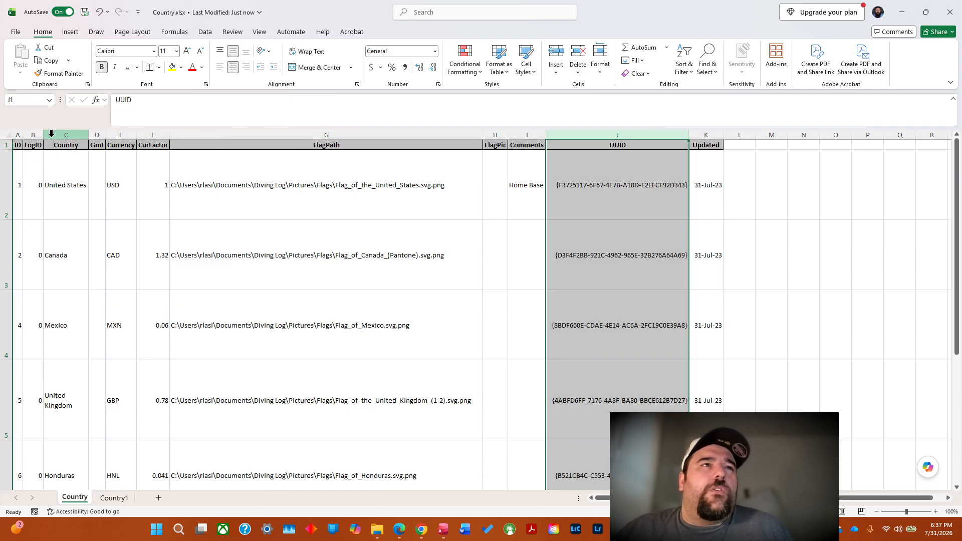
{"action": "double_click", "coordinate": [25, 137]}
{"action": "left_click_drag", "start_coordinate": [33, 137], "coordinate": [61, 136]}
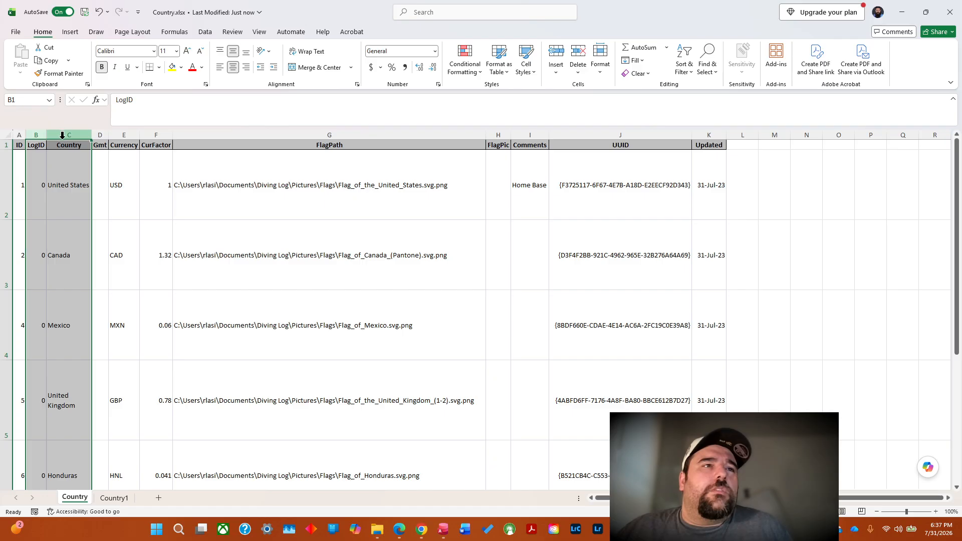
{"action": "left_click", "coordinate": [177, 182]}
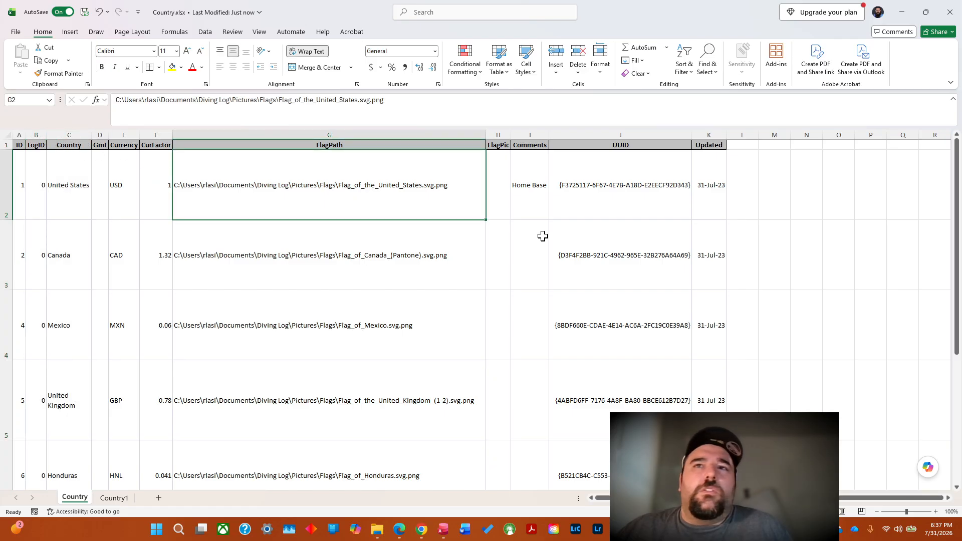
{"action": "double_click", "coordinate": [486, 136]}
{"action": "double_click", "coordinate": [487, 136]}
{"action": "double_click", "coordinate": [510, 136]}
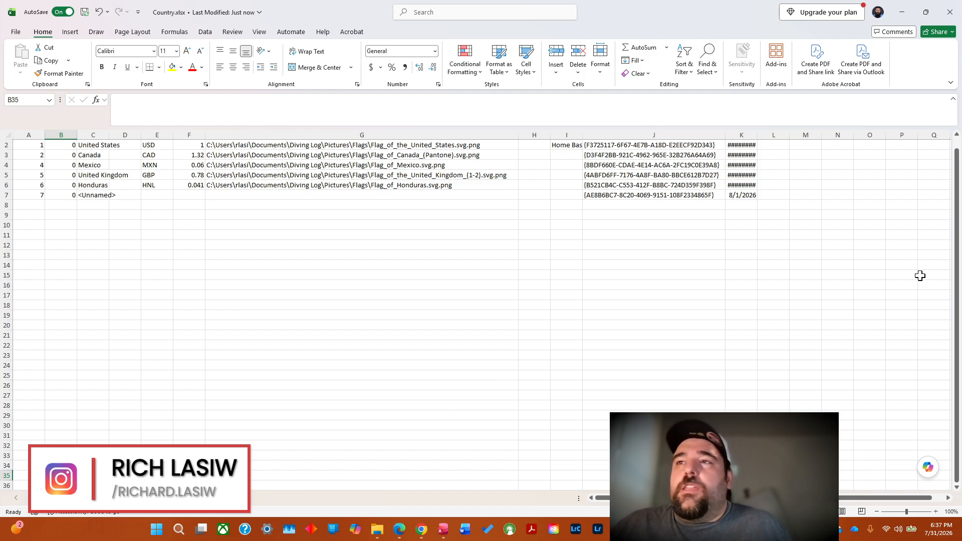
{"action": "scroll", "coordinate": [957, 255], "scroll_direction": "up", "scroll_amount": 1}
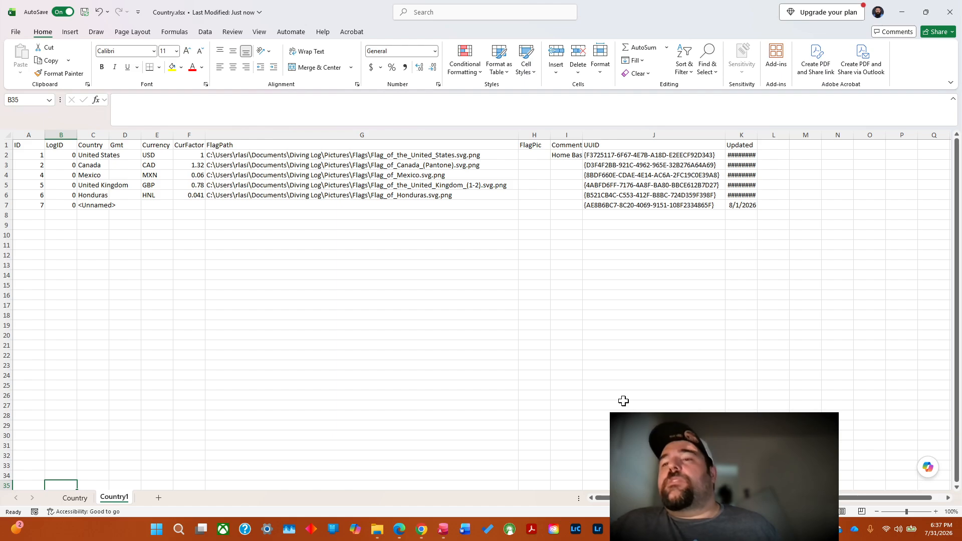
Switch to the Book1 workbook and examine the rename formulas in the first rows of Sheet2's code column.
{"action": "mouse_move", "coordinate": [806, 530]}
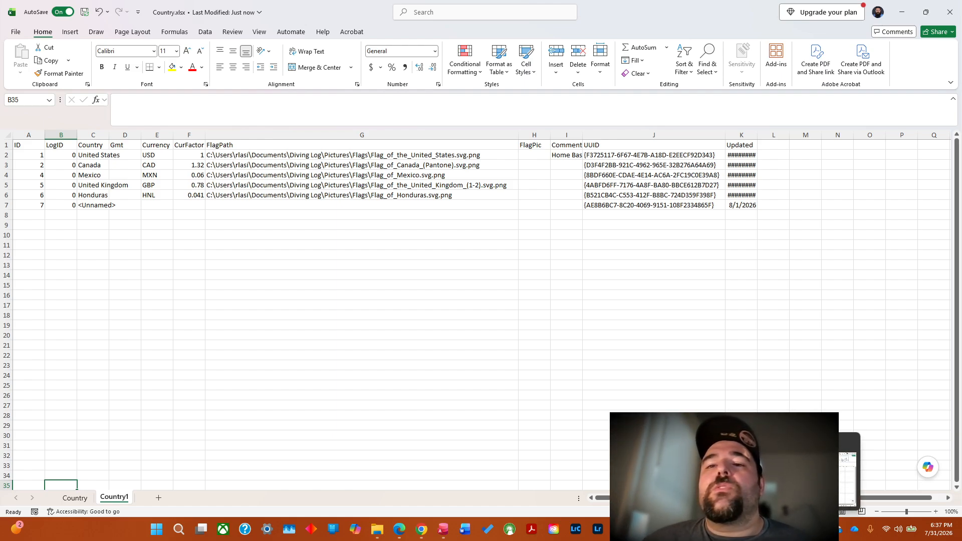
{"action": "mouse_move", "coordinate": [802, 476]}
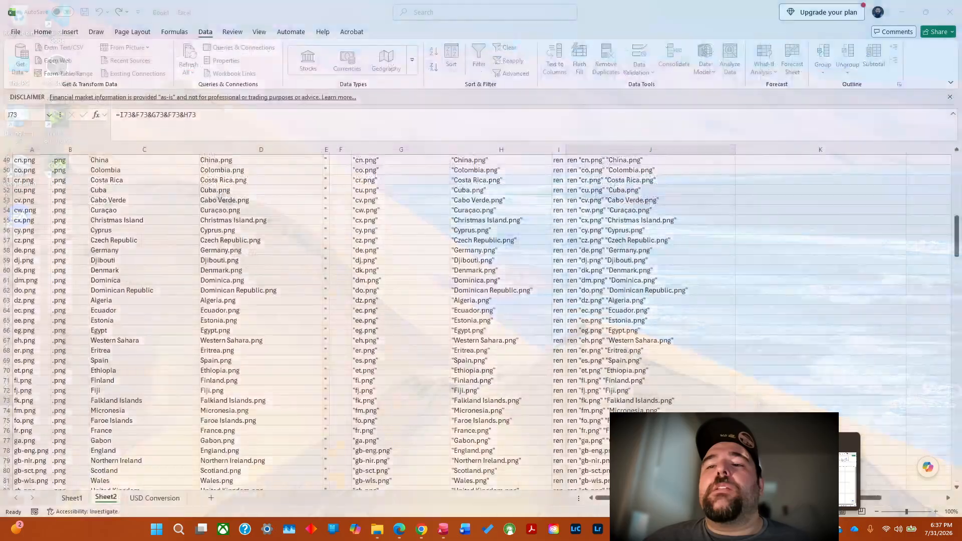
{"action": "left_click", "coordinate": [802, 476]}
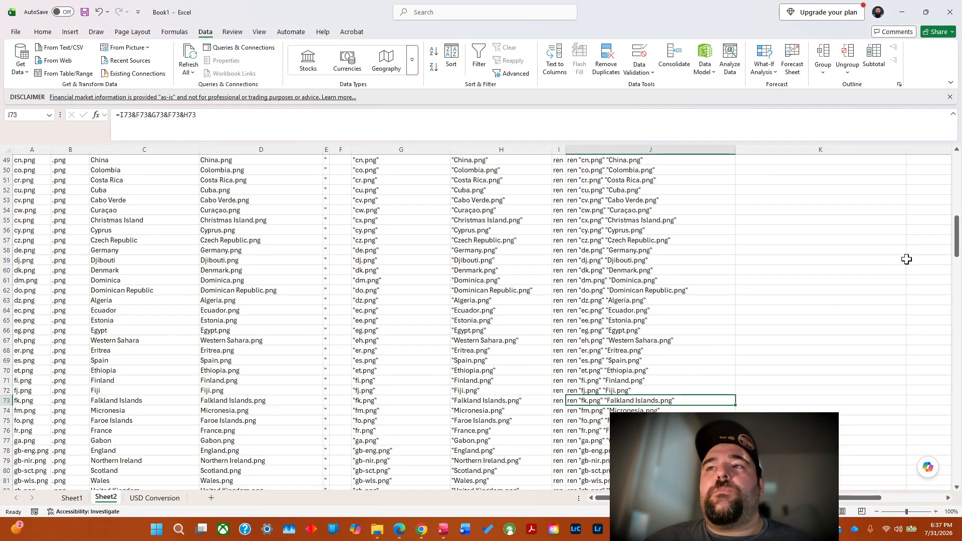
{"action": "left_click", "coordinate": [946, 182]}
{"action": "left_click_drag", "start_coordinate": [958, 223], "coordinate": [958, 144]}
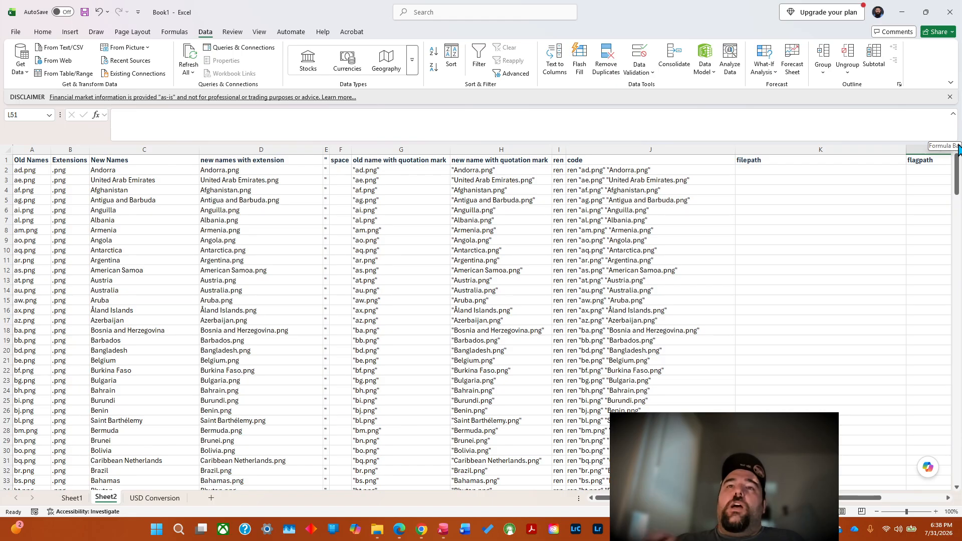
{"action": "double_click", "coordinate": [638, 170]}
{"action": "left_click", "coordinate": [647, 189]}
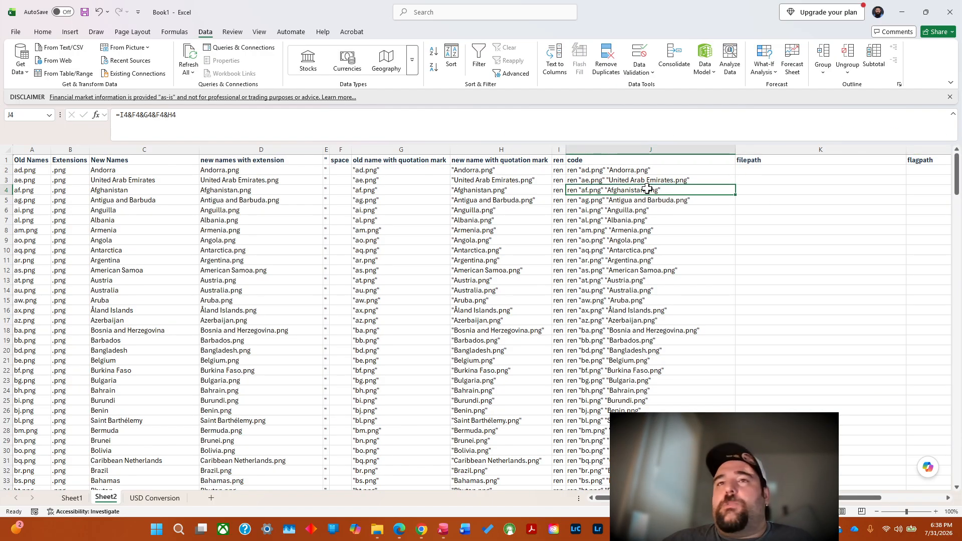
{"action": "double_click", "coordinate": [665, 170]}
{"action": "double_click", "coordinate": [696, 182]}
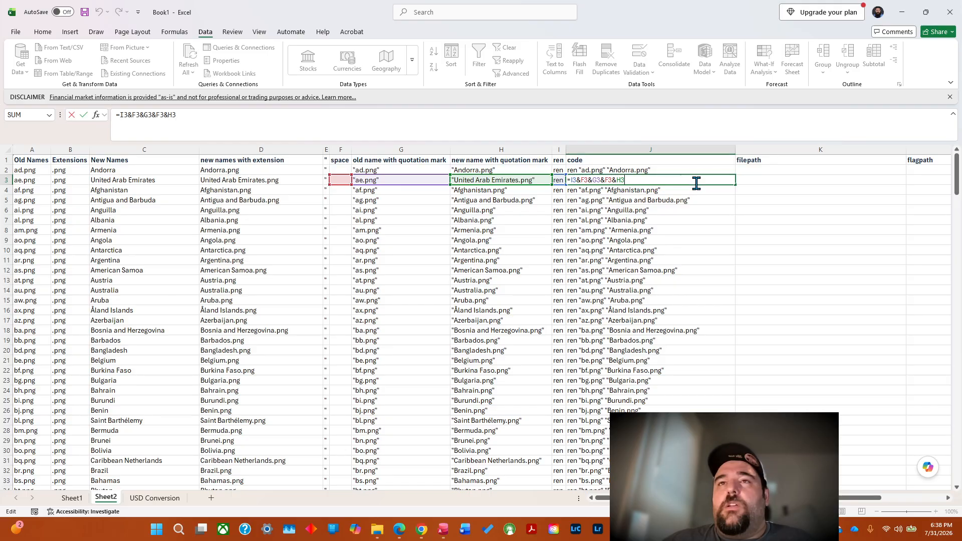
Switch to File Explorer and open the Documents folder in the personal OneDrive.
{"action": "double_click", "coordinate": [786, 168]}
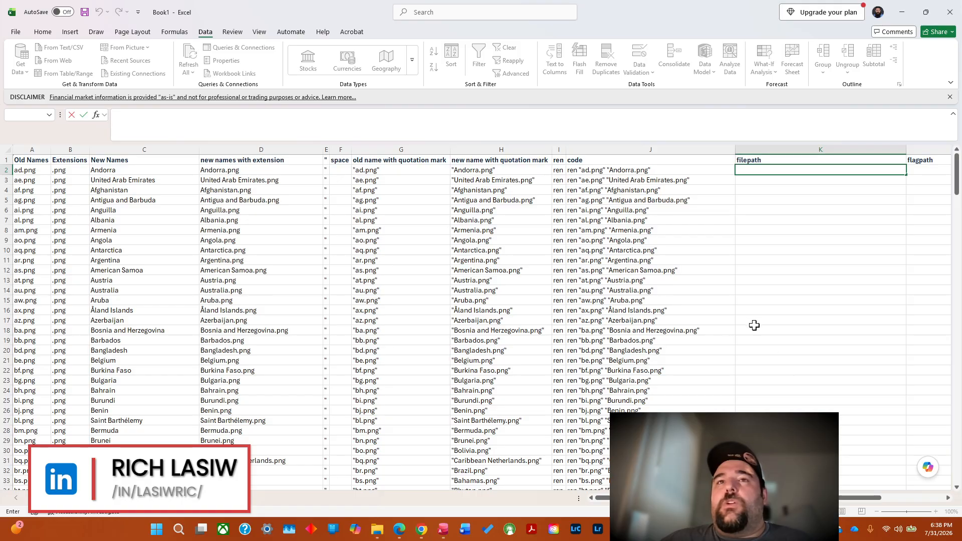
{"action": "left_click", "coordinate": [377, 529]}
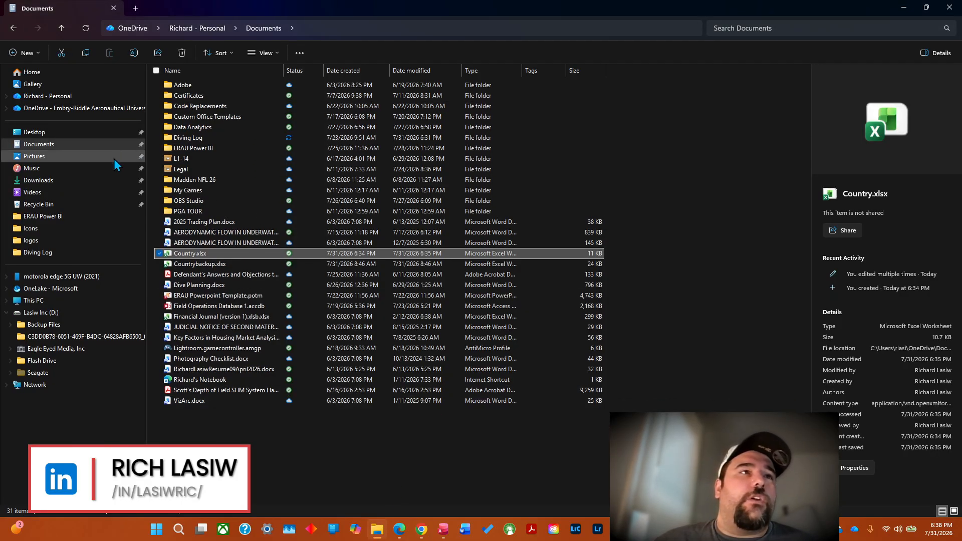
{"action": "left_click", "coordinate": [62, 158]}
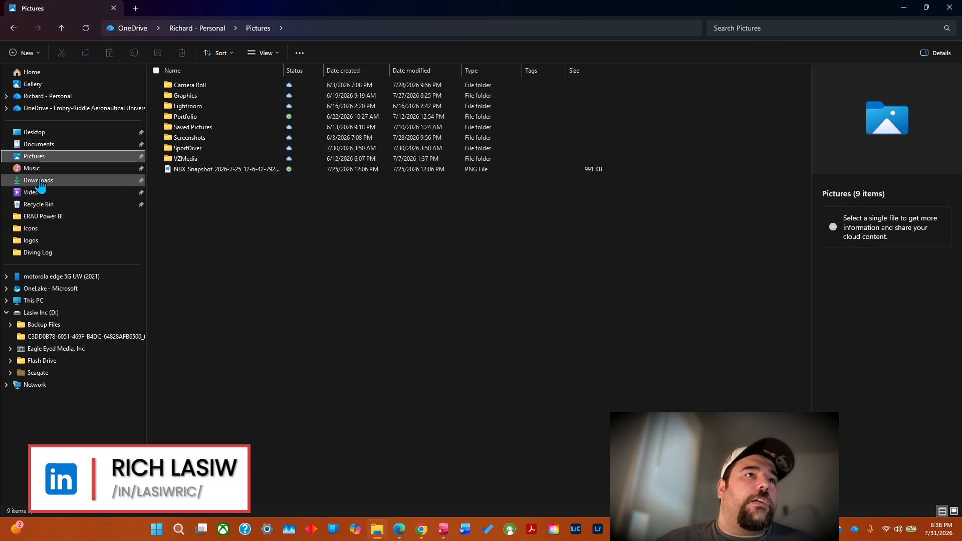
{"action": "left_click", "coordinate": [40, 98]}
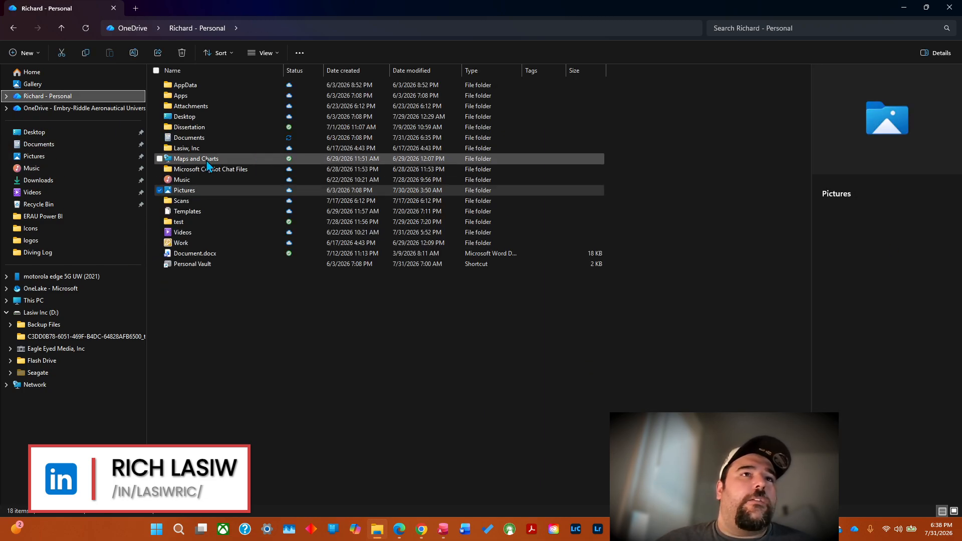
{"action": "left_click", "coordinate": [197, 140]}
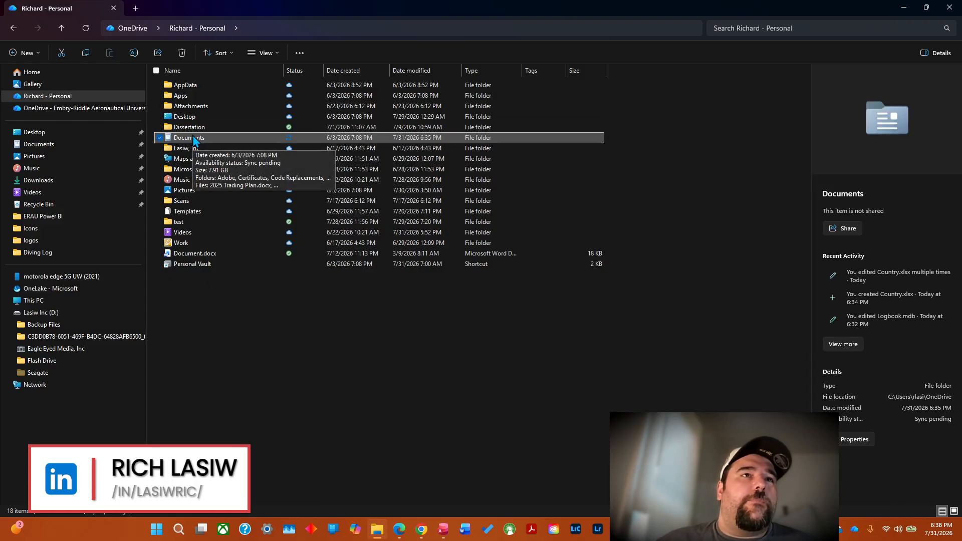
{"action": "left_click", "coordinate": [194, 139]}
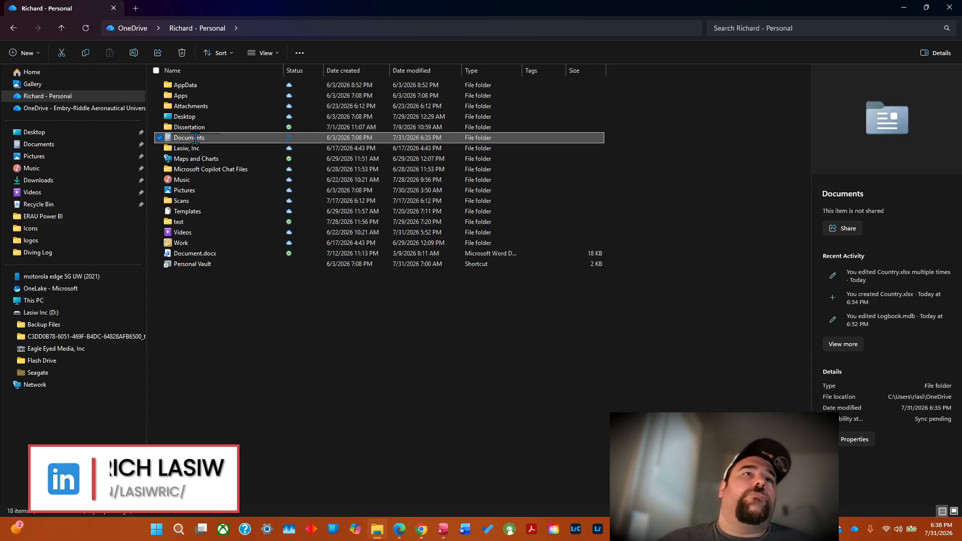
{"action": "left_click", "coordinate": [197, 159]}
{"action": "double_click", "coordinate": [194, 139]}
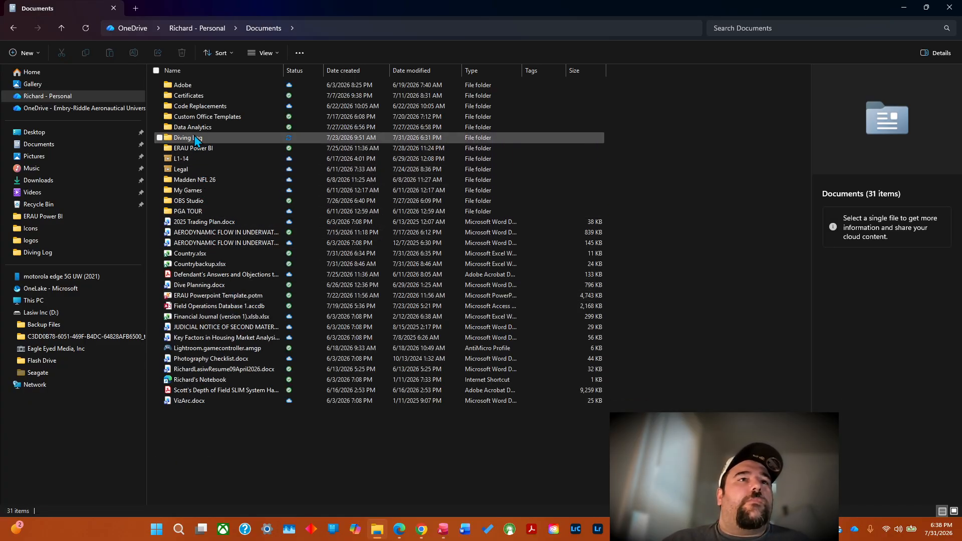
Open the Flags folder inside Diving Log\Pictures.
{"action": "left_click", "coordinate": [197, 141]}
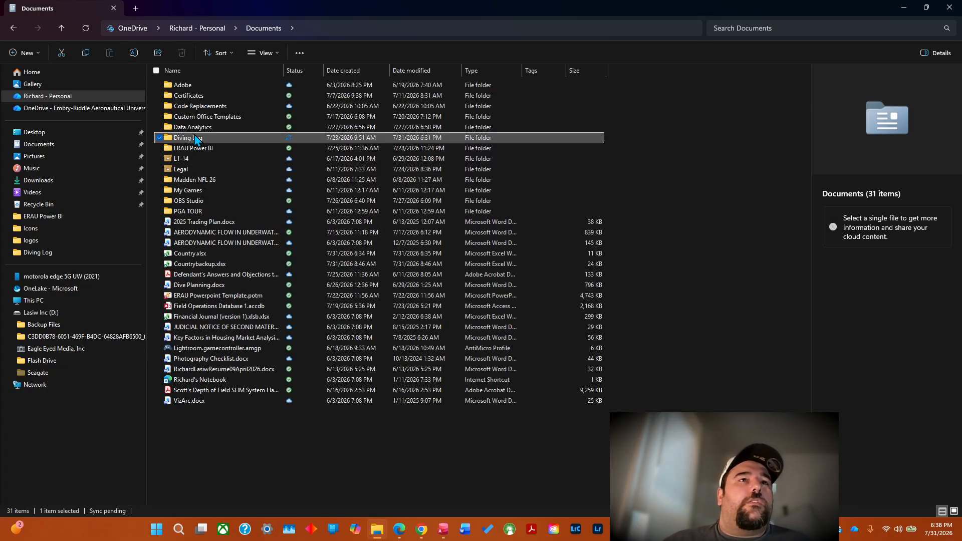
{"action": "double_click", "coordinate": [193, 137]}
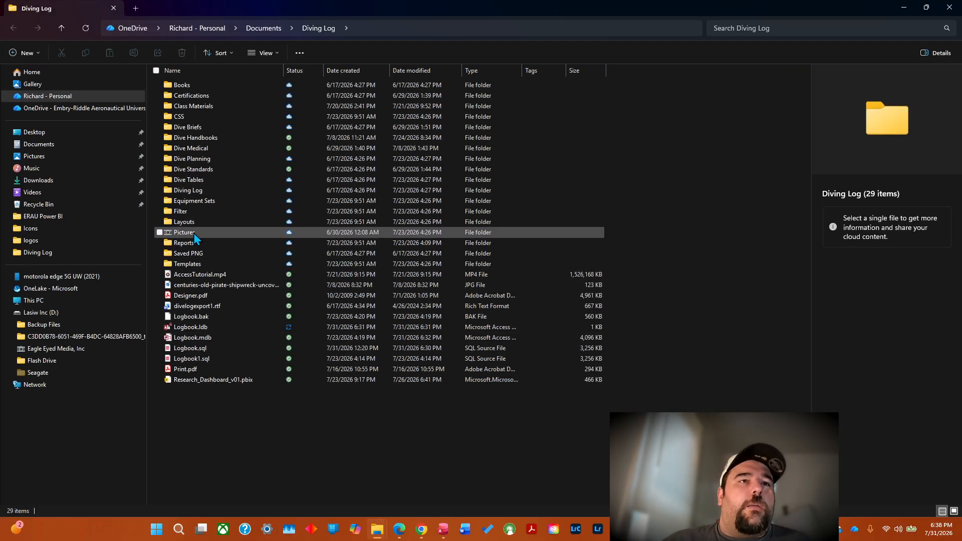
{"action": "double_click", "coordinate": [195, 233]}
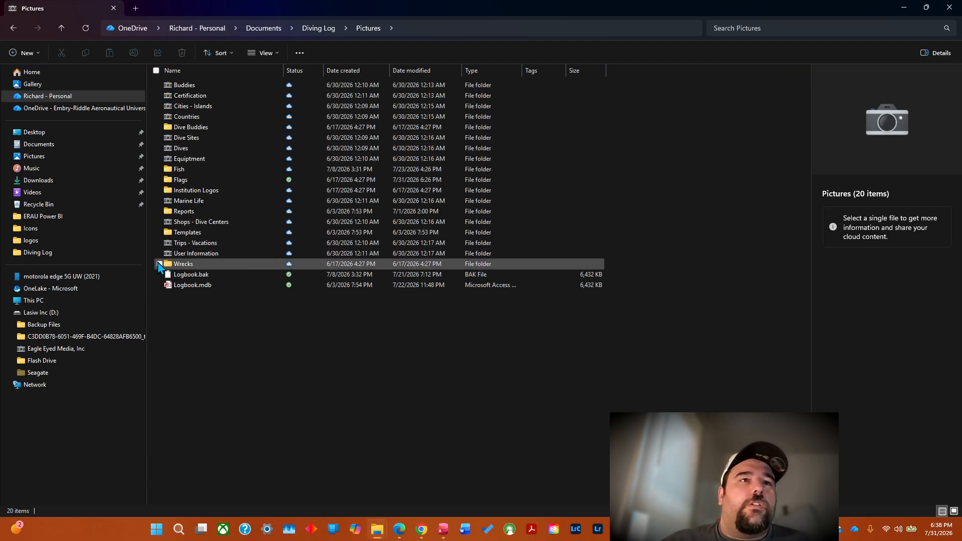
{"action": "left_click", "coordinate": [181, 180]}
{"action": "double_click", "coordinate": [182, 180]}
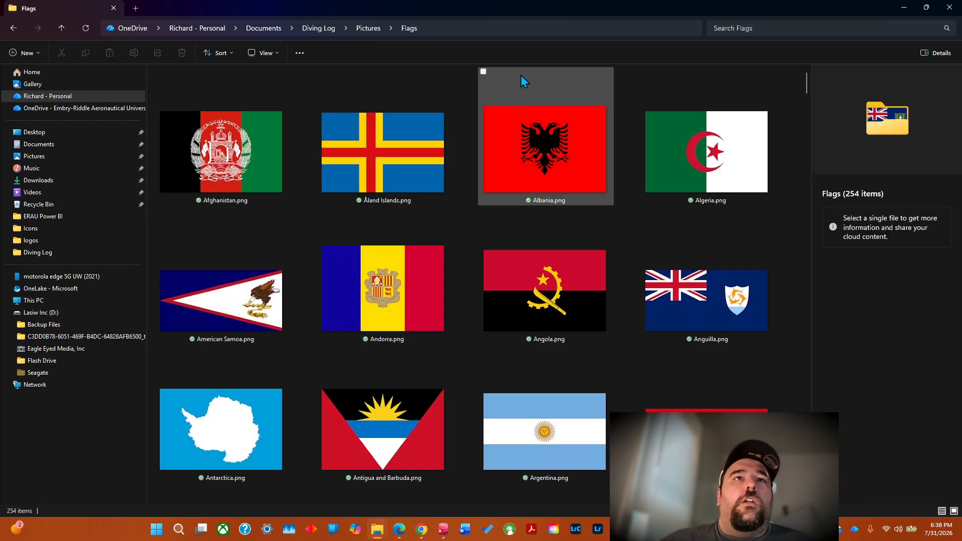
Copy the full location path from the properties of Albania.png and close the properties dialog.
{"action": "right_click", "coordinate": [552, 170]}
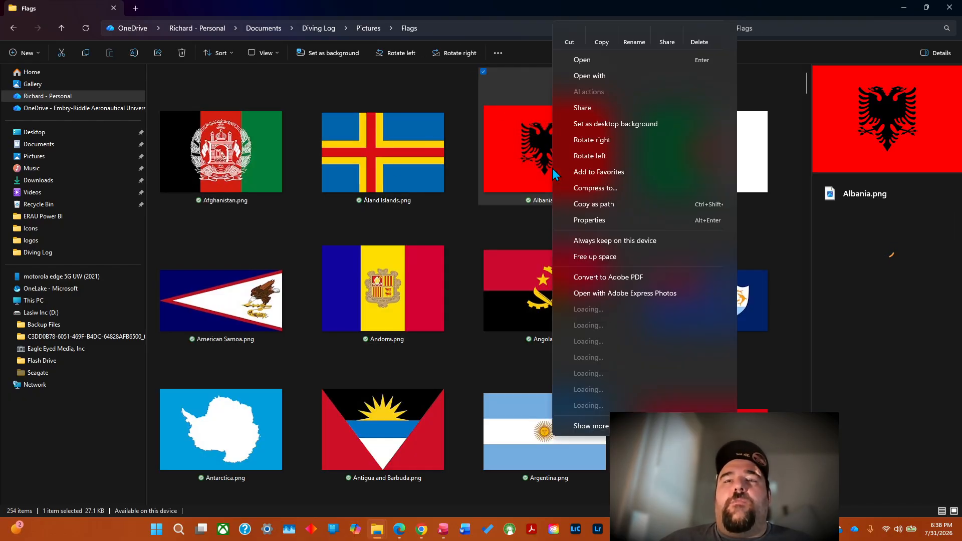
{"action": "left_click", "coordinate": [592, 222]}
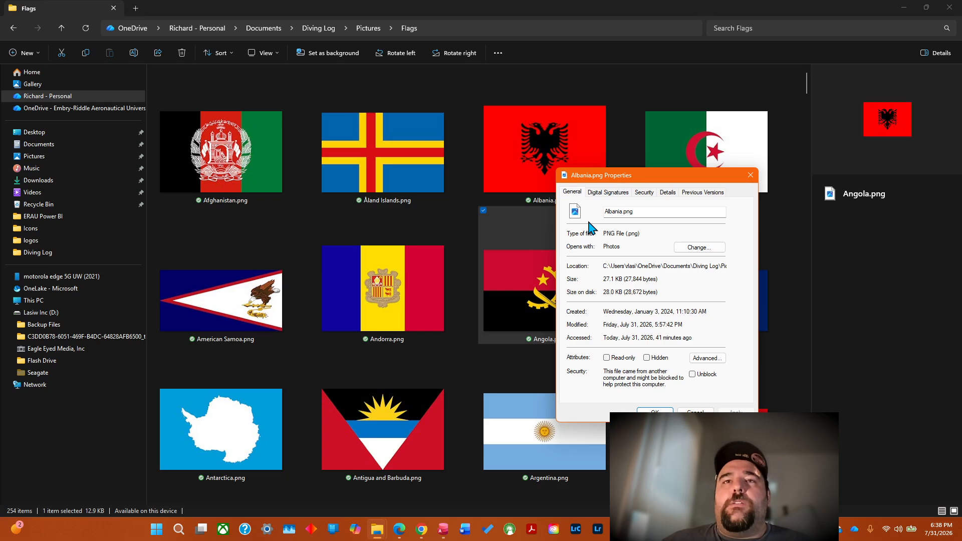
{"action": "scroll", "coordinate": [668, 271], "scroll_direction": "down", "scroll_amount": 1}
{"action": "left_click_drag", "start_coordinate": [604, 266], "coordinate": [750, 263]}
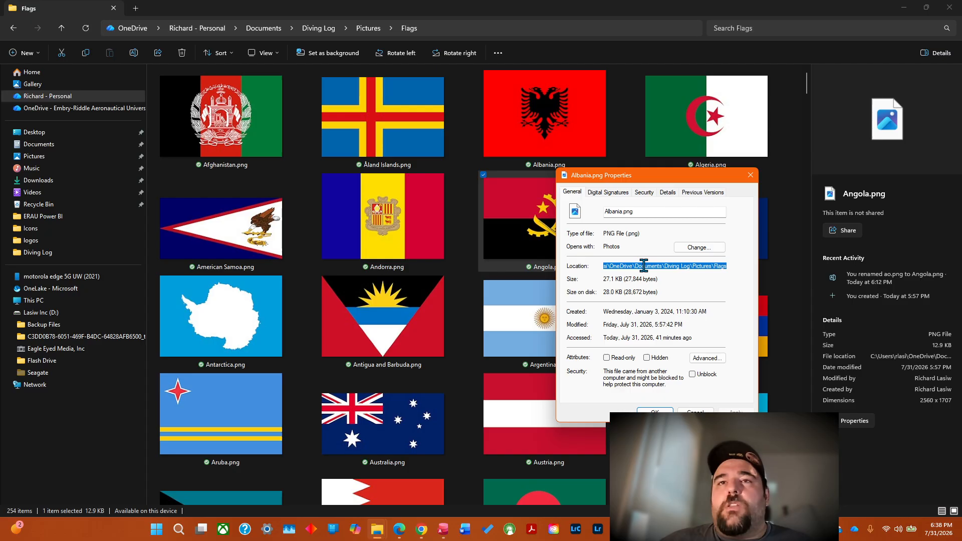
{"action": "right_click", "coordinate": [644, 267]}
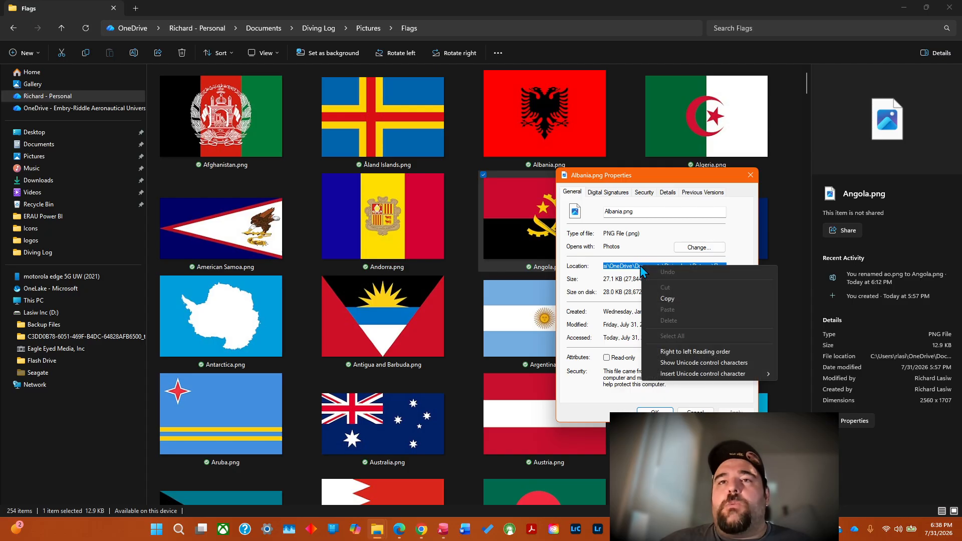
{"action": "left_click", "coordinate": [672, 299]}
{"action": "left_click", "coordinate": [657, 410]}
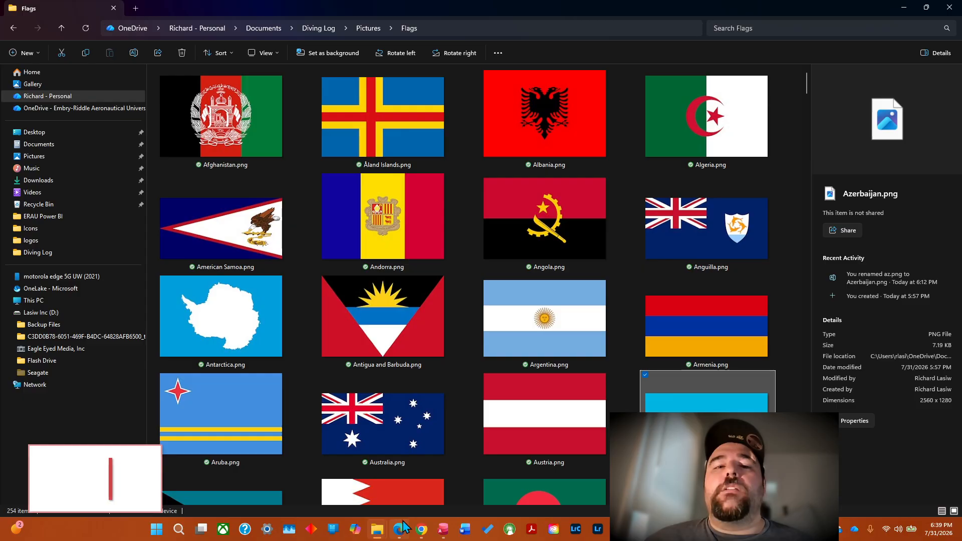
Switch to the Book1 workbook and paste the copied Flags folder path into K2 of the filepath column.
{"action": "left_click", "coordinate": [752, 530]}
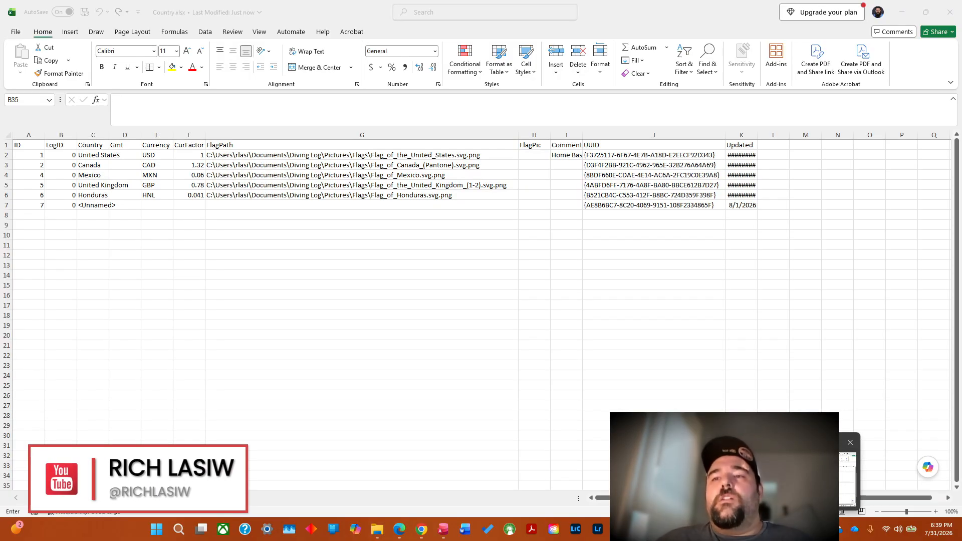
{"action": "left_click", "coordinate": [807, 476]}
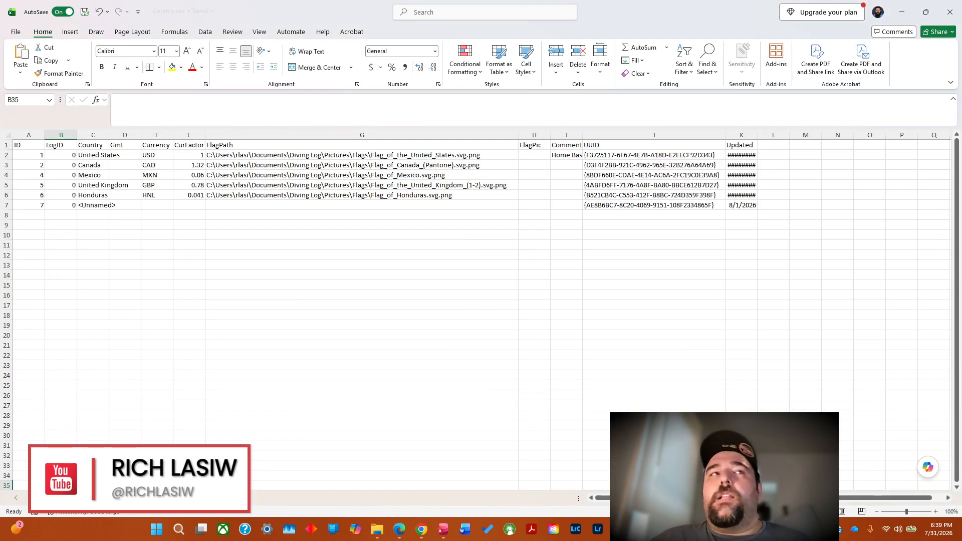
{"action": "left_click", "coordinate": [752, 529]}
{"action": "left_click", "coordinate": [702, 476]}
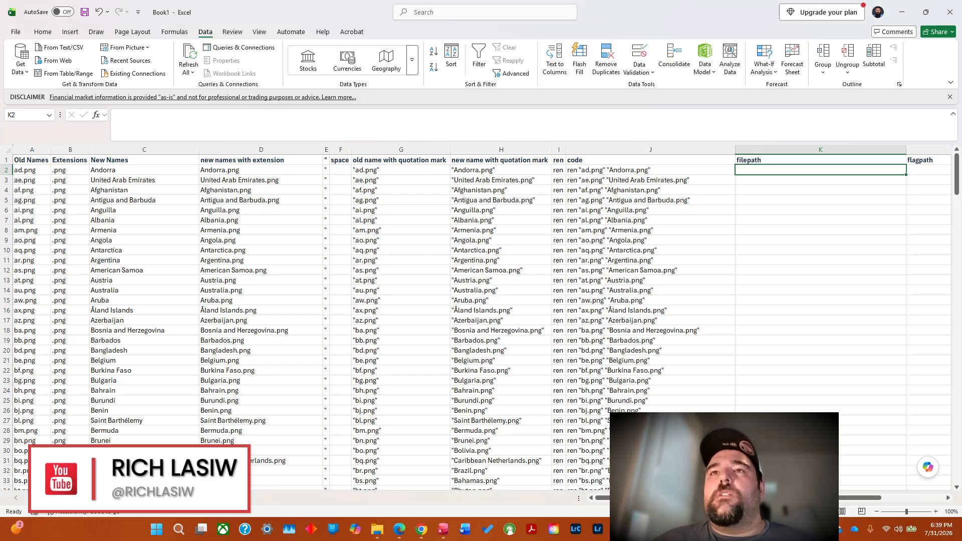
{"action": "right_click", "coordinate": [766, 171]}
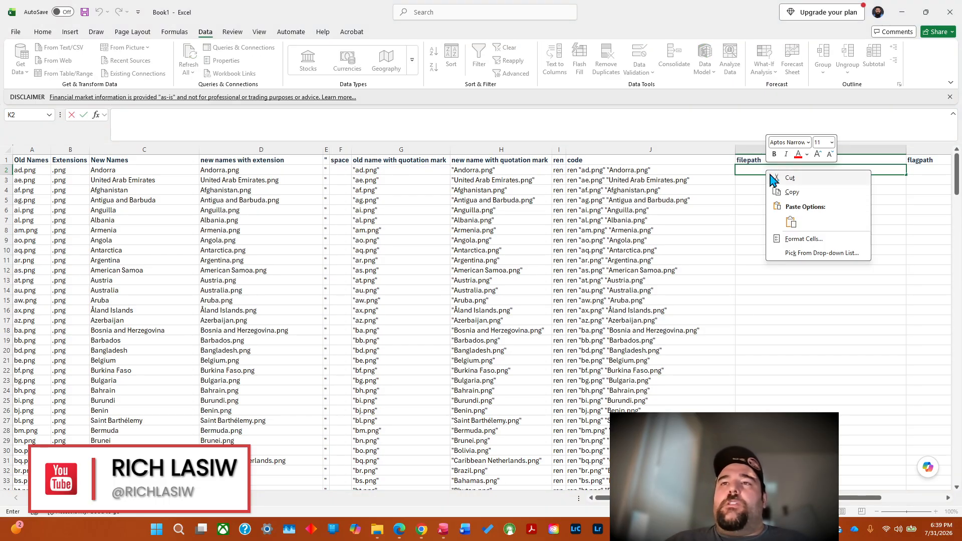
{"action": "left_click", "coordinate": [791, 222]}
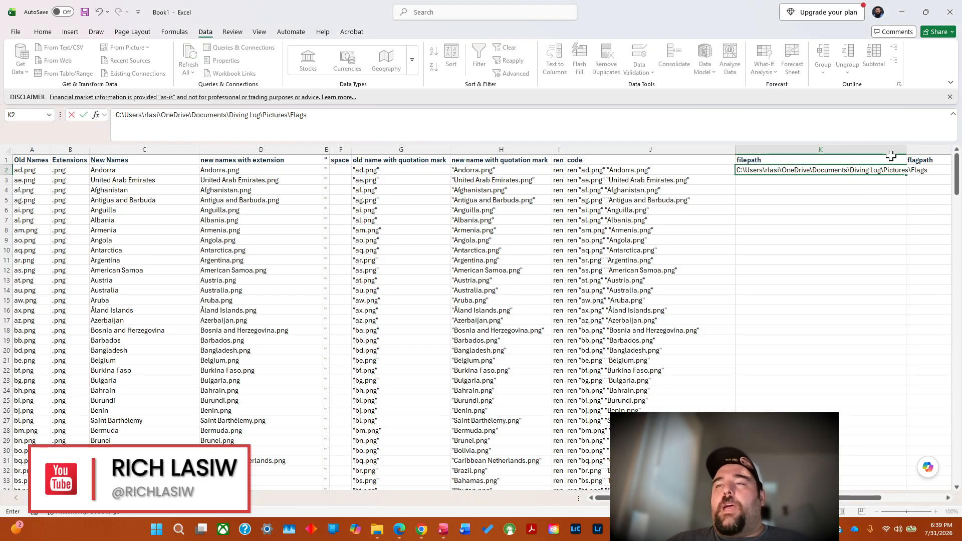
{"action": "key", "text": "Up"}
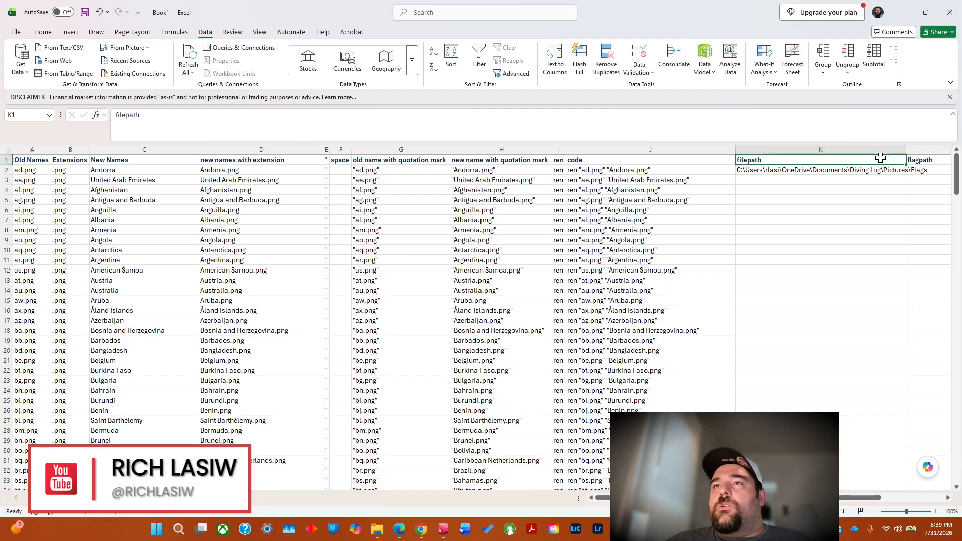
AutoFit the filepath column's width and fill the path in K2 down all country rows.
{"action": "double_click", "coordinate": [908, 150]}
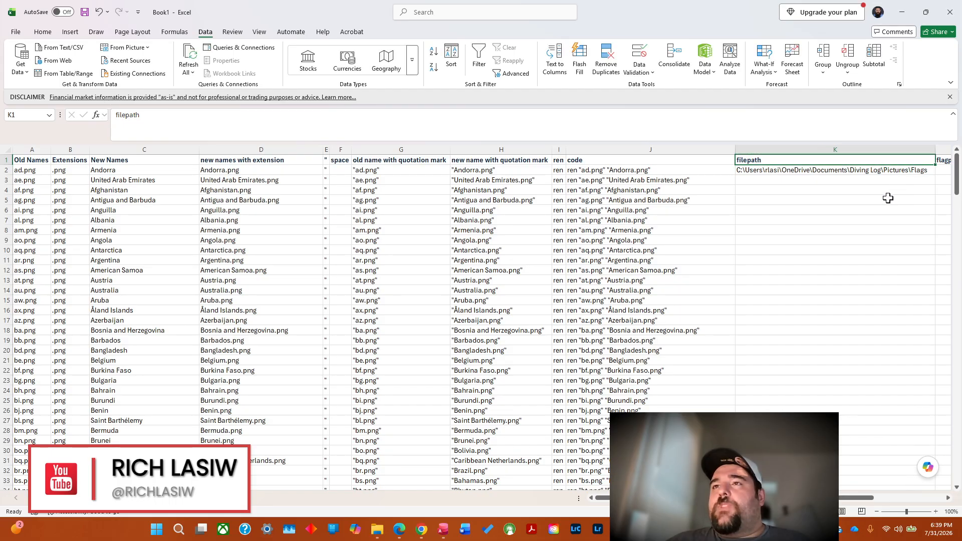
{"action": "left_click", "coordinate": [913, 171]}
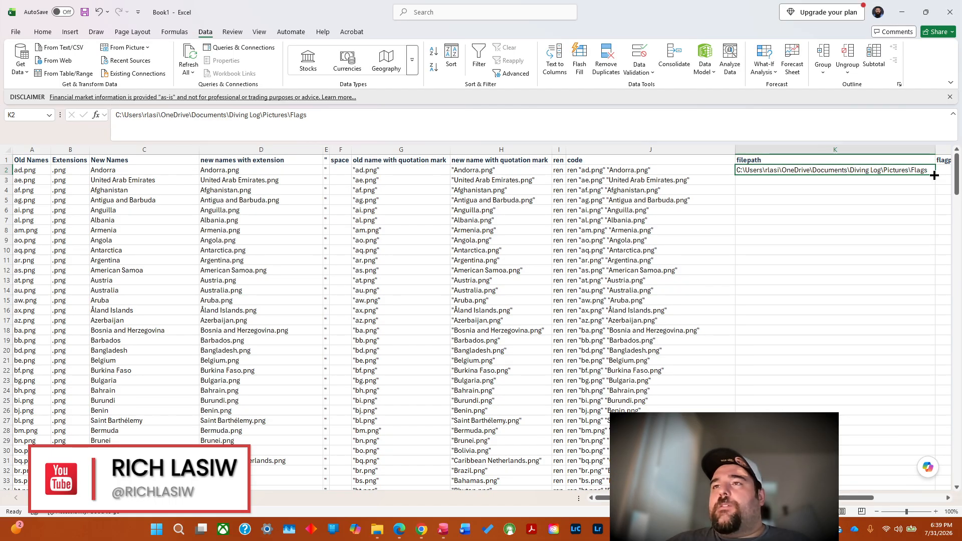
{"action": "double_click", "coordinate": [935, 173]}
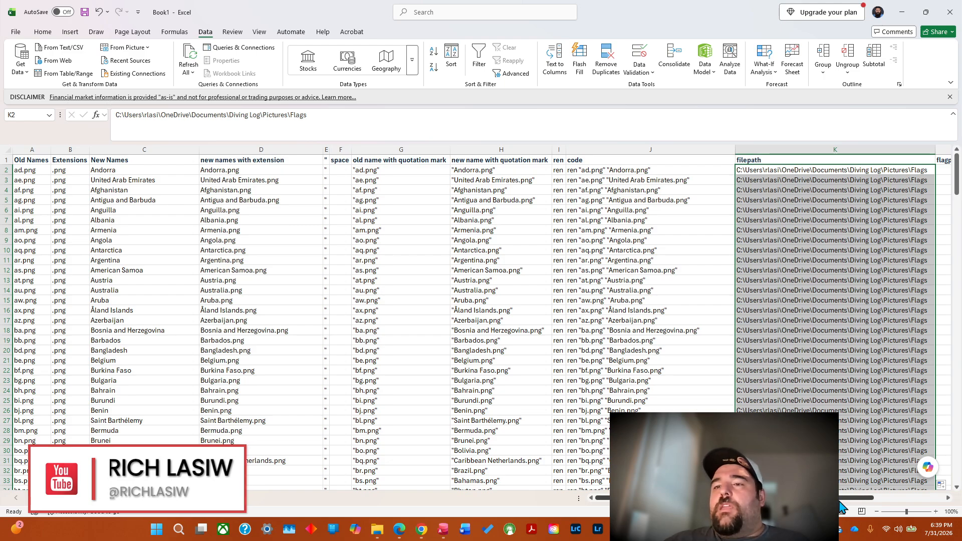
Review the filled filepath rows and examine the new-name-with-extension formula in the Falkland Islands row.
{"action": "left_click_drag", "start_coordinate": [858, 498], "coordinate": [929, 502]}
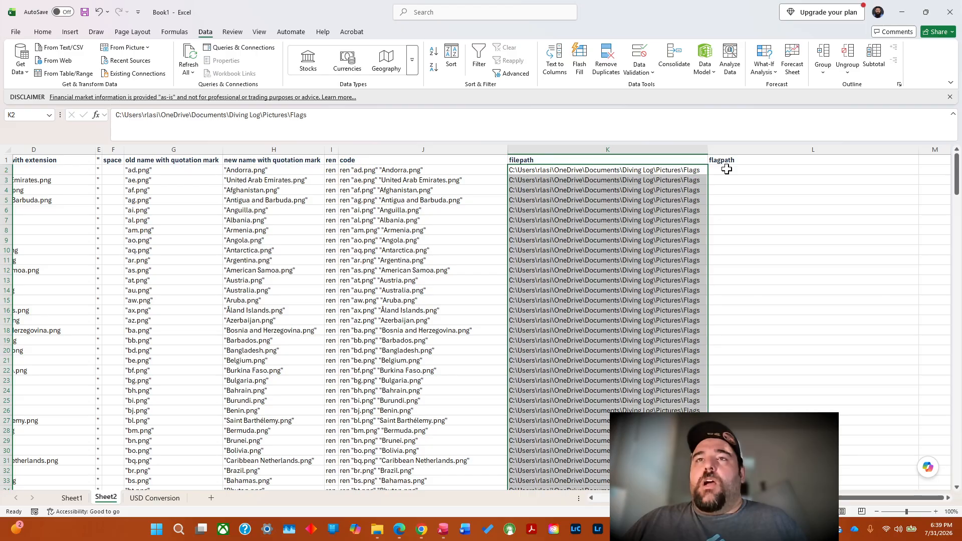
{"action": "scroll", "coordinate": [206, 269], "scroll_direction": "left", "scroll_amount": 3}
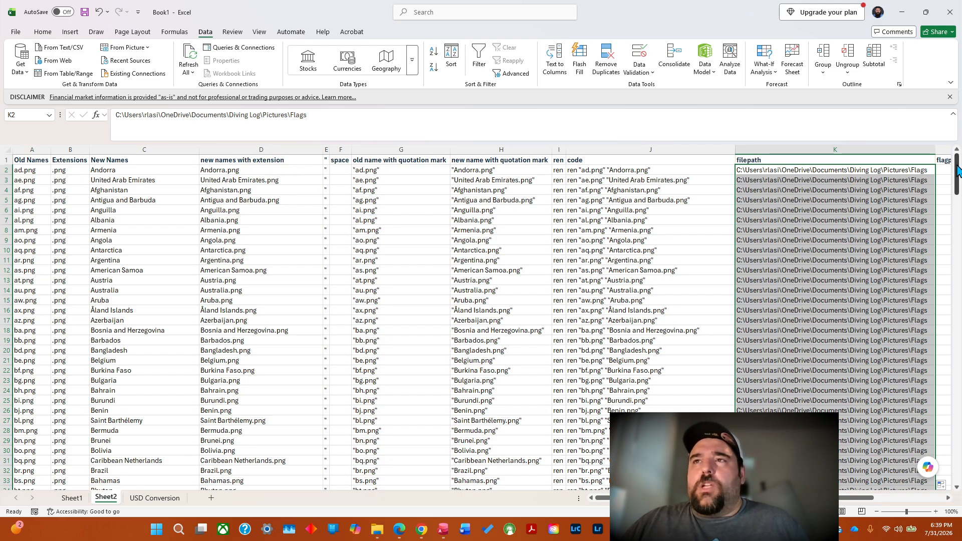
{"action": "left_click_drag", "start_coordinate": [958, 170], "coordinate": [959, 243]}
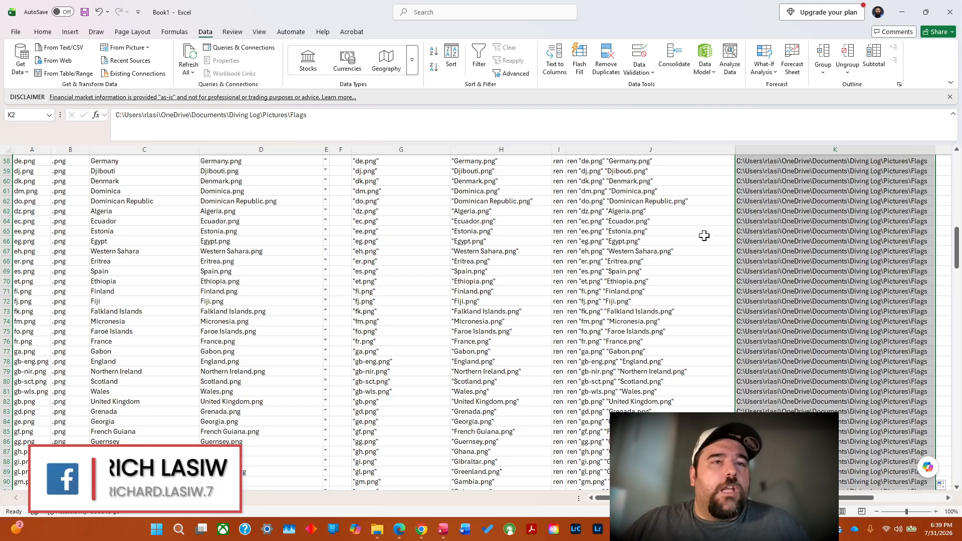
{"action": "left_click", "coordinate": [266, 311]}
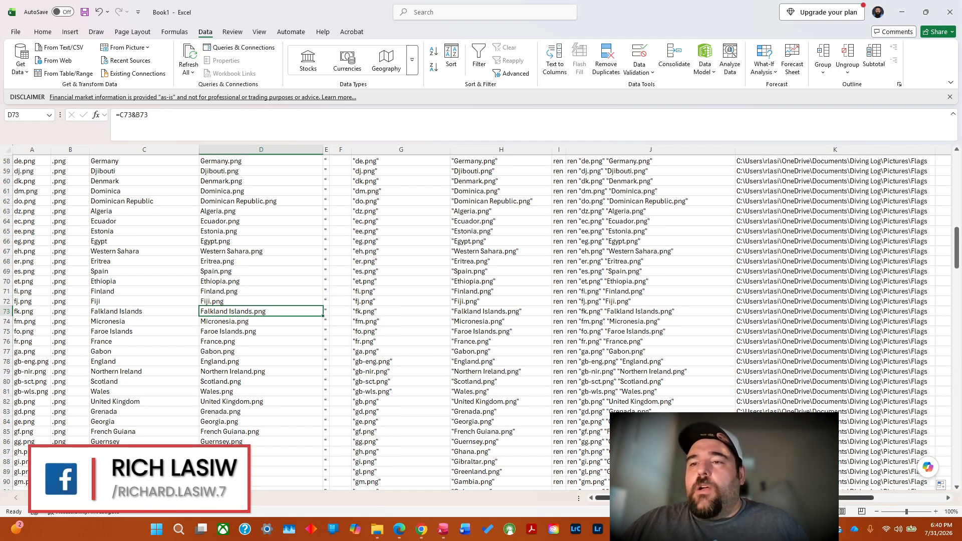
Enter the formula =K2&"\" in L2 of the flagpath column, accepting the proposed correction that closes the quotation mark.
{"action": "left_click", "coordinate": [904, 499]}
{"action": "left_click_drag", "start_coordinate": [849, 499], "coordinate": [725, 499]}
{"action": "left_click_drag", "start_coordinate": [958, 263], "coordinate": [957, 171]}
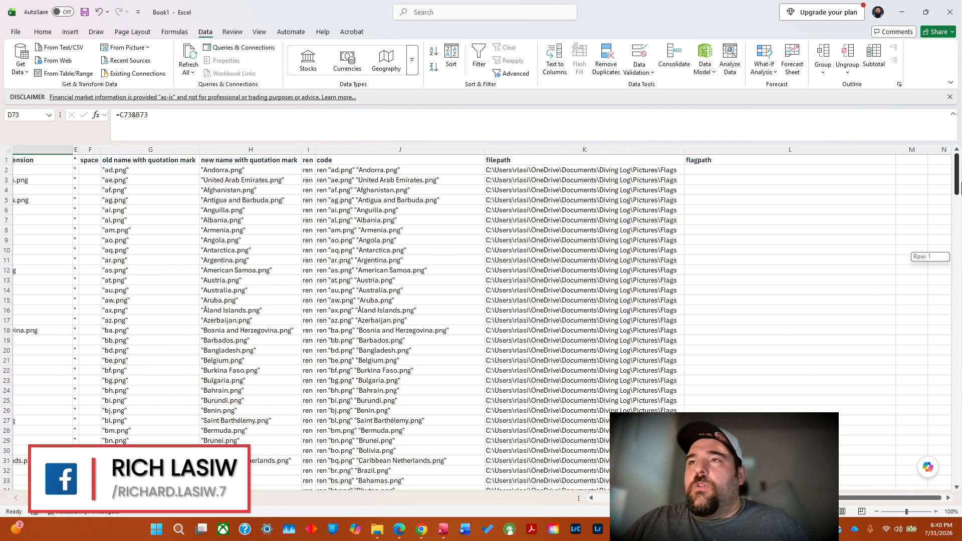
{"action": "left_click", "coordinate": [778, 172]}
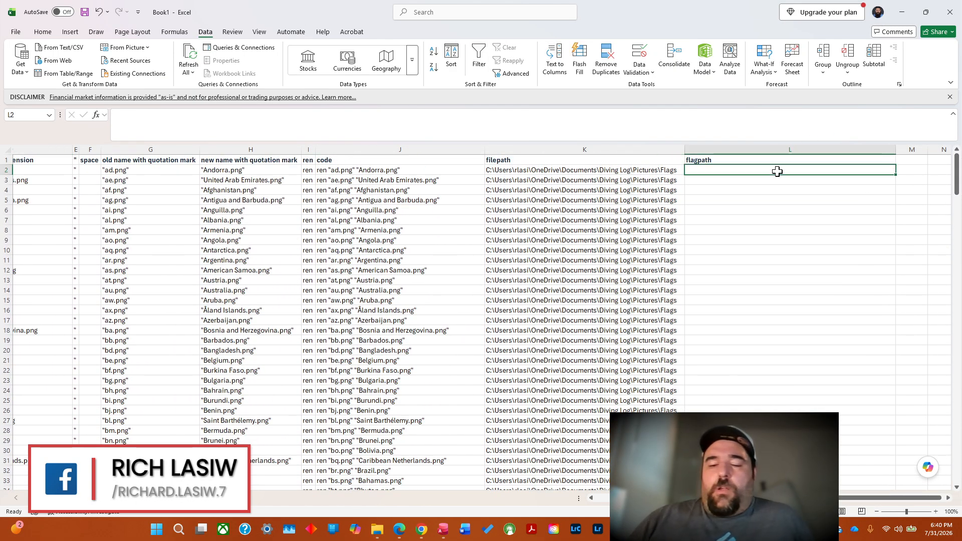
{"action": "type", "text": "="}
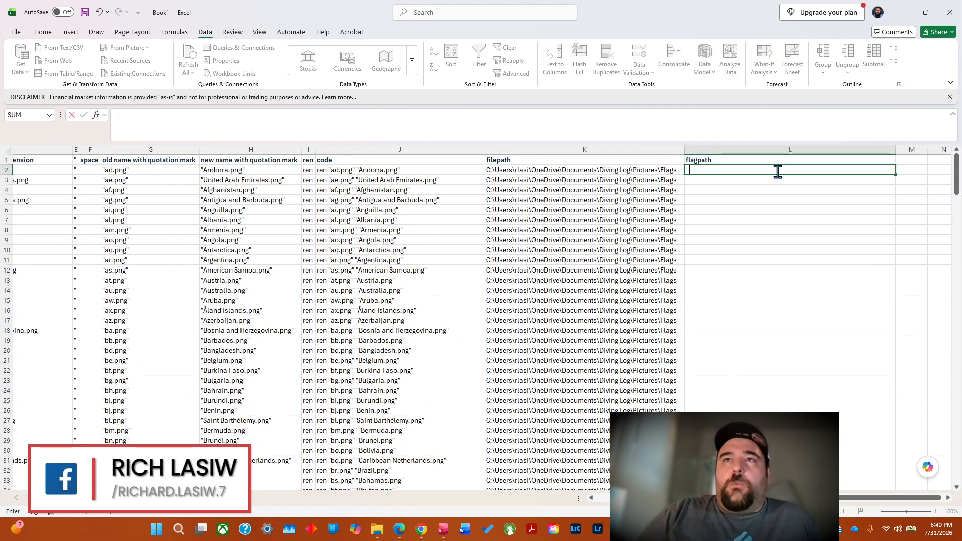
{"action": "left_click", "coordinate": [572, 170]}
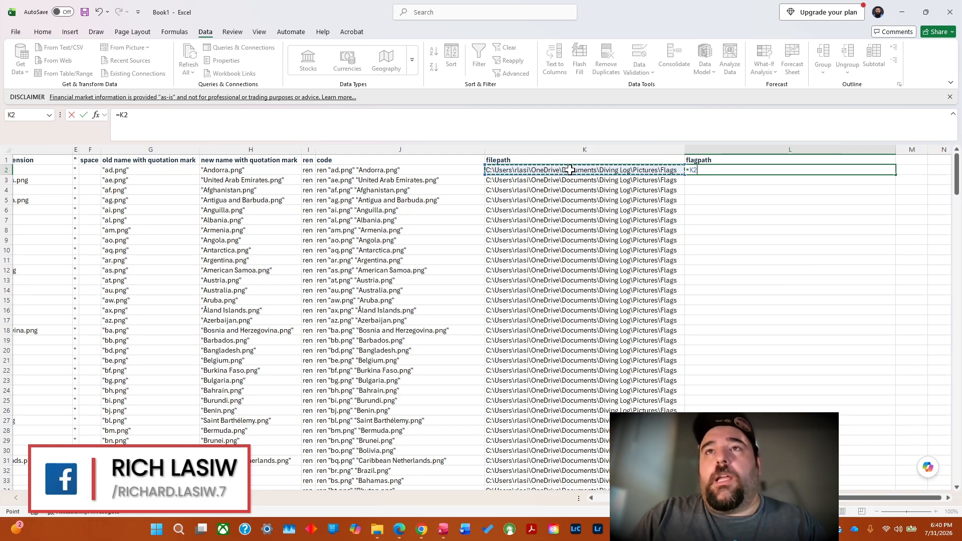
{"action": "type", "text": "&"}
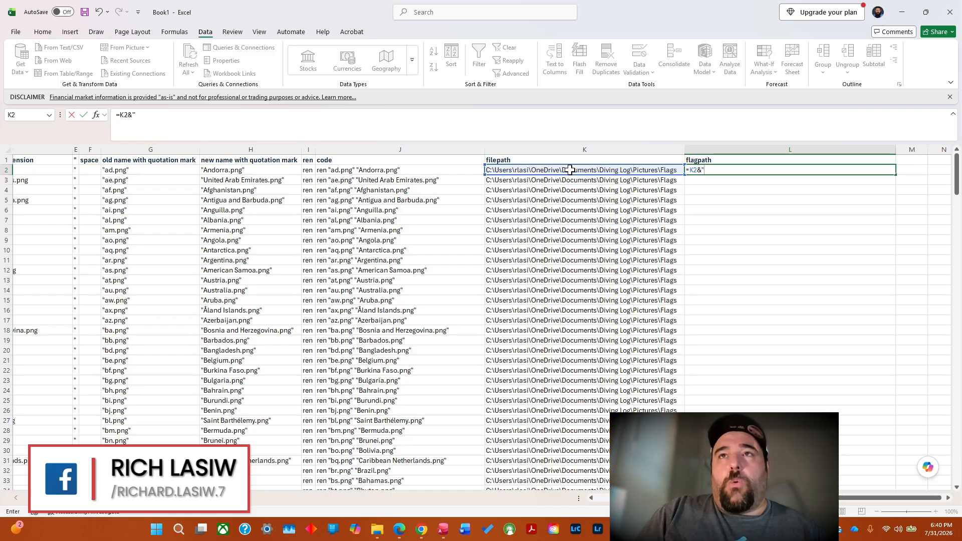
{"action": "type", "text": "\""}
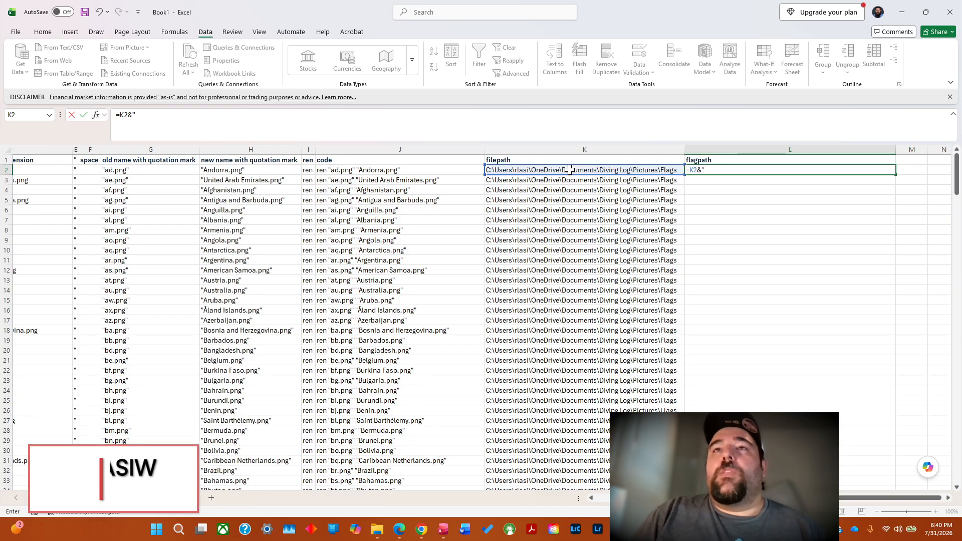
{"action": "type", "text": "\\"}
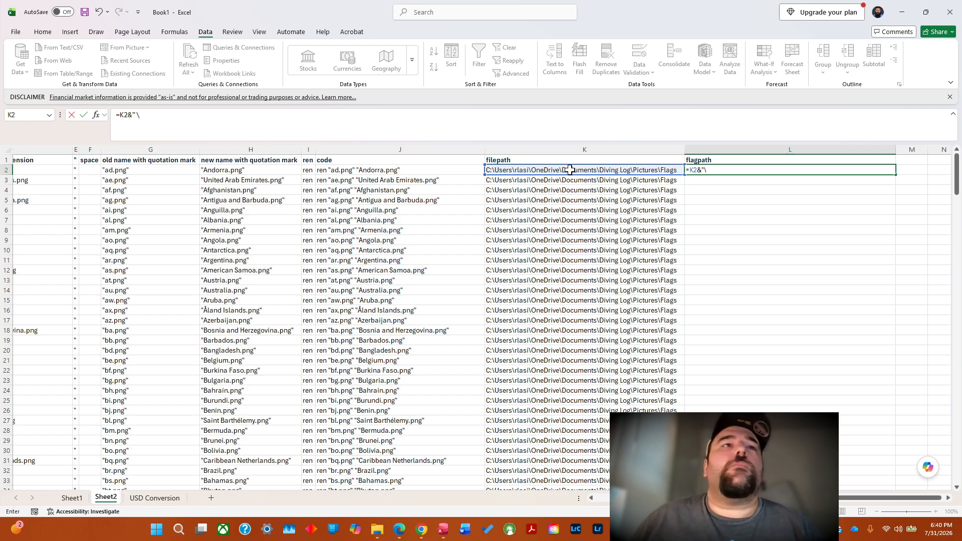
{"action": "left_click_drag", "start_coordinate": [695, 498], "coordinate": [593, 500]}
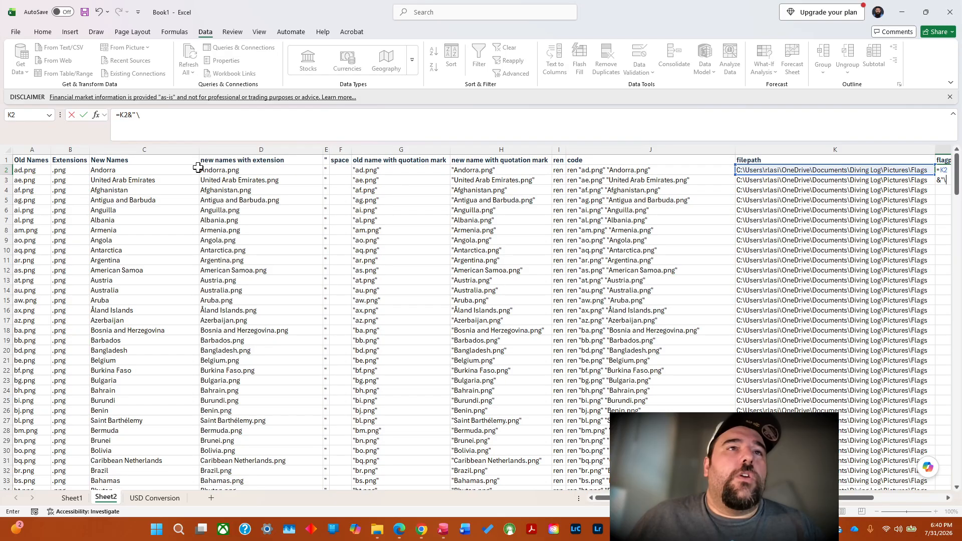
{"action": "key", "text": "Return"}
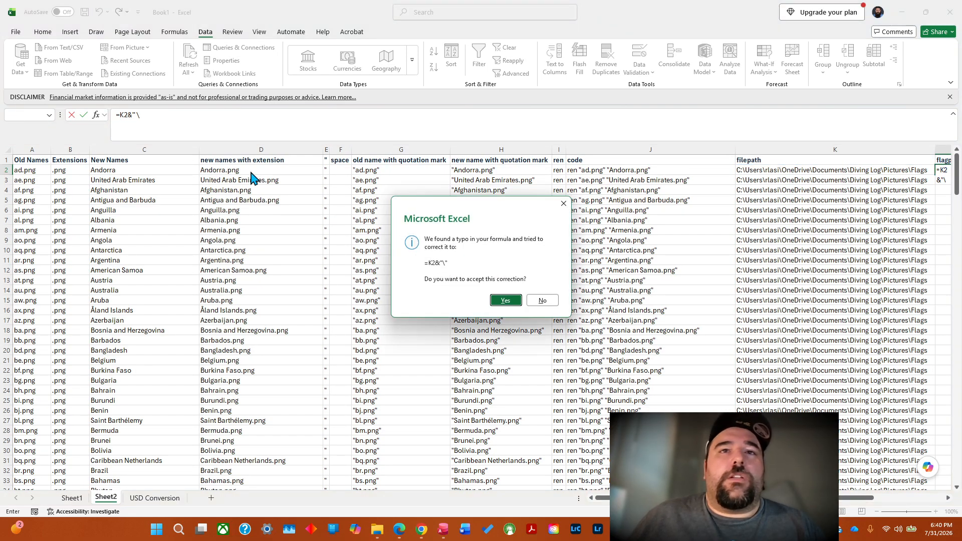
{"action": "left_click", "coordinate": [505, 300]}
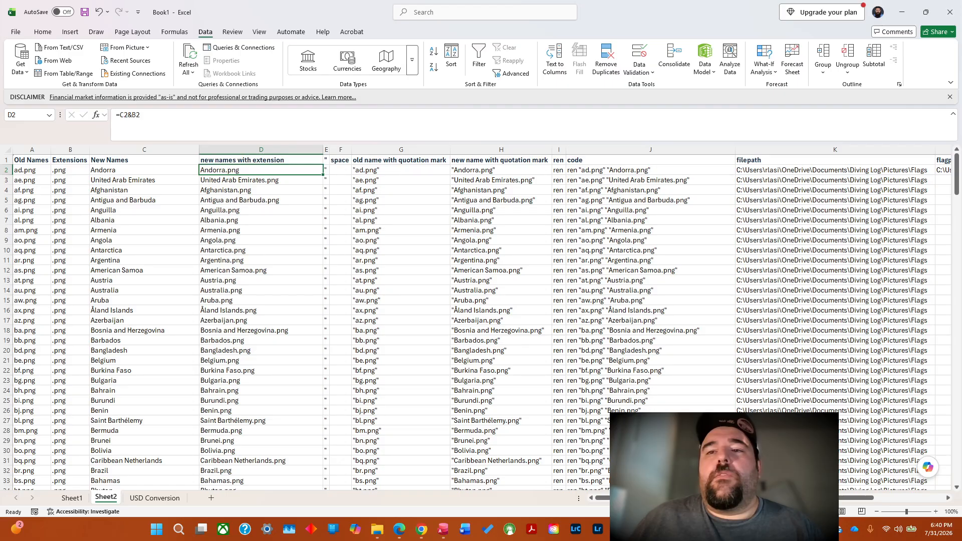
Try to append the new name with extension in D2 to the formula in L2.
{"action": "left_click_drag", "start_coordinate": [712, 498], "coordinate": [782, 499]}
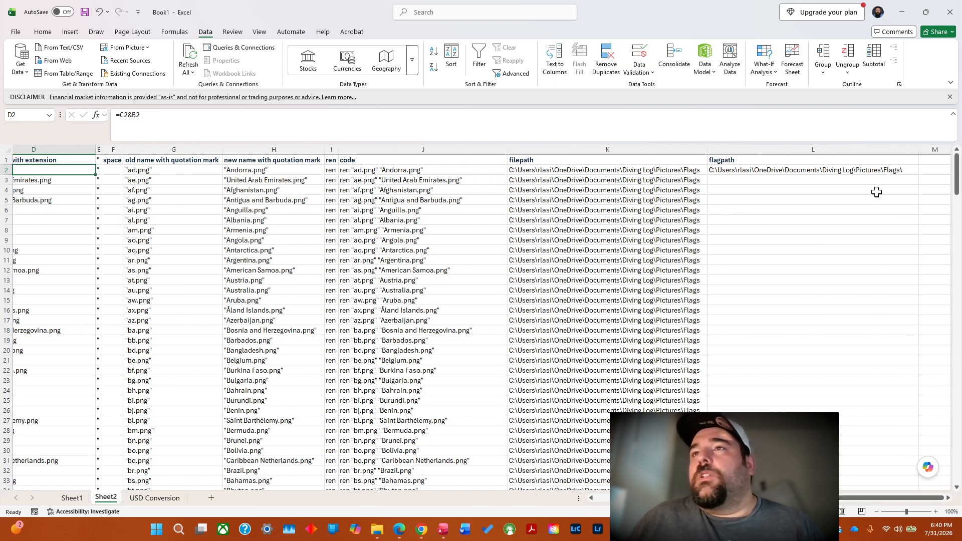
{"action": "left_click", "coordinate": [891, 171]}
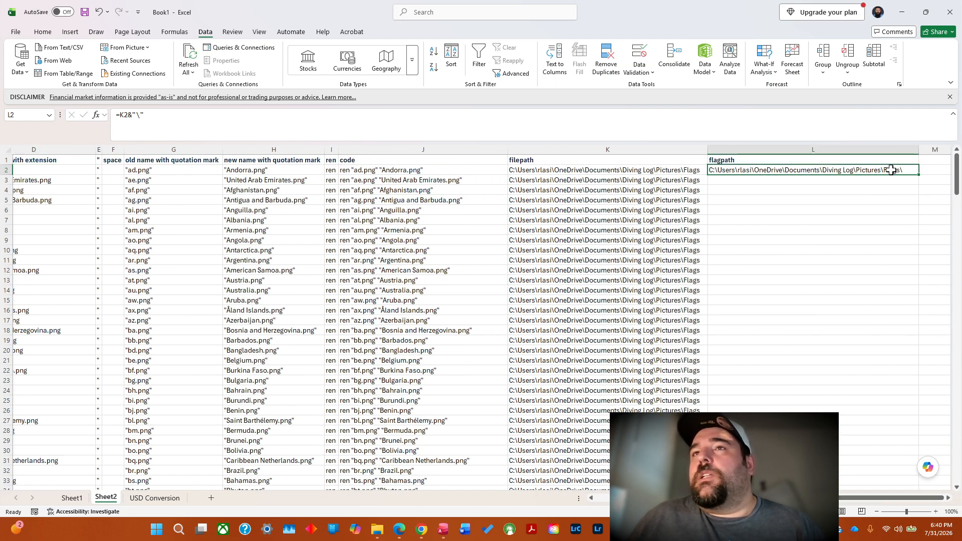
{"action": "left_click", "coordinate": [166, 115]}
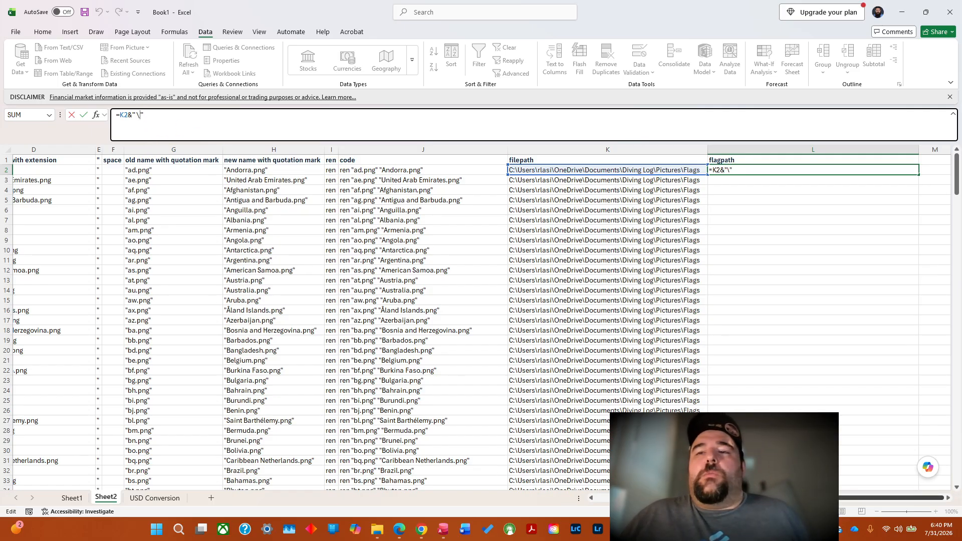
{"action": "scroll", "coordinate": [481, 320], "scroll_direction": "left", "scroll_amount": 5}
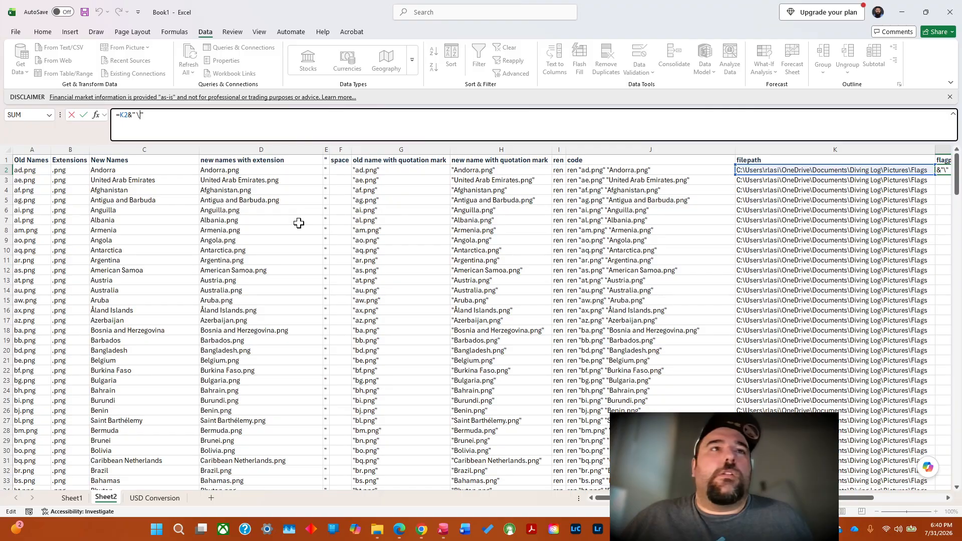
{"action": "left_click", "coordinate": [247, 172]}
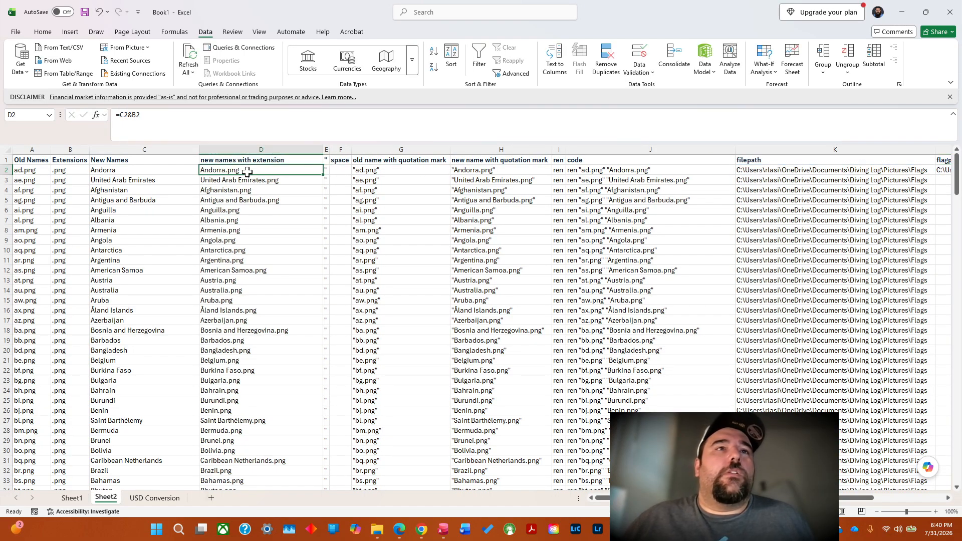
{"action": "left_click_drag", "start_coordinate": [785, 498], "coordinate": [855, 498]}
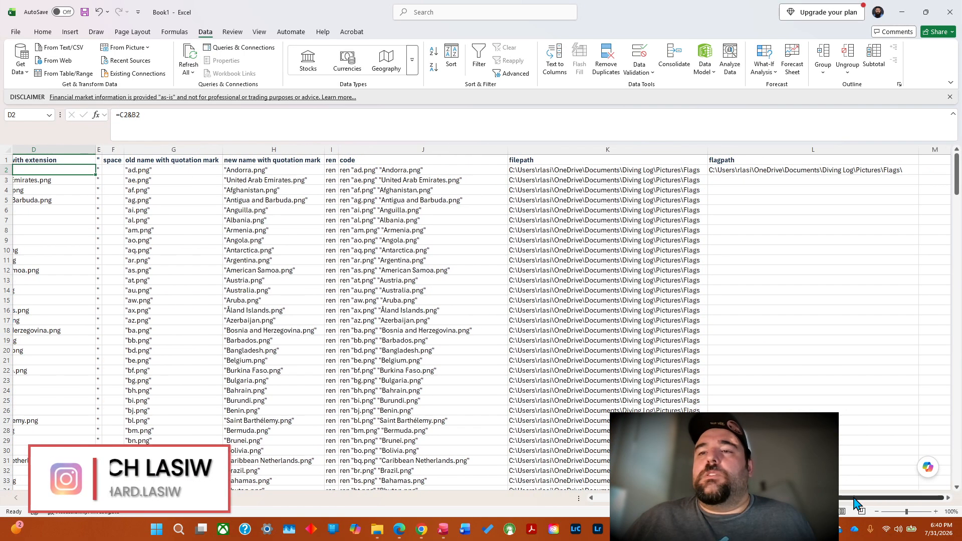
Try to enter the L2 formula without its closing quotation mark, declining the proposed correction and dismissing the error.
{"action": "left_click", "coordinate": [854, 169]}
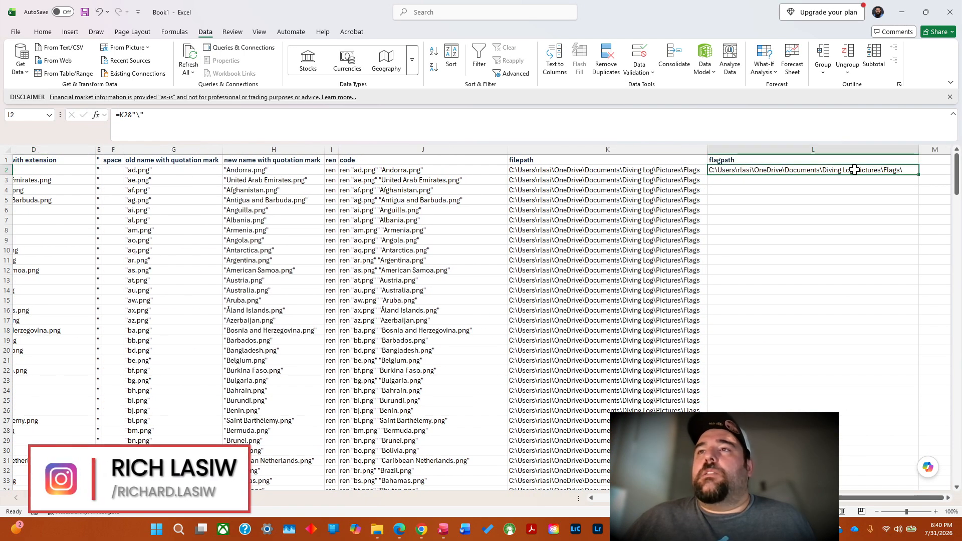
{"action": "left_click", "coordinate": [198, 119]}
{"action": "key", "text": "BackSpace"}
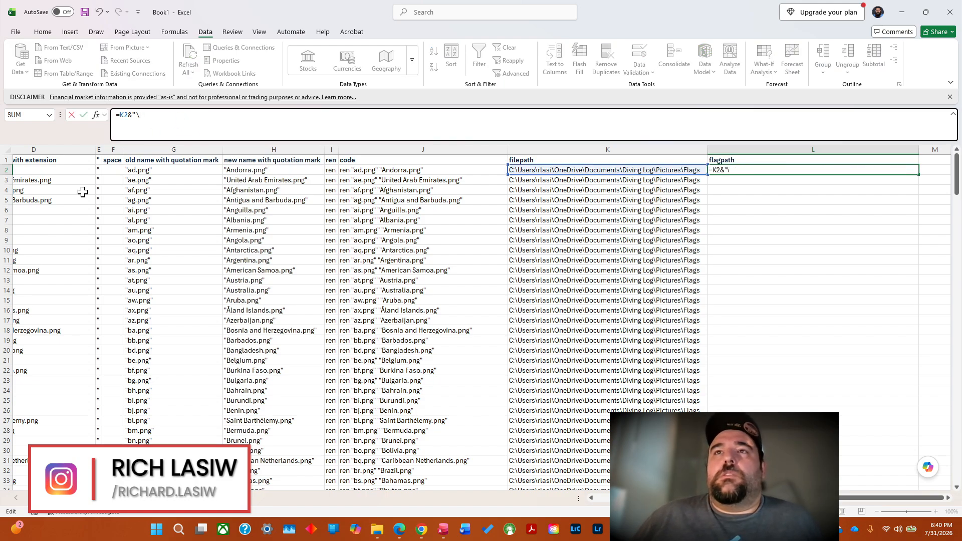
{"action": "scroll", "coordinate": [520, 354], "scroll_direction": "left", "scroll_amount": 3}
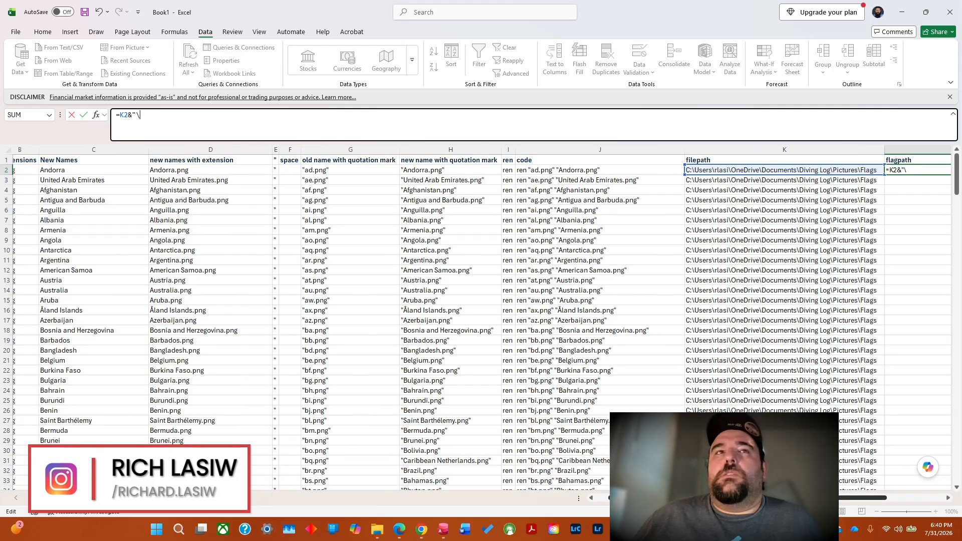
{"action": "key", "text": "Return"}
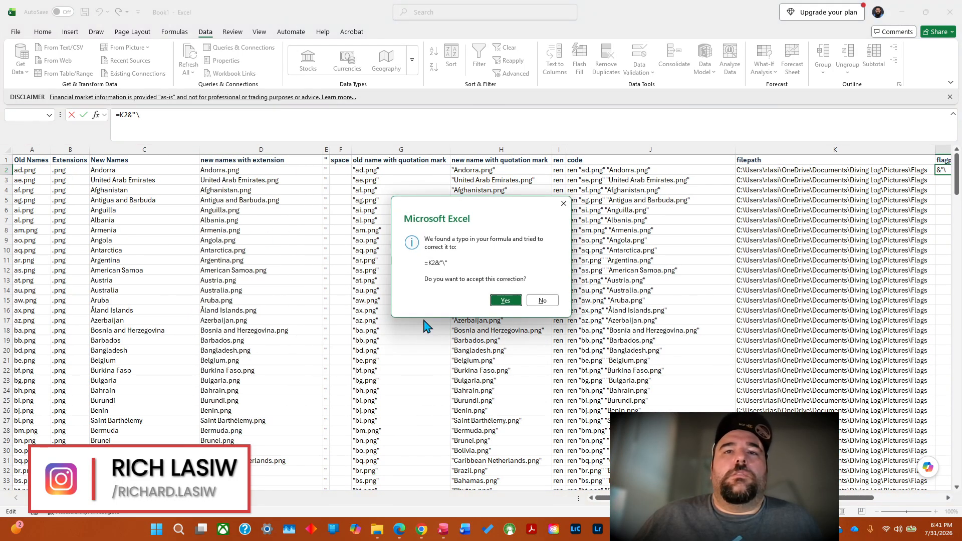
{"action": "left_click", "coordinate": [544, 302]}
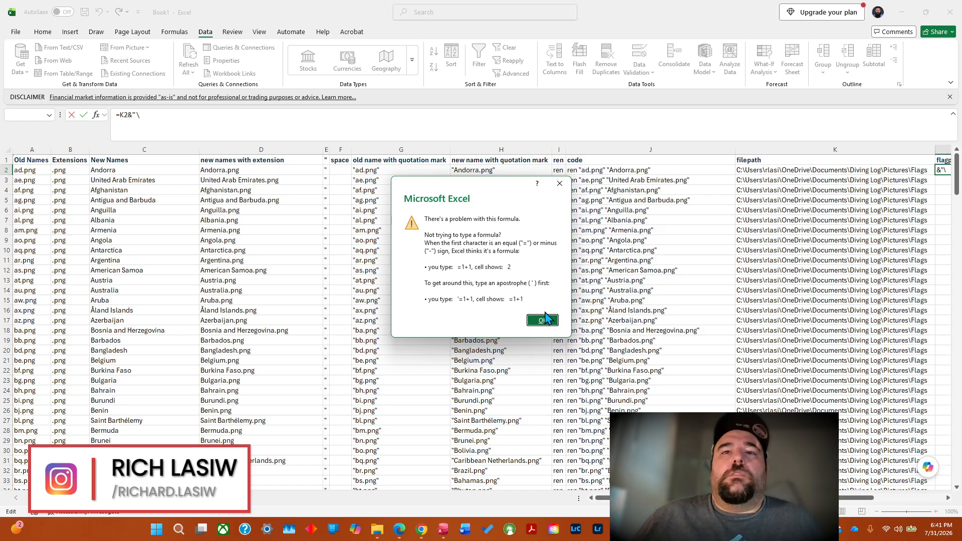
{"action": "left_click", "coordinate": [543, 320]}
Complete the flagpath formula in L2 as =K2&"\"&D2, joining the folder path, a backslash and the new name with extension.
{"action": "left_click_drag", "start_coordinate": [737, 497], "coordinate": [807, 498]}
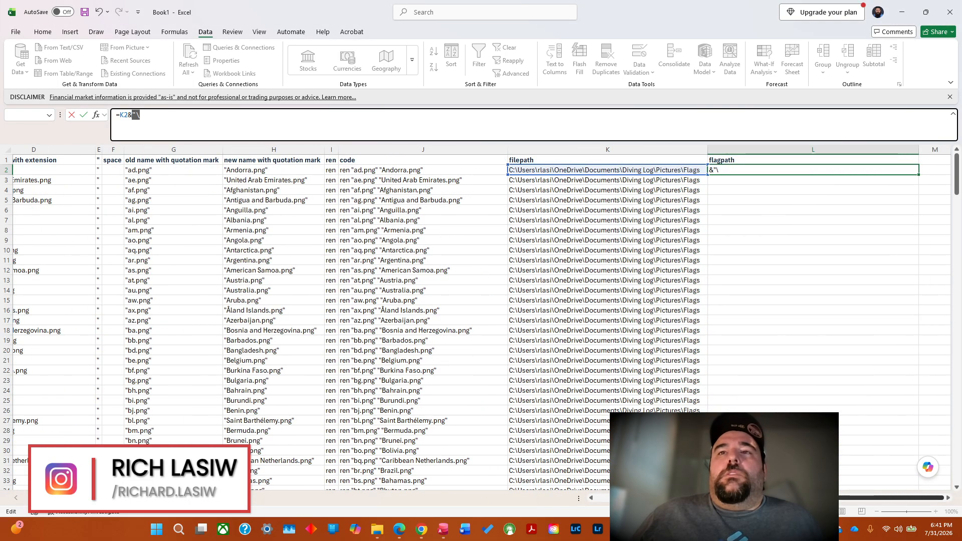
{"action": "left_click", "coordinate": [742, 168]}
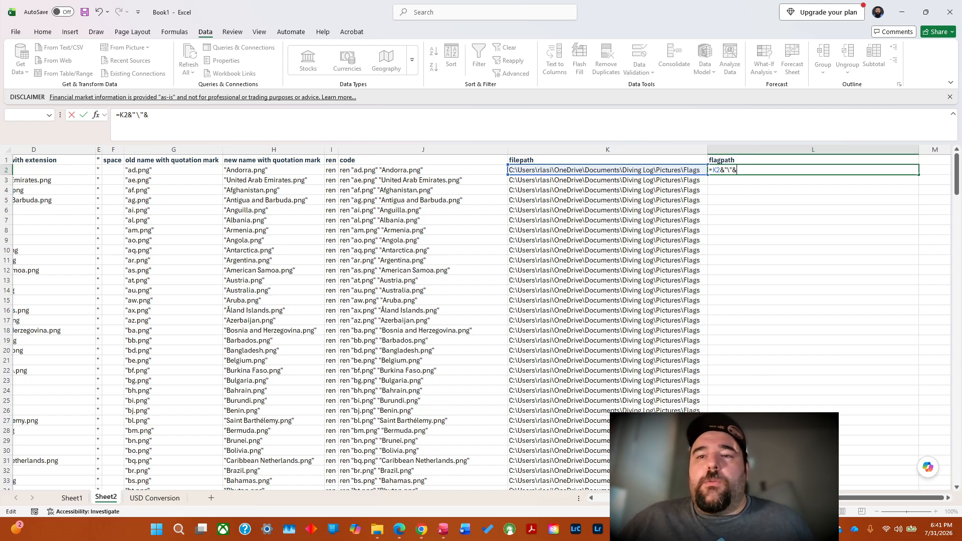
{"action": "scroll", "coordinate": [481, 320], "scroll_direction": "left", "scroll_amount": 5}
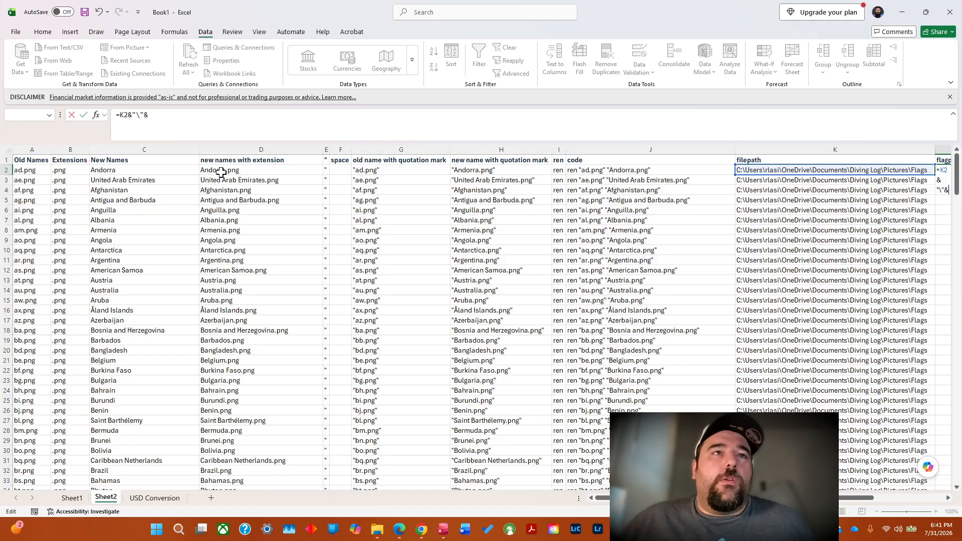
{"action": "left_click", "coordinate": [221, 172]}
{"action": "key", "text": "Return"}
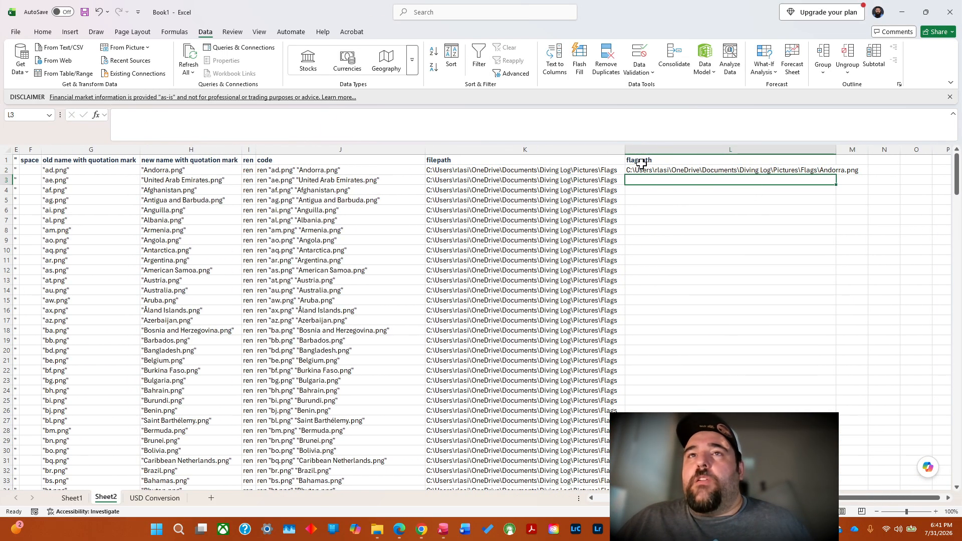
AutoFit the flagpath column's width and fill the L2 formula down all country rows.
{"action": "left_click", "coordinate": [818, 170]}
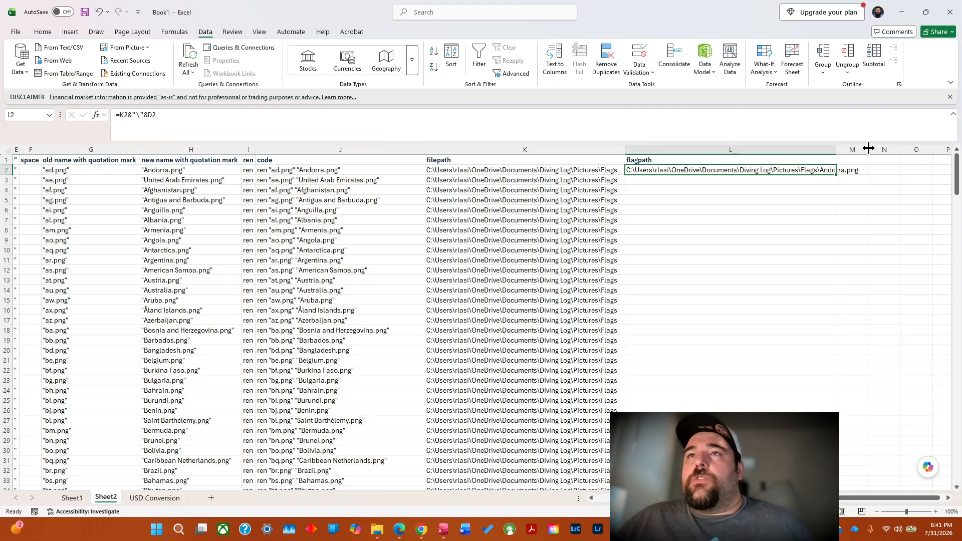
{"action": "double_click", "coordinate": [836, 149]}
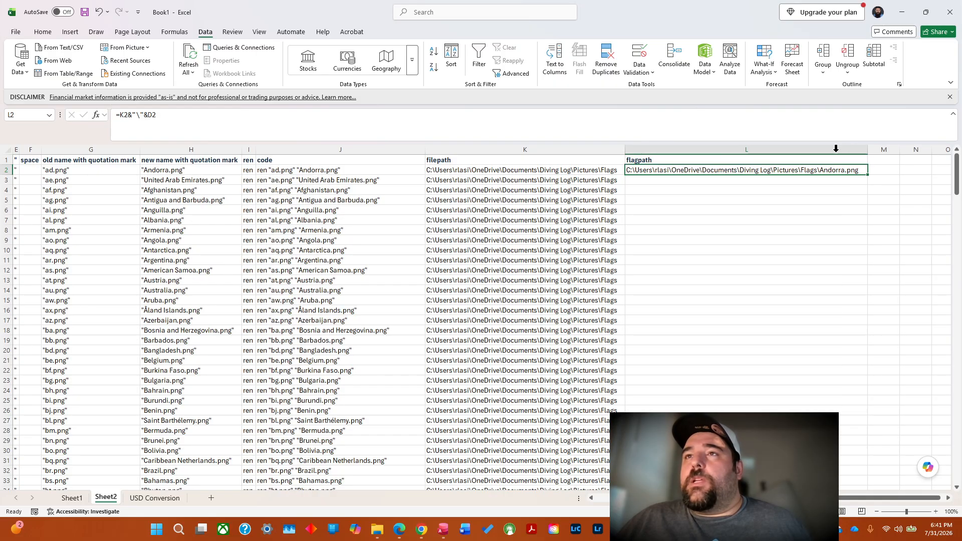
{"action": "double_click", "coordinate": [869, 174]}
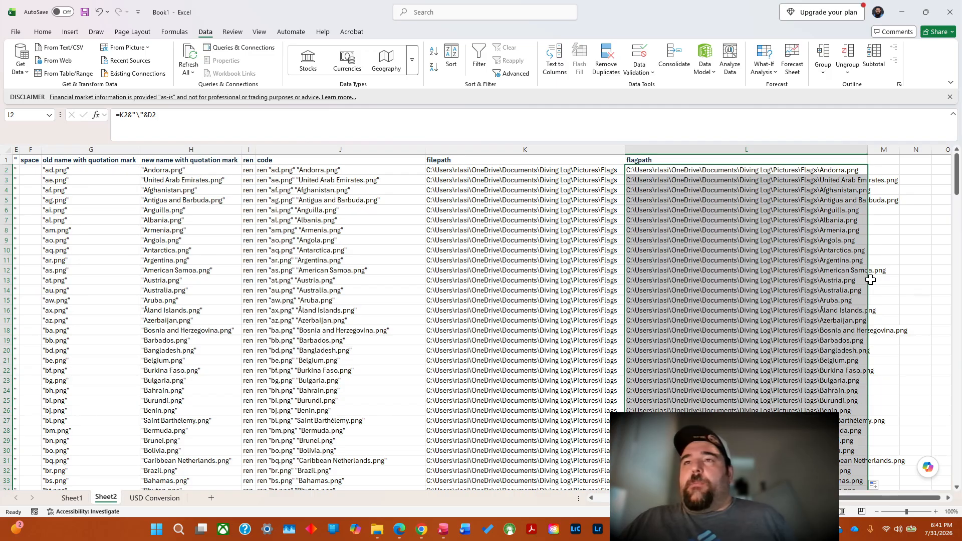
{"action": "right_click", "coordinate": [805, 216]}
{"action": "left_click", "coordinate": [731, 256]}
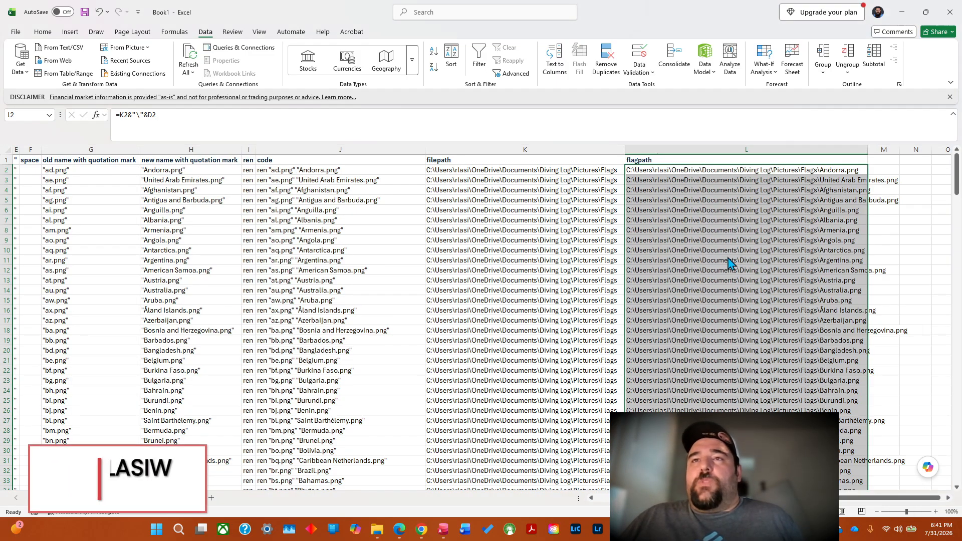
{"action": "left_click", "coordinate": [730, 256]}
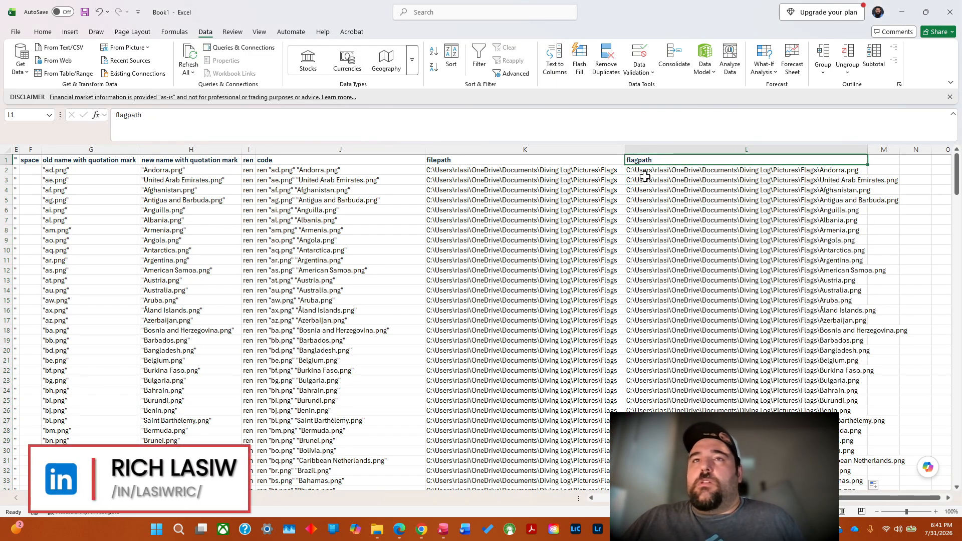
{"action": "double_click", "coordinate": [650, 171]}
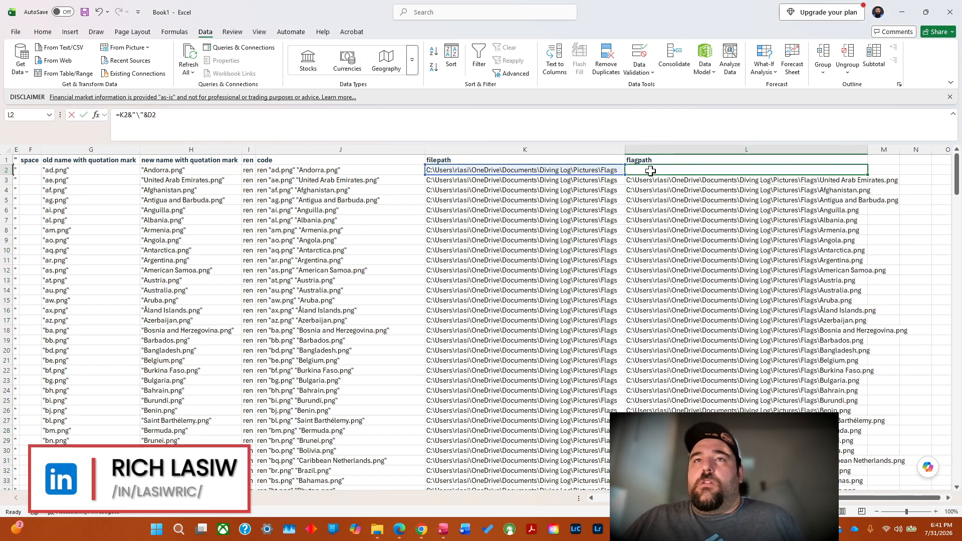
{"action": "left_click", "coordinate": [920, 179]}
{"action": "double_click", "coordinate": [839, 170]}
{"action": "key", "text": "Escape"}
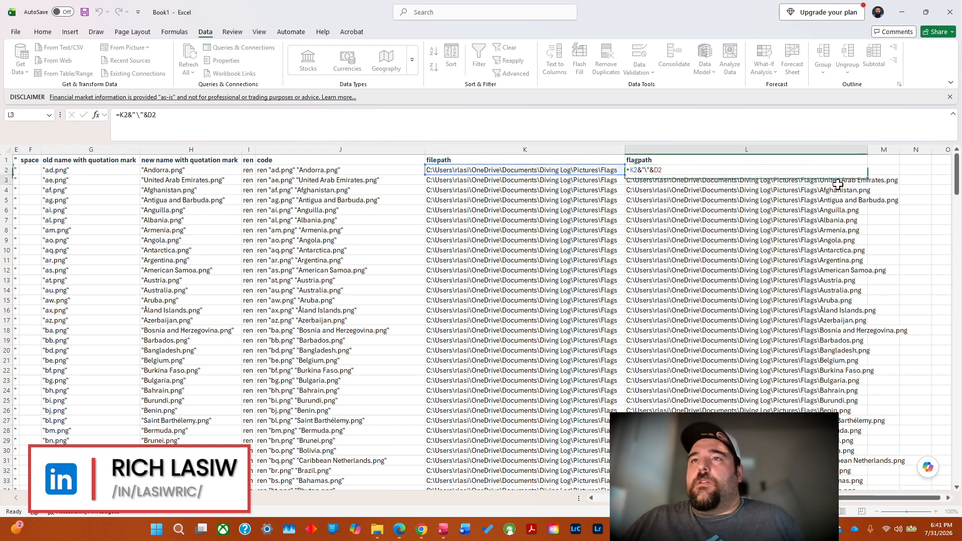
Copy the flagpath cells L2 through L255 on Sheet2.
{"action": "double_click", "coordinate": [837, 175]}
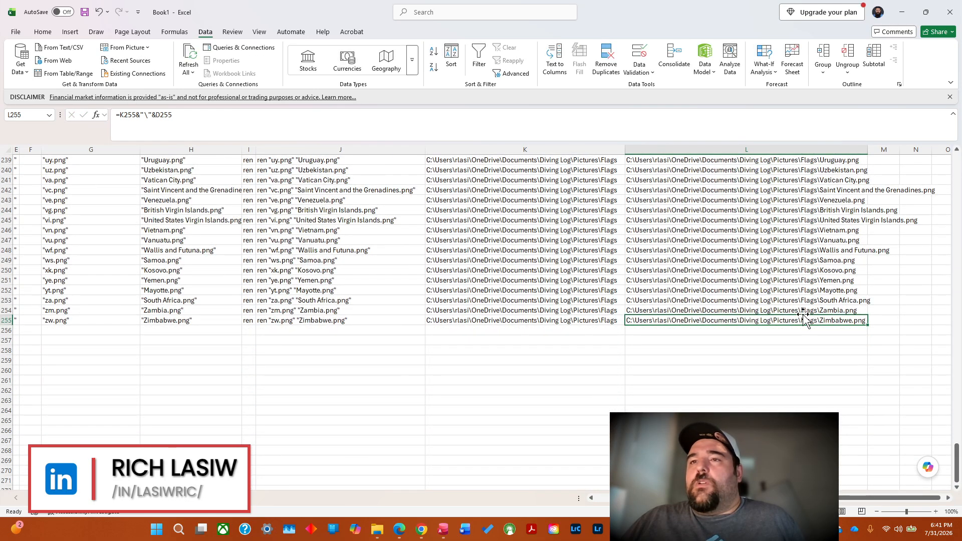
{"action": "left_click_drag", "start_coordinate": [804, 319], "coordinate": [838, 92]}
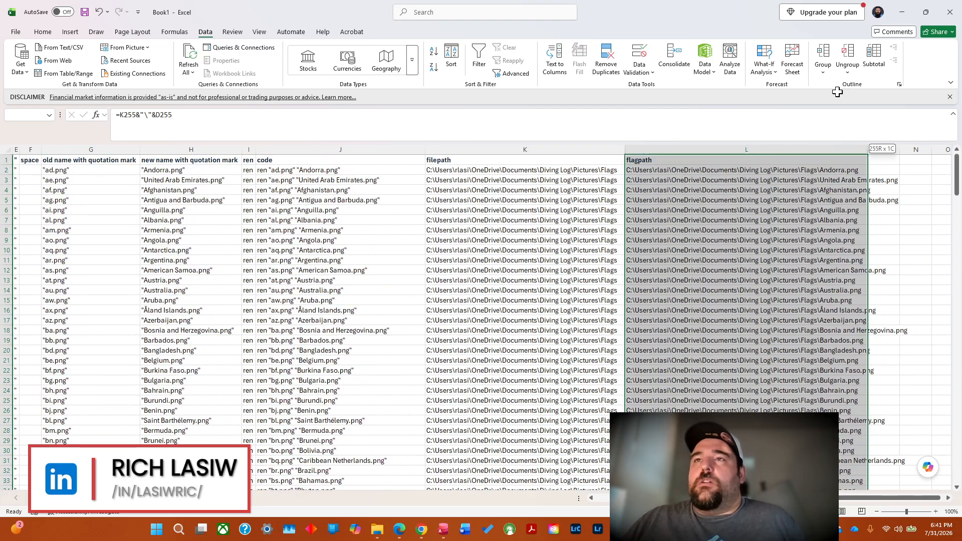
{"action": "left_click_drag", "start_coordinate": [814, 130], "coordinate": [786, 171]}
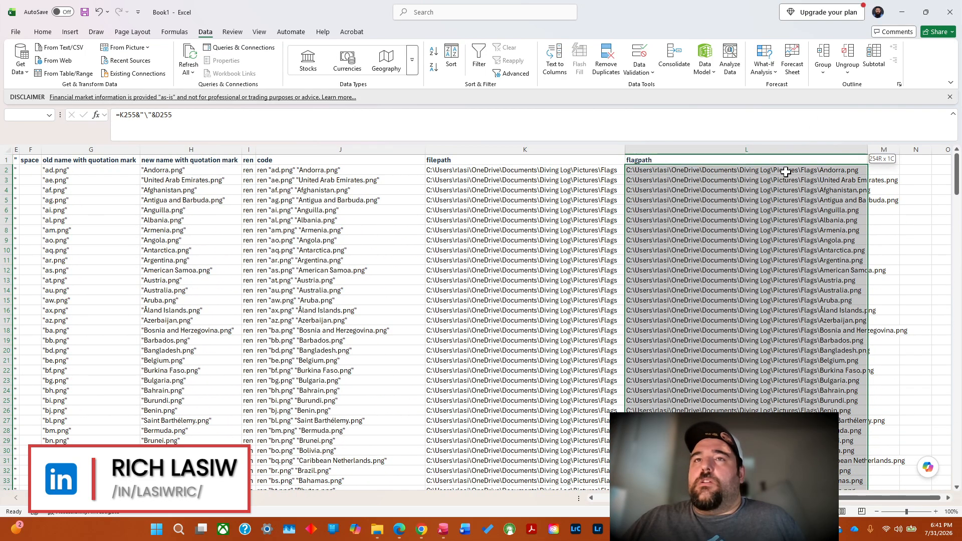
{"action": "right_click", "coordinate": [740, 205]}
{"action": "left_click", "coordinate": [766, 241]}
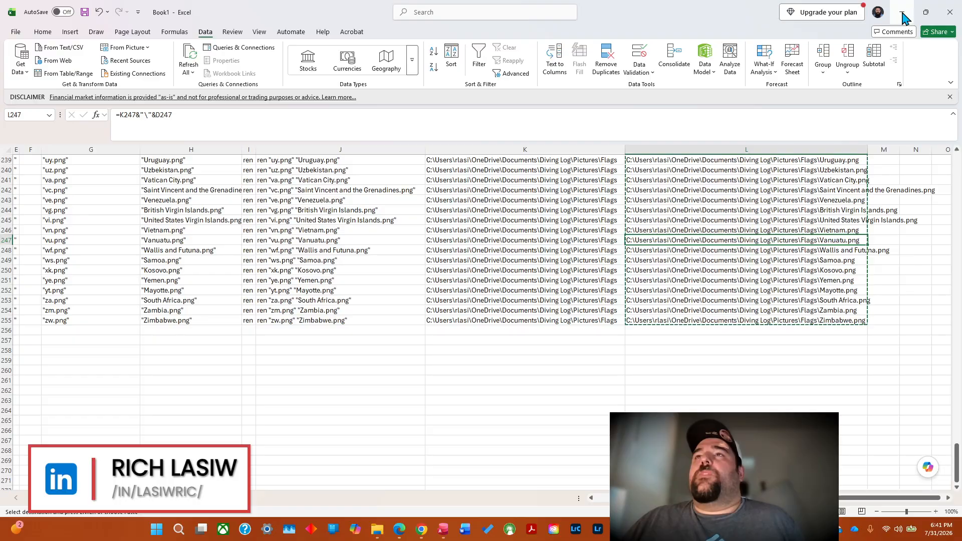
Switch to Country.xlsx and clear all existing records in A2:K7 of the Country1 sheet, keeping the header row.
{"action": "left_click", "coordinate": [903, 12]}
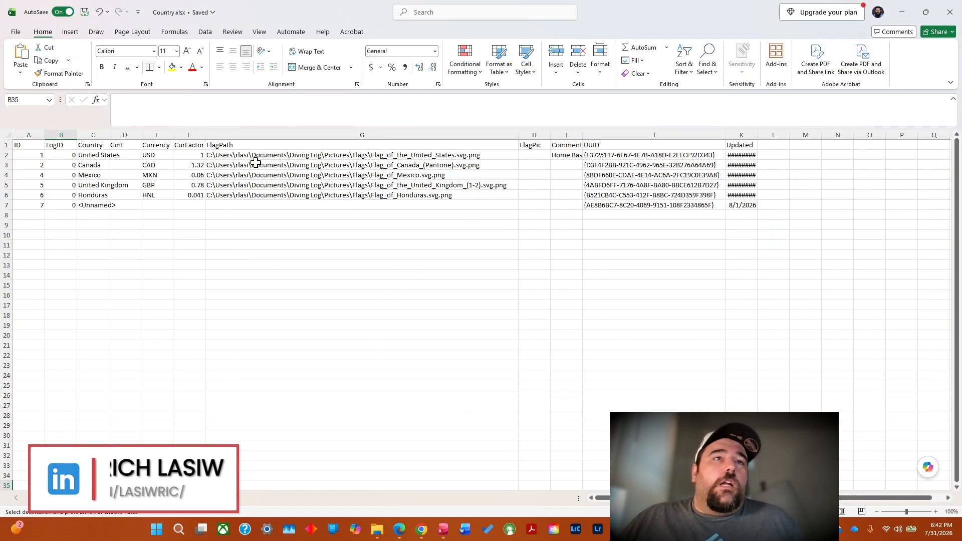
{"action": "left_click", "coordinate": [229, 156]}
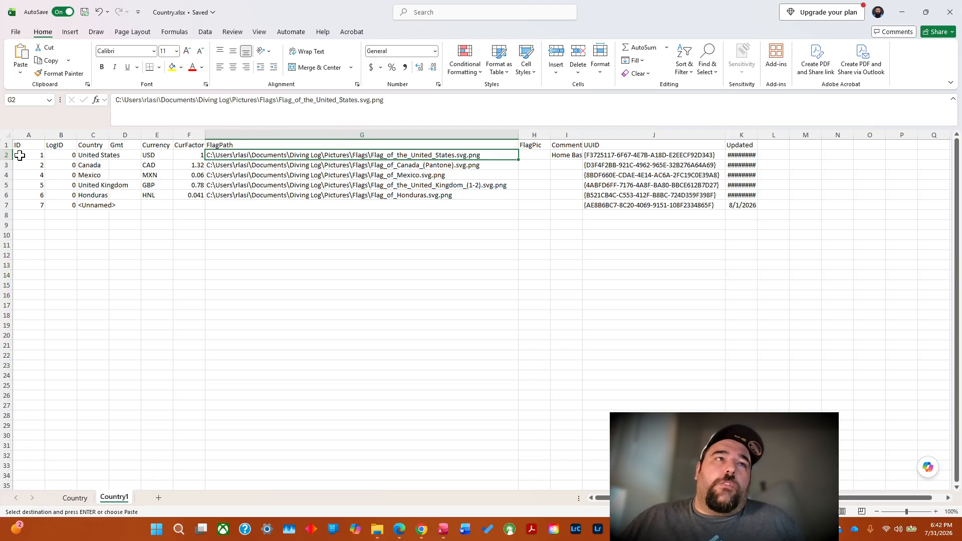
{"action": "left_click_drag", "start_coordinate": [50, 155], "coordinate": [750, 209]}
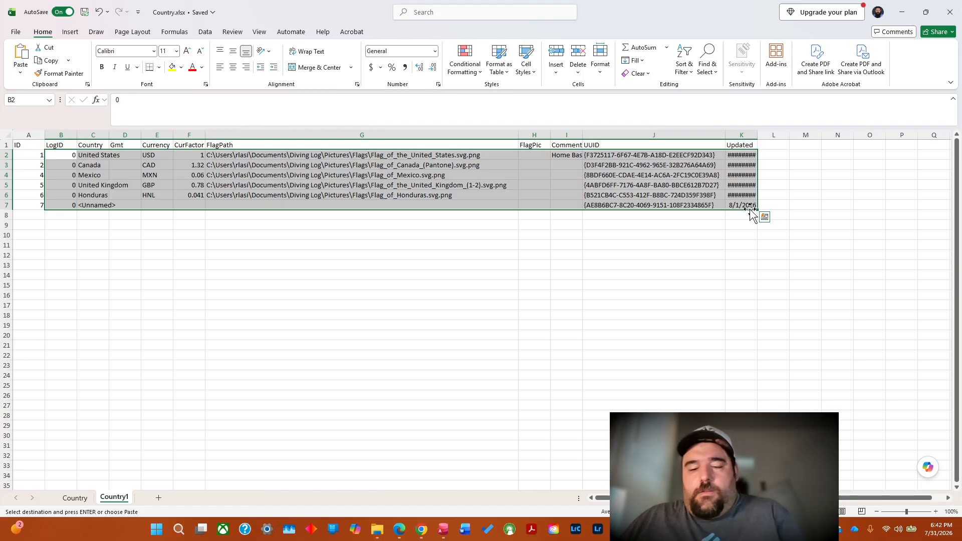
{"action": "key", "text": "Delete"}
{"action": "left_click_drag", "start_coordinate": [38, 159], "coordinate": [42, 203]}
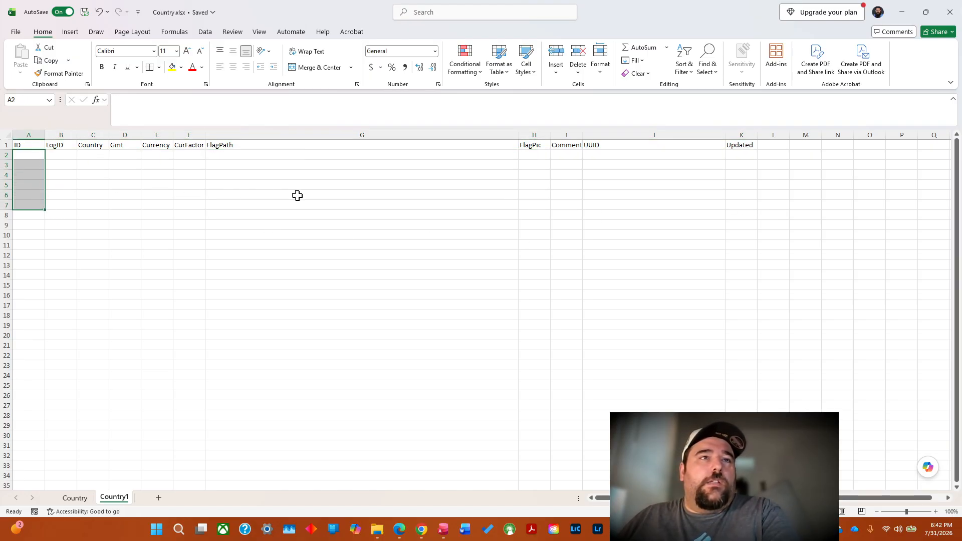
{"action": "key", "text": "Delete"}
Try to paste the flag paths into G2 under FlagPath, then return to Book1 and cancel the pending copy.
{"action": "double_click", "coordinate": [240, 155]}
{"action": "right_click", "coordinate": [240, 155]}
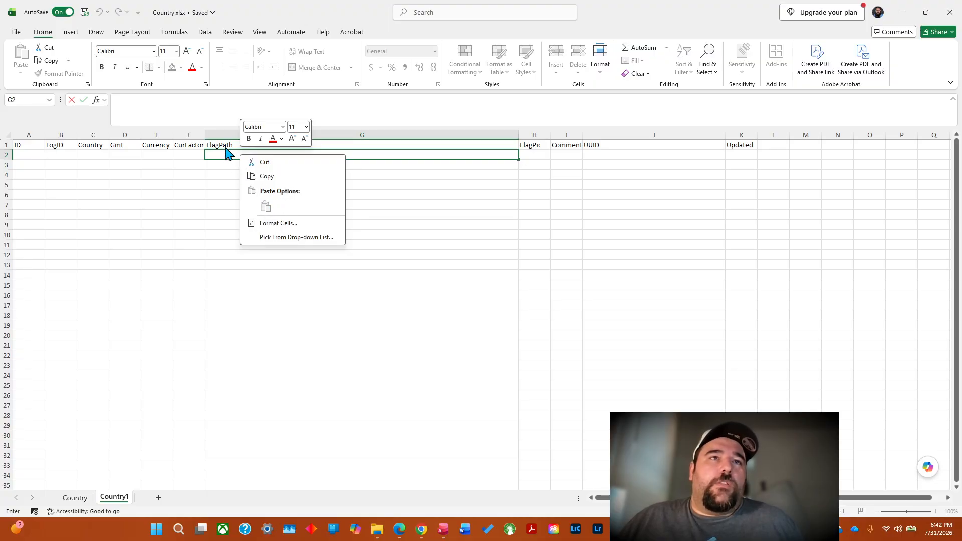
{"action": "left_click", "coordinate": [225, 155]}
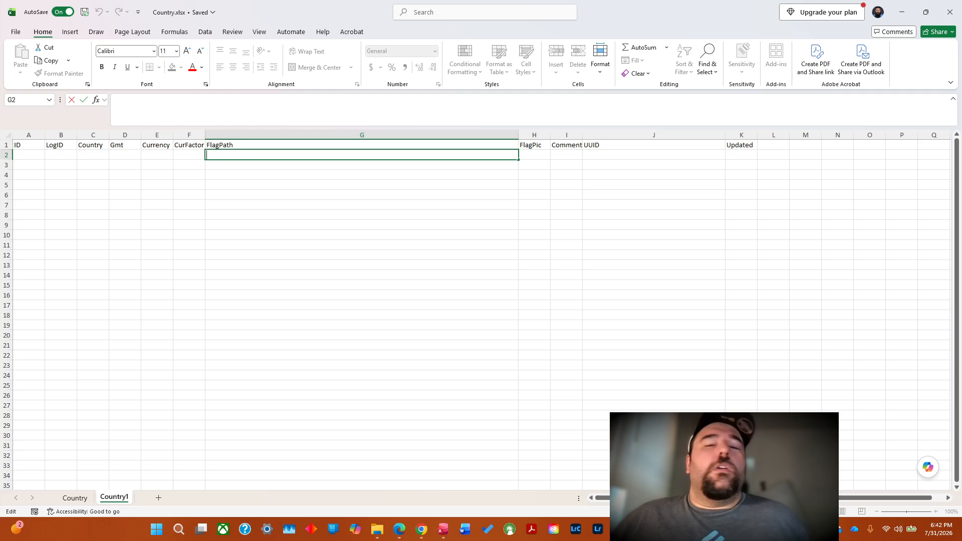
{"action": "mouse_move", "coordinate": [797, 530]}
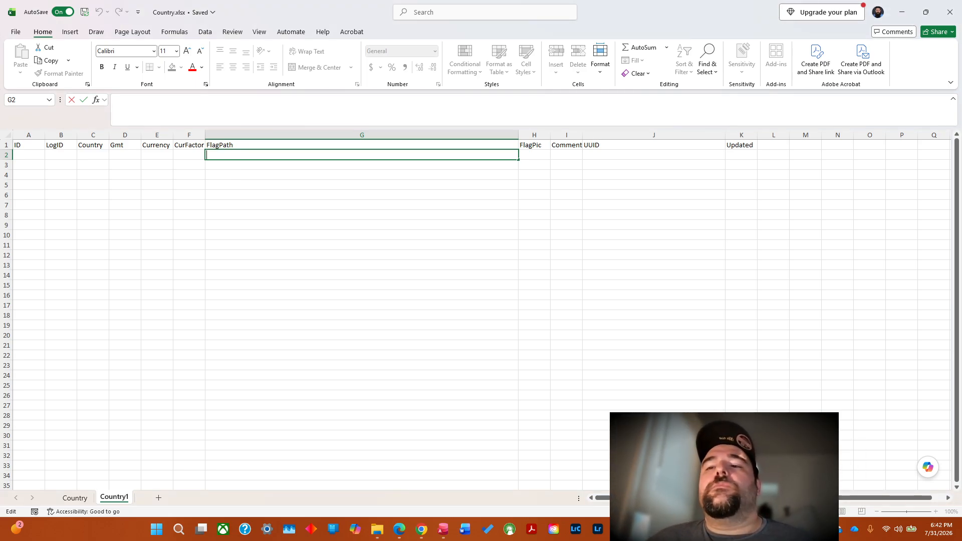
{"action": "mouse_move", "coordinate": [753, 530]}
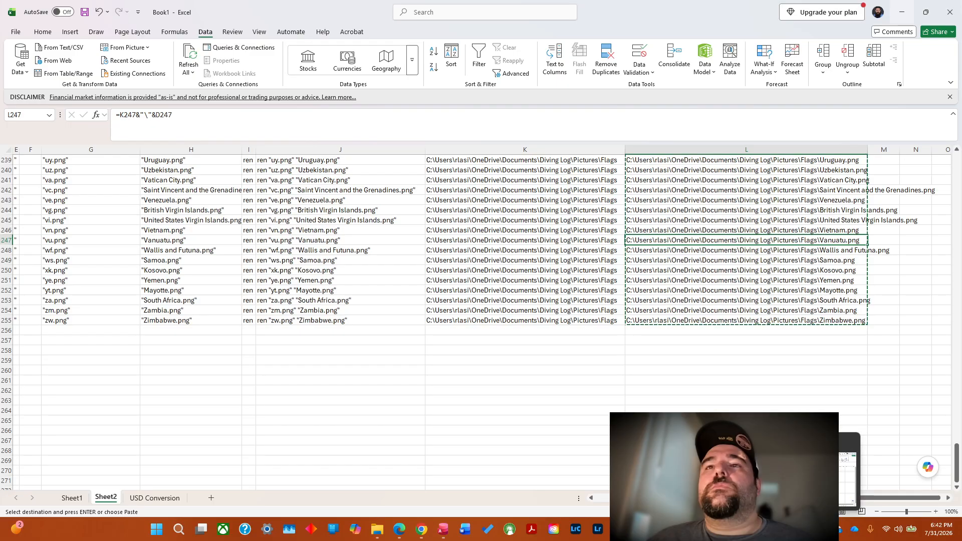
{"action": "key", "text": "Escape"}
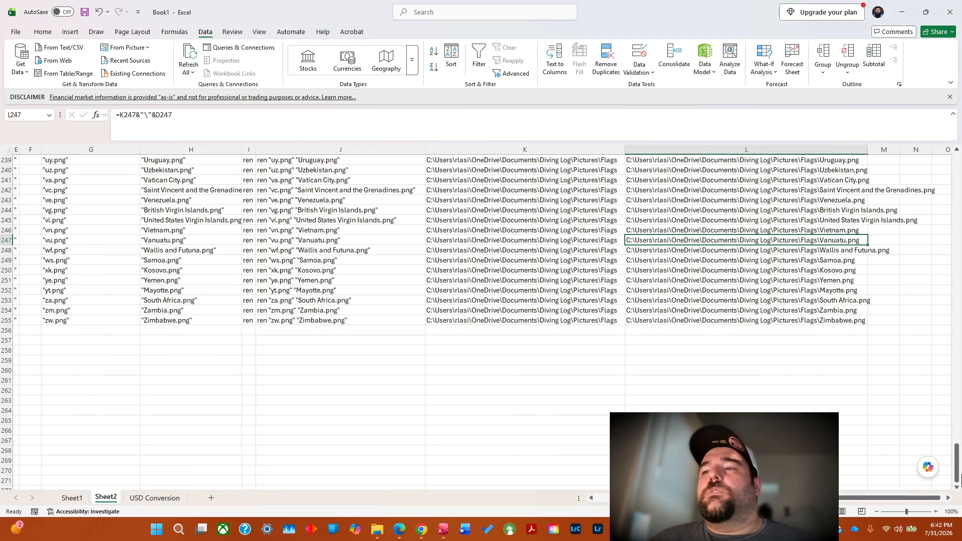
Copy the flagpath cells L2:L255 on Sheet2 of Book1.
{"action": "left_click_drag", "start_coordinate": [957, 478], "coordinate": [957, 181]}
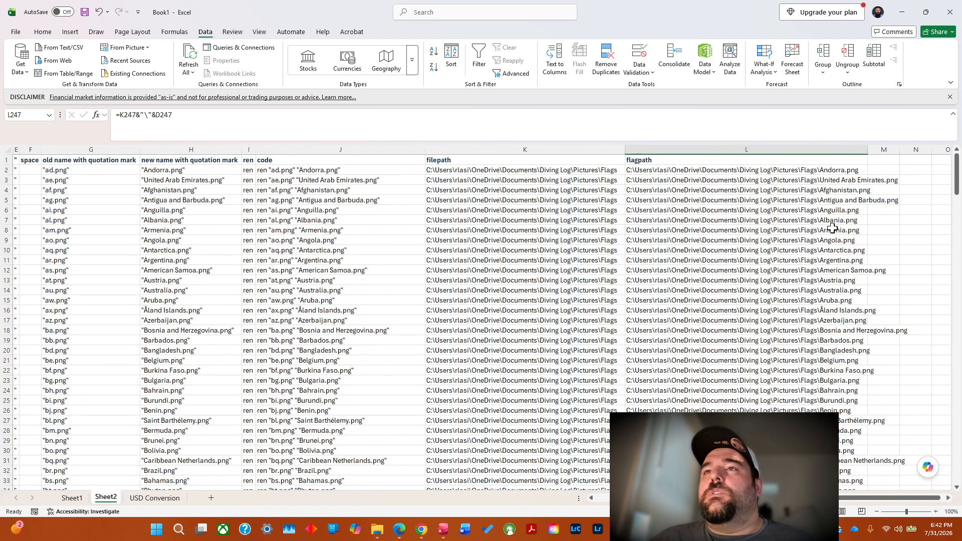
{"action": "left_click", "coordinate": [704, 190]}
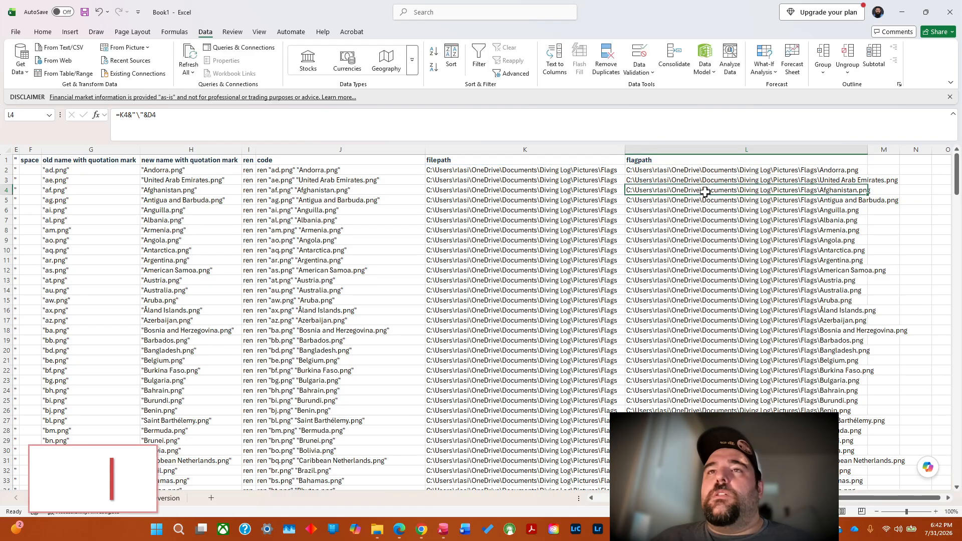
{"action": "left_click", "coordinate": [707, 170]}
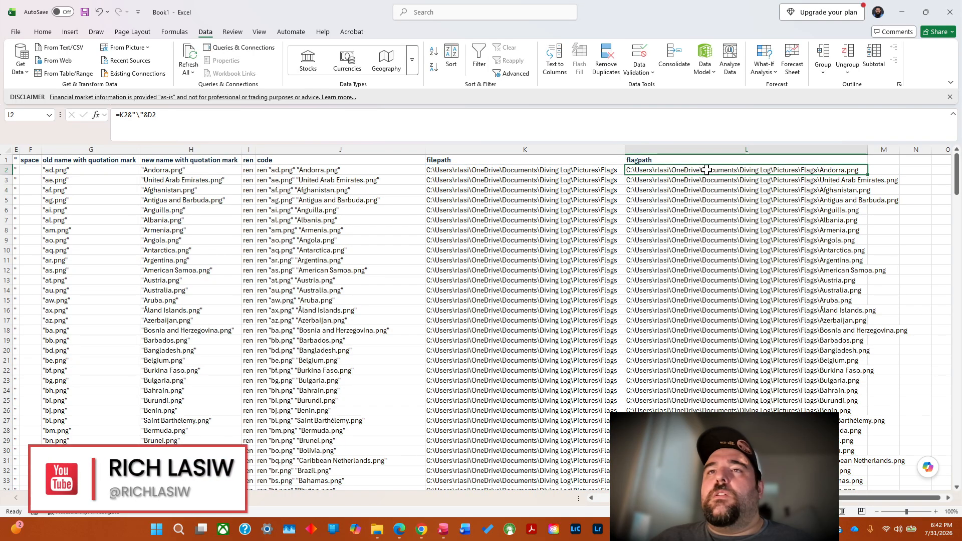
{"action": "left_click_drag", "start_coordinate": [707, 170], "coordinate": [782, 471]}
{"action": "left_click", "coordinate": [772, 471]}
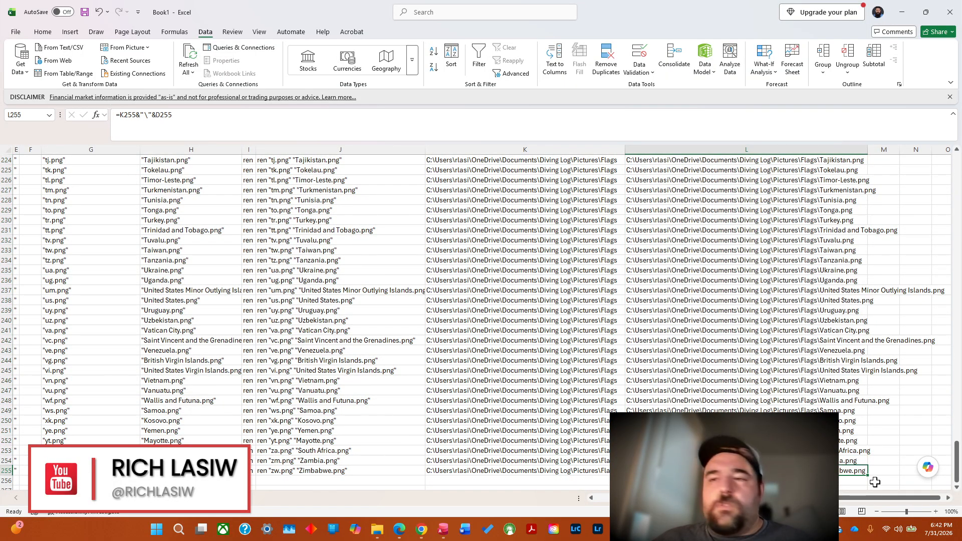
{"action": "left_click_drag", "start_coordinate": [958, 462], "coordinate": [961, 173]}
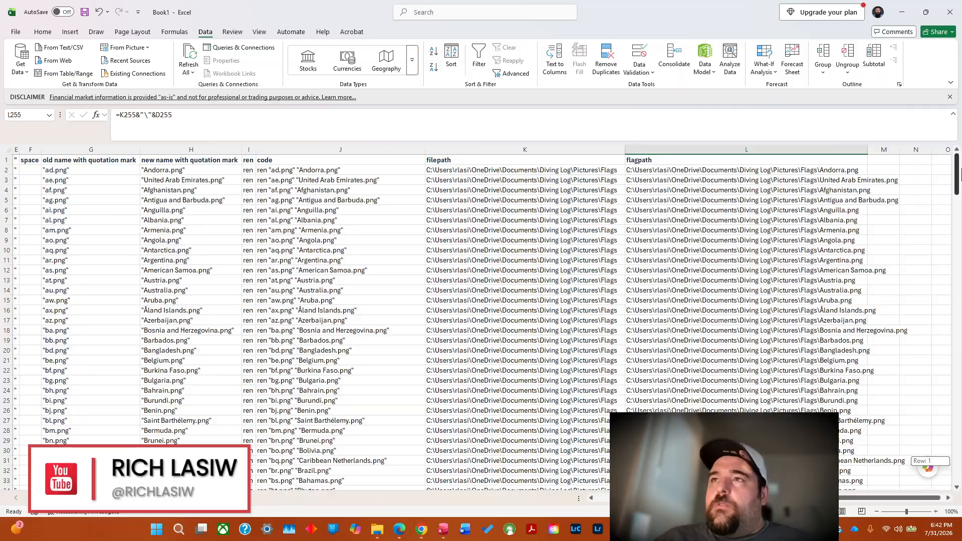
{"action": "left_click_drag", "start_coordinate": [819, 170], "coordinate": [870, 483]}
{"action": "right_click", "coordinate": [780, 404]}
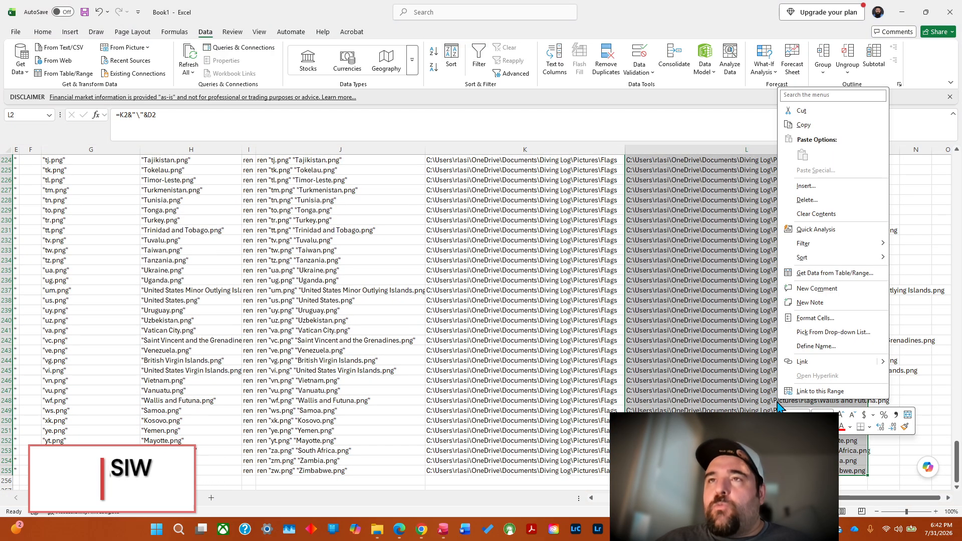
{"action": "left_click", "coordinate": [804, 124]}
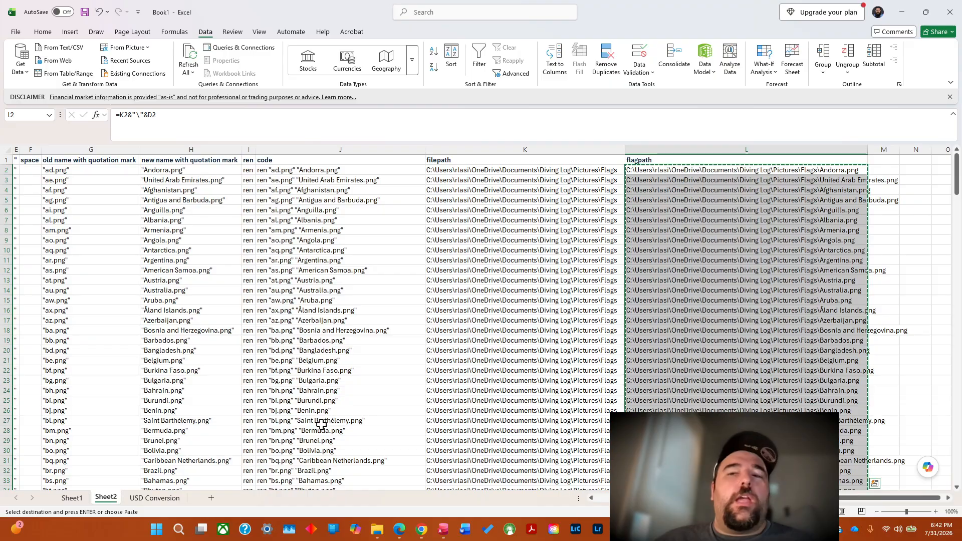
Switch to Country.xlsx and paste the flag paths as values only into the FlagPath column of Country1, starting at G2.
{"action": "mouse_move", "coordinate": [754, 529]}
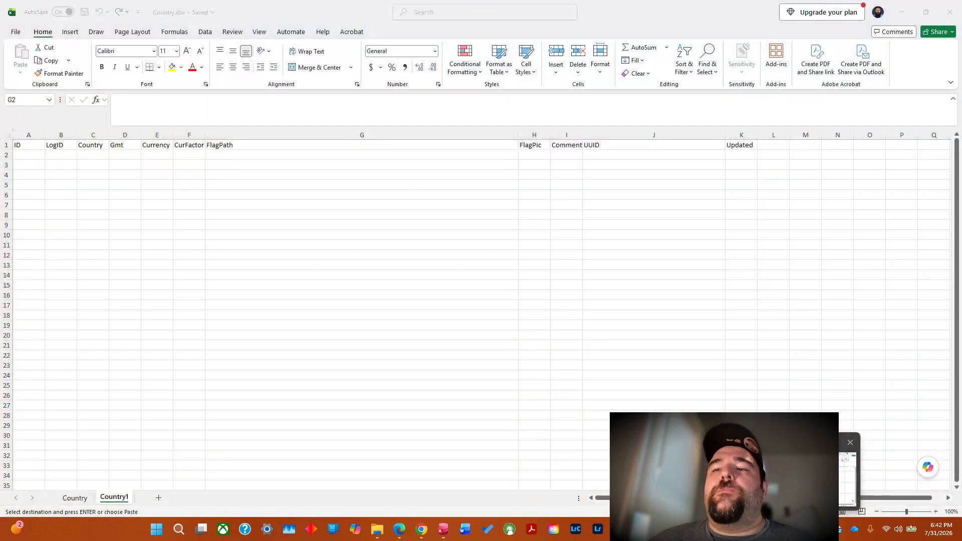
{"action": "left_click", "coordinate": [806, 479]}
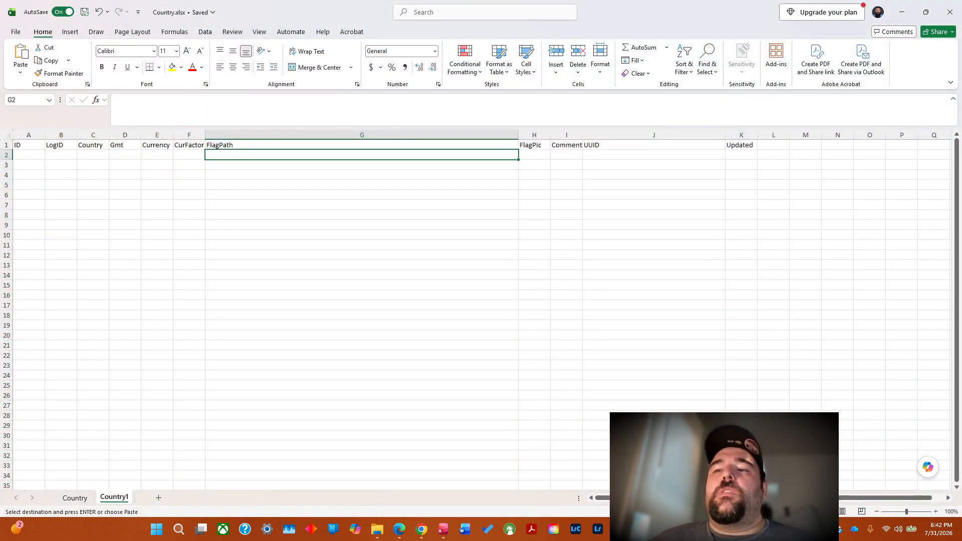
{"action": "right_click", "coordinate": [236, 155]}
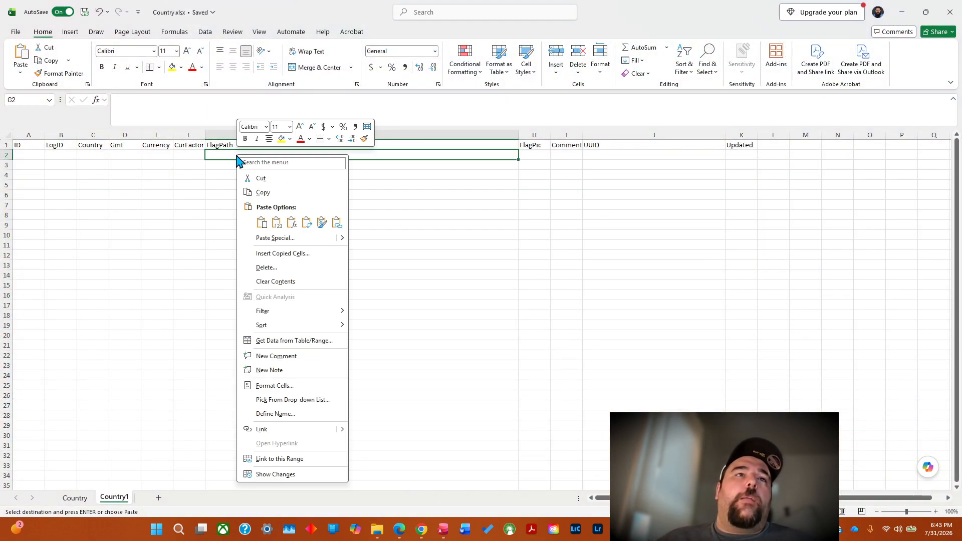
{"action": "left_click", "coordinate": [262, 223]}
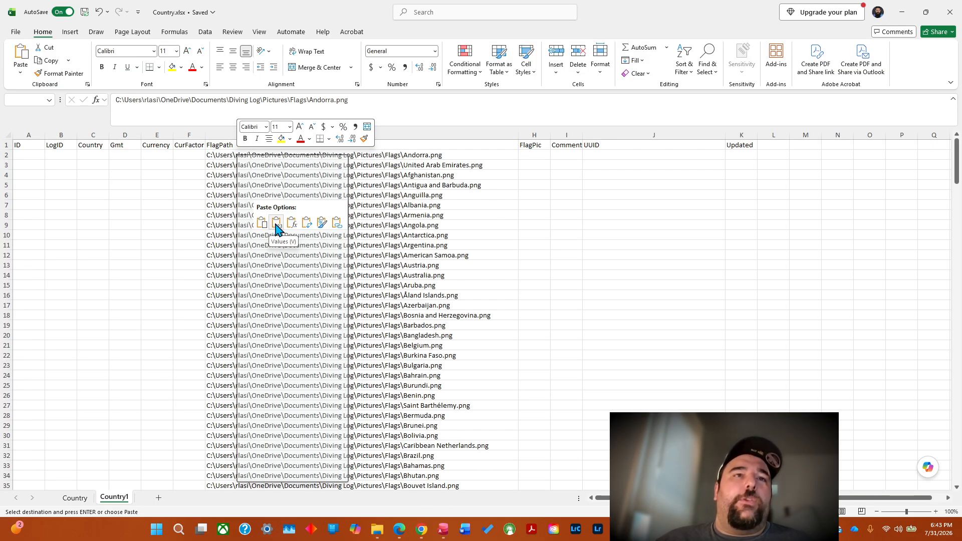
{"action": "left_click", "coordinate": [276, 223]}
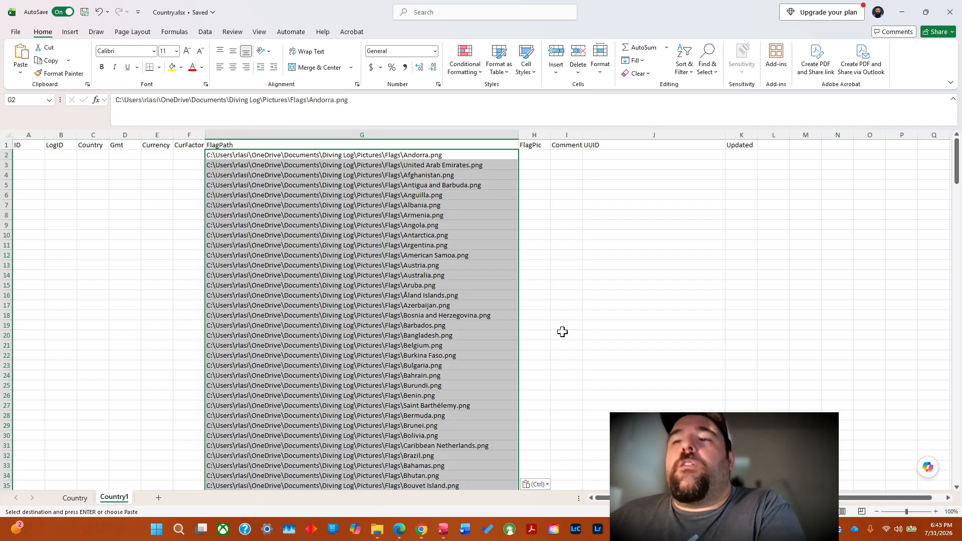
Copy the country names in C2:C255 of the New Names column on Book1's Sheet1 and return to Country.xlsx.
{"action": "mouse_move", "coordinate": [697, 477]}
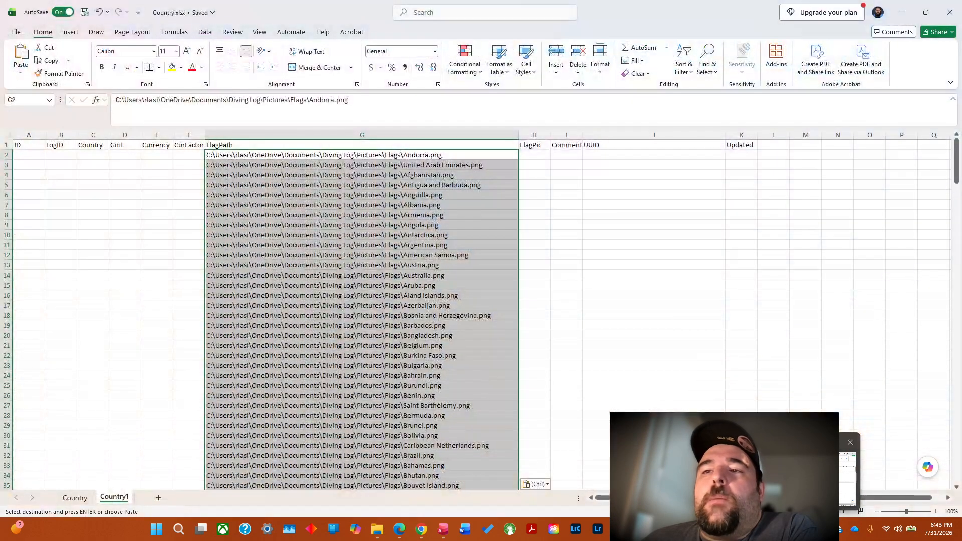
{"action": "left_click", "coordinate": [776, 469]}
{"action": "left_click", "coordinate": [774, 467]}
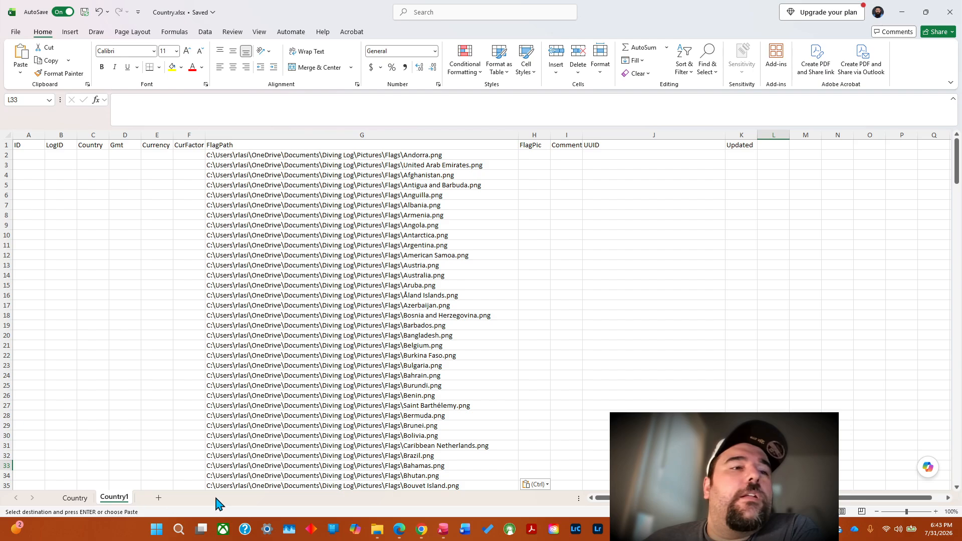
{"action": "mouse_move", "coordinate": [755, 530]}
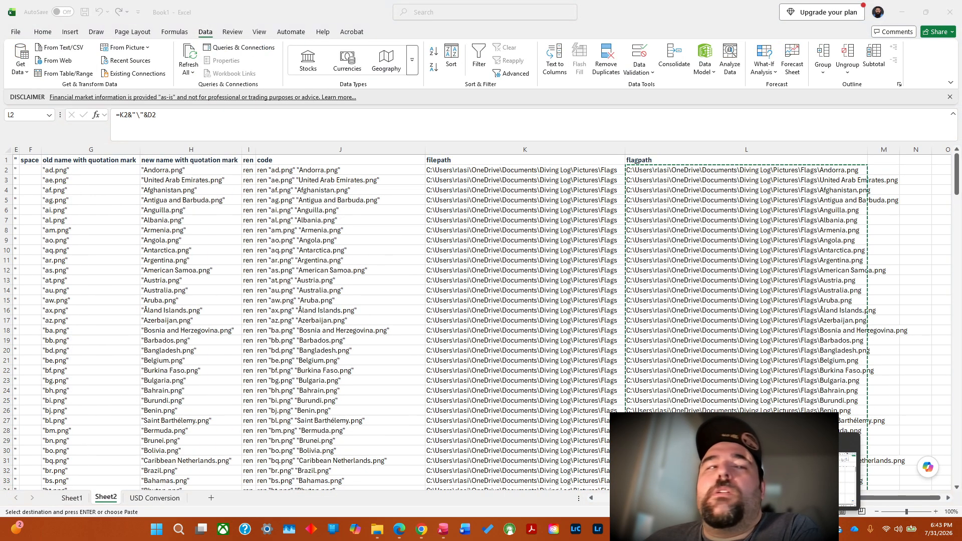
{"action": "left_click", "coordinate": [705, 476]}
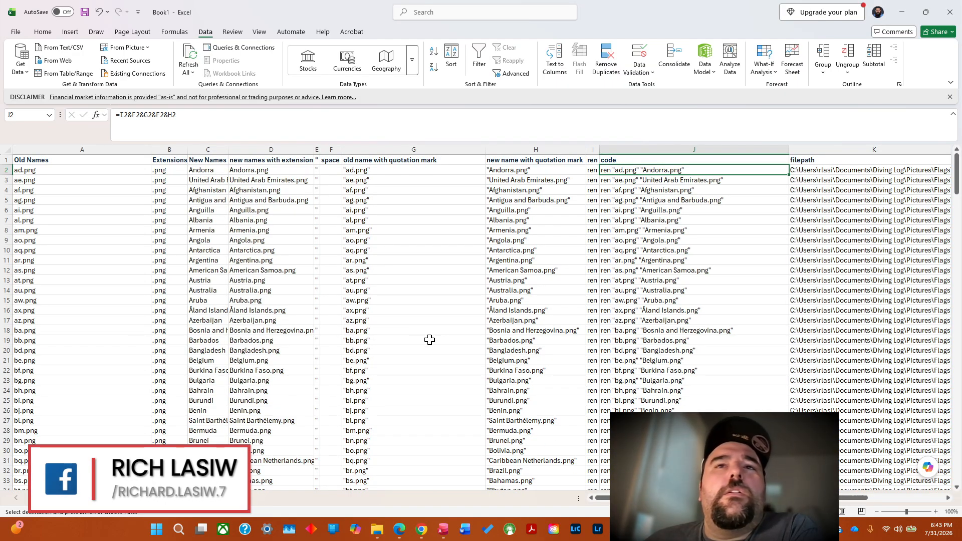
{"action": "mouse_move", "coordinate": [755, 529]}
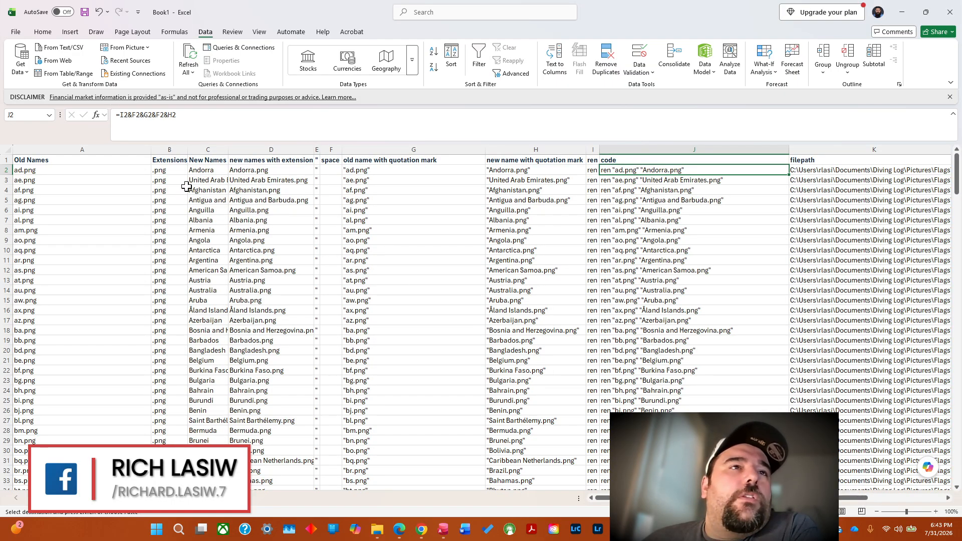
{"action": "left_click", "coordinate": [201, 169]}
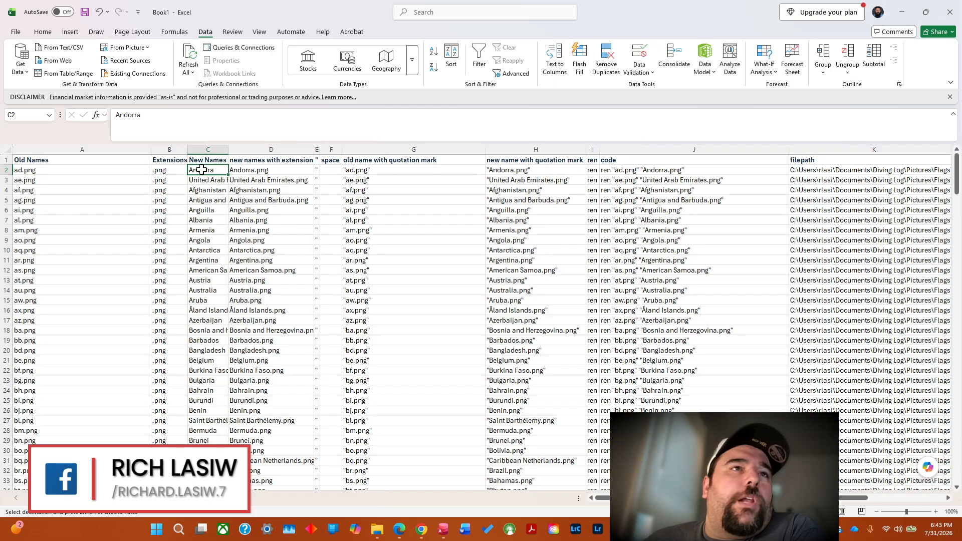
{"action": "left_click", "coordinate": [205, 303]}
{"action": "left_click", "coordinate": [204, 172]}
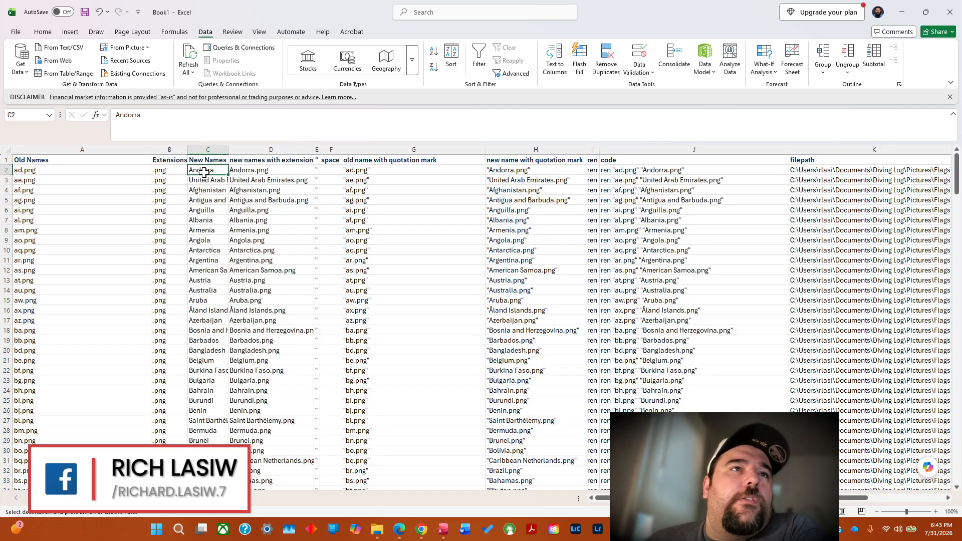
{"action": "left_click_drag", "start_coordinate": [201, 170], "coordinate": [204, 467]}
{"action": "right_click", "coordinate": [204, 312]}
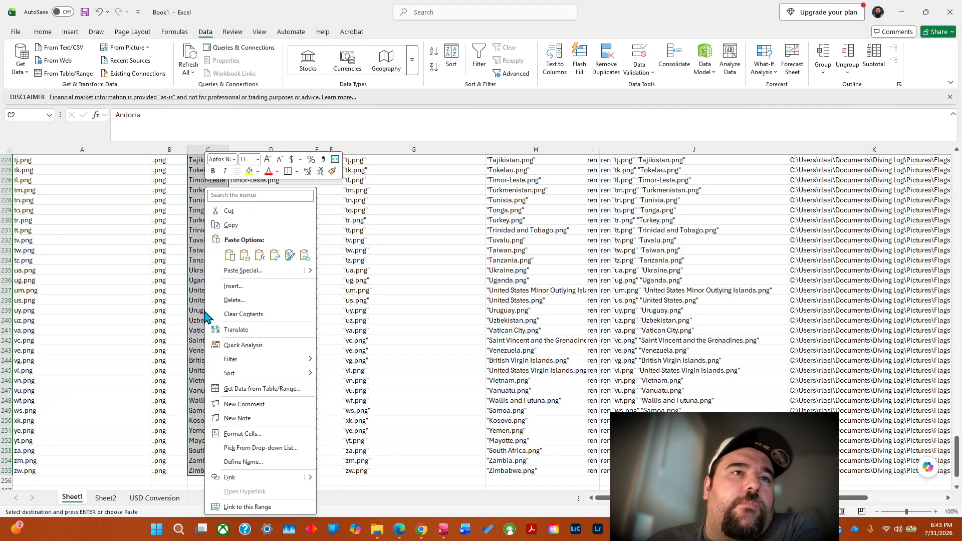
{"action": "left_click", "coordinate": [228, 224]}
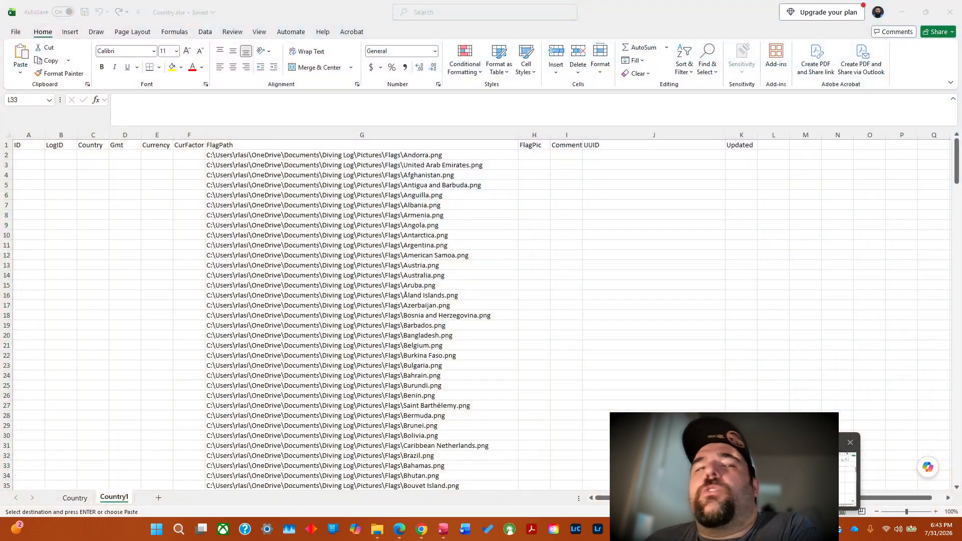
{"action": "left_click", "coordinate": [804, 476]}
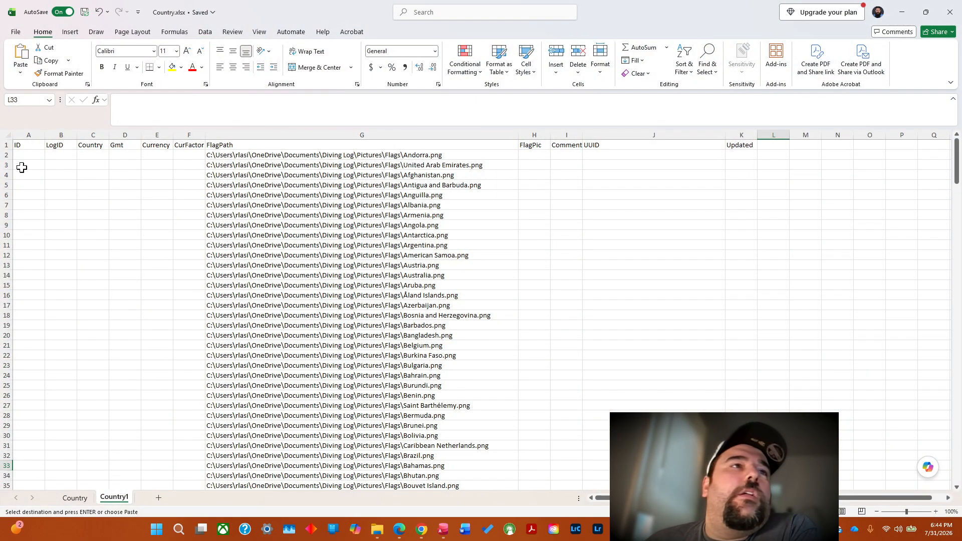
Paste the copied country names into the Country column of the Country1 sheet, starting at C2.
{"action": "left_click", "coordinate": [95, 155]}
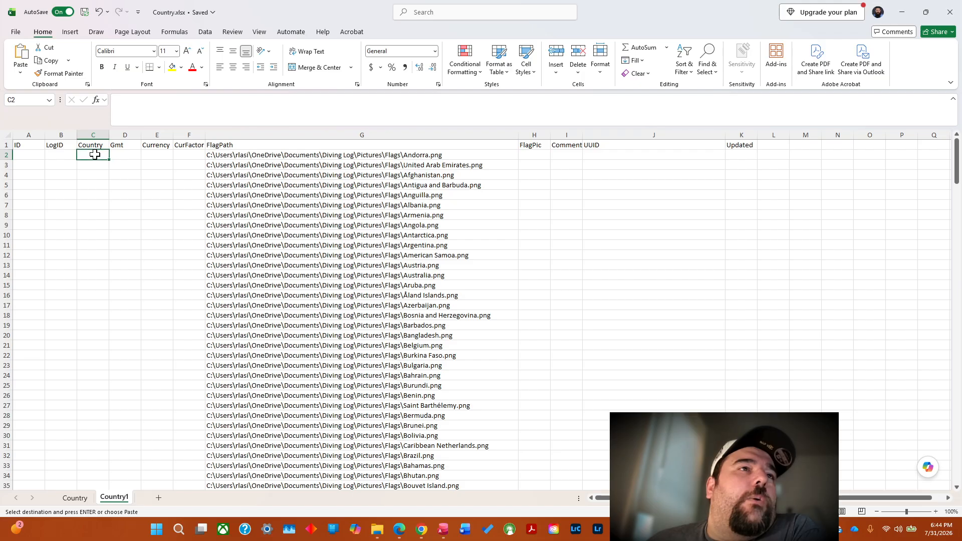
{"action": "right_click", "coordinate": [95, 155]}
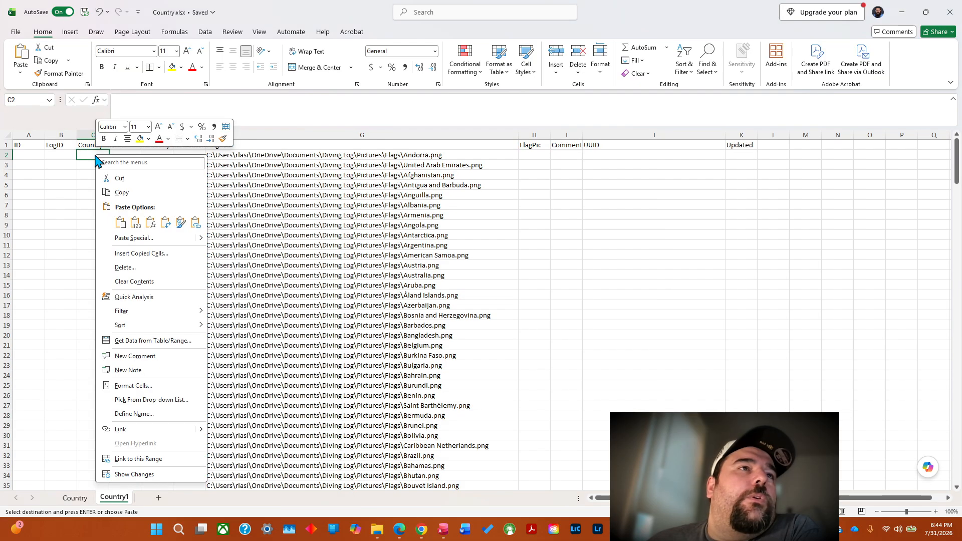
{"action": "left_click", "coordinate": [120, 223]}
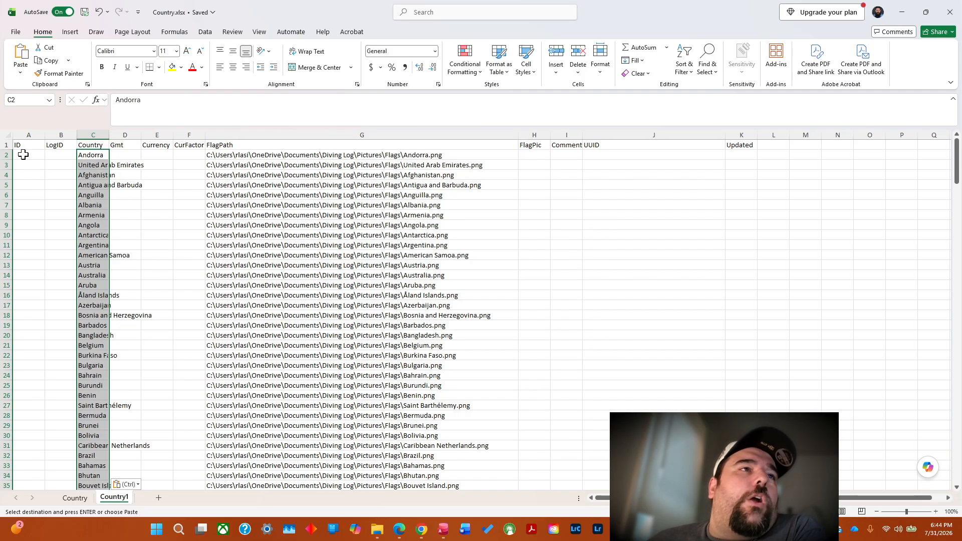
Number the ID column with a fill series starting at 1 in A2, down to the last country row.
{"action": "left_click", "coordinate": [23, 154]}
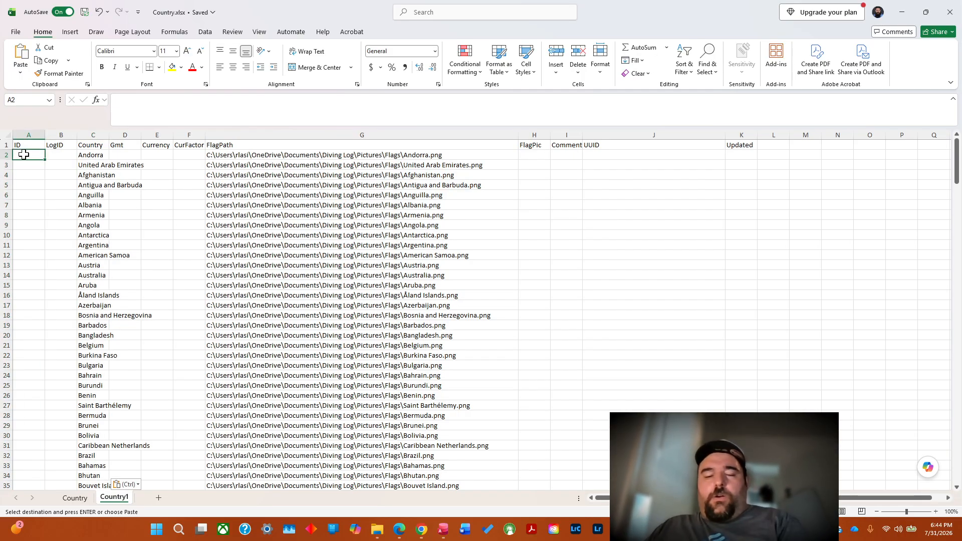
{"action": "type", "text": "1"}
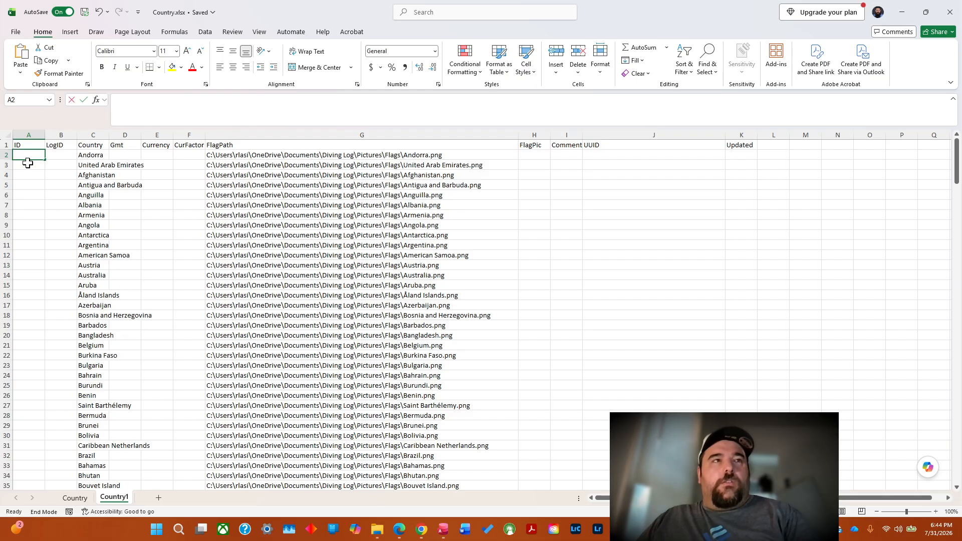
{"action": "left_click", "coordinate": [32, 191]}
{"action": "left_click", "coordinate": [31, 157]}
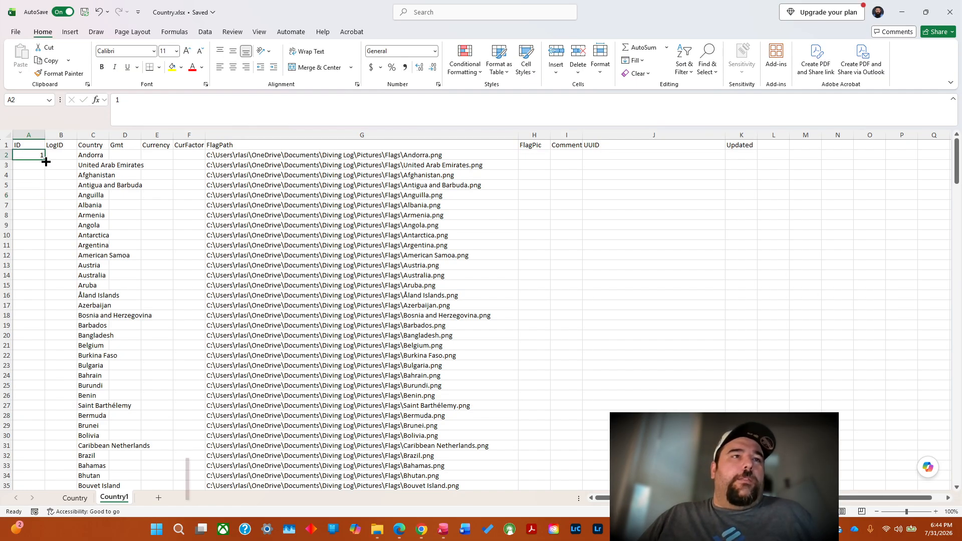
{"action": "double_click", "coordinate": [44, 160]}
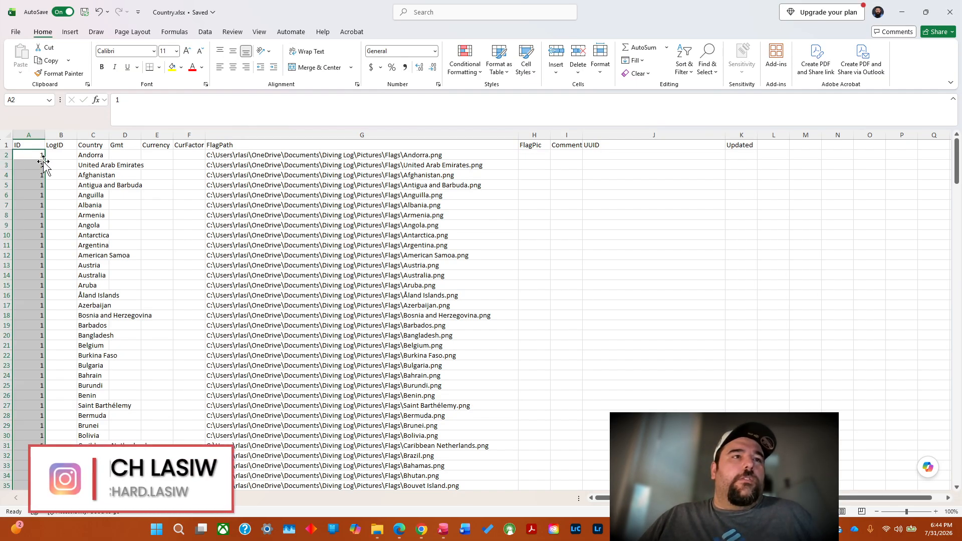
{"action": "left_click", "coordinate": [54, 484]}
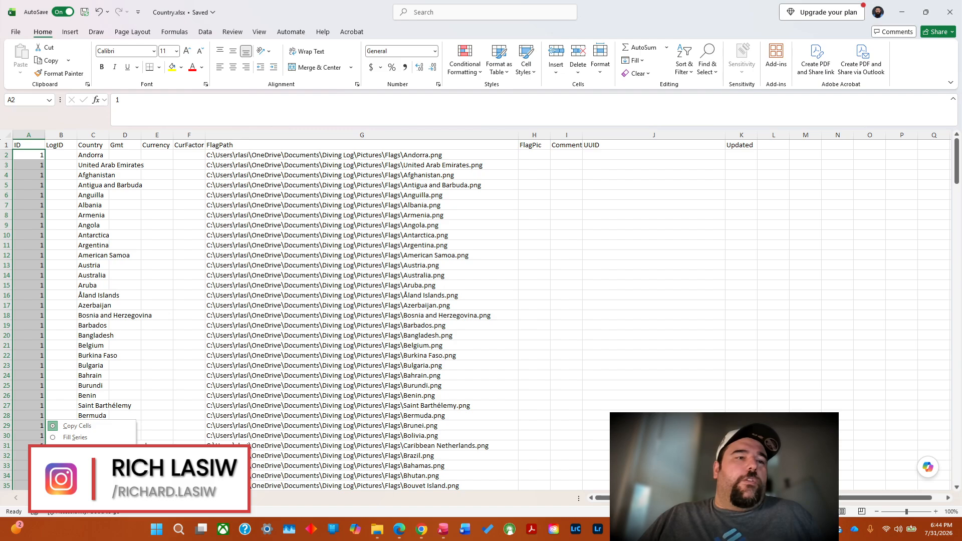
{"action": "left_click", "coordinate": [70, 440]}
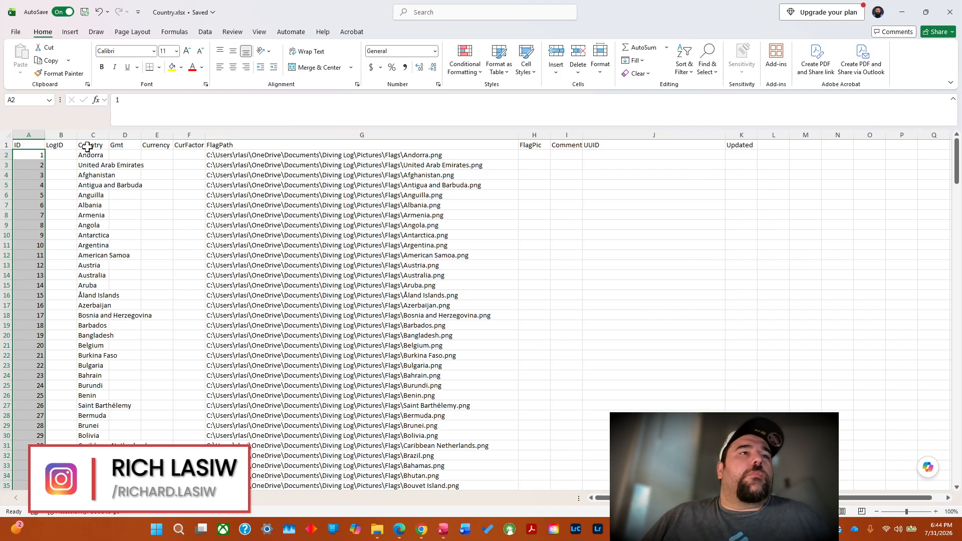
Check LogID on the Country sheet, fill Country1's LogID column with 0 from B2 down, and autofit the Country column's width.
{"action": "left_click", "coordinate": [60, 155]}
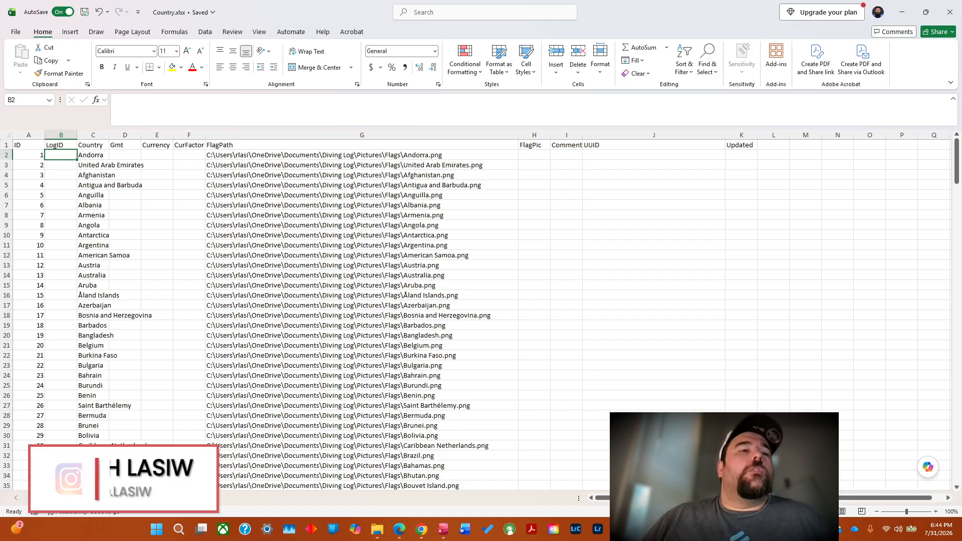
{"action": "left_click", "coordinate": [76, 498]}
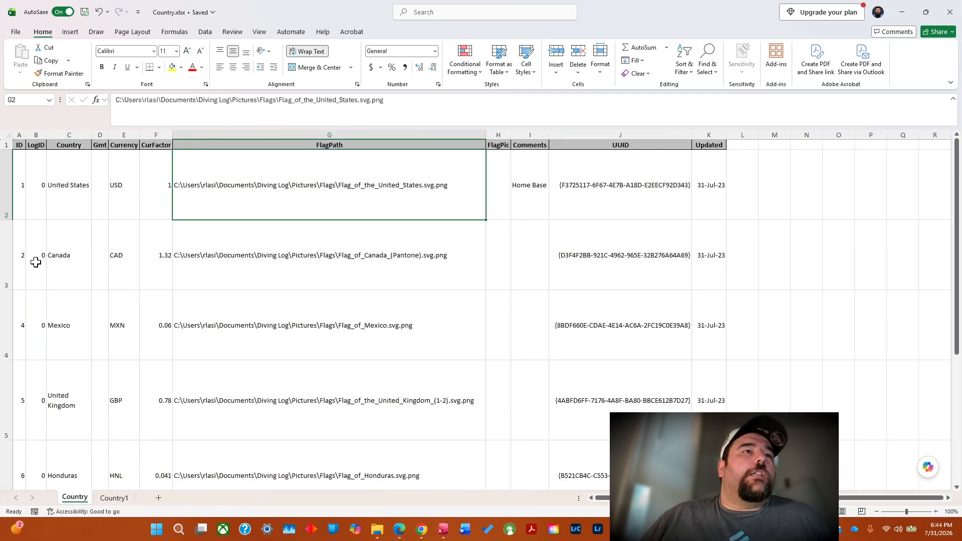
{"action": "left_click", "coordinate": [120, 499]}
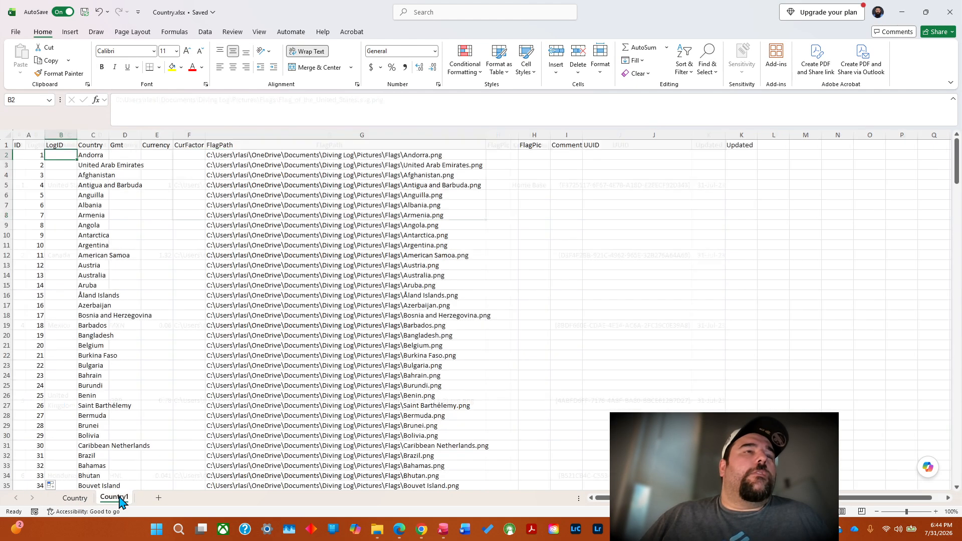
{"action": "type", "text": "0"}
{"action": "left_click", "coordinate": [63, 165]}
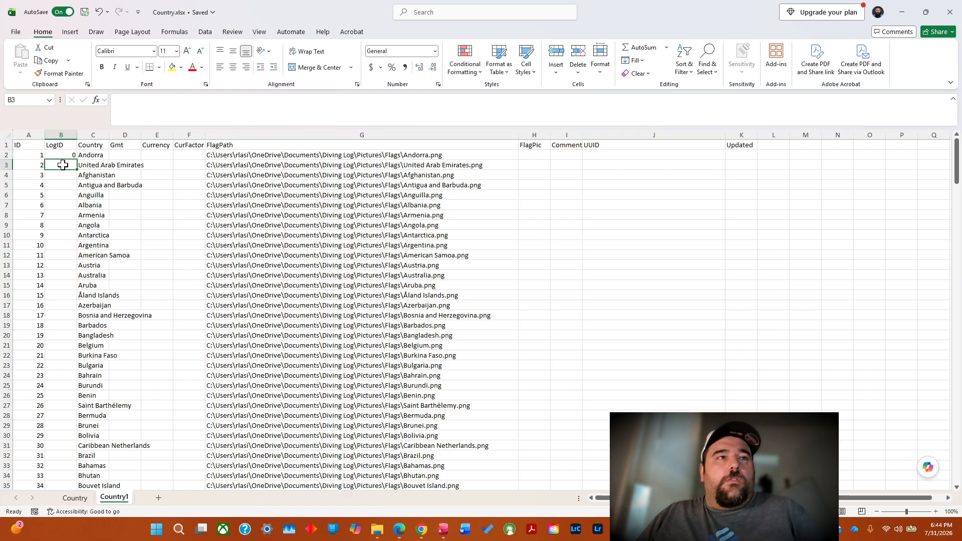
{"action": "left_click", "coordinate": [63, 154]}
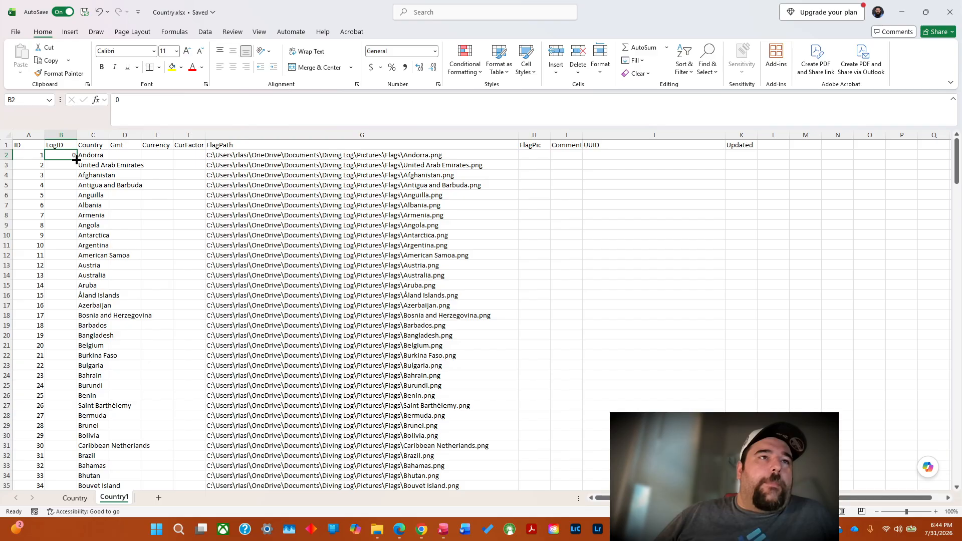
{"action": "double_click", "coordinate": [76, 159]}
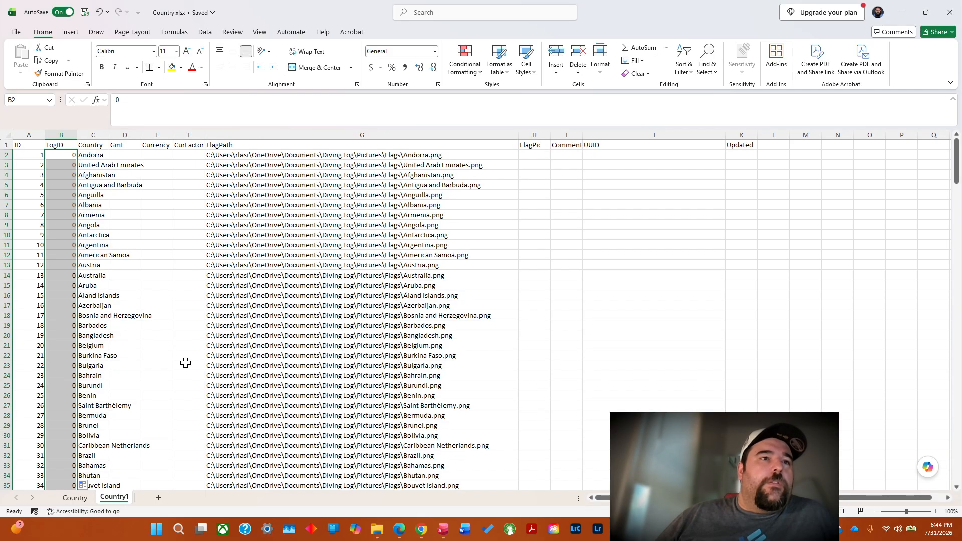
{"action": "left_click", "coordinate": [108, 136]}
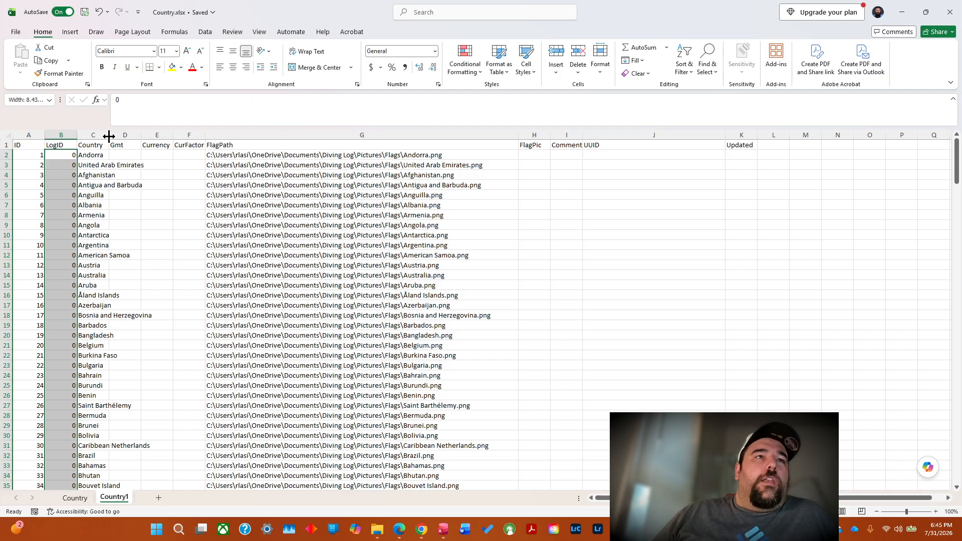
{"action": "double_click", "coordinate": [109, 136]}
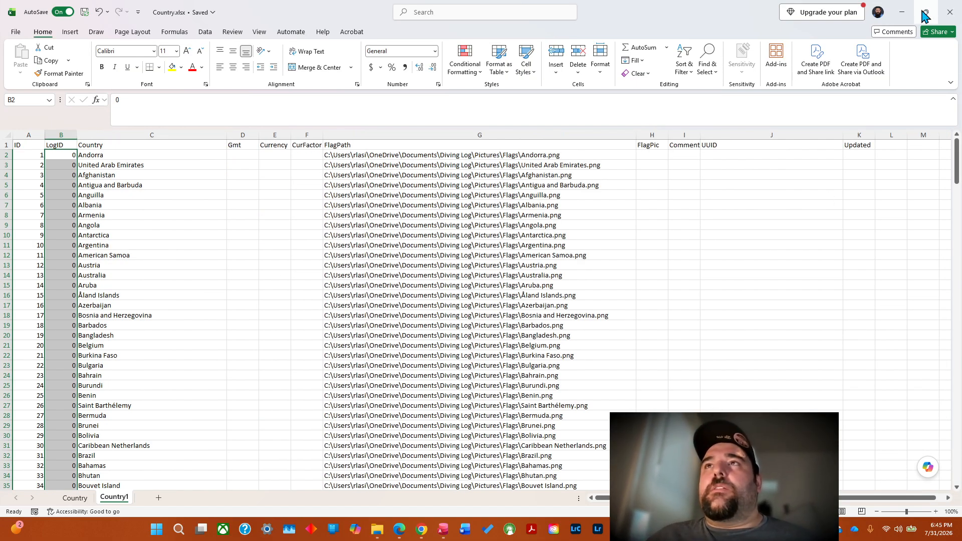
Minimize the open Excel and File Explorer windows and launch Diving Log 6.0 from the desktop.
{"action": "left_click", "coordinate": [903, 12]}
{"action": "left_click", "coordinate": [902, 11]}
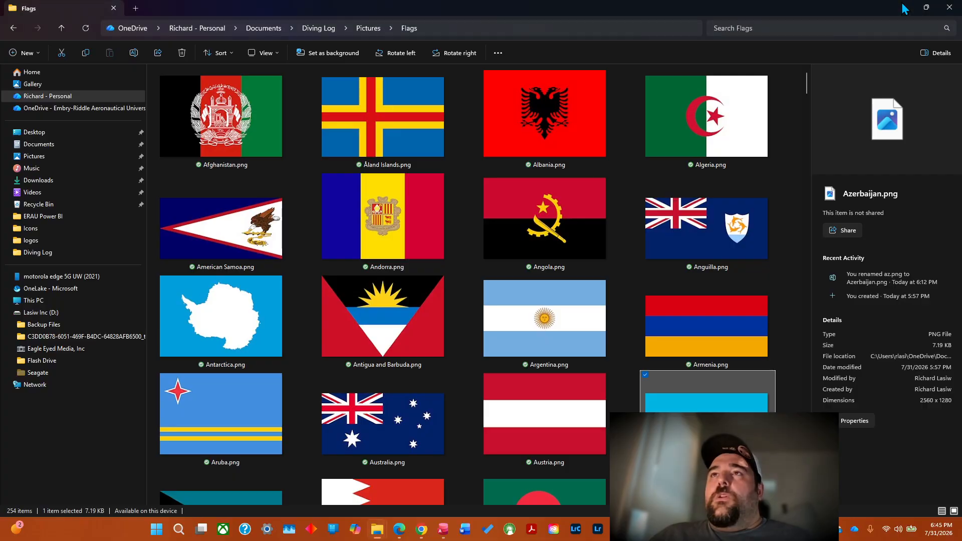
{"action": "left_click", "coordinate": [904, 8]}
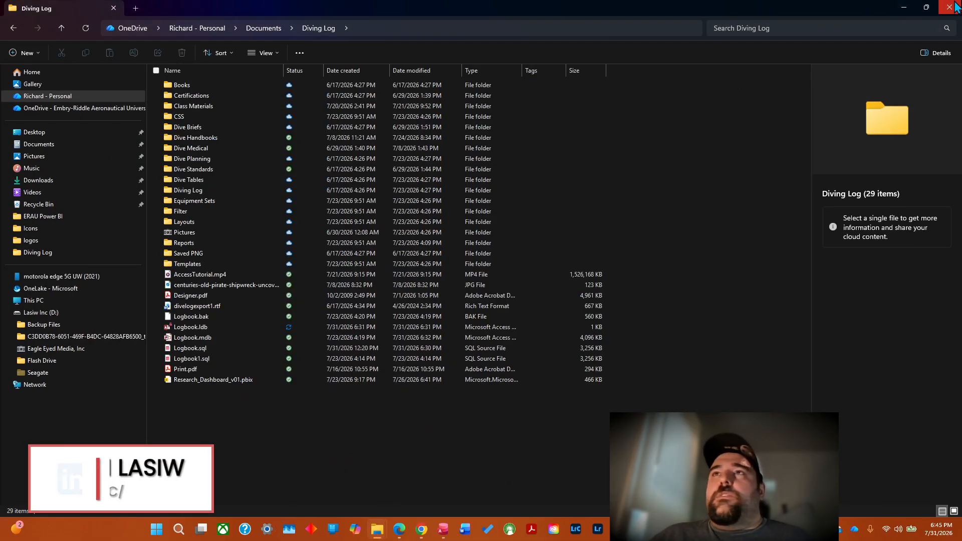
{"action": "left_click", "coordinate": [905, 8]}
{"action": "left_click", "coordinate": [908, 5]}
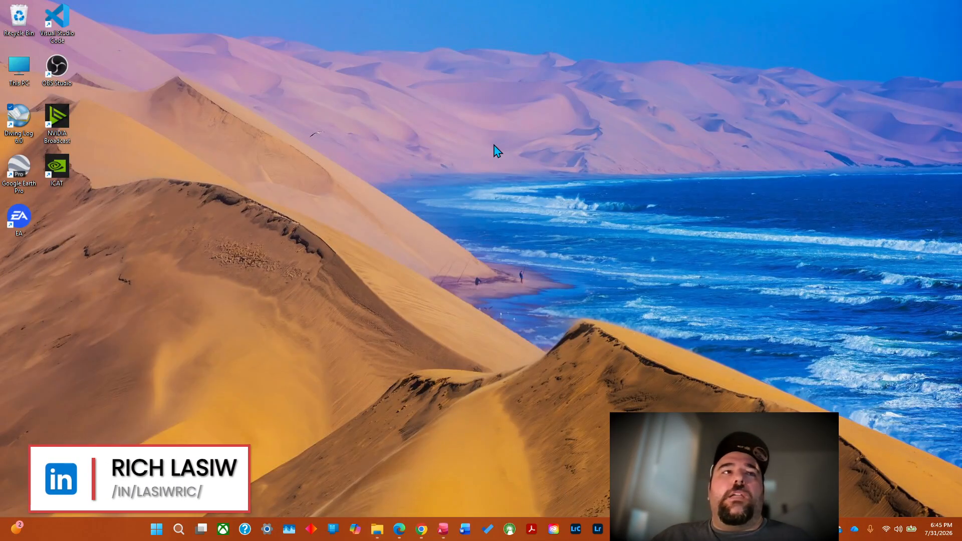
{"action": "double_click", "coordinate": [18, 120]}
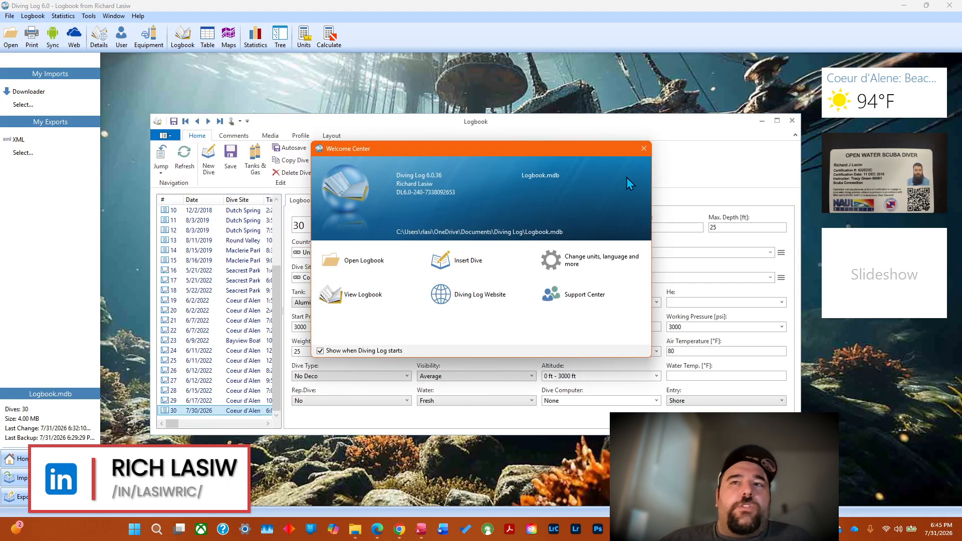
{"action": "left_click", "coordinate": [644, 148]}
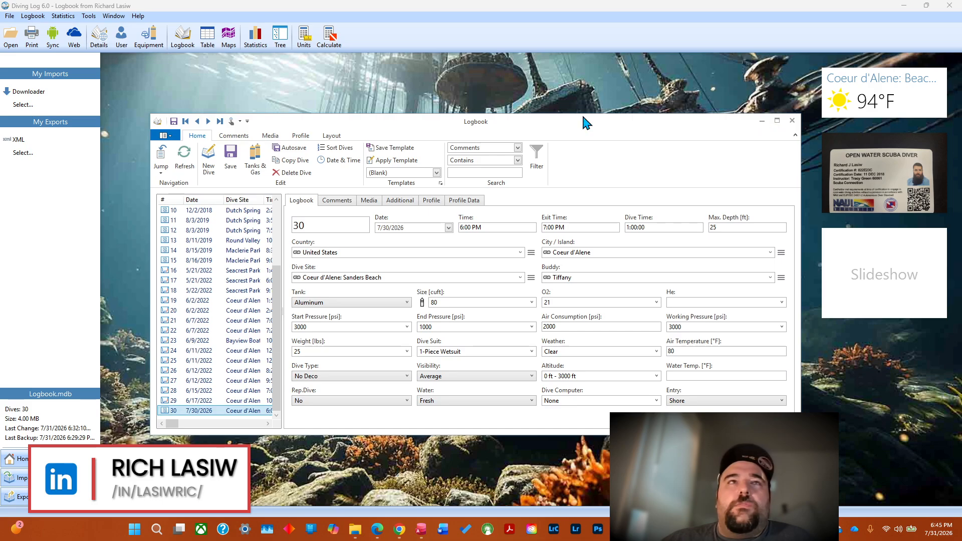
Open the country details in Diving Log and examine the Mexico and United States entries and the GMT Difference options.
{"action": "left_click", "coordinate": [115, 44]}
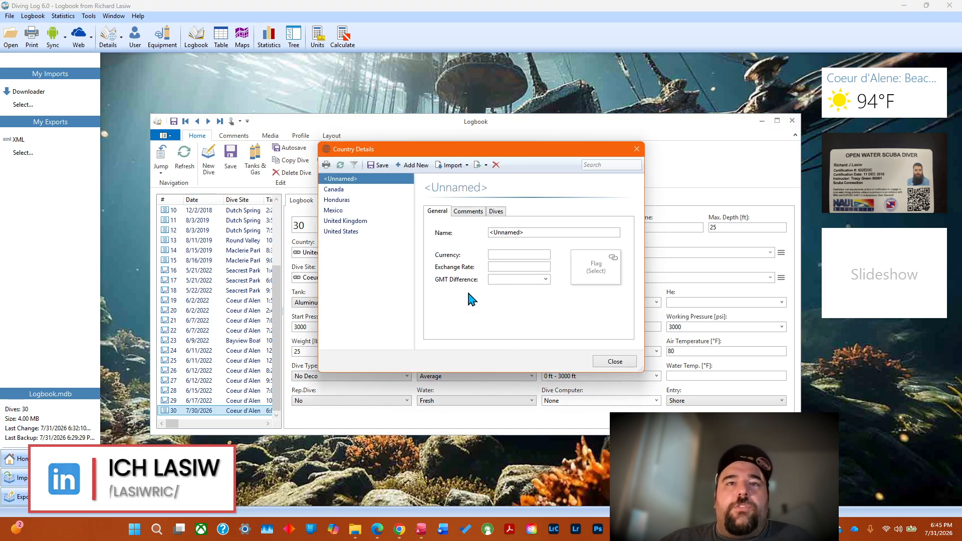
{"action": "left_click", "coordinate": [341, 211]}
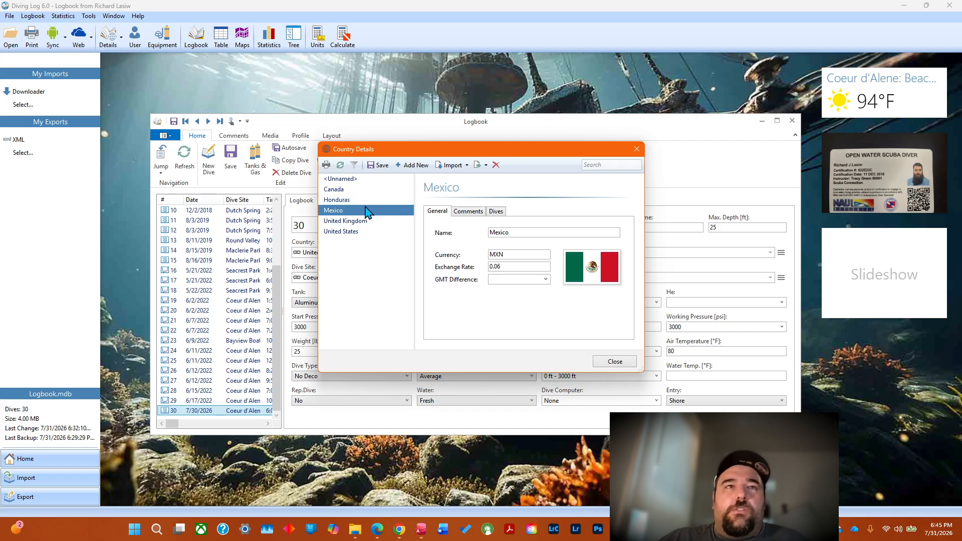
{"action": "left_click", "coordinate": [349, 233]}
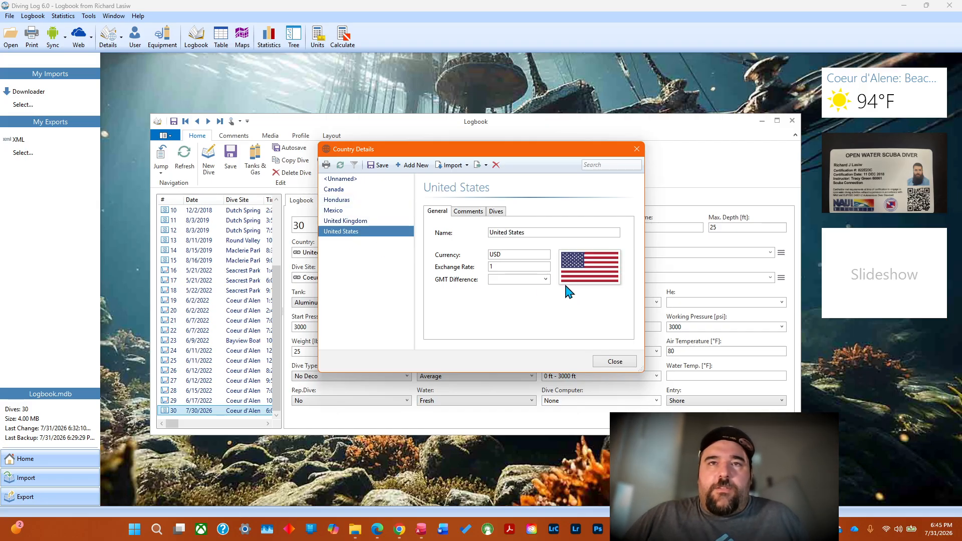
{"action": "left_click", "coordinate": [547, 279]}
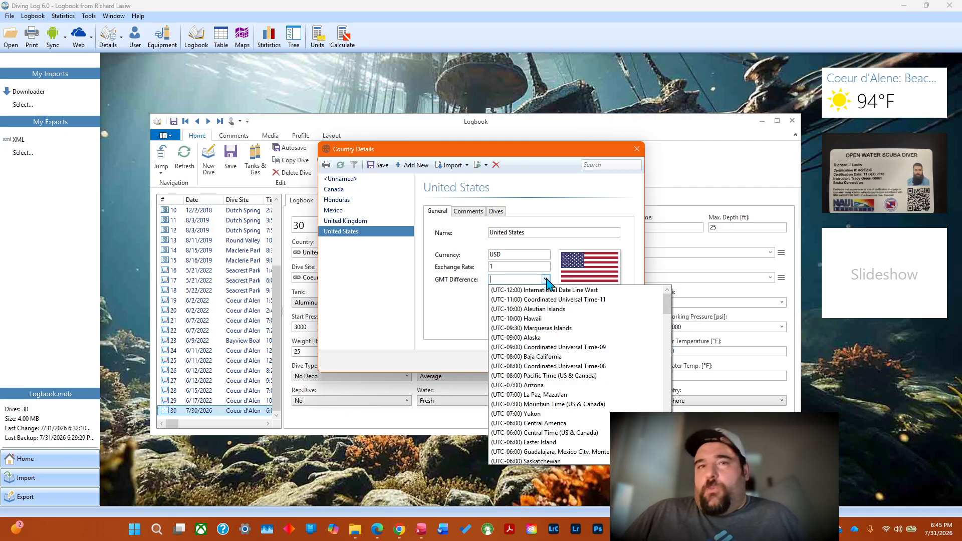
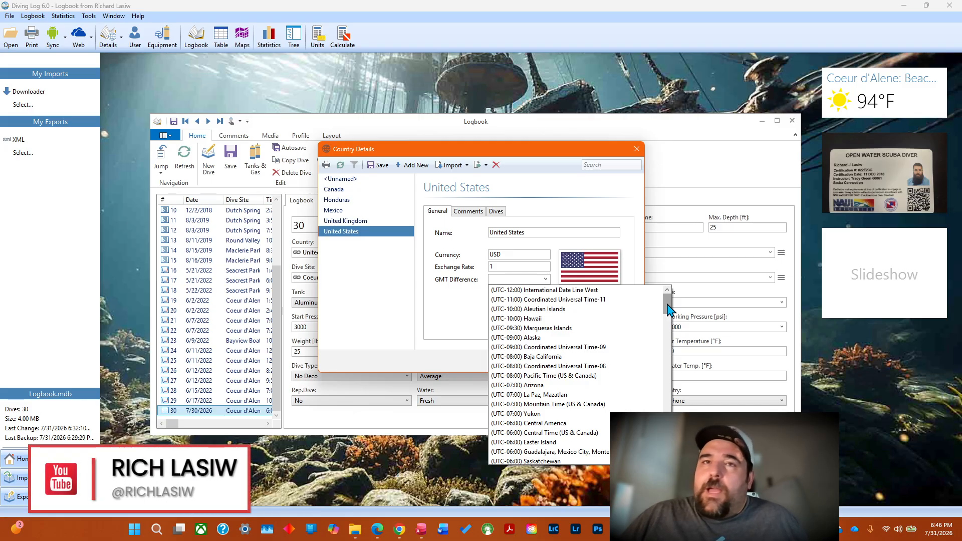
Review the comments and dives recorded for the United States, then close the country details and Diving Log.
{"action": "left_click", "coordinate": [446, 283]}
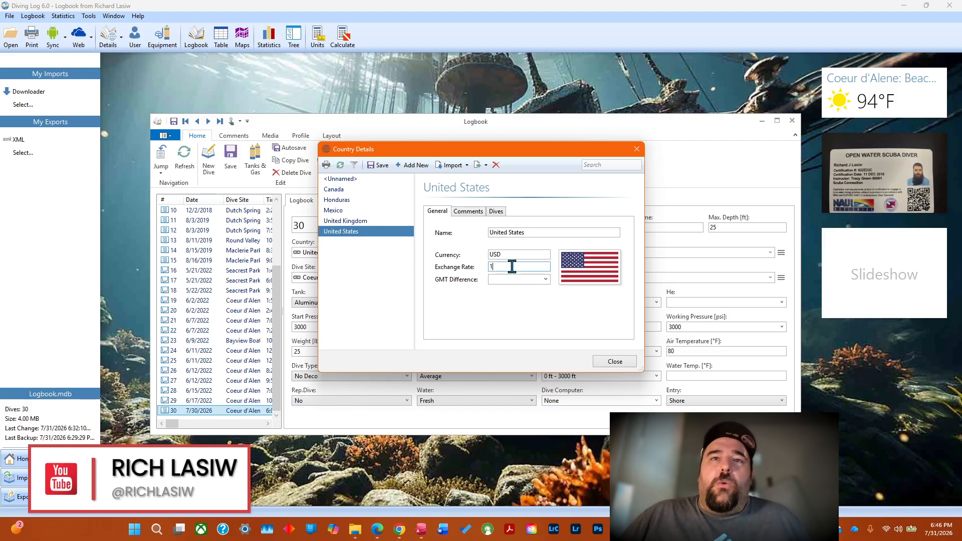
{"action": "left_click", "coordinate": [471, 214]}
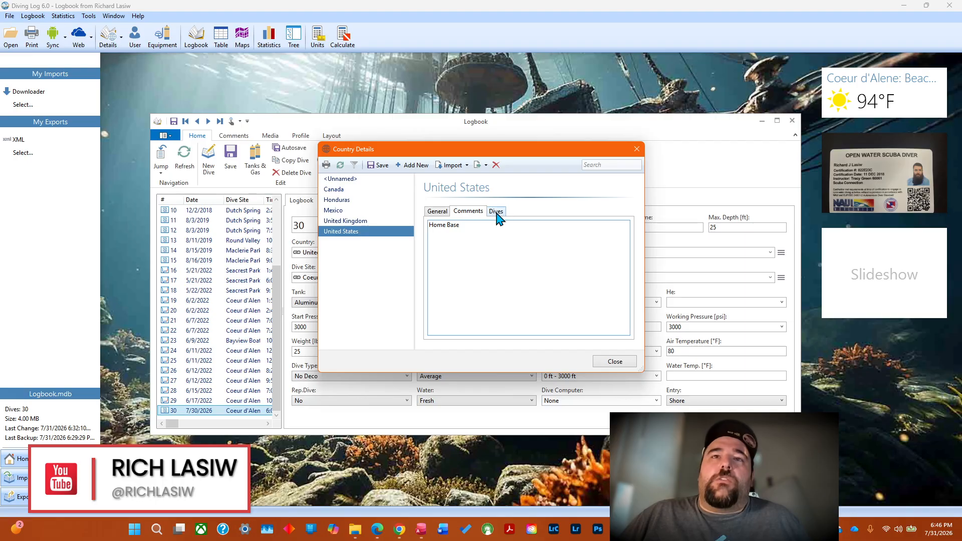
{"action": "left_click", "coordinate": [495, 213]}
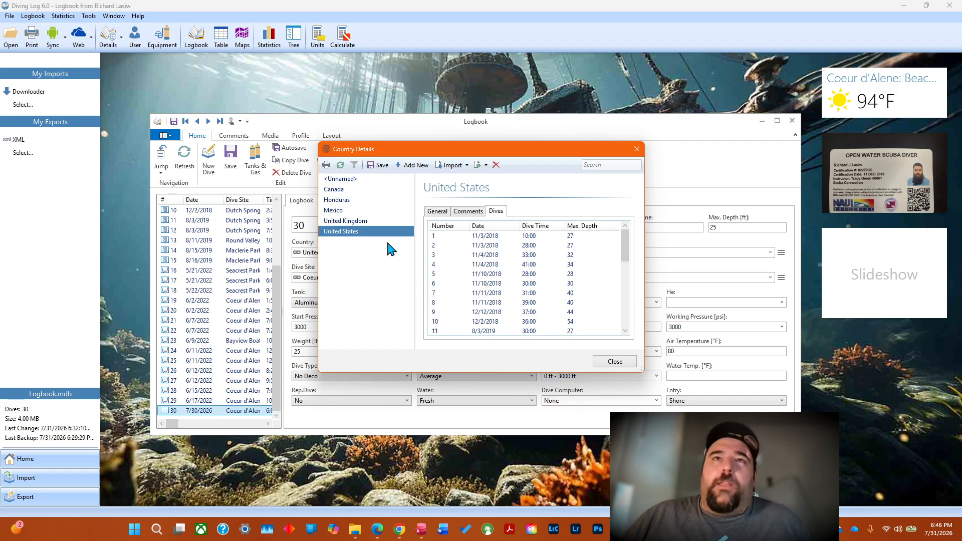
{"action": "left_click", "coordinate": [636, 150]}
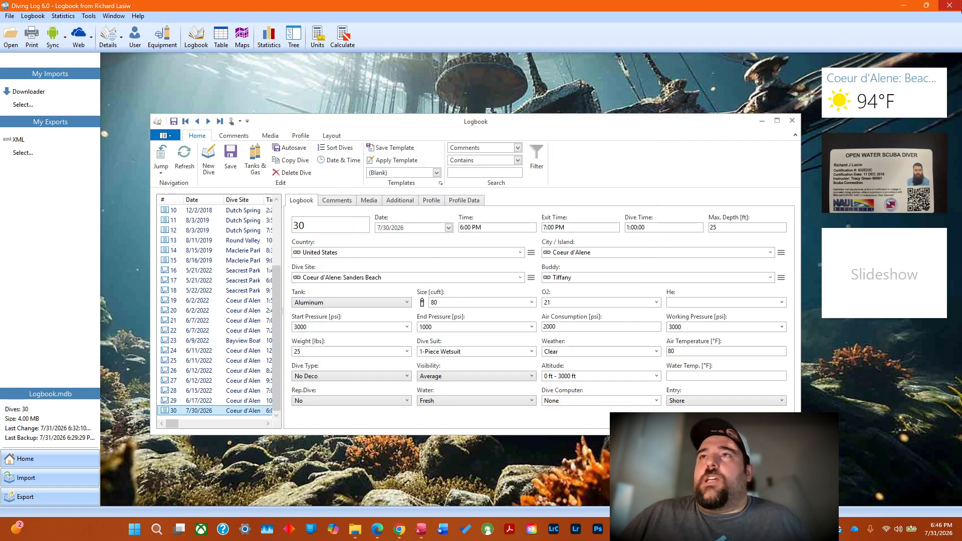
{"action": "left_click", "coordinate": [951, 7]}
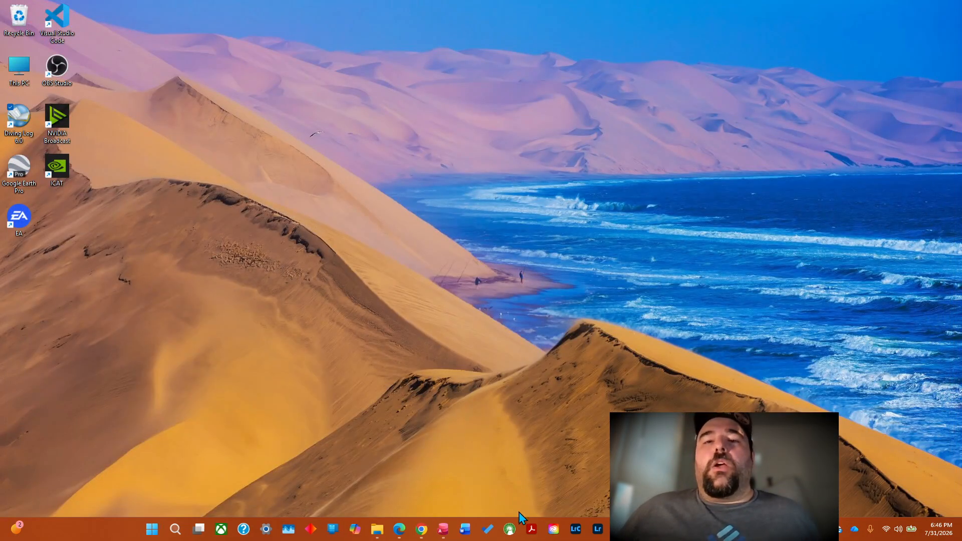
Switch back to Country.xlsx and select the first Currency cell, E2, on the Country1 sheet.
{"action": "mouse_move", "coordinate": [797, 529]}
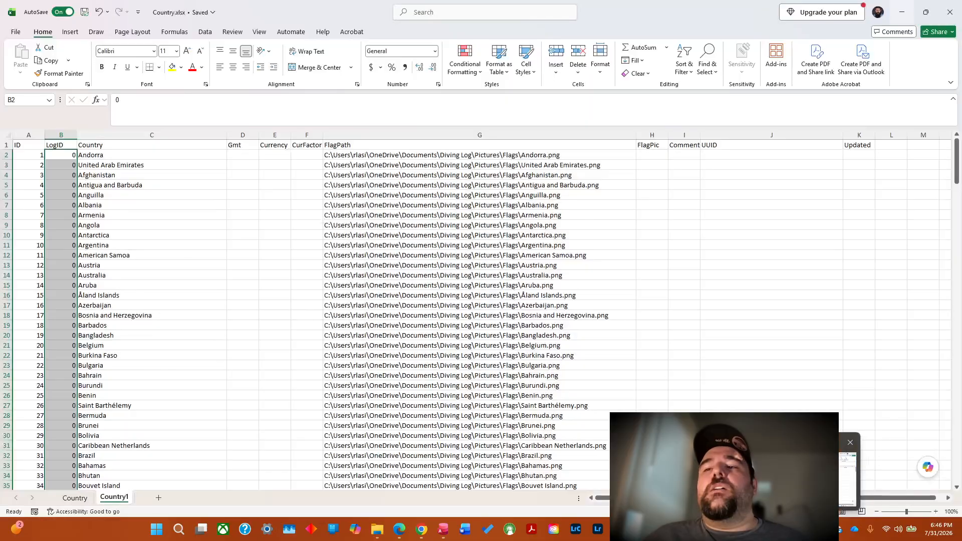
{"action": "left_click", "coordinate": [806, 481]}
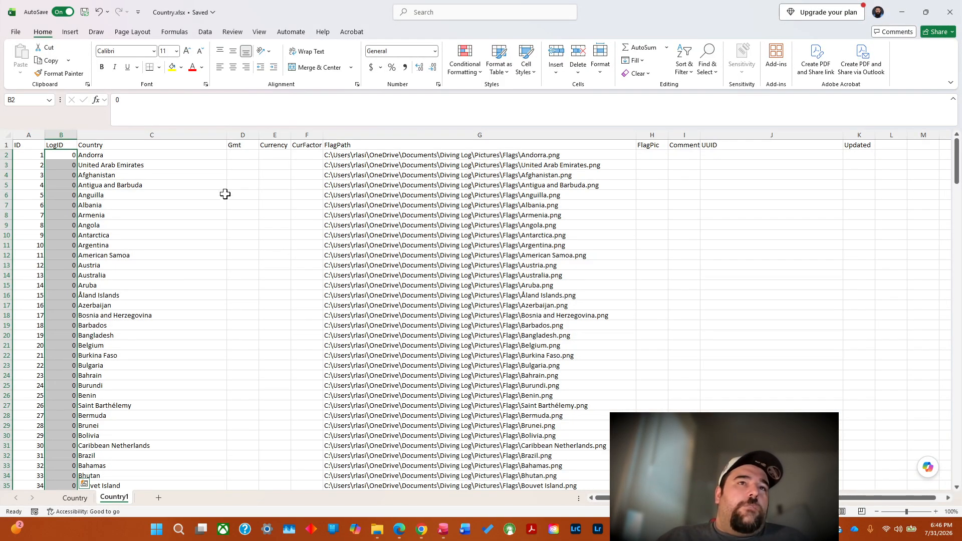
{"action": "left_click", "coordinate": [246, 157]}
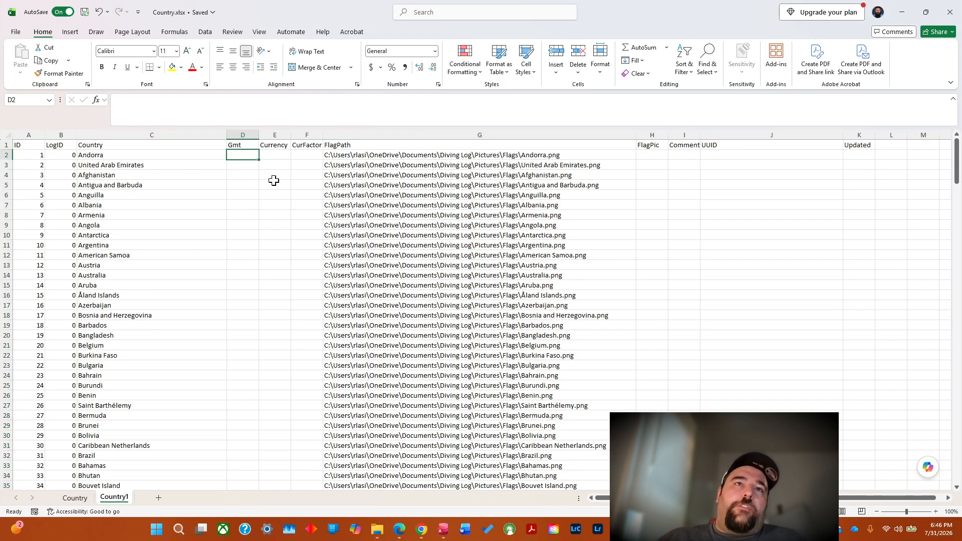
{"action": "left_click", "coordinate": [281, 155]}
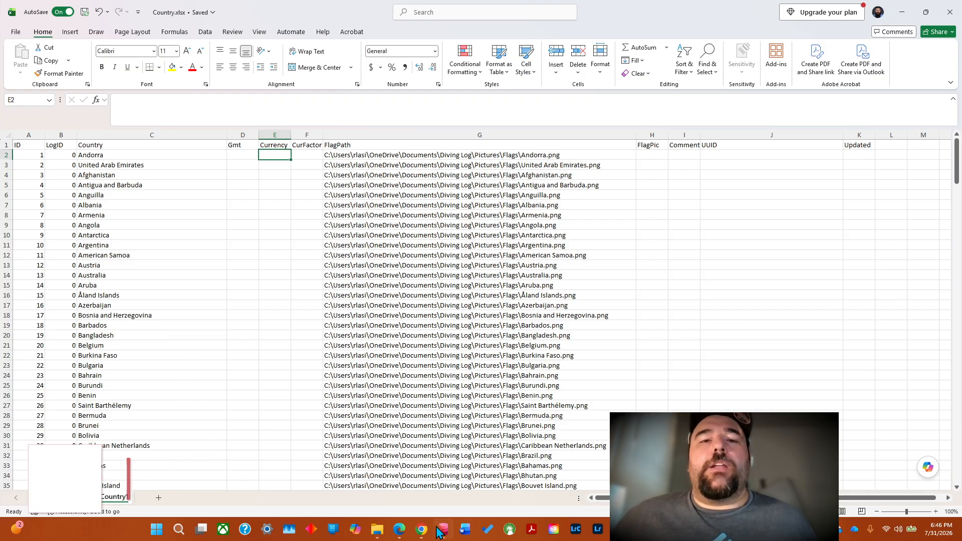
Switch to ChatGPT and ask for a list of currencies associated with each country, formatted like "USD" for US dollar, in the same order as our batches.
{"action": "mouse_move", "coordinate": [420, 535]}
{"action": "left_click", "coordinate": [425, 485]}
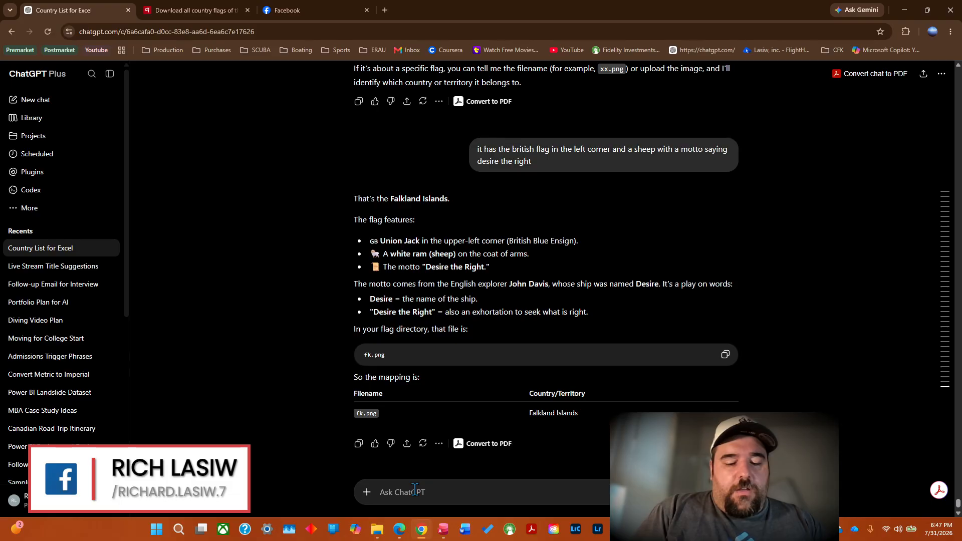
{"action": "type", "text": "give me "}
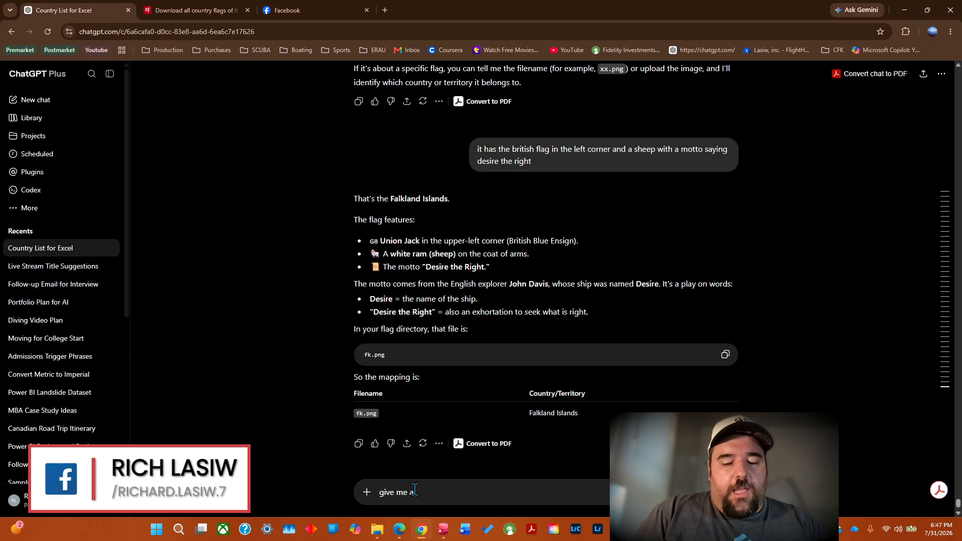
{"action": "type", "text": "a list of"}
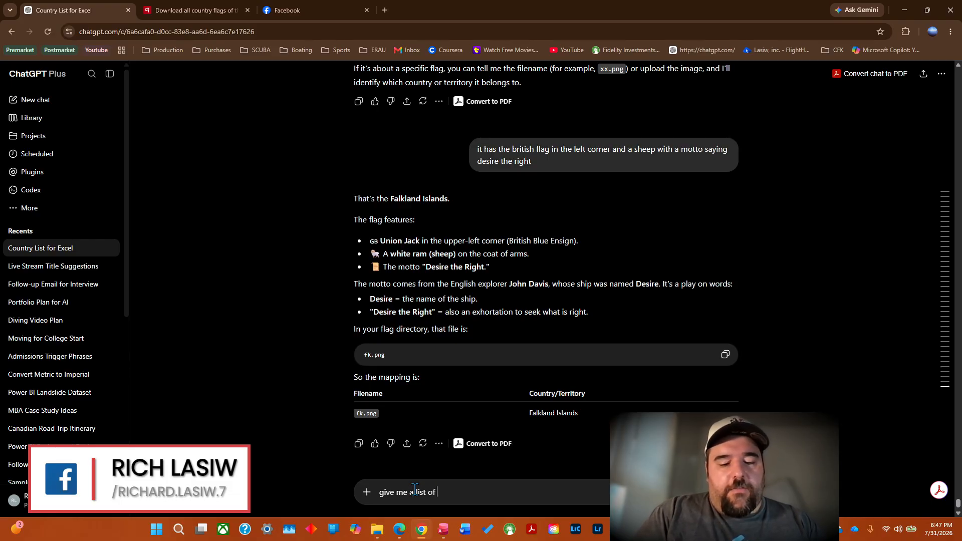
{"action": "type", "text": " currenc"}
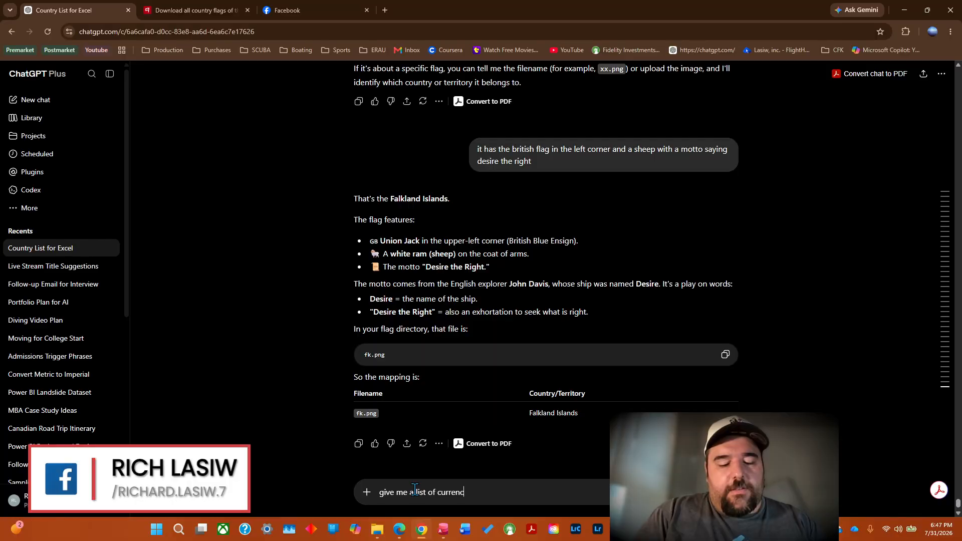
{"action": "type", "text": "ies associate"}
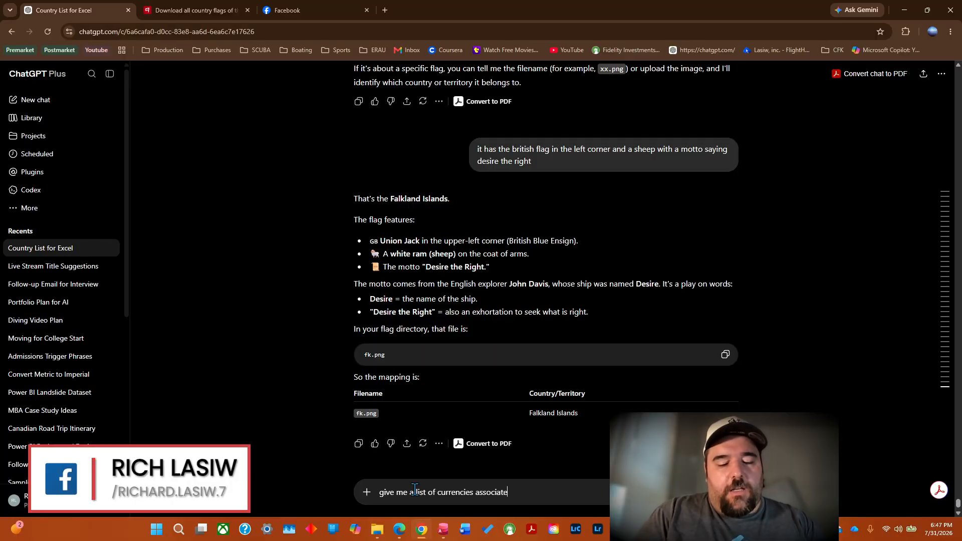
{"action": "type", "text": "d with each "}
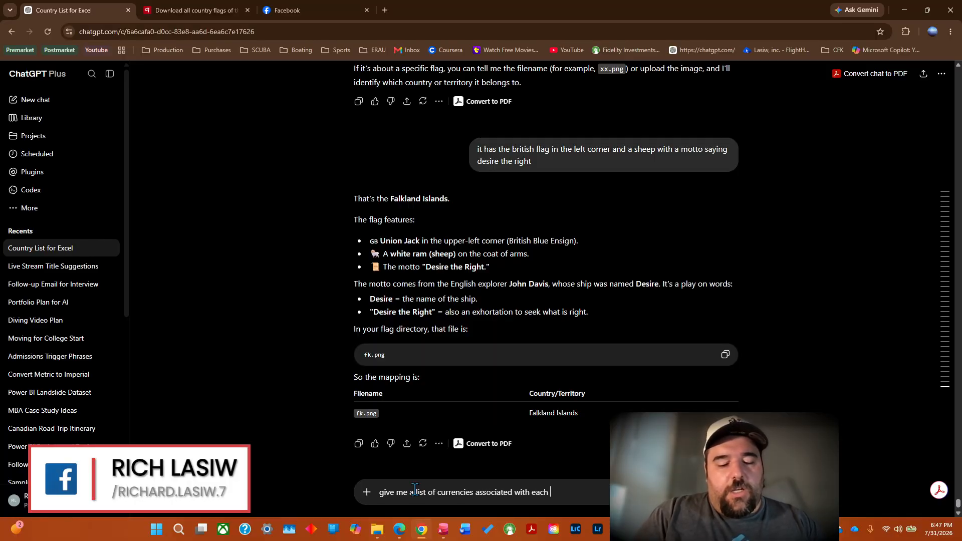
{"action": "type", "text": "country."}
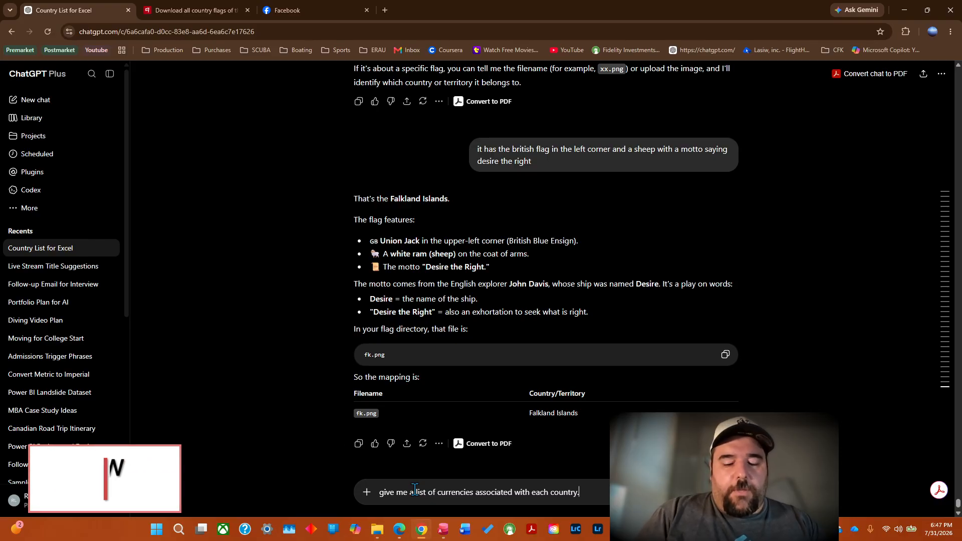
{"action": "type", "text": " Format i"}
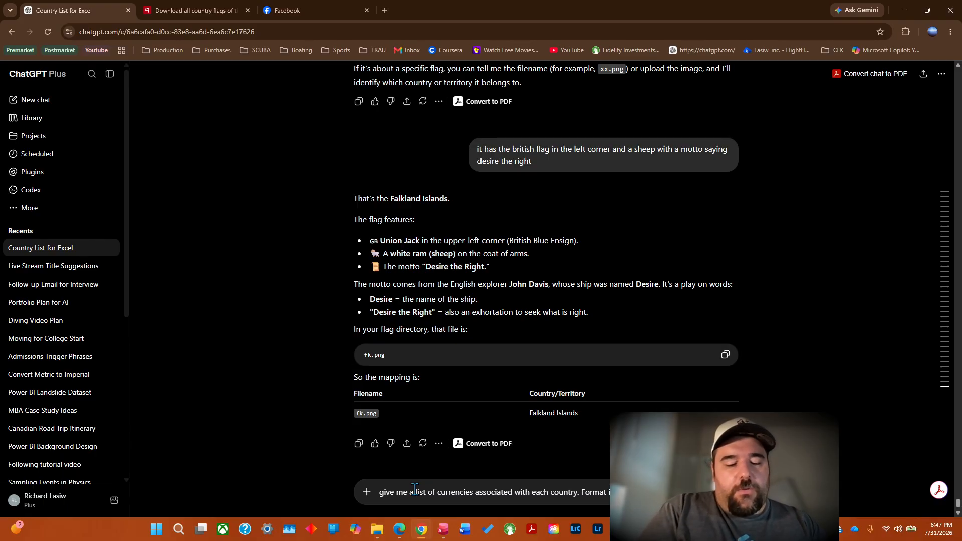
{"action": "type", "text": "t like"}
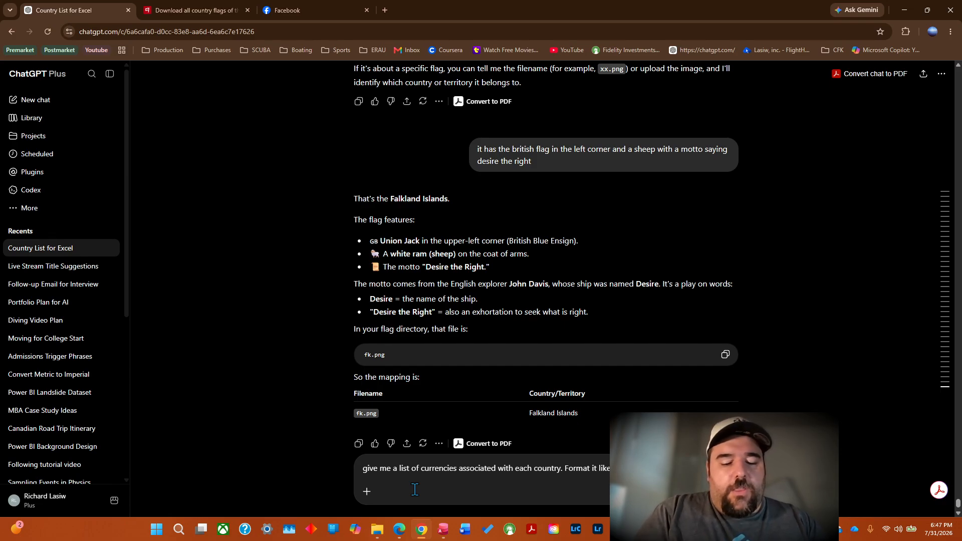
{"action": "type", "text": "the same order a"}
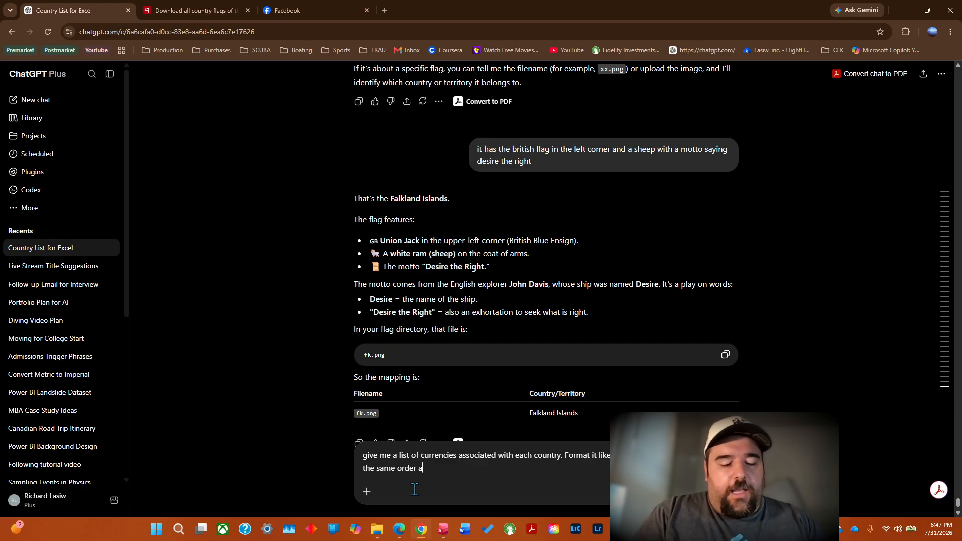
{"action": "type", "text": "s our"}
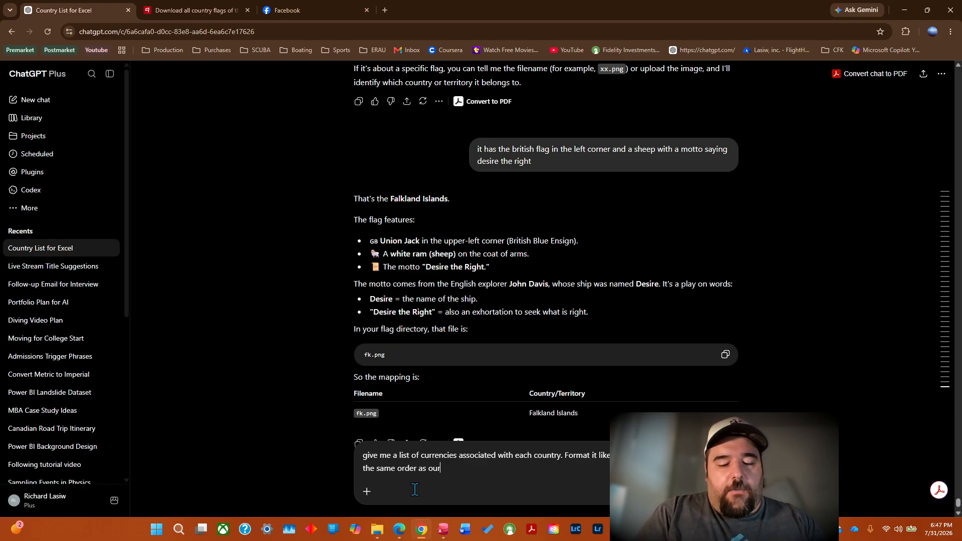
{"action": "type", "text": " batches"}
{"action": "key", "text": "Return"}
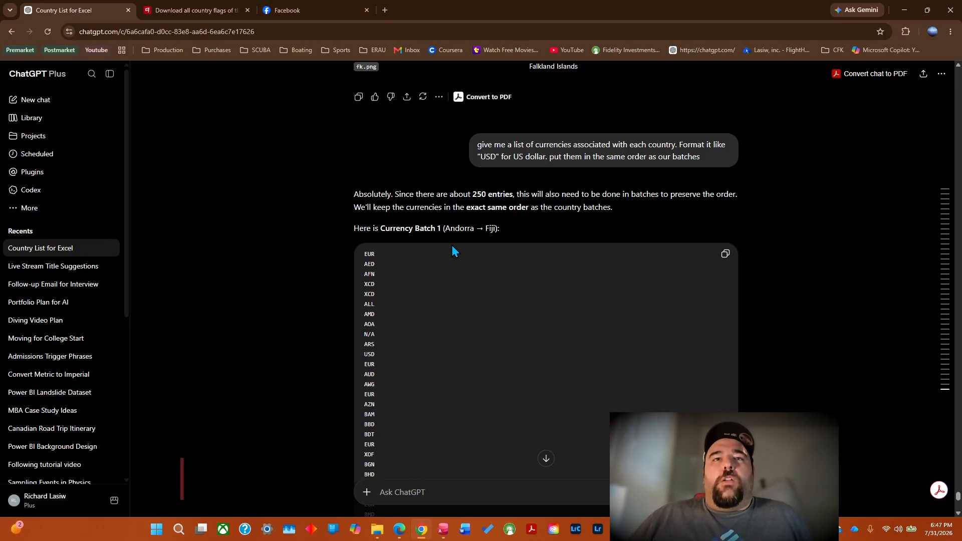
Read the notes on the first currency batch and ask ChatGPT to repopulate the list using USD where there is no official currency.
{"action": "left_click", "coordinate": [958, 515]}
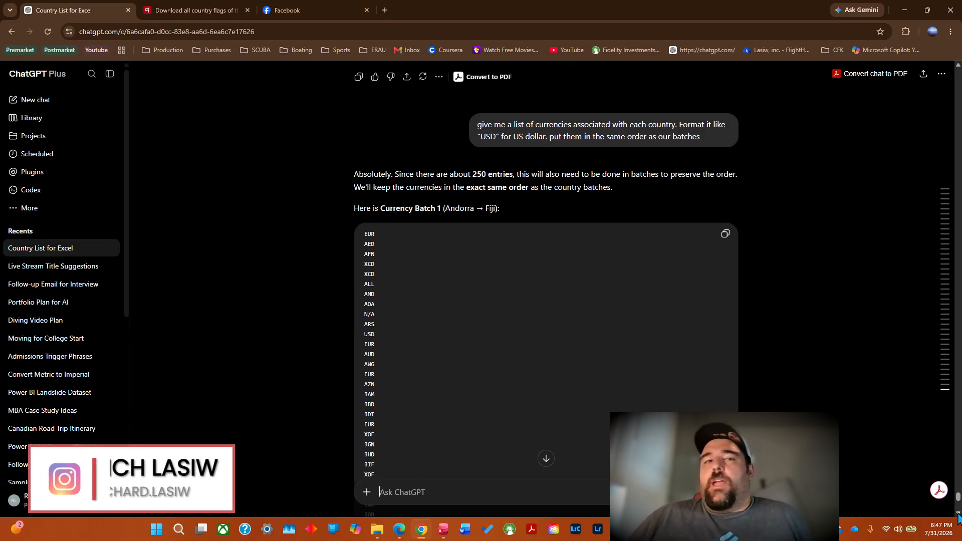
{"action": "right_click", "coordinate": [958, 513]}
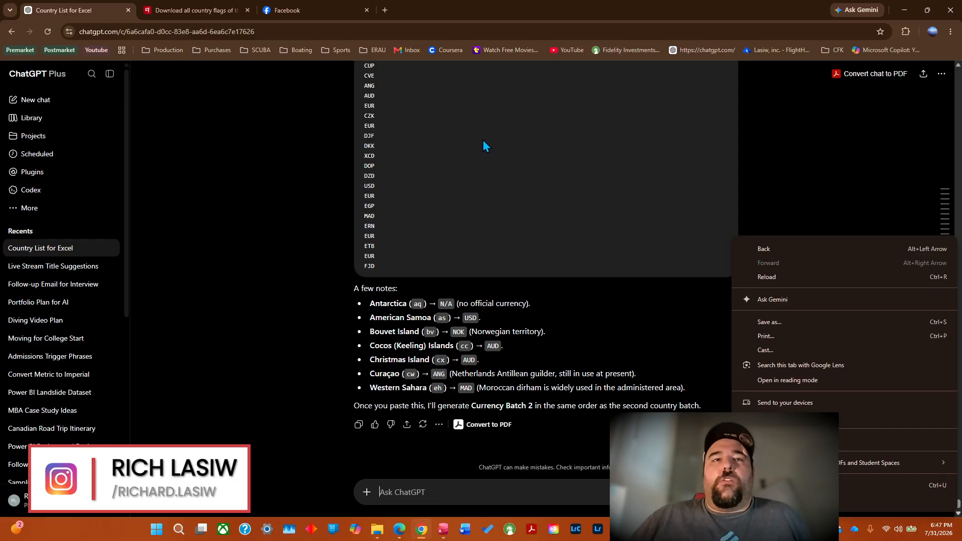
{"action": "left_click", "coordinate": [482, 146]}
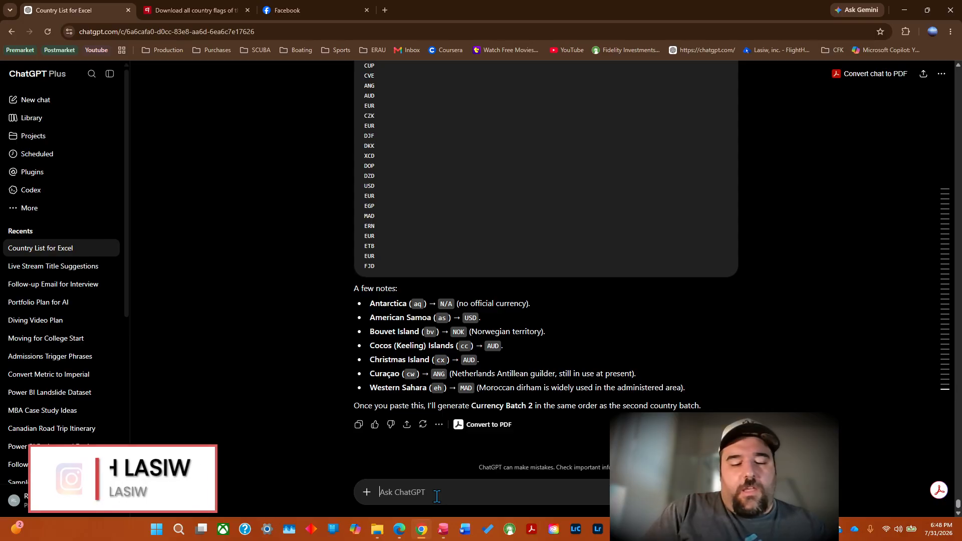
{"action": "type", "text": "if th"}
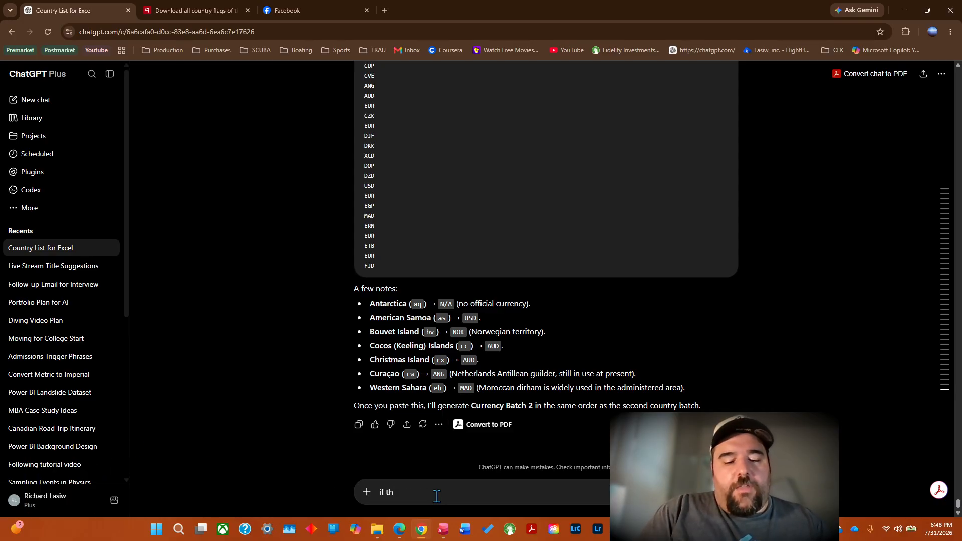
{"action": "type", "text": "ere is no official"}
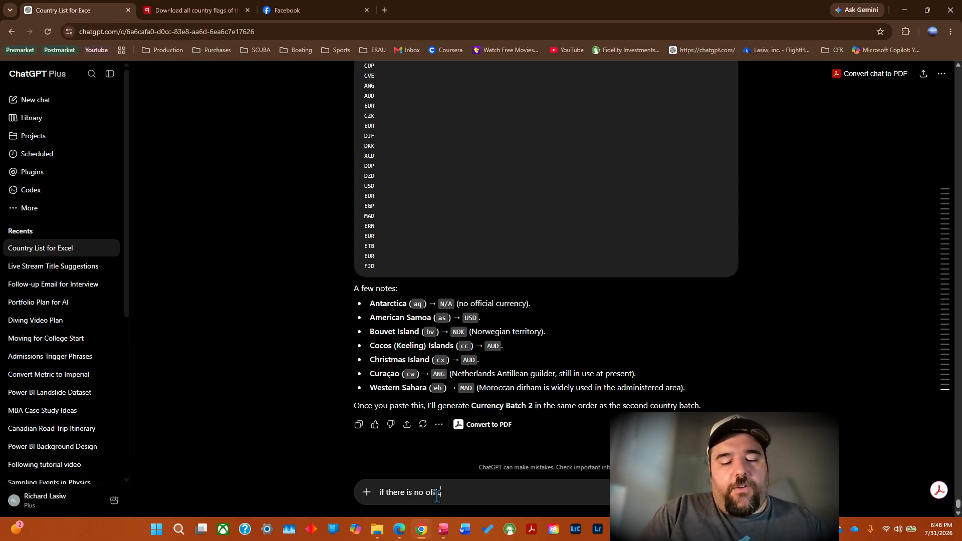
{"action": "type", "text": " curren"}
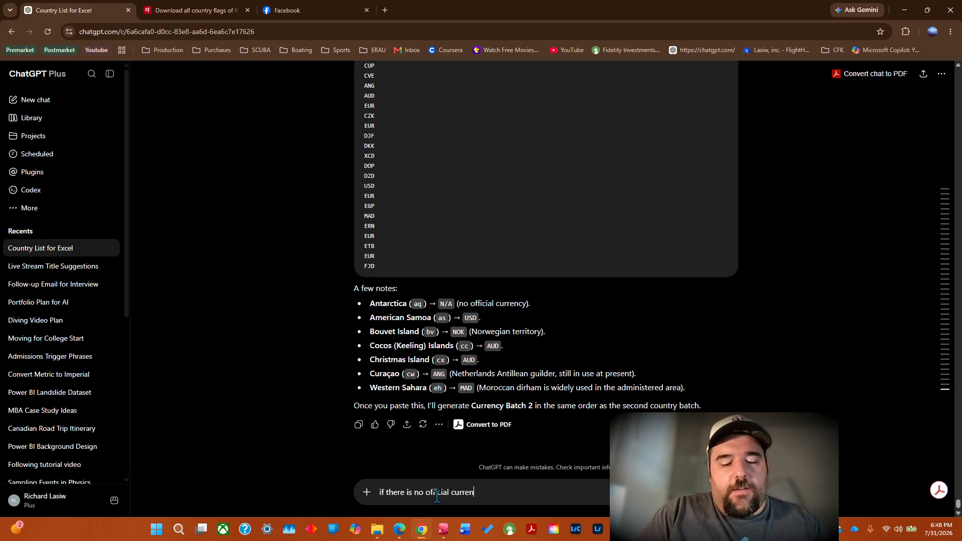
{"action": "type", "text": "cy then u"}
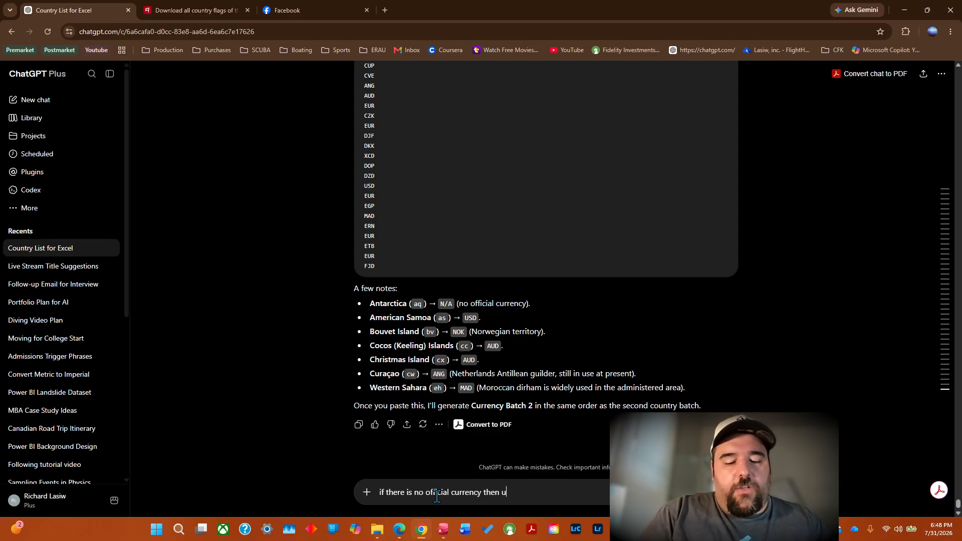
{"action": "type", "text": "se USD"}
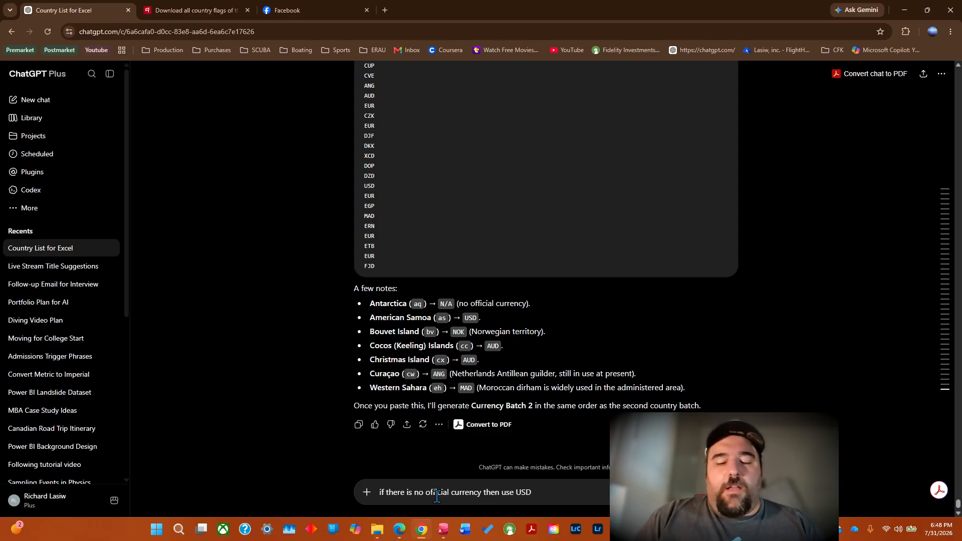
{"action": "key", "text": "BackSpace"}
{"action": "type", "text": ". rep"}
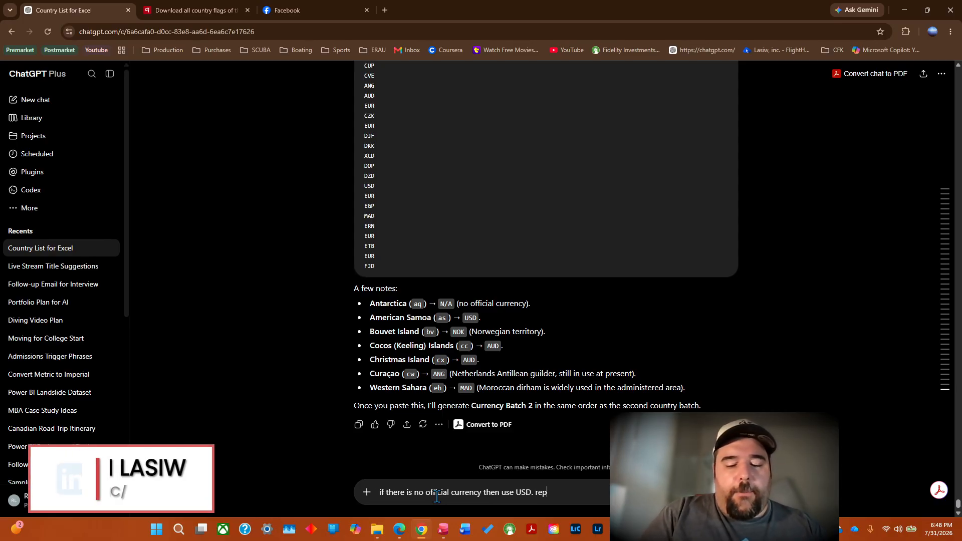
{"action": "type", "text": "opulate th"}
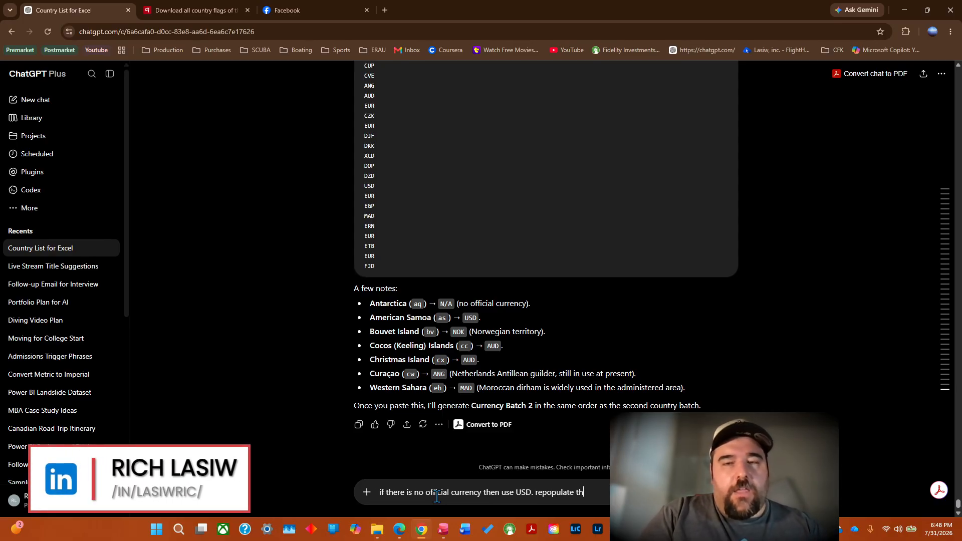
{"action": "type", "text": "e list "}
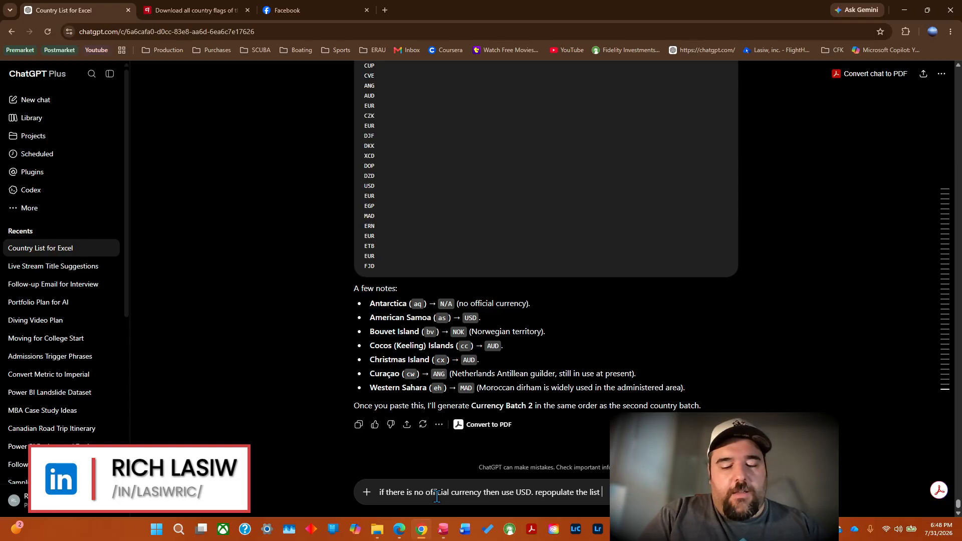
{"action": "type", "text": "based on this."}
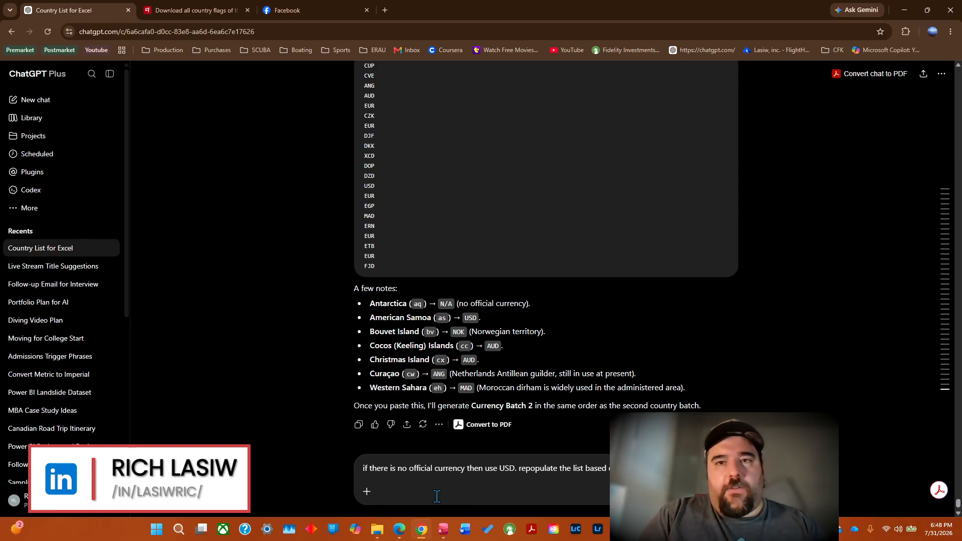
{"action": "key", "text": "Return"}
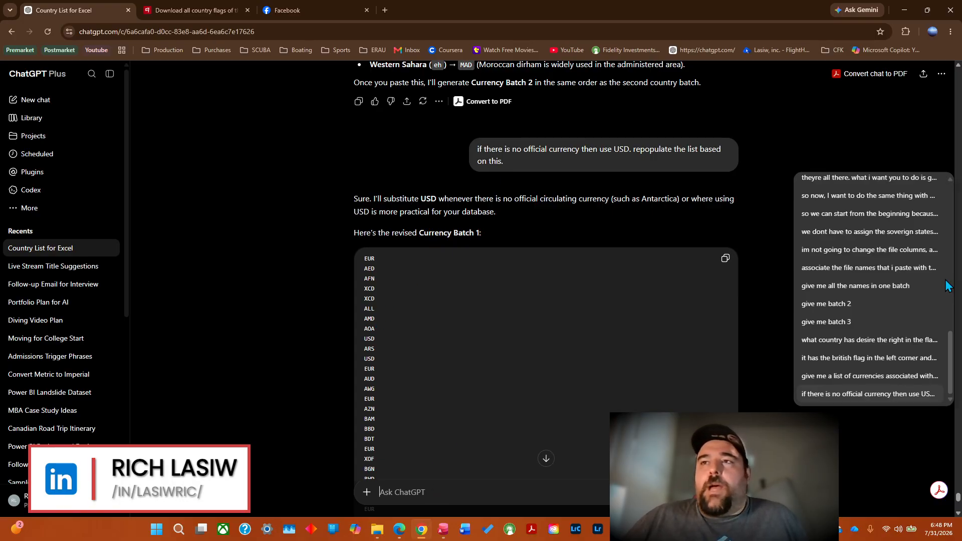
Copy the revised Currency Batch 1 from ChatGPT and select cell A1 on Book1's USD Conversion sheet in Excel.
{"action": "left_click", "coordinate": [726, 262]}
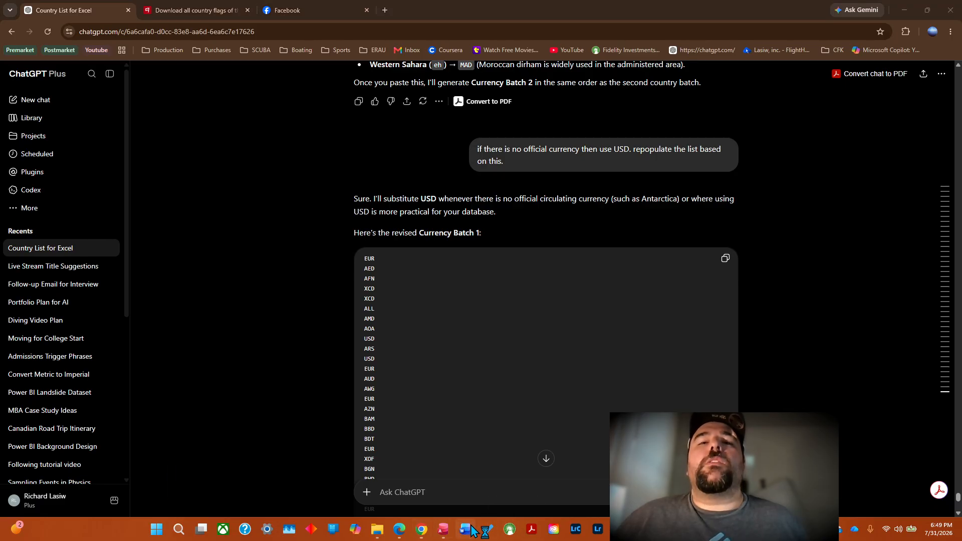
{"action": "mouse_move", "coordinate": [372, 530]}
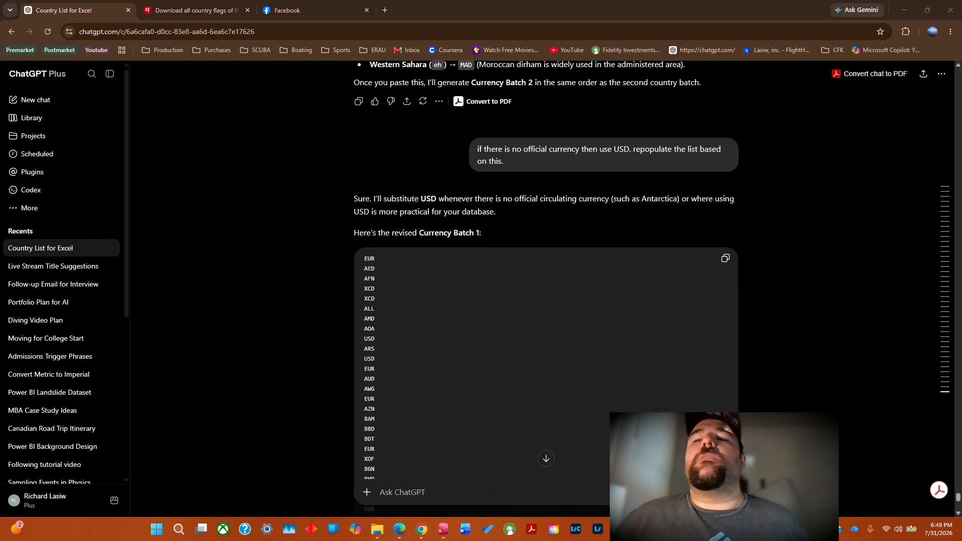
{"action": "left_click", "coordinate": [797, 529]}
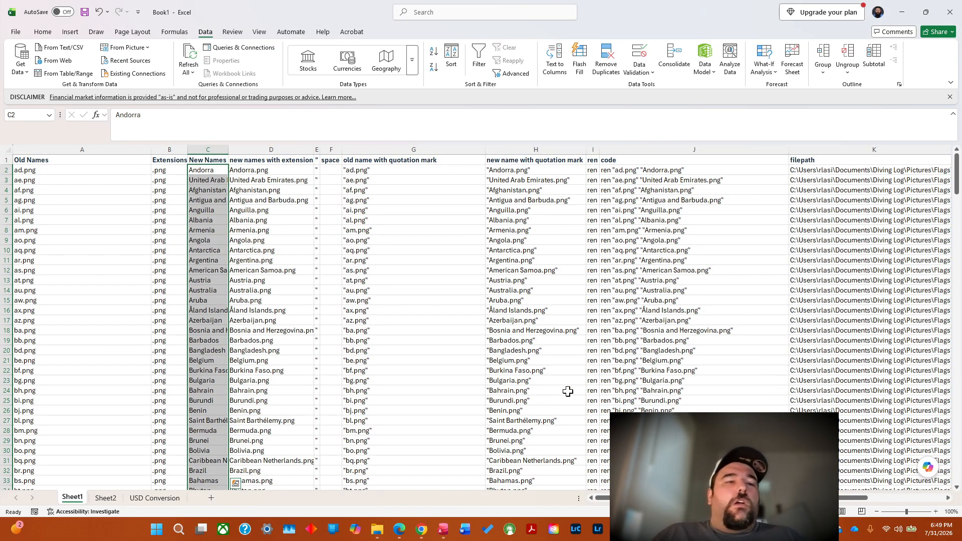
{"action": "left_click", "coordinate": [155, 499]}
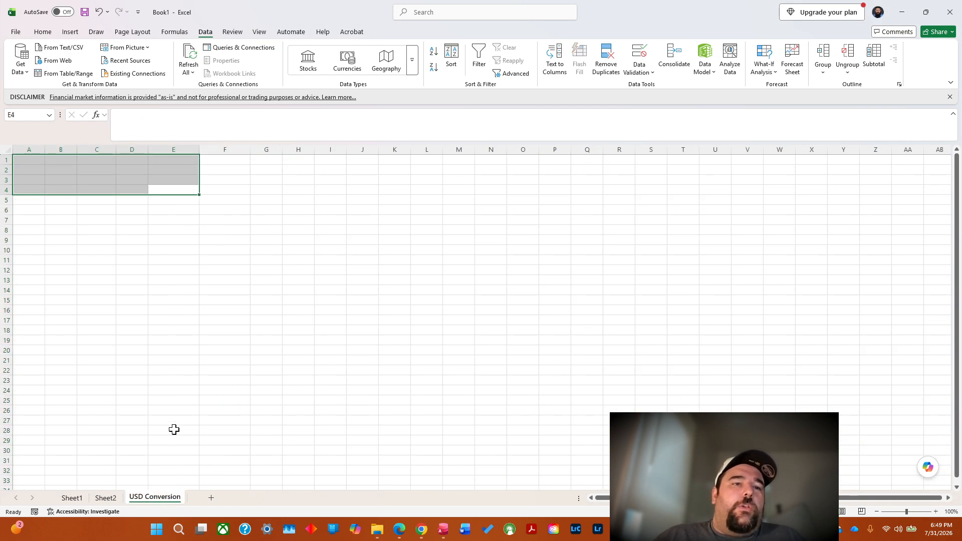
{"action": "left_click", "coordinate": [31, 159]}
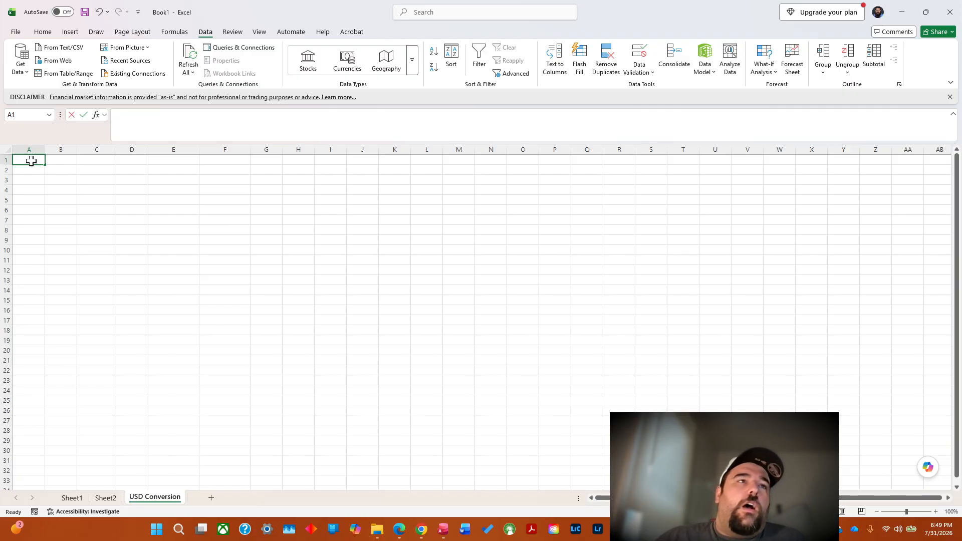
Try to paste the copied currency codes inside cell A1 while editing it, and undo the paste.
{"action": "double_click", "coordinate": [31, 161]}
{"action": "left_click", "coordinate": [31, 161]}
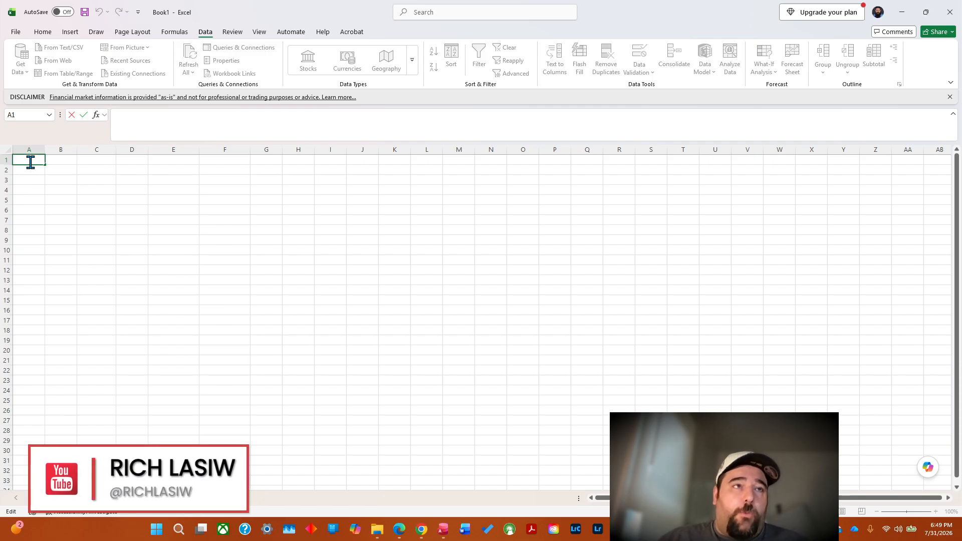
{"action": "key", "text": "ctrl+v"}
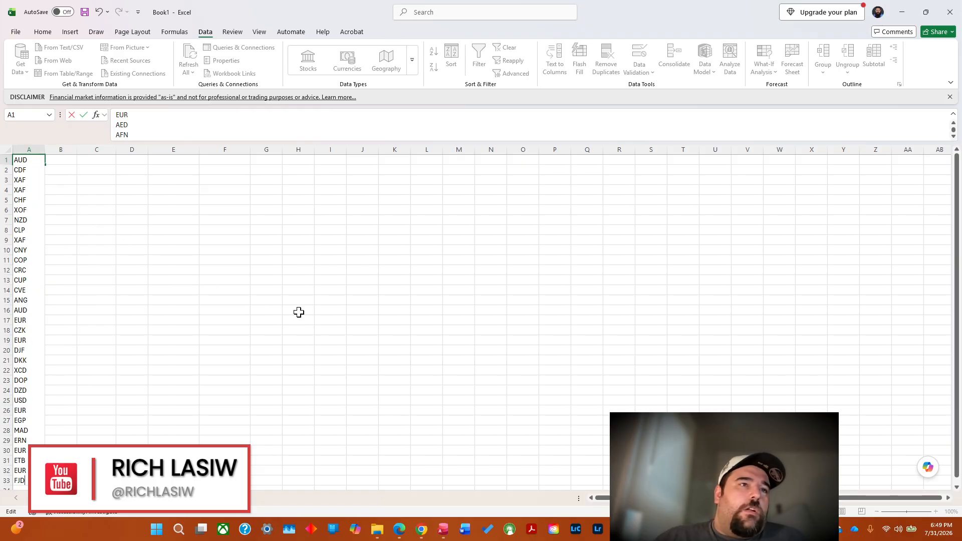
{"action": "left_click", "coordinate": [195, 262]}
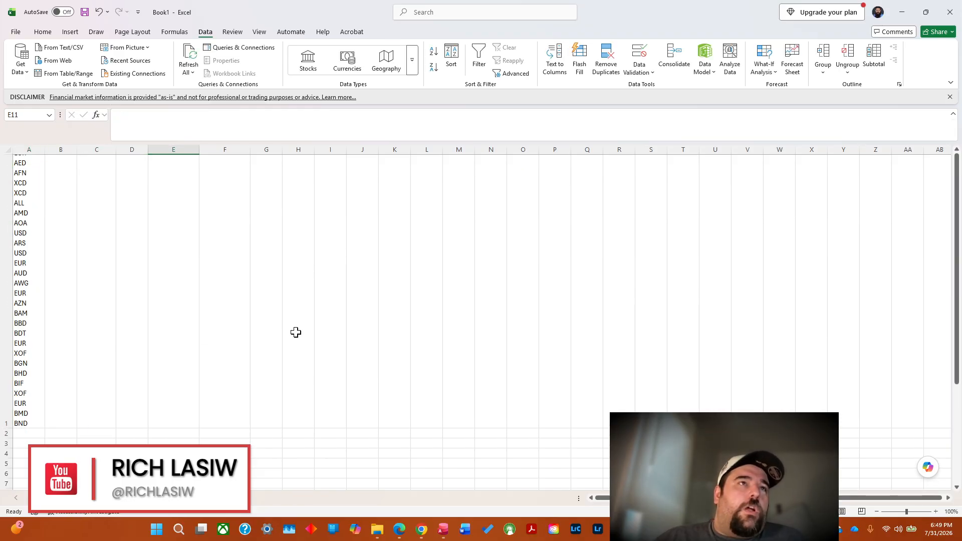
{"action": "left_click", "coordinate": [99, 12]}
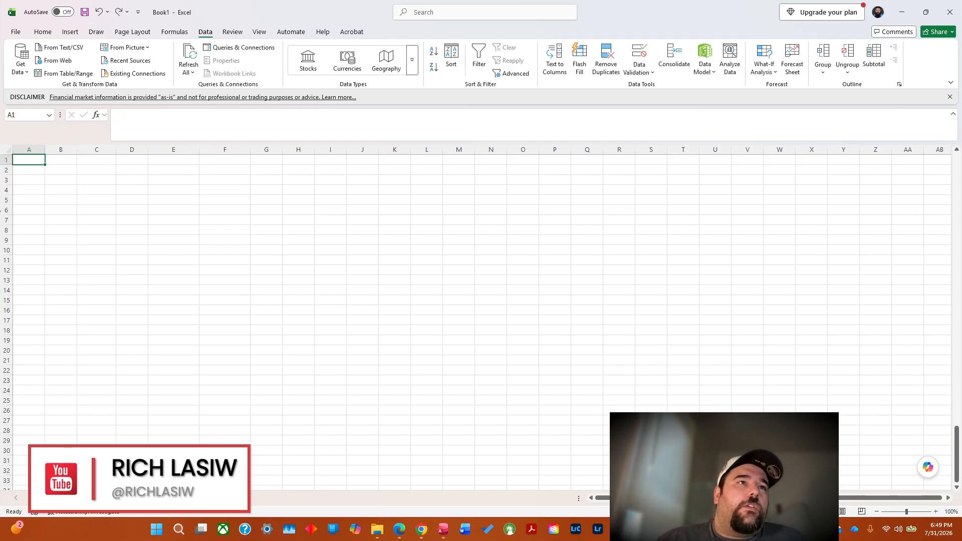
Try again to paste the currency codes into cell A1, and look at Country.xlsx before returning to Book1.
{"action": "double_click", "coordinate": [25, 160]}
{"action": "right_click", "coordinate": [26, 162]}
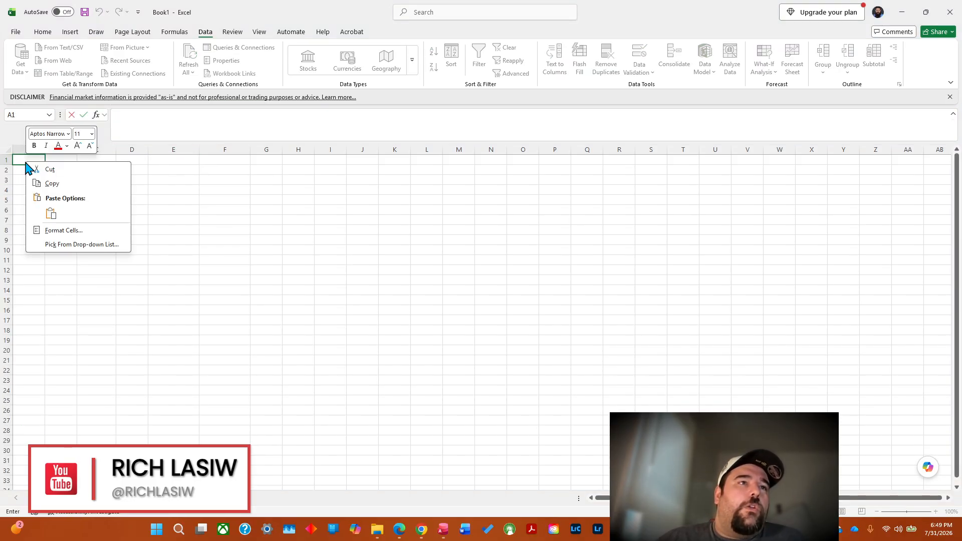
{"action": "left_click", "coordinate": [50, 214]}
{"action": "left_click", "coordinate": [53, 216]}
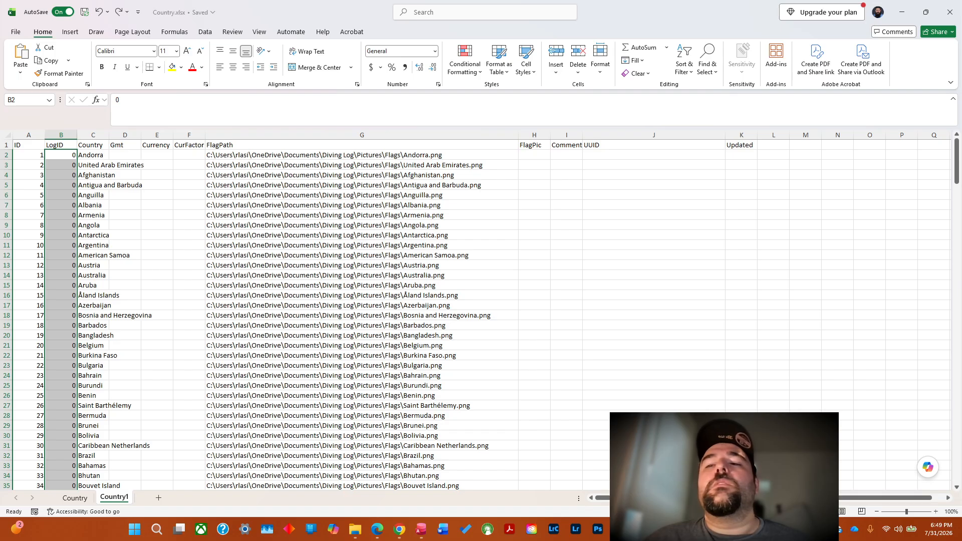
{"action": "key", "text": "alt+Tab"}
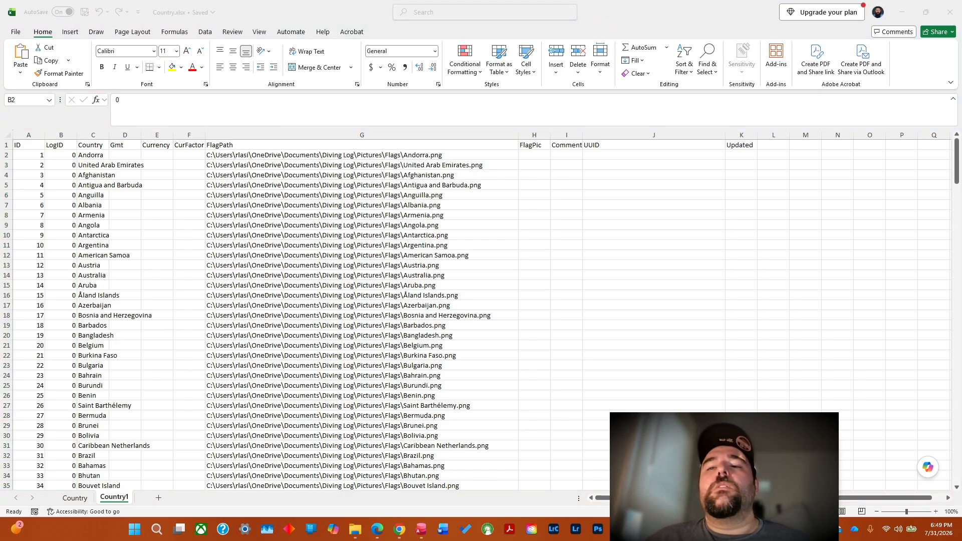
{"action": "key", "text": "alt+Tab"}
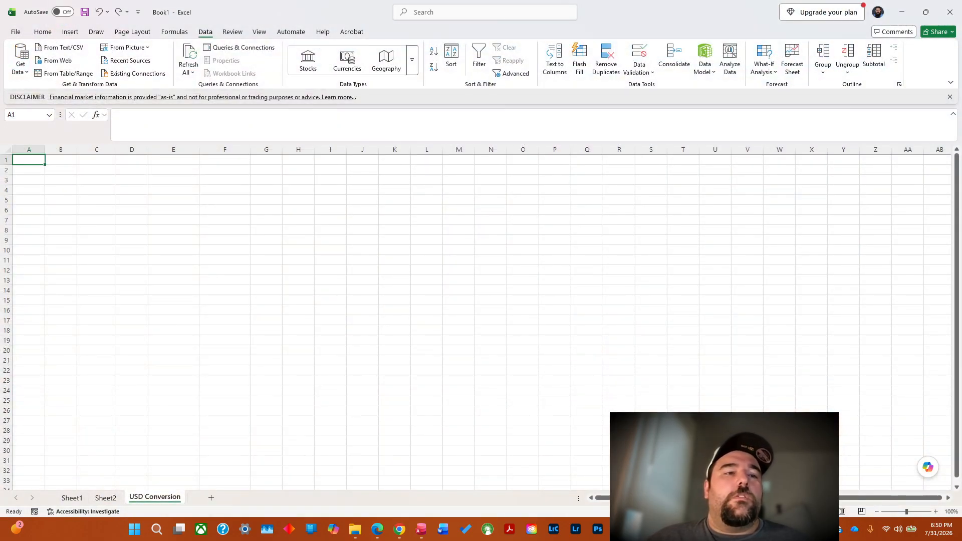
Use Paste Special to insert the currency codes as text down column A, starting at A1.
{"action": "right_click", "coordinate": [33, 160]}
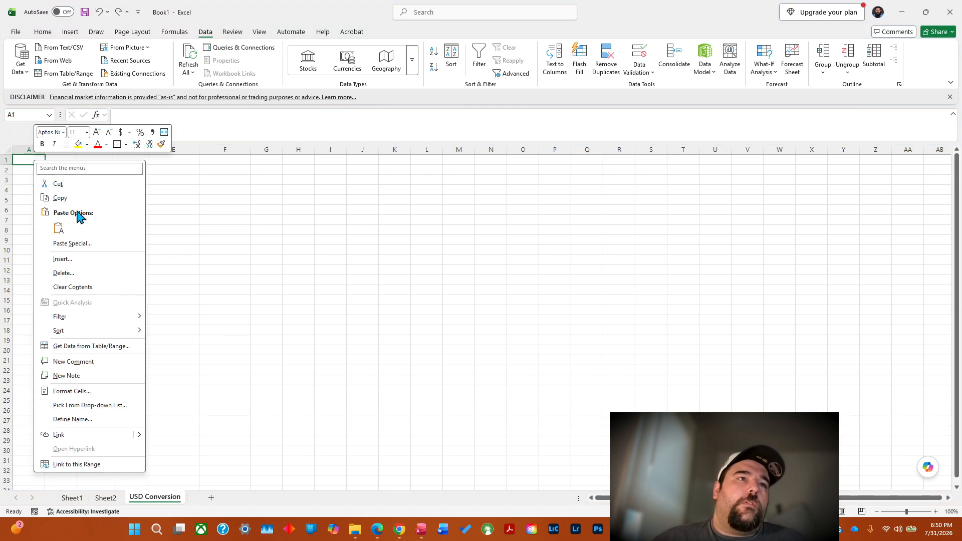
{"action": "left_click", "coordinate": [74, 247]}
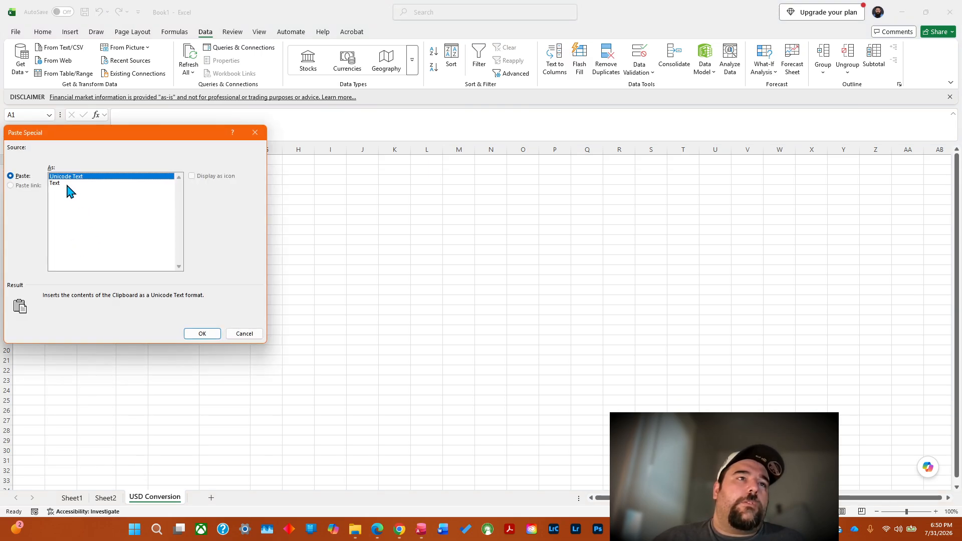
{"action": "left_click", "coordinate": [202, 334]}
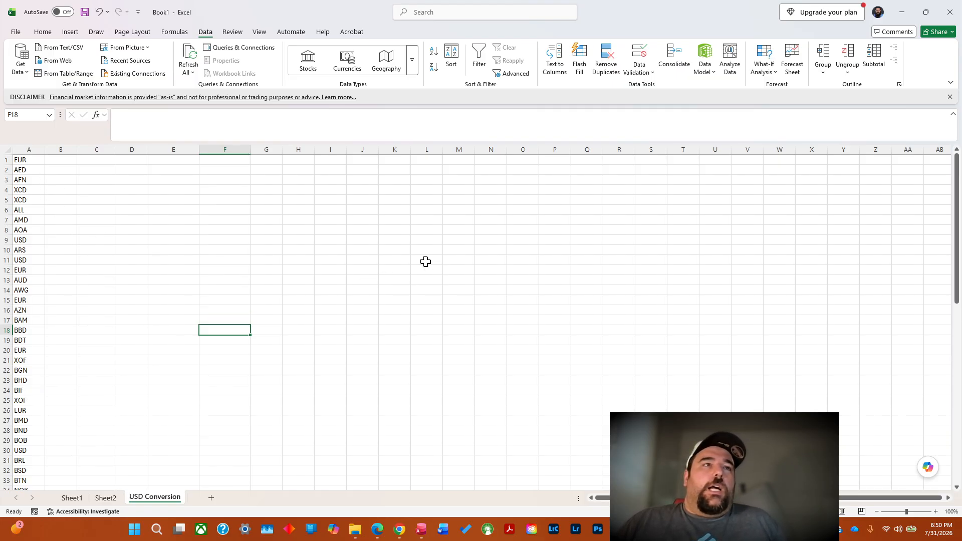
Try to combine USD/ with cell A1 in B1 by entering USD/"& without an equals sign, and trim the entry to USD/.
{"action": "left_click", "coordinate": [58, 162]}
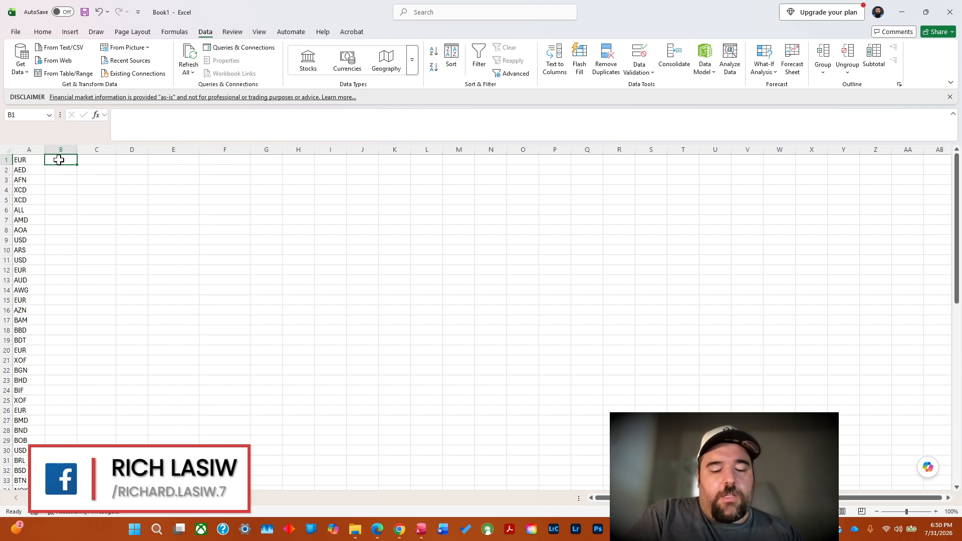
{"action": "type", "text": "USD/"}
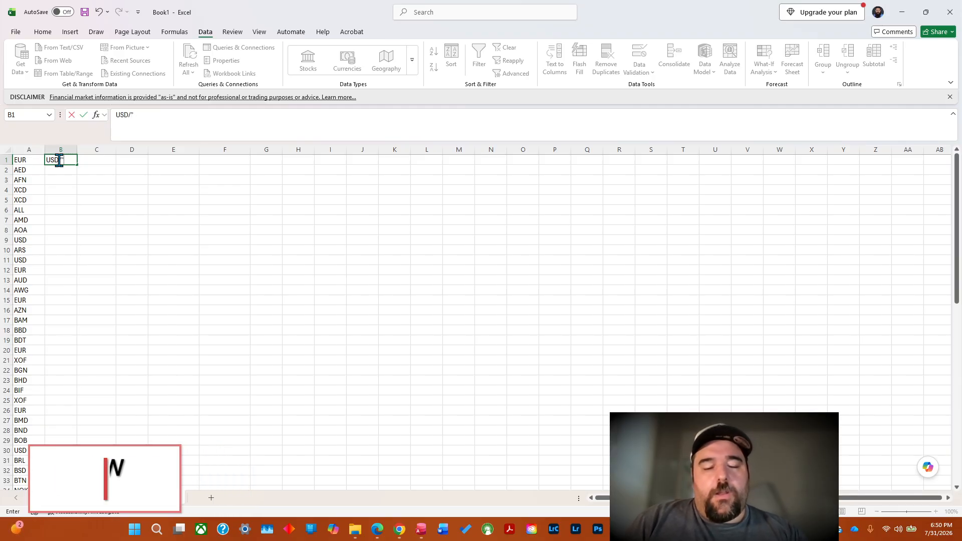
{"action": "type", "text": "\"&"}
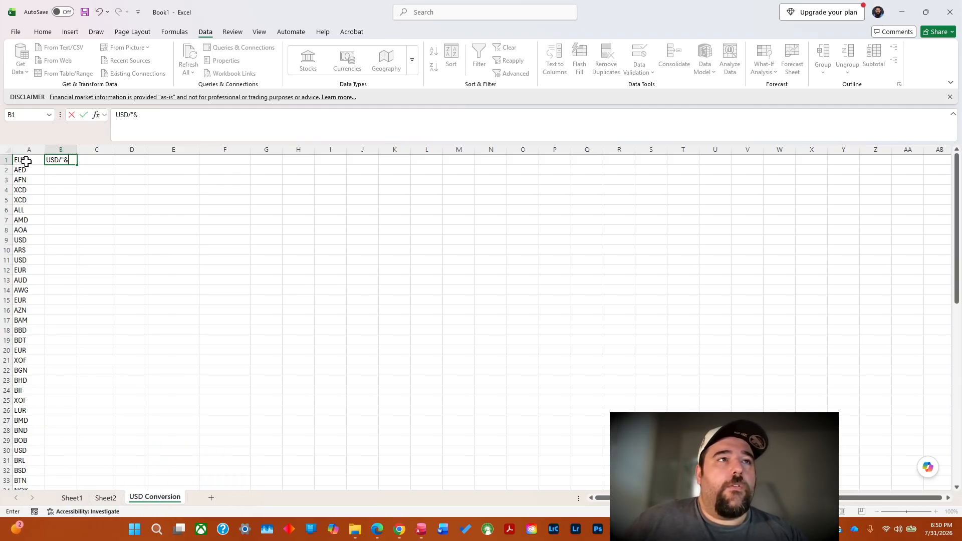
{"action": "left_click", "coordinate": [25, 161]}
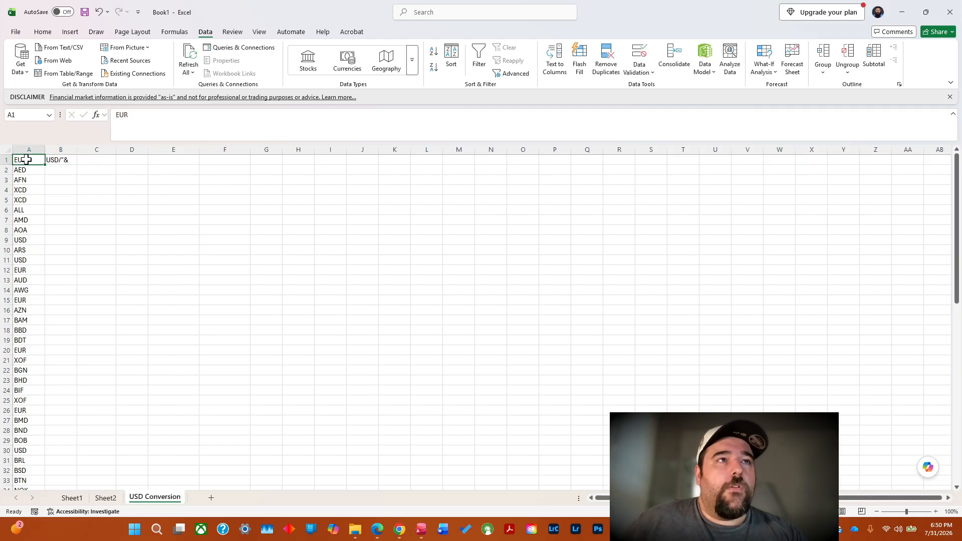
{"action": "left_click", "coordinate": [67, 161]}
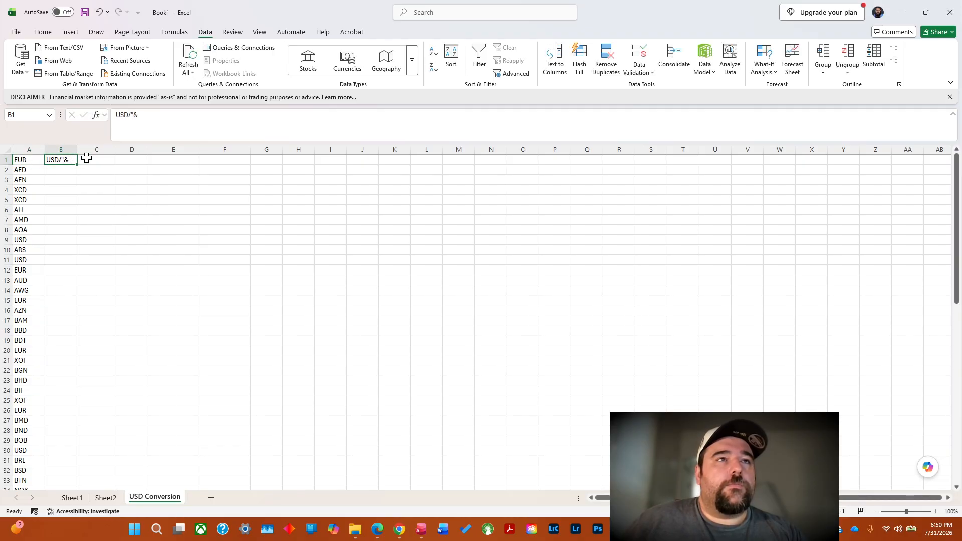
{"action": "left_click", "coordinate": [154, 117]}
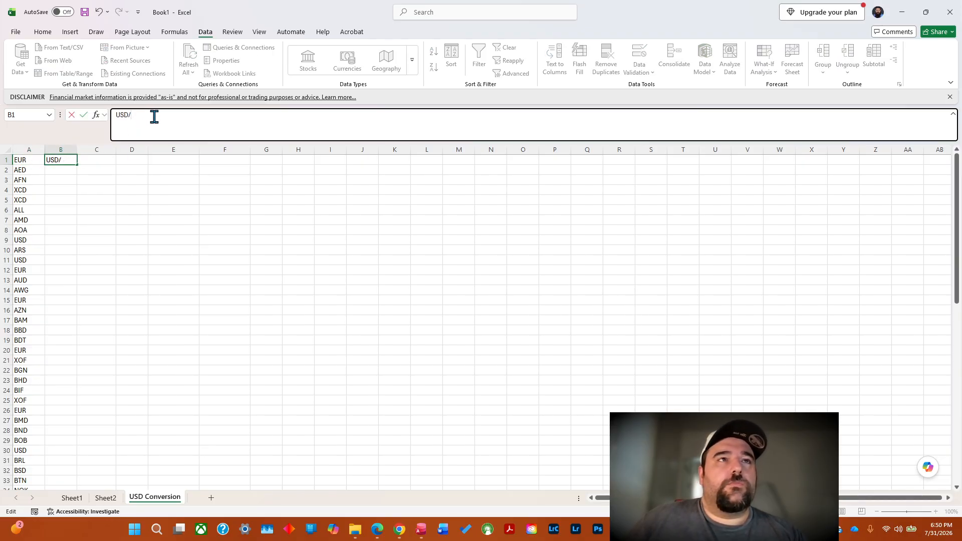
{"action": "left_click", "coordinate": [35, 158]}
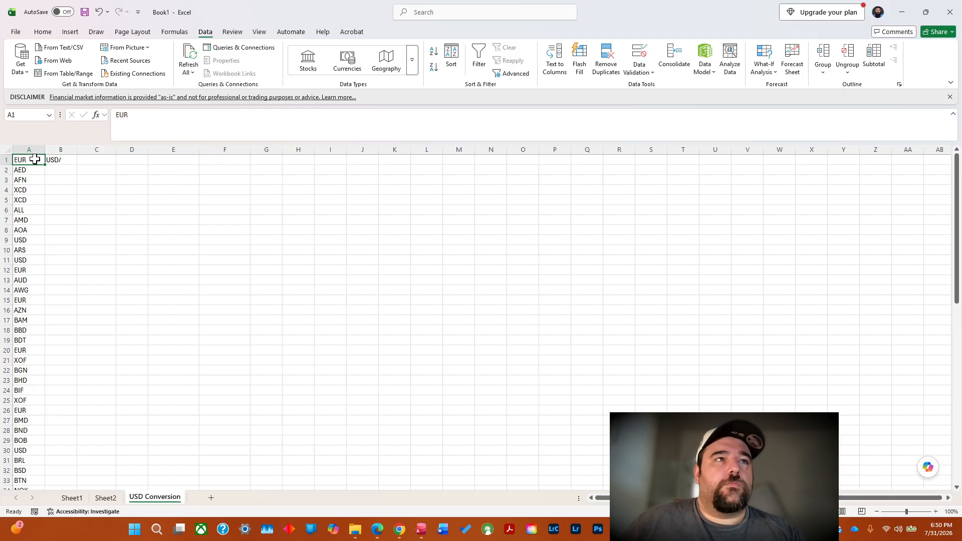
{"action": "left_click", "coordinate": [63, 159]}
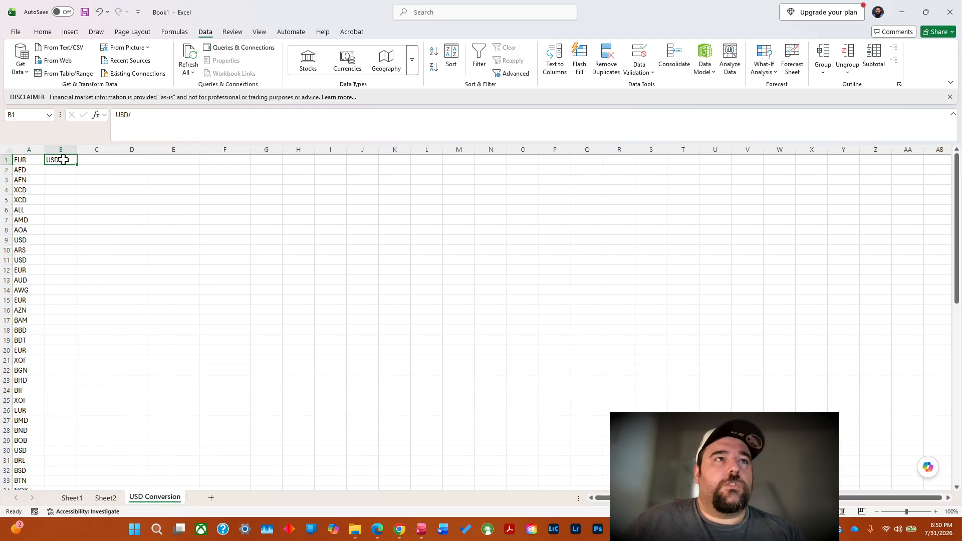
Replace the contents of B1 with the formula =USD/&A1, submit it and dismiss the formula error.
{"action": "left_click", "coordinate": [143, 115]}
{"action": "key", "text": "BackSpace"}
{"action": "key", "text": "BackSpace"}
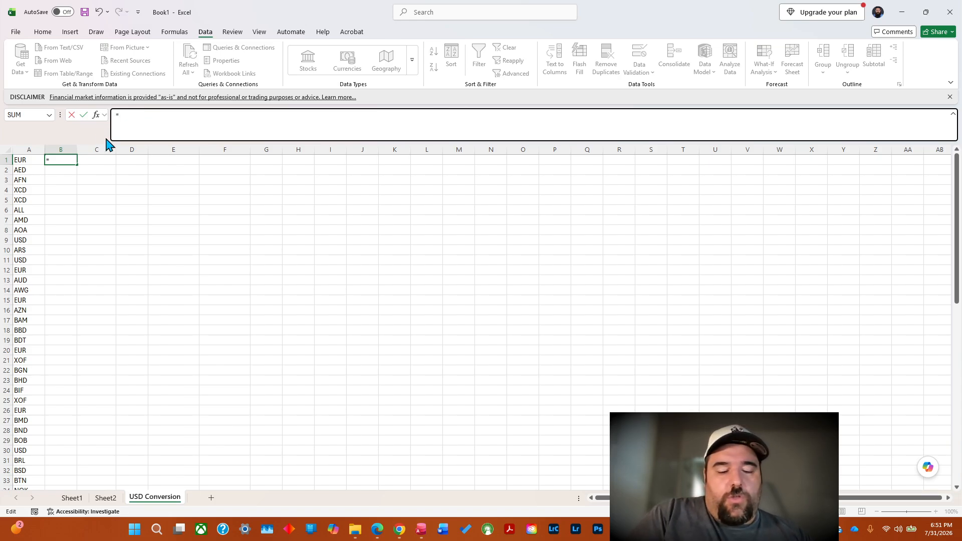
{"action": "type", "text": "USD/&"}
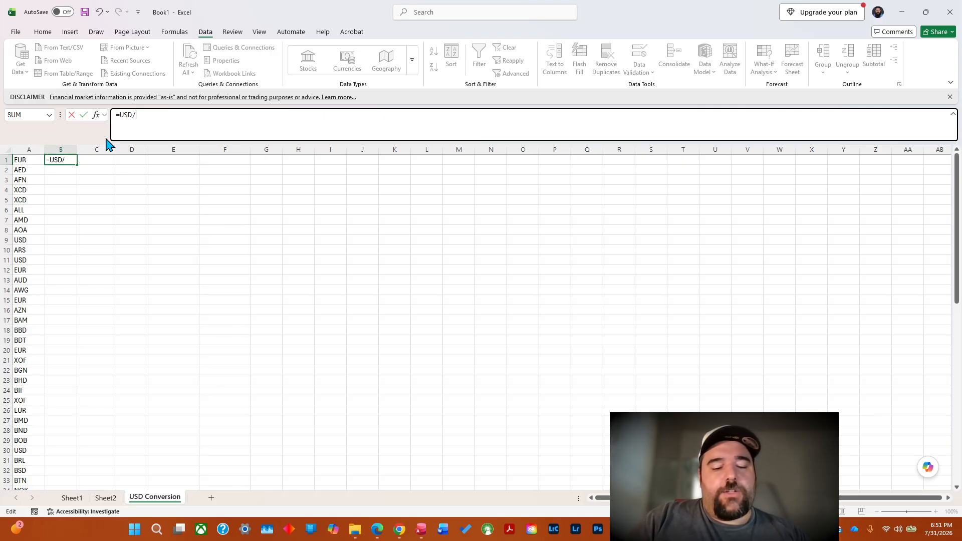
{"action": "left_click", "coordinate": [30, 158]}
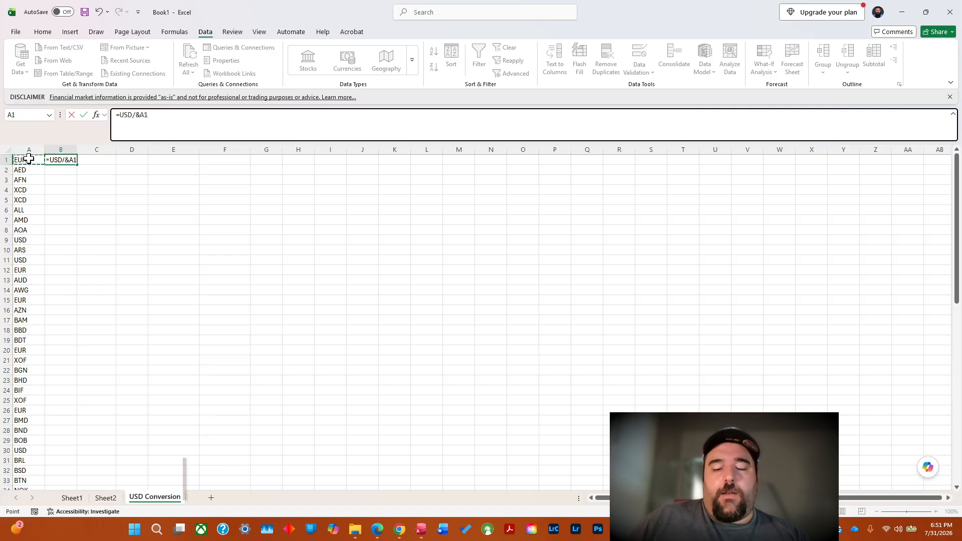
{"action": "key", "text": "Return"}
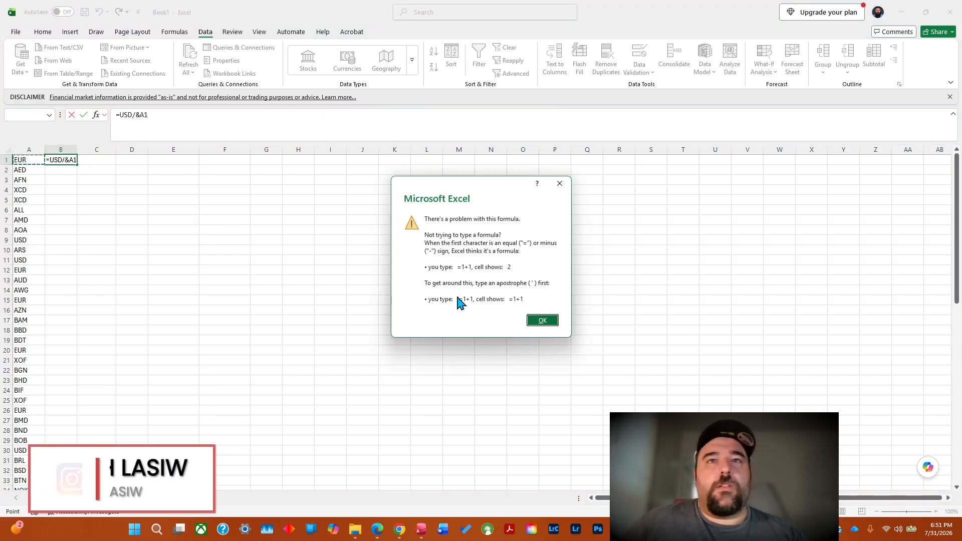
{"action": "left_click", "coordinate": [542, 320]}
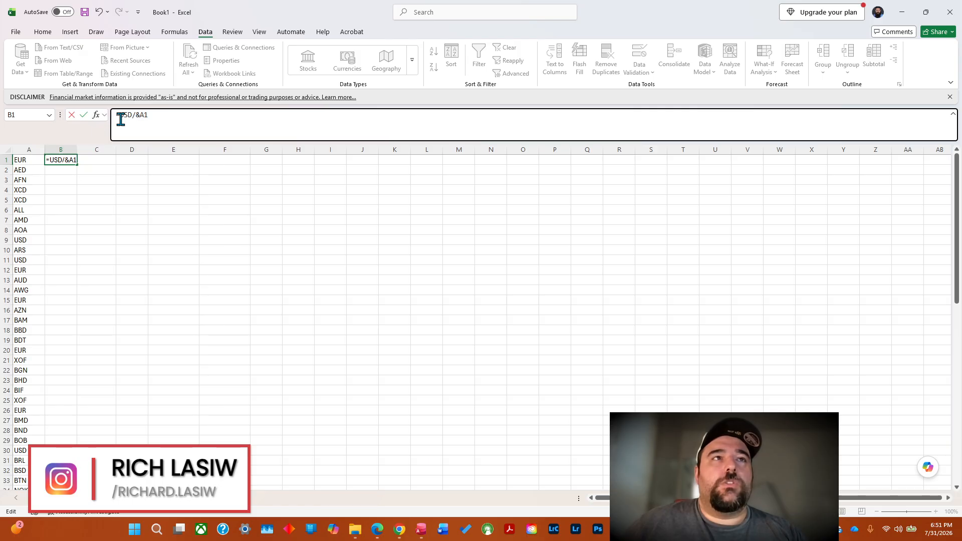
Put quotation marks around the text USD/ in B1 so the formula is ="USD/"&A1.
{"action": "type", "text": "\"USD/"}
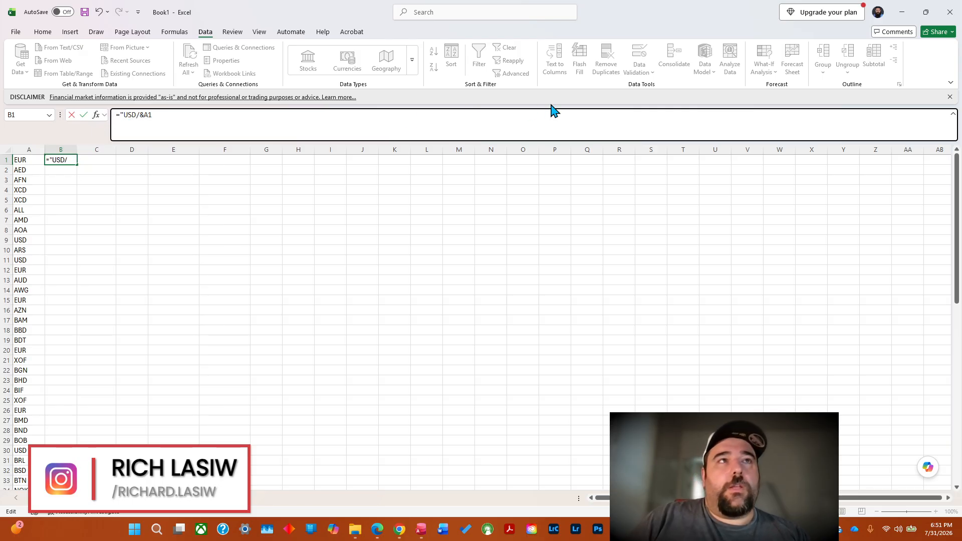
{"action": "type", "text": "\""}
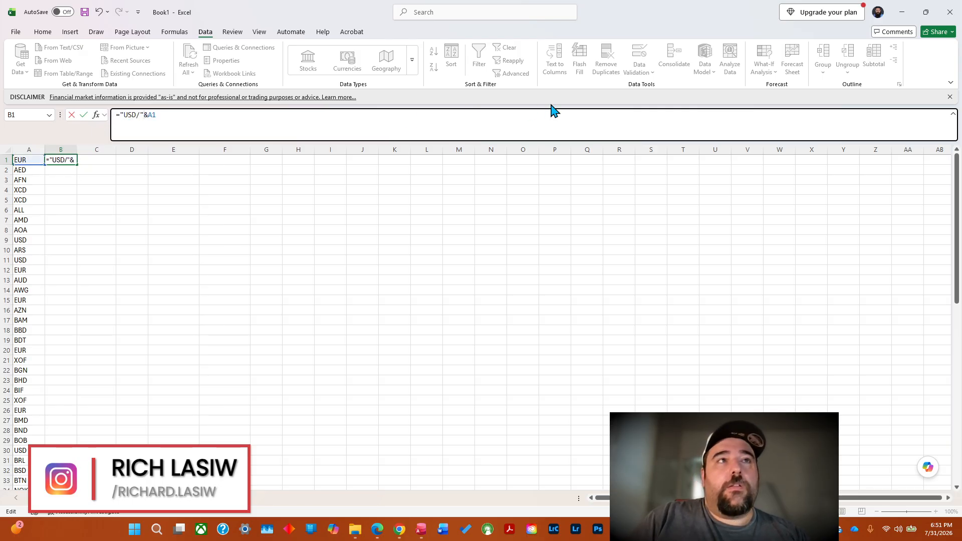
{"action": "key", "text": "Return"}
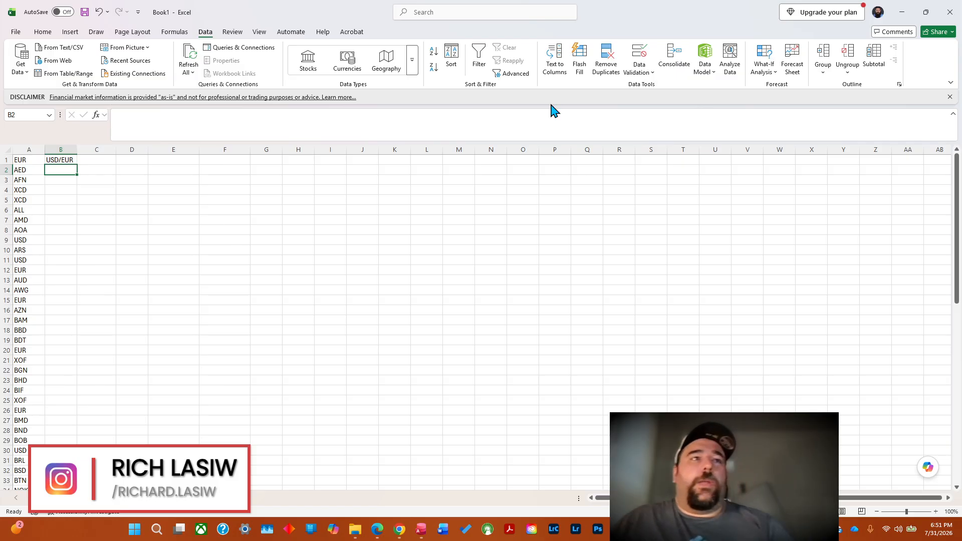
Try to convert the currency pair in cell B1 to the Currencies data type.
{"action": "left_click", "coordinate": [65, 160]}
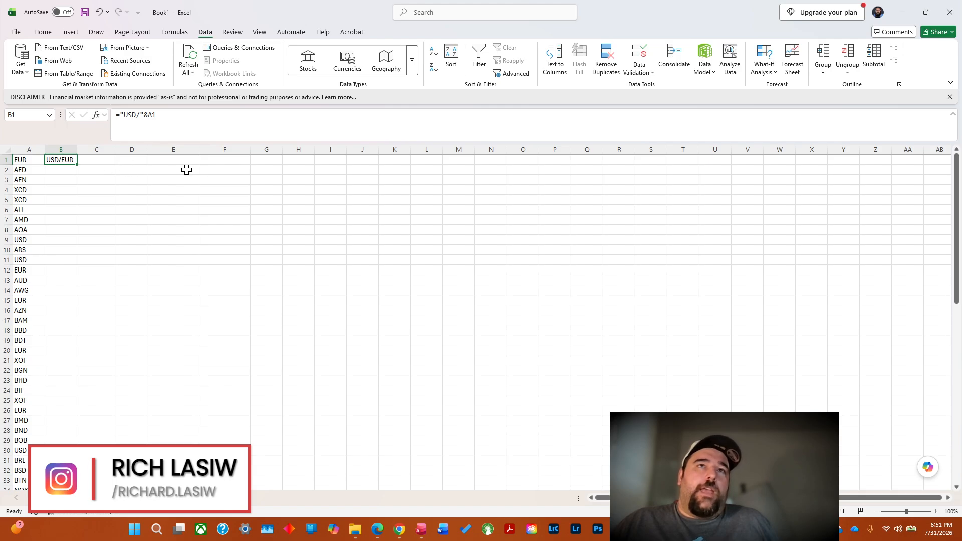
{"action": "left_click", "coordinate": [353, 64]}
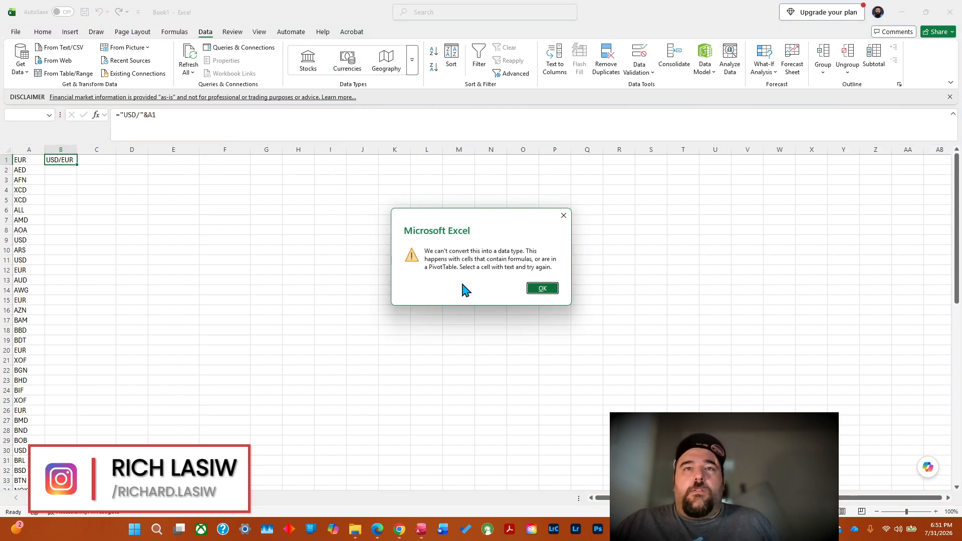
{"action": "left_click", "coordinate": [543, 290]}
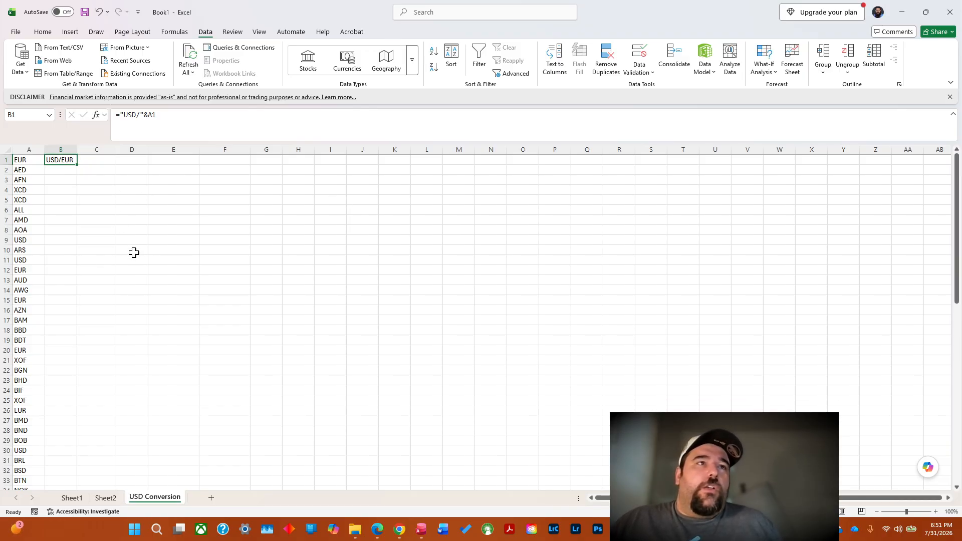
Fill the currency-pair formula in B1 down column B to row 71, checking the filled rows.
{"action": "double_click", "coordinate": [77, 165]}
{"action": "left_click", "coordinate": [76, 160]}
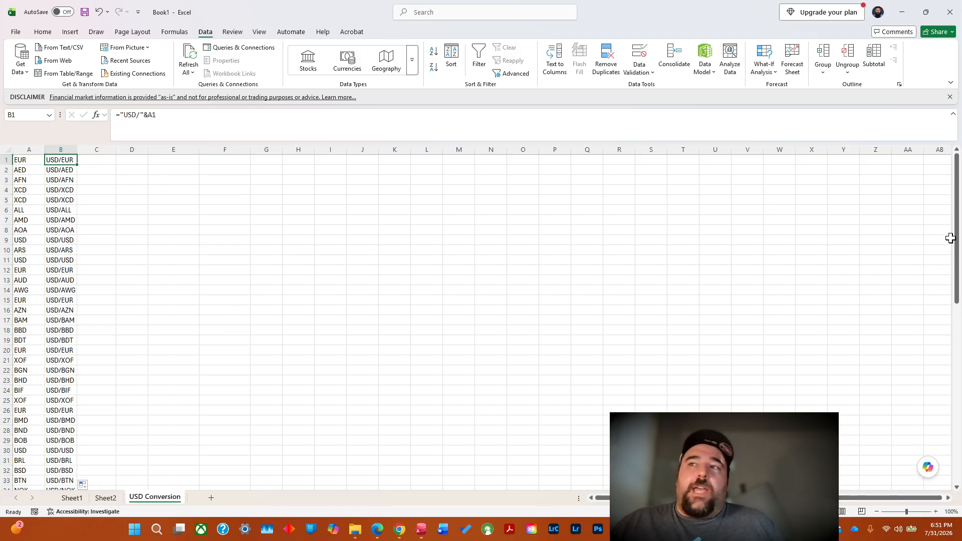
{"action": "left_click_drag", "start_coordinate": [957, 238], "coordinate": [922, 441]}
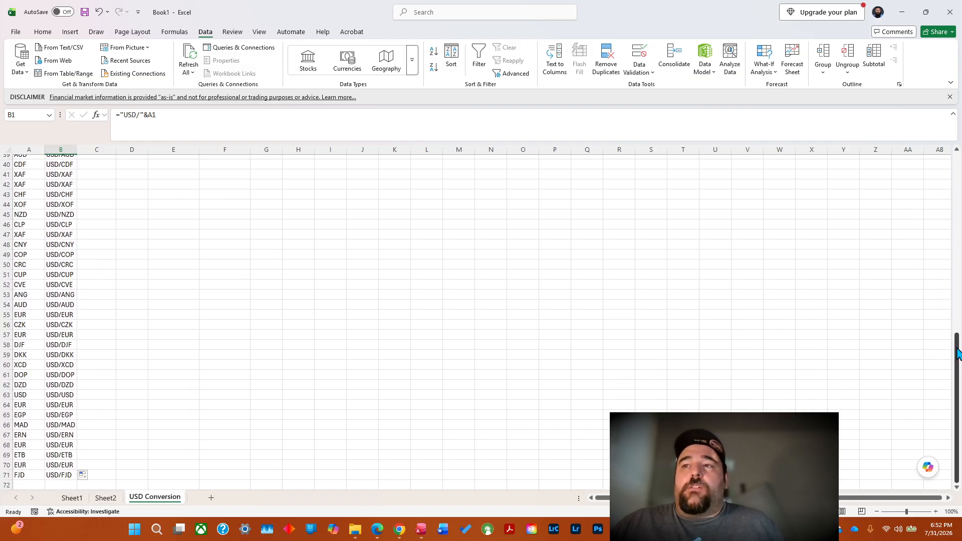
{"action": "scroll", "coordinate": [943, 331], "scroll_direction": "up", "scroll_amount": 13}
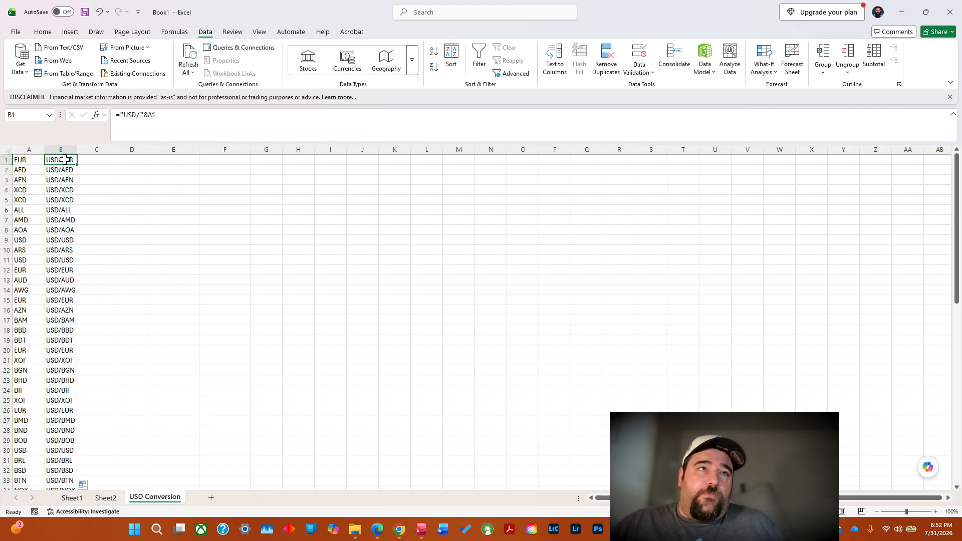
Copy the currency pairs in B1:B71 and paste them as values only into column C starting at C1.
{"action": "left_click_drag", "start_coordinate": [67, 160], "coordinate": [69, 470]}
{"action": "right_click", "coordinate": [65, 440]}
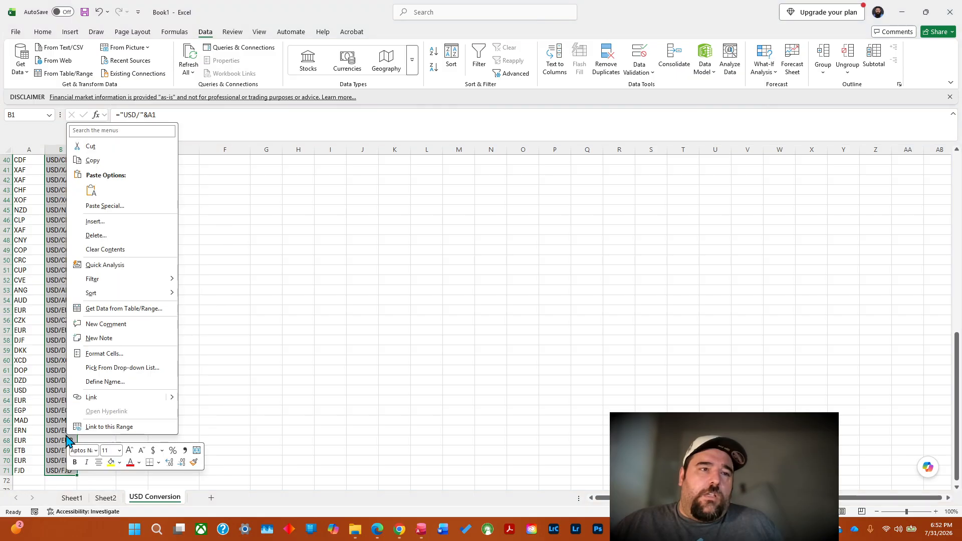
{"action": "left_click", "coordinate": [100, 161]}
{"action": "scroll", "coordinate": [100, 160], "scroll_direction": "up", "scroll_amount": 3}
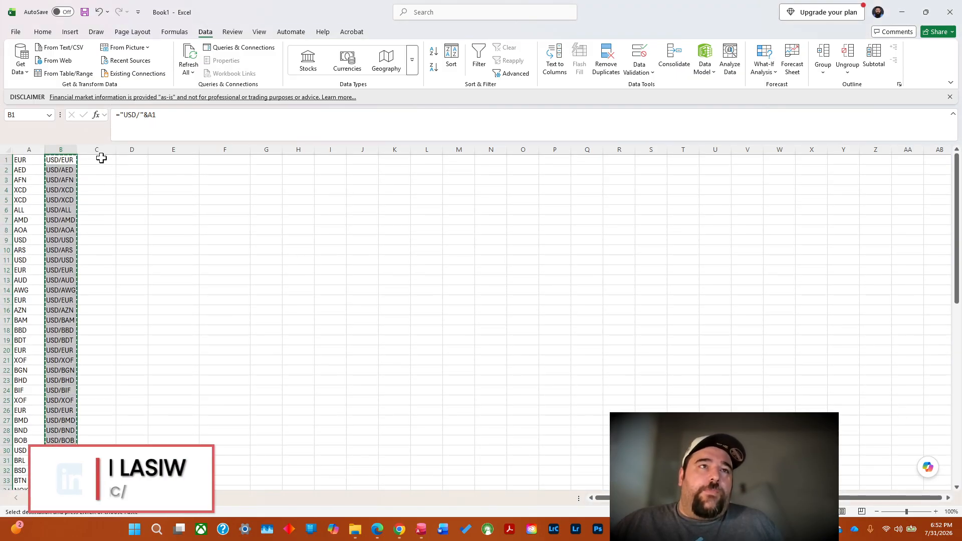
{"action": "left_click", "coordinate": [97, 160]}
{"action": "right_click", "coordinate": [97, 161]}
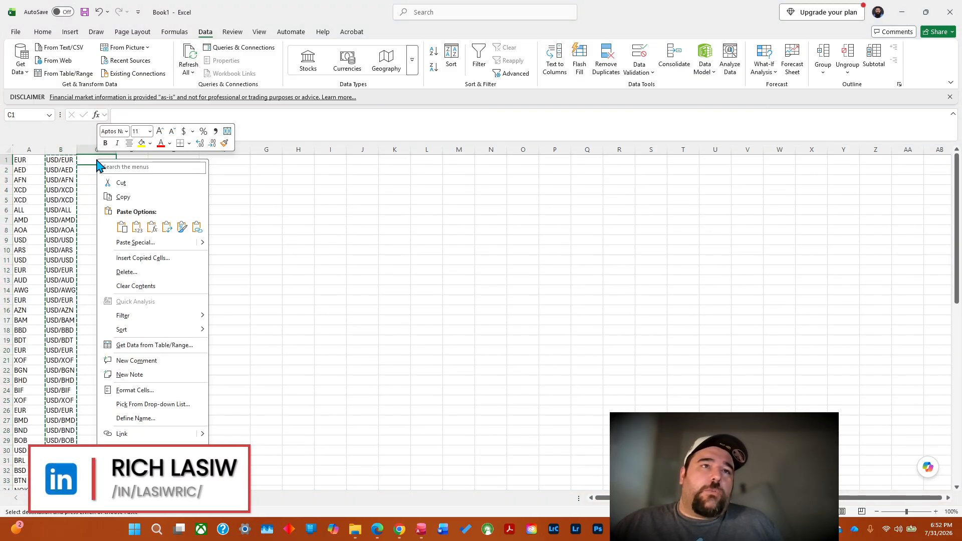
{"action": "left_click", "coordinate": [136, 227]}
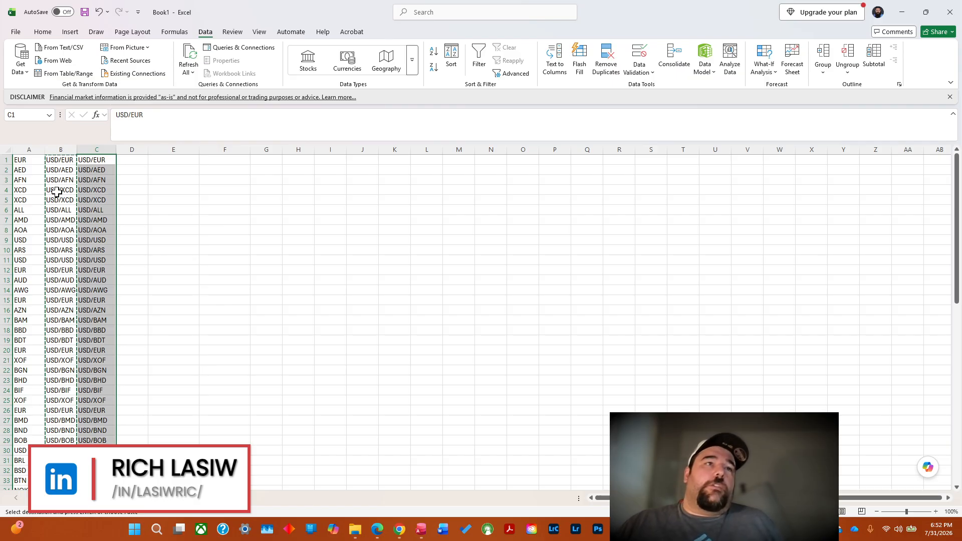
{"action": "left_click", "coordinate": [57, 161]}
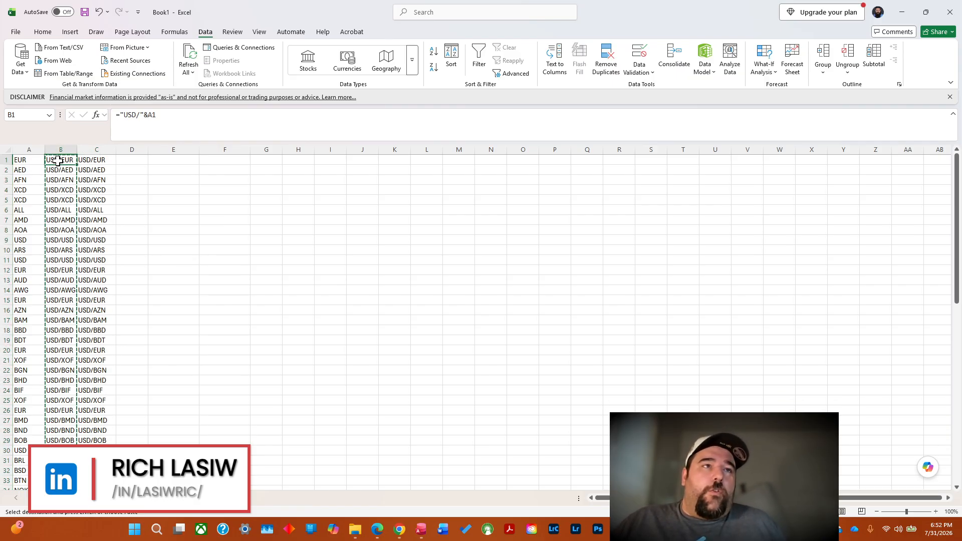
{"action": "key", "text": "Escape"}
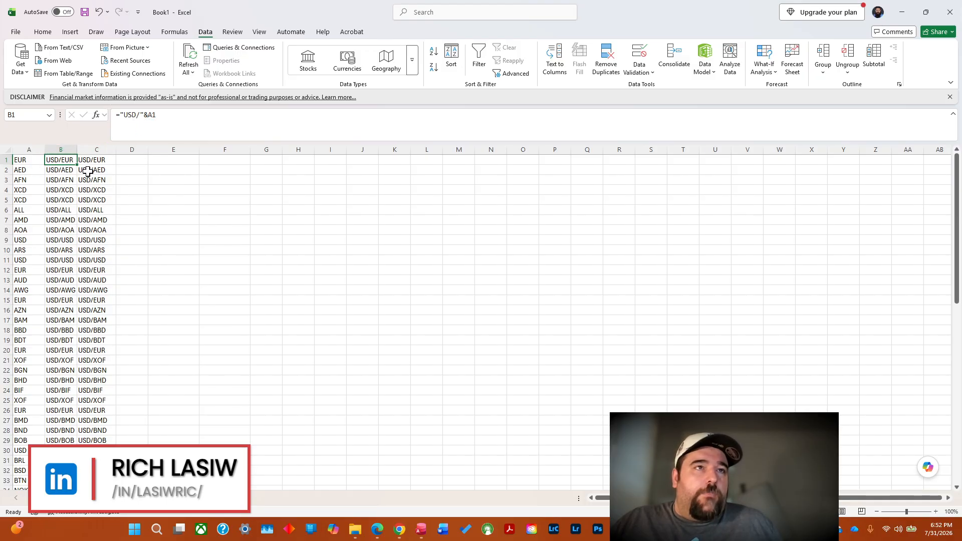
Convert C1 to the Currencies data type and extract its Price field into D1.
{"action": "left_click", "coordinate": [97, 159]}
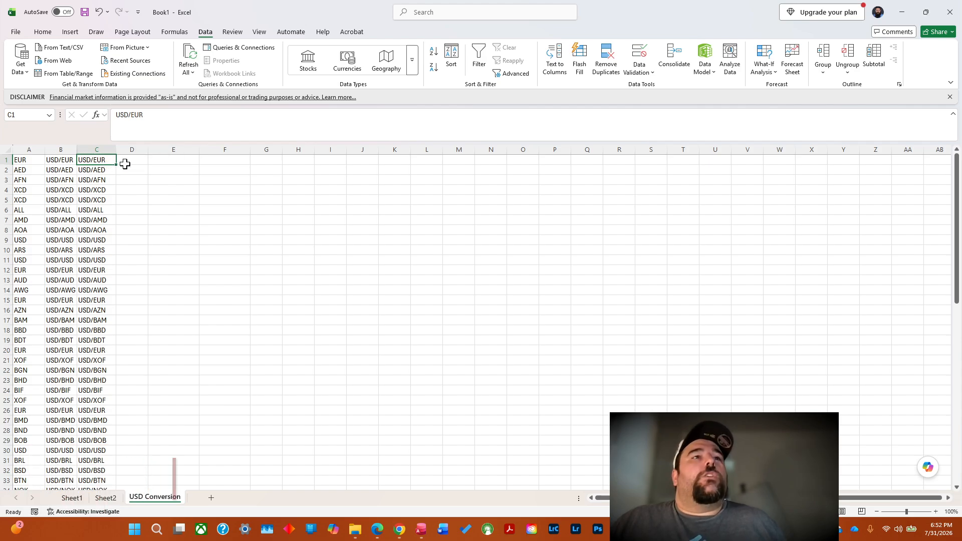
{"action": "left_click", "coordinate": [351, 65]}
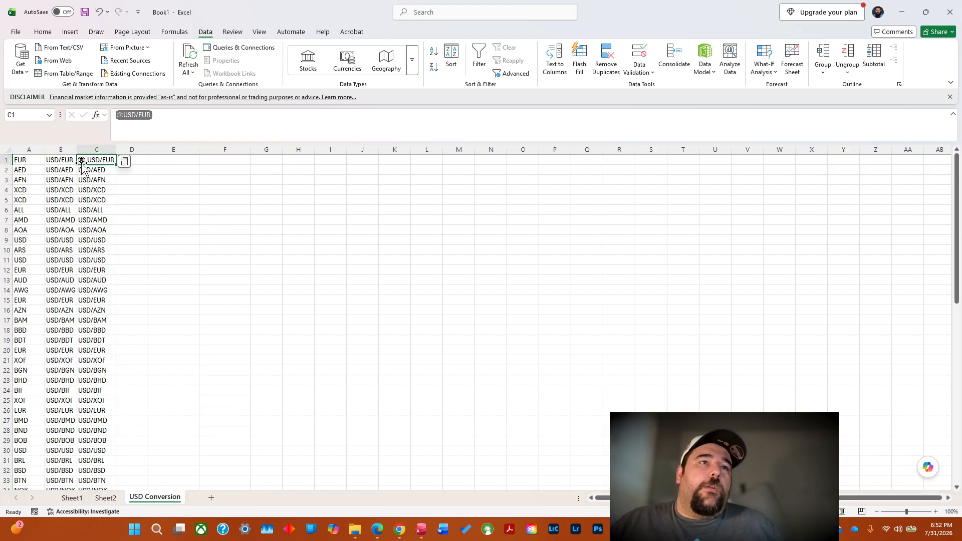
{"action": "left_click", "coordinate": [125, 162]}
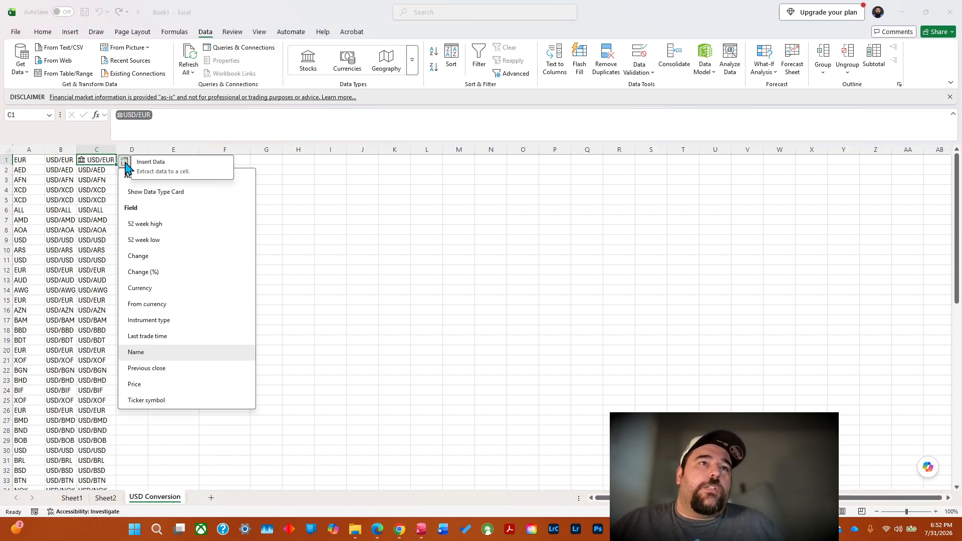
{"action": "left_click", "coordinate": [155, 387]}
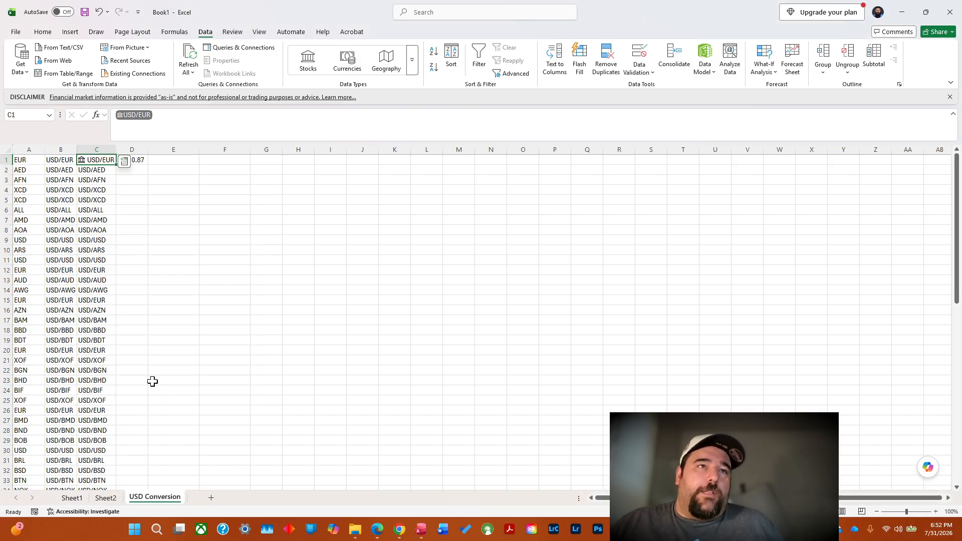
{"action": "left_click", "coordinate": [173, 168]}
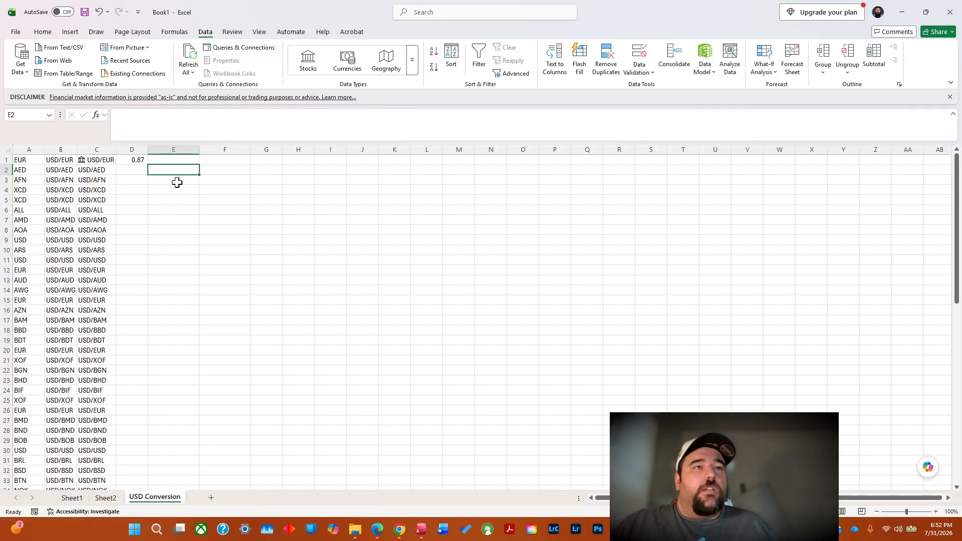
Try to fill C1 down column C with Flash Fill and convert the whole column to the Currencies data type.
{"action": "left_click", "coordinate": [95, 160]}
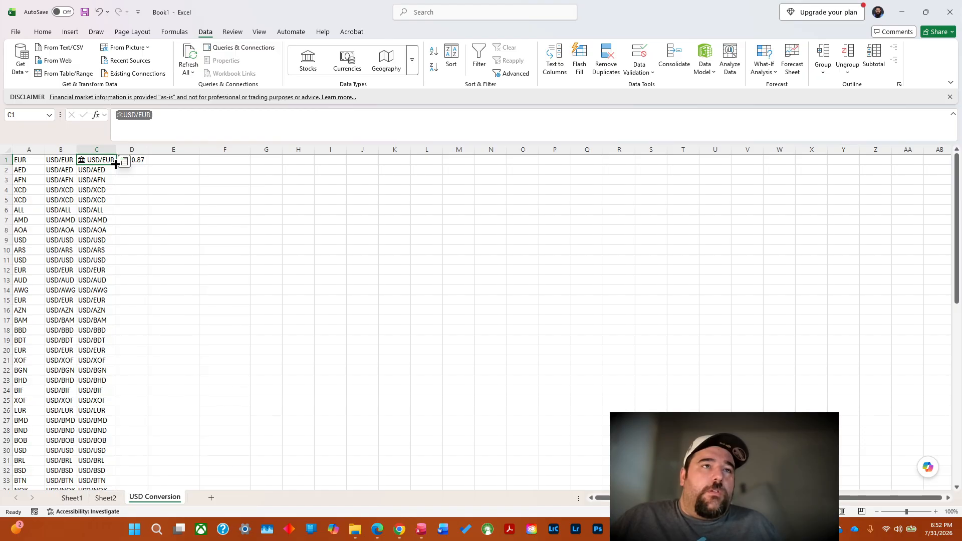
{"action": "double_click", "coordinate": [115, 164]}
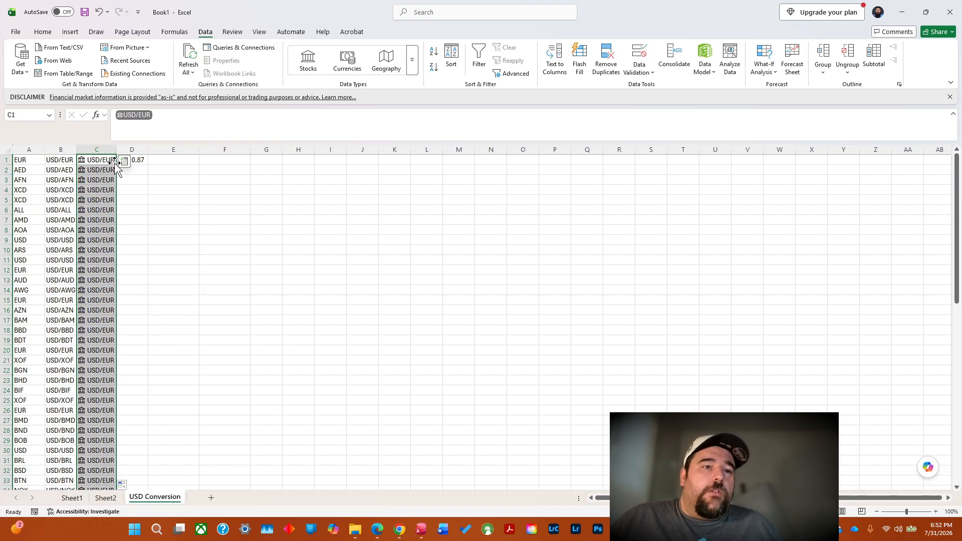
{"action": "left_click", "coordinate": [123, 484]}
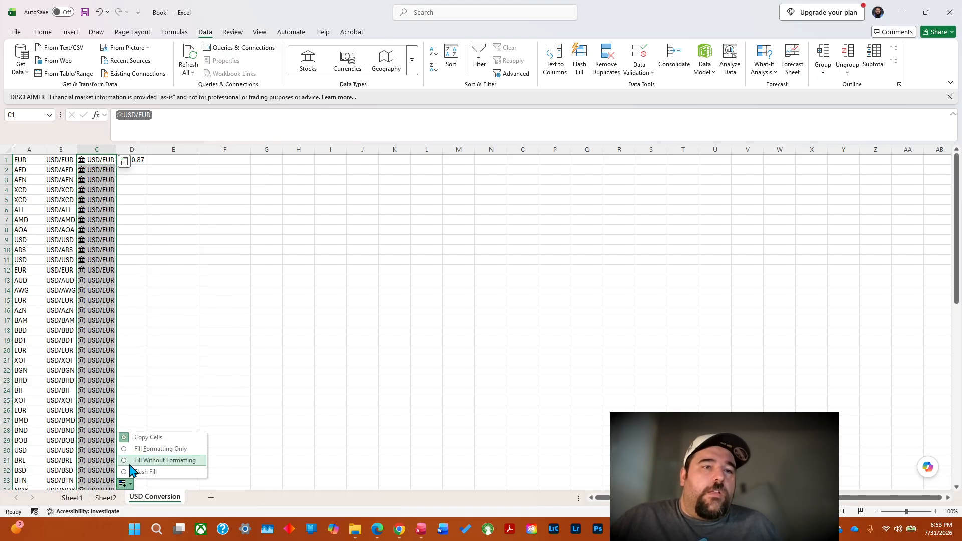
{"action": "left_click", "coordinate": [143, 472]}
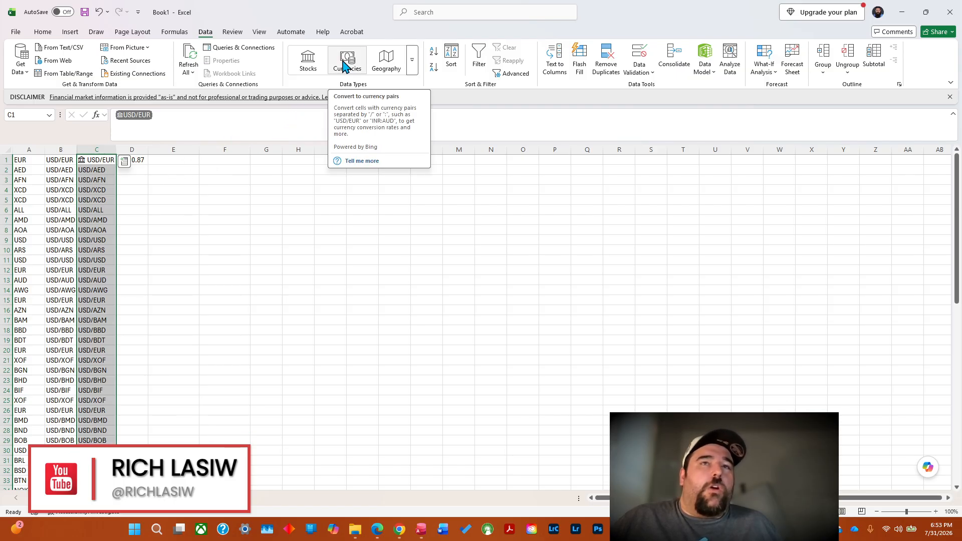
{"action": "left_click", "coordinate": [345, 65]}
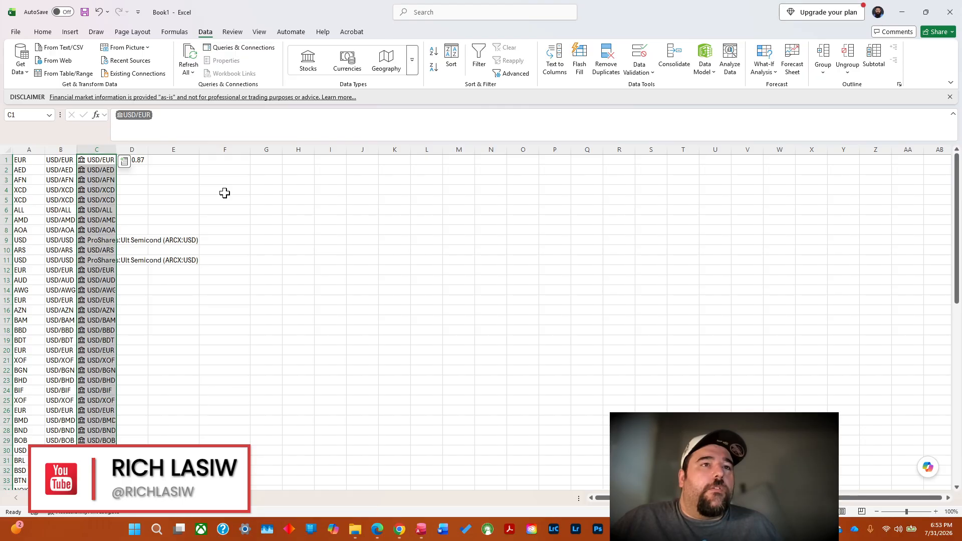
{"action": "left_click", "coordinate": [142, 243]}
{"action": "left_click", "coordinate": [99, 241]}
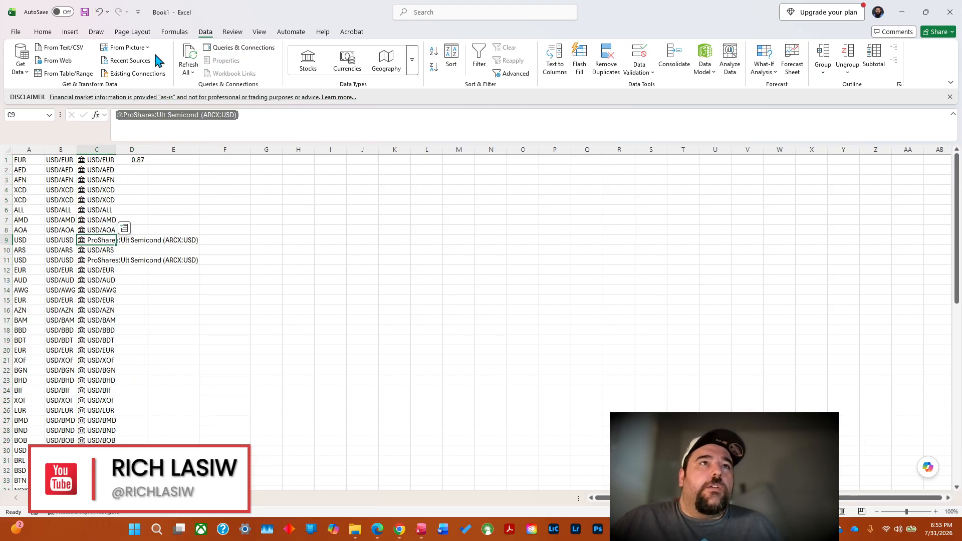
Undo the Currencies conversion and the fill-down in column C.
{"action": "left_click", "coordinate": [99, 12]}
{"action": "left_click", "coordinate": [99, 12]}
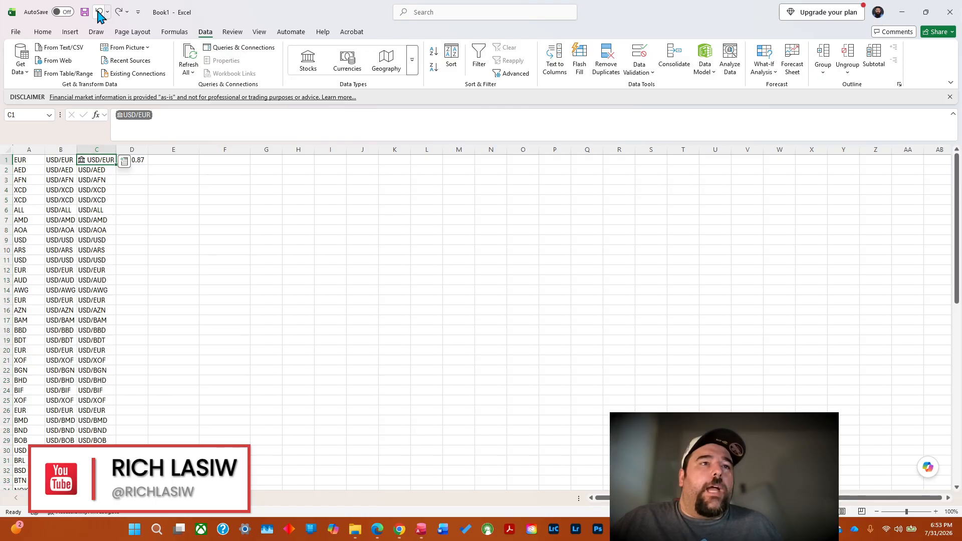
{"action": "left_click", "coordinate": [99, 12]}
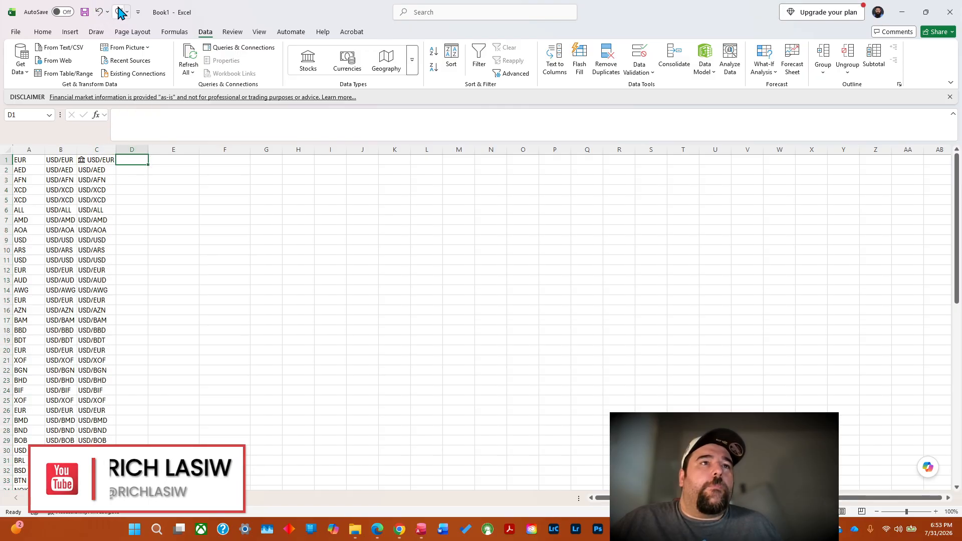
Convert the remaining currency pairs in column C, from C2 down, to the Currencies data type.
{"action": "left_click", "coordinate": [97, 170]}
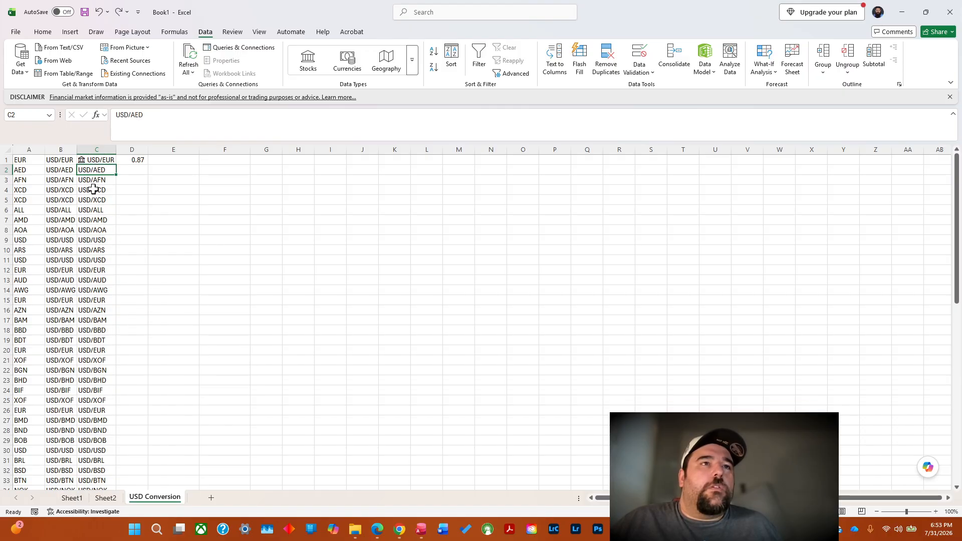
{"action": "left_click", "coordinate": [90, 250]}
{"action": "left_click", "coordinate": [93, 170]}
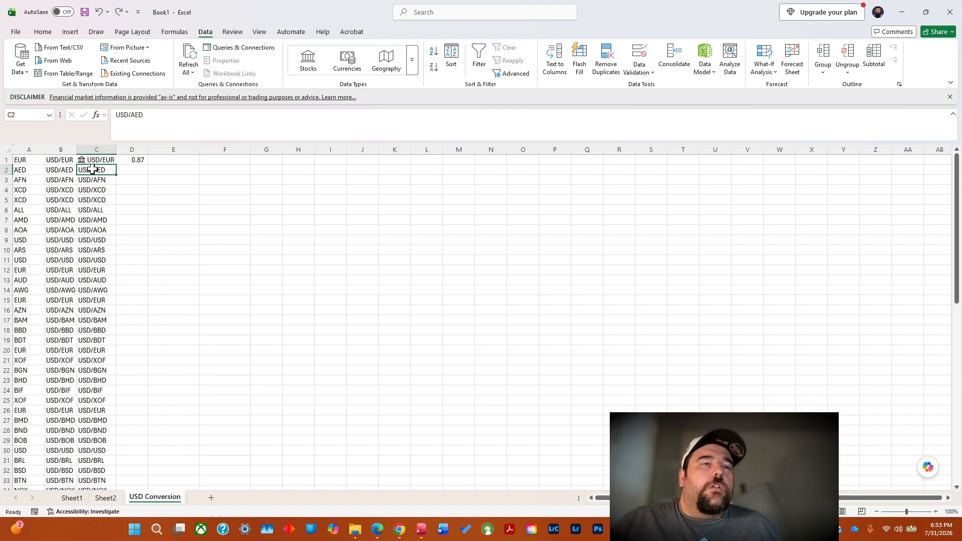
{"action": "left_click_drag", "start_coordinate": [92, 170], "coordinate": [102, 463]}
{"action": "left_click", "coordinate": [345, 60]}
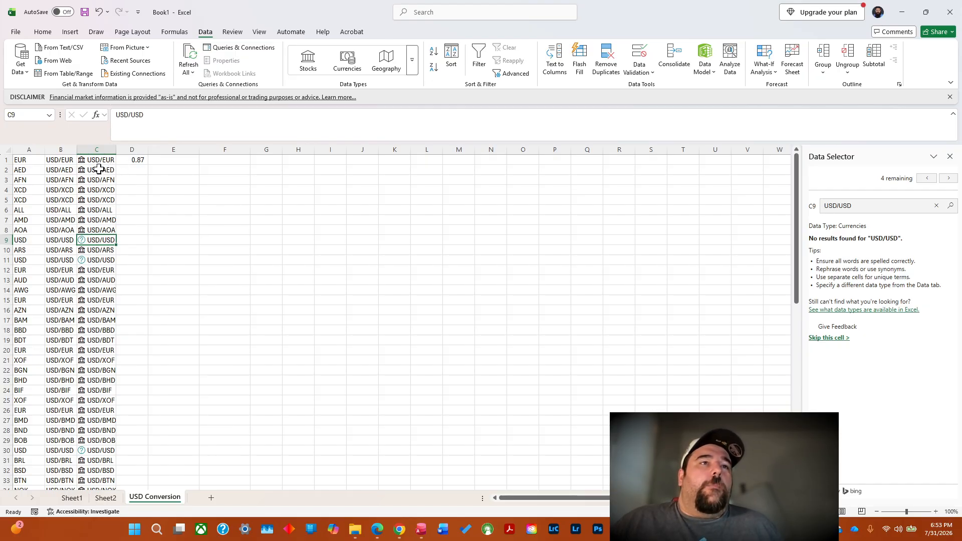
Fill the =C1.Price formula in D1 down column D, autofit the column width and check the filled rates.
{"action": "left_click", "coordinate": [135, 159]}
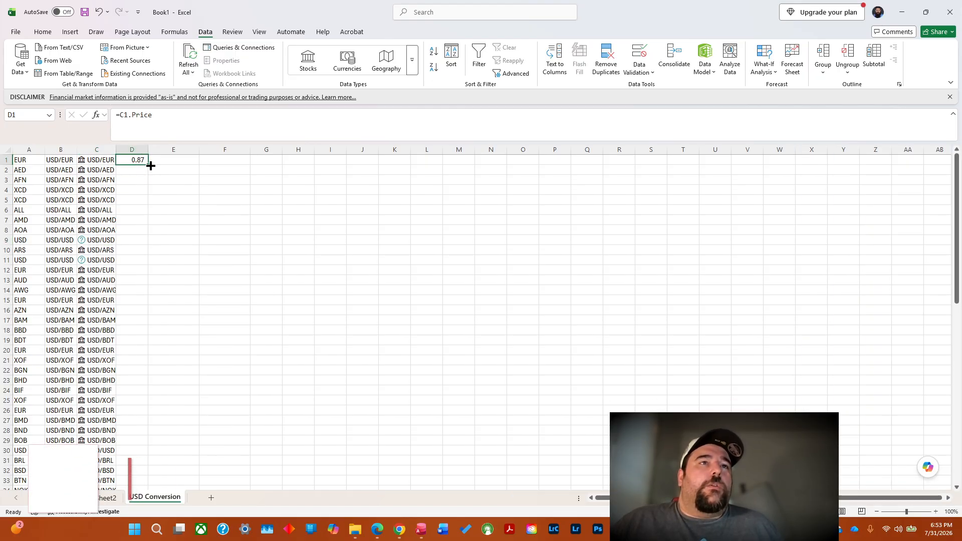
{"action": "double_click", "coordinate": [149, 164]}
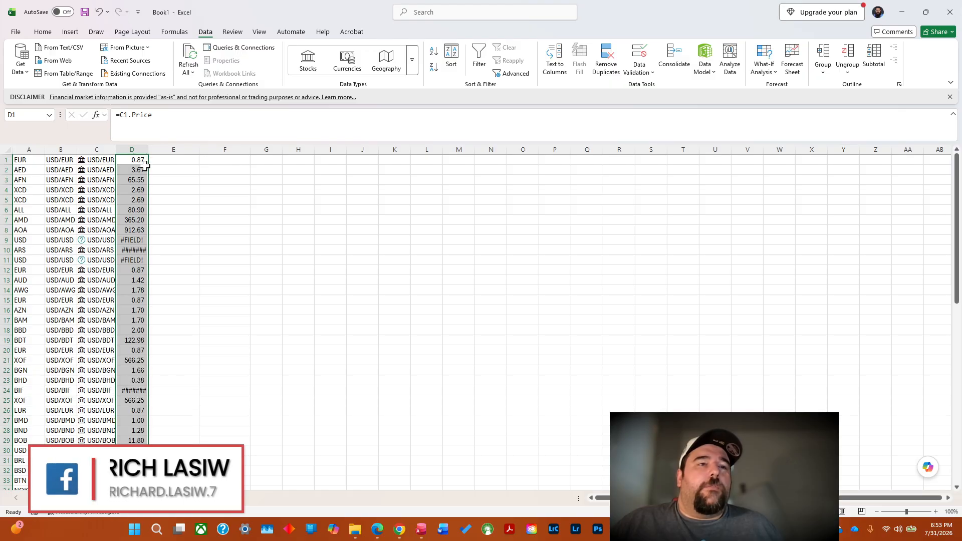
{"action": "double_click", "coordinate": [148, 147]}
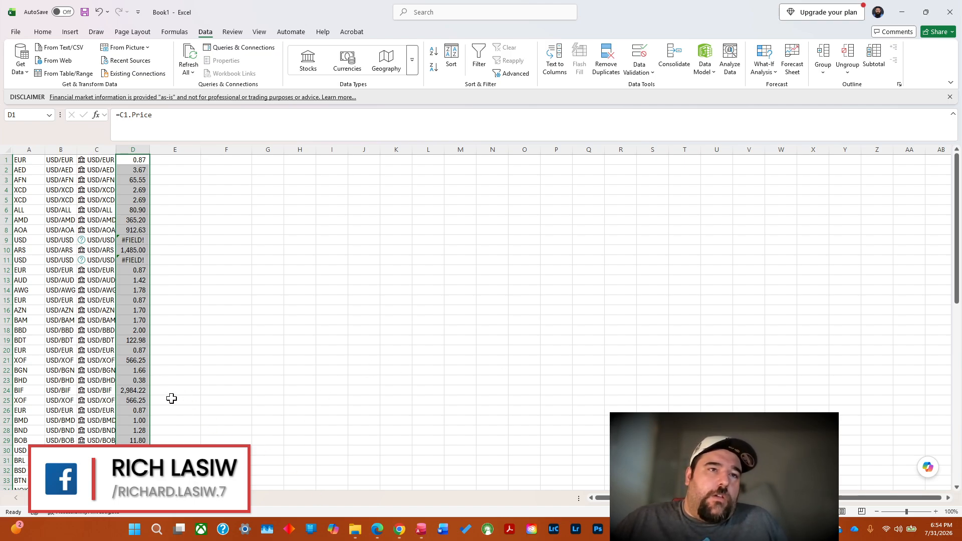
{"action": "left_click", "coordinate": [958, 331]}
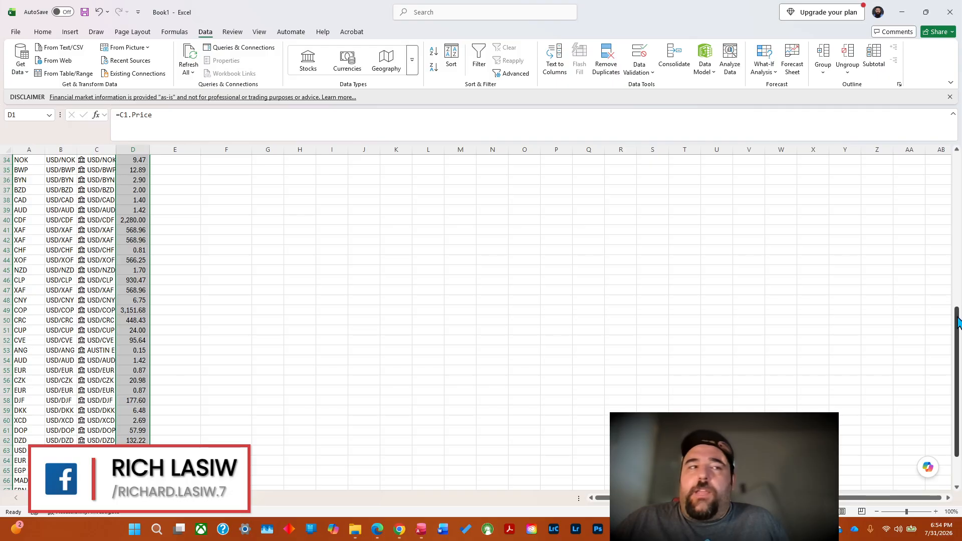
{"action": "left_click_drag", "start_coordinate": [958, 394], "coordinate": [959, 165]}
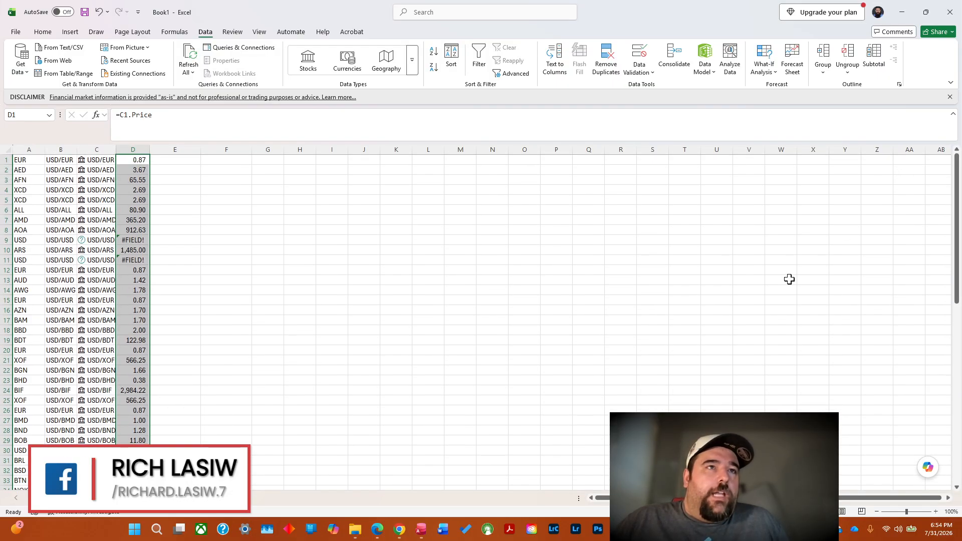
Extract the Name field of the currency pair in C1 into E1 and its Last trade time into F1.
{"action": "left_click", "coordinate": [98, 160]}
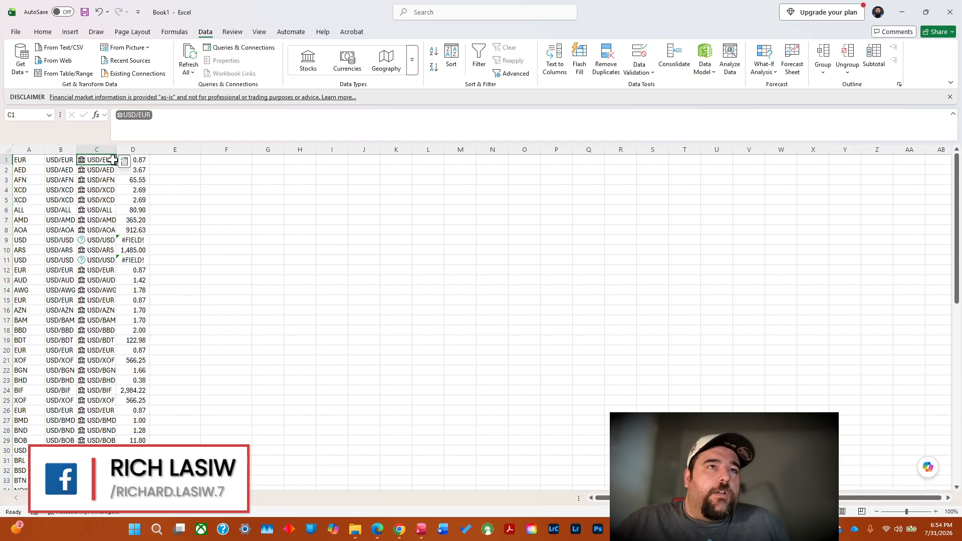
{"action": "left_click", "coordinate": [123, 161]}
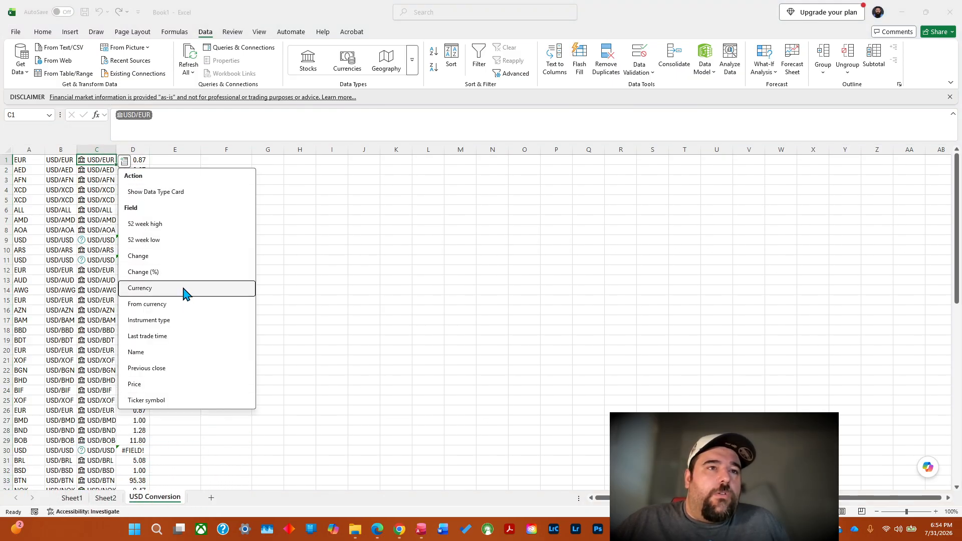
{"action": "left_click", "coordinate": [175, 353]}
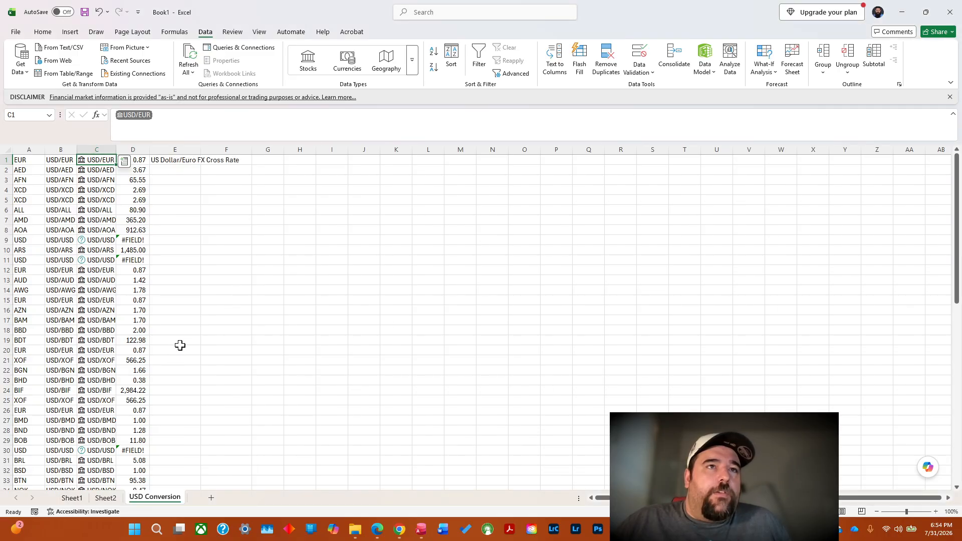
{"action": "left_click", "coordinate": [123, 161]}
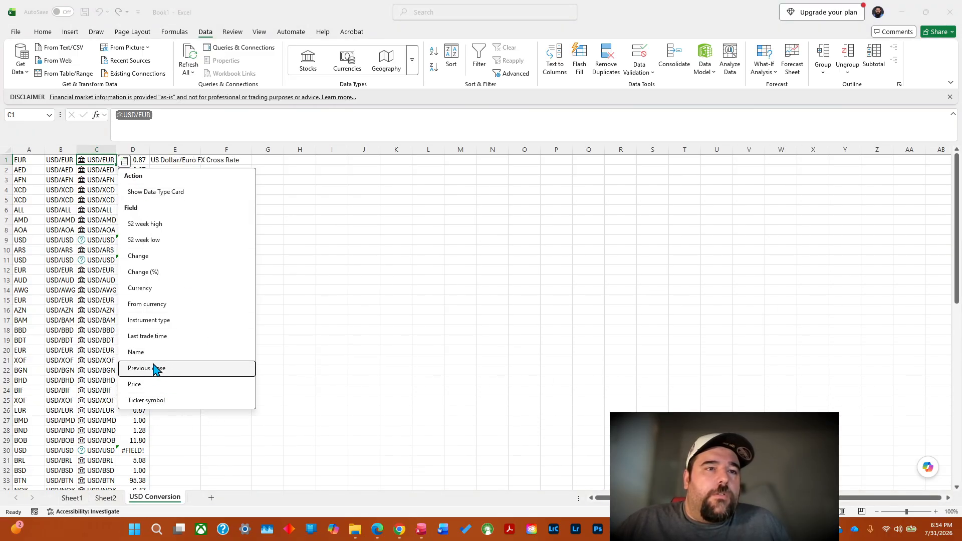
{"action": "left_click", "coordinate": [191, 338]}
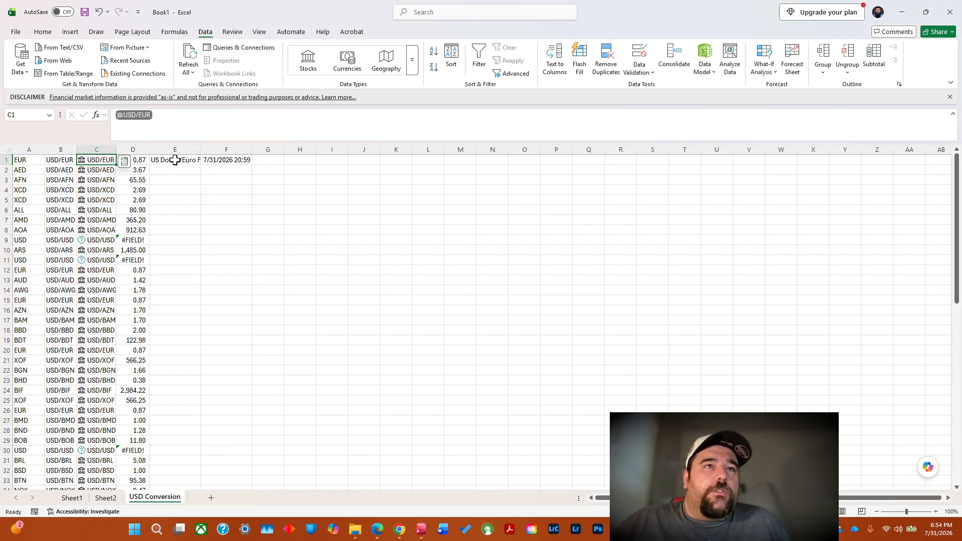
Delete column E containing the extracted currency pair name from the USD Conversion sheet.
{"action": "left_click", "coordinate": [185, 146]}
{"action": "right_click", "coordinate": [185, 147]}
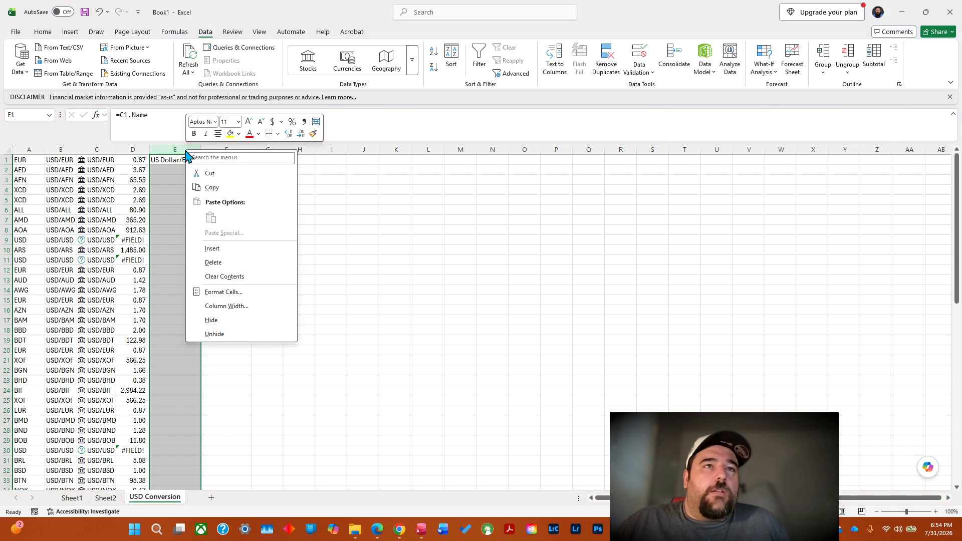
{"action": "left_click", "coordinate": [227, 249]}
{"action": "left_click", "coordinate": [221, 258]}
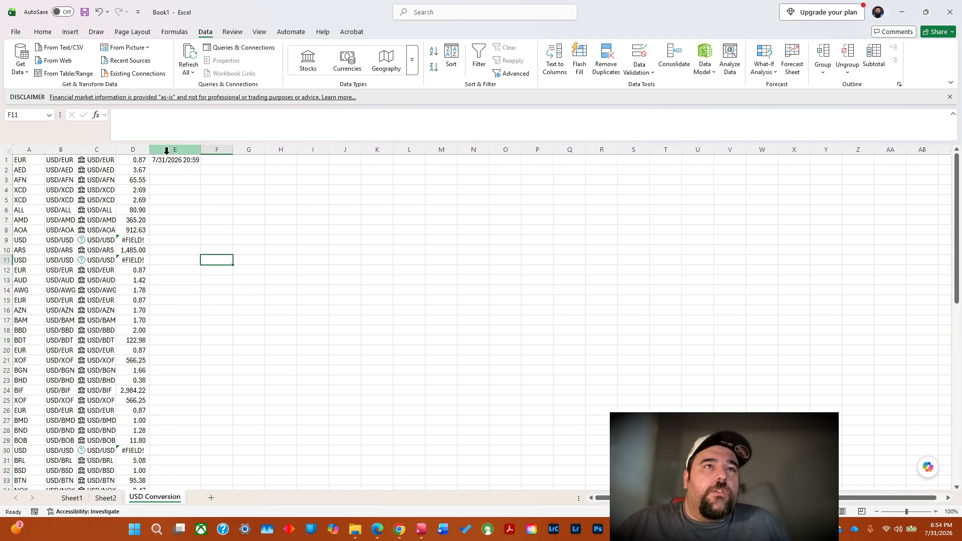
Fill the Last trade time formula in E1 down column E and select A72, the first empty cell below the currency codes.
{"action": "double_click", "coordinate": [202, 154]}
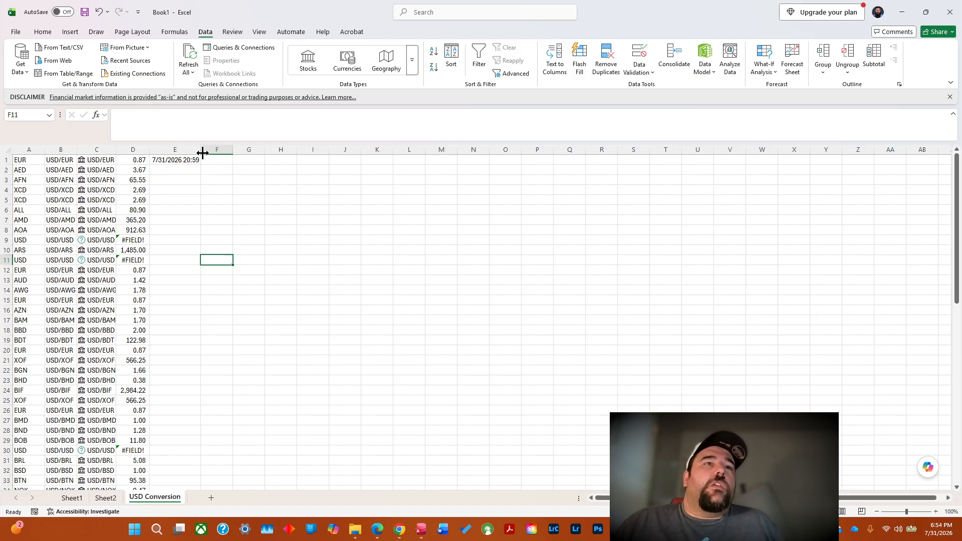
{"action": "left_click", "coordinate": [188, 159]}
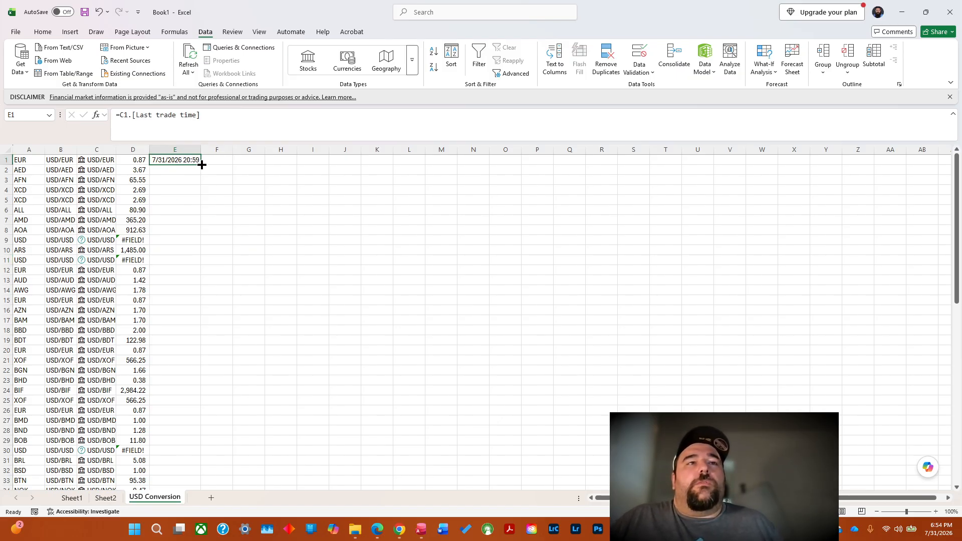
{"action": "double_click", "coordinate": [203, 164]}
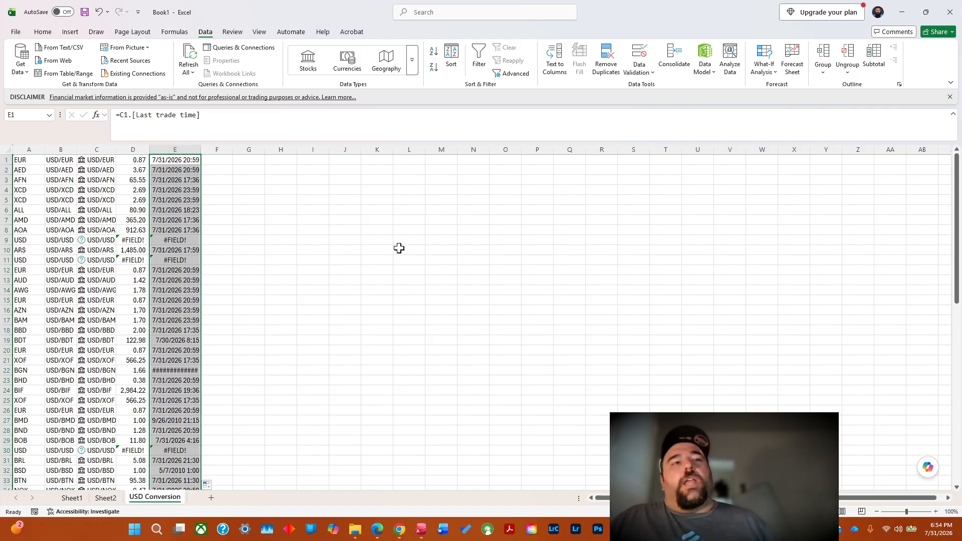
{"action": "left_click_drag", "start_coordinate": [957, 228], "coordinate": [957, 408]}
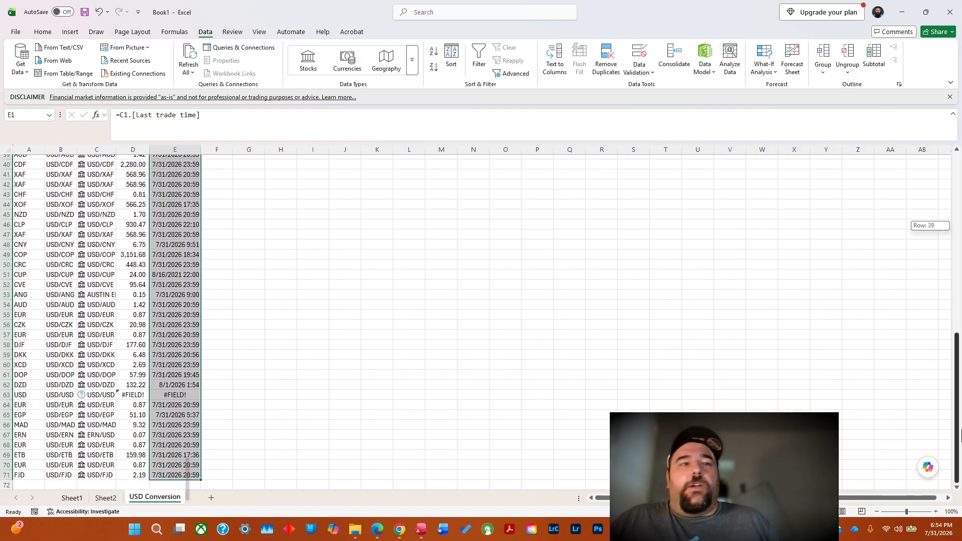
{"action": "left_click", "coordinate": [32, 485]}
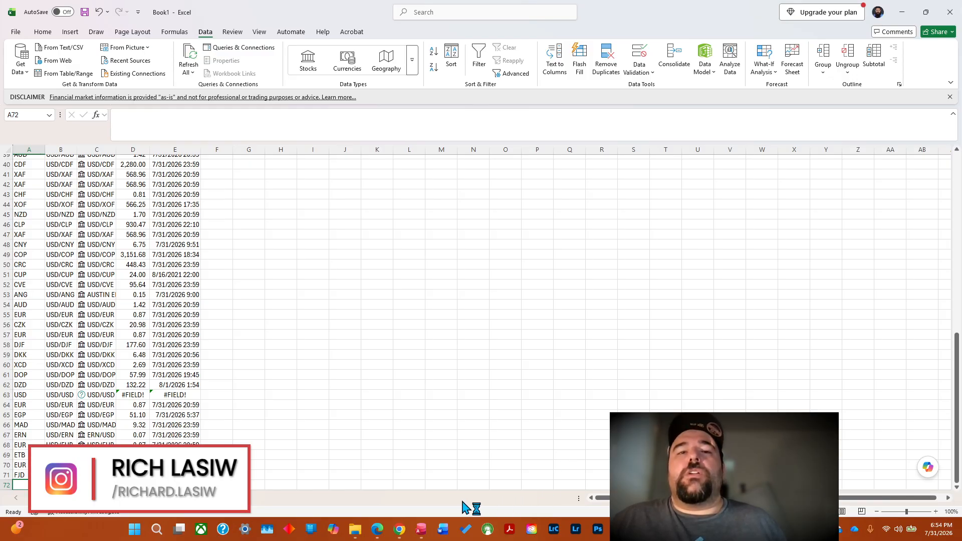
{"action": "left_click", "coordinate": [377, 532]}
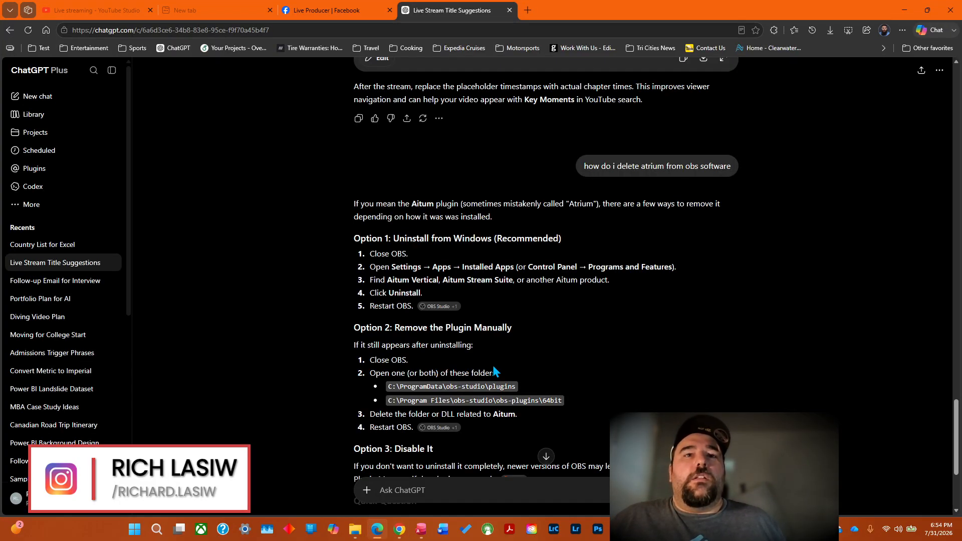
{"action": "left_click_drag", "start_coordinate": [958, 422], "coordinate": [959, 481]}
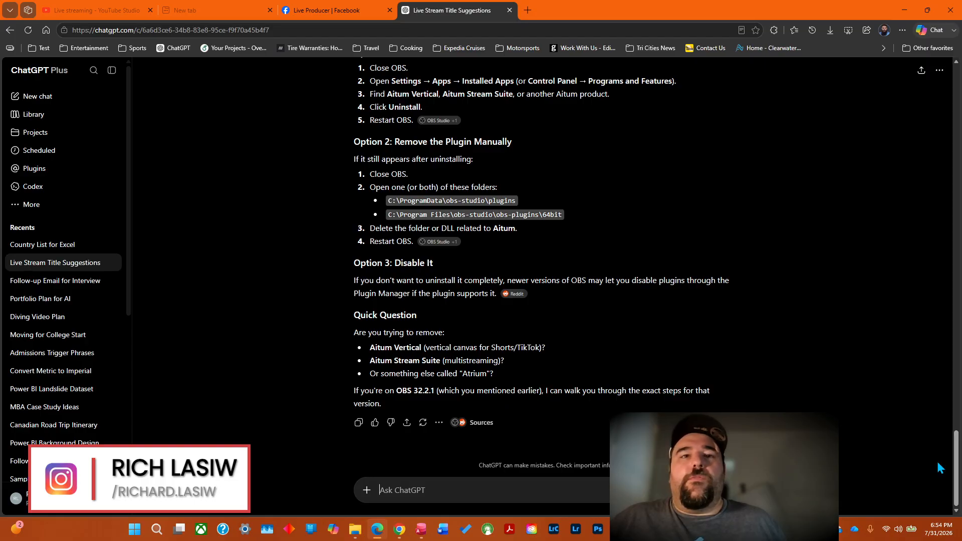
{"action": "left_click", "coordinate": [895, 8]}
Switch to the Country List for Excel chat in Chrome and send ChatGPT the prompt "give me batch 2".
{"action": "mouse_move", "coordinate": [400, 530]}
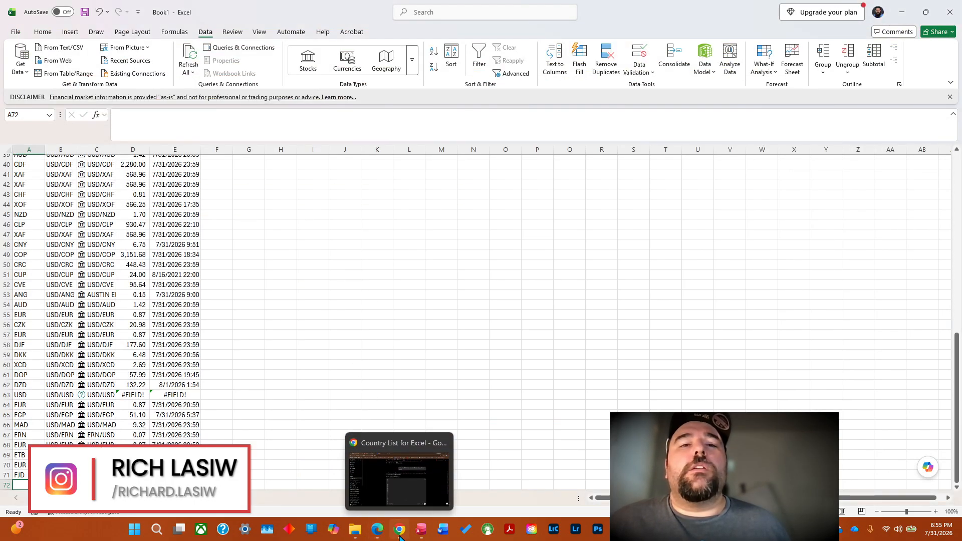
{"action": "left_click", "coordinate": [398, 481]}
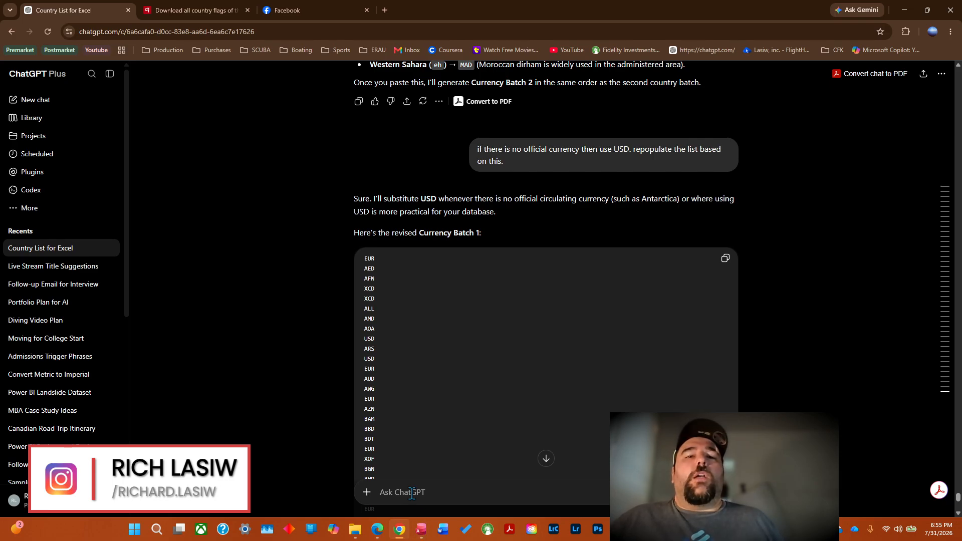
{"action": "type", "text": "give me"}
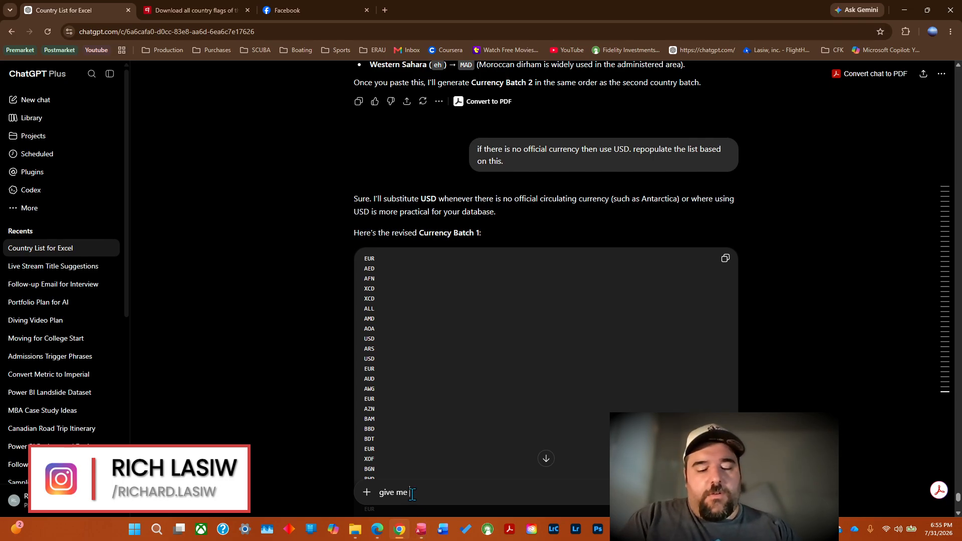
{"action": "type", "text": " batch 2"}
{"action": "key", "text": "Return"}
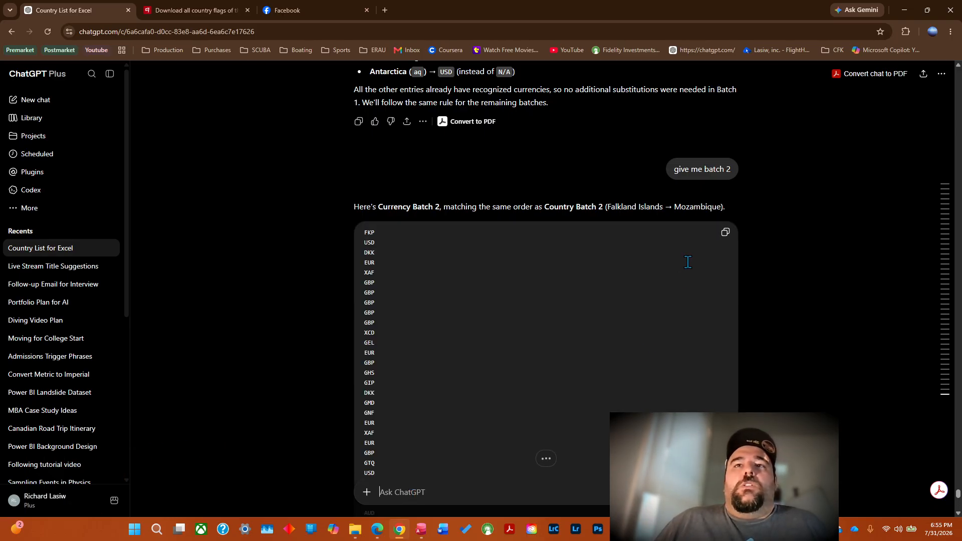
Copy ChatGPT's Currency Batch 2 list and paste it as text only into Book1's USD Conversion sheet, starting at A72.
{"action": "left_click", "coordinate": [725, 234]}
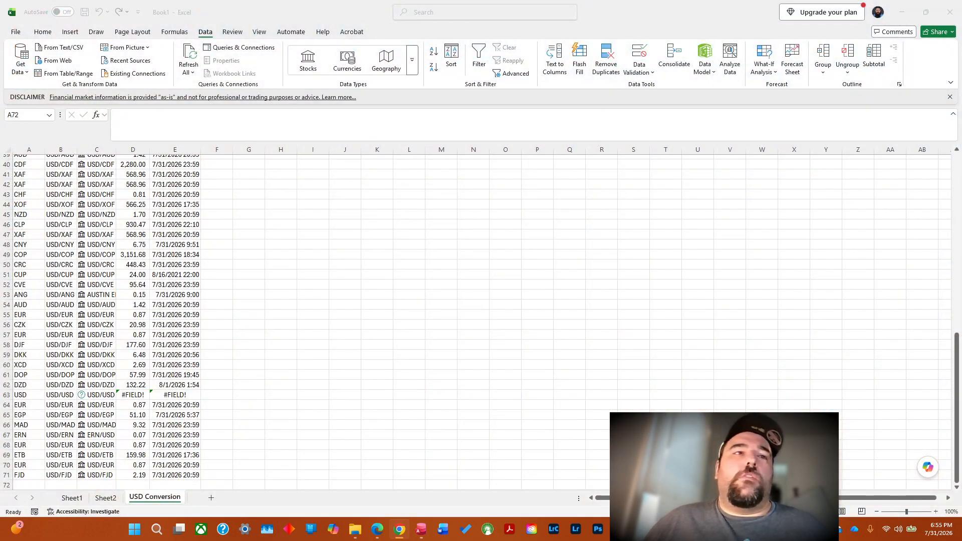
{"action": "left_click", "coordinate": [767, 476]}
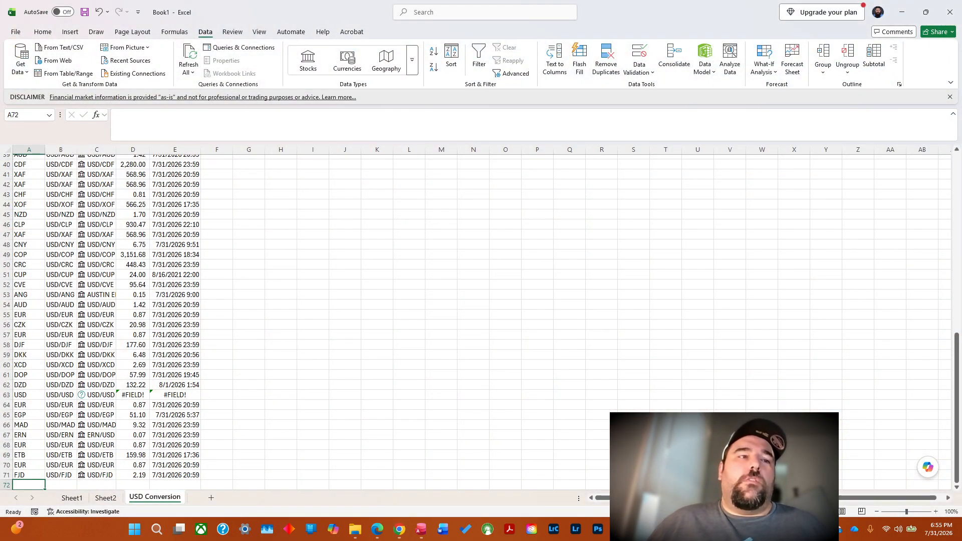
{"action": "right_click", "coordinate": [24, 484]}
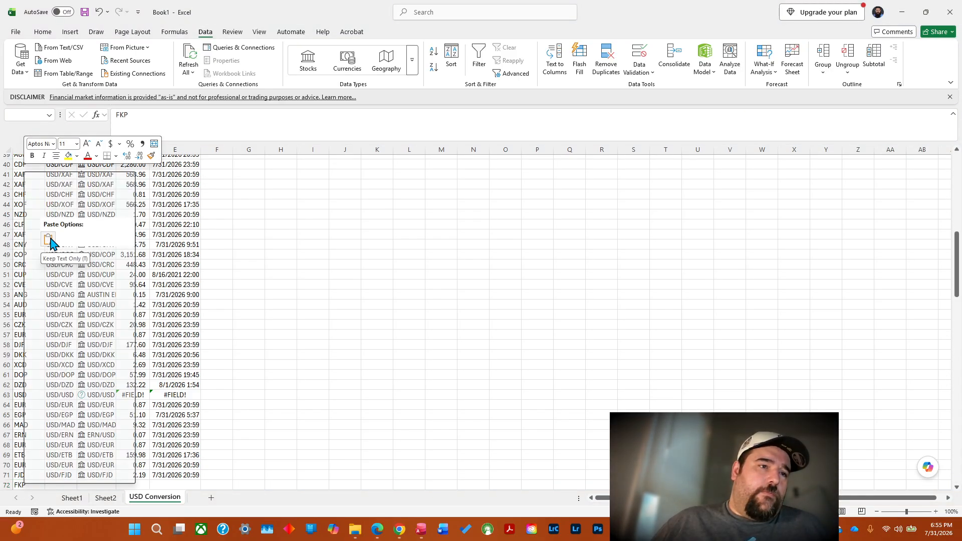
{"action": "left_click", "coordinate": [48, 240]}
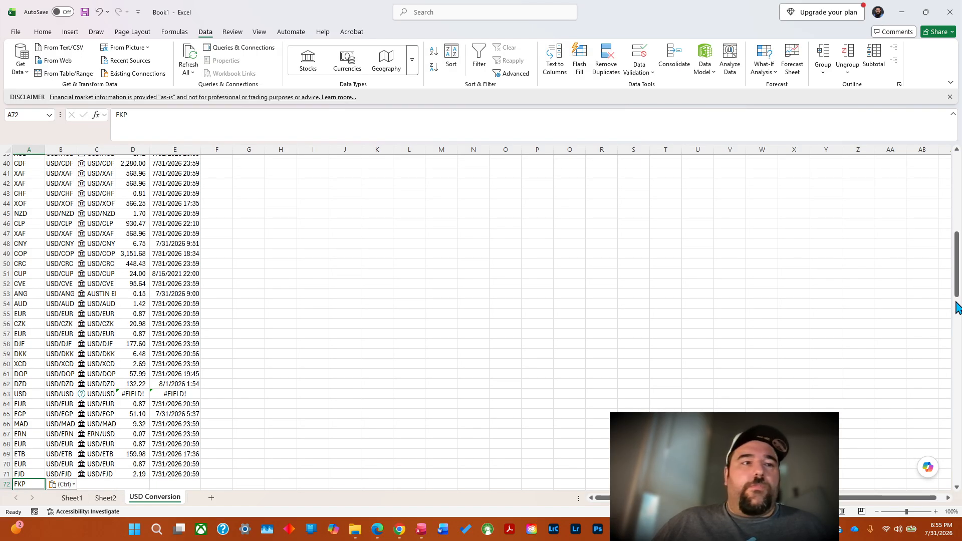
Fill the ="USD/"&A71 formula in B71 down column B alongside the newly pasted currency codes.
{"action": "left_click", "coordinate": [956, 295]}
{"action": "scroll", "coordinate": [917, 301], "scroll_direction": "up", "scroll_amount": 3}
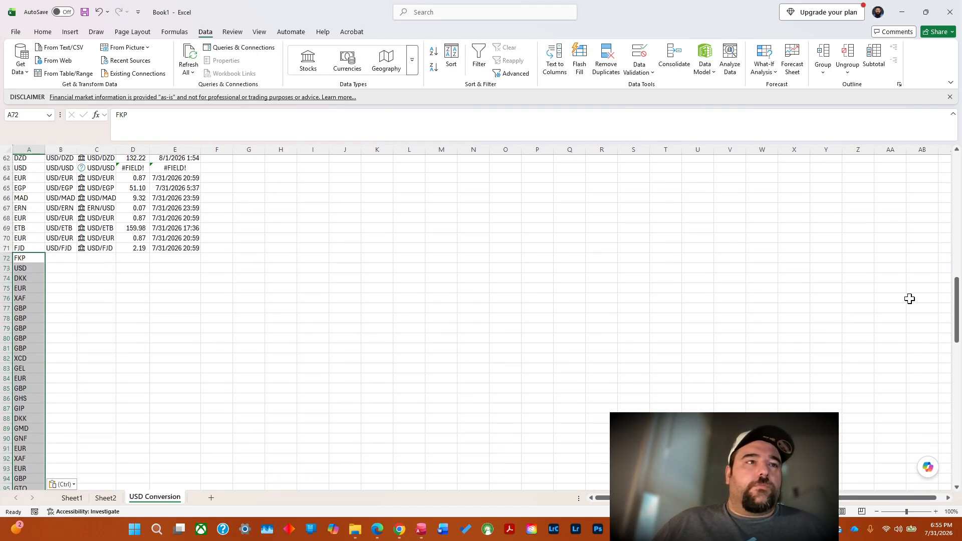
{"action": "left_click", "coordinate": [60, 248]}
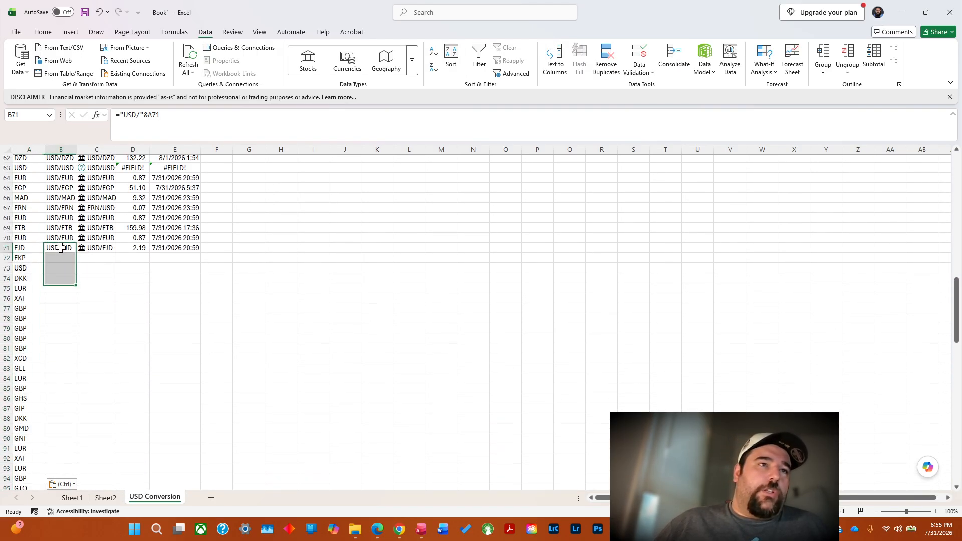
{"action": "double_click", "coordinate": [77, 254]}
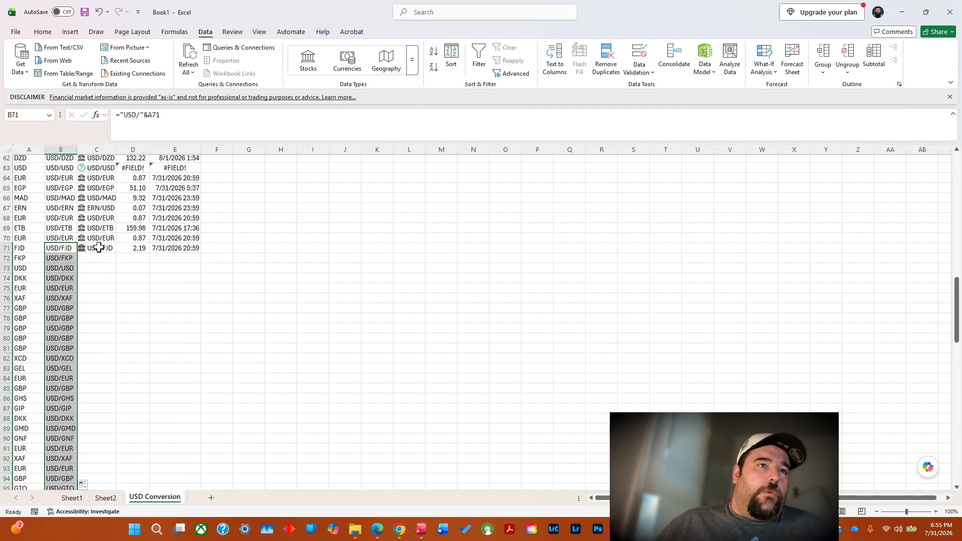
Try to fill the USD/FJD currency data type in C71 down column C with different fill options, and undo the fill.
{"action": "left_click", "coordinate": [98, 247]}
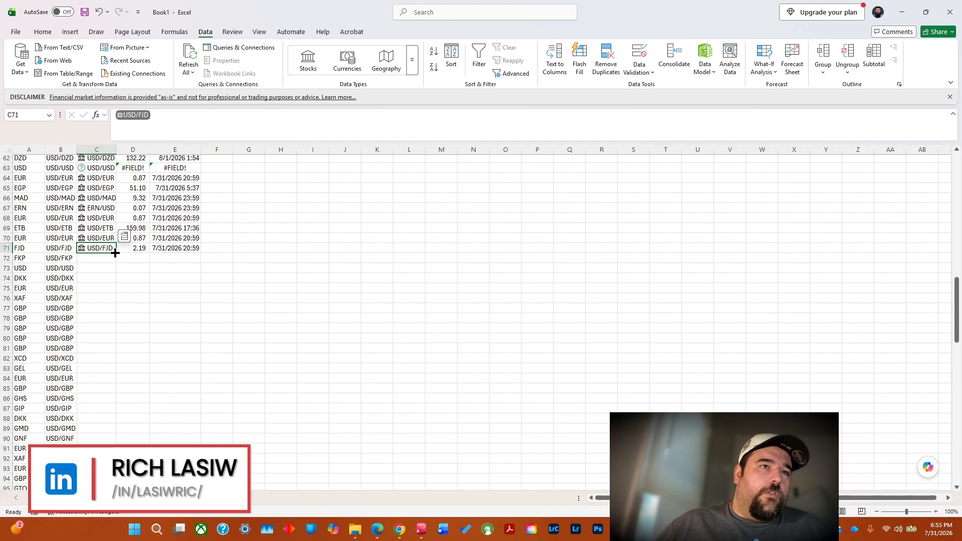
{"action": "double_click", "coordinate": [115, 252]}
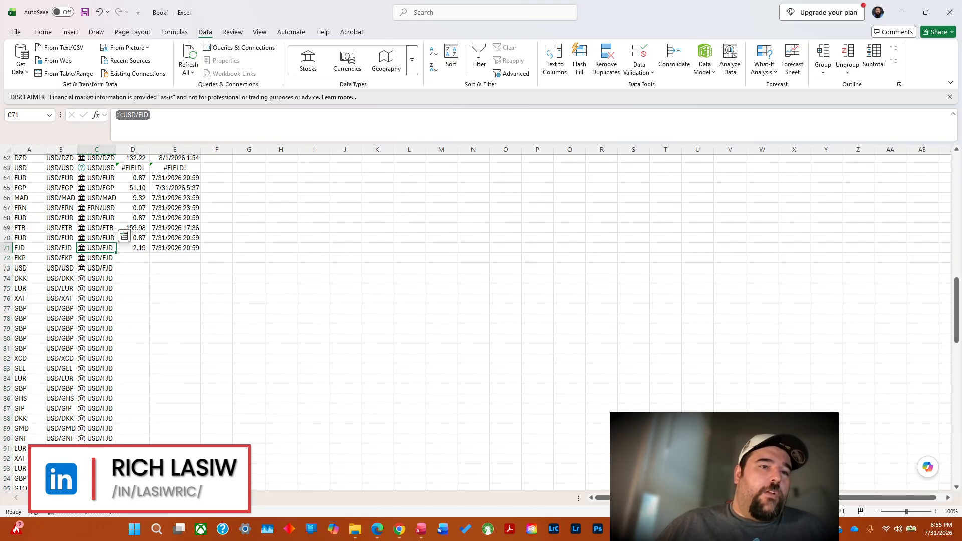
{"action": "left_click", "coordinate": [125, 487]}
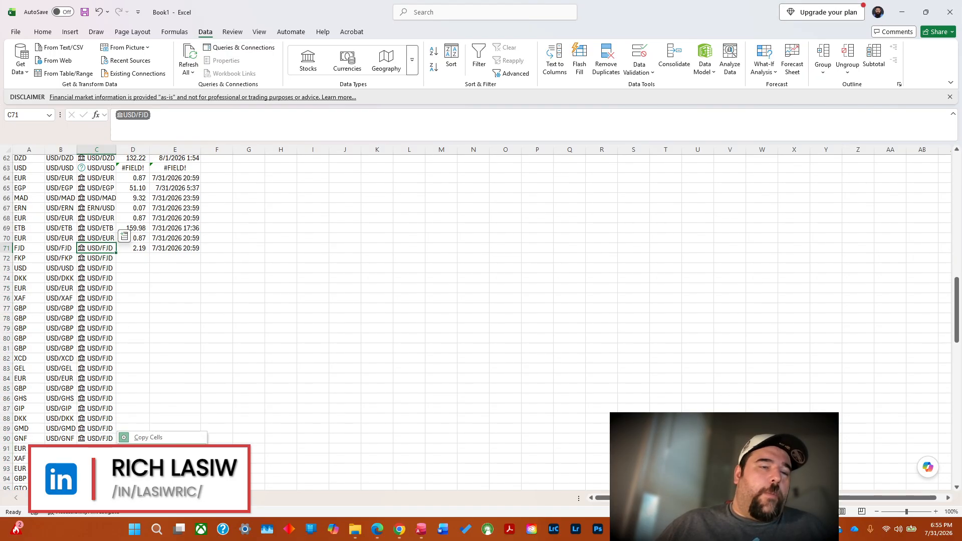
{"action": "double_click", "coordinate": [141, 449]}
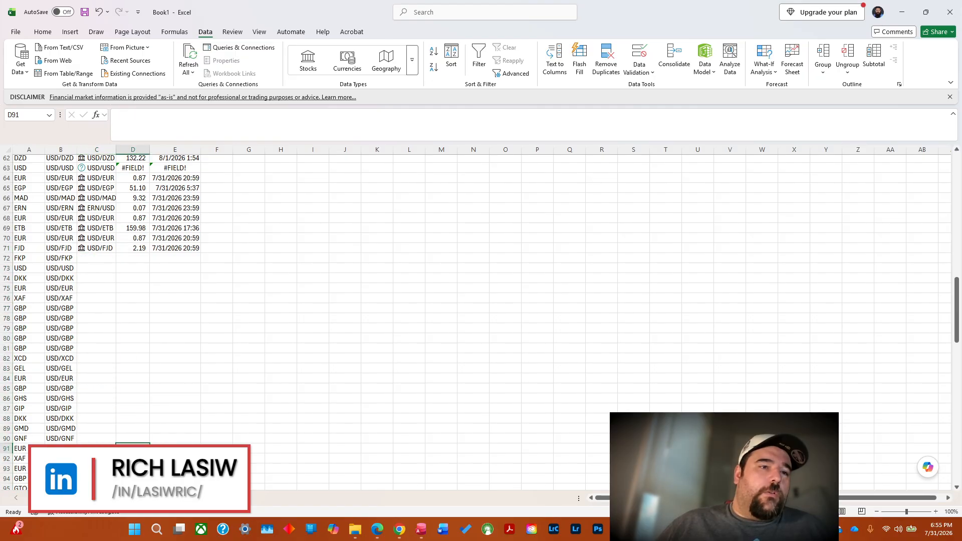
{"action": "left_click", "coordinate": [126, 487]}
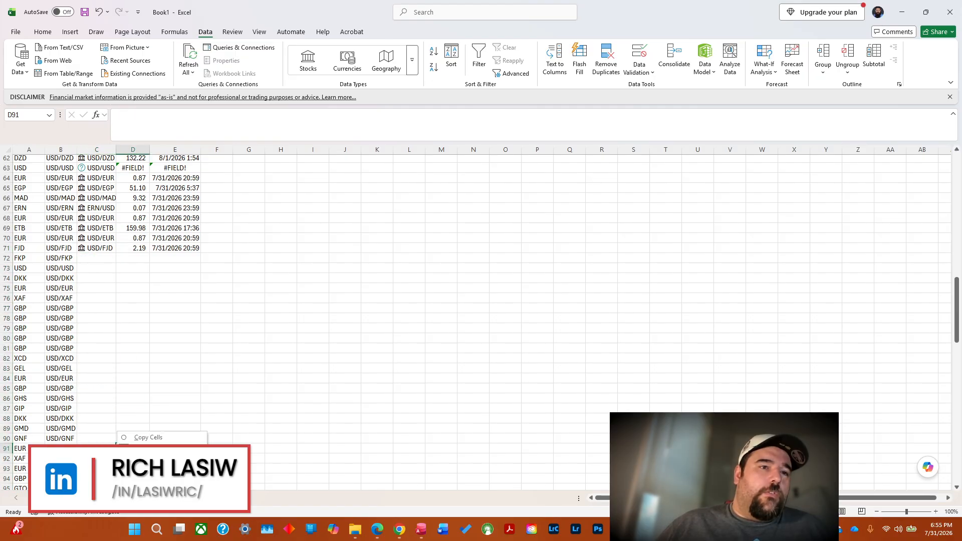
{"action": "left_click", "coordinate": [161, 460]}
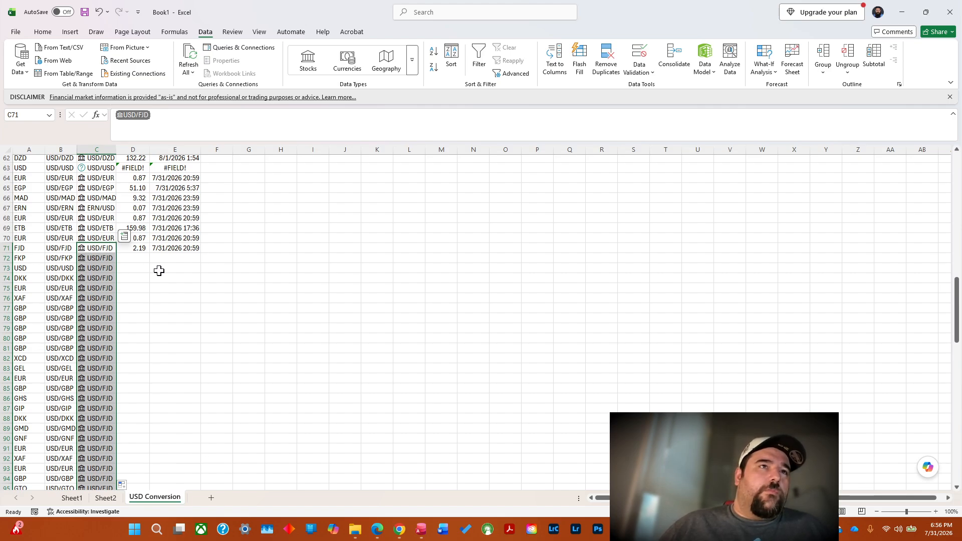
{"action": "left_click", "coordinate": [97, 13]}
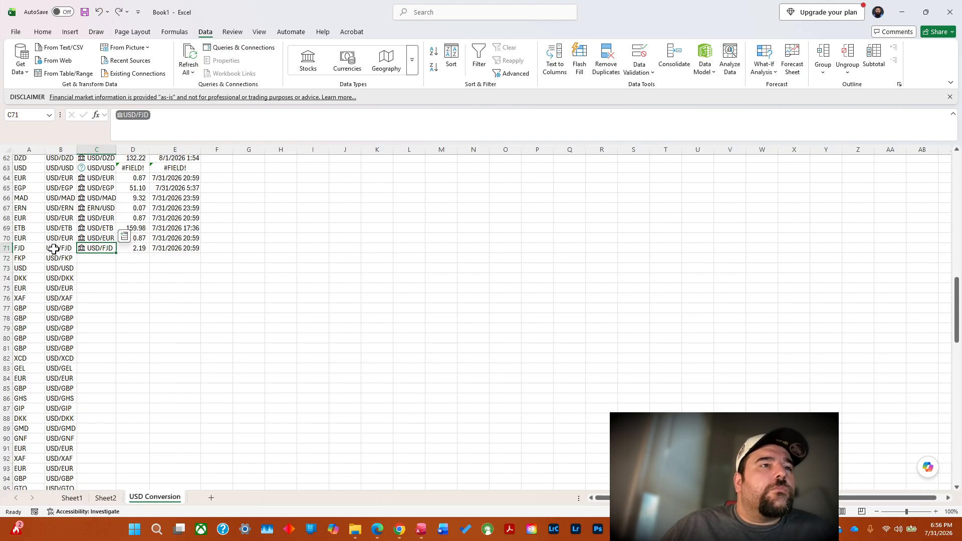
{"action": "left_click", "coordinate": [93, 259]}
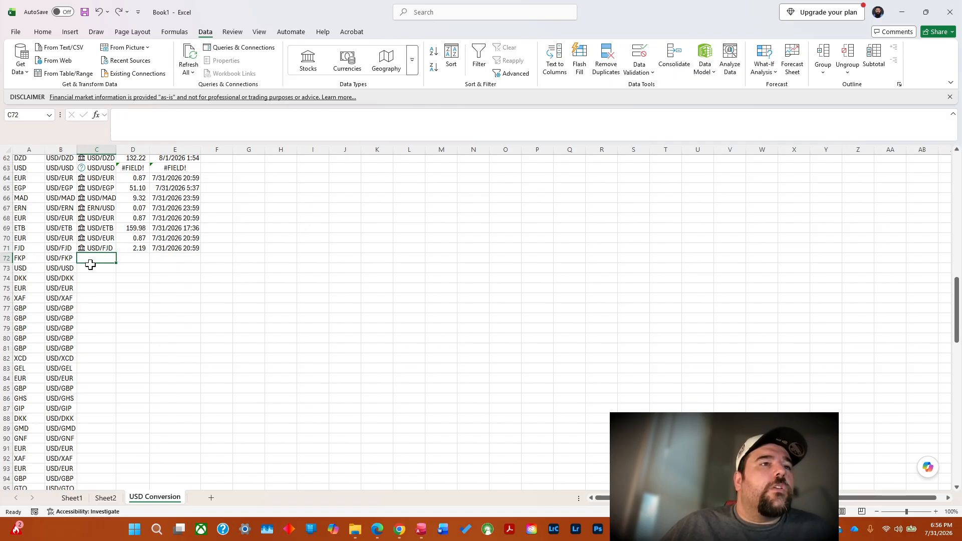
{"action": "double_click", "coordinate": [55, 258]}
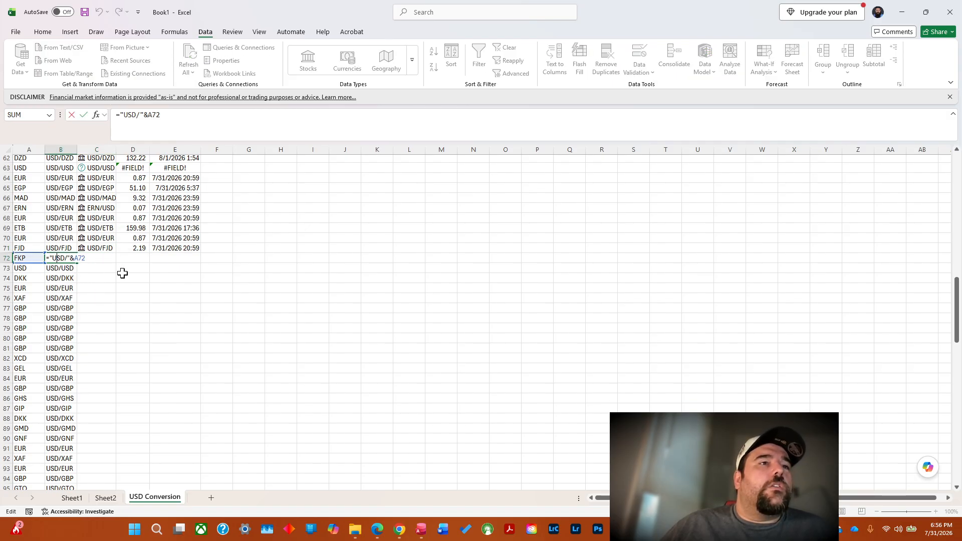
{"action": "left_click", "coordinate": [160, 299]}
{"action": "left_click", "coordinate": [95, 259]}
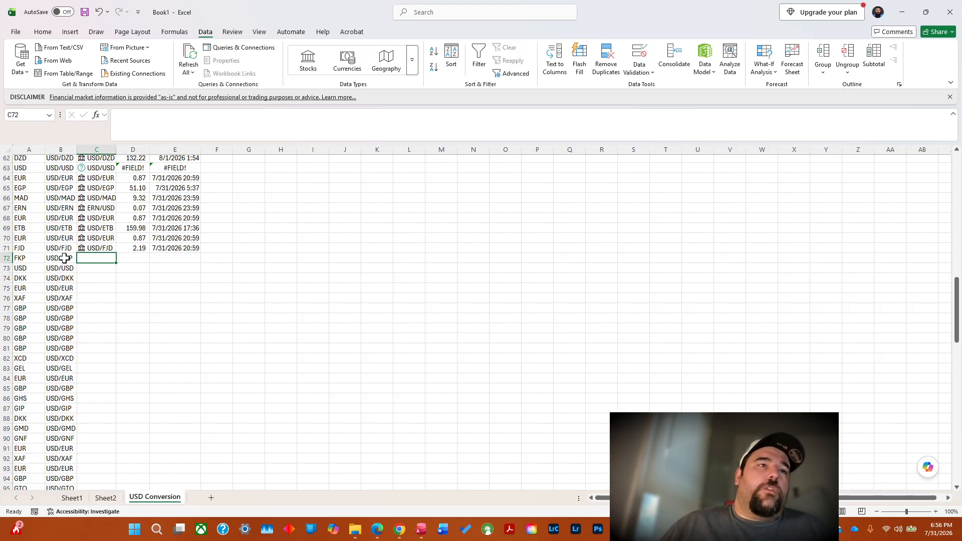
Copy the currency pairs in B72:B163 and paste them as values into column C, starting at C72.
{"action": "left_click", "coordinate": [65, 259]}
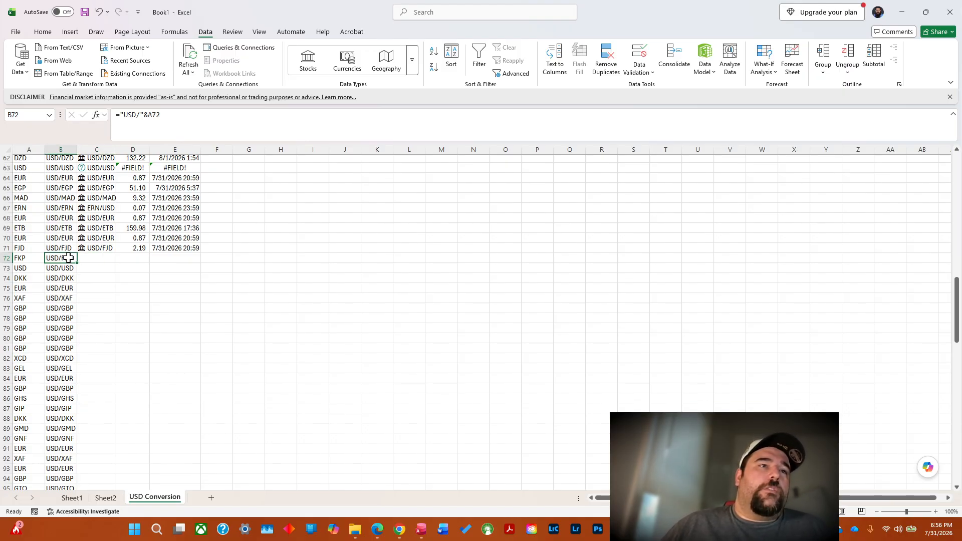
{"action": "left_click_drag", "start_coordinate": [68, 258], "coordinate": [65, 471]}
{"action": "right_click", "coordinate": [62, 433]}
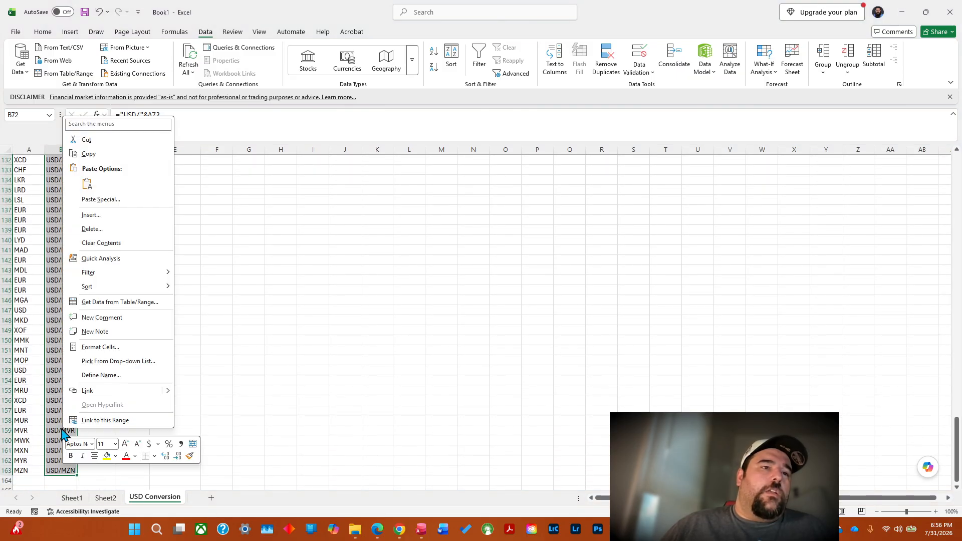
{"action": "left_click", "coordinate": [88, 154]}
{"action": "scroll", "coordinate": [93, 301], "scroll_direction": "up", "scroll_amount": 20}
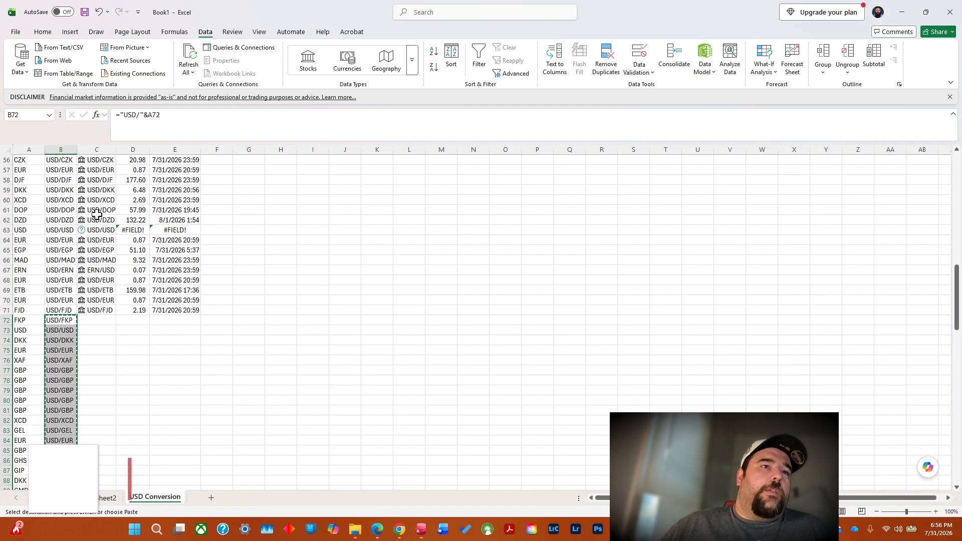
{"action": "left_click", "coordinate": [89, 323]}
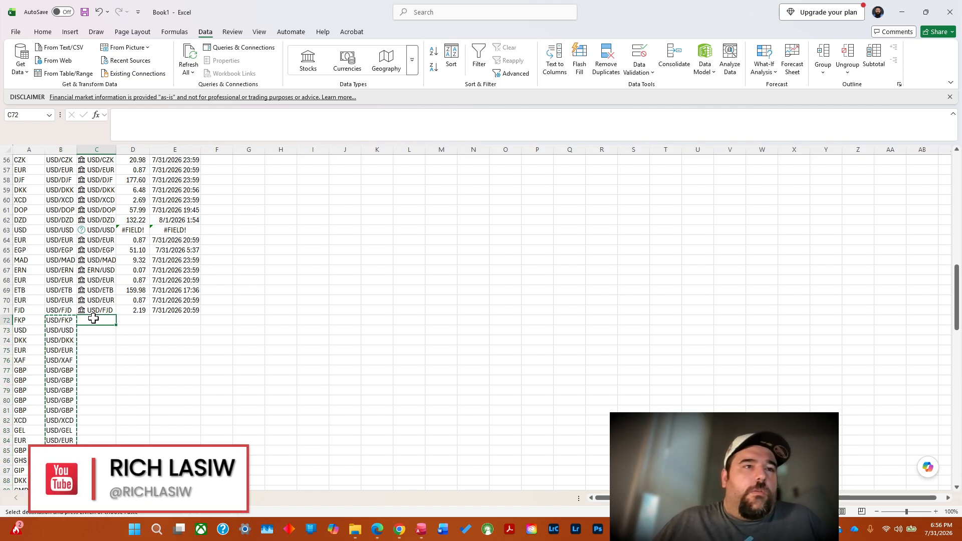
{"action": "right_click", "coordinate": [93, 319]}
{"action": "left_click", "coordinate": [135, 80]}
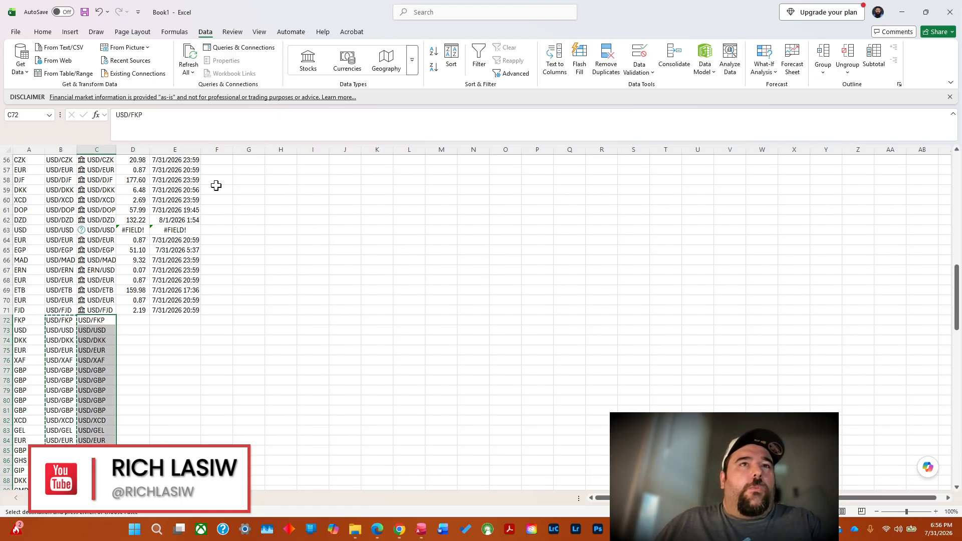
Try converting the currency pairs in C72:C163 to the Currencies data type, and undo the conversion.
{"action": "key", "text": "Escape"}
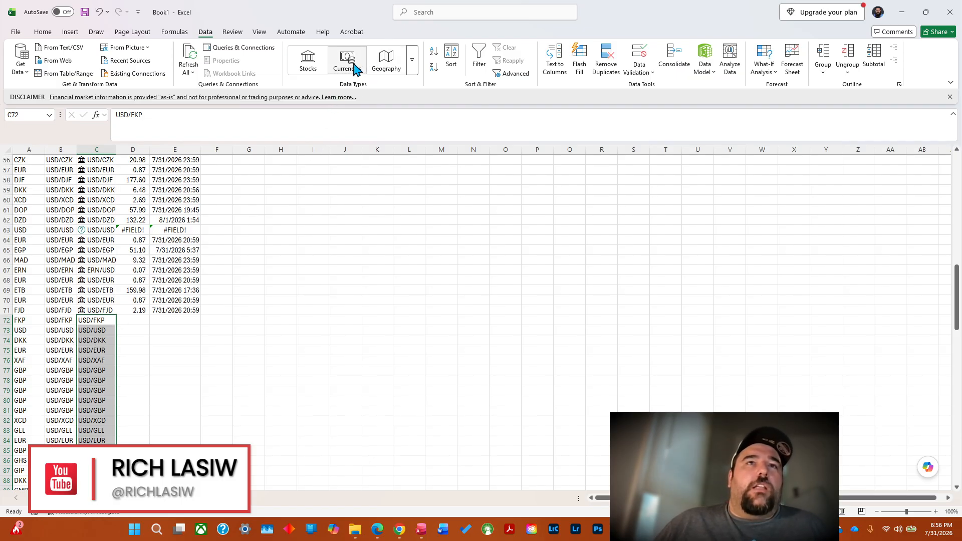
{"action": "left_click", "coordinate": [355, 69]}
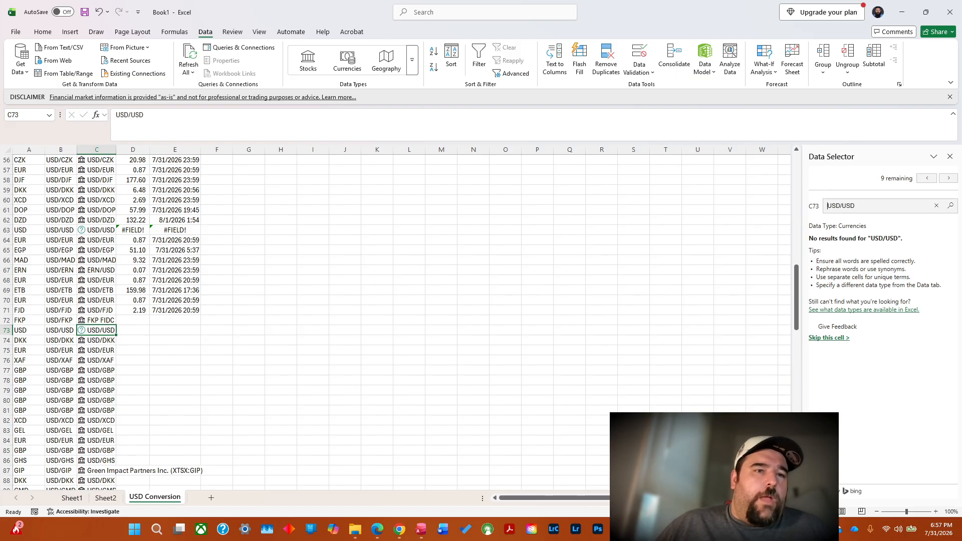
{"action": "left_click_drag", "start_coordinate": [798, 303], "coordinate": [799, 331]}
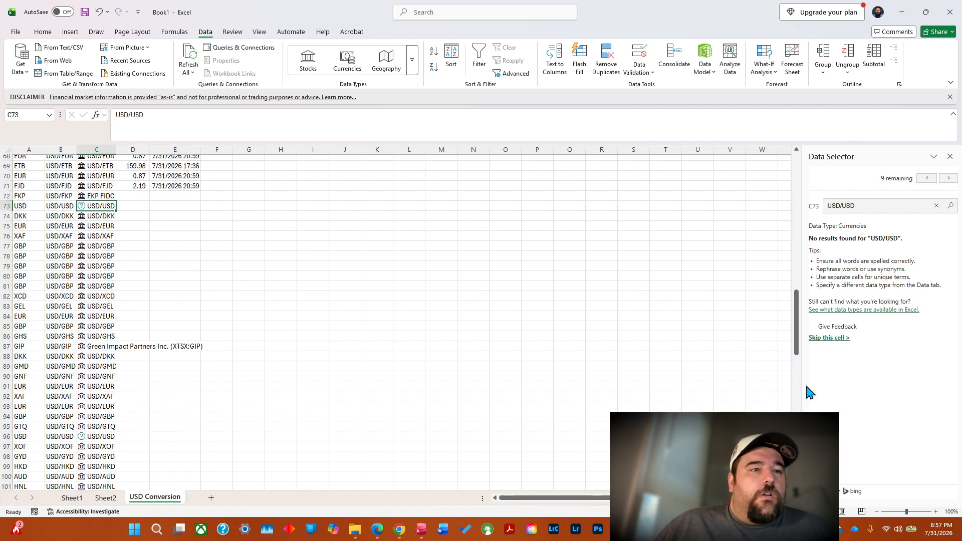
{"action": "left_click_drag", "start_coordinate": [800, 356], "coordinate": [825, 243]}
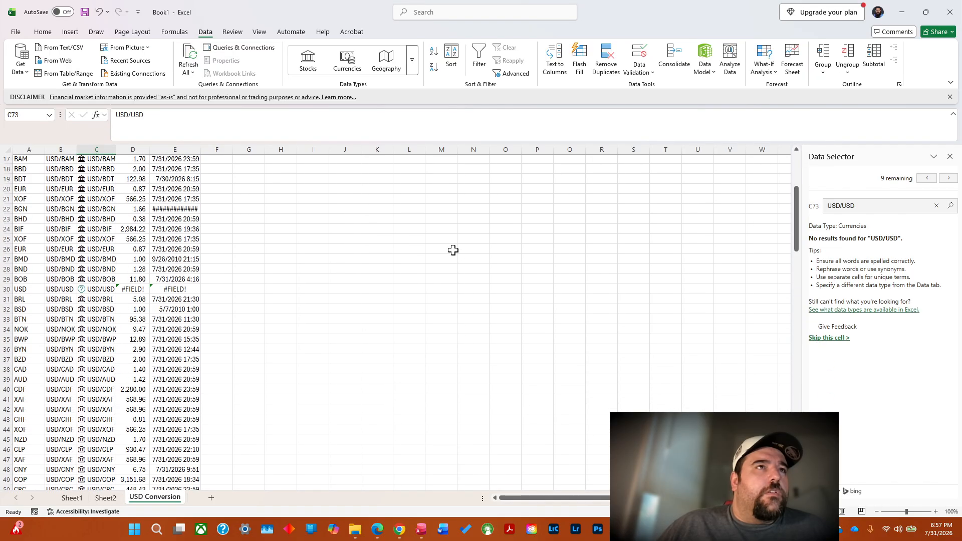
{"action": "left_click", "coordinate": [101, 16]}
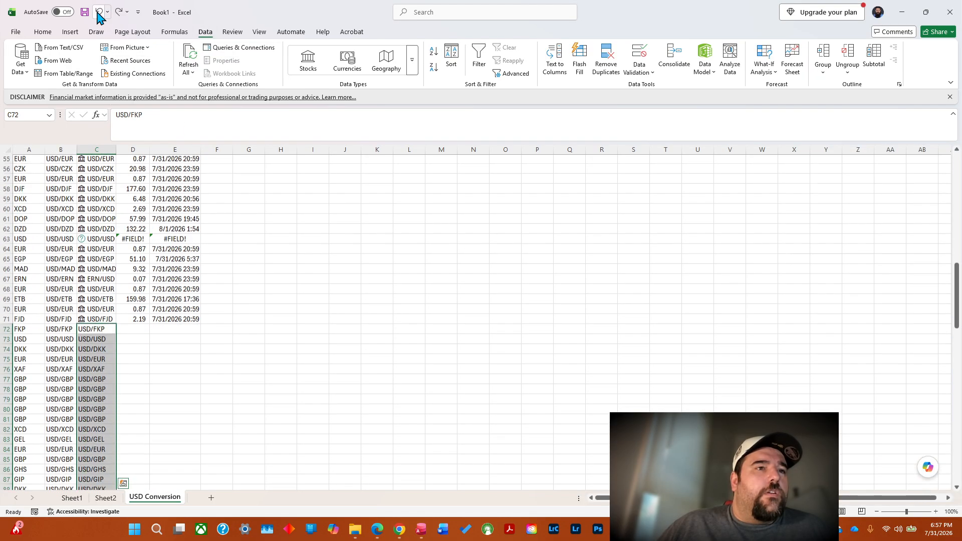
Convert the currency pairs in C72:C163 to the Currencies data type and check the GIP entry in C87.
{"action": "left_click", "coordinate": [322, 434]}
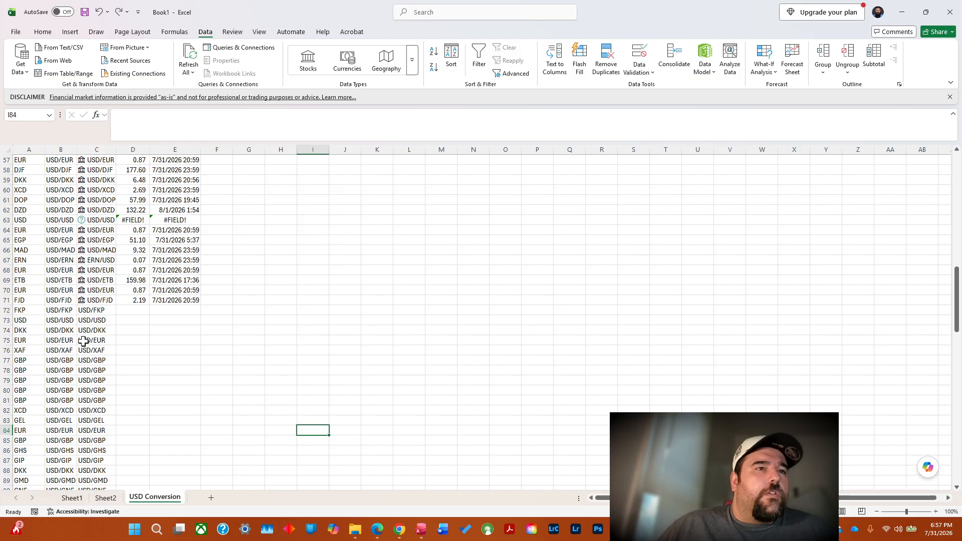
{"action": "left_click", "coordinate": [96, 311]}
{"action": "left_click_drag", "start_coordinate": [96, 311], "coordinate": [94, 538]}
{"action": "right_click", "coordinate": [95, 413]}
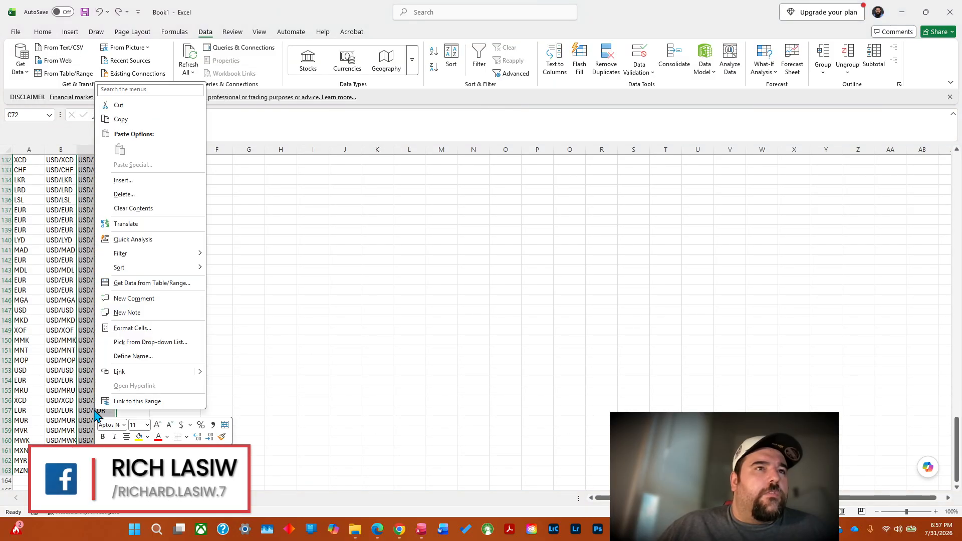
{"action": "left_click", "coordinate": [347, 59]}
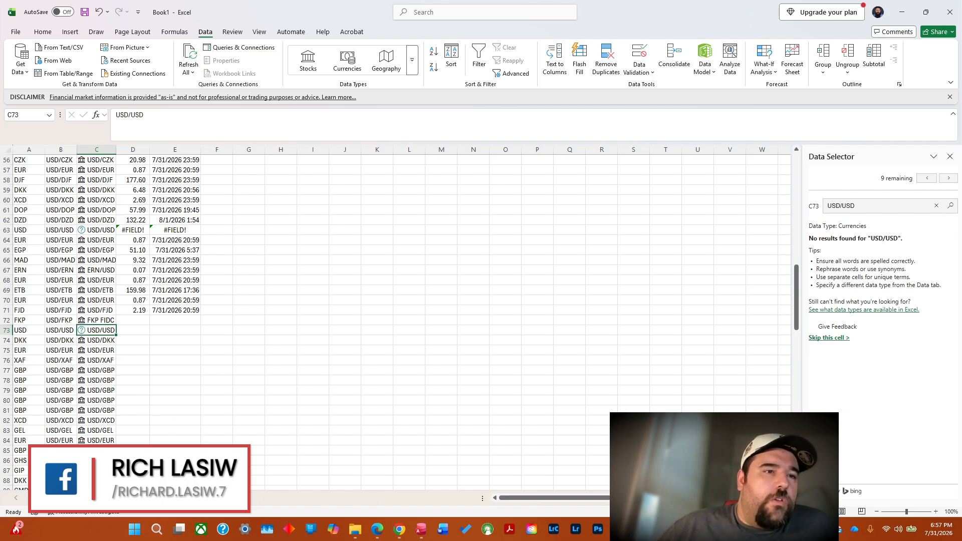
{"action": "left_click", "coordinate": [99, 471]}
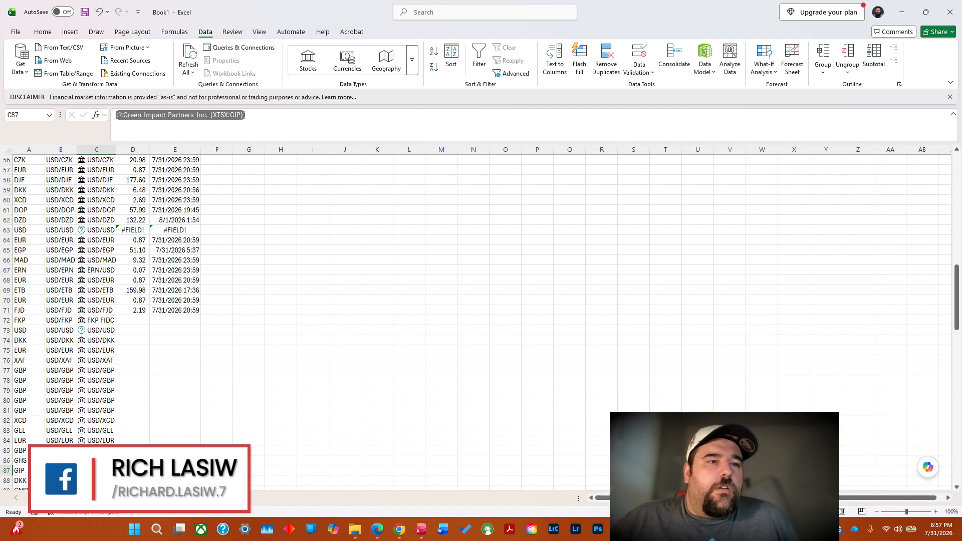
{"action": "left_click", "coordinate": [29, 472]}
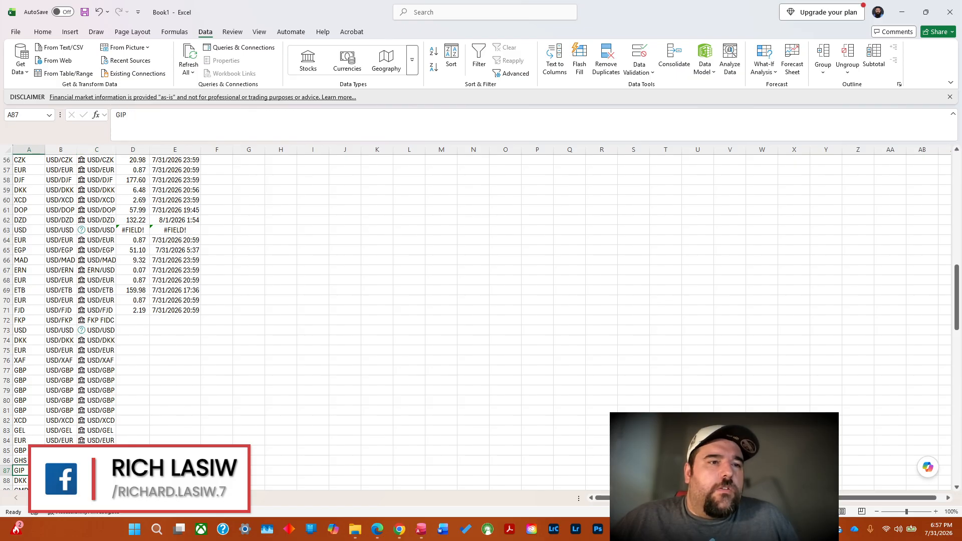
{"action": "left_click", "coordinate": [133, 471]}
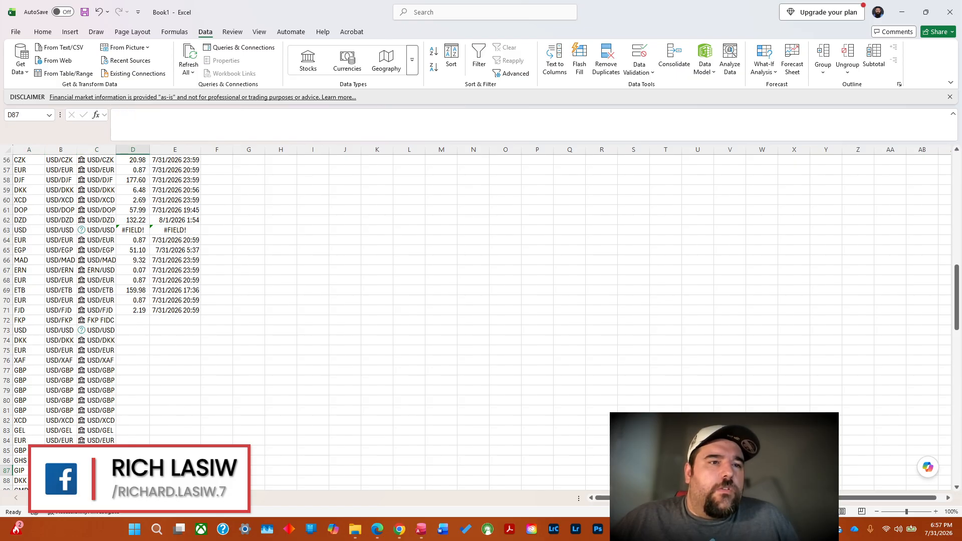
{"action": "left_click", "coordinate": [96, 471]}
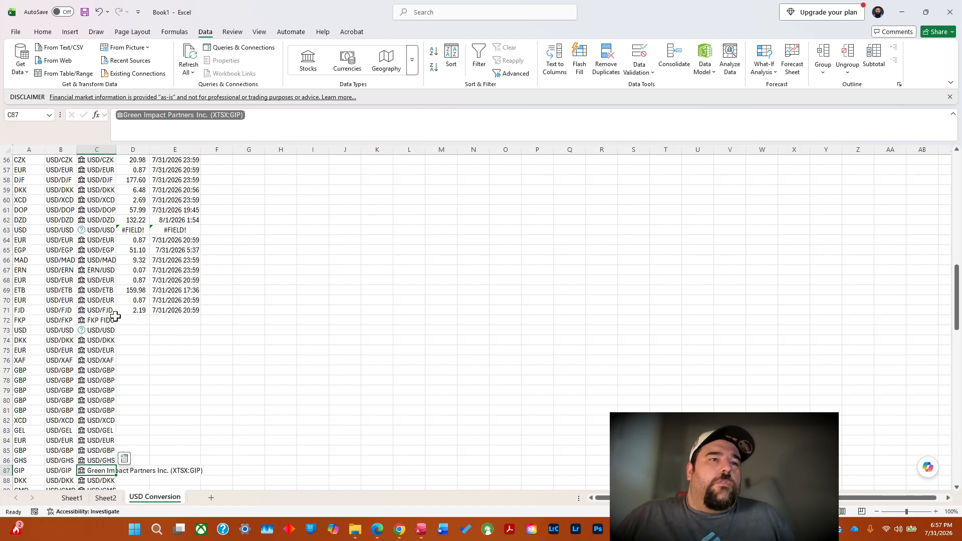
Fill the =C71.Price formula in D71 and the =C71.[Last trade time] formula in E71 down their columns through row 163.
{"action": "left_click", "coordinate": [145, 311]}
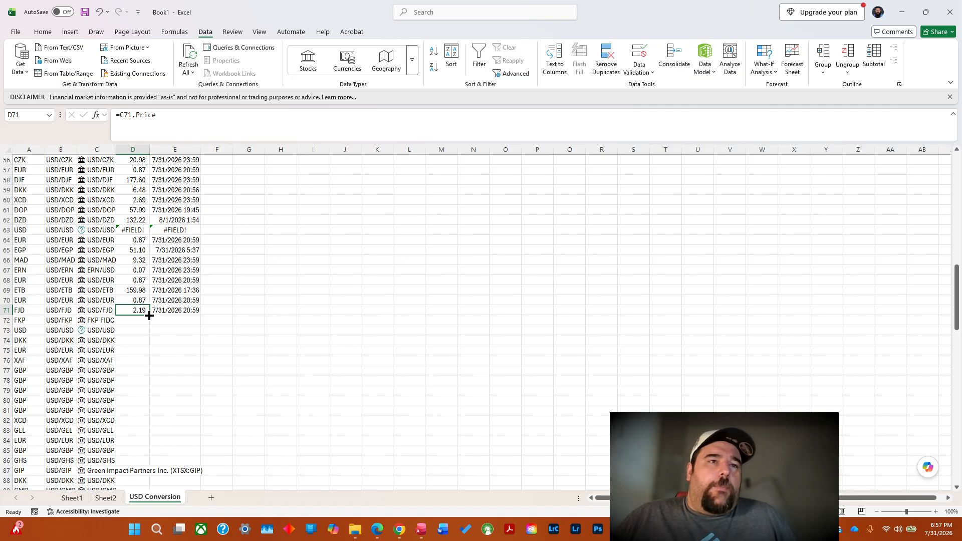
{"action": "double_click", "coordinate": [149, 315]}
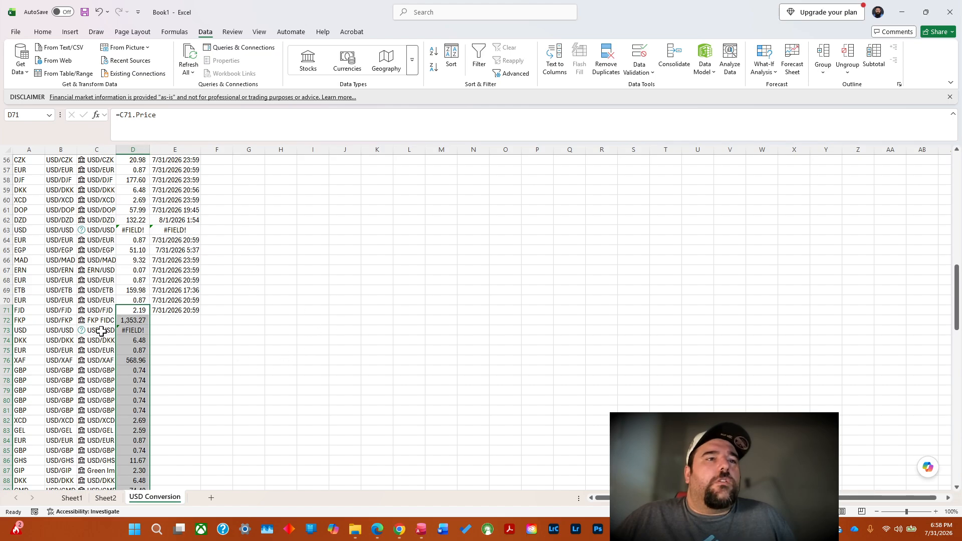
{"action": "left_click", "coordinate": [189, 311]}
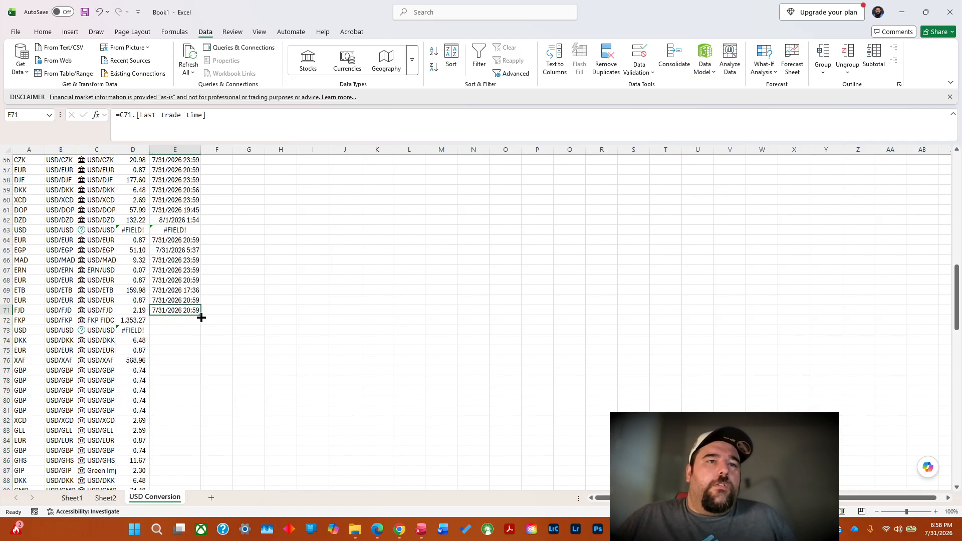
{"action": "double_click", "coordinate": [201, 317]}
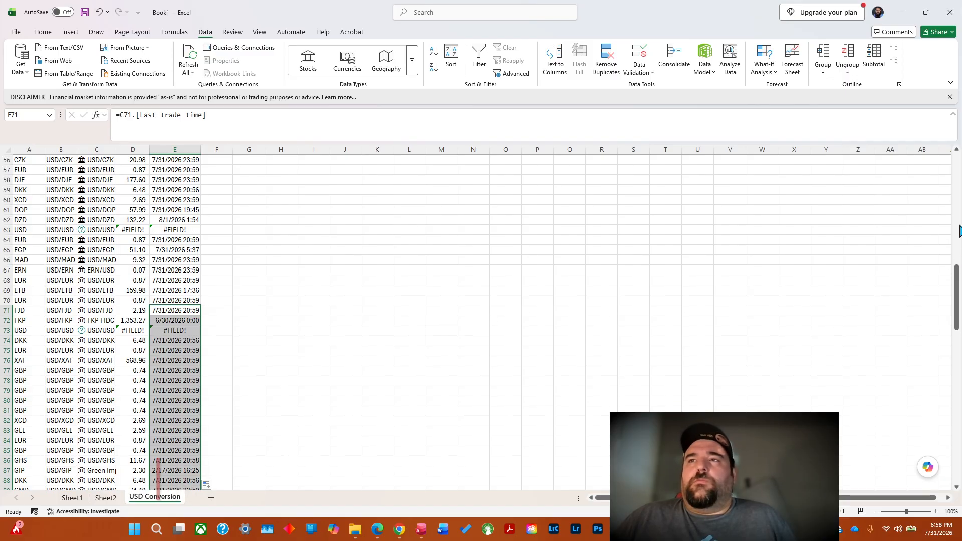
{"action": "left_click_drag", "start_coordinate": [961, 300], "coordinate": [961, 456]}
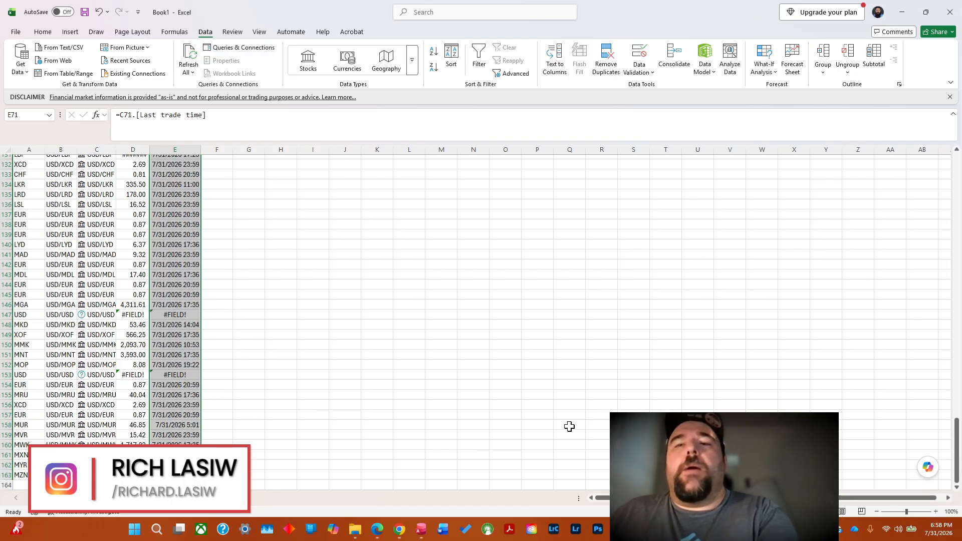
Switch to the ChatGPT conversation in Chrome and send the prompt "give me batch 3".
{"action": "mouse_move", "coordinate": [402, 536]}
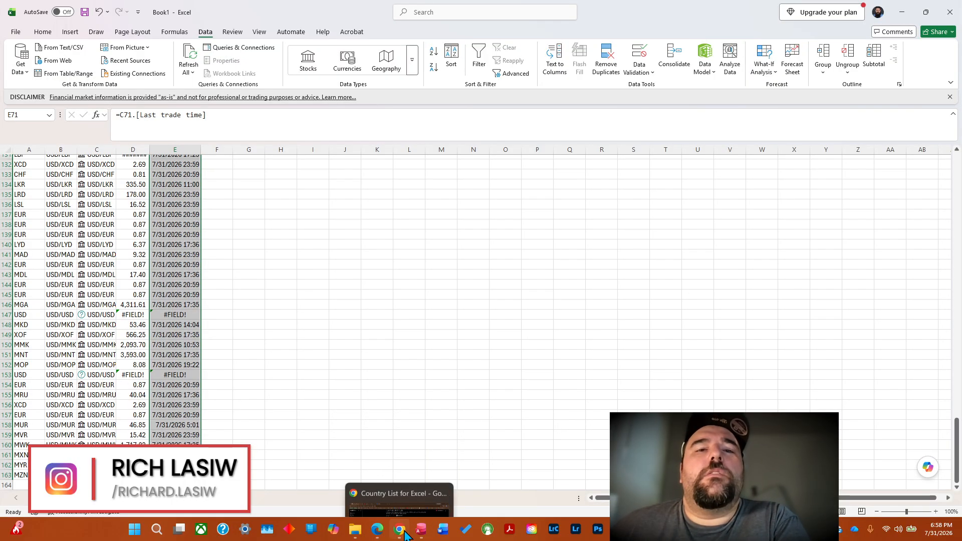
{"action": "left_click", "coordinate": [401, 492]}
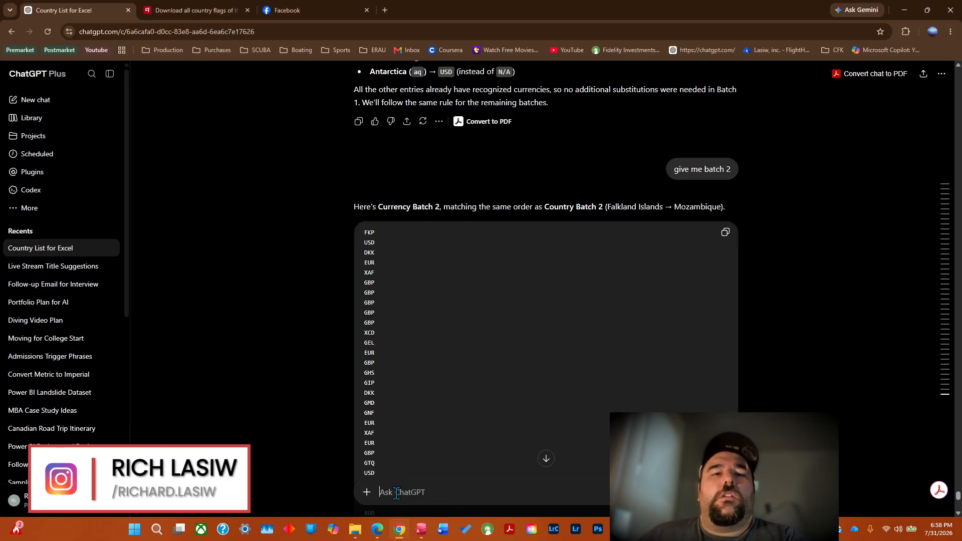
{"action": "type", "text": "give"}
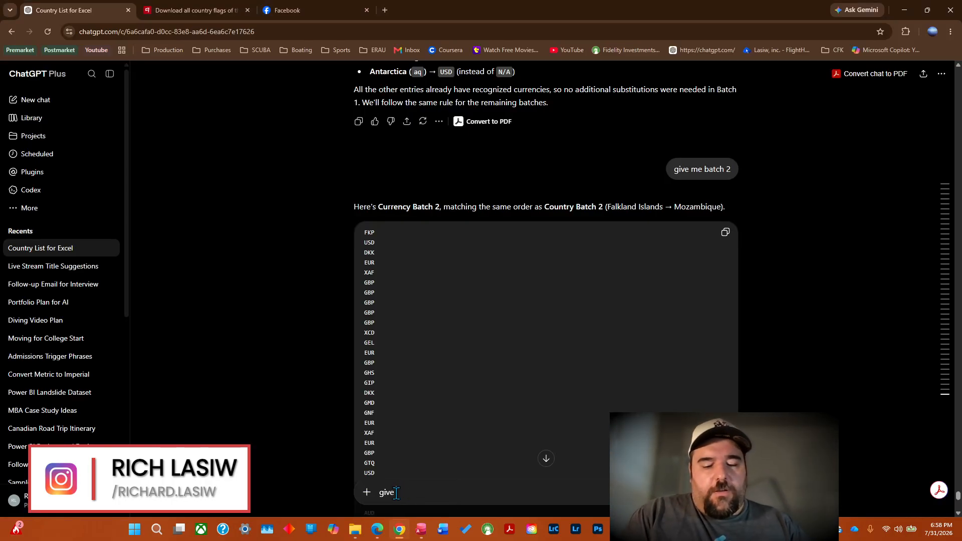
{"action": "type", "text": " me batch 3"}
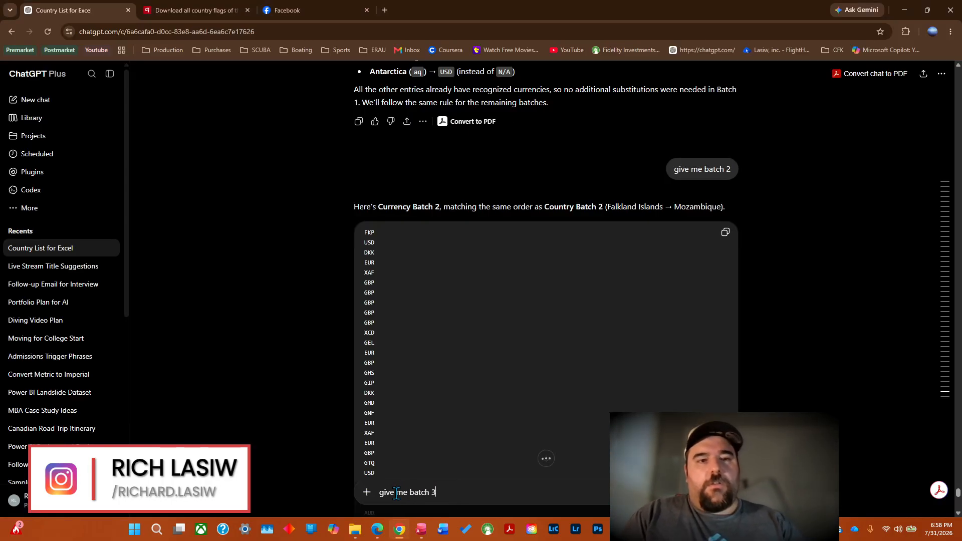
{"action": "key", "text": "Return"}
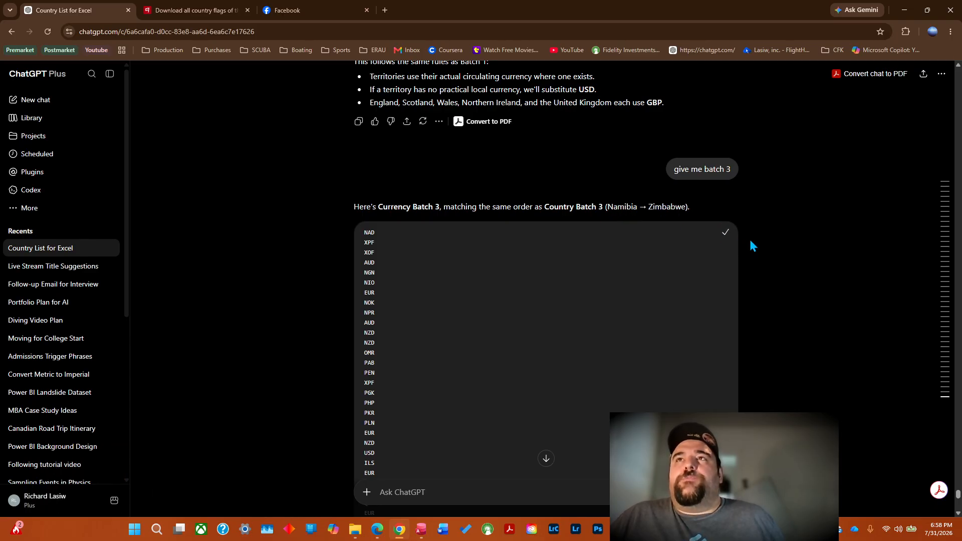
Copy ChatGPT's Currency Batch 3 list and paste it into Book1's USD Conversion sheet, starting at A164.
{"action": "left_click", "coordinate": [905, 10]}
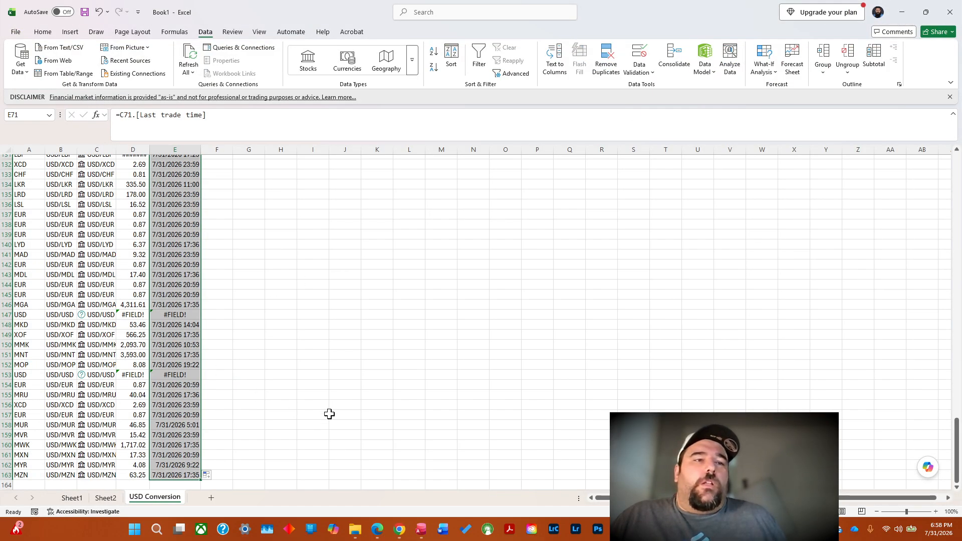
{"action": "right_click", "coordinate": [25, 482]}
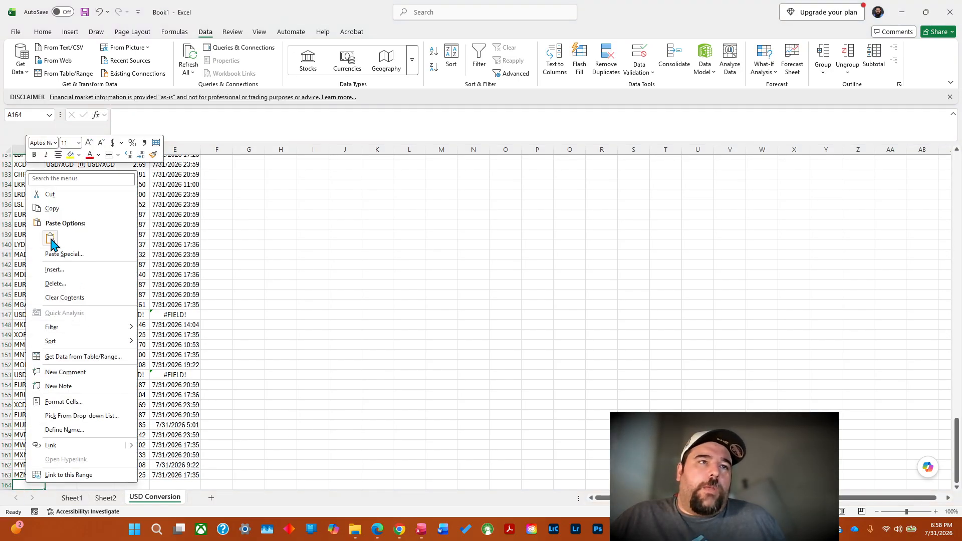
{"action": "left_click", "coordinate": [51, 239]}
Fill the ="USD/"&A163 formula in B163 down column B alongside the newly pasted Batch 3 currency codes.
{"action": "left_click_drag", "start_coordinate": [957, 338], "coordinate": [959, 385]}
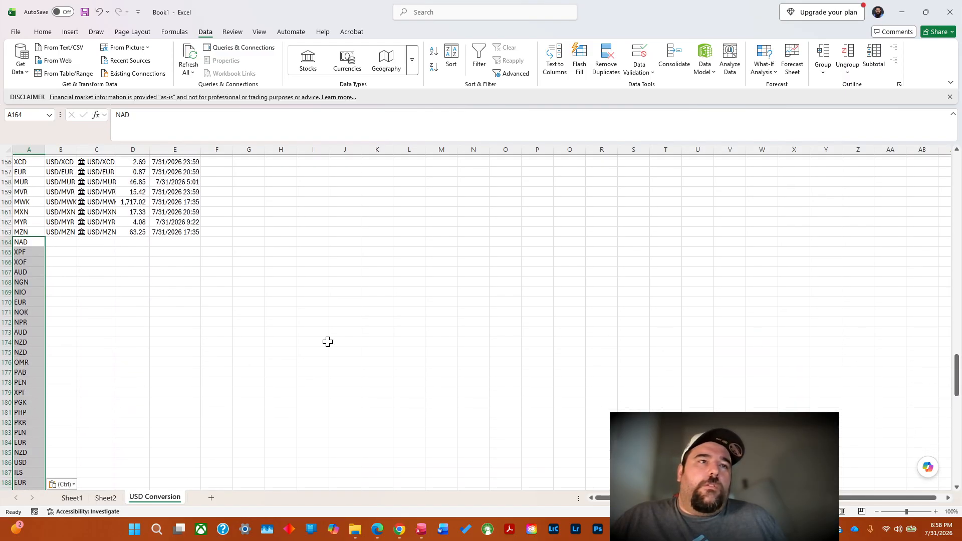
{"action": "left_click", "coordinate": [60, 234]}
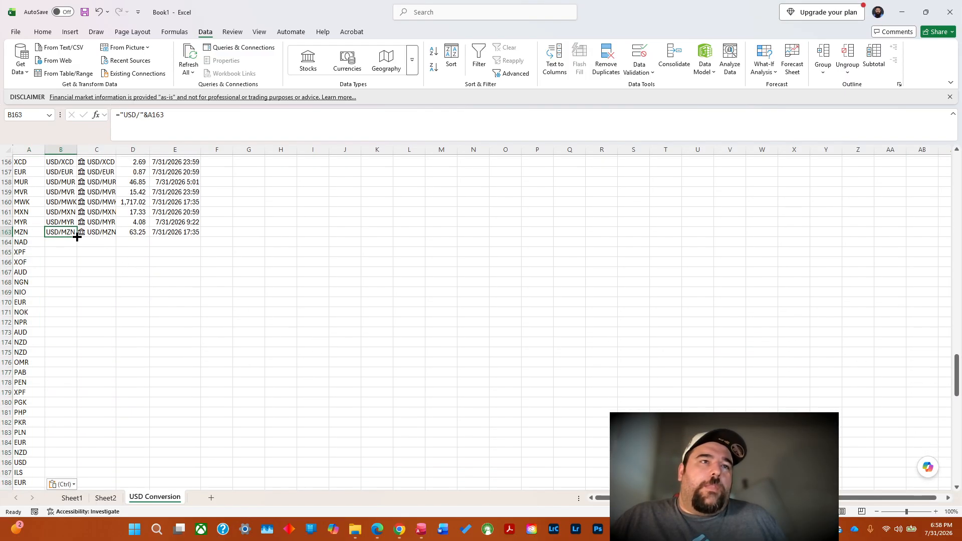
{"action": "double_click", "coordinate": [77, 237]}
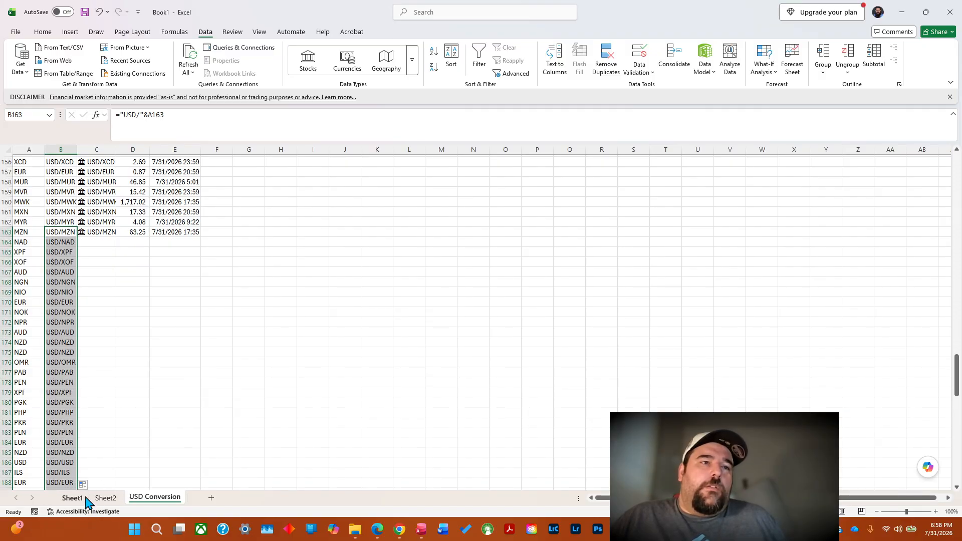
Try to copy the currency pairs in B164:B254 and paste them into column C, starting at C164.
{"action": "left_click", "coordinate": [95, 242]}
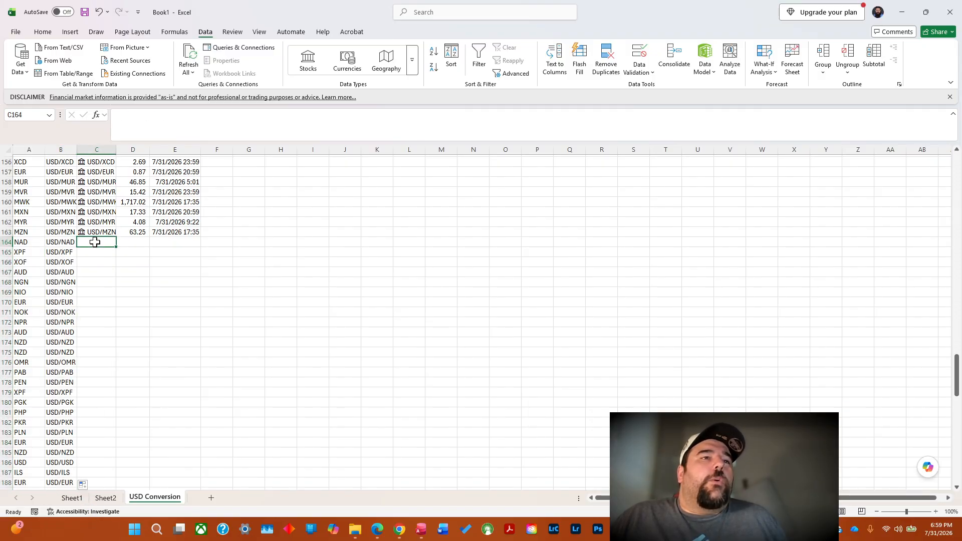
{"action": "left_click", "coordinate": [66, 243]}
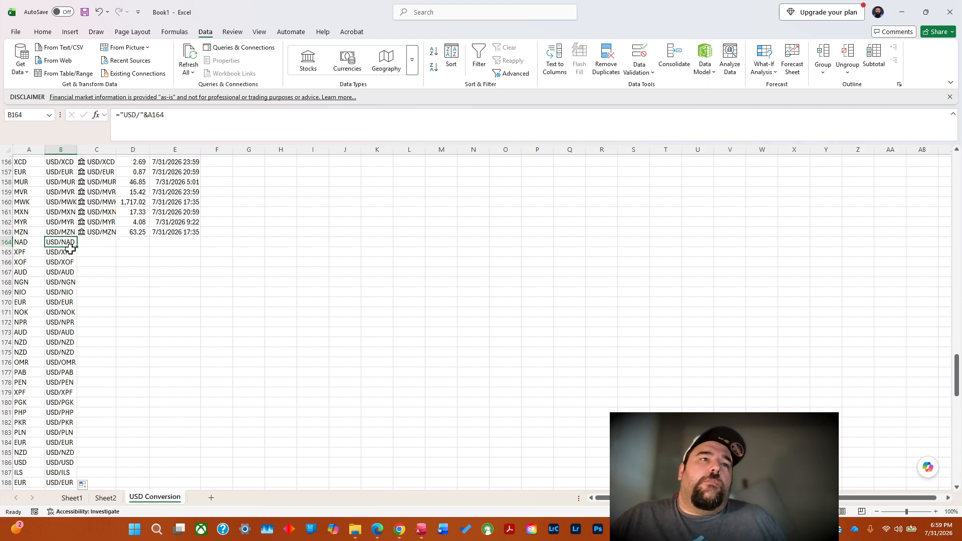
{"action": "left_click_drag", "start_coordinate": [70, 249], "coordinate": [61, 470]}
{"action": "right_click", "coordinate": [62, 452]}
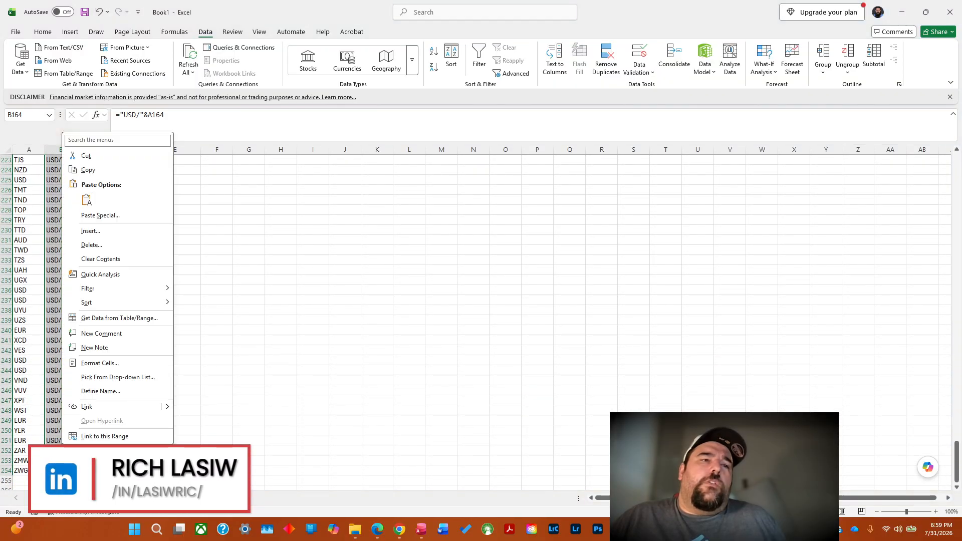
{"action": "left_click", "coordinate": [95, 169]}
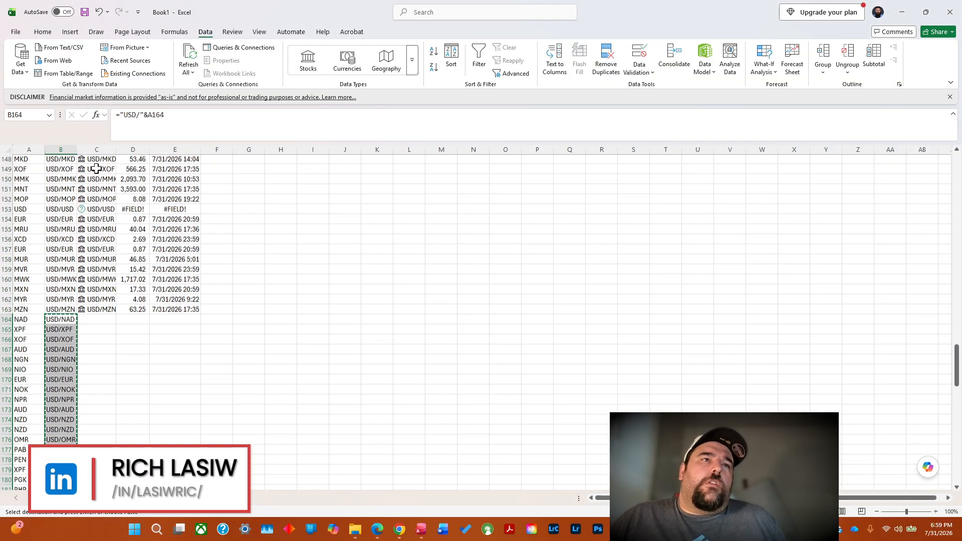
{"action": "double_click", "coordinate": [94, 319]}
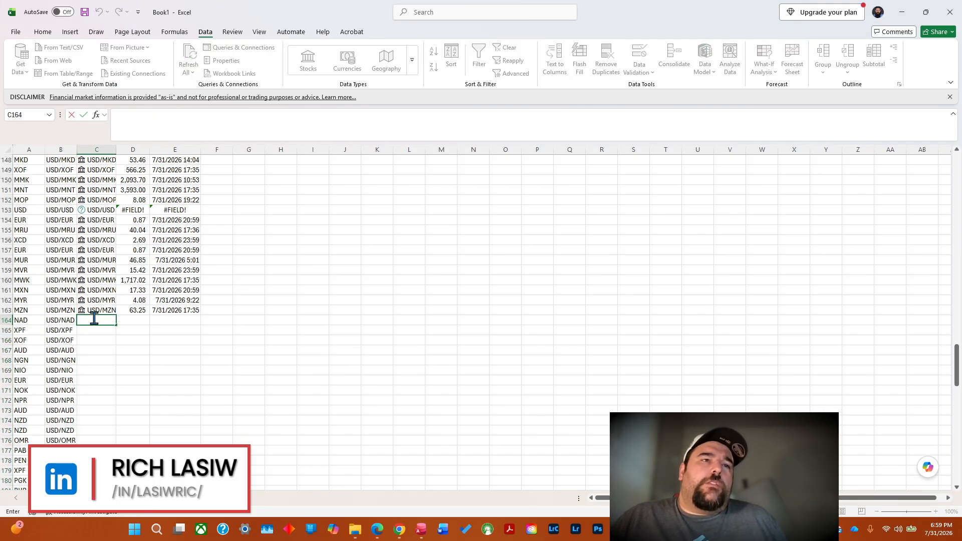
{"action": "right_click", "coordinate": [94, 319]}
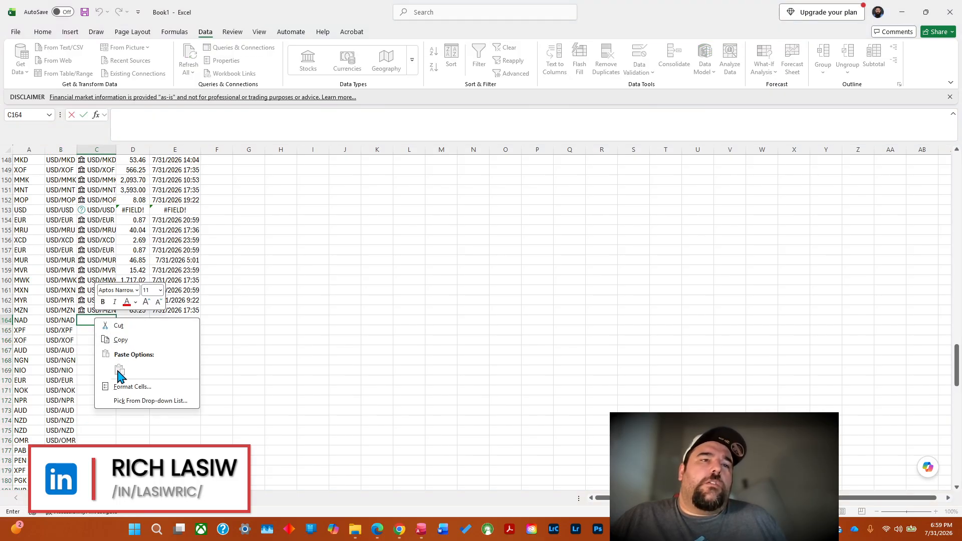
{"action": "left_click", "coordinate": [88, 321]}
Copy the currency pairs in B164:B254 and paste them as values into column C, starting at C164.
{"action": "left_click", "coordinate": [63, 322]}
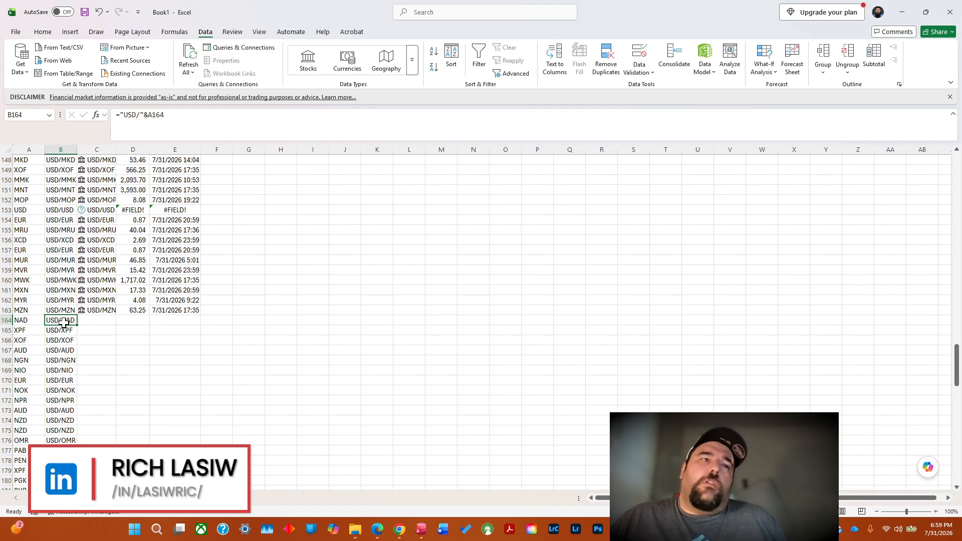
{"action": "left_click_drag", "start_coordinate": [70, 350], "coordinate": [72, 529]}
{"action": "right_click", "coordinate": [72, 394]}
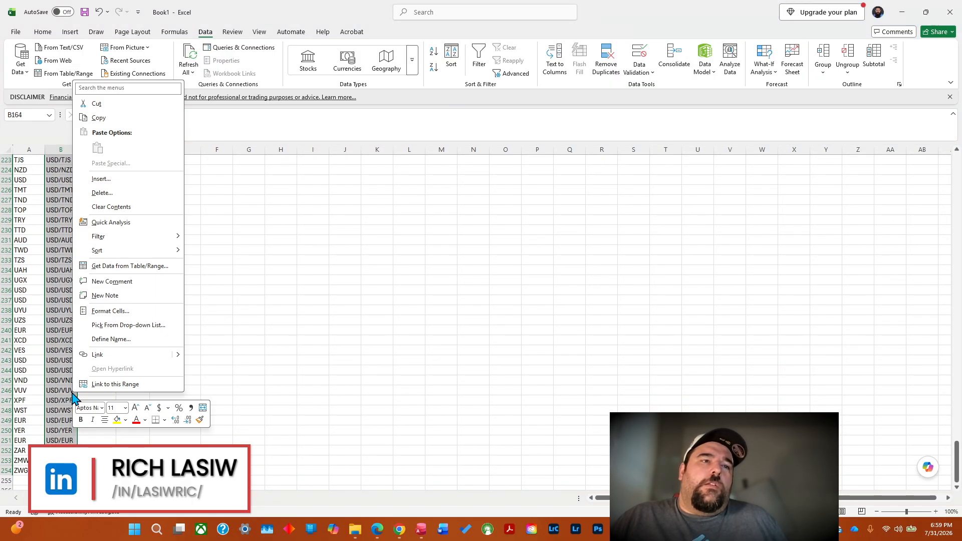
{"action": "left_click", "coordinate": [99, 118]}
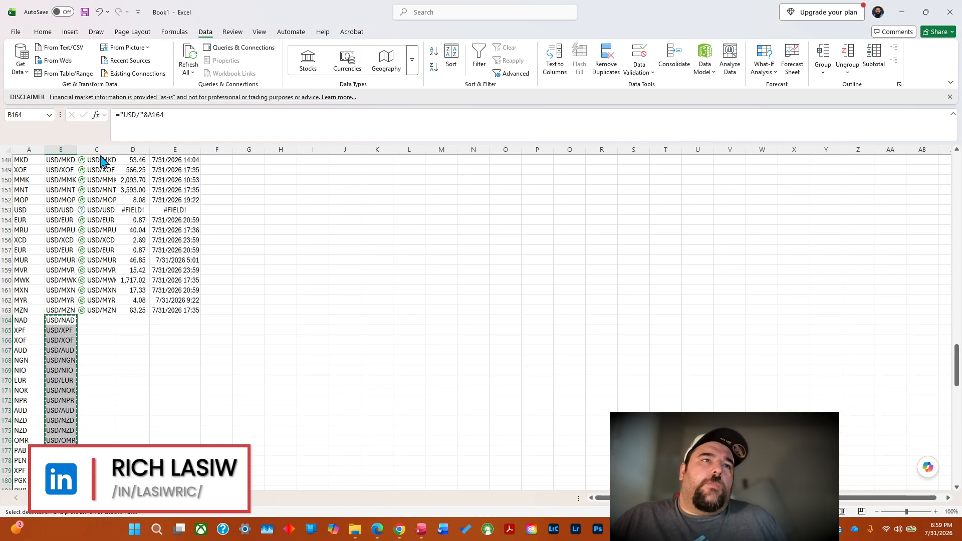
{"action": "left_click", "coordinate": [91, 319]}
{"action": "right_click", "coordinate": [94, 324]}
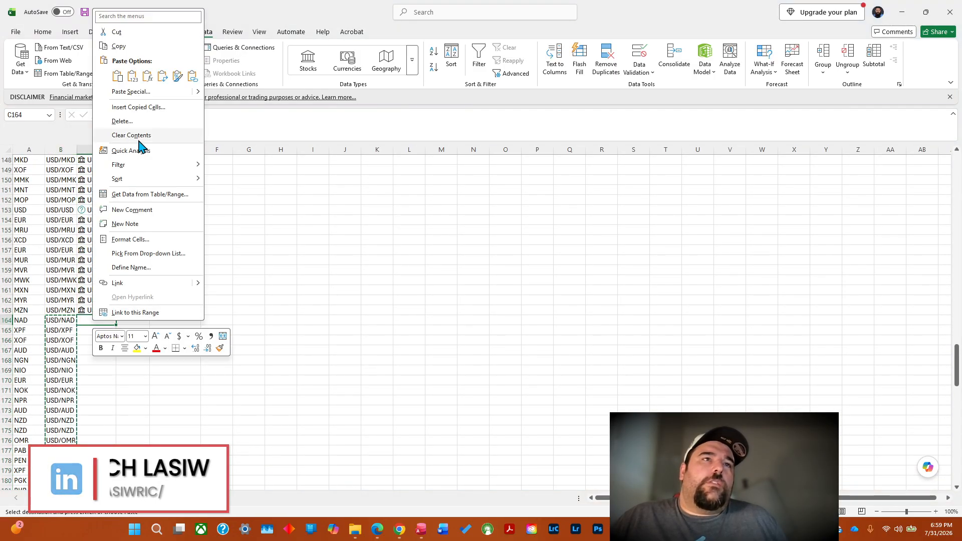
{"action": "left_click", "coordinate": [133, 76]}
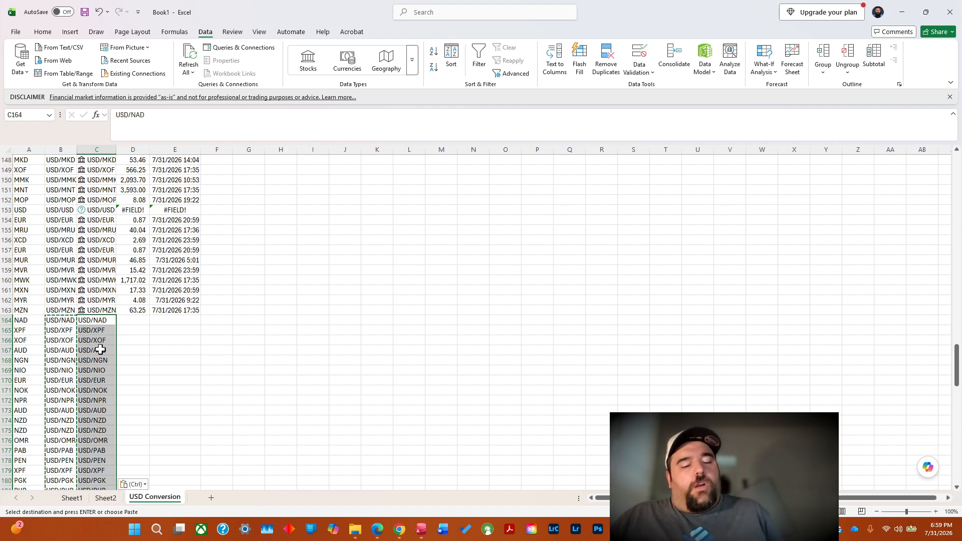
{"action": "key", "text": "Escape"}
{"action": "key", "text": "Escape"}
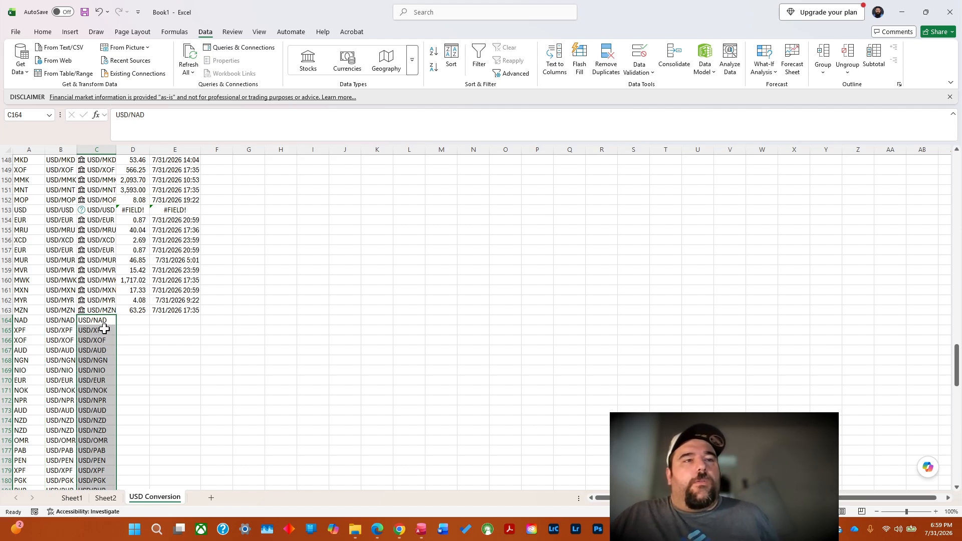
{"action": "left_click", "coordinate": [249, 390]}
Convert the pasted currency pairs in C164:C254 to the Currencies data type.
{"action": "left_click", "coordinate": [98, 319]}
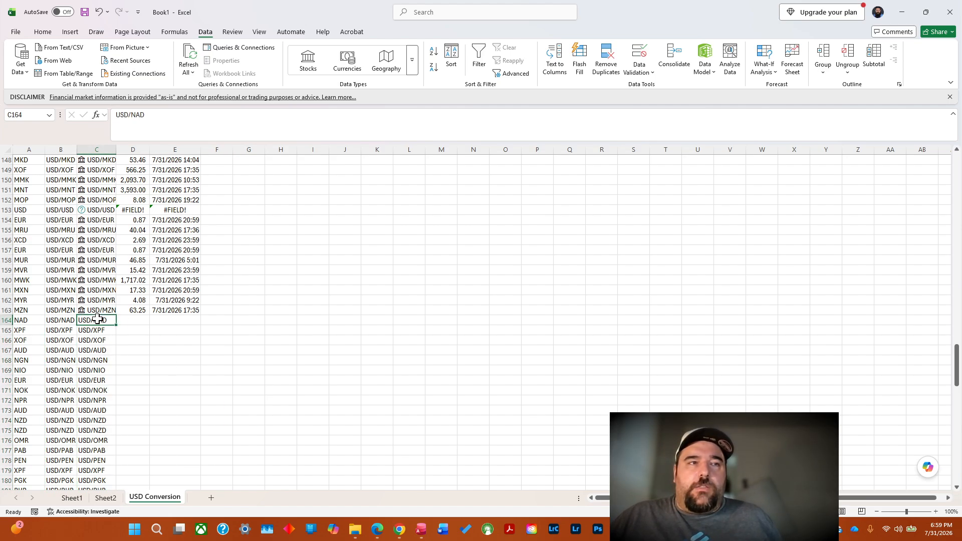
{"action": "left_click_drag", "start_coordinate": [101, 319], "coordinate": [101, 469]}
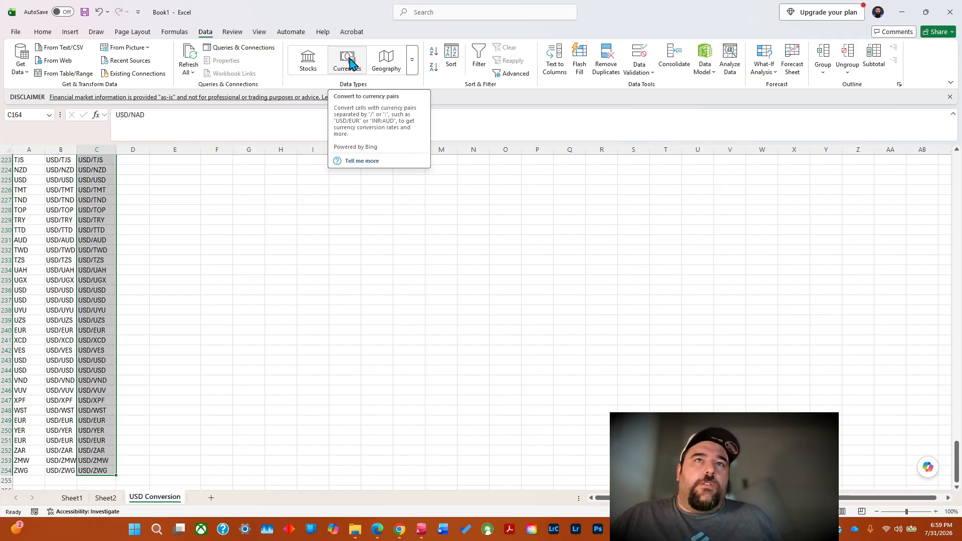
{"action": "left_click", "coordinate": [349, 62]}
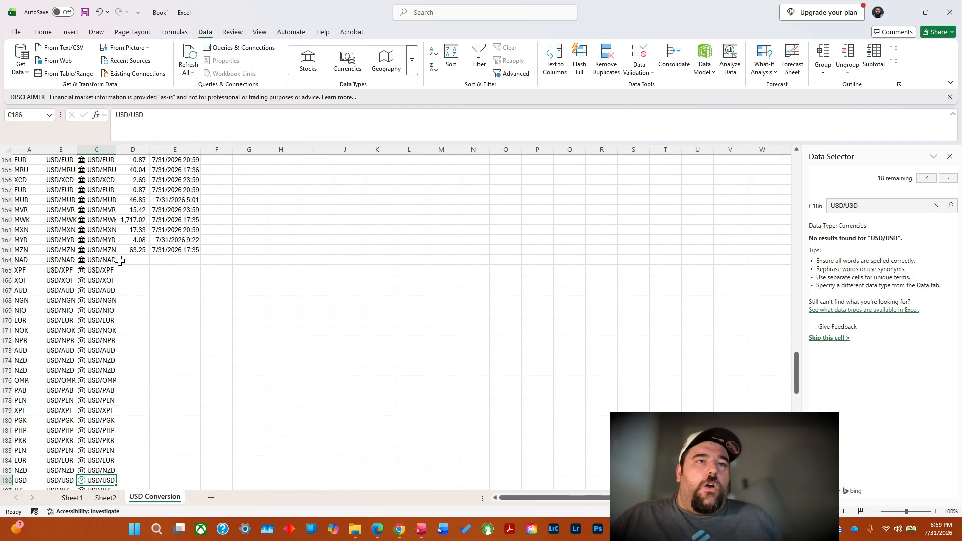
Fill the =C163.Price formula in D163 and the =C163.[Last trade time] formula in E163 down through the Batch 3 rows.
{"action": "left_click", "coordinate": [137, 250]}
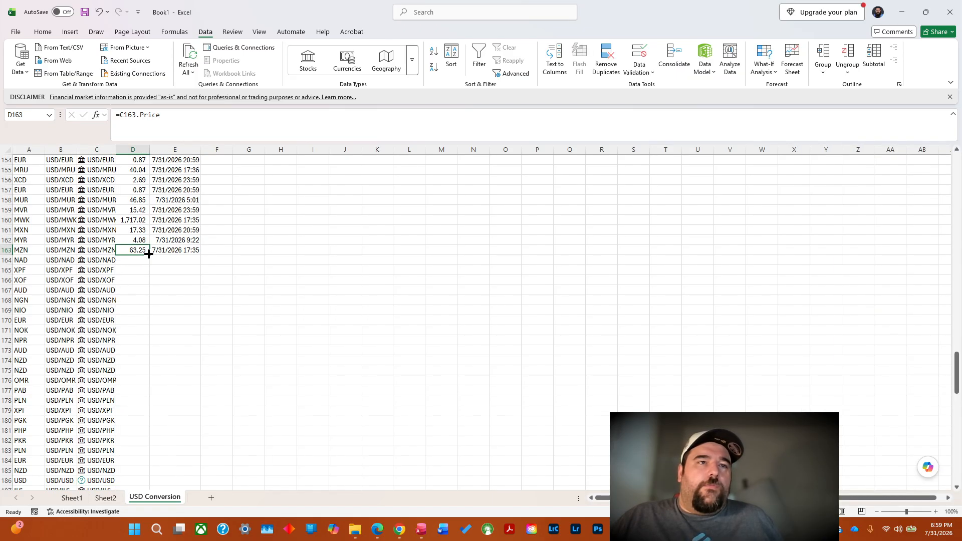
{"action": "double_click", "coordinate": [149, 255]}
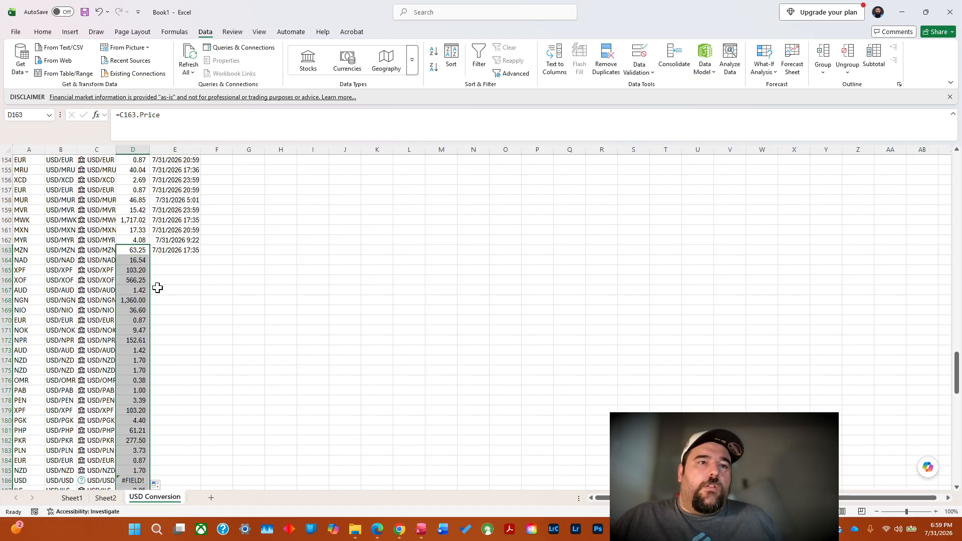
{"action": "left_click", "coordinate": [176, 251]}
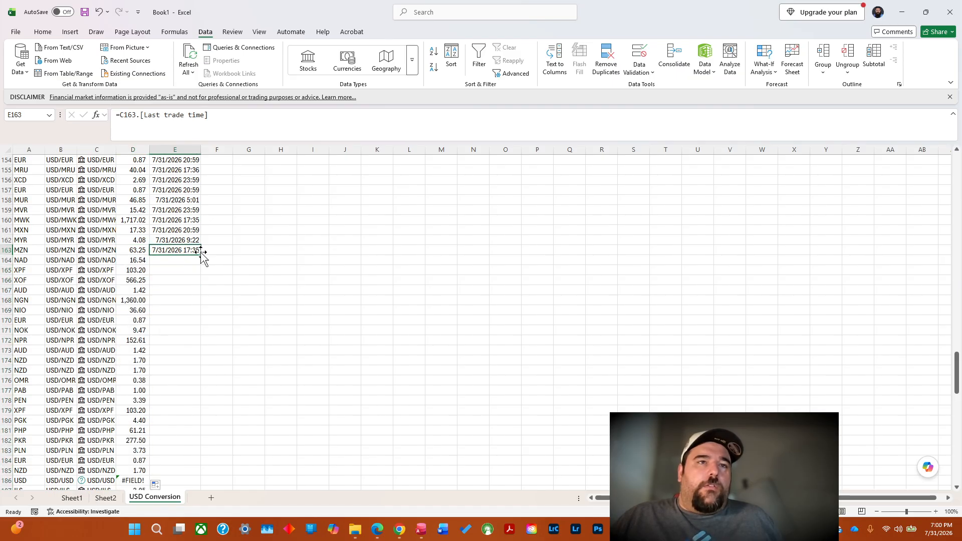
{"action": "double_click", "coordinate": [201, 255]}
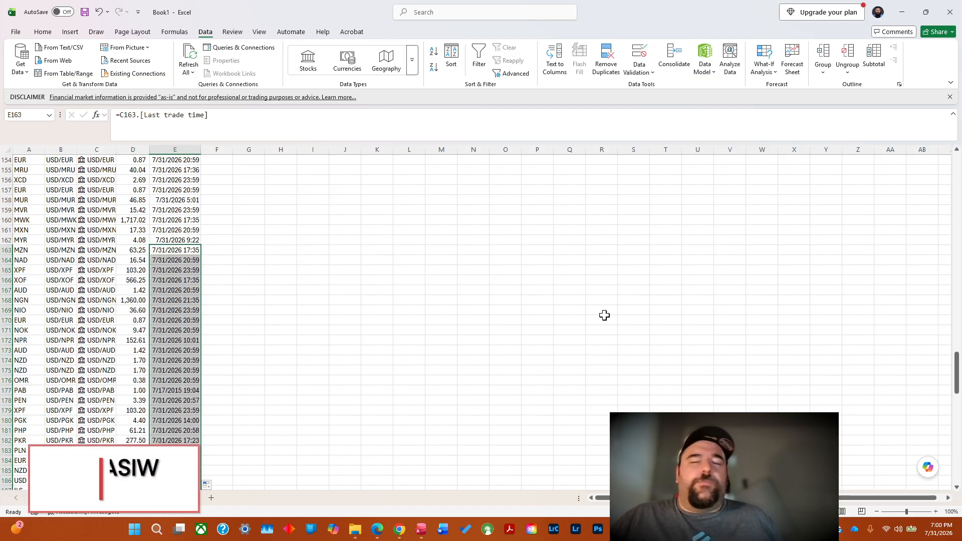
Widen column C to fit the full data type names and examine C120's available fields and data type card.
{"action": "left_click_drag", "start_coordinate": [958, 399], "coordinate": [960, 331]}
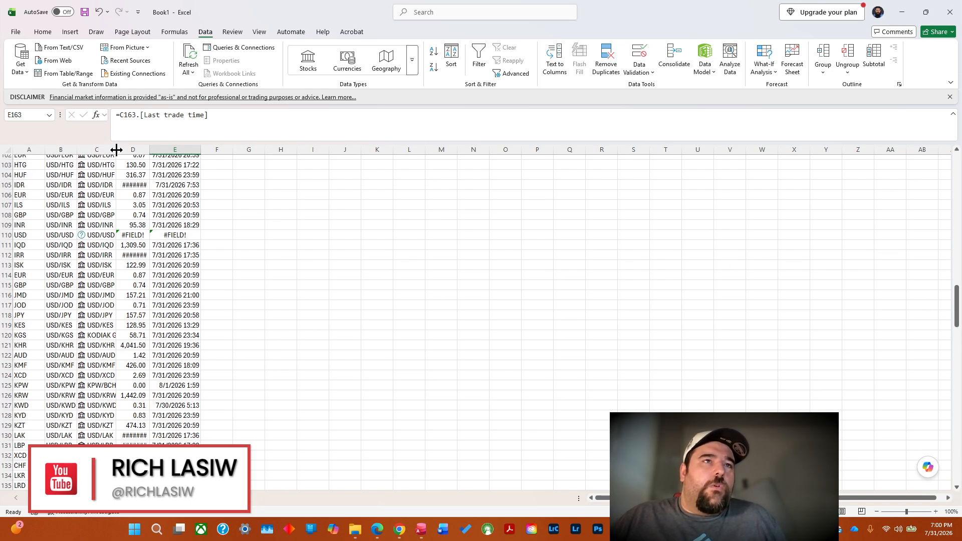
{"action": "left_click_drag", "start_coordinate": [116, 150], "coordinate": [255, 149]}
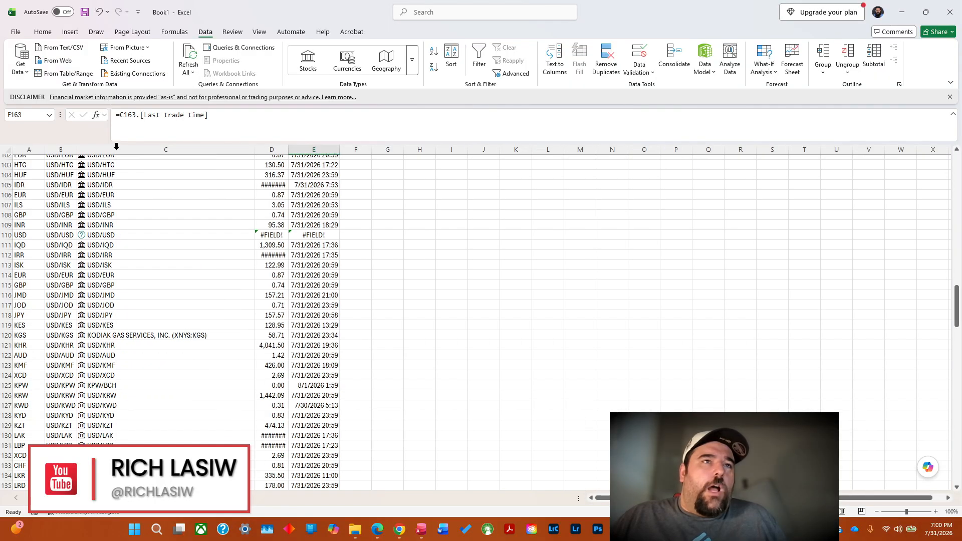
{"action": "left_click", "coordinate": [136, 334]}
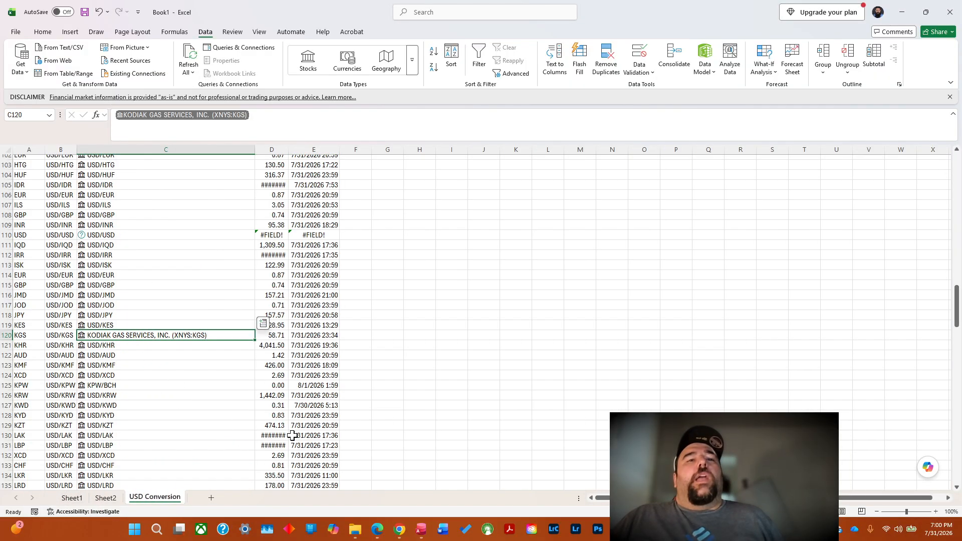
{"action": "left_click", "coordinate": [263, 324]}
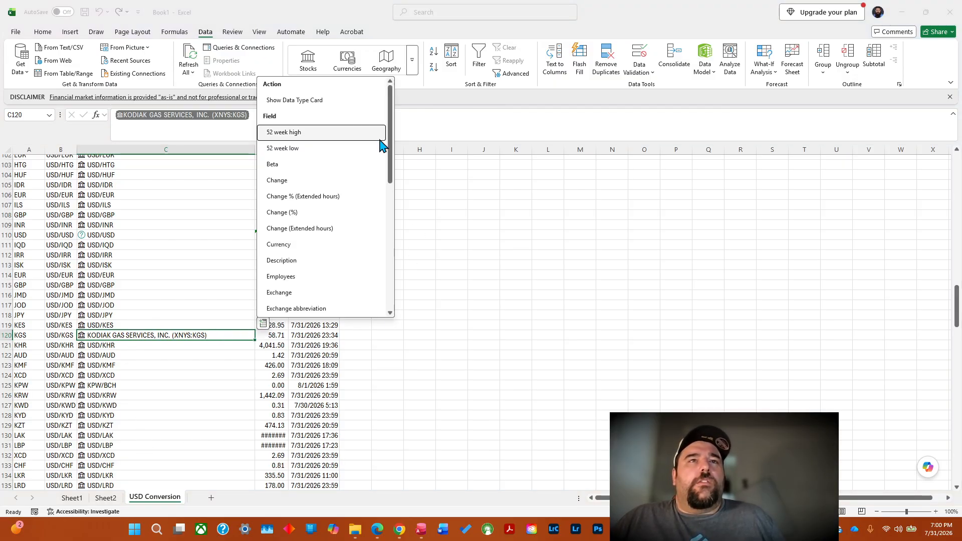
{"action": "left_click_drag", "start_coordinate": [391, 143], "coordinate": [395, 290]}
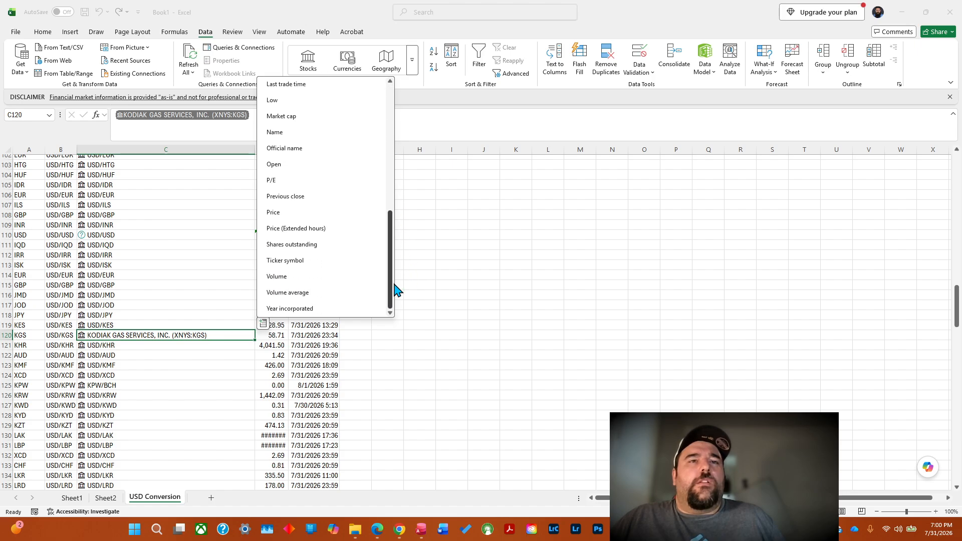
{"action": "left_click", "coordinate": [82, 336]}
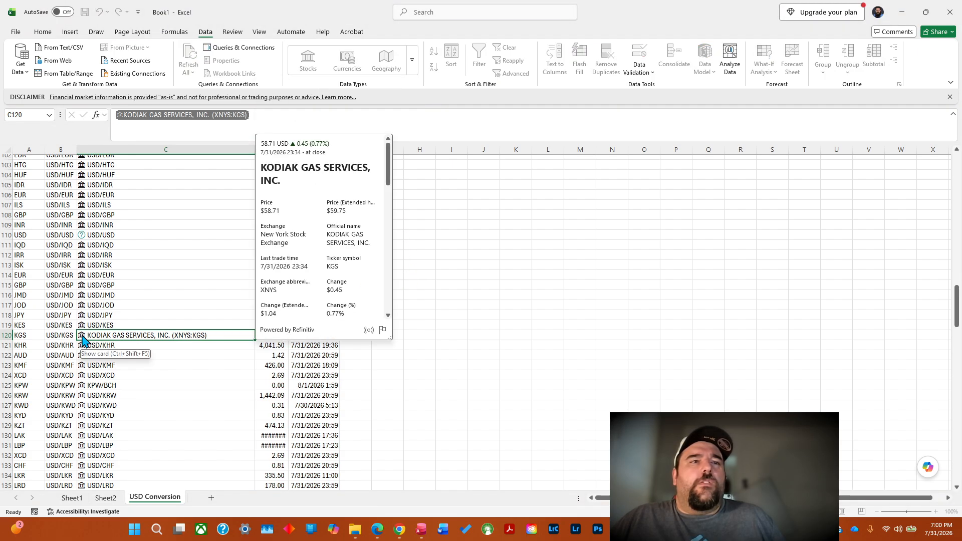
{"action": "left_click", "coordinate": [82, 337]}
{"action": "left_click", "coordinate": [82, 337]}
Try to change the data type match in C120 by searching the Data Selector for USD/KGS.
{"action": "right_click", "coordinate": [111, 337]}
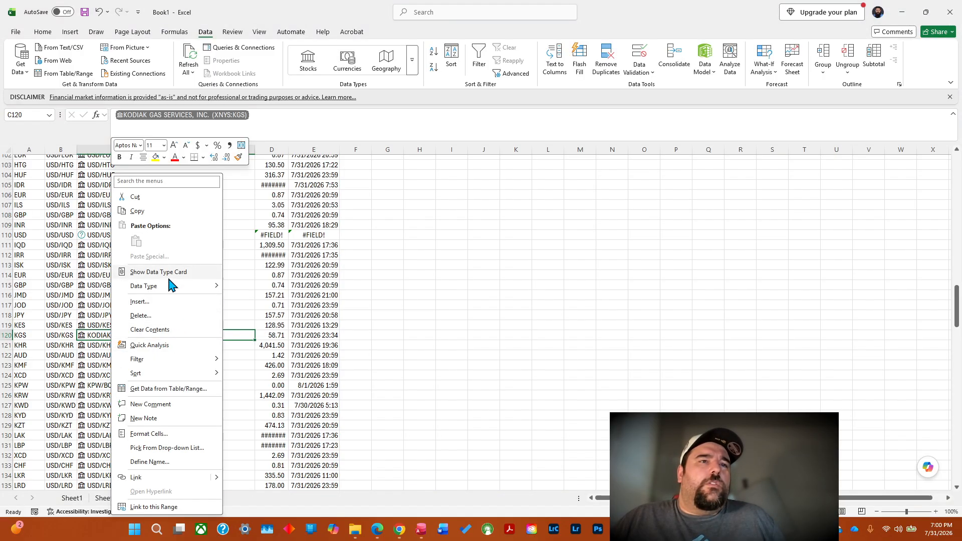
{"action": "mouse_move", "coordinate": [172, 291]}
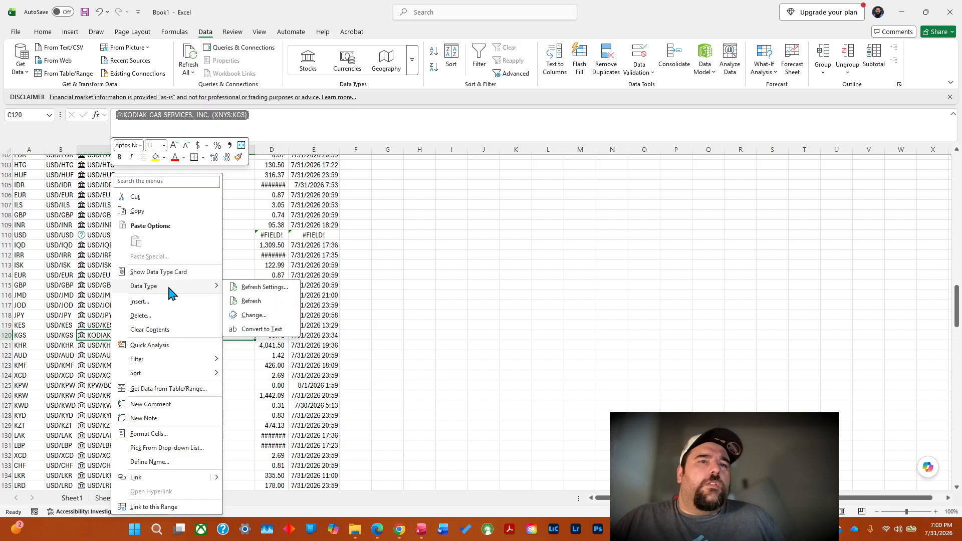
{"action": "left_click", "coordinate": [259, 316]}
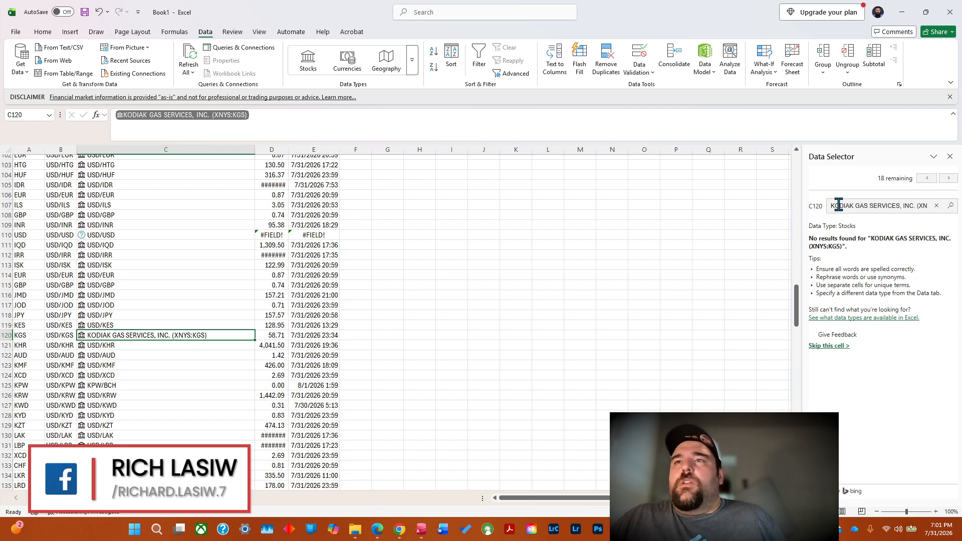
{"action": "left_click_drag", "start_coordinate": [831, 205], "coordinate": [961, 216]}
{"action": "key", "text": "BackSpace"}
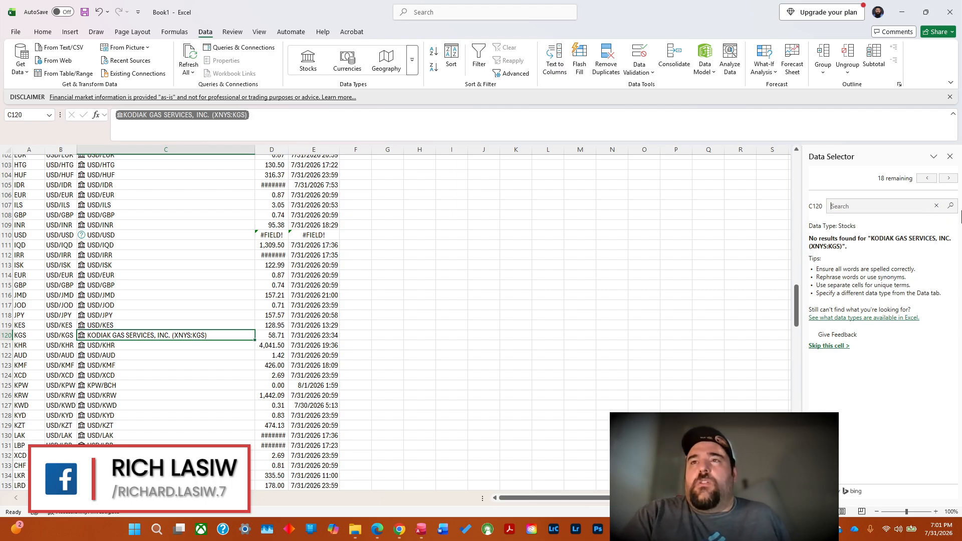
{"action": "type", "text": "USD/KGS"}
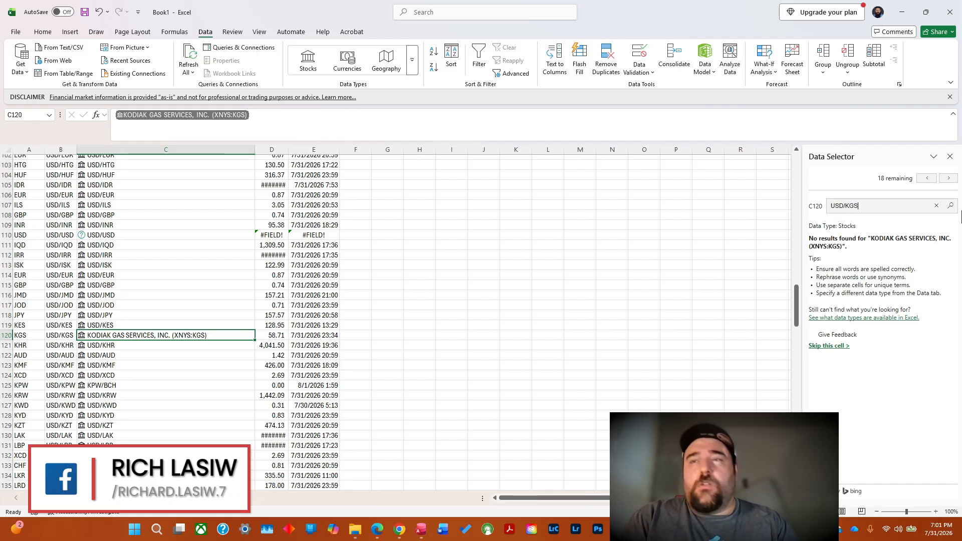
{"action": "key", "text": "Return"}
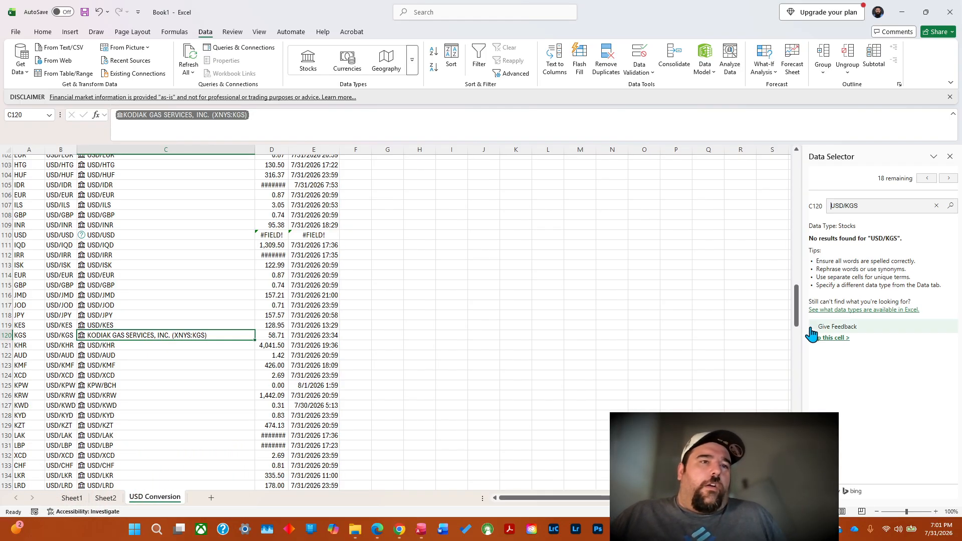
Autofit column D to the width of its conversion rates.
{"action": "left_click_drag", "start_coordinate": [797, 303], "coordinate": [797, 341]}
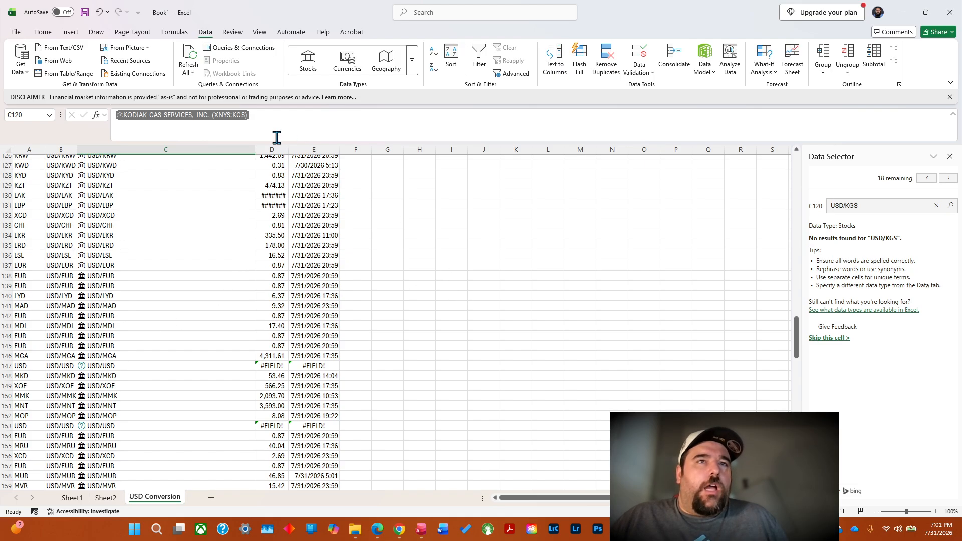
{"action": "double_click", "coordinate": [291, 153]}
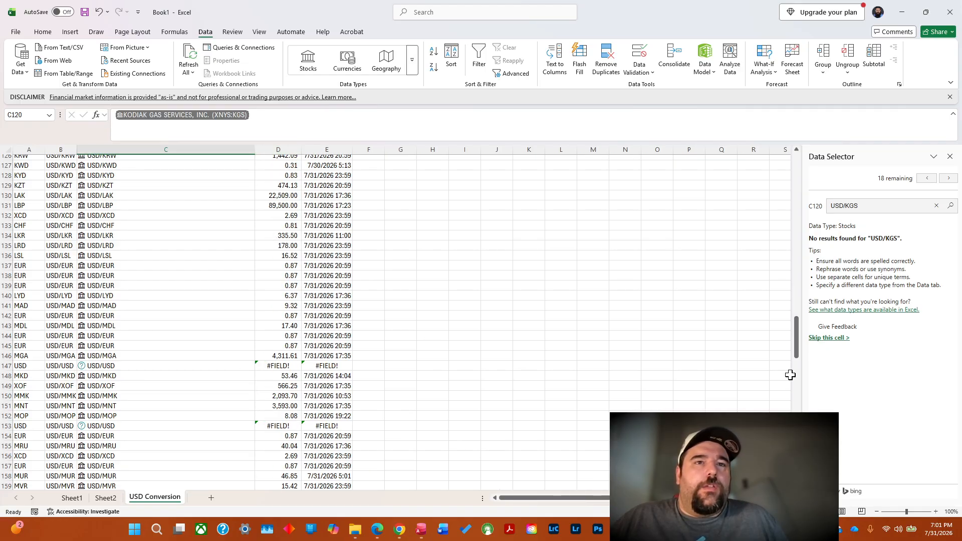
Try to replace all #FIELD! entries with 1, using the error in D9 as the text to find.
{"action": "left_click_drag", "start_coordinate": [799, 335], "coordinate": [802, 156]}
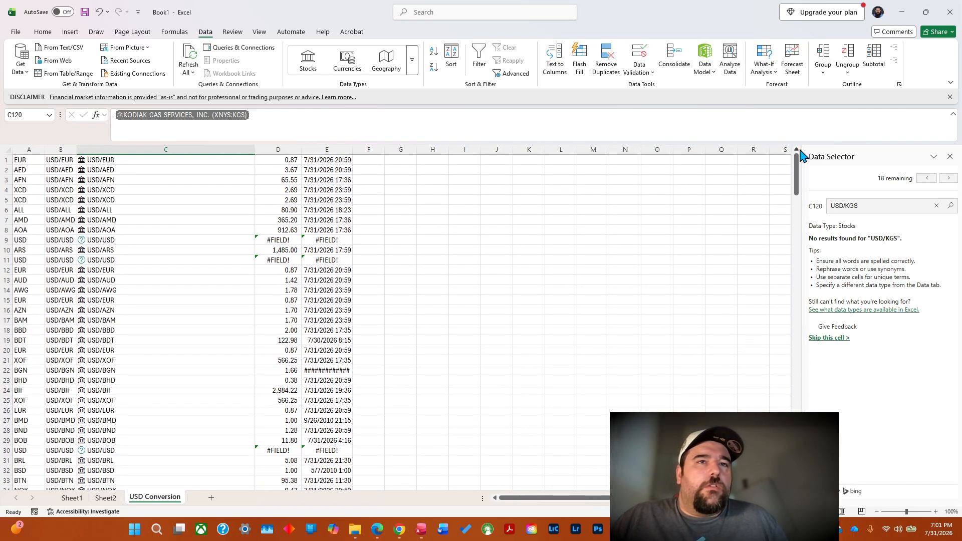
{"action": "left_click", "coordinate": [282, 240]}
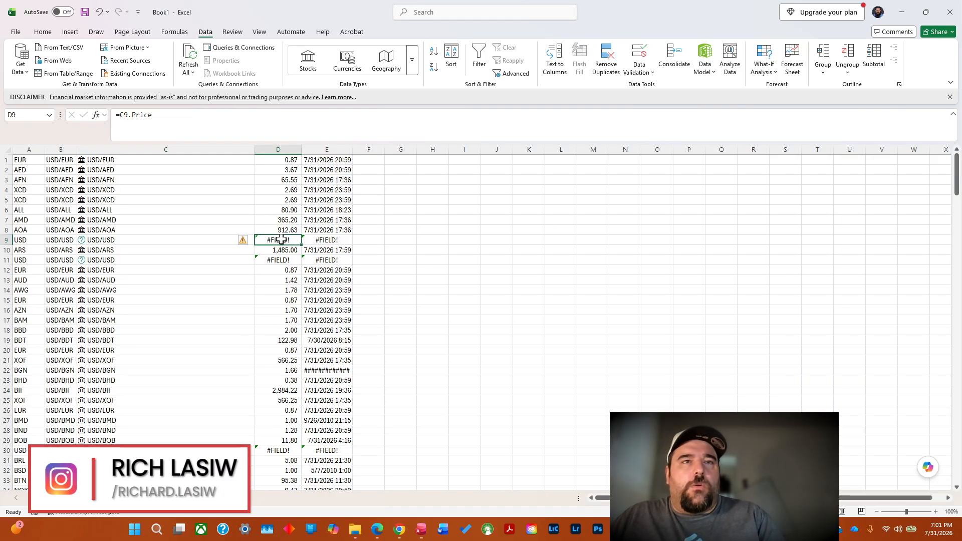
{"action": "right_click", "coordinate": [282, 241]}
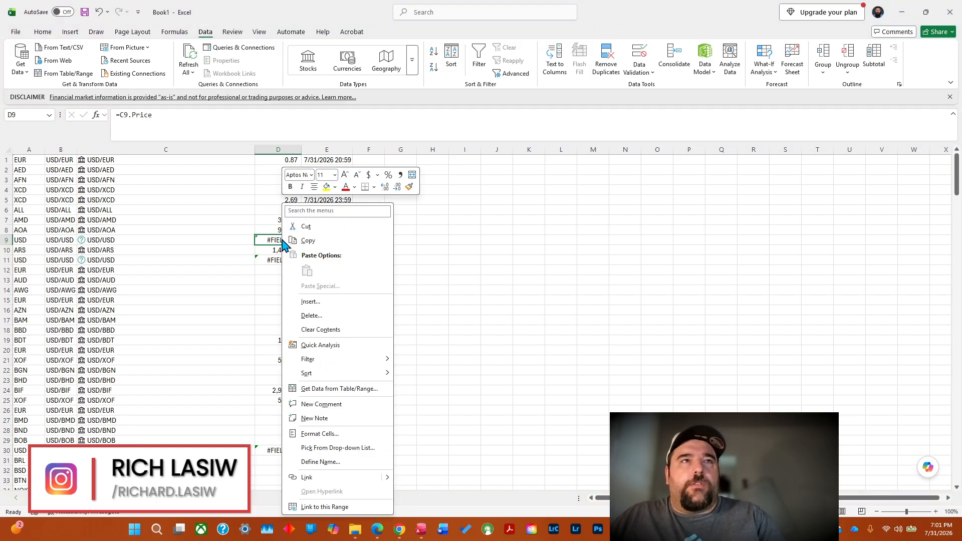
{"action": "left_click", "coordinate": [314, 242]}
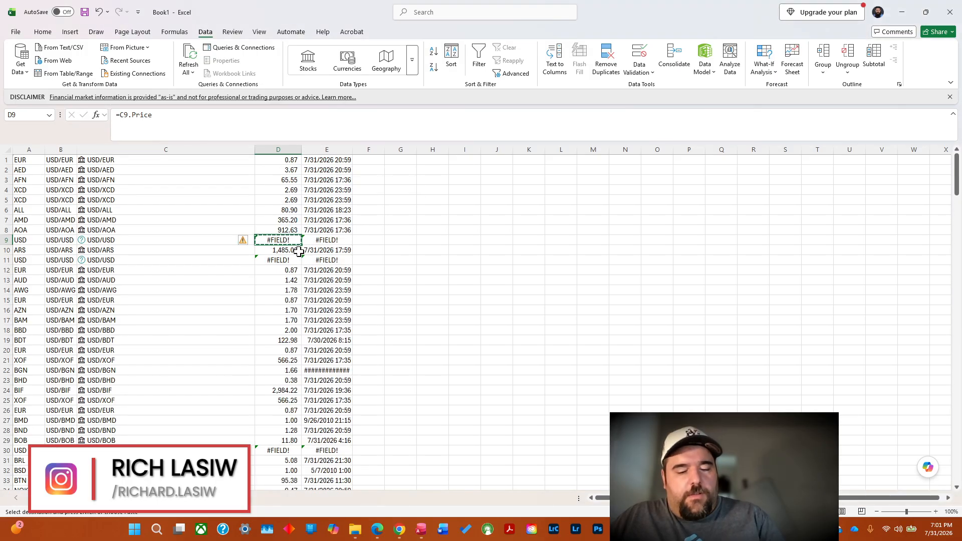
{"action": "key", "text": "ctrl+h"}
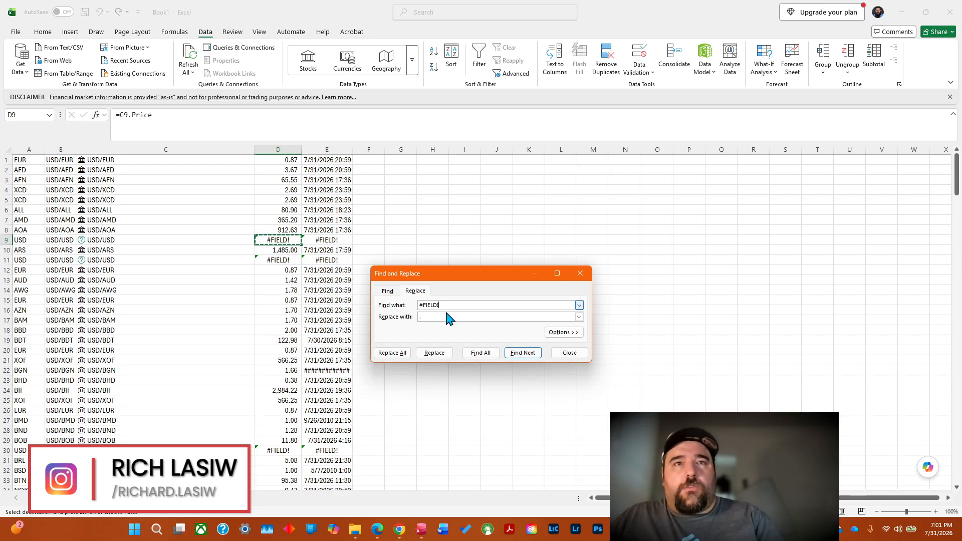
{"action": "left_click", "coordinate": [454, 318]}
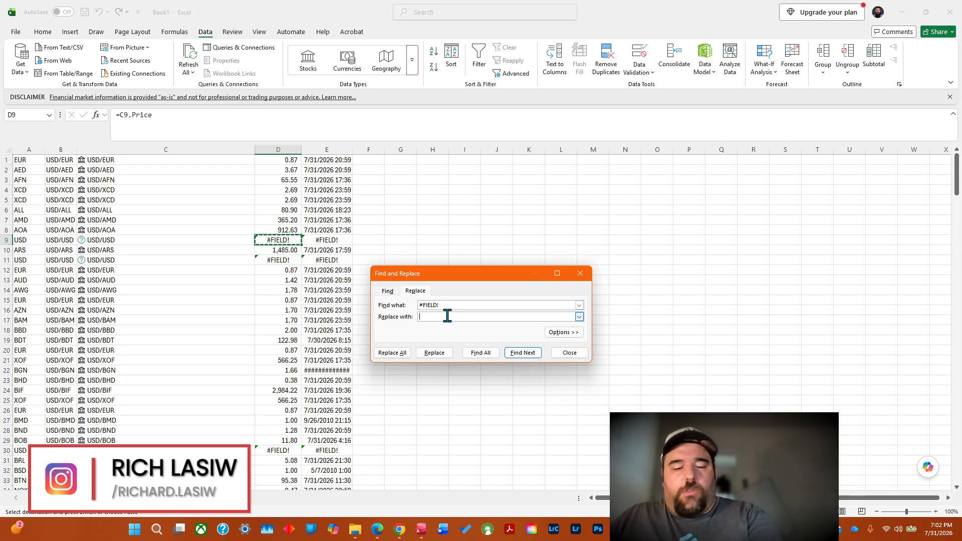
{"action": "type", "text": "1"}
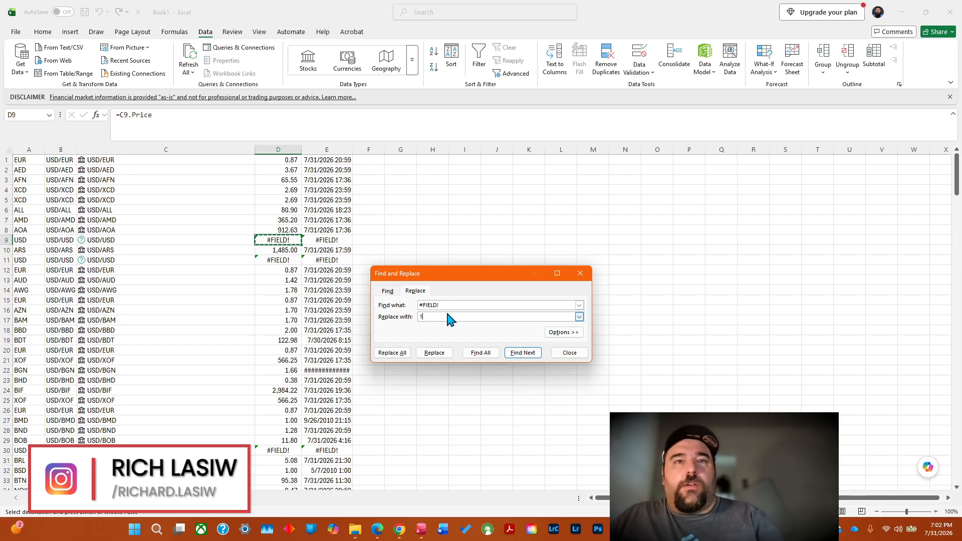
{"action": "left_click", "coordinate": [387, 354]}
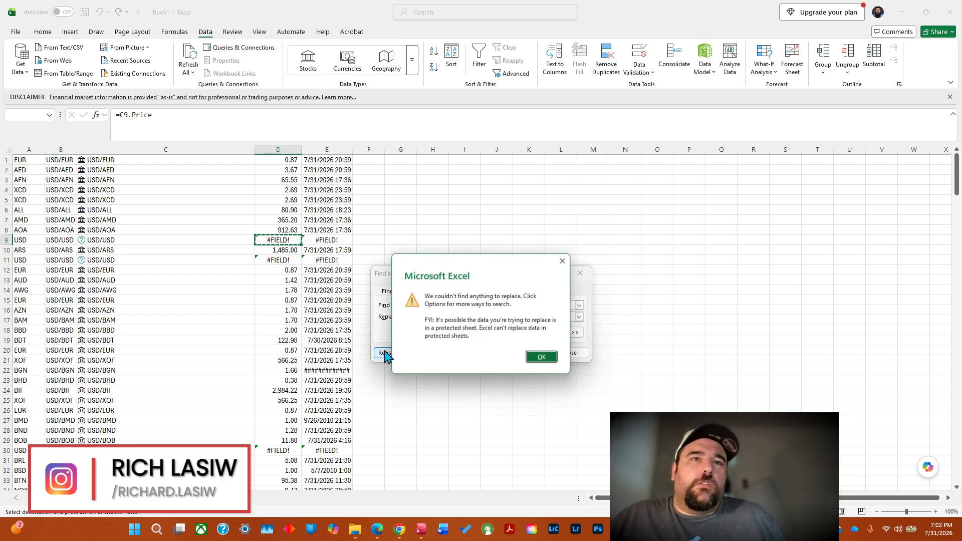
Try to replace a single #FIELD! entry with 1, and close Find and Replace.
{"action": "left_click", "coordinate": [551, 362]}
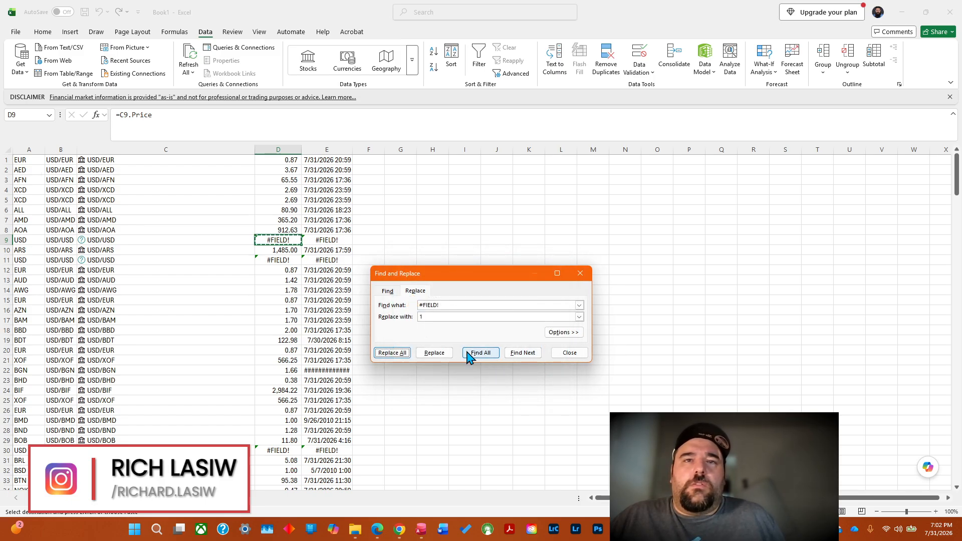
{"action": "left_click", "coordinate": [440, 356]}
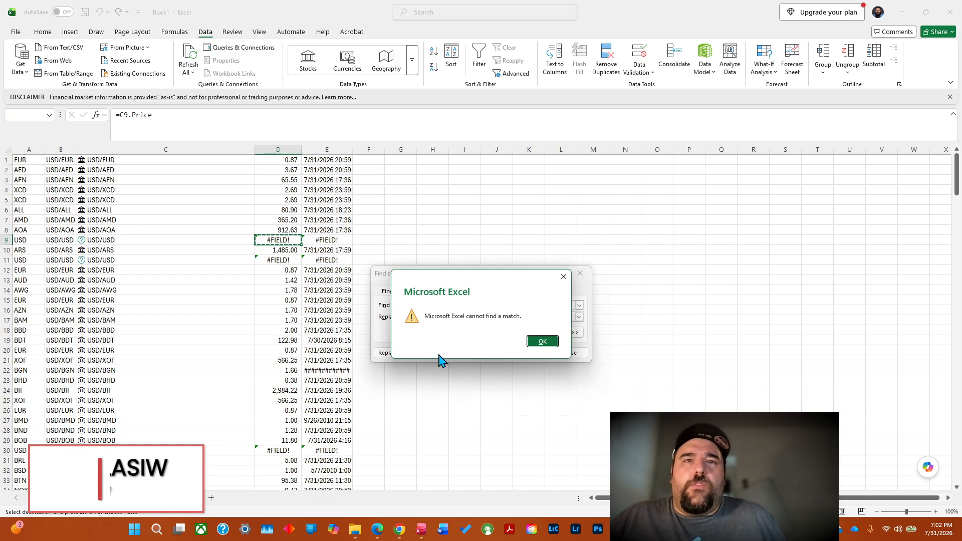
{"action": "left_click", "coordinate": [542, 342]}
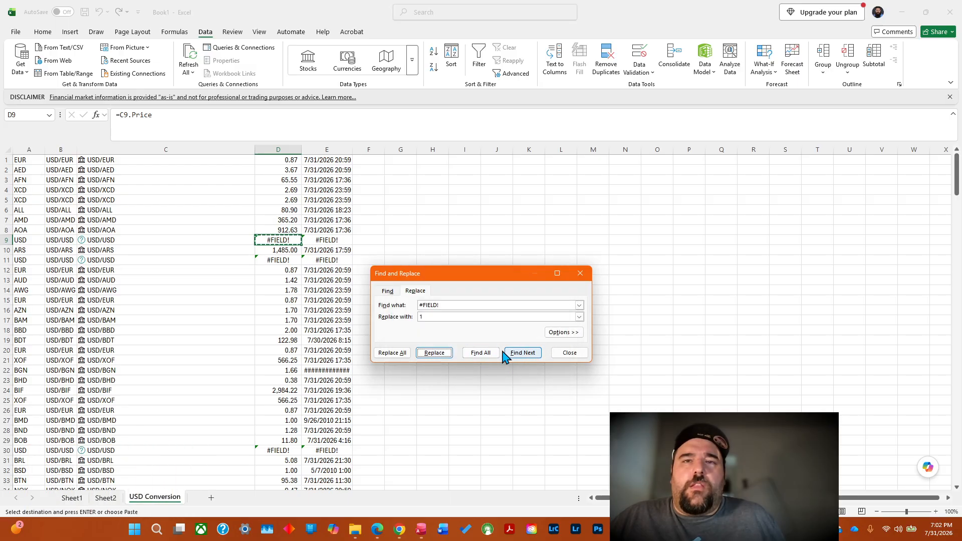
{"action": "left_click", "coordinate": [580, 274]}
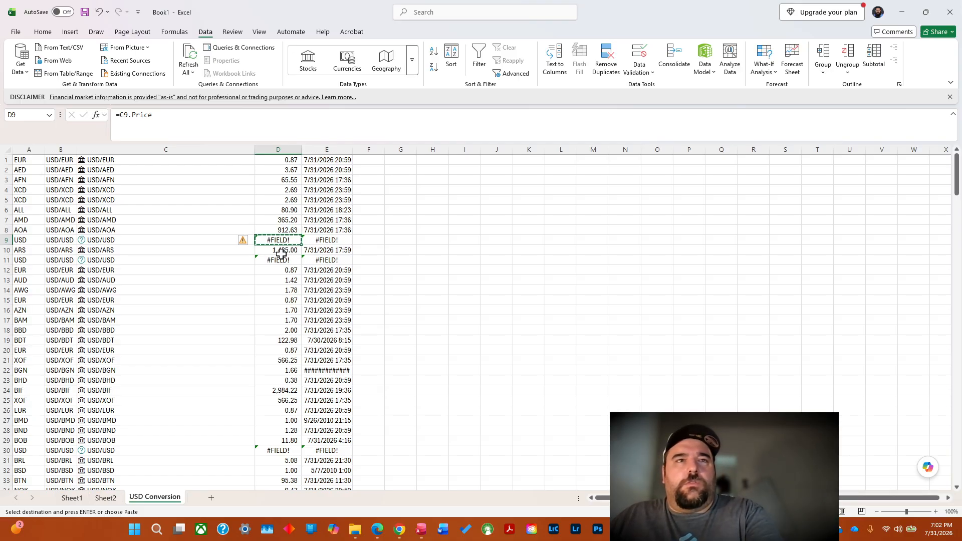
Overwrite the #FIELD! conversion rates for USD/USD in D9 and D11 with 1.
{"action": "key", "text": "BackSpace"}
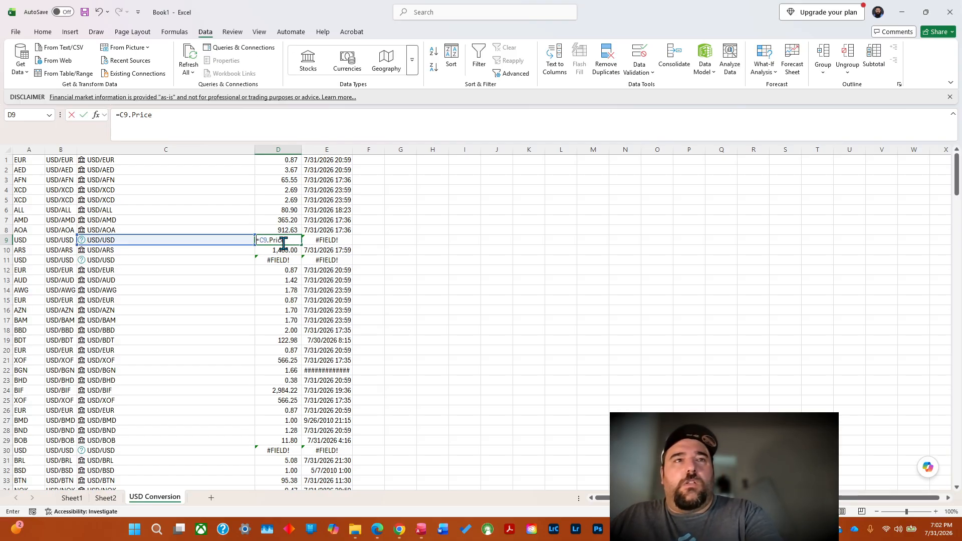
{"action": "type", "text": "1"}
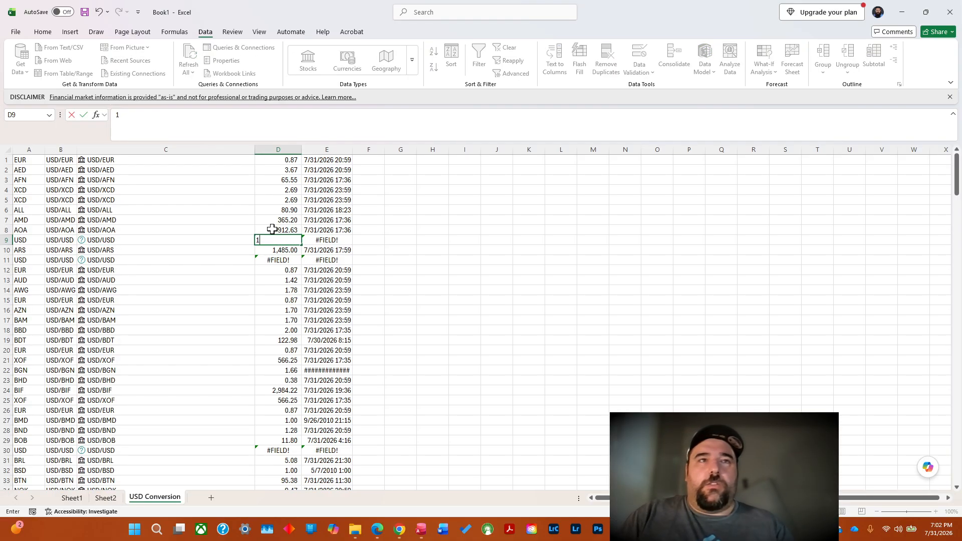
{"action": "key", "text": "Tab"}
{"action": "key", "text": "F2"}
{"action": "key", "text": "Return"}
{"action": "key", "text": "Down"}
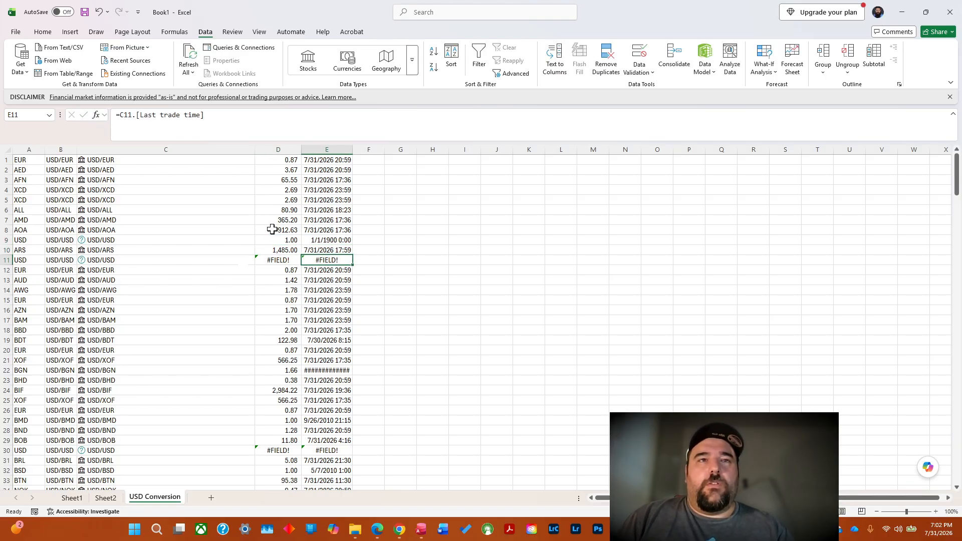
{"action": "key", "text": "Left"}
{"action": "key", "text": "Right"}
{"action": "key", "text": "Left"}
{"action": "type", "text": "1"}
{"action": "key", "text": "Tab"}
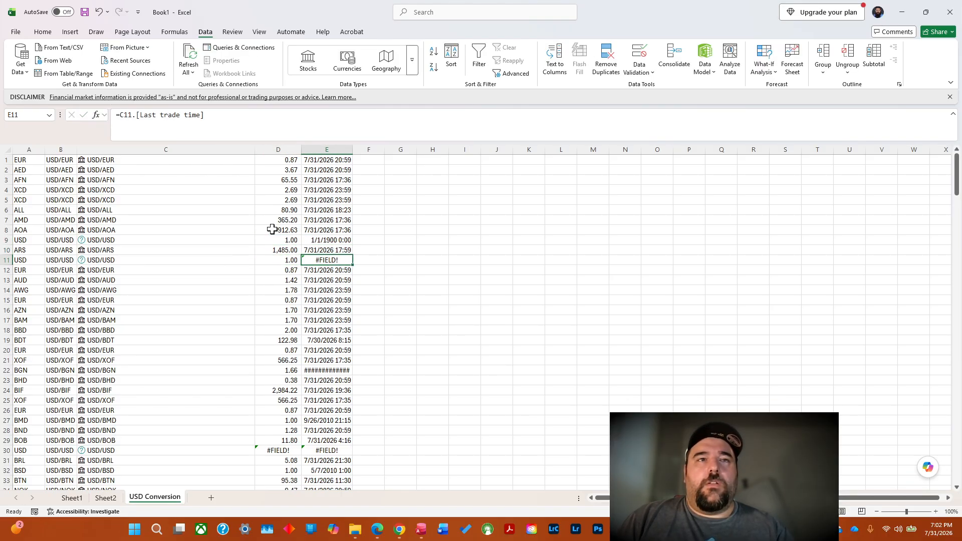
Clear the last trade time entries in E9 and E11.
{"action": "key", "text": "Up"}
{"action": "key", "text": "Up"}
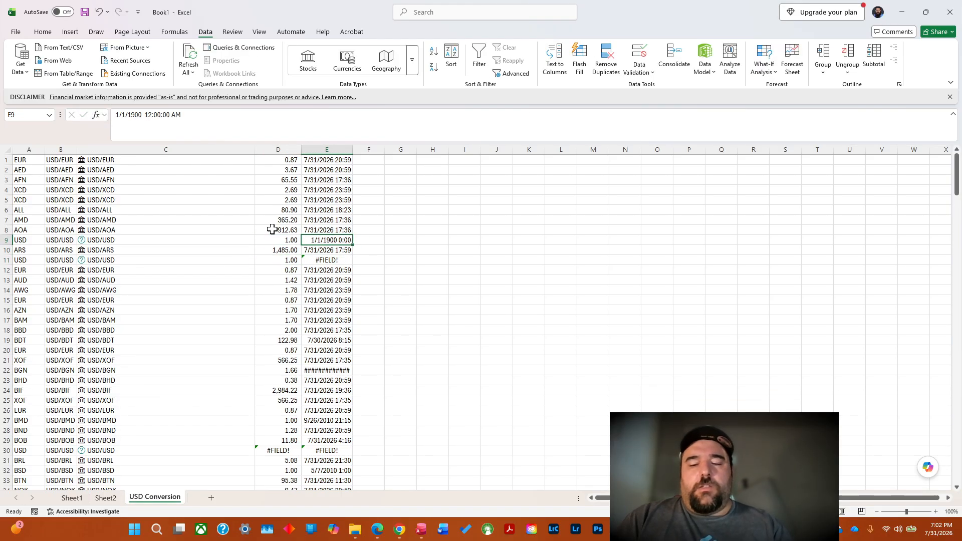
{"action": "key", "text": "BackSpace"}
{"action": "key", "text": "Down"}
{"action": "key", "text": "Down"}
{"action": "key", "text": "BackSpace"}
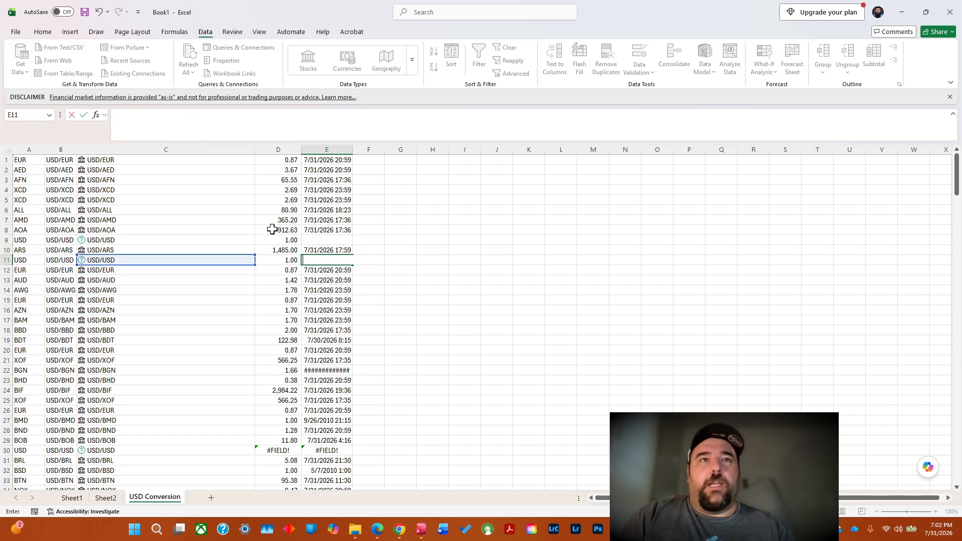
{"action": "key", "text": "Return"}
Set the USD/USD conversion rate in D30 to 1 and clear the trade time in E30.
{"action": "key", "text": "Down"}
{"action": "key", "text": "Down"}
{"action": "key", "text": "Down"}
{"action": "key", "text": "Down"}
{"action": "key", "text": "Down"}
{"action": "key", "text": "Down"}
{"action": "key", "text": "Down"}
{"action": "key", "text": "Down"}
{"action": "key", "text": "Down"}
{"action": "key", "text": "Down"}
{"action": "key", "text": "Down"}
{"action": "key", "text": "Down"}
{"action": "key", "text": "Down"}
{"action": "key", "text": "Down"}
{"action": "key", "text": "Down"}
{"action": "key", "text": "Down"}
{"action": "key", "text": "Left"}
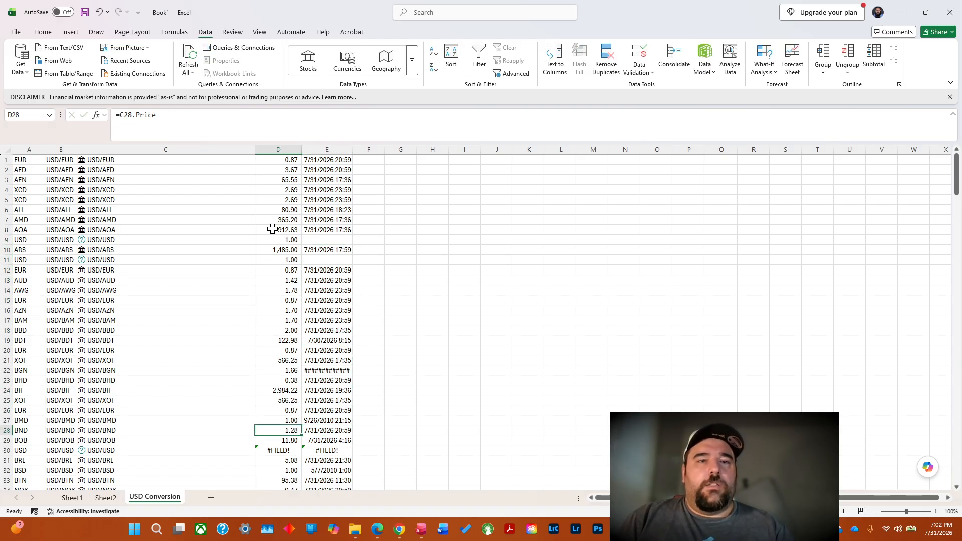
{"action": "key", "text": "Down"}
{"action": "key", "text": "Down"}
{"action": "type", "text": "1"}
{"action": "key", "text": "Tab"}
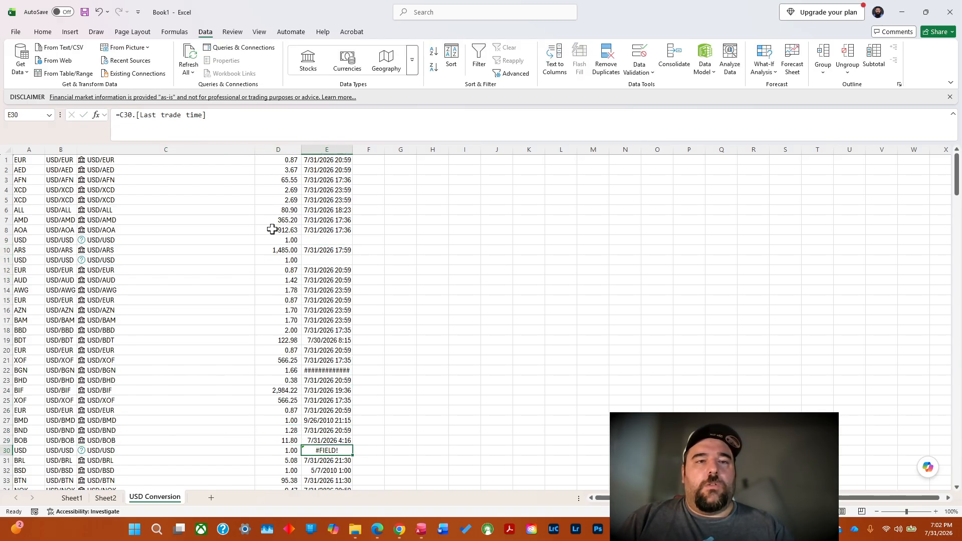
{"action": "key", "text": "BackSpace"}
{"action": "key", "text": "Down"}
{"action": "key", "text": "Down"}
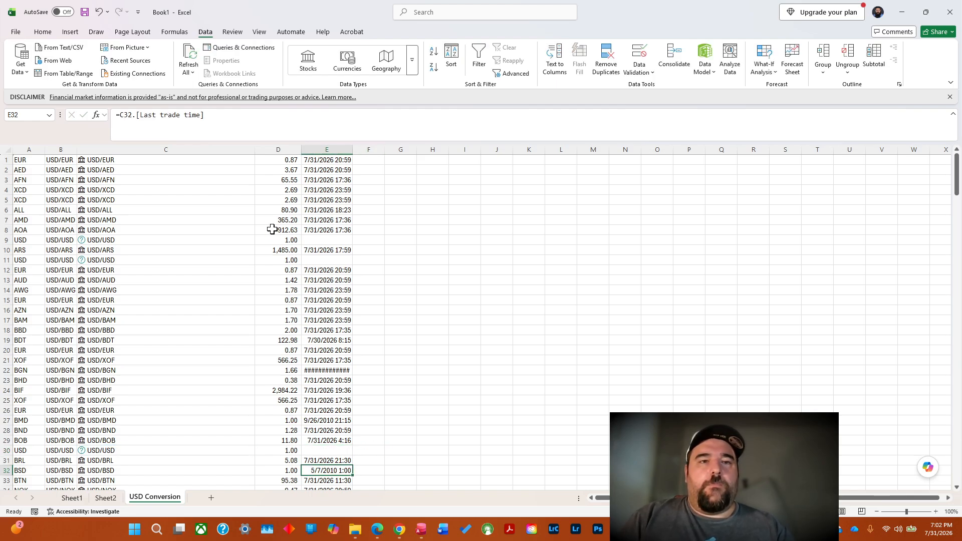
Set the USD/USD conversion rate in D63 to 1 and clear the trade time in E63.
{"action": "key", "text": "Down"}
{"action": "key", "text": "Down"}
{"action": "key", "text": "Down"}
{"action": "key", "text": "Down"}
{"action": "key", "text": "Down"}
{"action": "key", "text": "Down"}
{"action": "key", "text": "Down"}
{"action": "key", "text": "Down"}
{"action": "key", "text": "Down"}
{"action": "key", "text": "Down"}
{"action": "key", "text": "Down"}
{"action": "key", "text": "Down"}
{"action": "key", "text": "Down"}
{"action": "key", "text": "Down"}
{"action": "key", "text": "Down"}
{"action": "key", "text": "Down"}
{"action": "key", "text": "Down"}
{"action": "key", "text": "Down"}
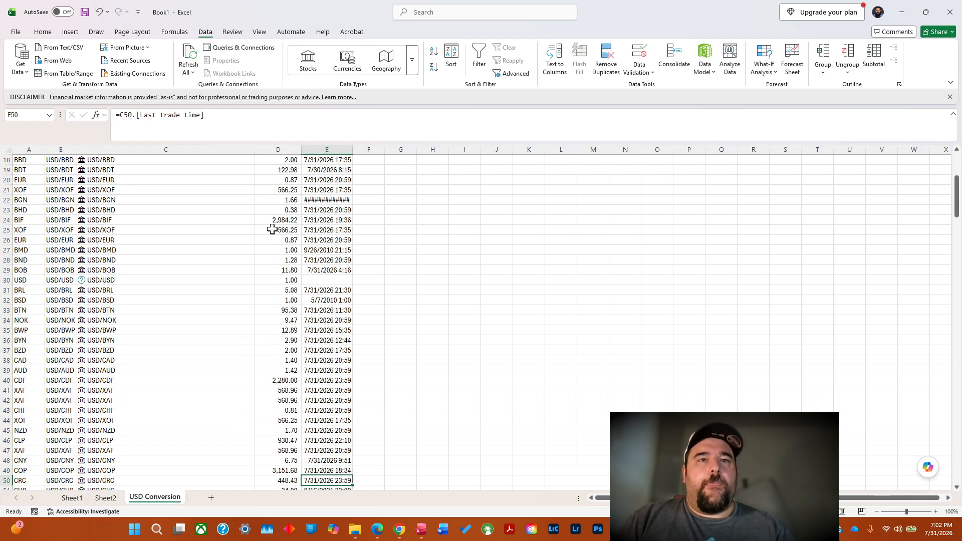
{"action": "key", "text": "Down"}
{"action": "key", "text": "Down"}
{"action": "key", "text": "Down"}
{"action": "key", "text": "Down"}
{"action": "key", "text": "Down"}
{"action": "key", "text": "Down"}
{"action": "key", "text": "Down"}
{"action": "key", "text": "Down"}
{"action": "key", "text": "Down"}
{"action": "key", "text": "Down"}
{"action": "key", "text": "Down"}
{"action": "key", "text": "Down"}
{"action": "key", "text": "Down"}
{"action": "key", "text": "Down"}
{"action": "key", "text": "Down"}
{"action": "key", "text": "Down"}
{"action": "key", "text": "Down"}
{"action": "key", "text": "Down"}
{"action": "key", "text": "Down"}
{"action": "key", "text": "Down"}
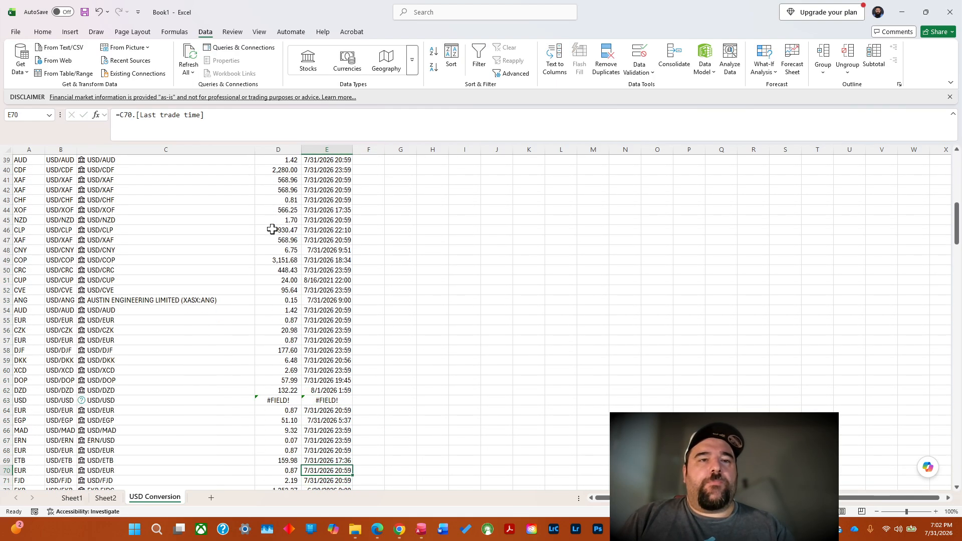
{"action": "key", "text": "Up"}
{"action": "key", "text": "Up"}
{"action": "key", "text": "Up"}
{"action": "key", "text": "Up"}
{"action": "key", "text": "Up"}
{"action": "key", "text": "Up"}
{"action": "key", "text": "Up"}
{"action": "key", "text": "Left"}
{"action": "key", "text": "F2"}
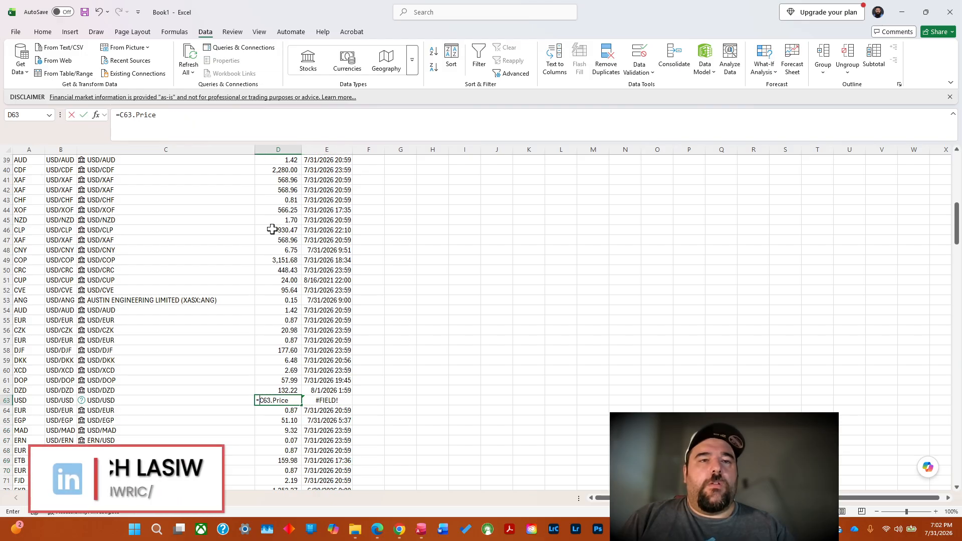
{"action": "type", "text": "1"}
{"action": "key", "text": "Right"}
{"action": "key", "text": "BackSpace"}
{"action": "key", "text": "Return"}
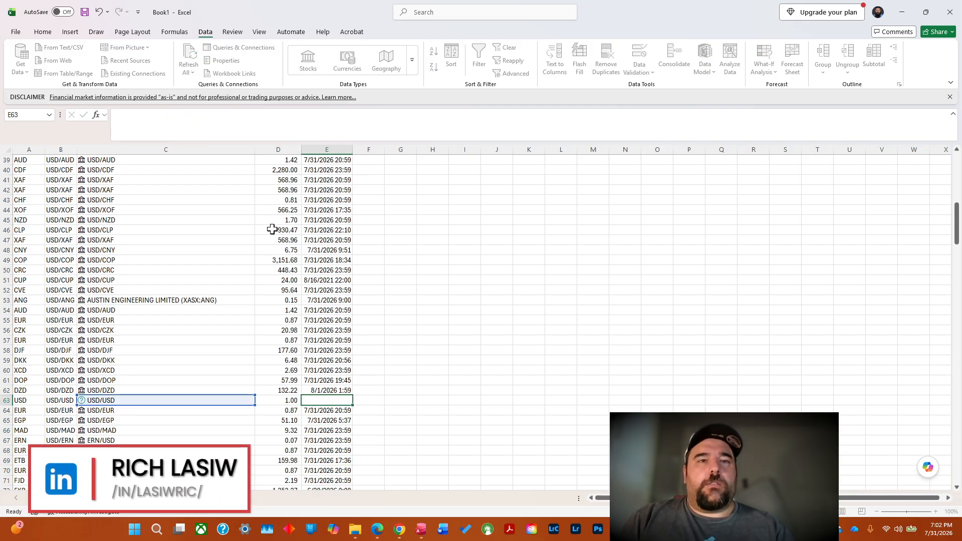
Set the USD/USD conversion rate in D73 to 1 and clear the trade time in E73.
{"action": "key", "text": "Down"}
{"action": "key", "text": "Down"}
{"action": "key", "text": "Down"}
{"action": "key", "text": "Down"}
{"action": "key", "text": "Down"}
{"action": "key", "text": "Down"}
{"action": "key", "text": "Down"}
{"action": "key", "text": "Down"}
{"action": "key", "text": "Down"}
{"action": "key", "text": "Down"}
{"action": "key", "text": "Down"}
{"action": "key", "text": "Down"}
{"action": "key", "text": "Down"}
{"action": "key", "text": "Down"}
{"action": "key", "text": "Down"}
{"action": "key", "text": "Down"}
{"action": "key", "text": "Down"}
{"action": "key", "text": "Down"}
{"action": "key", "text": "Down"}
{"action": "key", "text": "Down"}
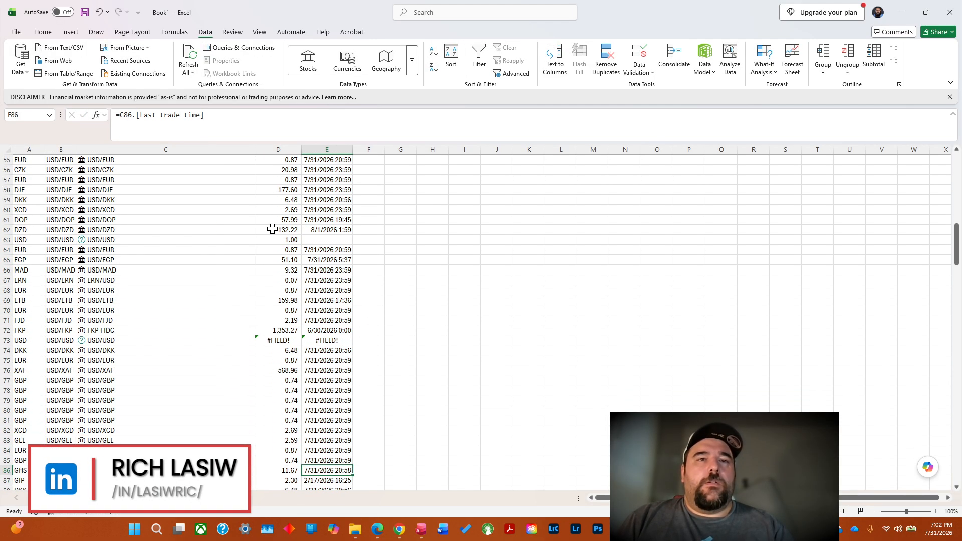
{"action": "key", "text": "Up"}
{"action": "key", "text": "Up"}
{"action": "key", "text": "Up"}
{"action": "key", "text": "Up"}
{"action": "key", "text": "Up"}
{"action": "key", "text": "Up"}
{"action": "key", "text": "Up"}
{"action": "key", "text": "Up"}
{"action": "key", "text": "Up"}
{"action": "key", "text": "Up"}
{"action": "key", "text": "Up"}
{"action": "key", "text": "Up"}
{"action": "key", "text": "Up"}
{"action": "key", "text": "Up"}
{"action": "key", "text": "Up"}
{"action": "key", "text": "Up"}
{"action": "key", "text": "Left"}
{"action": "key", "text": "Left"}
{"action": "key", "text": "Down"}
{"action": "key", "text": "Down"}
{"action": "key", "text": "Right"}
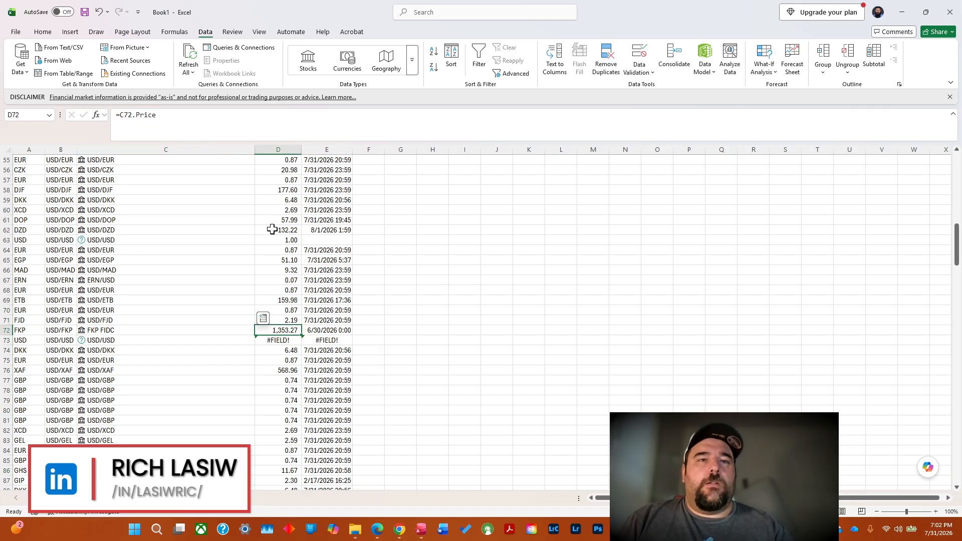
{"action": "key", "text": "Down"}
{"action": "type", "text": "1"}
{"action": "key", "text": "Right"}
{"action": "key", "text": "BackSpace"}
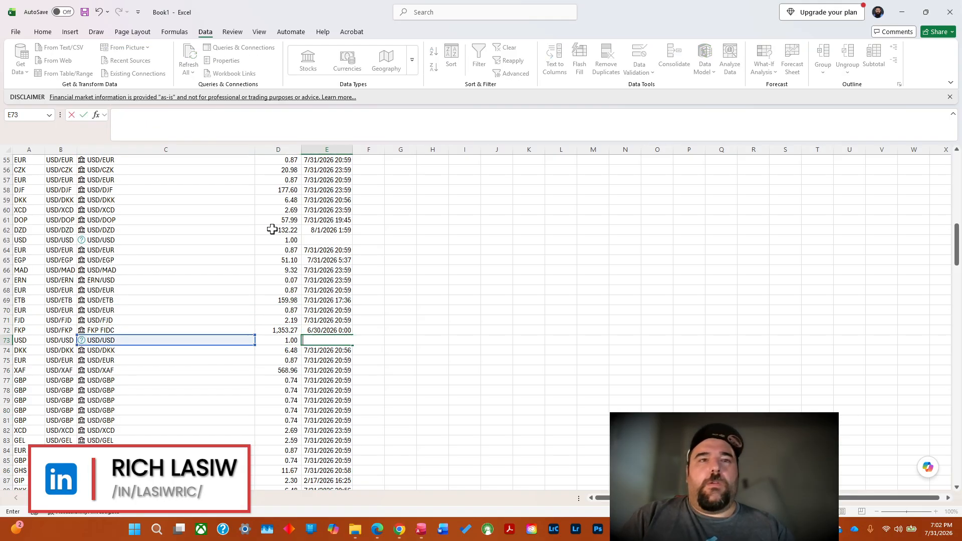
{"action": "key", "text": "Return"}
Set the USD/USD conversion rate in D96 to 1 and clear the trade time in E96.
{"action": "key", "text": "Down"}
{"action": "key", "text": "Down"}
{"action": "key", "text": "Down"}
{"action": "key", "text": "Down"}
{"action": "key", "text": "Down"}
{"action": "key", "text": "Down"}
{"action": "key", "text": "Down"}
{"action": "key", "text": "Down"}
{"action": "key", "text": "Down"}
{"action": "key", "text": "Down"}
{"action": "key", "text": "Down"}
{"action": "key", "text": "Down"}
{"action": "key", "text": "Down"}
{"action": "key", "text": "Down"}
{"action": "key", "text": "Down"}
{"action": "key", "text": "Down"}
{"action": "key", "text": "Down"}
{"action": "key", "text": "Down"}
{"action": "key", "text": "Down"}
{"action": "key", "text": "Down"}
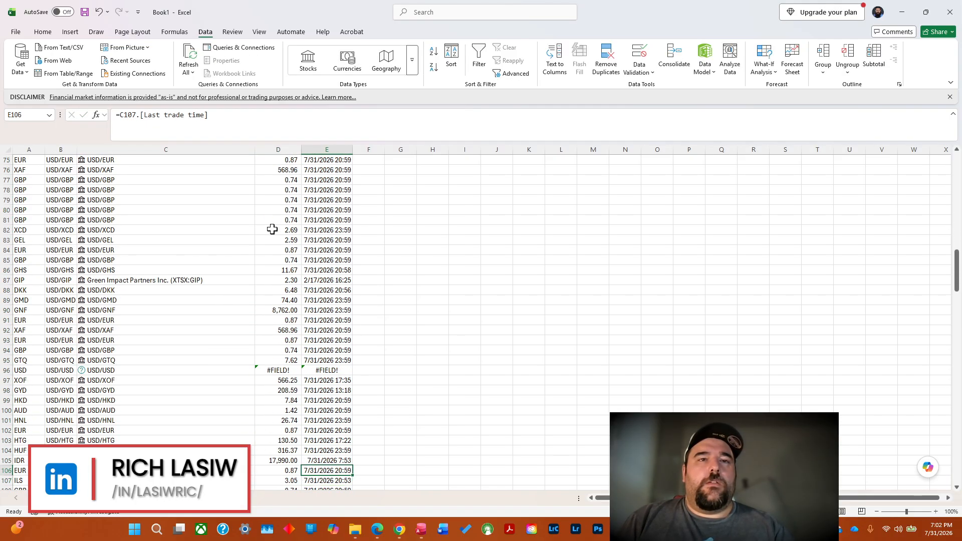
{"action": "key", "text": "Up"}
{"action": "key", "text": "Up"}
{"action": "key", "text": "Up"}
{"action": "key", "text": "Up"}
{"action": "key", "text": "Up"}
{"action": "key", "text": "Up"}
{"action": "key", "text": "Up"}
{"action": "key", "text": "Up"}
{"action": "key", "text": "Up"}
{"action": "key", "text": "Left"}
{"action": "key", "text": "Up"}
{"action": "type", "text": "1"}
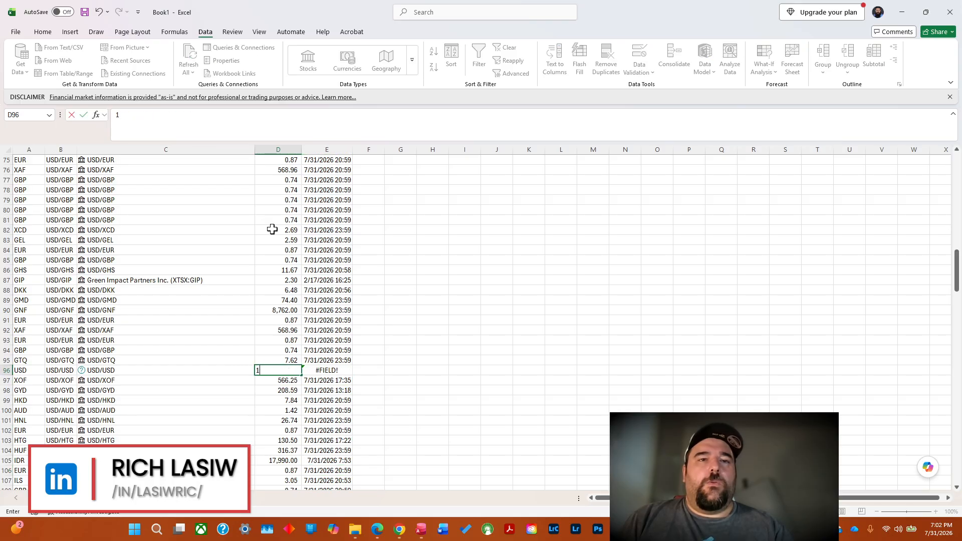
{"action": "key", "text": "Right"}
{"action": "key", "text": "BackSpace"}
{"action": "key", "text": "Return"}
Set the USD/USD conversion rate in D110 to 1 and clear the trade time in E110.
{"action": "key", "text": "Down"}
{"action": "key", "text": "Down"}
{"action": "key", "text": "Down"}
{"action": "key", "text": "Down"}
{"action": "key", "text": "Down"}
{"action": "key", "text": "Down"}
{"action": "key", "text": "Down"}
{"action": "key", "text": "Down"}
{"action": "key", "text": "Down"}
{"action": "key", "text": "Down"}
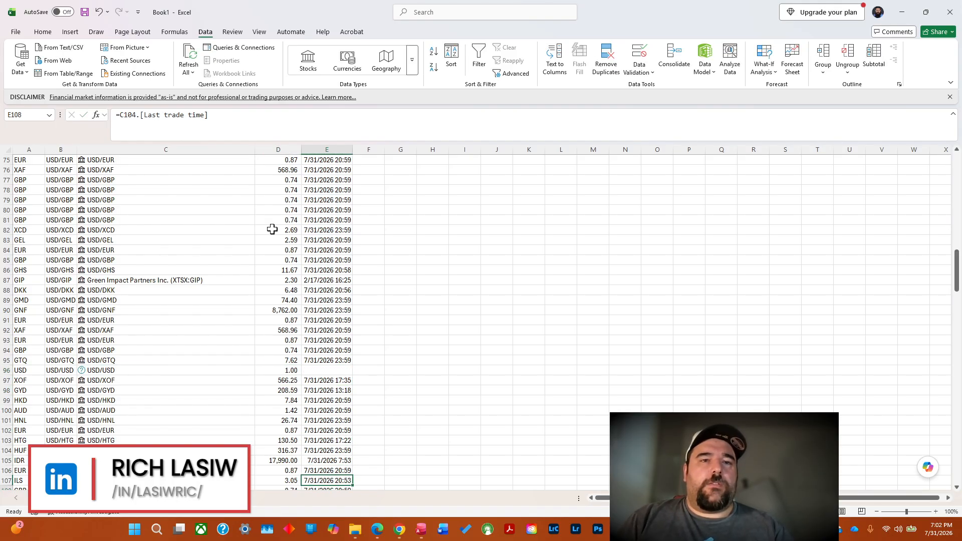
{"action": "key", "text": "Down"}
{"action": "key", "text": "Down"}
{"action": "key", "text": "Down"}
{"action": "key", "text": "Down"}
{"action": "key", "text": "Down"}
{"action": "key", "text": "Down"}
{"action": "key", "text": "Down"}
{"action": "key", "text": "Down"}
{"action": "key", "text": "Down"}
{"action": "key", "text": "Down"}
{"action": "key", "text": "Down"}
{"action": "key", "text": "Down"}
{"action": "key", "text": "Down"}
{"action": "key", "text": "Down"}
{"action": "key", "text": "Down"}
{"action": "key", "text": "Down"}
{"action": "key", "text": "Down"}
{"action": "key", "text": "Down"}
{"action": "key", "text": "Up"}
{"action": "key", "text": "Up"}
{"action": "key", "text": "Up"}
{"action": "key", "text": "Up"}
{"action": "key", "text": "Up"}
{"action": "key", "text": "Up"}
{"action": "key", "text": "Up"}
{"action": "key", "text": "Up"}
{"action": "key", "text": "Up"}
{"action": "key", "text": "Up"}
{"action": "key", "text": "Up"}
{"action": "key", "text": "Up"}
{"action": "key", "text": "Up"}
{"action": "key", "text": "Up"}
{"action": "key", "text": "Up"}
{"action": "key", "text": "Up"}
{"action": "key", "text": "Left"}
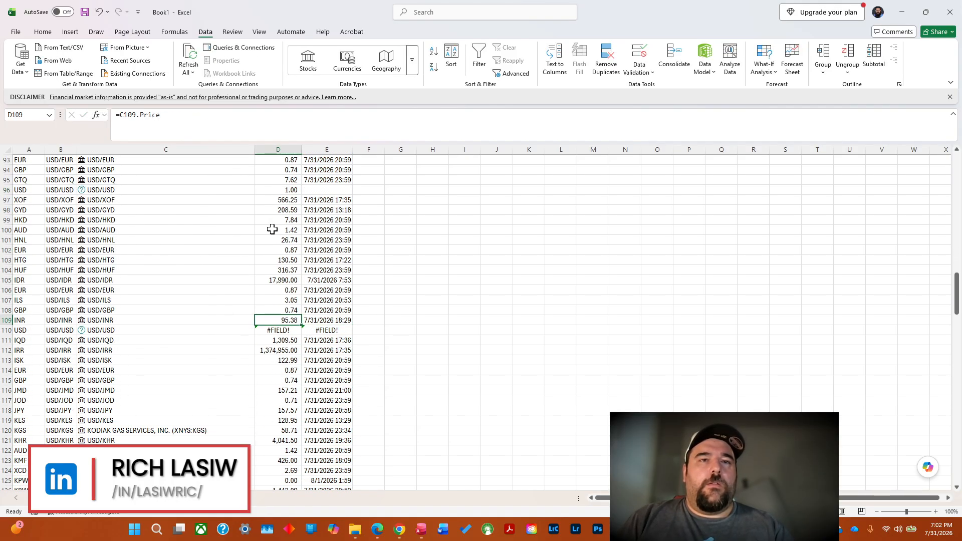
{"action": "key", "text": "Down"}
{"action": "type", "text": "1"}
{"action": "key", "text": "Right"}
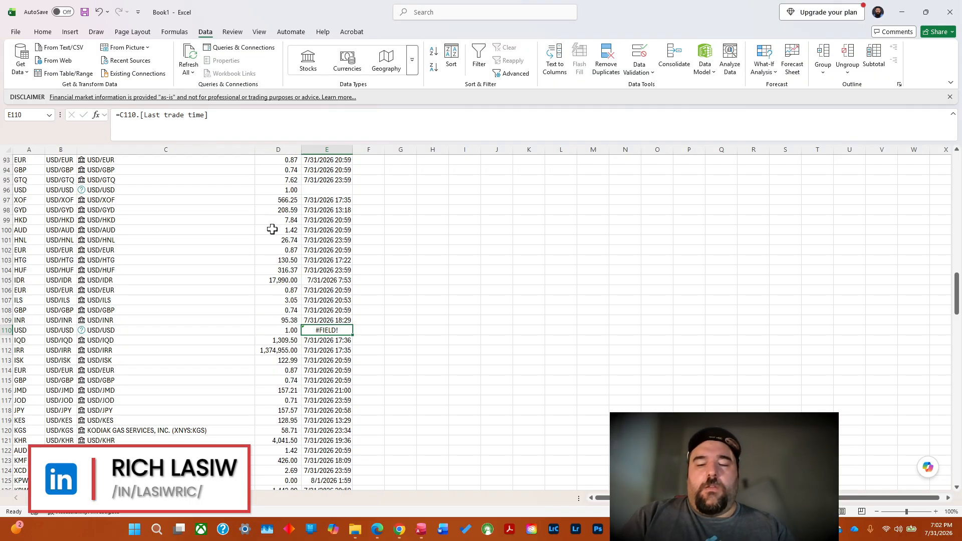
{"action": "key", "text": "BackSpace"}
{"action": "key", "text": "Return"}
Set the USD/USD conversion rate in D147 to 1 and clear the trade time in E147.
{"action": "key", "text": "Down"}
{"action": "key", "text": "Down"}
{"action": "key", "text": "Down"}
{"action": "key", "text": "Down"}
{"action": "key", "text": "Down"}
{"action": "key", "text": "Down"}
{"action": "key", "text": "Down"}
{"action": "key", "text": "Down"}
{"action": "key", "text": "Down"}
{"action": "key", "text": "Down"}
{"action": "key", "text": "Down"}
{"action": "key", "text": "Down"}
{"action": "key", "text": "Down"}
{"action": "key", "text": "Down"}
{"action": "key", "text": "Down"}
{"action": "key", "text": "Down"}
{"action": "key", "text": "Down"}
{"action": "key", "text": "Down"}
{"action": "key", "text": "Down"}
{"action": "key", "text": "Down"}
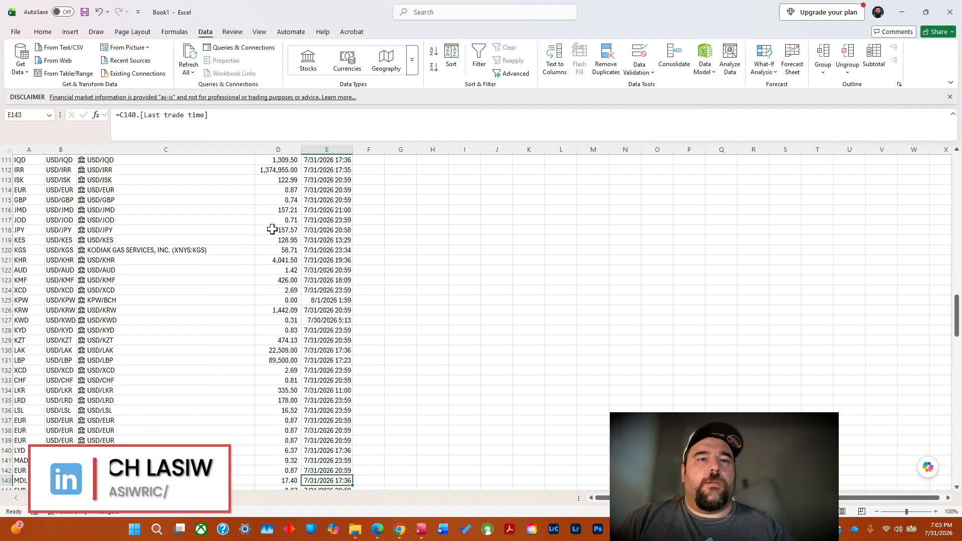
{"action": "key", "text": "Down"}
{"action": "key", "text": "Down"}
{"action": "key", "text": "Down"}
{"action": "key", "text": "Down"}
{"action": "key", "text": "Left"}
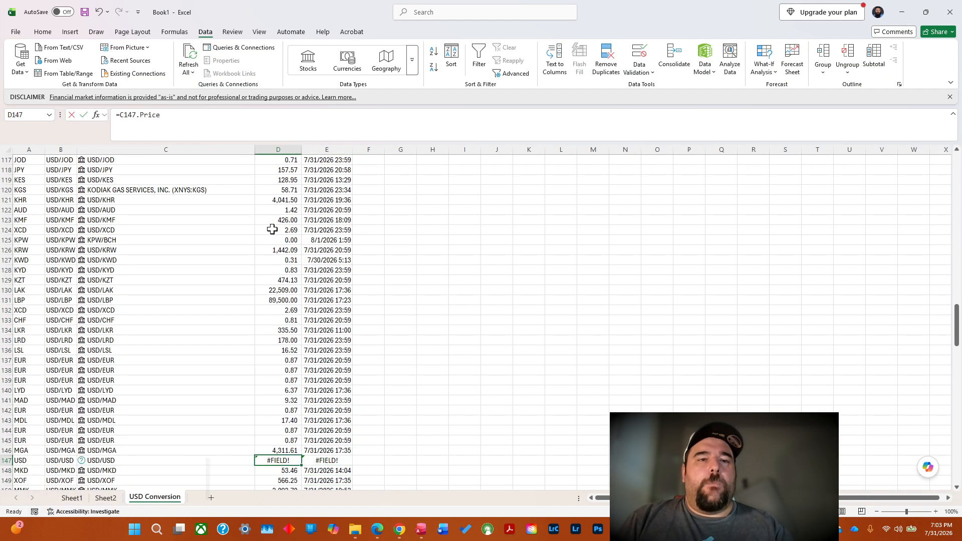
{"action": "type", "text": "1"}
{"action": "key", "text": "Right"}
{"action": "key", "text": "BackSpace"}
{"action": "key", "text": "Return"}
Set the USD/USD conversion rate in D153 to 1 and clear the trade time in E153.
{"action": "key", "text": "Down"}
{"action": "key", "text": "Down"}
{"action": "key", "text": "Down"}
{"action": "key", "text": "Down"}
{"action": "key", "text": "Down"}
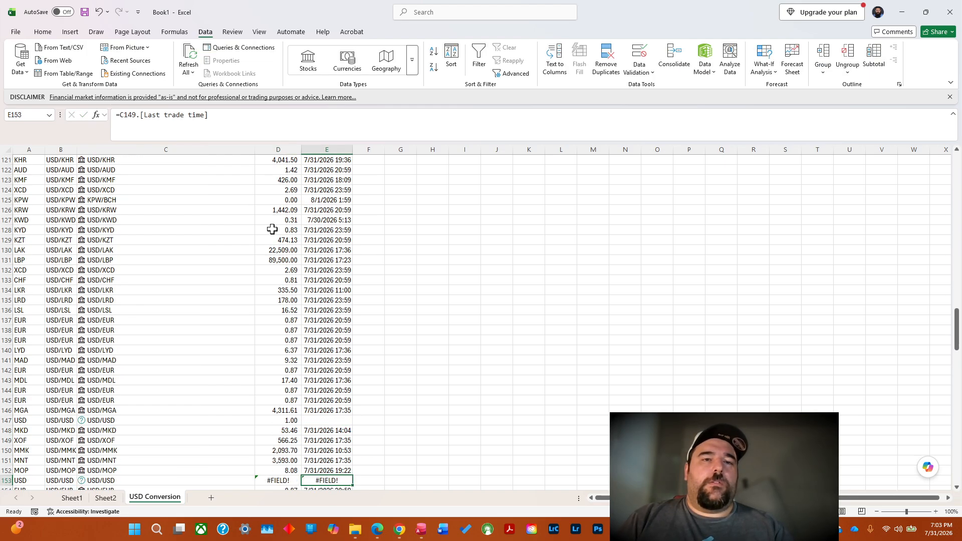
{"action": "key", "text": "Down"}
{"action": "key", "text": "Down"}
{"action": "key", "text": "Down"}
{"action": "key", "text": "Down"}
{"action": "key", "text": "Down"}
{"action": "key", "text": "Down"}
{"action": "key", "text": "Down"}
{"action": "key", "text": "Up"}
{"action": "key", "text": "Up"}
{"action": "key", "text": "Up"}
{"action": "key", "text": "Up"}
{"action": "key", "text": "Up"}
{"action": "key", "text": "Up"}
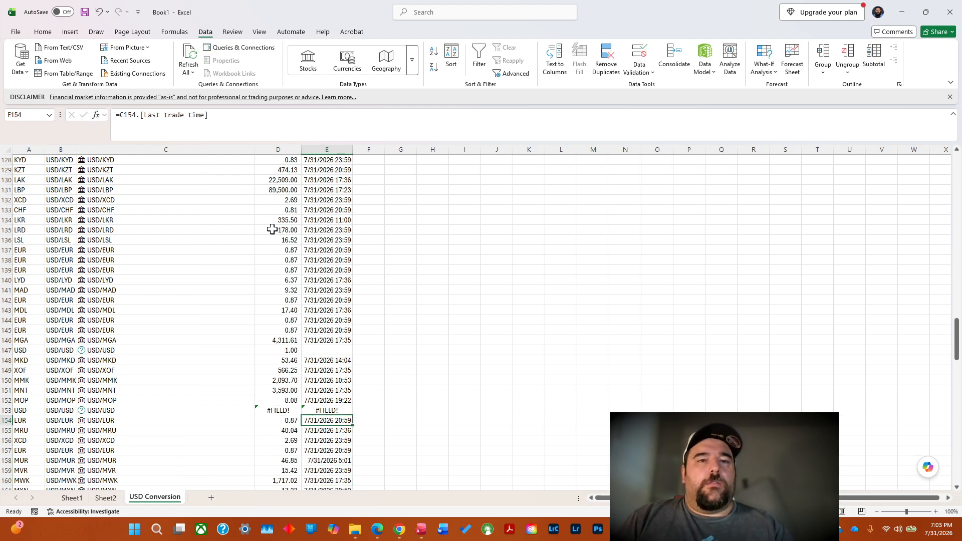
{"action": "key", "text": "Up"}
{"action": "key", "text": "Left"}
{"action": "type", "text": "1"}
{"action": "key", "text": "Right"}
{"action": "key", "text": "BackSpace"}
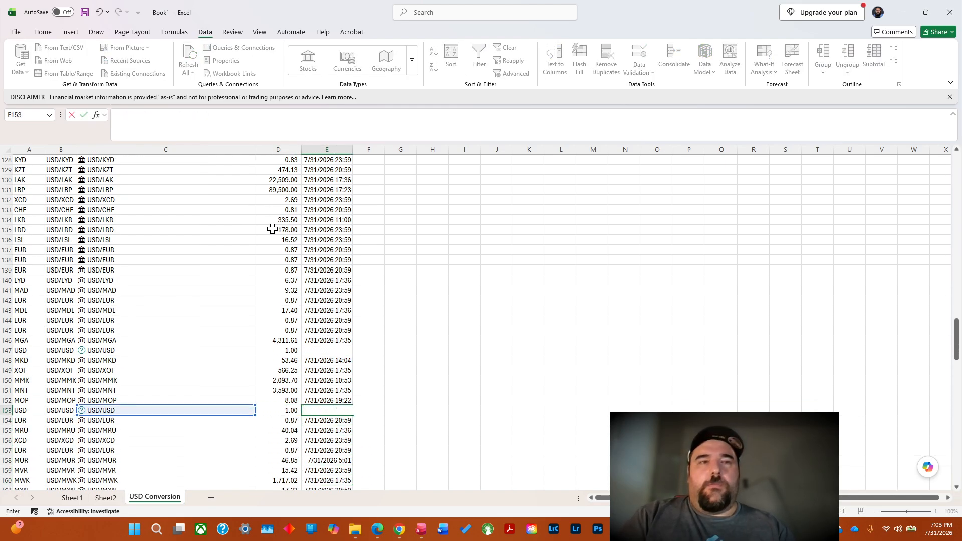
{"action": "key", "text": "Return"}
Set the USD/USD conversion rate in D186 to 1 and clear the trade time in E186.
{"action": "key", "text": "Down"}
{"action": "key", "text": "Down"}
{"action": "key", "text": "Down"}
{"action": "key", "text": "Down"}
{"action": "key", "text": "Down"}
{"action": "key", "text": "Down"}
{"action": "key", "text": "Down"}
{"action": "key", "text": "Down"}
{"action": "key", "text": "Down"}
{"action": "key", "text": "Down"}
{"action": "key", "text": "Down"}
{"action": "key", "text": "Down"}
{"action": "key", "text": "Down"}
{"action": "key", "text": "Down"}
{"action": "key", "text": "Down"}
{"action": "key", "text": "Down"}
{"action": "key", "text": "Down"}
{"action": "key", "text": "Down"}
{"action": "key", "text": "Down"}
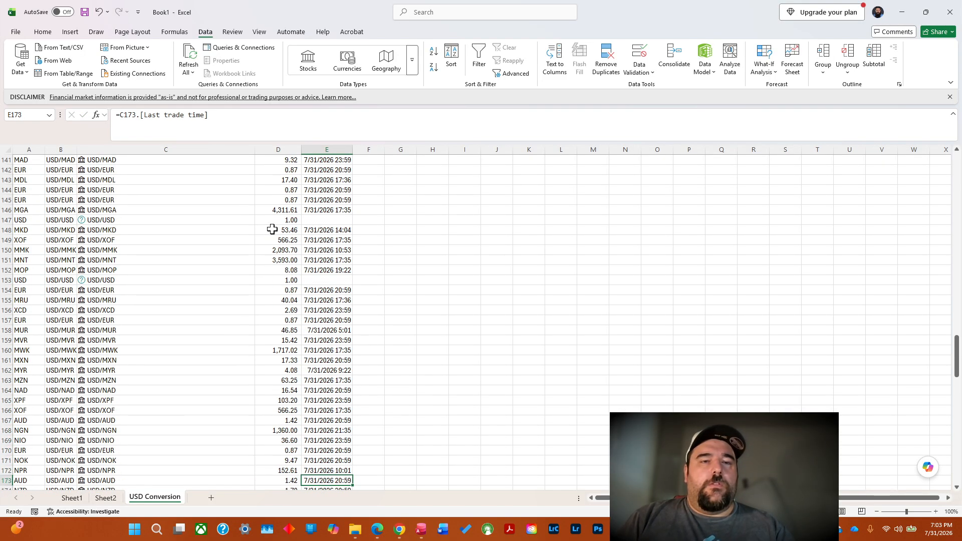
{"action": "key", "text": "Down"}
{"action": "key", "text": "Down"}
{"action": "key", "text": "Down"}
{"action": "key", "text": "Down"}
{"action": "key", "text": "Down"}
{"action": "key", "text": "Down"}
{"action": "key", "text": "Down"}
{"action": "key", "text": "Down"}
{"action": "key", "text": "Down"}
{"action": "key", "text": "Down"}
{"action": "key", "text": "Down"}
{"action": "key", "text": "Down"}
{"action": "key", "text": "Down"}
{"action": "key", "text": "Down"}
{"action": "key", "text": "Down"}
{"action": "key", "text": "Down"}
{"action": "key", "text": "Down"}
{"action": "key", "text": "Down"}
{"action": "key", "text": "Down"}
{"action": "key", "text": "Down"}
{"action": "key", "text": "Up"}
{"action": "key", "text": "Up"}
{"action": "key", "text": "Up"}
{"action": "key", "text": "Up"}
{"action": "key", "text": "Up"}
{"action": "key", "text": "Up"}
{"action": "key", "text": "Up"}
{"action": "key", "text": "Up"}
{"action": "key", "text": "Up"}
{"action": "key", "text": "Up"}
{"action": "key", "text": "Up"}
{"action": "key", "text": "Up"}
{"action": "key", "text": "Up"}
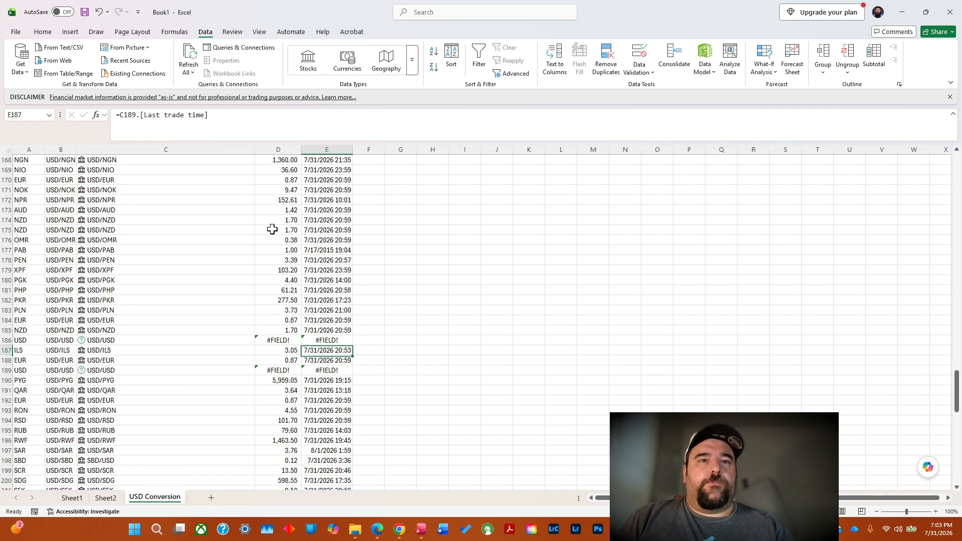
{"action": "key", "text": "Up"}
{"action": "key", "text": "Left"}
{"action": "type", "text": "1"}
{"action": "key", "text": "Right"}
{"action": "key", "text": "BackSpace"}
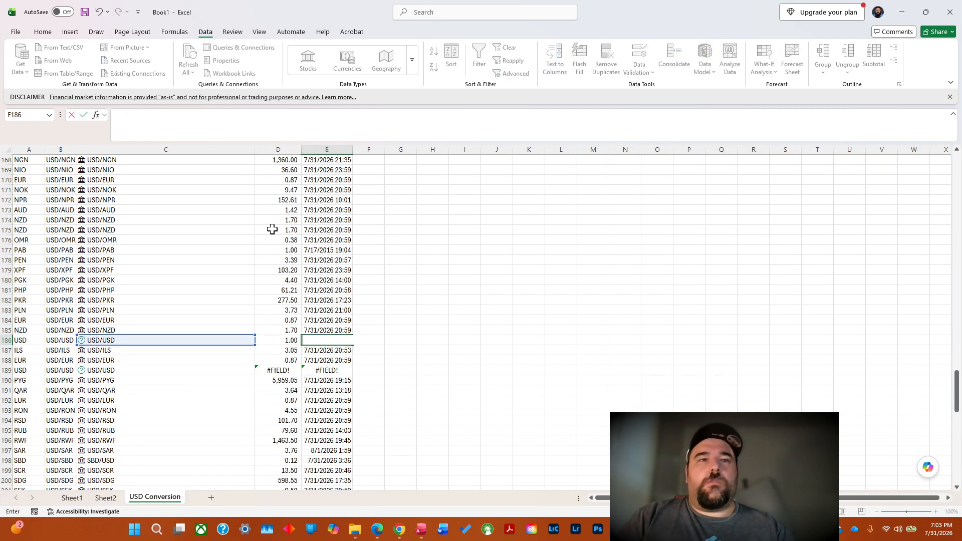
{"action": "key", "text": "Return"}
Set the USD/USD conversion rate in D189 to 1 and clear the trade time in E189.
{"action": "key", "text": "Down"}
{"action": "key", "text": "Down"}
{"action": "key", "text": "Left"}
{"action": "key", "text": "Right"}
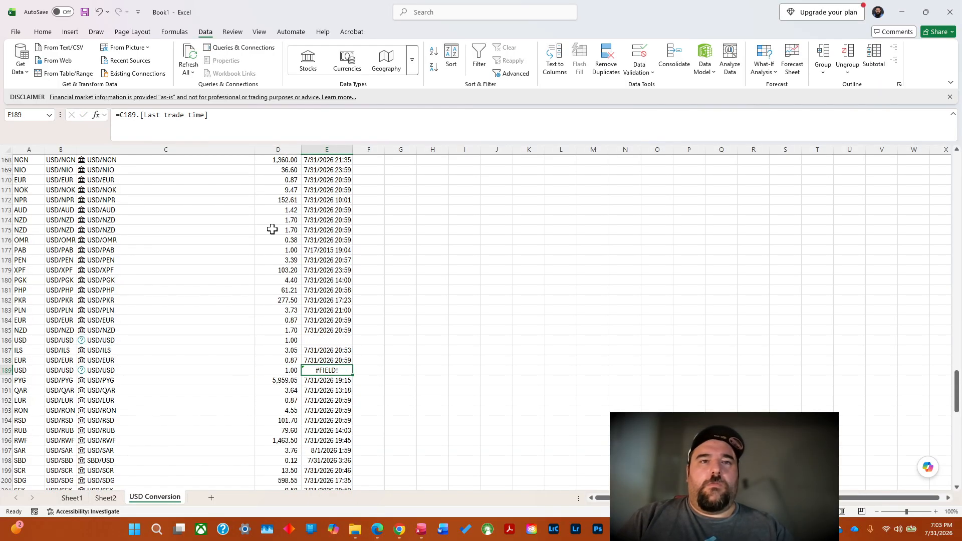
{"action": "key", "text": "BackSpace"}
{"action": "key", "text": "Down"}
{"action": "key", "text": "Down"}
{"action": "key", "text": "Down"}
{"action": "key", "text": "Down"}
{"action": "key", "text": "Down"}
{"action": "key", "text": "Down"}
{"action": "key", "text": "Down"}
{"action": "key", "text": "Down"}
{"action": "key", "text": "Down"}
{"action": "key", "text": "Down"}
{"action": "key", "text": "Down"}
{"action": "key", "text": "Down"}
{"action": "key", "text": "Down"}
{"action": "key", "text": "Down"}
{"action": "key", "text": "Down"}
{"action": "key", "text": "Down"}
{"action": "key", "text": "Down"}
{"action": "key", "text": "Down"}
{"action": "key", "text": "Down"}
{"action": "key", "text": "Down"}
{"action": "key", "text": "Down"}
{"action": "key", "text": "Down"}
{"action": "key", "text": "Down"}
{"action": "key", "text": "Down"}
{"action": "key", "text": "Down"}
{"action": "key", "text": "Down"}
{"action": "key", "text": "Down"}
{"action": "key", "text": "Down"}
{"action": "key", "text": "Down"}
{"action": "key", "text": "Down"}
{"action": "key", "text": "Down"}
{"action": "key", "text": "Down"}
{"action": "key", "text": "Down"}
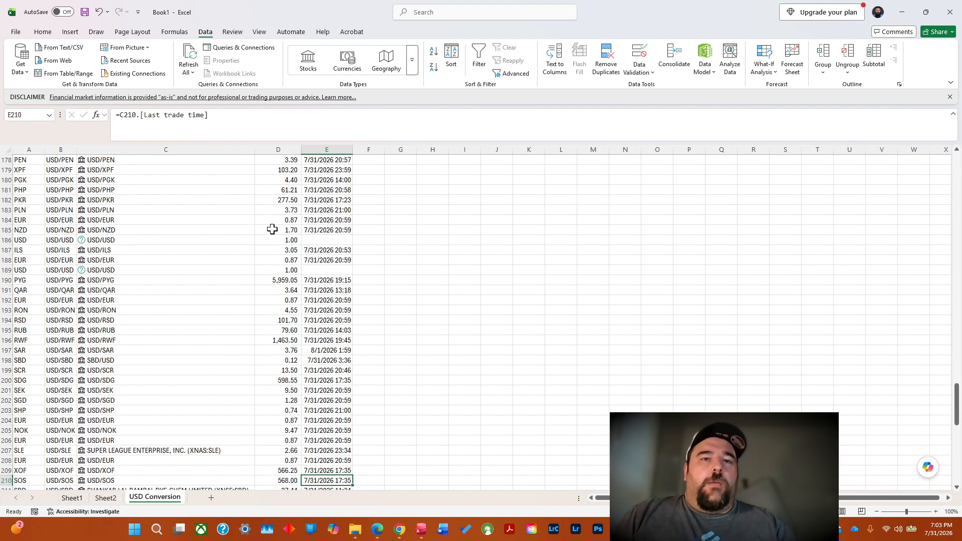
Set the USD/USD conversion rate in D214 to 1 and clear the trade time in E214.
{"action": "key", "text": "Up"}
{"action": "key", "text": "Up"}
{"action": "key", "text": "Up"}
{"action": "key", "text": "Up"}
{"action": "key", "text": "Up"}
{"action": "key", "text": "Up"}
{"action": "key", "text": "Up"}
{"action": "key", "text": "Up"}
{"action": "key", "text": "Up"}
{"action": "key", "text": "Up"}
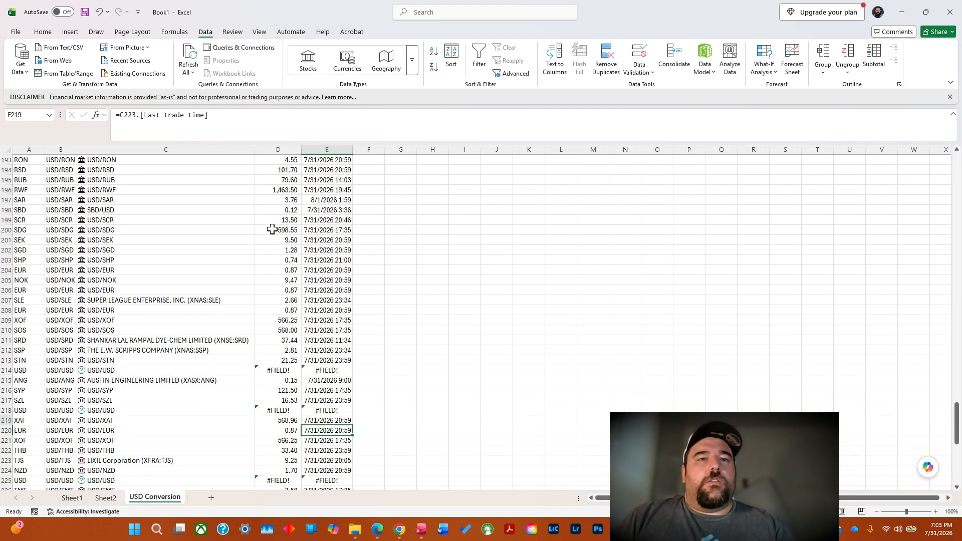
{"action": "key", "text": "Left"}
{"action": "type", "text": "1"}
{"action": "key", "text": "Right"}
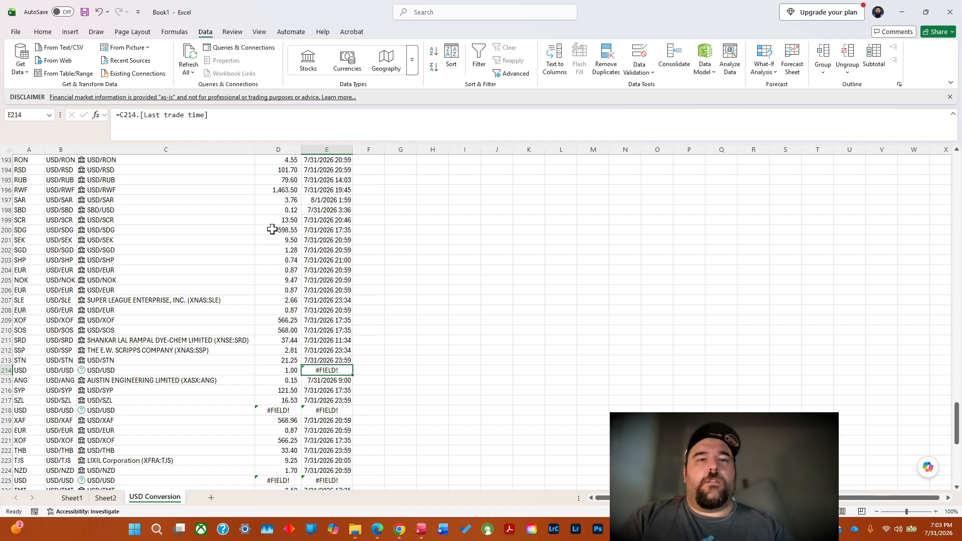
{"action": "key", "text": "BackSpace"}
Set the USD/USD conversion rate in D218 to 1 and clear the trade time in E218.
{"action": "key", "text": "Down"}
{"action": "key", "text": "Down"}
{"action": "key", "text": "Down"}
Set the USD/USD conversion rate in D225 to 1 and clear the trade time in E225.
{"action": "key", "text": "Down"}
{"action": "key", "text": "Left"}
{"action": "type", "text": "1"}
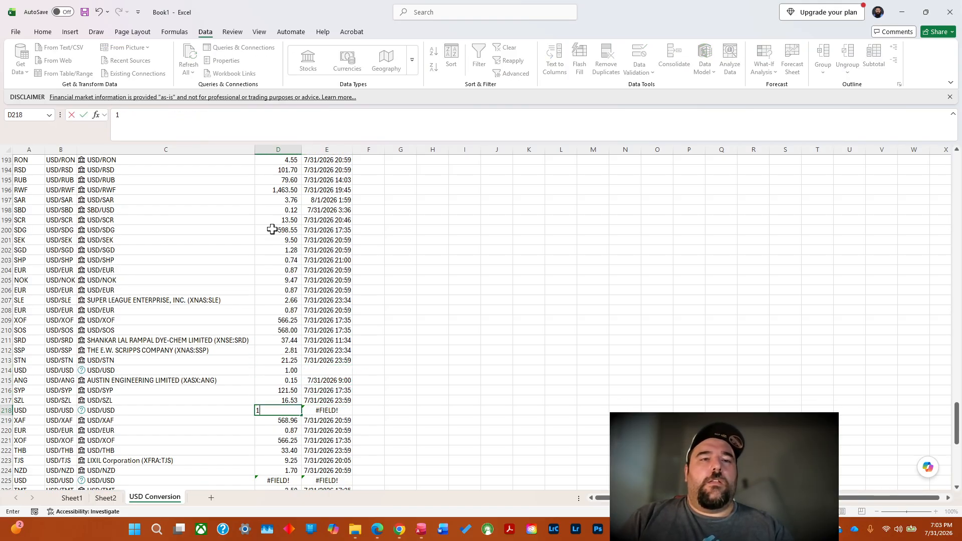
{"action": "key", "text": "Right"}
{"action": "key", "text": "BackSpace"}
{"action": "key", "text": "Down"}
{"action": "key", "text": "Down"}
{"action": "key", "text": "Down"}
{"action": "key", "text": "Down"}
{"action": "key", "text": "Down"}
{"action": "key", "text": "Down"}
{"action": "key", "text": "Down"}
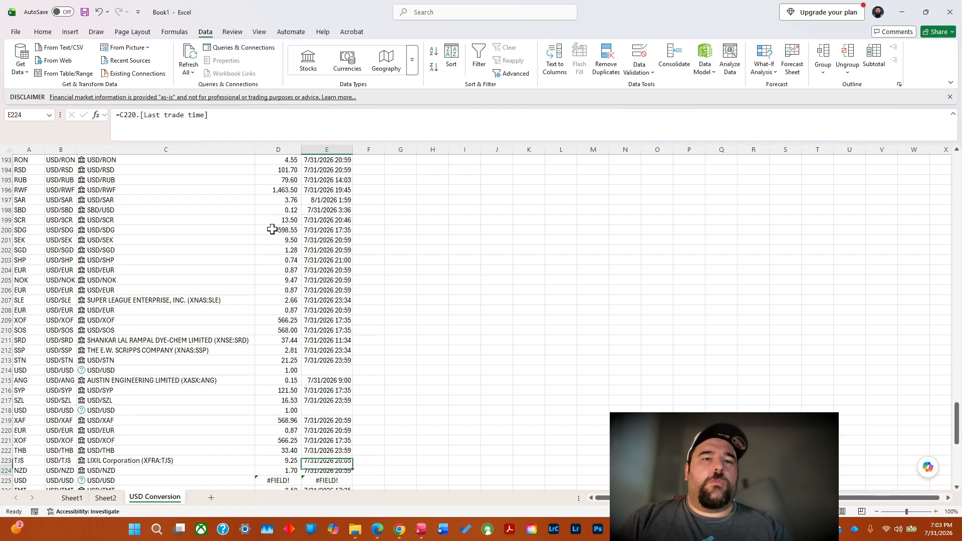
{"action": "key", "text": "Left"}
{"action": "key", "text": "Right"}
{"action": "key", "text": "Left"}
{"action": "type", "text": "1"}
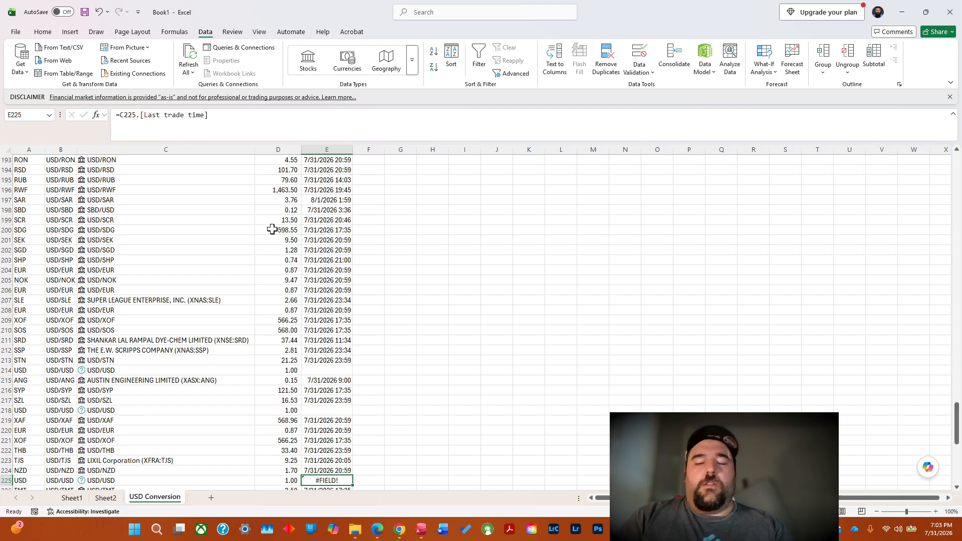
{"action": "key", "text": "Right"}
{"action": "key", "text": "BackSpace"}
Set the USD/USD conversion rates in D236 and D237 to 1 and clear the trade times in E236 and E237.
{"action": "key", "text": "Down"}
{"action": "key", "text": "Down"}
{"action": "key", "text": "Down"}
{"action": "key", "text": "Down"}
{"action": "key", "text": "Down"}
{"action": "key", "text": "Down"}
{"action": "key", "text": "Down"}
{"action": "key", "text": "Down"}
{"action": "key", "text": "Down"}
{"action": "key", "text": "Down"}
{"action": "key", "text": "Down"}
{"action": "key", "text": "Down"}
{"action": "key", "text": "Down"}
{"action": "key", "text": "Down"}
{"action": "key", "text": "Down"}
{"action": "key", "text": "Down"}
{"action": "key", "text": "Down"}
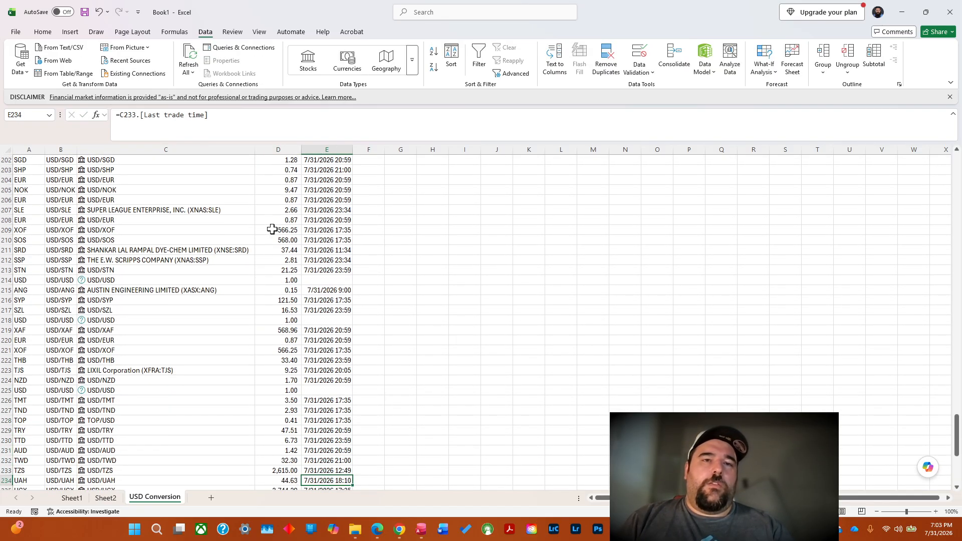
{"action": "key", "text": "Up"}
{"action": "key", "text": "Up"}
{"action": "key", "text": "Up"}
{"action": "key", "text": "Up"}
{"action": "key", "text": "Up"}
{"action": "key", "text": "Up"}
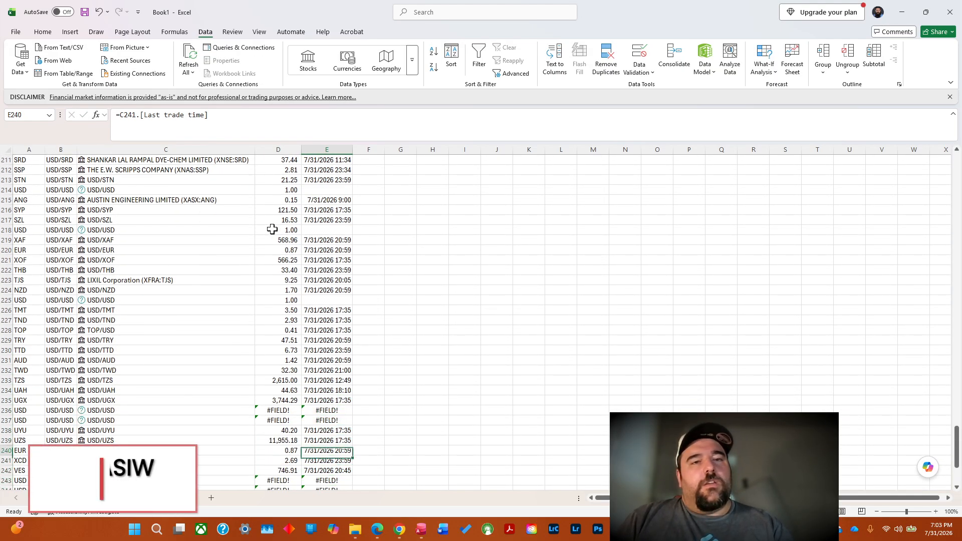
{"action": "key", "text": "Left"}
{"action": "type", "text": "1"}
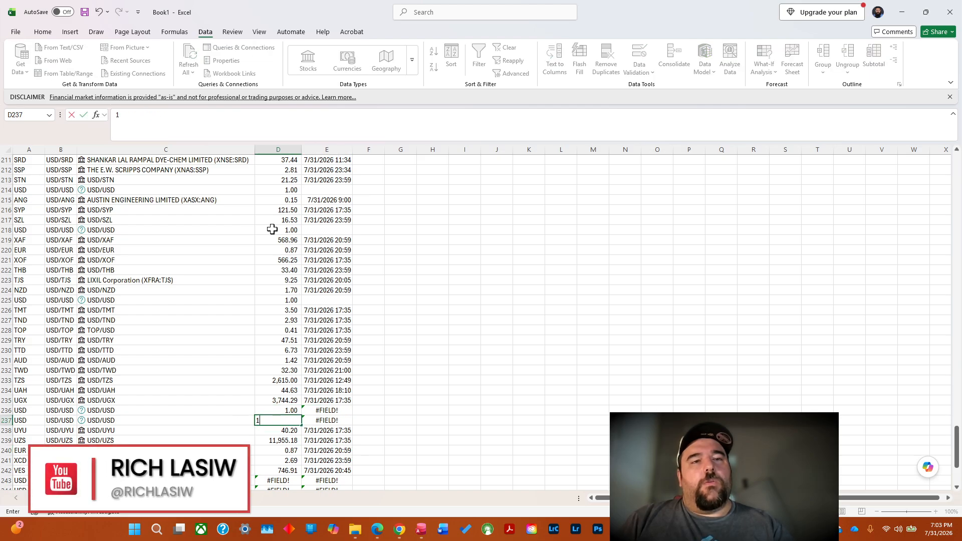
{"action": "key", "text": "Right"}
{"action": "key", "text": "BackSpace"}
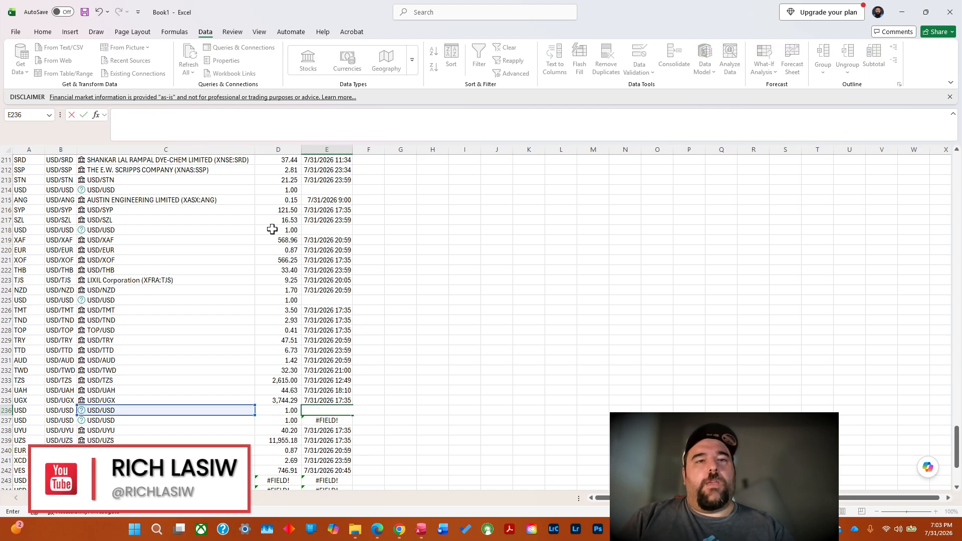
{"action": "key", "text": "Return"}
{"action": "key", "text": "Delete"}
Set the USD/USD conversion rates in D243 and D244 to 1 and clear the trade times in E243 and E244.
{"action": "key", "text": "Down"}
{"action": "key", "text": "Down"}
{"action": "key", "text": "Down"}
{"action": "key", "text": "Down"}
{"action": "key", "text": "Down"}
{"action": "key", "text": "Down"}
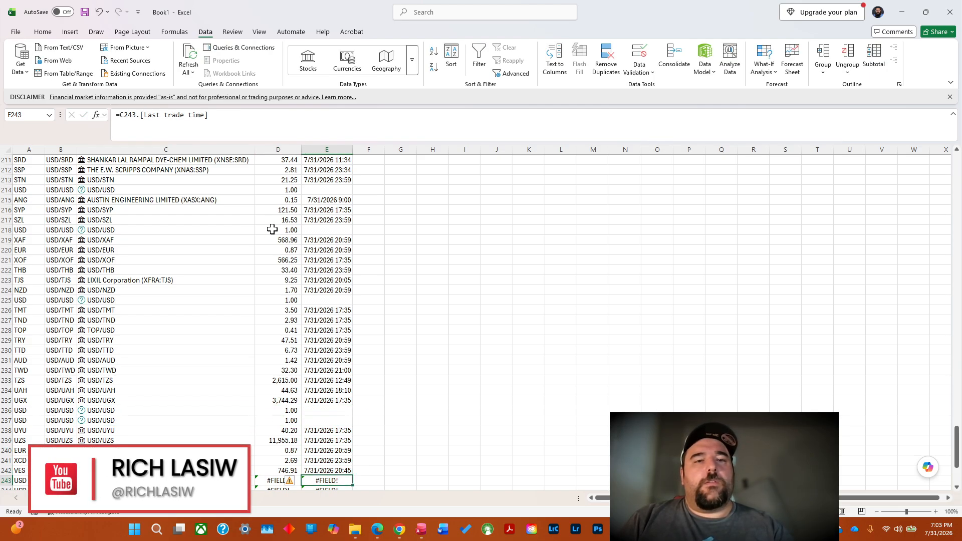
{"action": "key", "text": "Left"}
{"action": "type", "text": "1"}
{"action": "key", "text": "Right"}
{"action": "key", "text": "Down"}
{"action": "key", "text": "Down"}
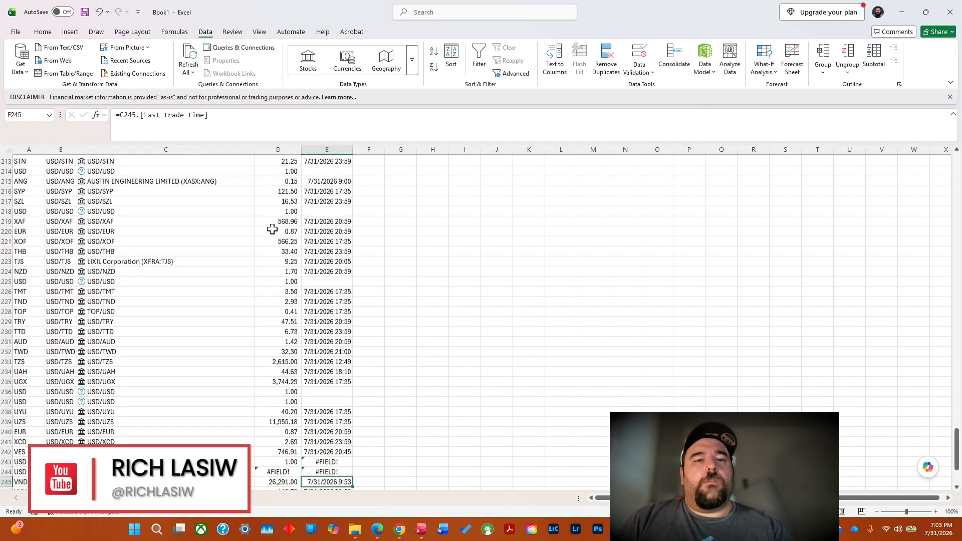
{"action": "key", "text": "Up"}
{"action": "key", "text": "Left"}
{"action": "type", "text": "1"}
{"action": "key", "text": "Right"}
{"action": "key", "text": "Up"}
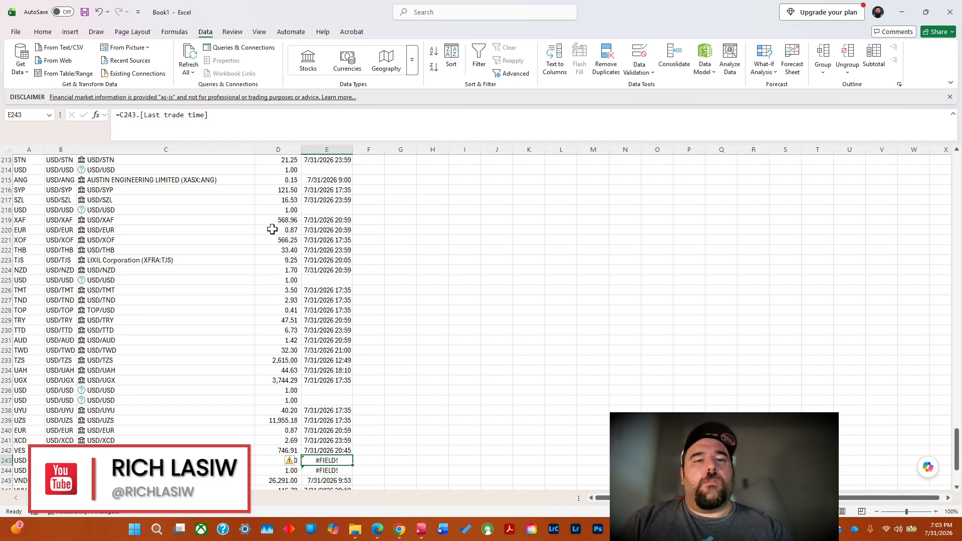
{"action": "key", "text": "Delete"}
{"action": "key", "text": "Down"}
{"action": "key", "text": "Delete"}
Check the remaining conversion rows through row 254 for field errors and find where the currency list ends.
{"action": "key", "text": "Down"}
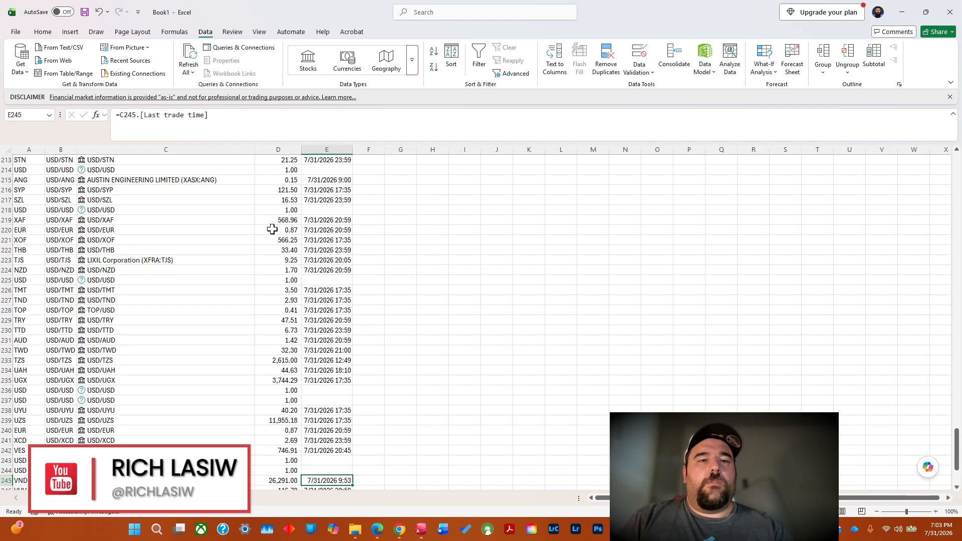
{"action": "key", "text": "Down"}
{"action": "key", "text": "Down"}
{"action": "key", "text": "Down"}
{"action": "key", "text": "Down"}
{"action": "key", "text": "Down"}
{"action": "key", "text": "Down"}
{"action": "key", "text": "Down"}
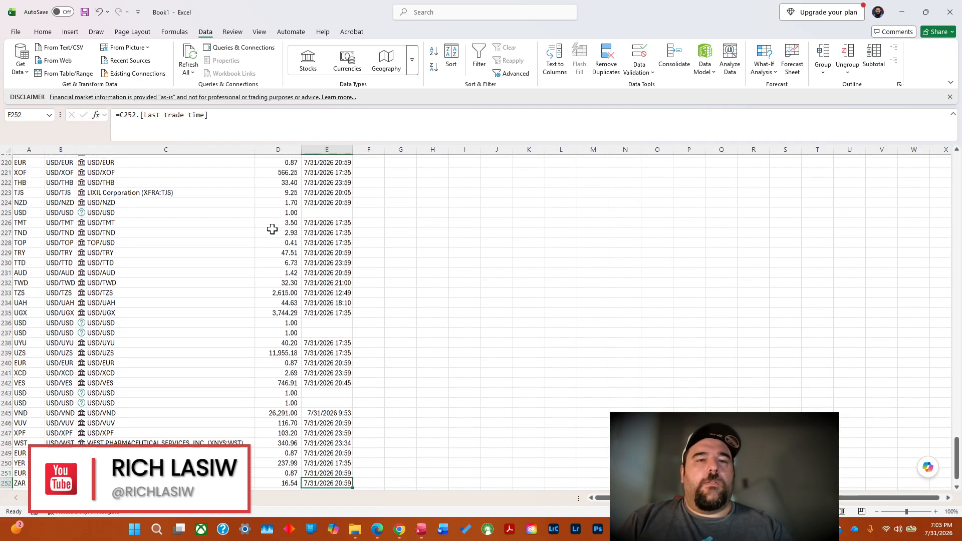
{"action": "key", "text": "Down"}
{"action": "key", "text": "Down"}
{"action": "key", "text": "Down"}
{"action": "key", "text": "Down"}
{"action": "key", "text": "Down"}
{"action": "key", "text": "Down"}
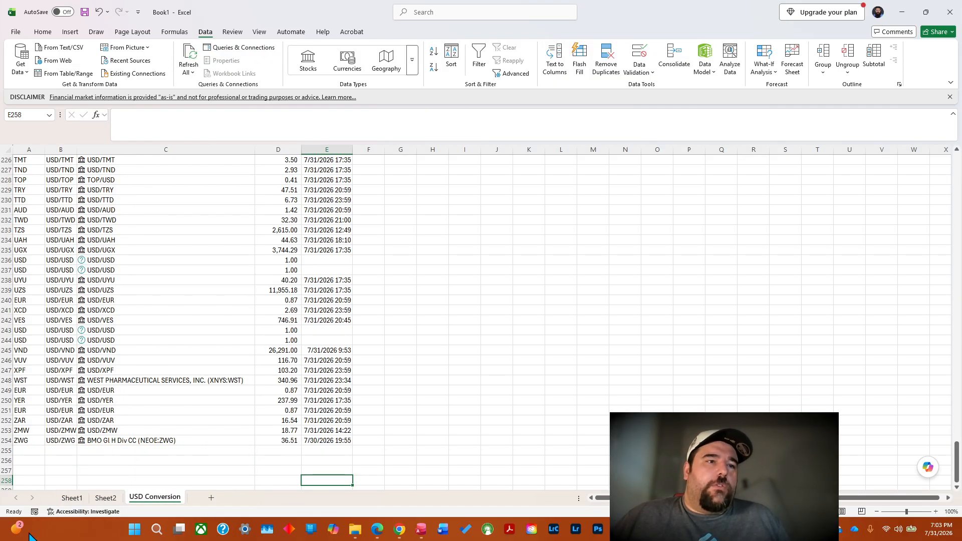
{"action": "left_click", "coordinate": [4, 441]}
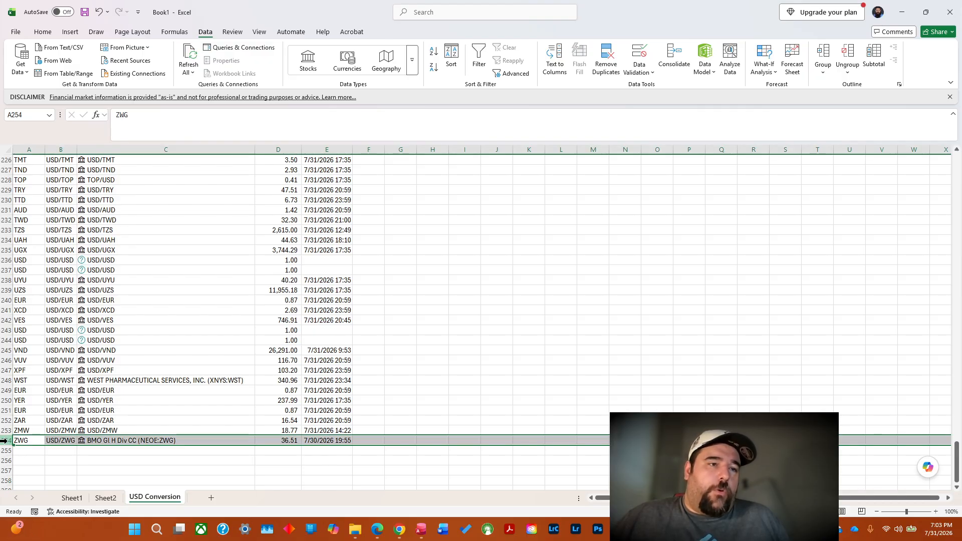
{"action": "left_click_drag", "start_coordinate": [959, 478], "coordinate": [960, 123]}
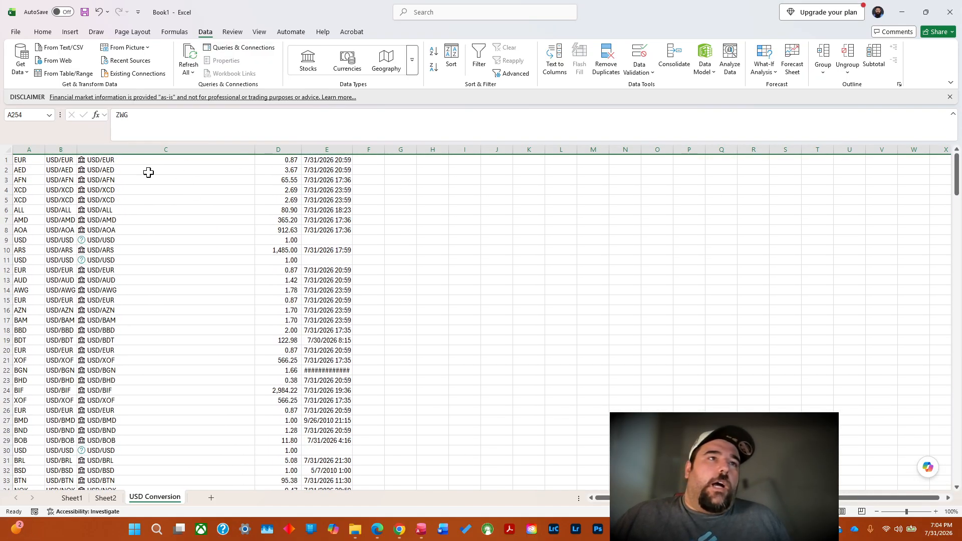
Copy the currency codes in A1:A254 of the USD Conversion sheet.
{"action": "left_click", "coordinate": [21, 160]}
{"action": "left_click_drag", "start_coordinate": [29, 161], "coordinate": [31, 467]}
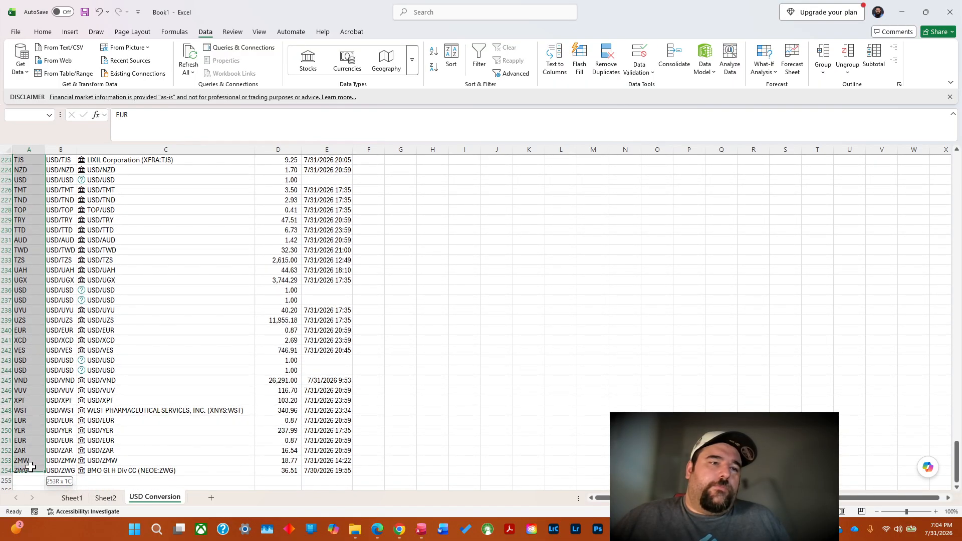
{"action": "right_click", "coordinate": [21, 407]}
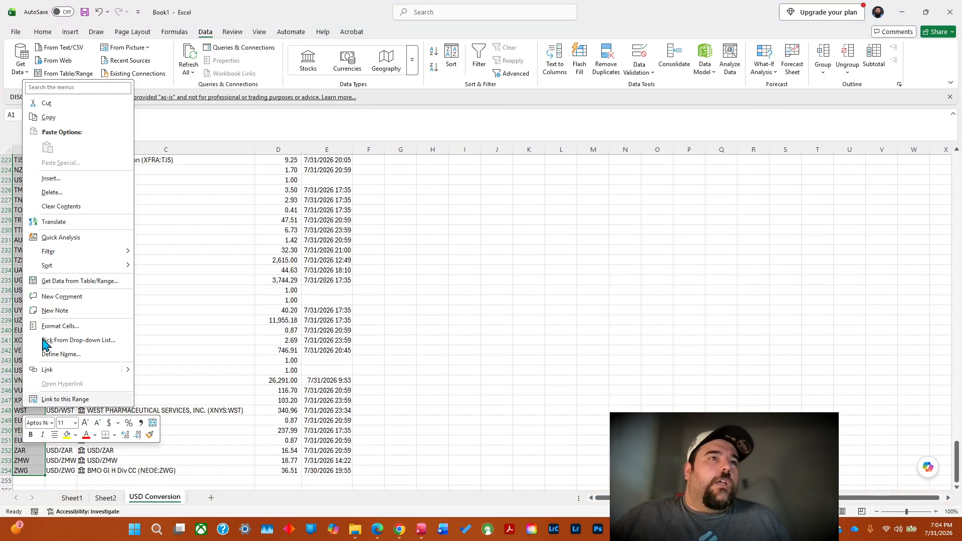
{"action": "left_click", "coordinate": [58, 123]}
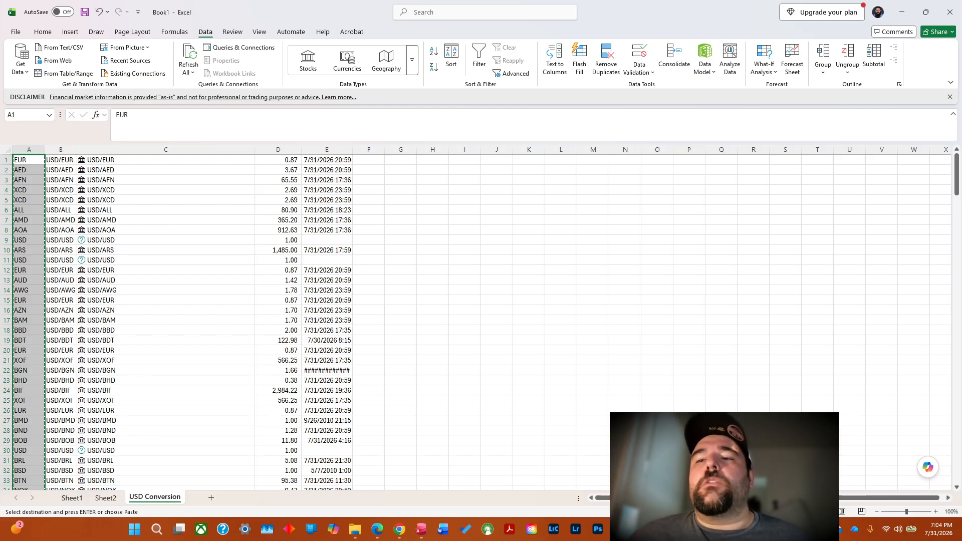
Paste the currency codes into the Currency column from E2 on the Country1 sheet of Country.xlsx, and return to Book1.
{"action": "key", "text": "alt+Tab"}
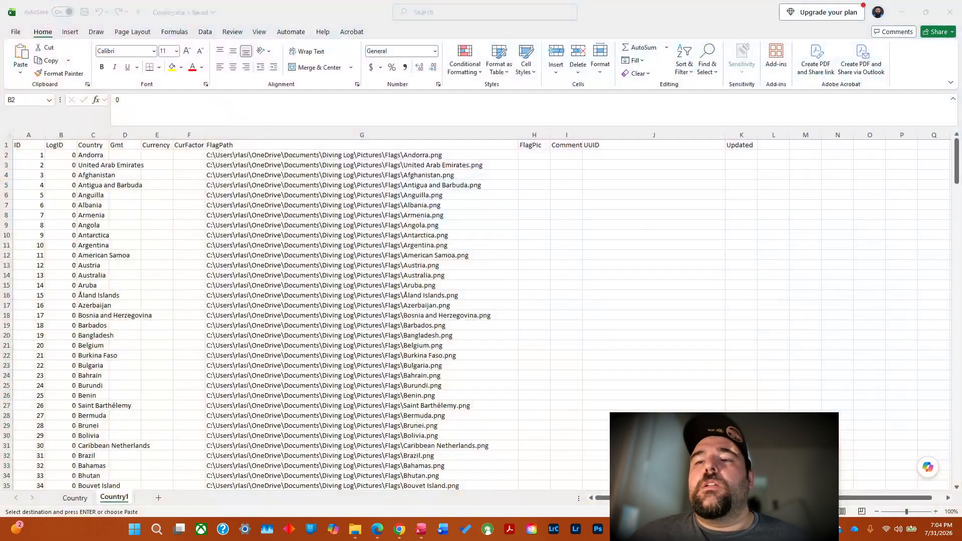
{"action": "key", "text": "ctrl+shift+Down"}
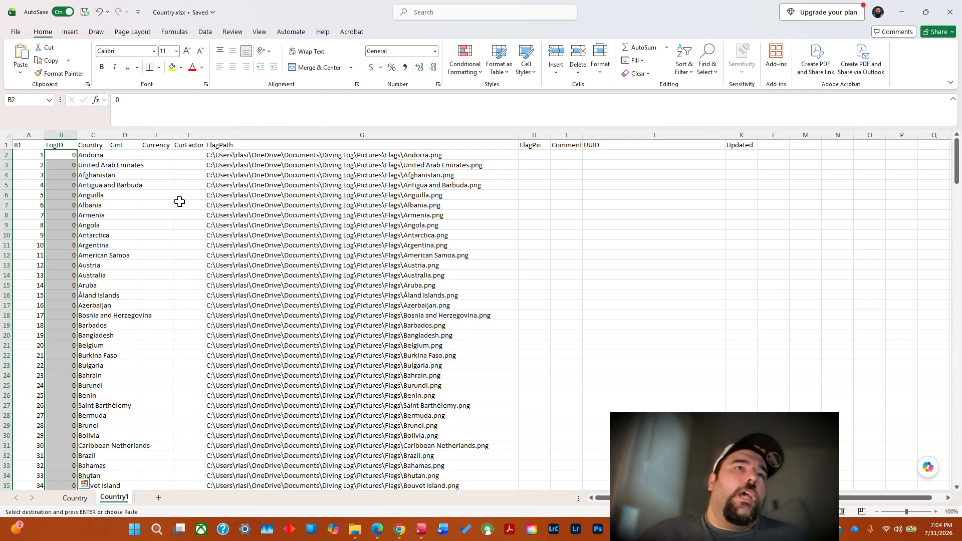
{"action": "left_click", "coordinate": [156, 155]}
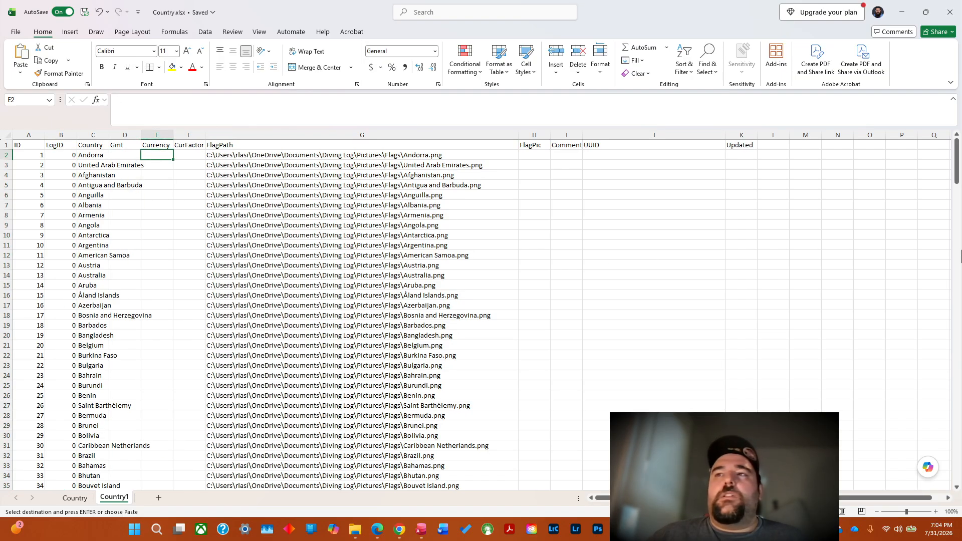
{"action": "right_click", "coordinate": [161, 156]}
{"action": "left_click", "coordinate": [185, 222]}
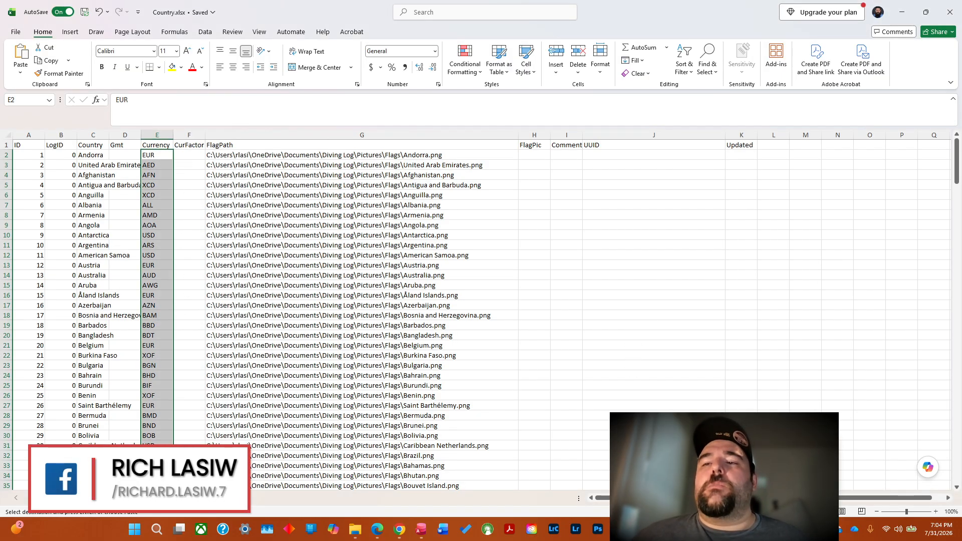
{"action": "key", "text": "alt+Tab"}
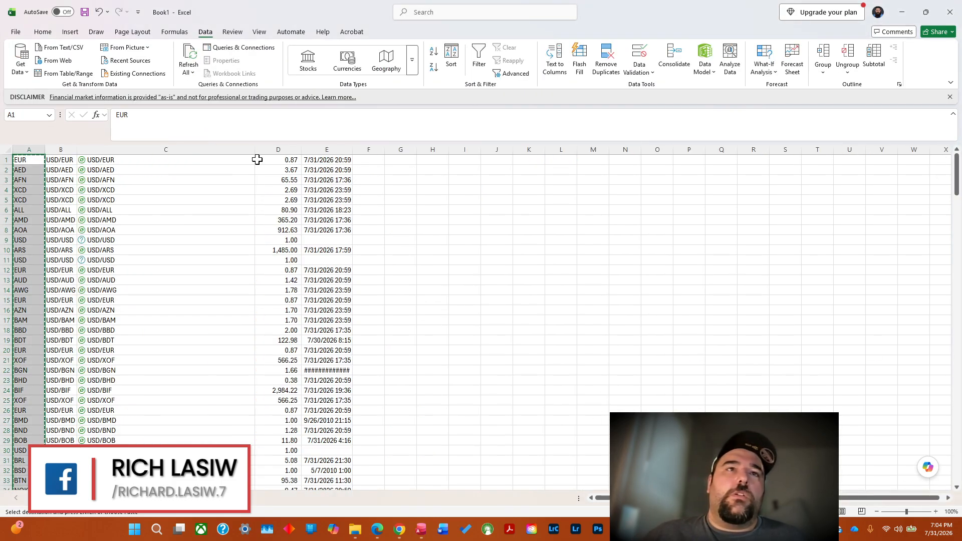
{"action": "left_click", "coordinate": [280, 161]}
{"action": "left_click_drag", "start_coordinate": [290, 160], "coordinate": [287, 516]}
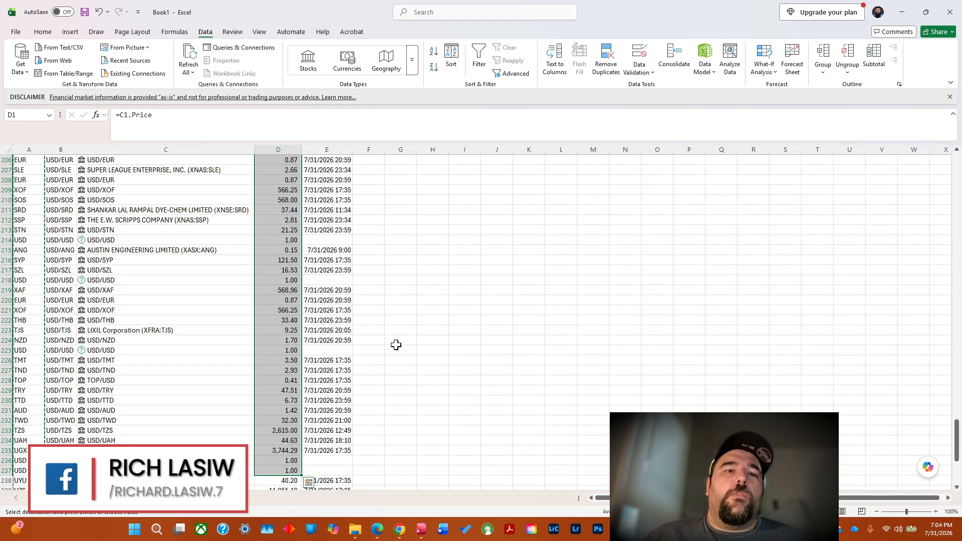
{"action": "left_click", "coordinate": [270, 433]}
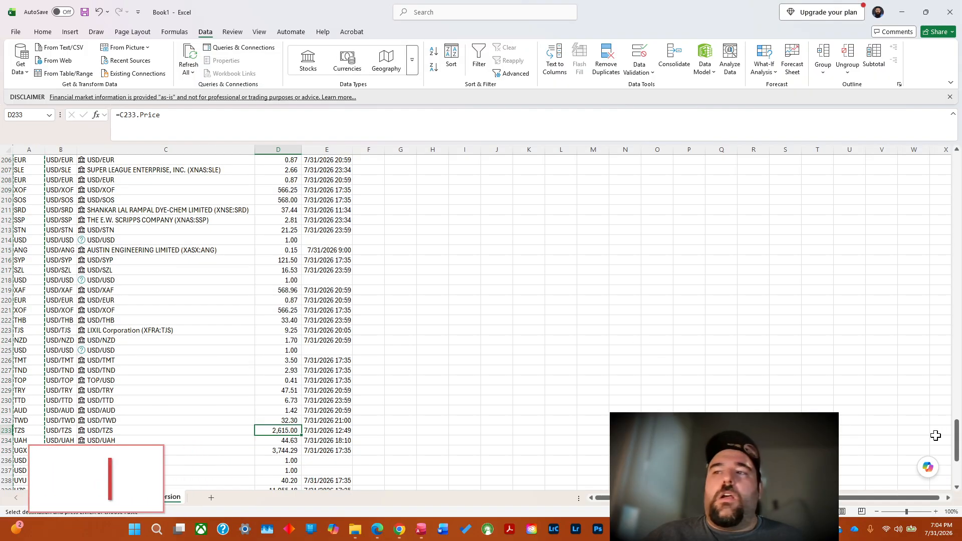
Set the KGS conversion rate in D120 to 1.
{"action": "left_click_drag", "start_coordinate": [956, 441], "coordinate": [957, 301]}
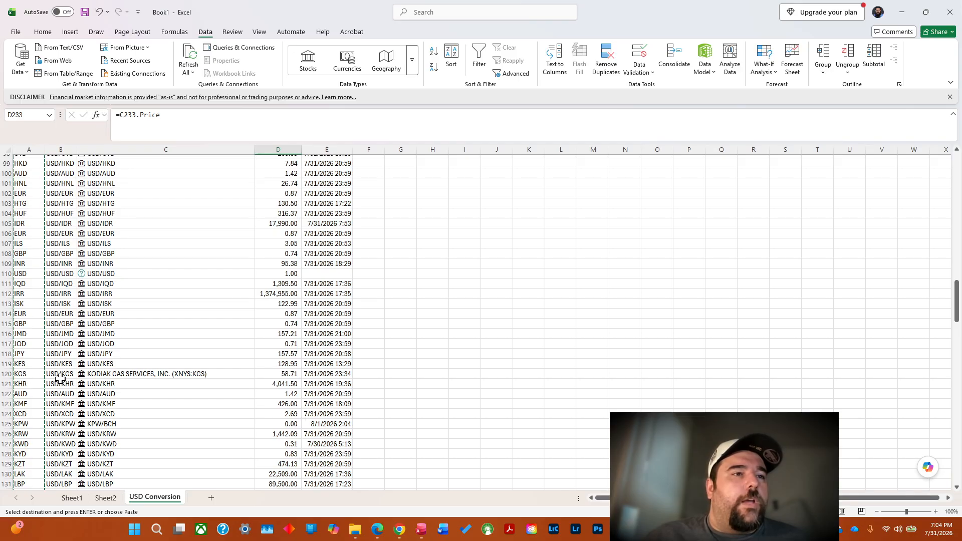
{"action": "left_click", "coordinate": [271, 374]}
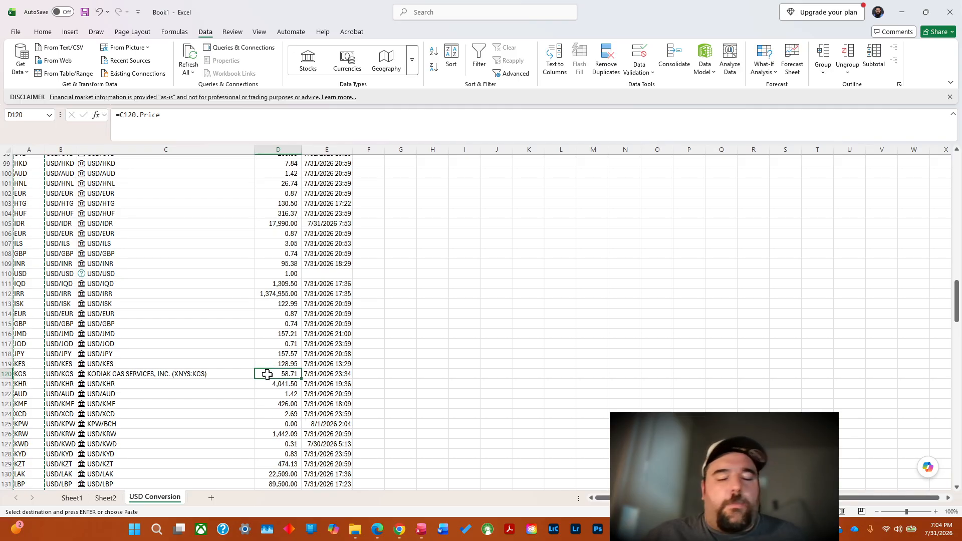
{"action": "key", "text": "Return"}
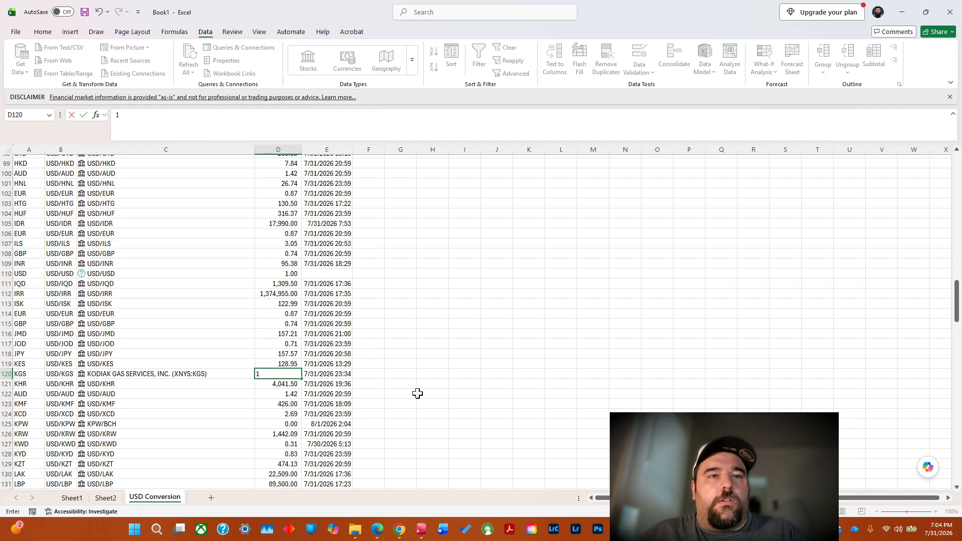
{"action": "left_click", "coordinate": [438, 394]}
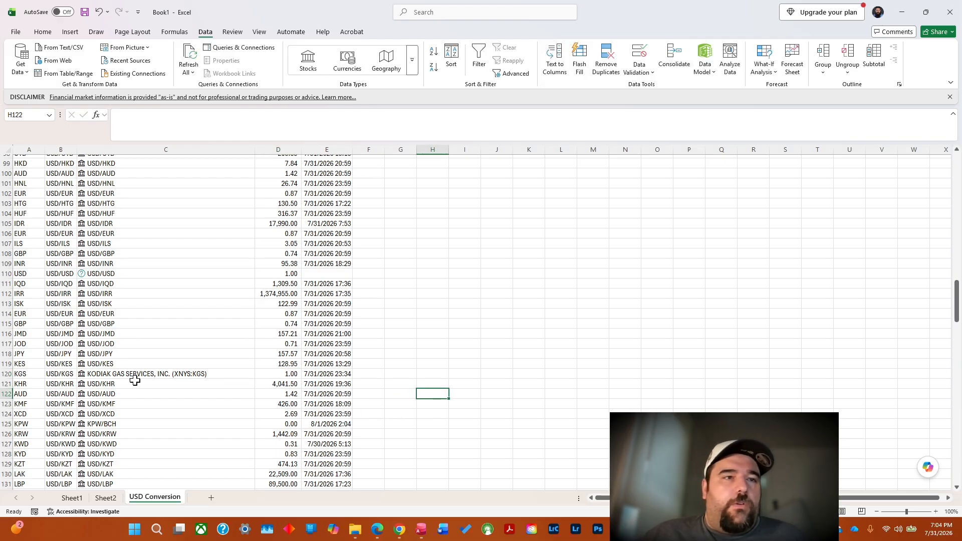
Copy the conversion rates in D1:D254 of the USD Conversion sheet.
{"action": "left_click", "coordinate": [26, 377]}
{"action": "key", "text": "ctrl+Down"}
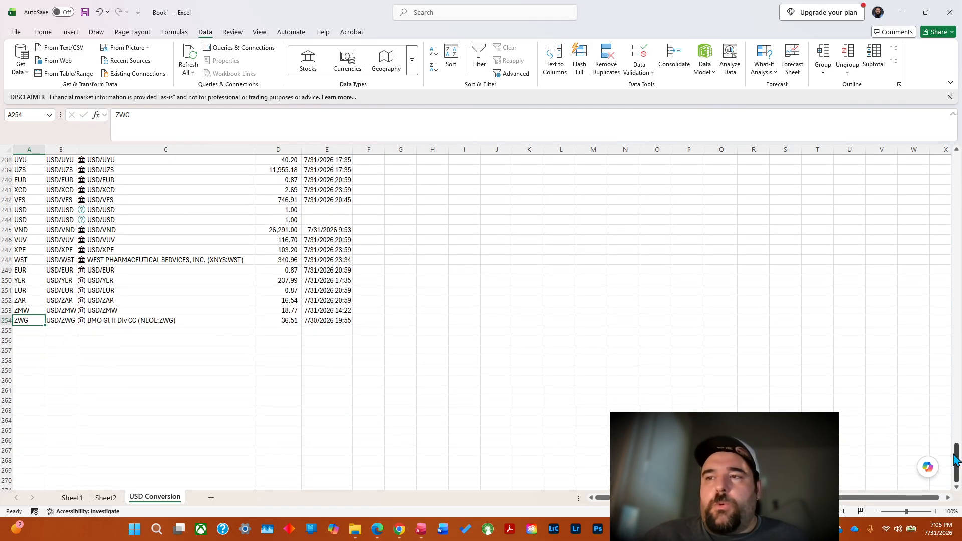
{"action": "left_click_drag", "start_coordinate": [957, 459], "coordinate": [956, 173]}
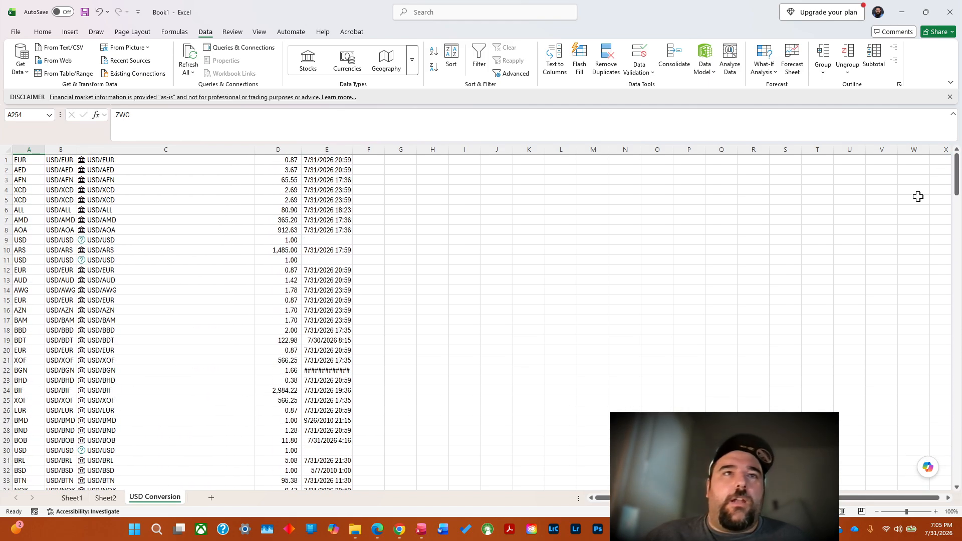
{"action": "left_click", "coordinate": [280, 160]}
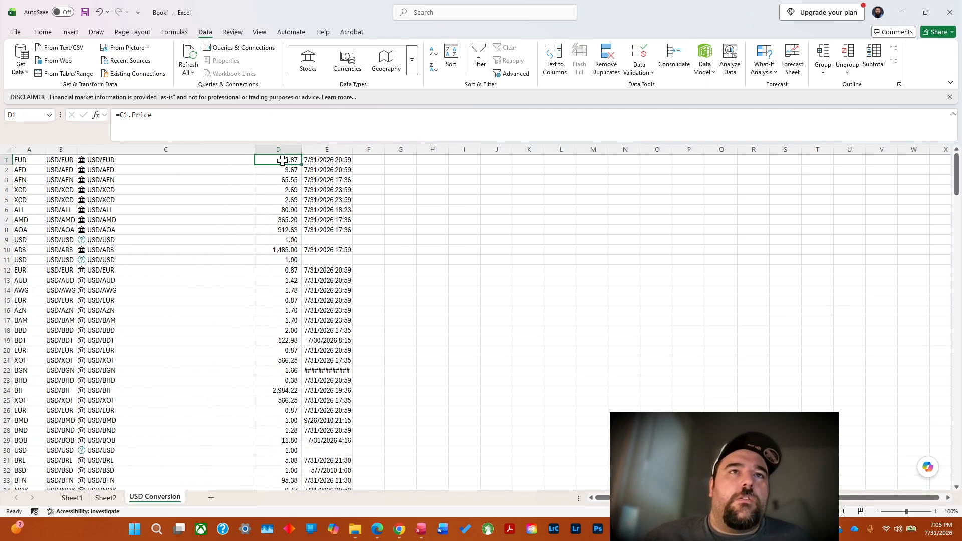
{"action": "left_click_drag", "start_coordinate": [286, 160], "coordinate": [285, 488]}
{"action": "right_click", "coordinate": [269, 360]}
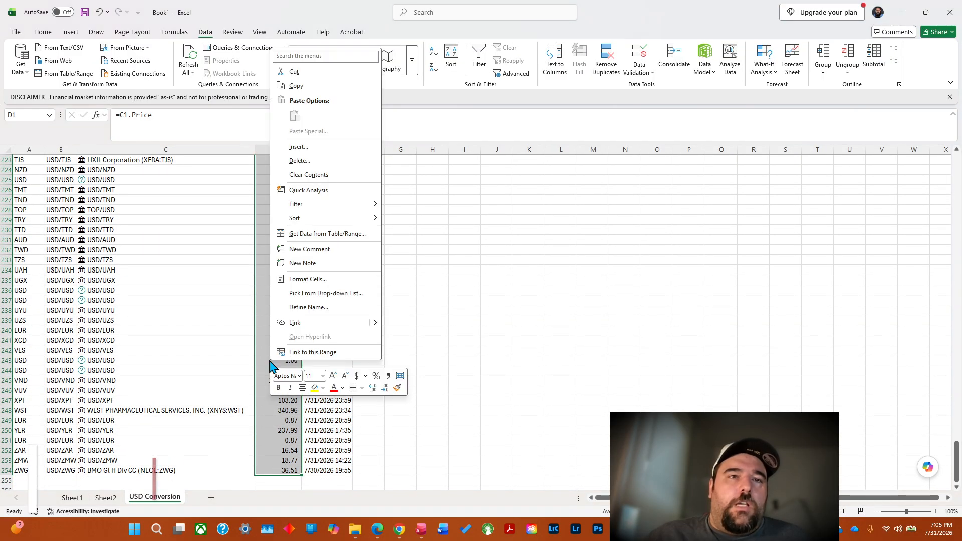
{"action": "left_click", "coordinate": [296, 86]}
{"action": "scroll", "coordinate": [293, 125], "scroll_direction": "up", "scroll_amount": 20}
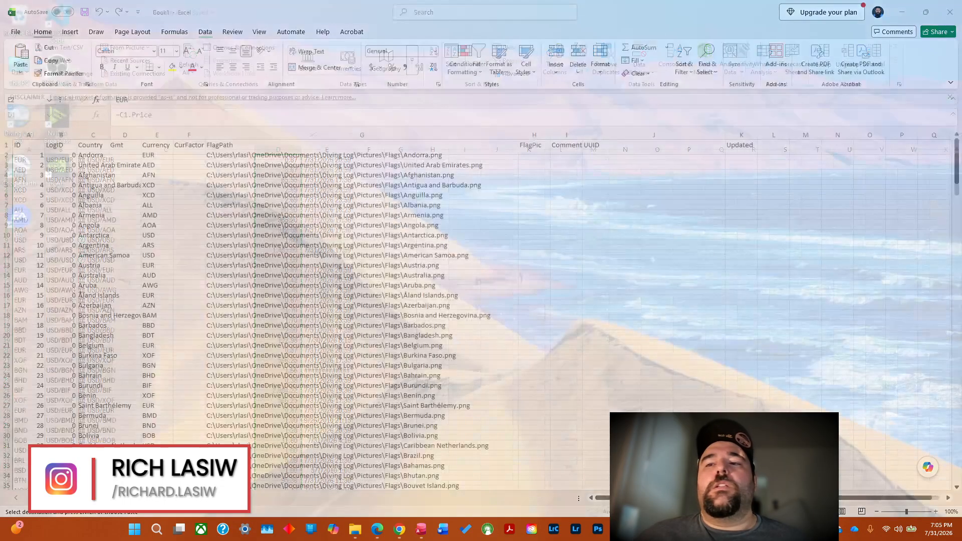
Switch to Country.xlsx and paste the copied rates as values into the CurFactor column from F2 on the Country1 sheet.
{"action": "left_click", "coordinate": [681, 476]}
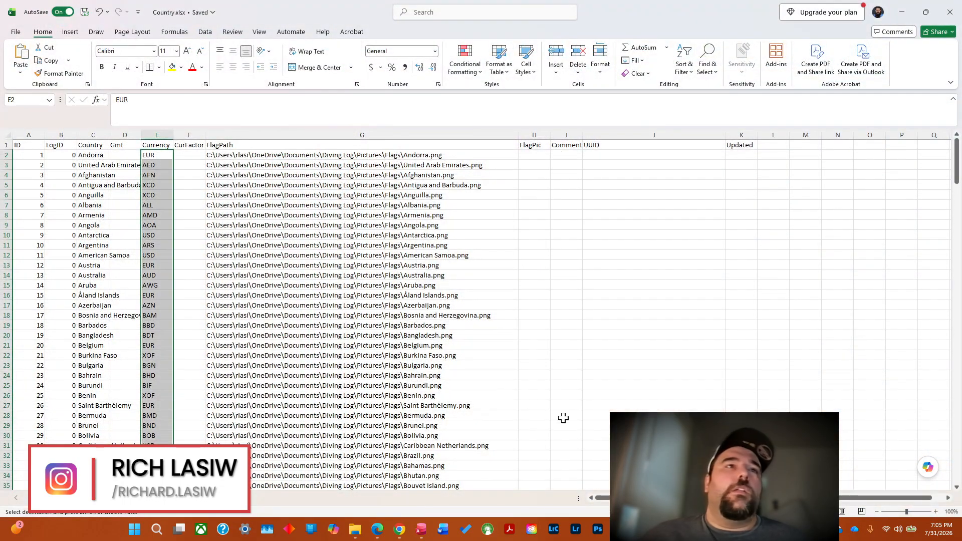
{"action": "left_click", "coordinate": [189, 156]}
{"action": "right_click", "coordinate": [191, 159]}
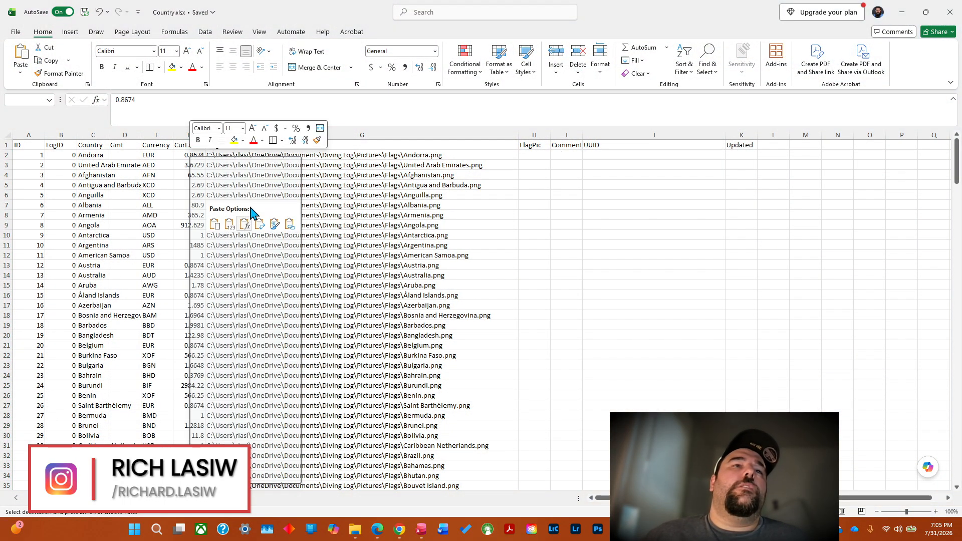
{"action": "left_click", "coordinate": [228, 224]}
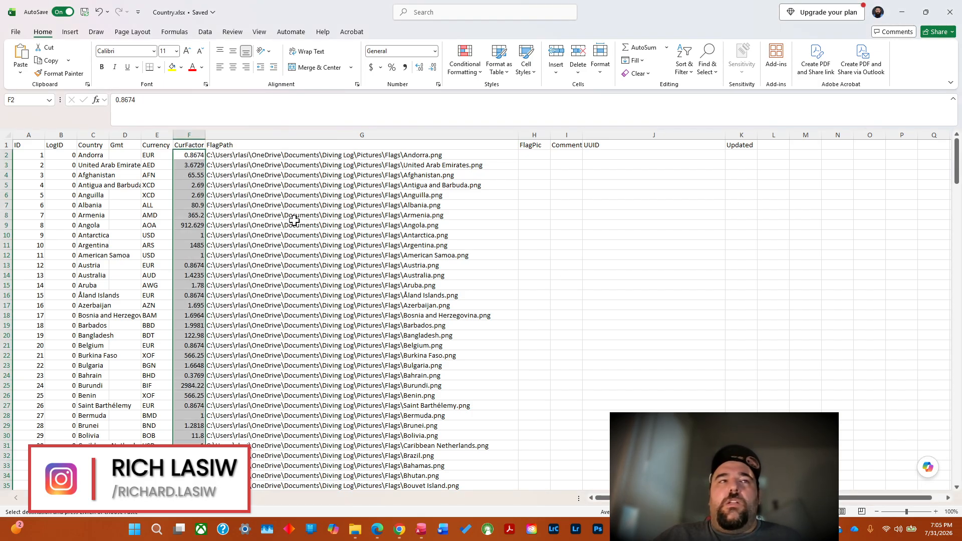
{"action": "left_click", "coordinate": [384, 206]}
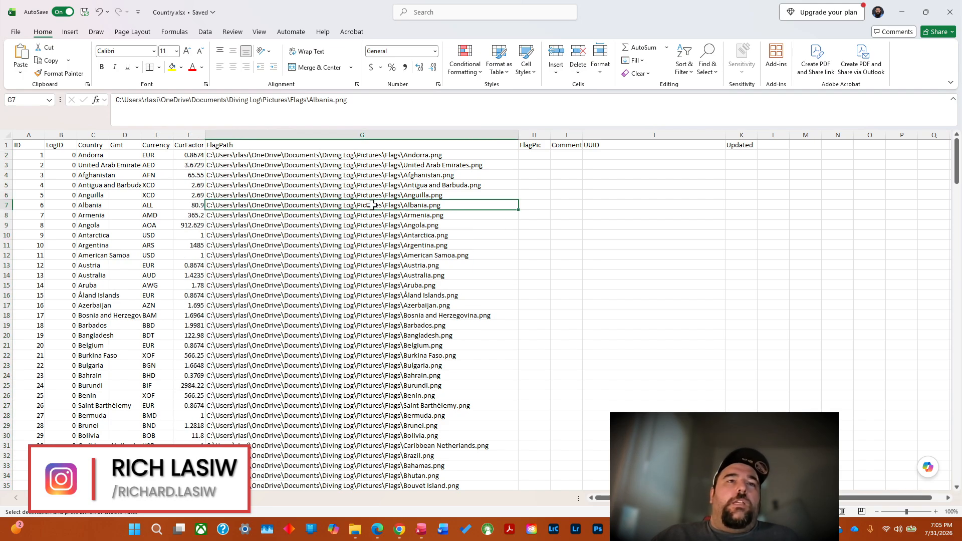
{"action": "left_click", "coordinate": [444, 156]}
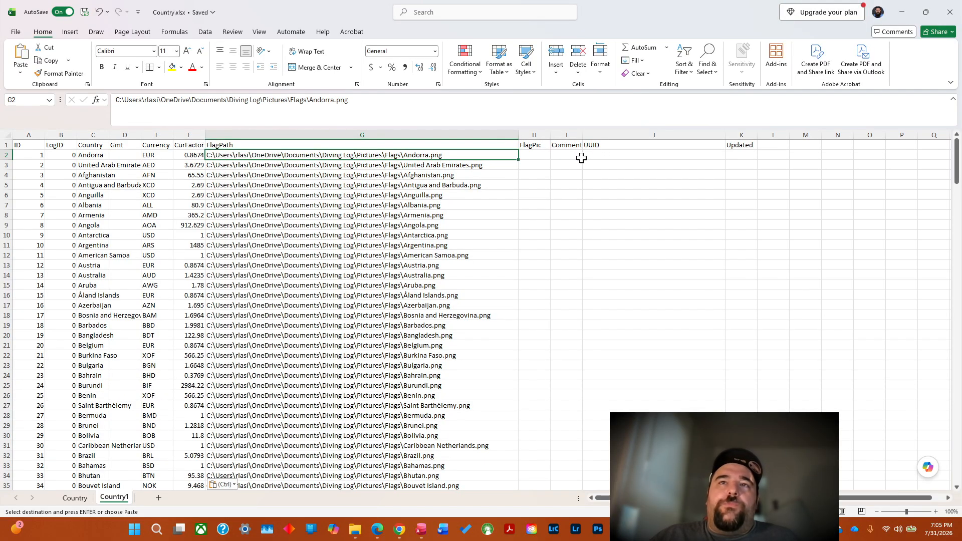
{"action": "left_click", "coordinate": [570, 156]}
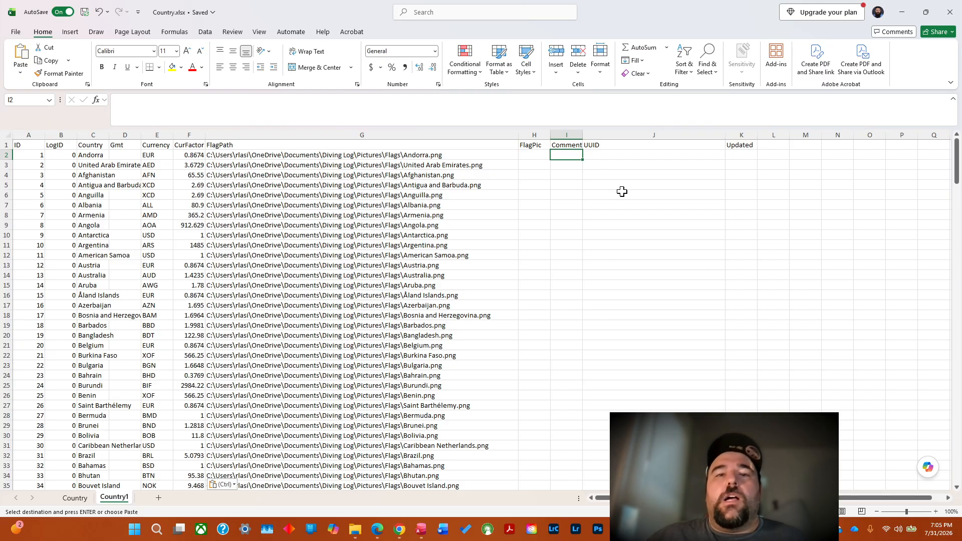
Switch to the Country List for Excel chat in ChatGPT and write the request "in the same order, please provide me one" below the last reply.
{"action": "left_click", "coordinate": [399, 530]}
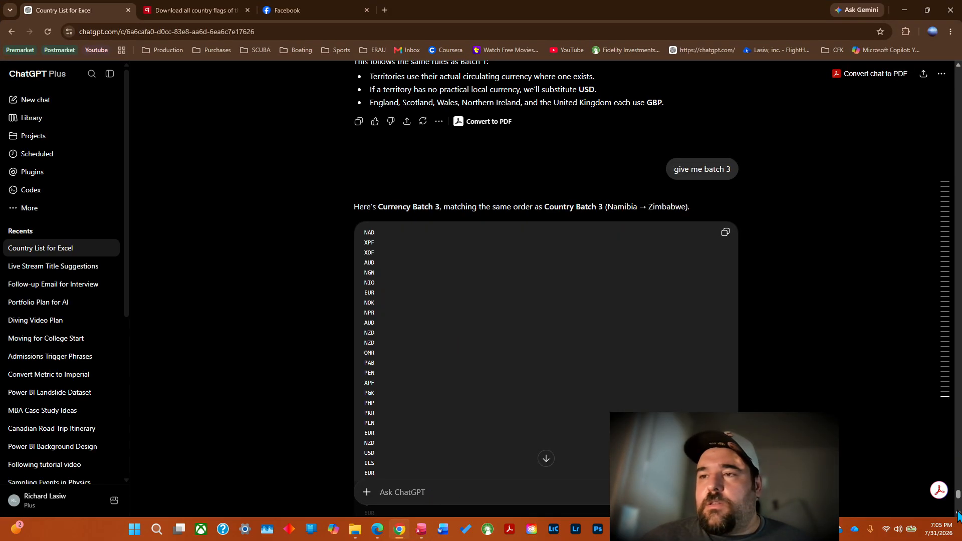
{"action": "scroll", "coordinate": [959, 516], "scroll_direction": "down", "scroll_amount": 12}
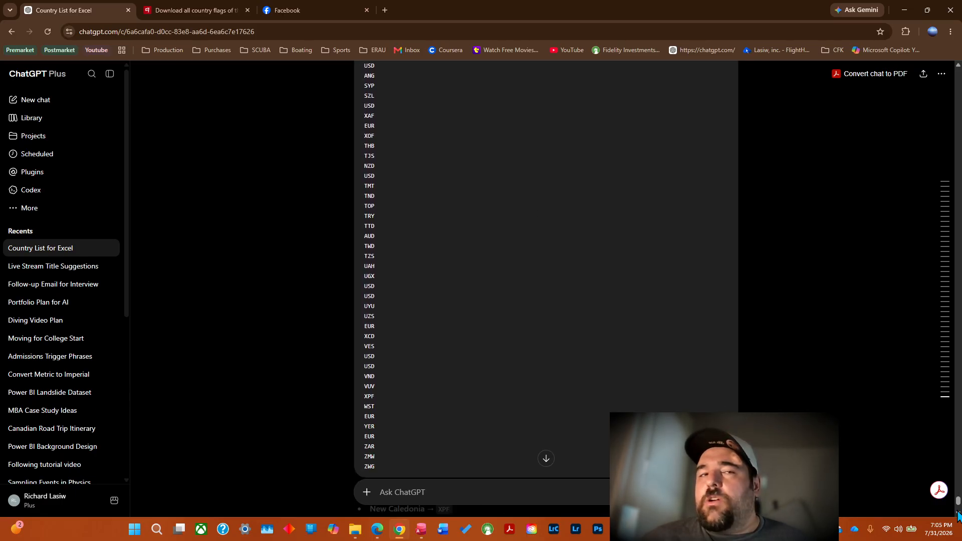
{"action": "scroll", "coordinate": [959, 515], "scroll_direction": "down", "scroll_amount": 6}
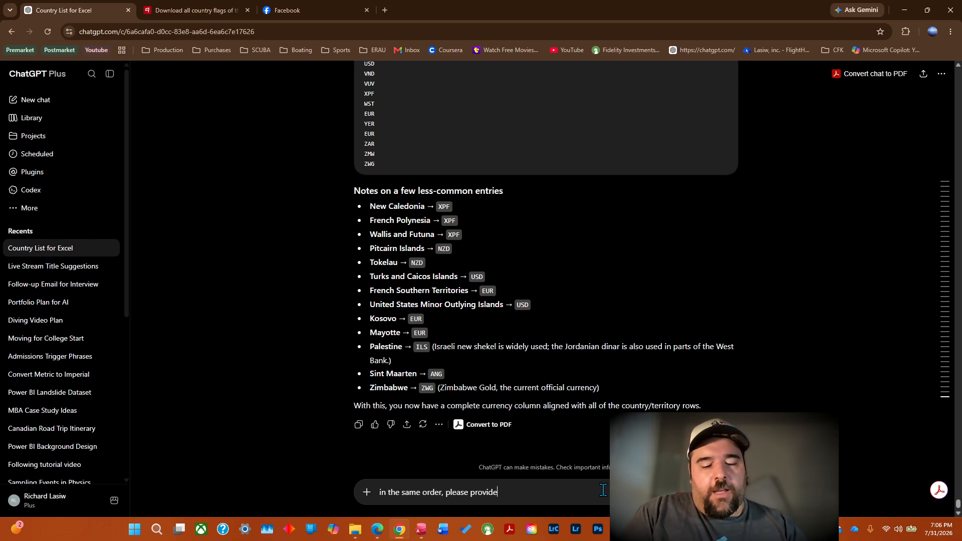
{"action": "type", "text": "me o"}
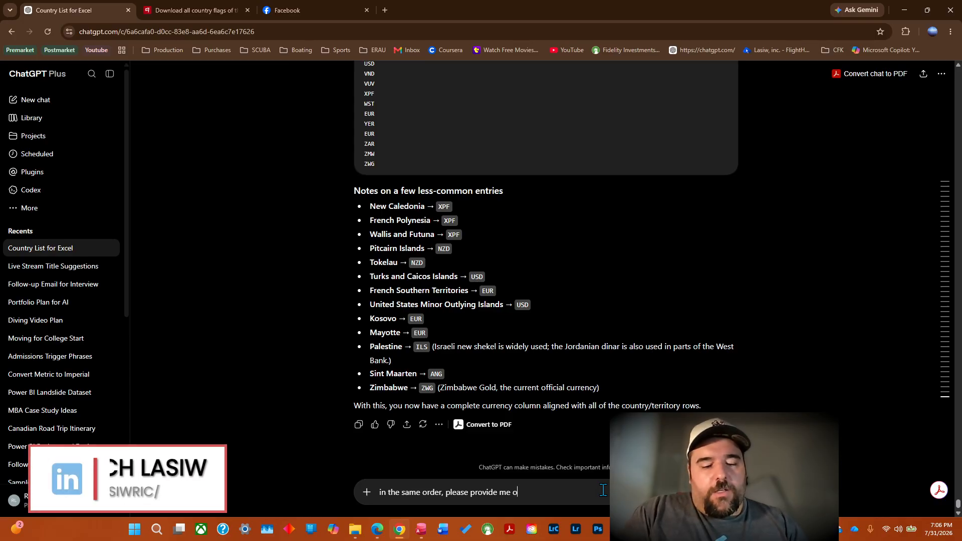
{"action": "type", "text": "ne sentance"}
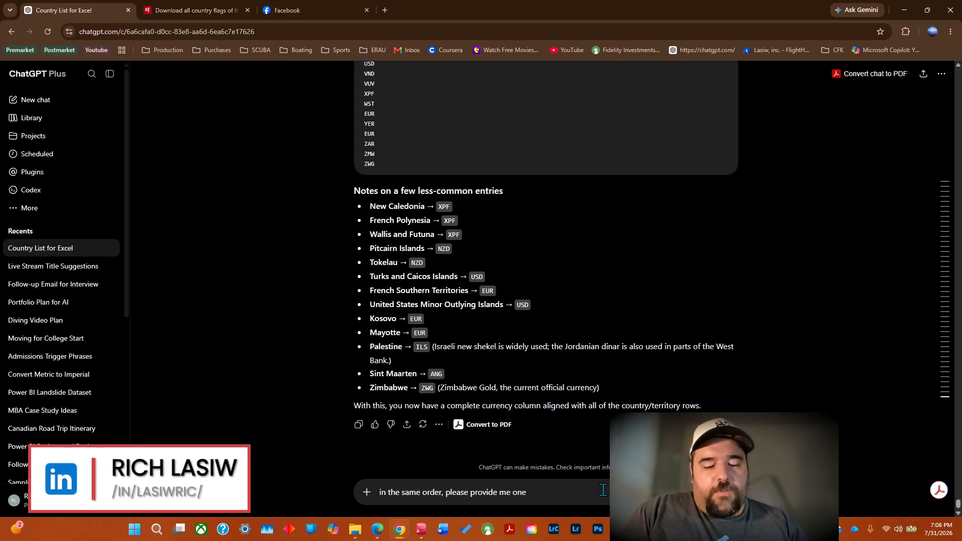
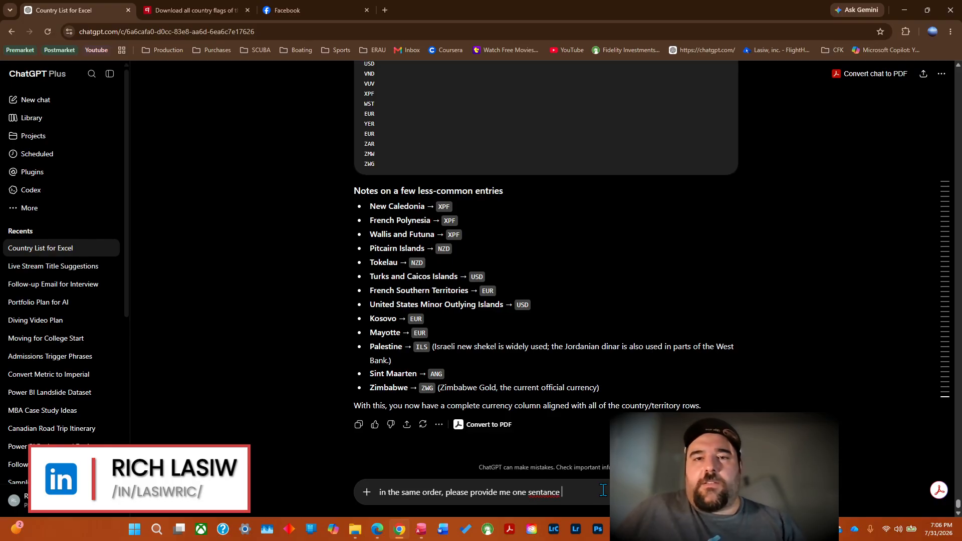
Correct the misspelled word "sentance" to "sentence" in the draft message.
{"action": "right_click", "coordinate": [552, 494]}
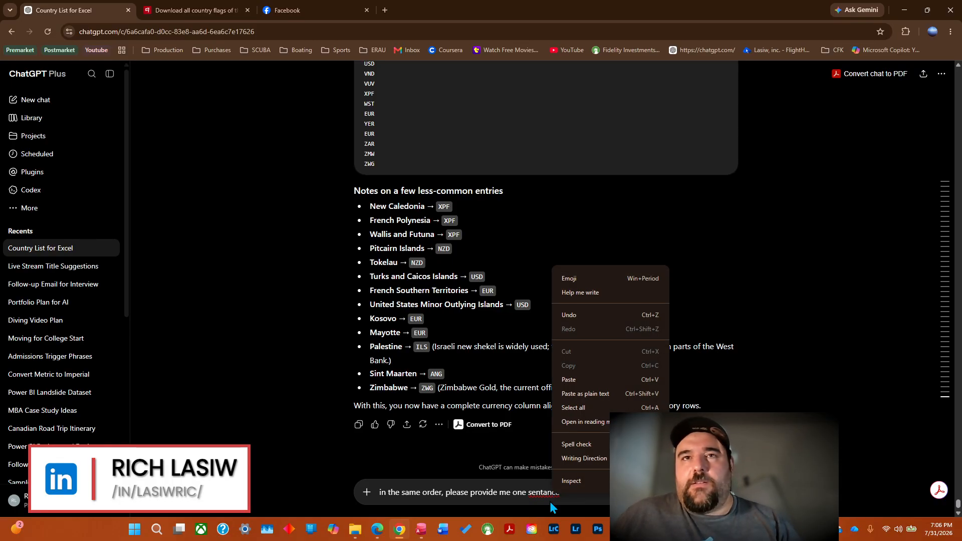
{"action": "double_click", "coordinate": [541, 494]}
{"action": "key", "text": "ctrl+a"}
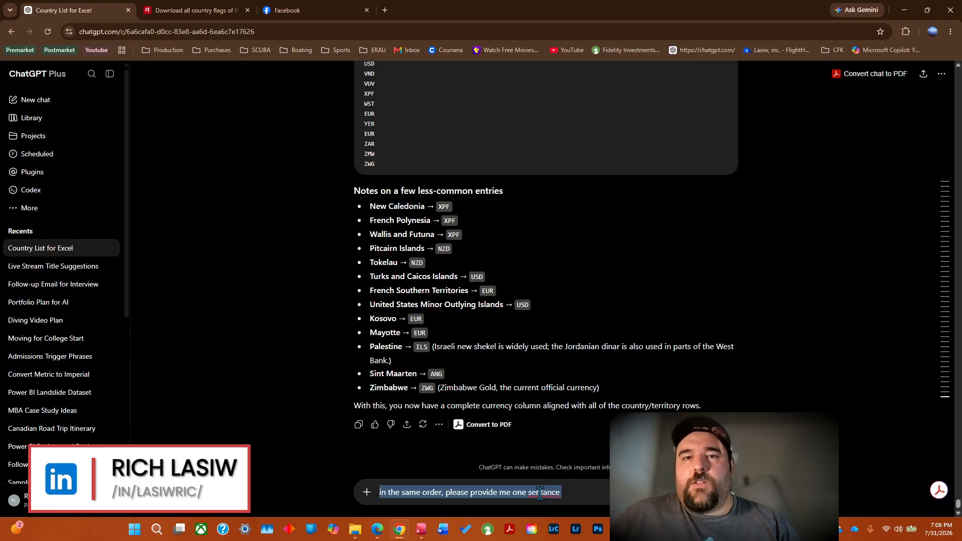
{"action": "right_click", "coordinate": [540, 494]}
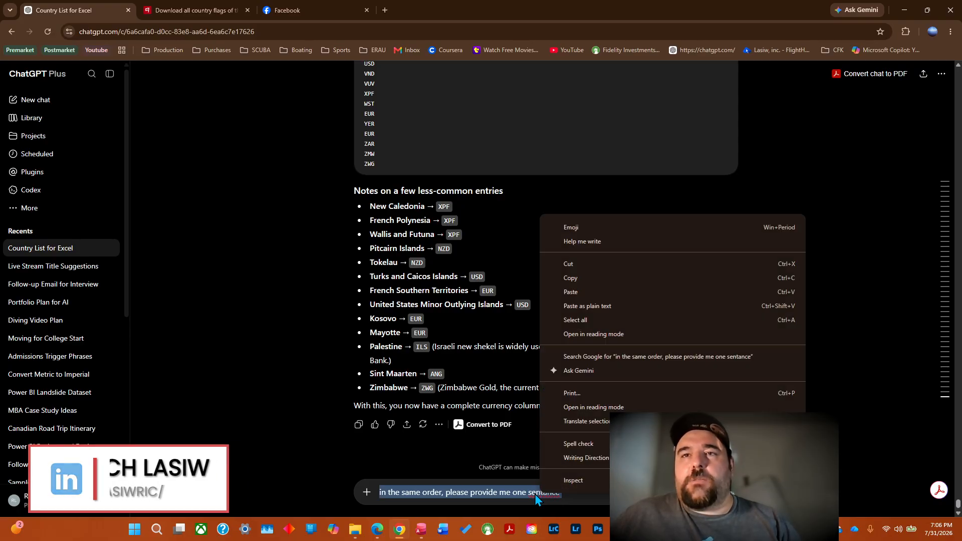
{"action": "left_click", "coordinate": [535, 494]}
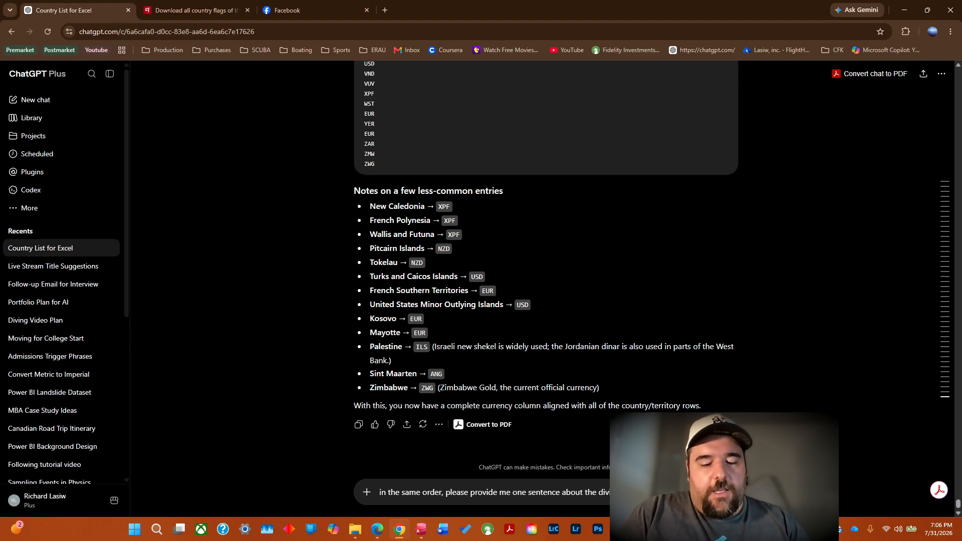
Finish the draft asking for one sentence about the diving in each listed country, in the same order and in batches if necessary.
{"action": "type", "text": "ng i"}
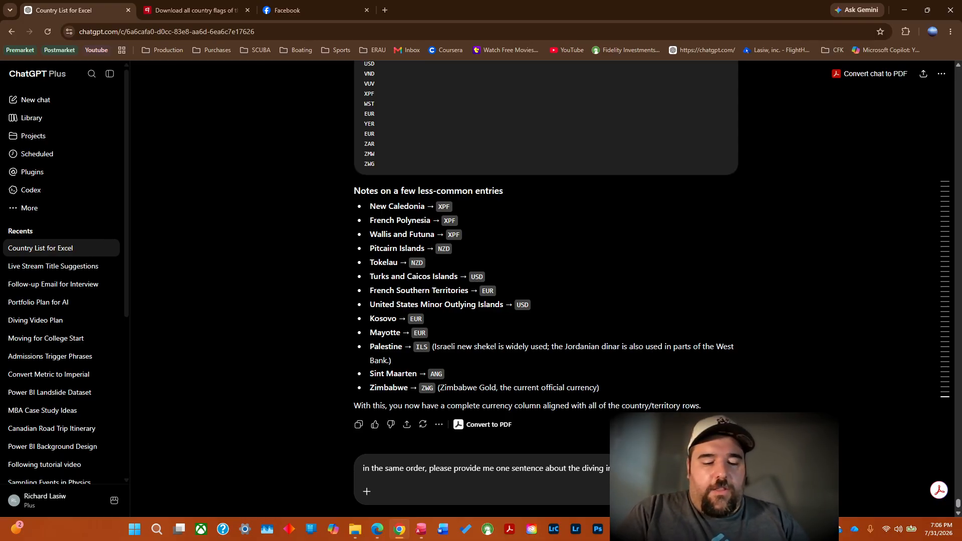
{"action": "type", "text": "n the"}
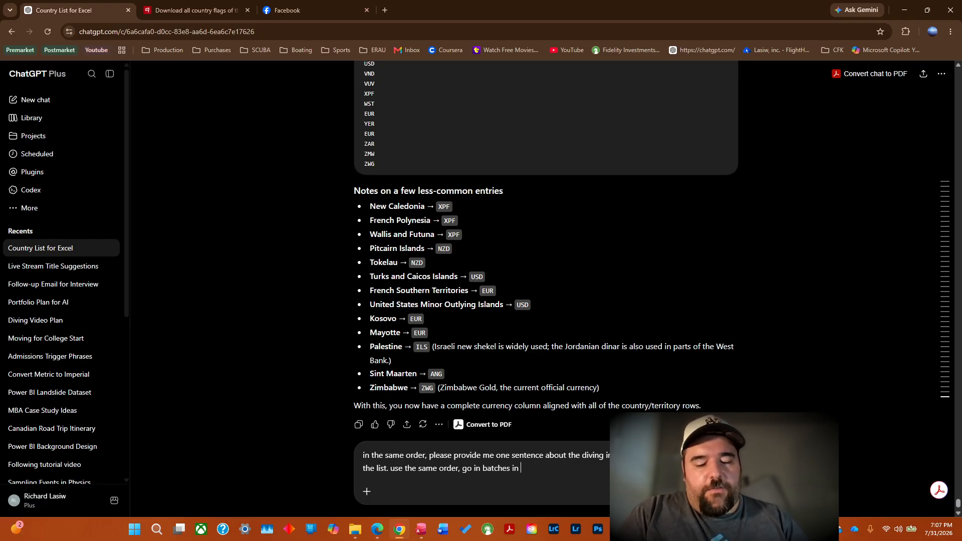
{"action": "key", "text": "BackSpace"}
{"action": "type", "text": "f ne"}
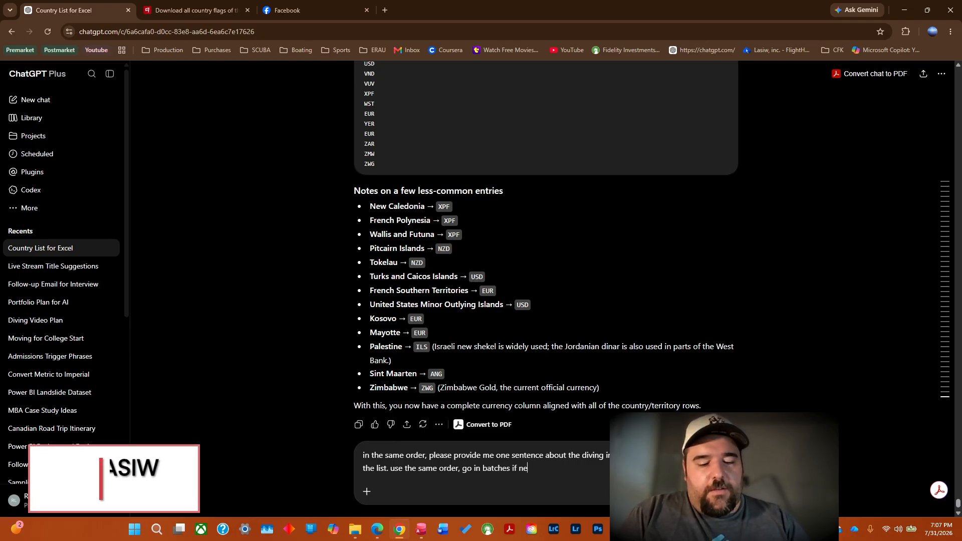
{"action": "type", "text": "ccessary"}
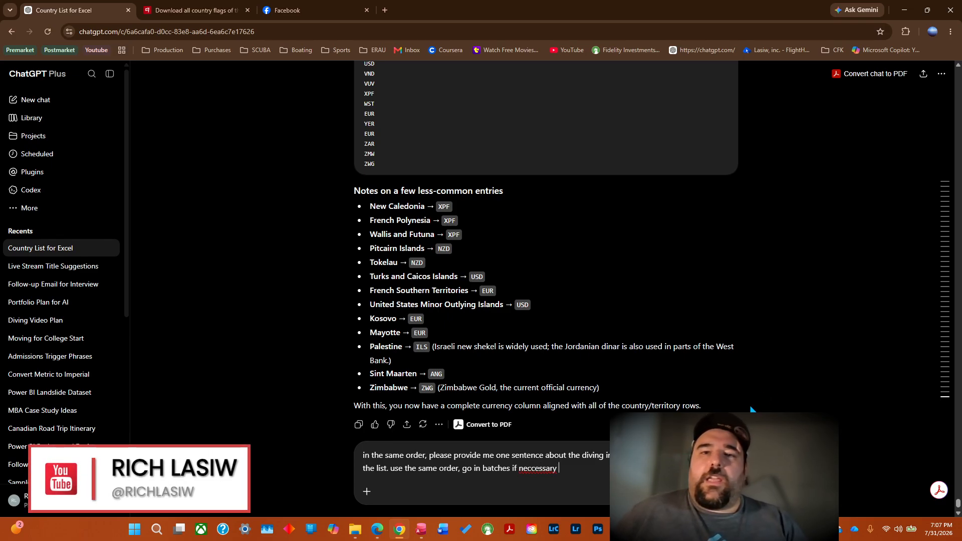
Correct the misspelled word "neccessary" to "necessary", end the sentence with a period and send the message.
{"action": "right_click", "coordinate": [540, 466]}
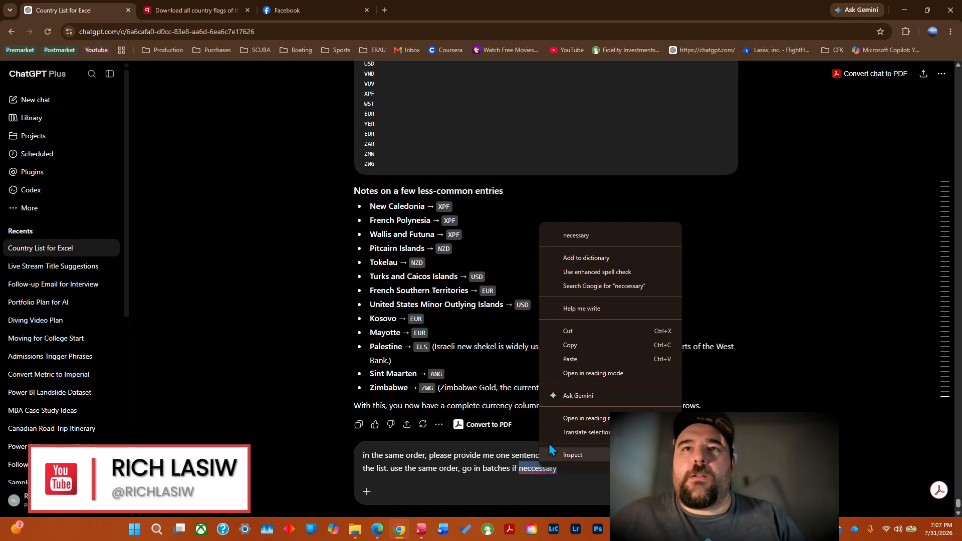
{"action": "left_click", "coordinate": [589, 233]}
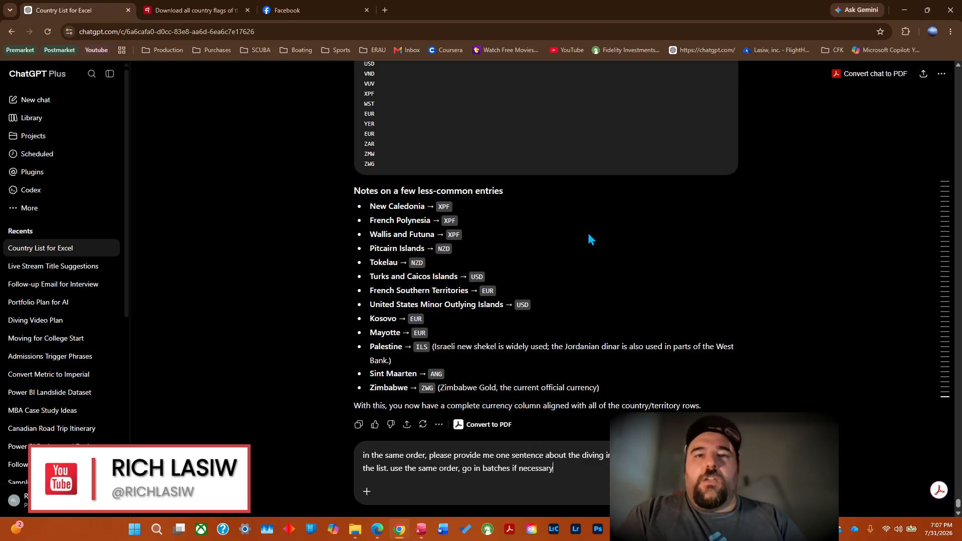
{"action": "type", "text": "."}
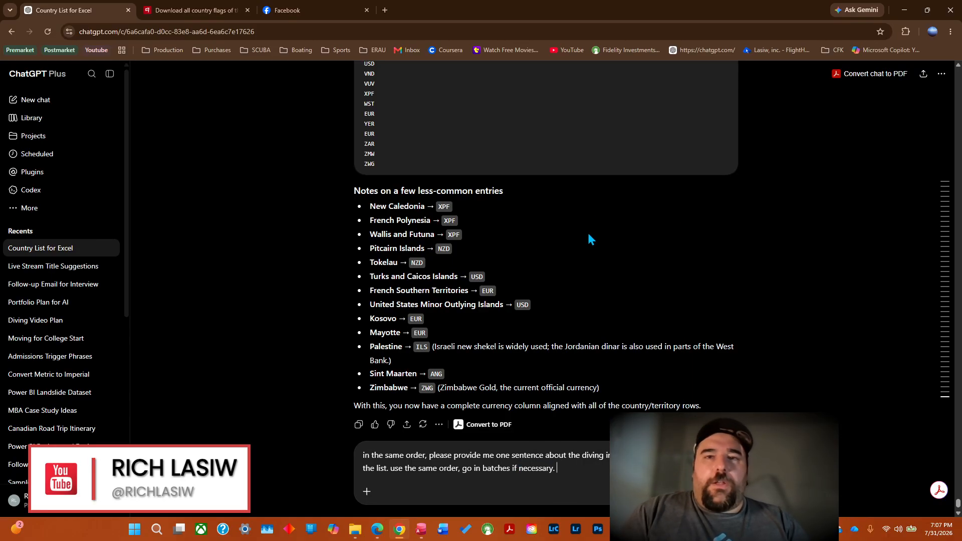
{"action": "key", "text": "Return"}
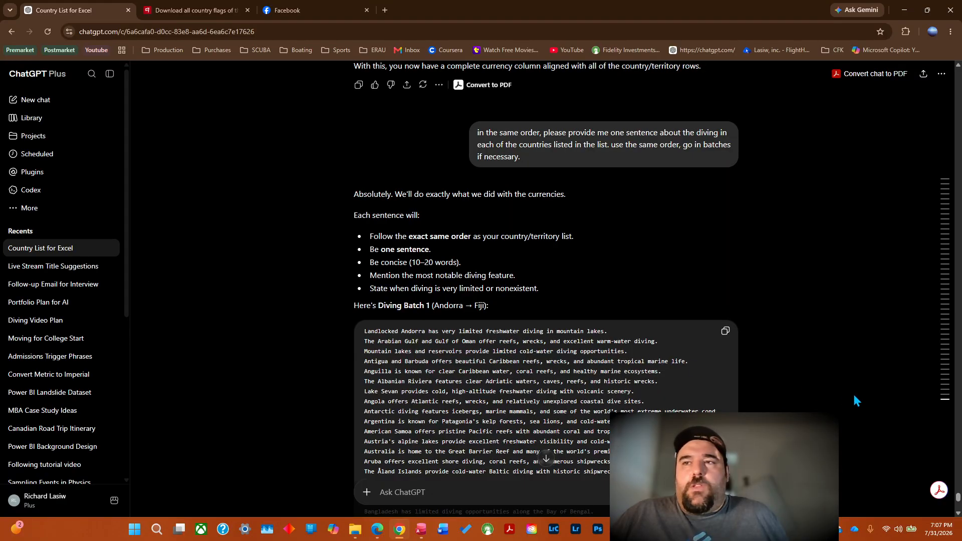
Copy the Diving Batch 1 sentences and paste them into the Comment column of Country.xlsx in Excel, starting at cell I2.
{"action": "left_click", "coordinate": [958, 513]}
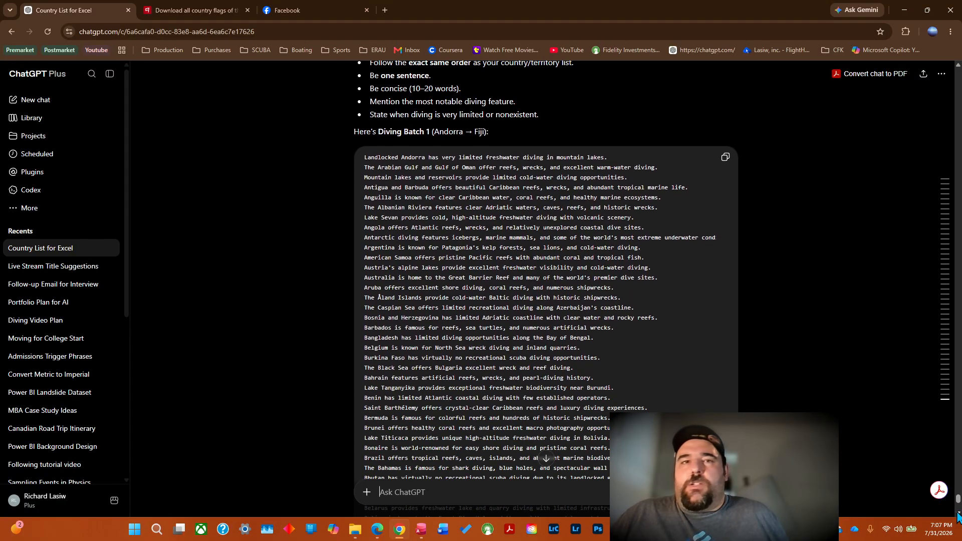
{"action": "left_click_drag", "start_coordinate": [959, 514], "coordinate": [958, 514]}
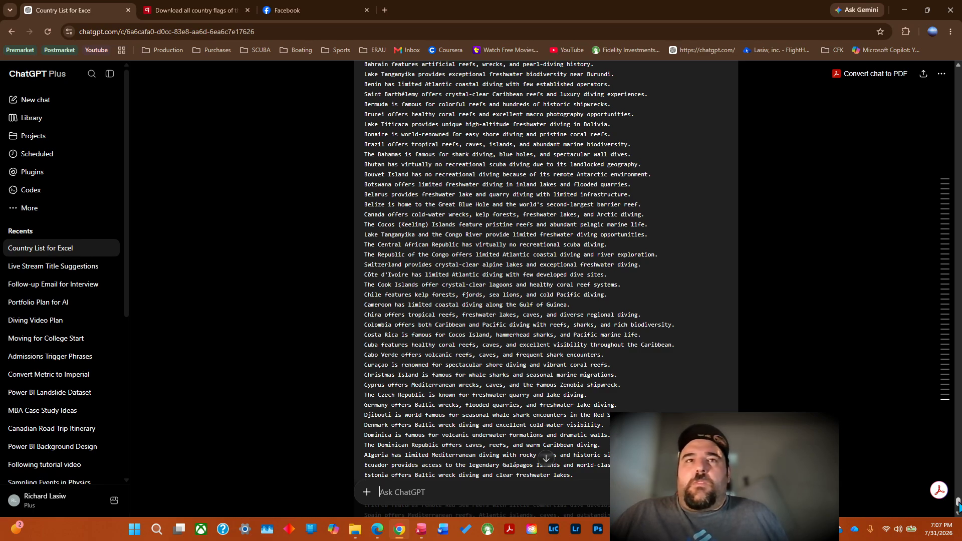
{"action": "left_click_drag", "start_coordinate": [958, 66], "coordinate": [958, 65]}
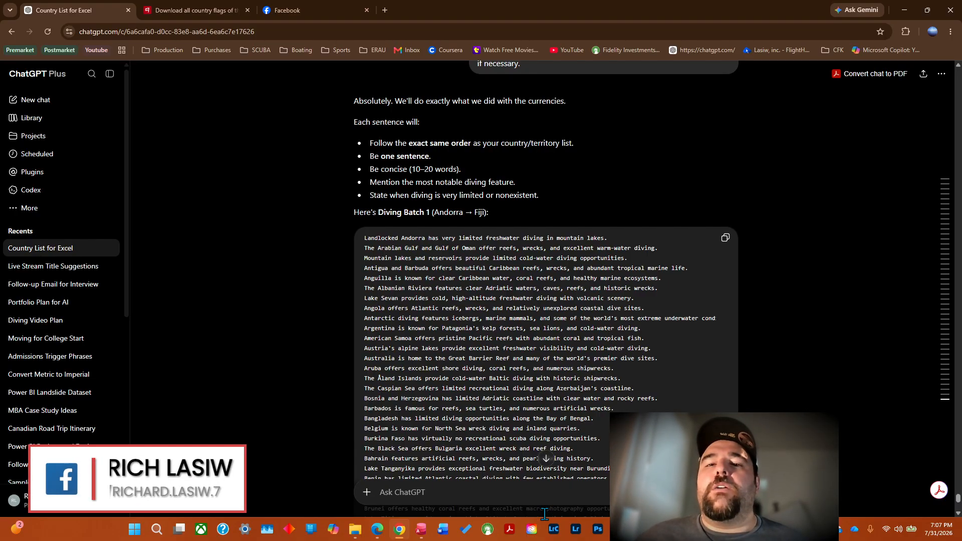
{"action": "key", "text": "alt+Tab"}
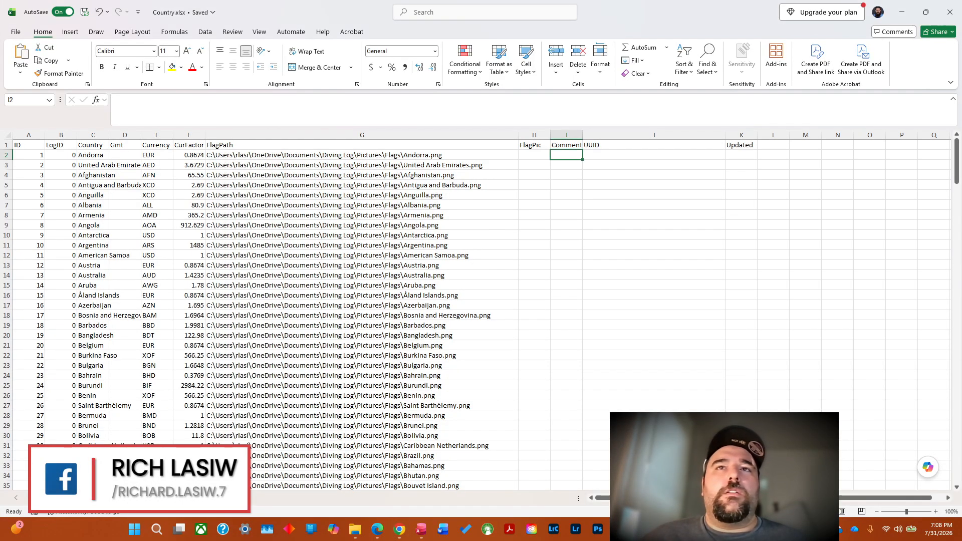
{"action": "right_click", "coordinate": [570, 157]}
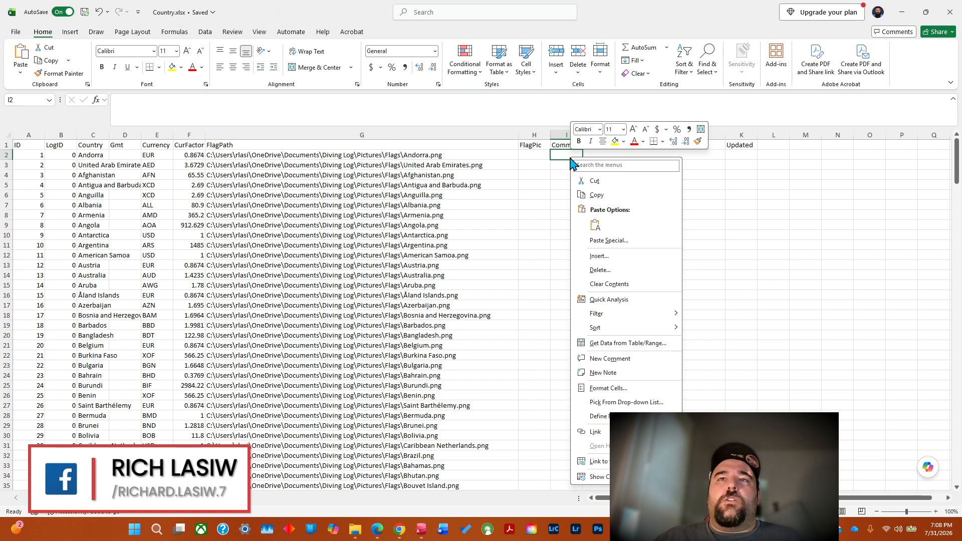
{"action": "left_click", "coordinate": [596, 226]}
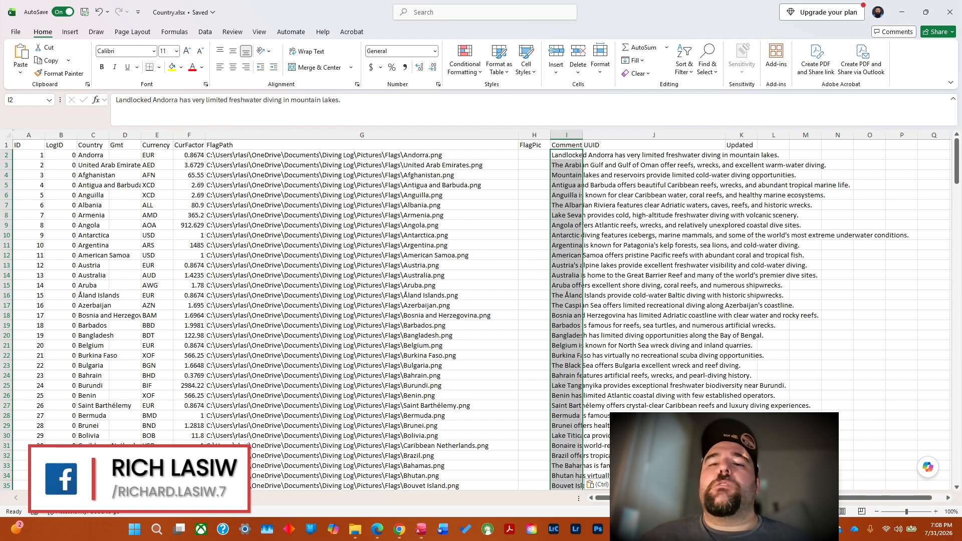
Switch back to the ChatGPT conversation in Chrome and send the message "okay next batch".
{"action": "mouse_move", "coordinate": [400, 529]}
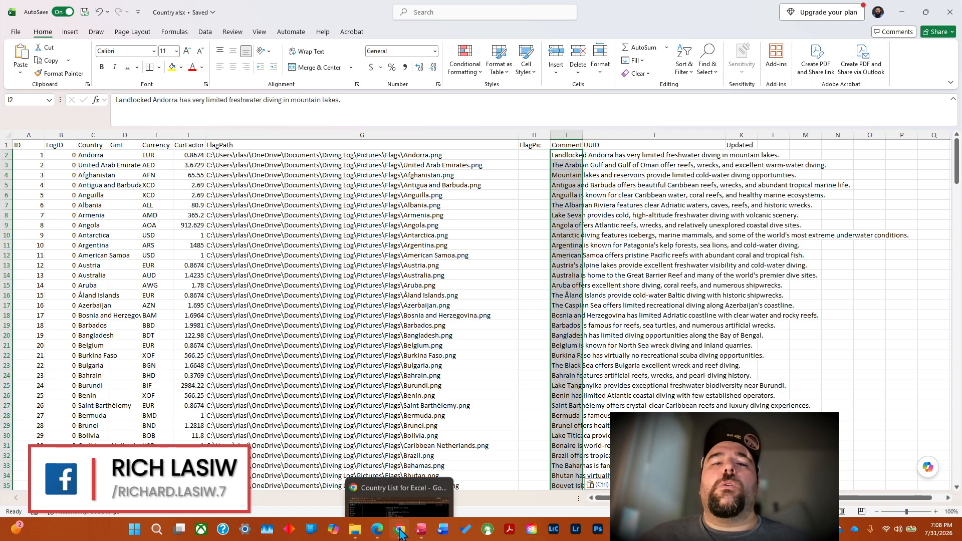
{"action": "left_click", "coordinate": [402, 480]}
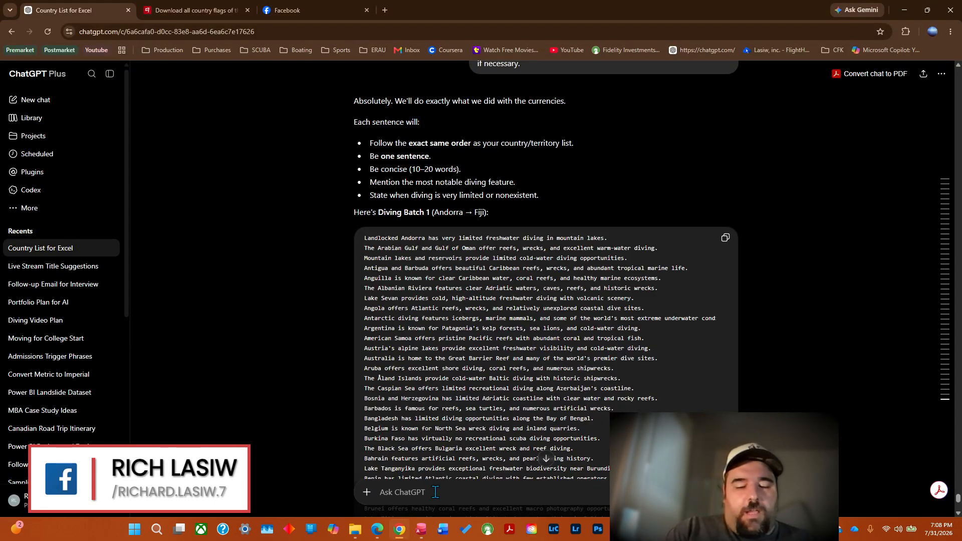
{"action": "type", "text": "okay next batch"}
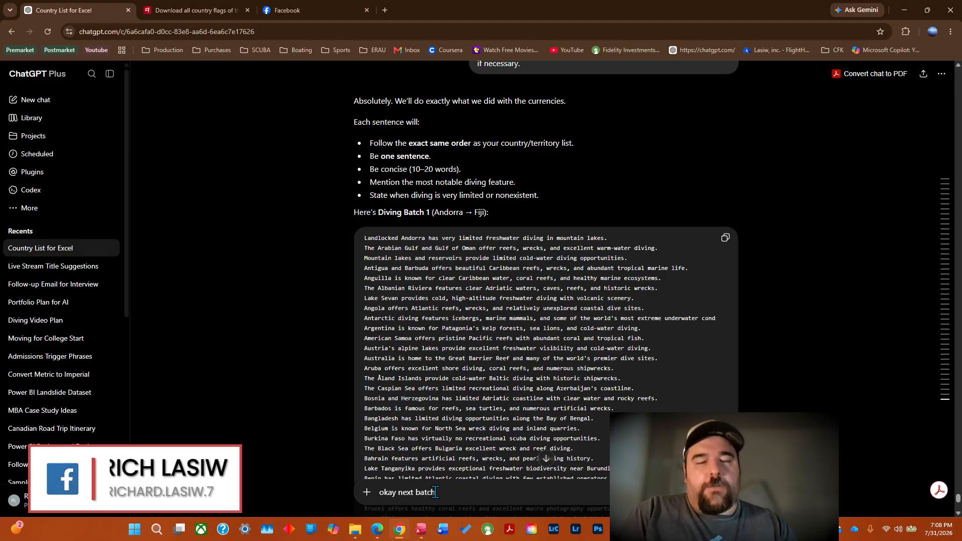
{"action": "key", "text": "Return"}
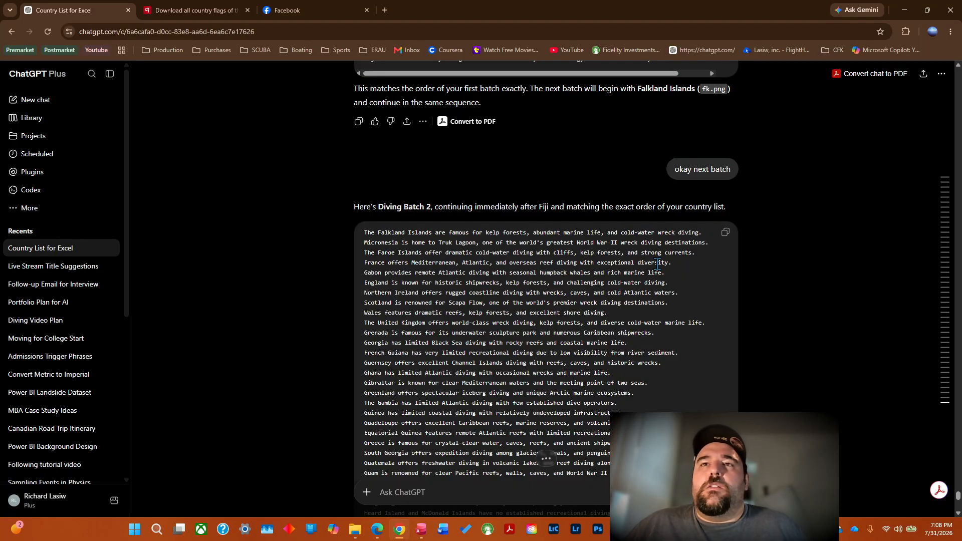
Copy the Diving Batch 2 sentences, paste them into the Excel Comment column starting at cell I73, and select cell I165.
{"action": "scroll", "coordinate": [658, 262], "scroll_direction": "down", "scroll_amount": 2}
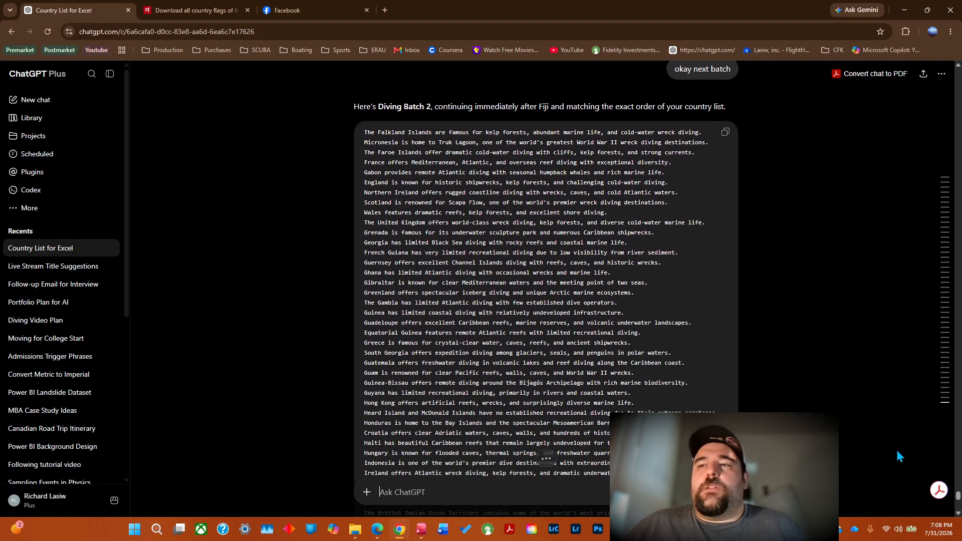
{"action": "left_click_drag", "start_coordinate": [958, 516], "coordinate": [951, 489]}
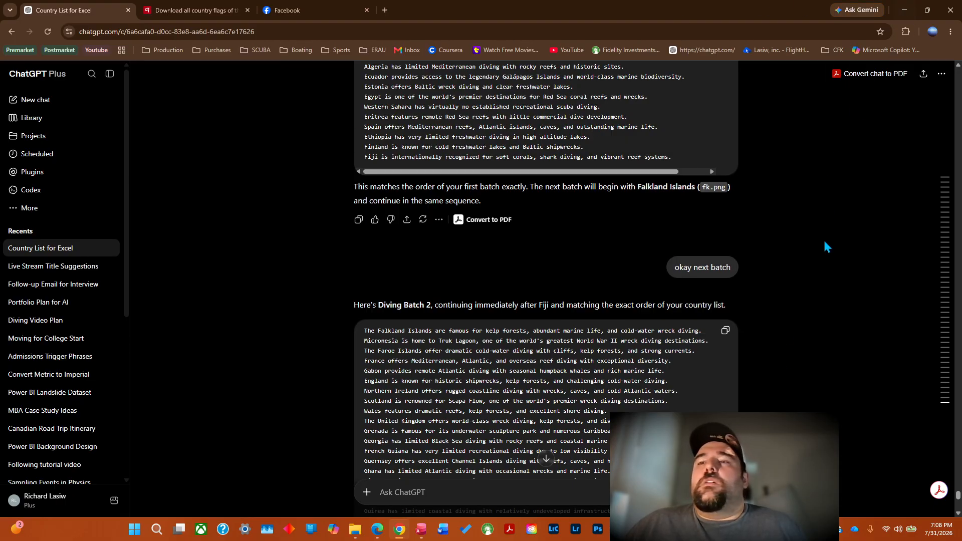
{"action": "key", "text": "alt+Tab"}
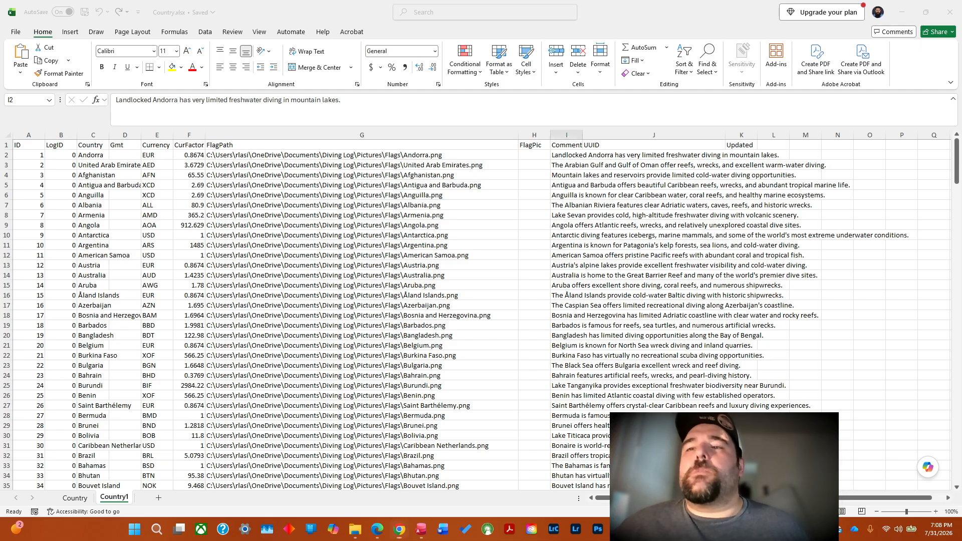
{"action": "left_click_drag", "start_coordinate": [957, 181], "coordinate": [958, 254]}
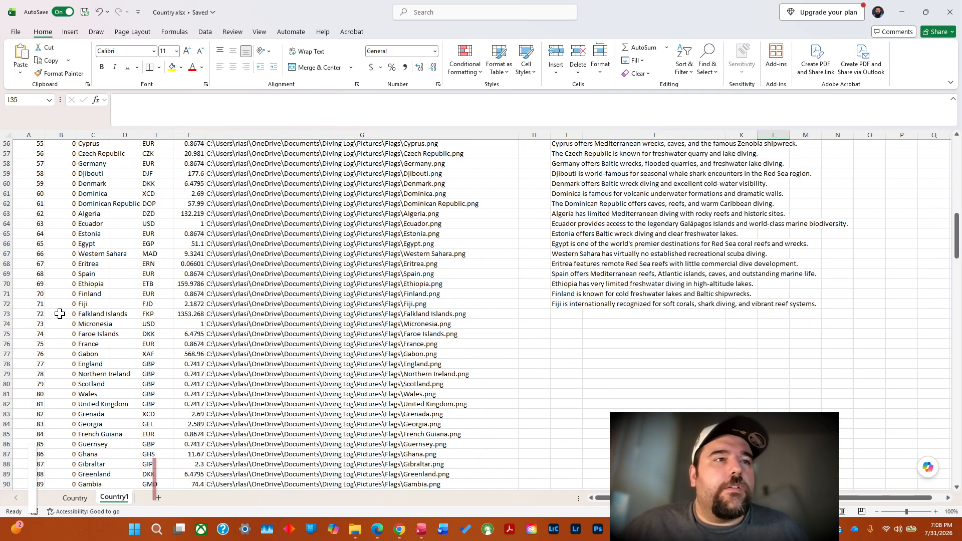
{"action": "left_click", "coordinate": [560, 315]}
{"action": "right_click", "coordinate": [560, 315]}
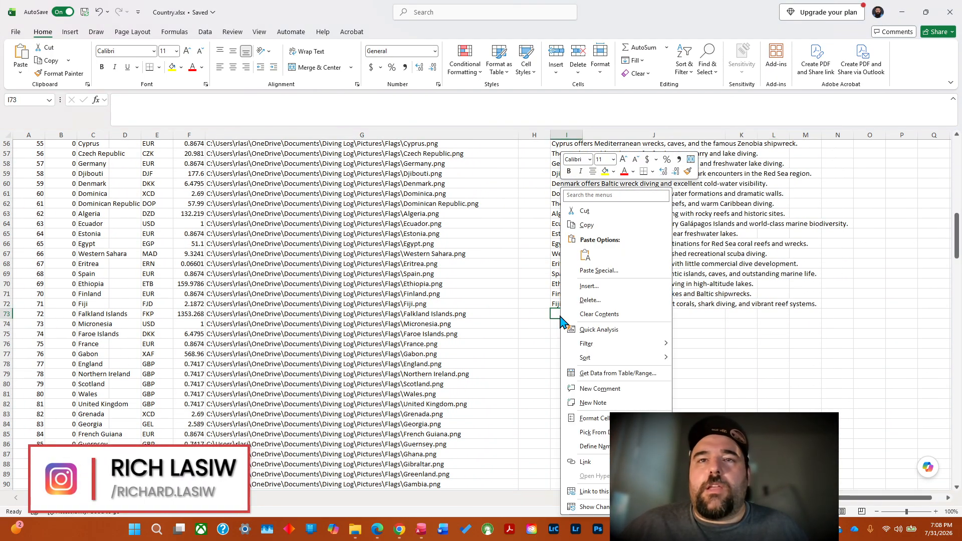
{"action": "left_click", "coordinate": [585, 255]}
{"action": "left_click_drag", "start_coordinate": [958, 251], "coordinate": [958, 371]}
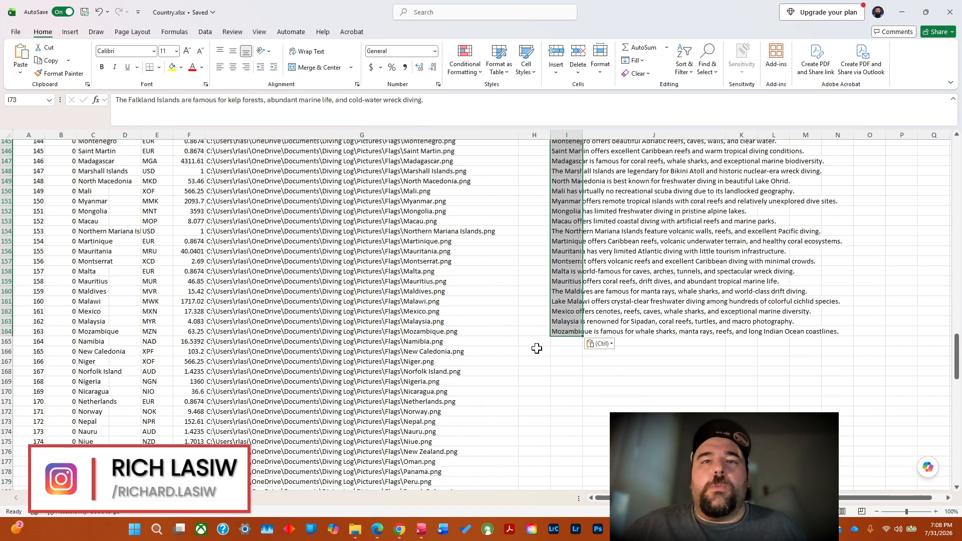
{"action": "left_click", "coordinate": [557, 344]}
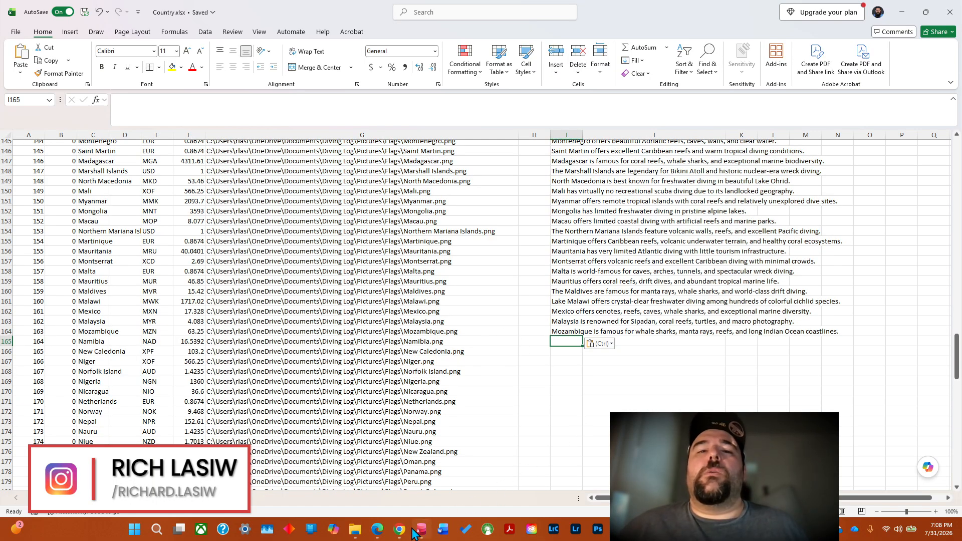
Return to the ChatGPT conversation in Chrome and send the message "okay batch 3".
{"action": "mouse_move", "coordinate": [401, 534]}
{"action": "left_click", "coordinate": [403, 473]}
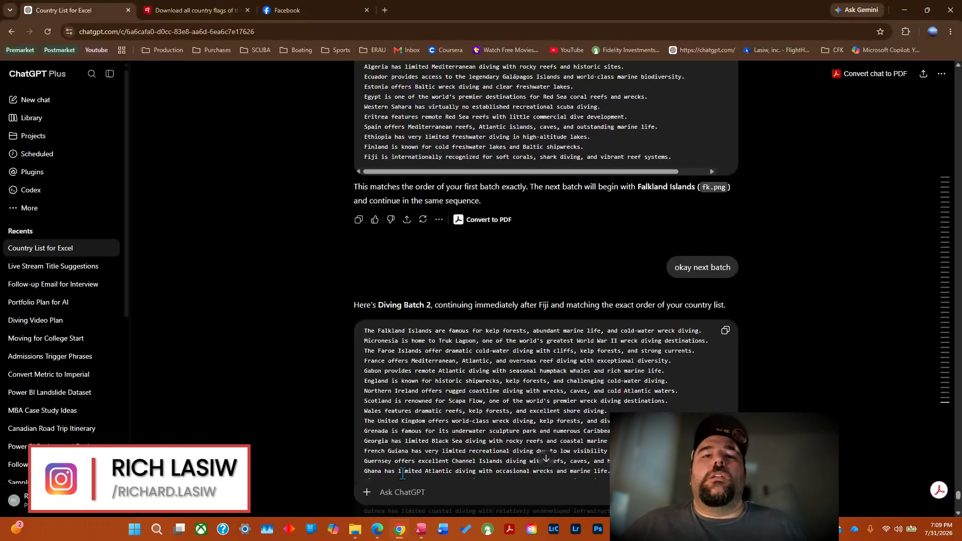
{"action": "left_click", "coordinate": [415, 494]}
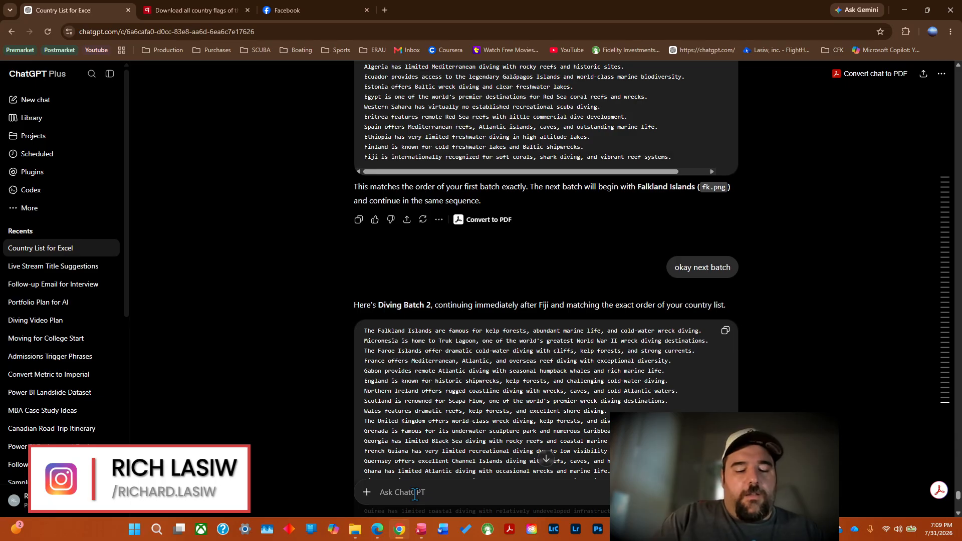
{"action": "type", "text": "okay batch"}
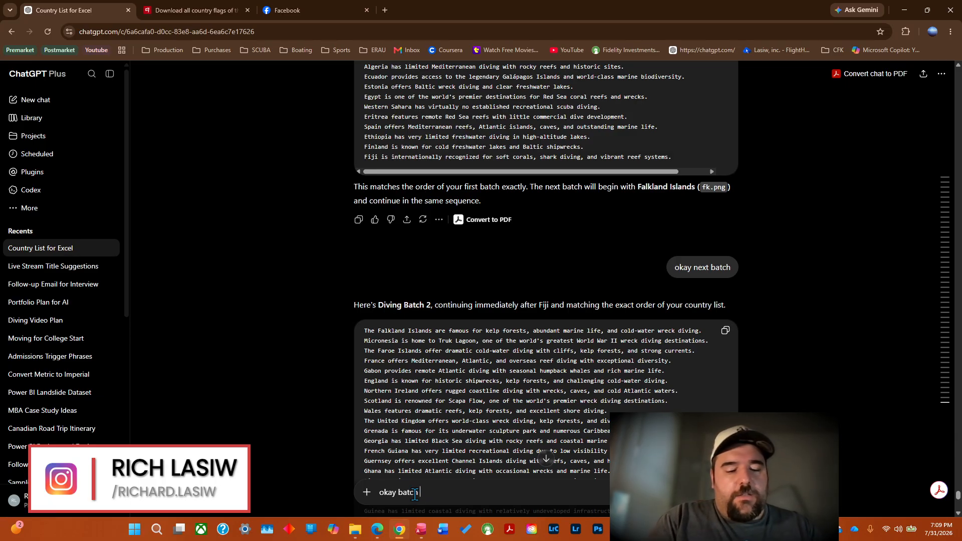
{"action": "type", "text": " 3"}
{"action": "key", "text": "Return"}
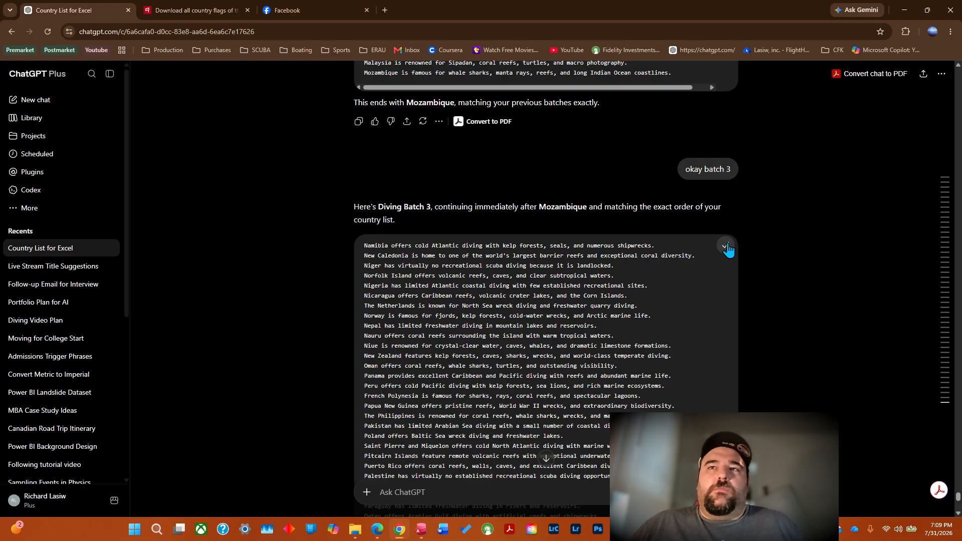
Copy the Diving Batch 3 sentences from ChatGPT and paste them into the Comments column of Country.xlsx in Excel, starting at cell I165.
{"action": "left_click", "coordinate": [726, 247]}
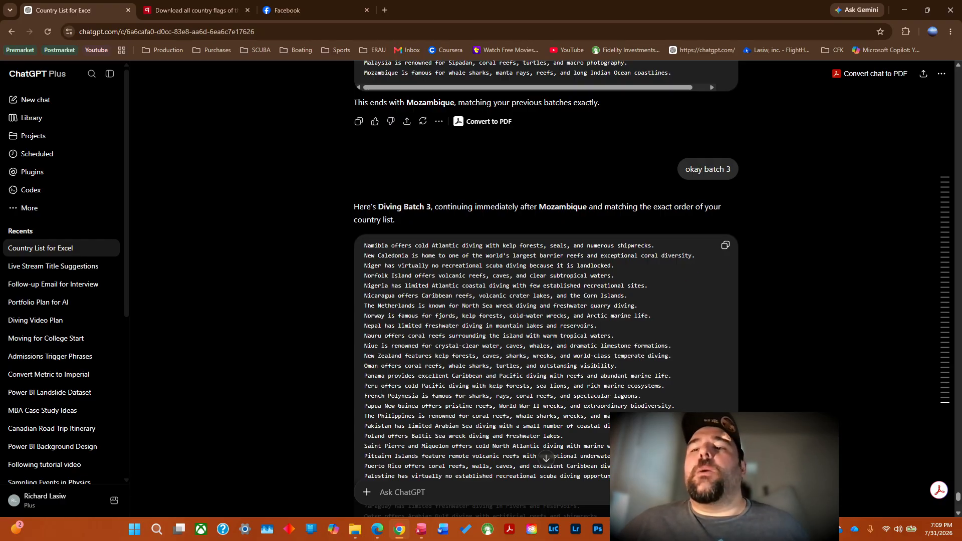
{"action": "key", "text": "alt+Tab"}
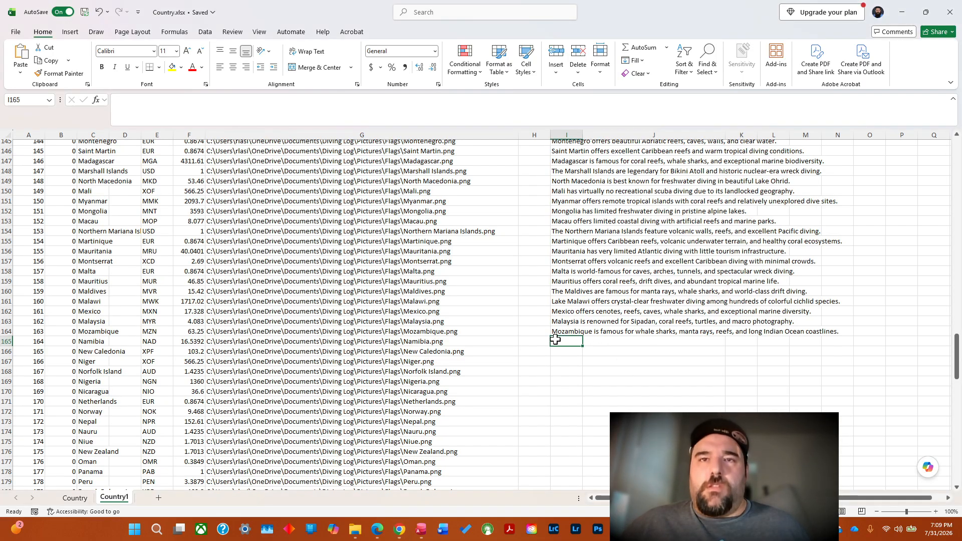
{"action": "right_click", "coordinate": [562, 341]}
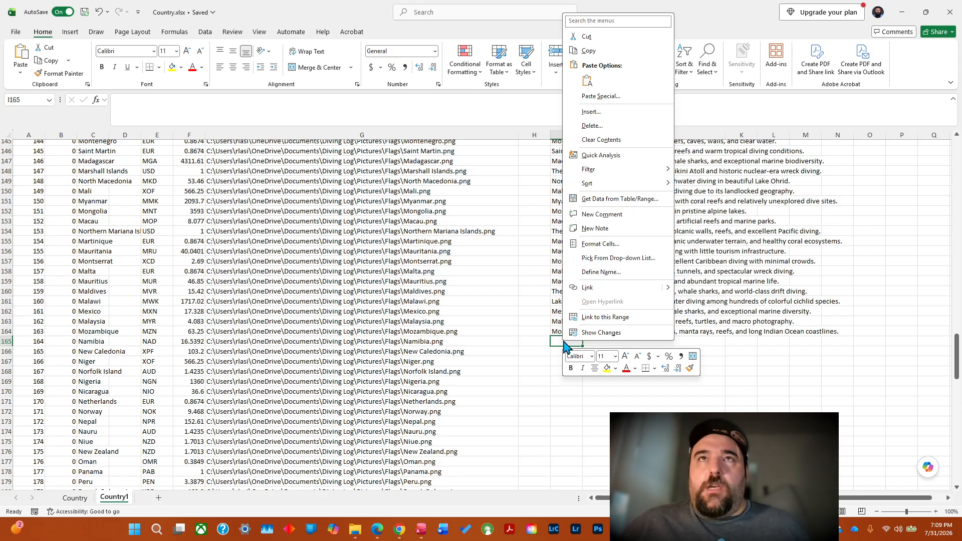
{"action": "left_click", "coordinate": [588, 81]}
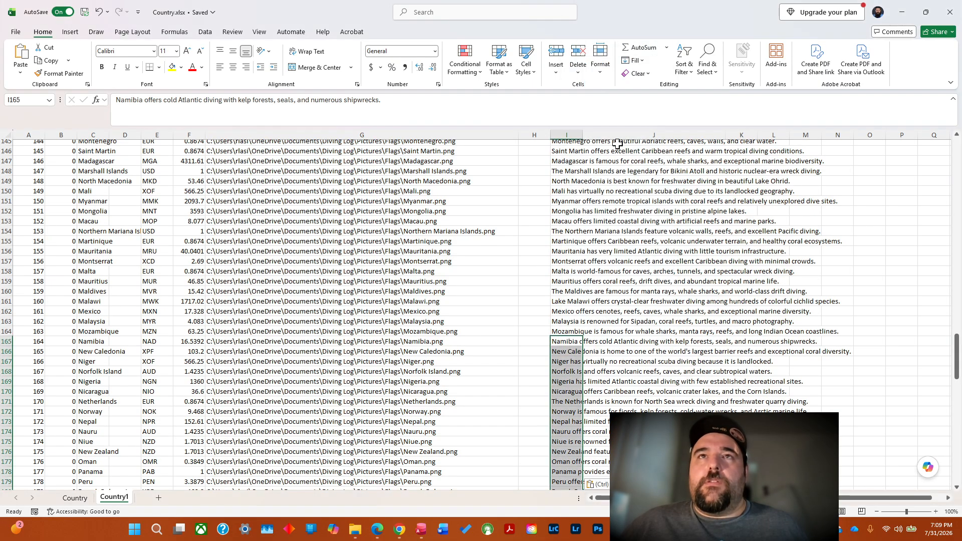
{"action": "left_click_drag", "start_coordinate": [957, 365], "coordinate": [957, 471]}
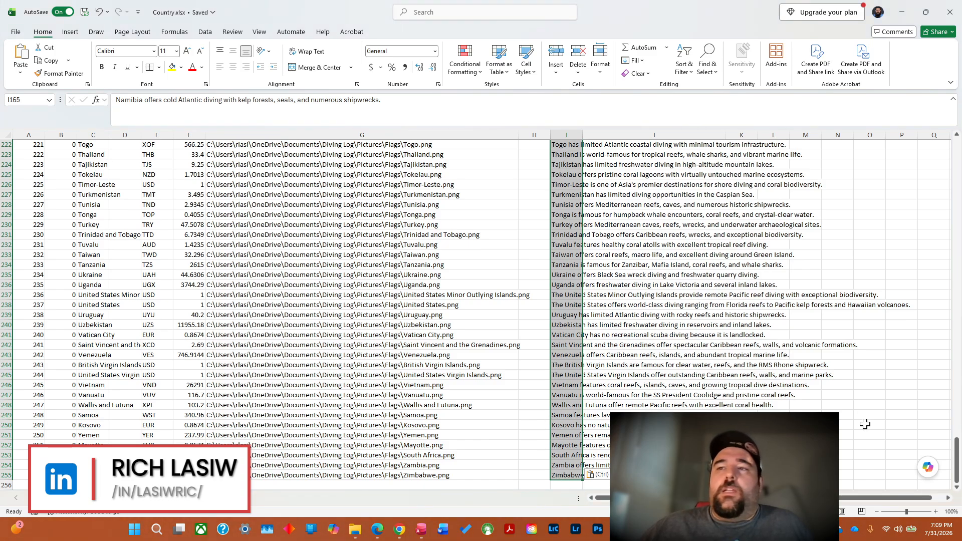
{"action": "left_click_drag", "start_coordinate": [955, 467], "coordinate": [949, 363]}
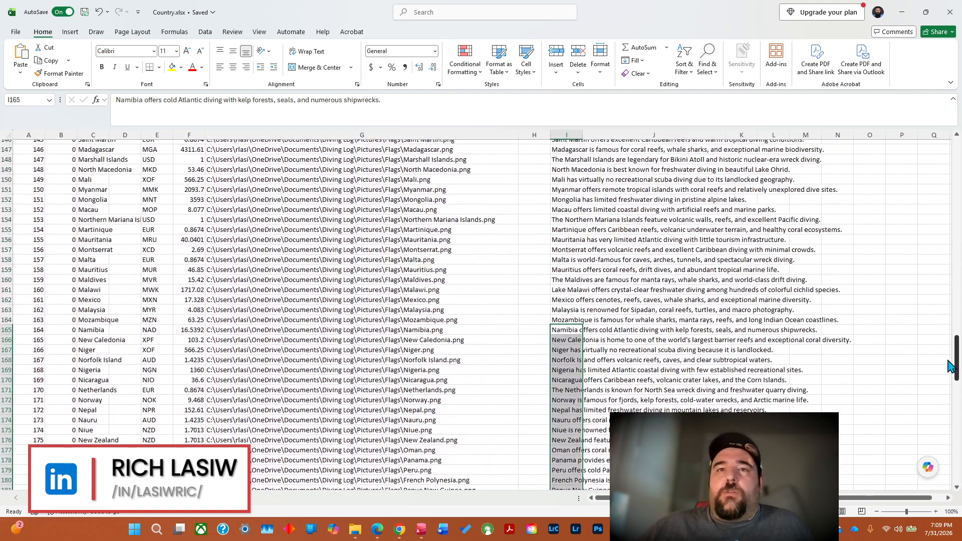
{"action": "key", "text": "ctrl+v"}
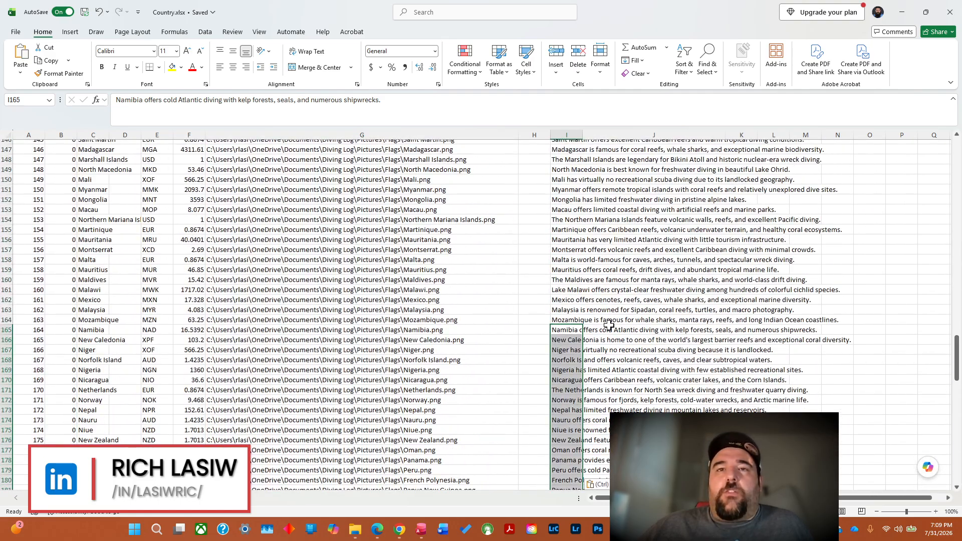
Check that the pasted diving comments line up with their countries, examining the cells across the Honduras row 102.
{"action": "double_click", "coordinate": [580, 320]}
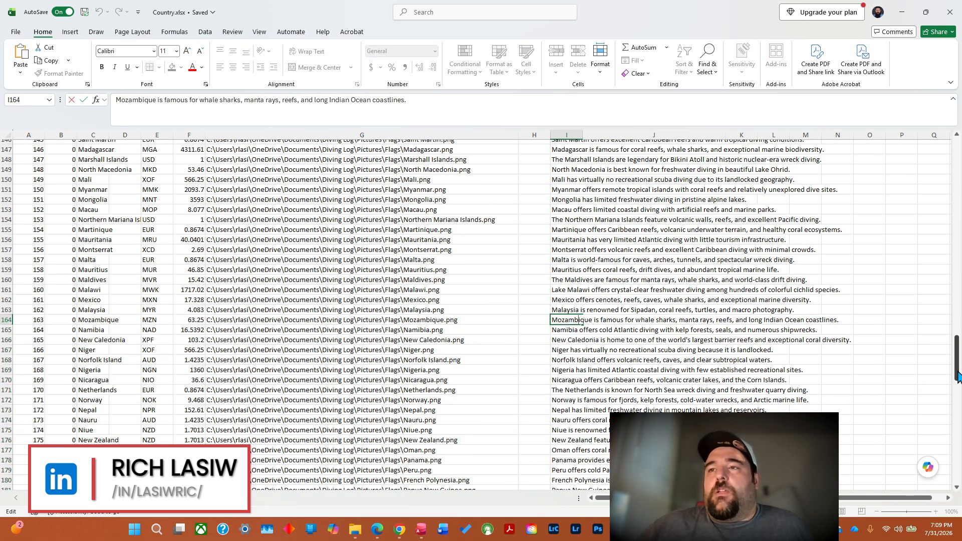
{"action": "left_click_drag", "start_coordinate": [956, 376], "coordinate": [958, 328]}
{"action": "scroll", "coordinate": [781, 238], "scroll_direction": "up", "scroll_amount": 4}
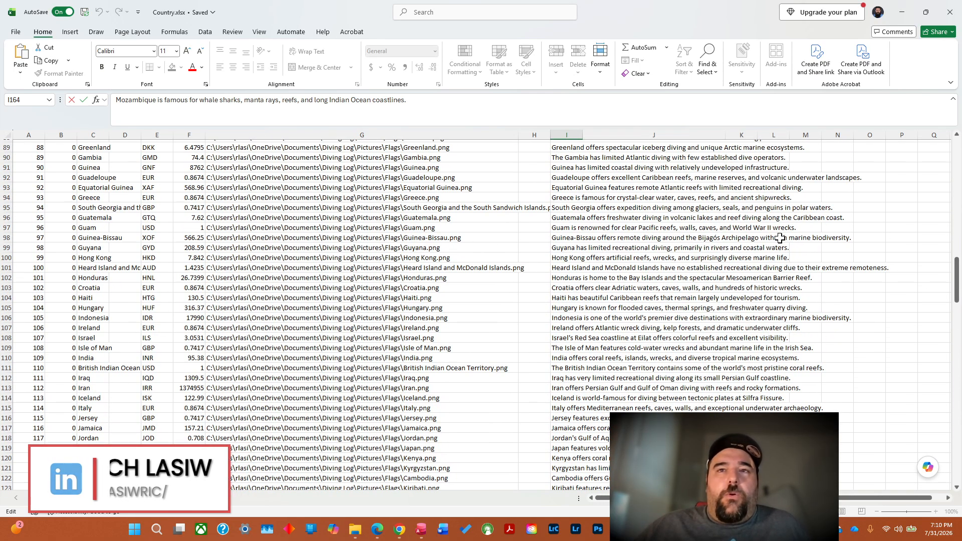
{"action": "left_click", "coordinate": [566, 279]}
{"action": "key", "text": "Left"}
{"action": "key", "text": "Left"}
{"action": "key", "text": "Left"}
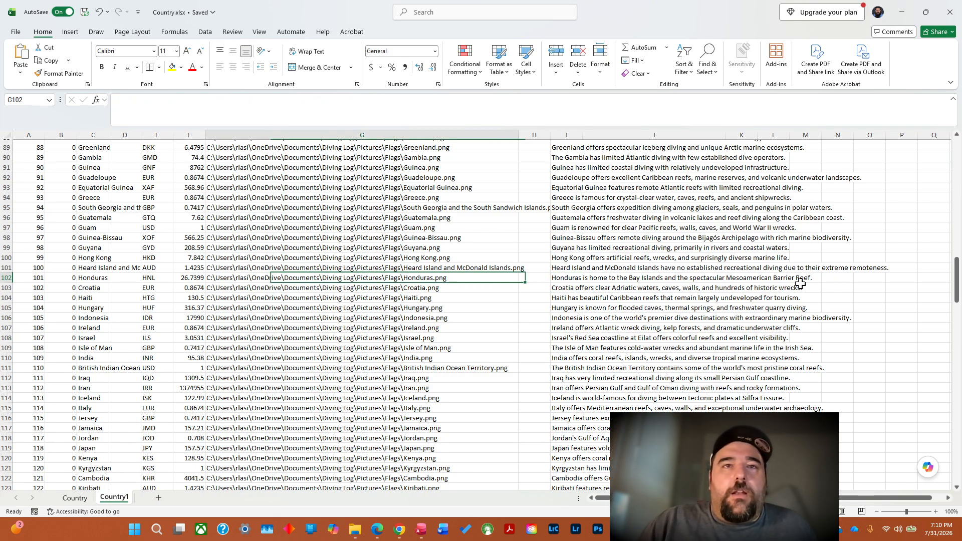
{"action": "key", "text": "Right"}
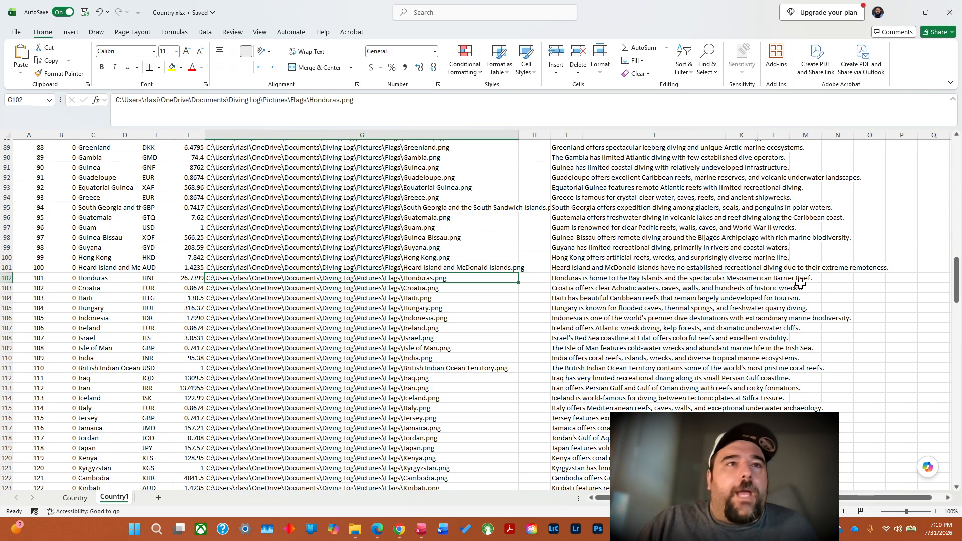
{"action": "key", "text": "Left"}
{"action": "key", "text": "Left"}
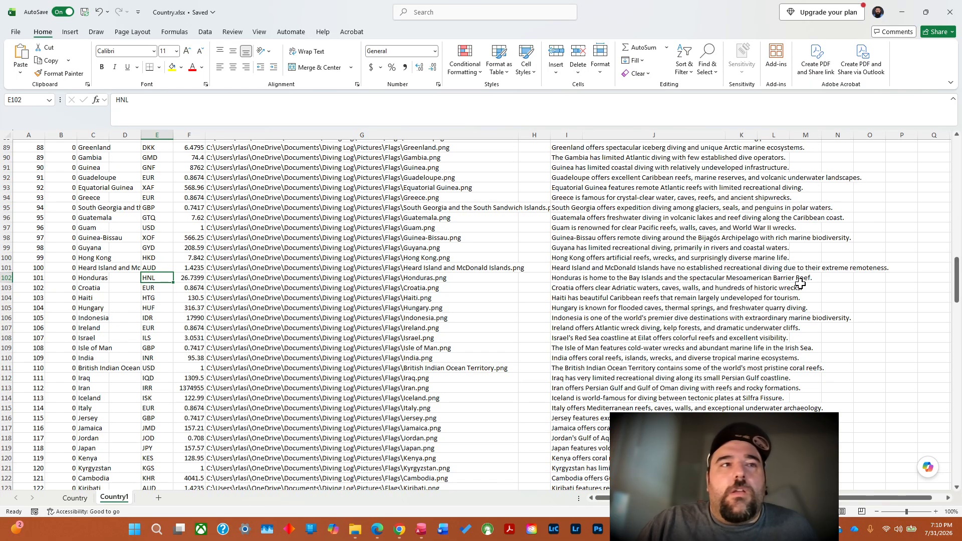
{"action": "key", "text": "Left"}
{"action": "key", "text": "Left"}
{"action": "key", "text": "Left"}
{"action": "key", "text": "Left"}
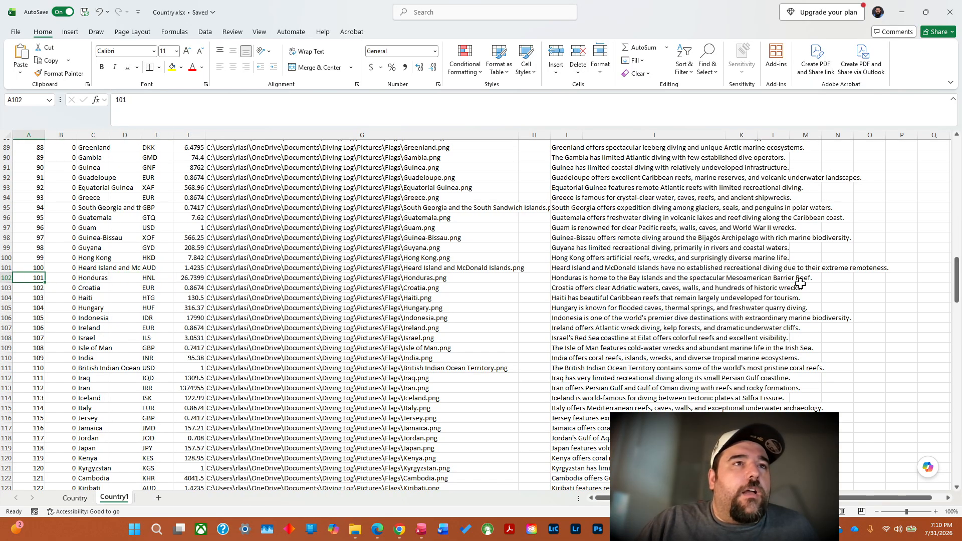
{"action": "key", "text": "Right"}
{"action": "key", "text": "Right"}
{"action": "key", "text": "Right"}
{"action": "key", "text": "Right"}
{"action": "key", "text": "Right"}
{"action": "key", "text": "Left"}
{"action": "key", "text": "Right"}
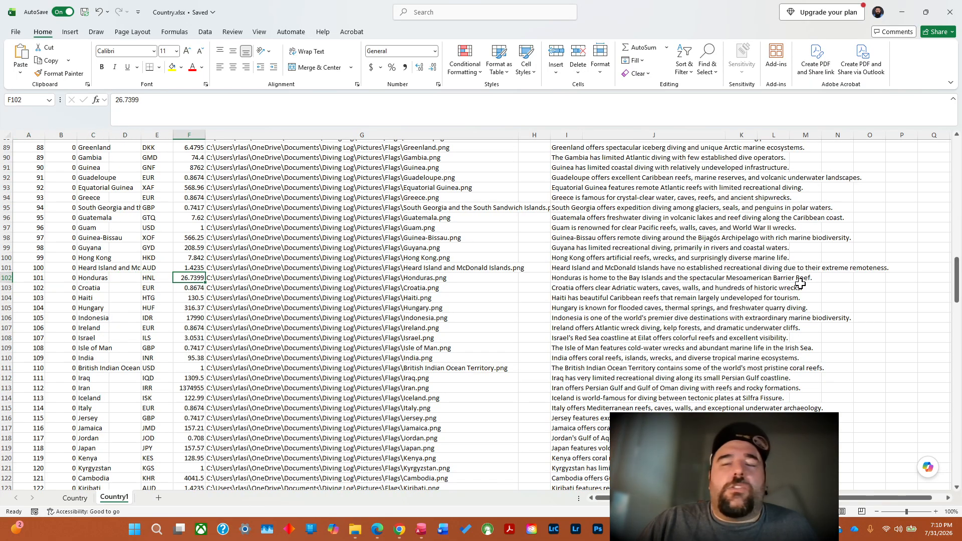
{"action": "key", "text": "Right"}
{"action": "key", "text": "Right"}
{"action": "key", "text": "Right"}
{"action": "key", "text": "Right"}
{"action": "key", "text": "Right"}
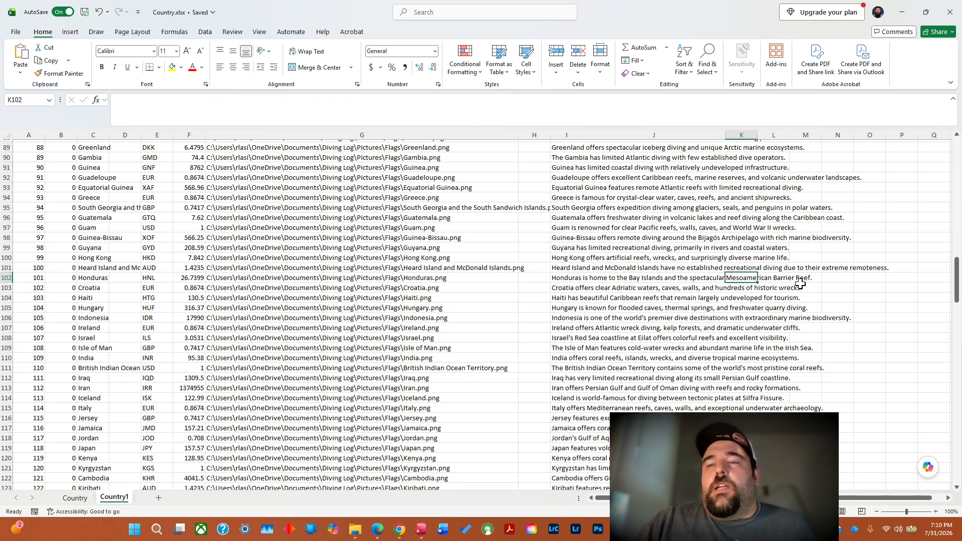
Autofit the widths of the UUID and Comments columns to their contents.
{"action": "left_click_drag", "start_coordinate": [951, 258], "coordinate": [949, 243]}
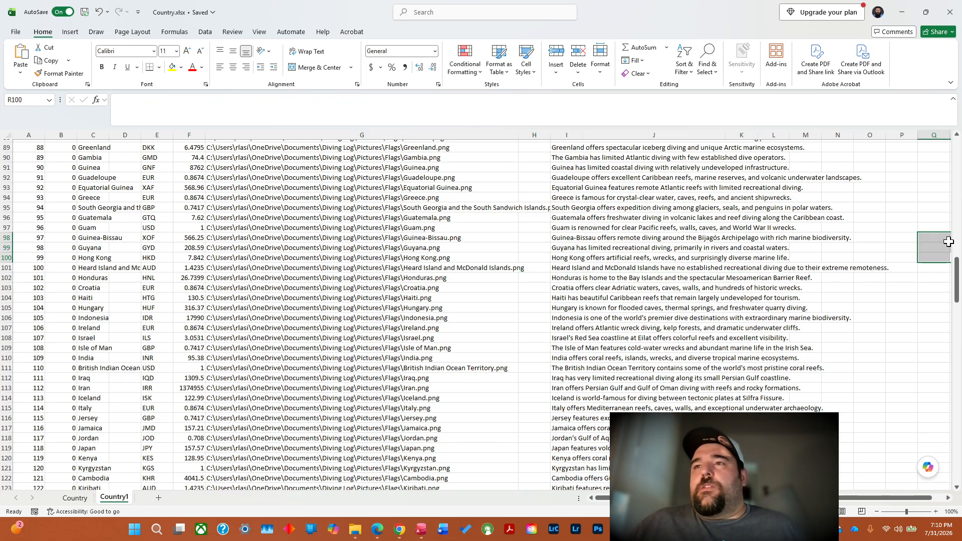
{"action": "left_click_drag", "start_coordinate": [957, 290], "coordinate": [959, 168]}
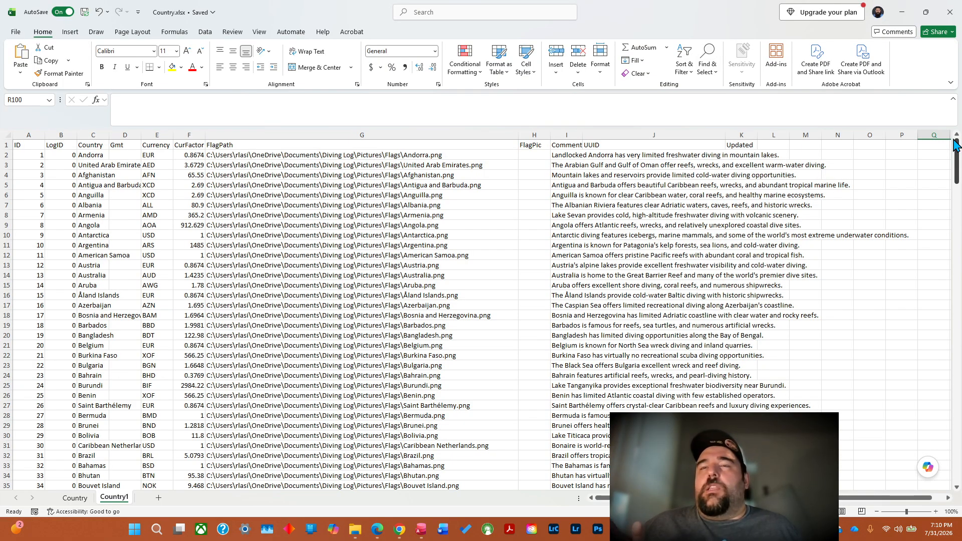
{"action": "double_click", "coordinate": [726, 137]}
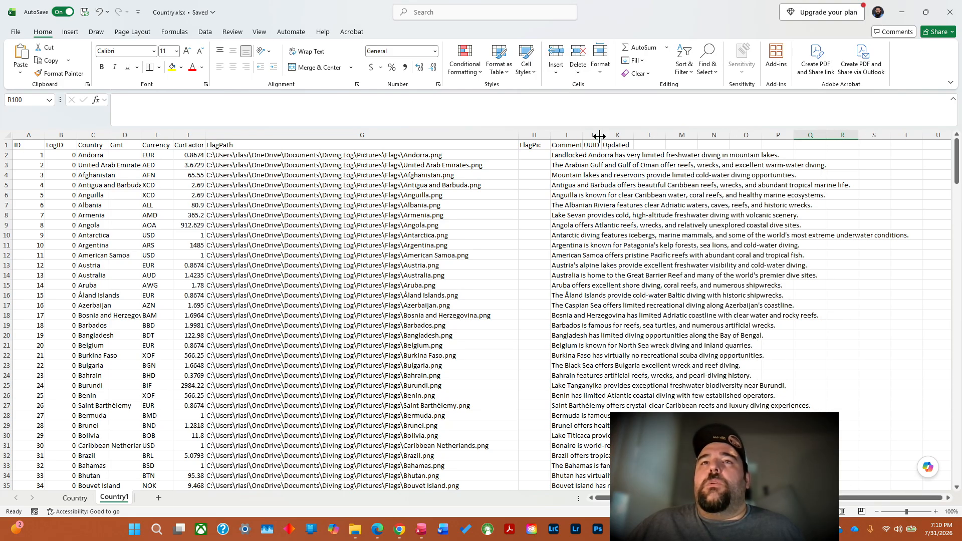
{"action": "left_click", "coordinate": [566, 146]}
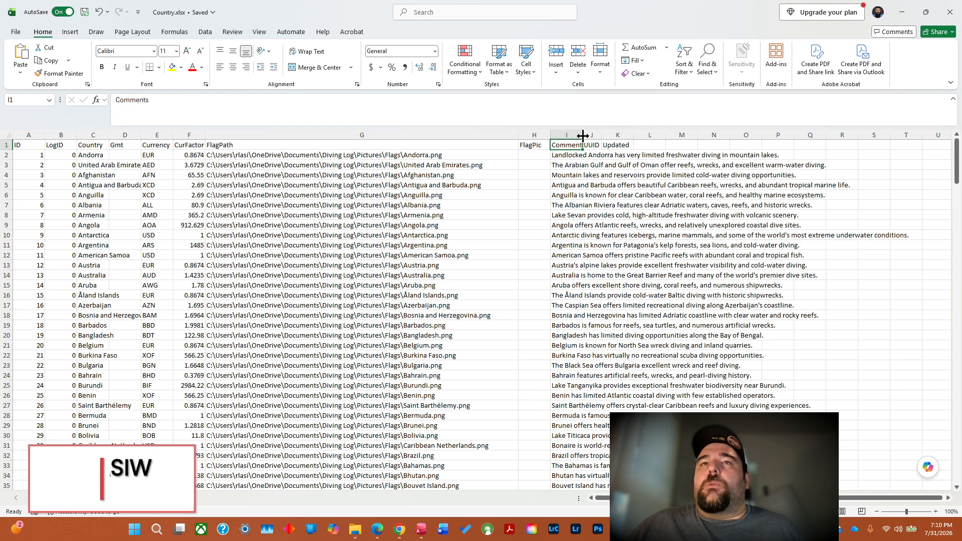
{"action": "double_click", "coordinate": [583, 135]}
{"action": "scroll", "coordinate": [843, 393], "scroll_direction": "right", "scroll_amount": 2}
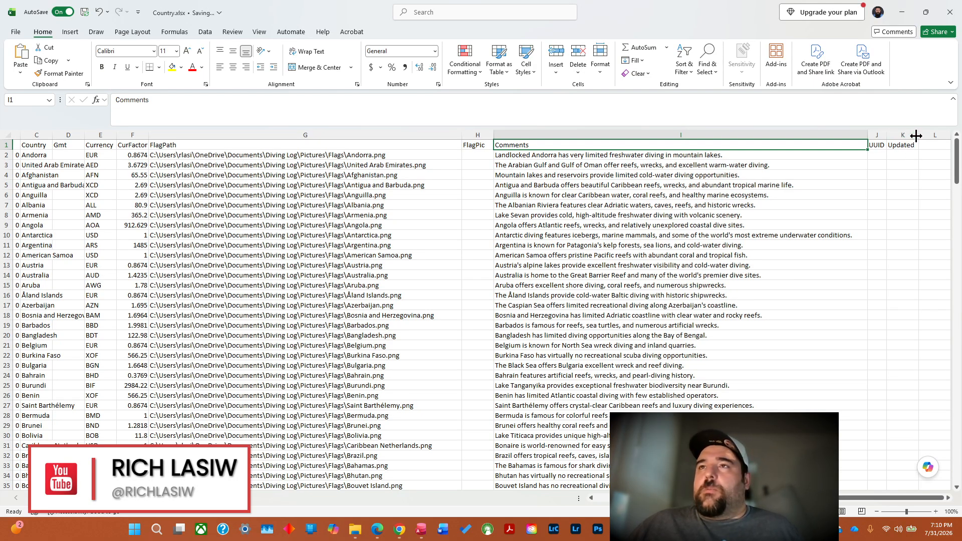
Enter 7/31/26 in cell K2 and fill the Updated column down with copies of that same date.
{"action": "left_click", "coordinate": [905, 155]}
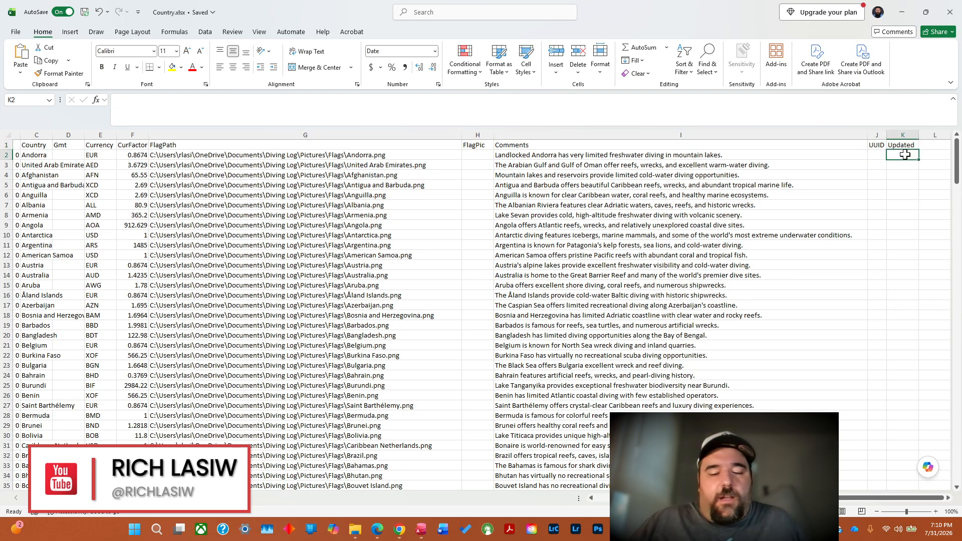
{"action": "type", "text": "7/31/26"}
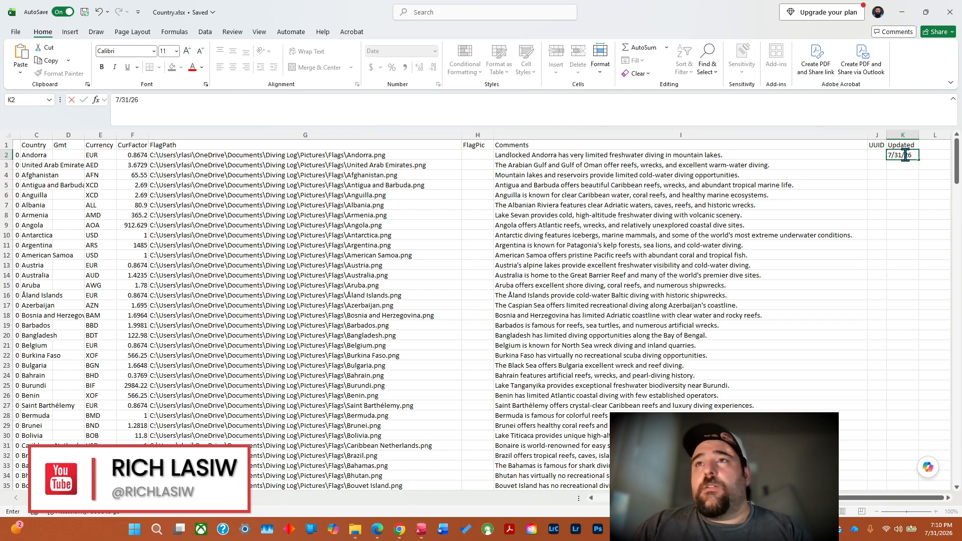
{"action": "key", "text": "ctrl+Return"}
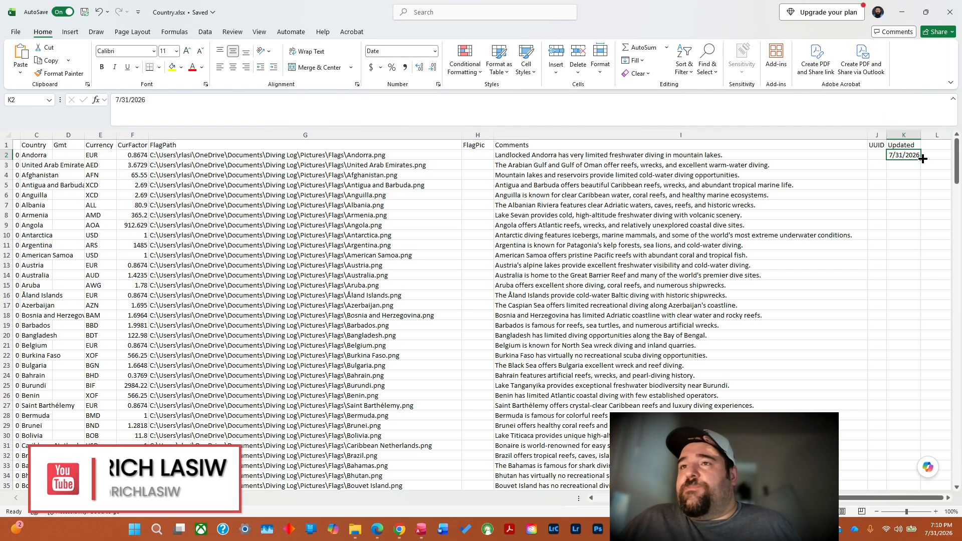
{"action": "double_click", "coordinate": [923, 159]}
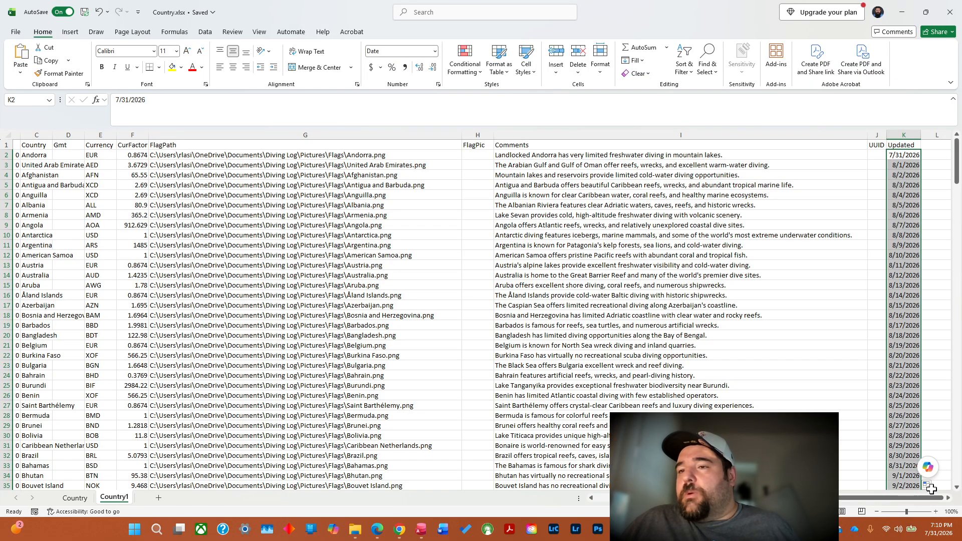
{"action": "left_click_drag", "start_coordinate": [931, 498], "coordinate": [936, 500]}
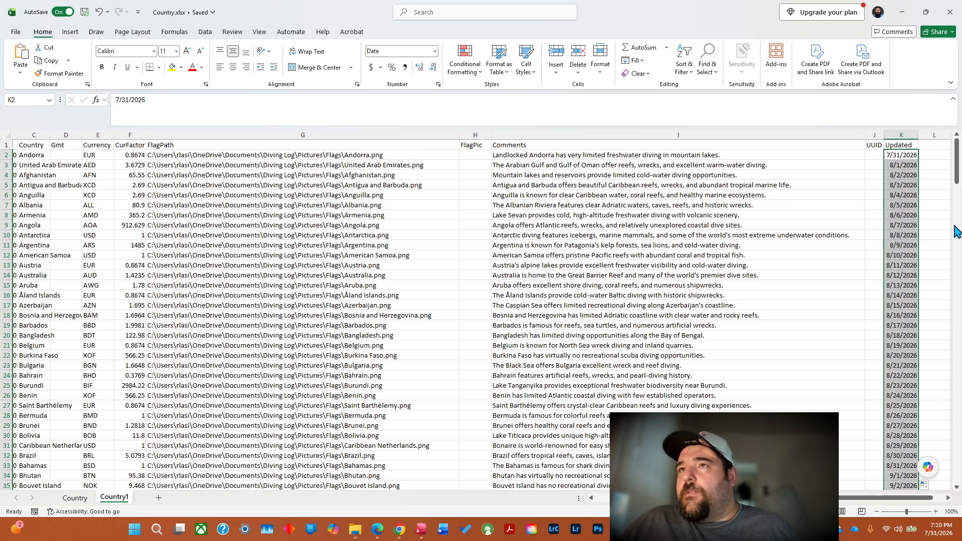
{"action": "scroll", "coordinate": [957, 175], "scroll_direction": "down", "scroll_amount": 6}
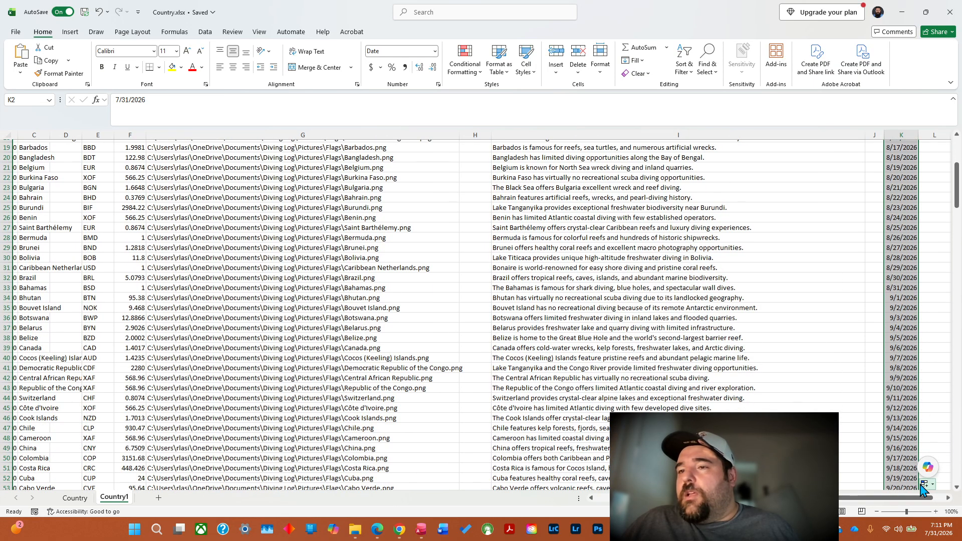
{"action": "left_click", "coordinate": [924, 486]}
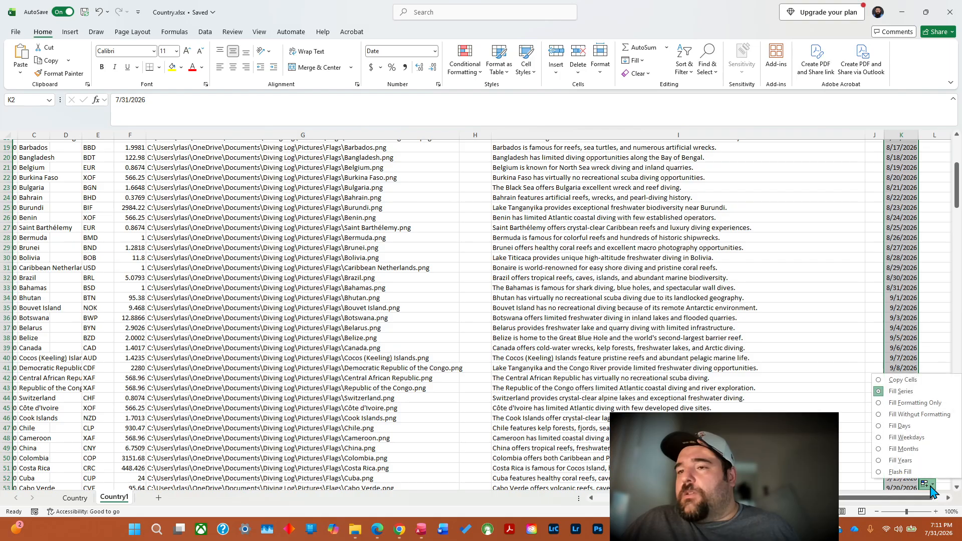
{"action": "left_click", "coordinate": [903, 381]}
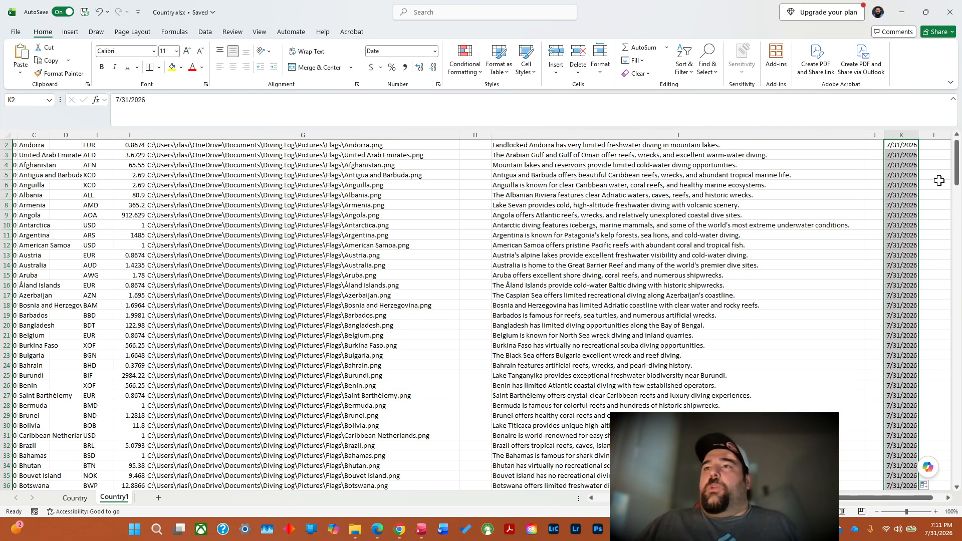
{"action": "scroll", "coordinate": [958, 183], "scroll_direction": "up", "scroll_amount": 1}
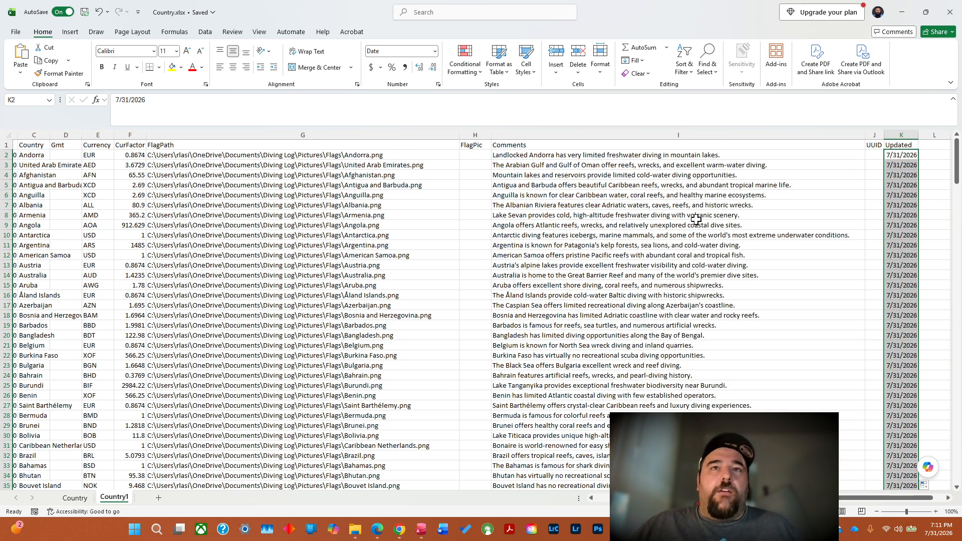
Delete the old Country sheet from the workbook, keeping only the Country1 sheet.
{"action": "left_click", "coordinate": [76, 499]}
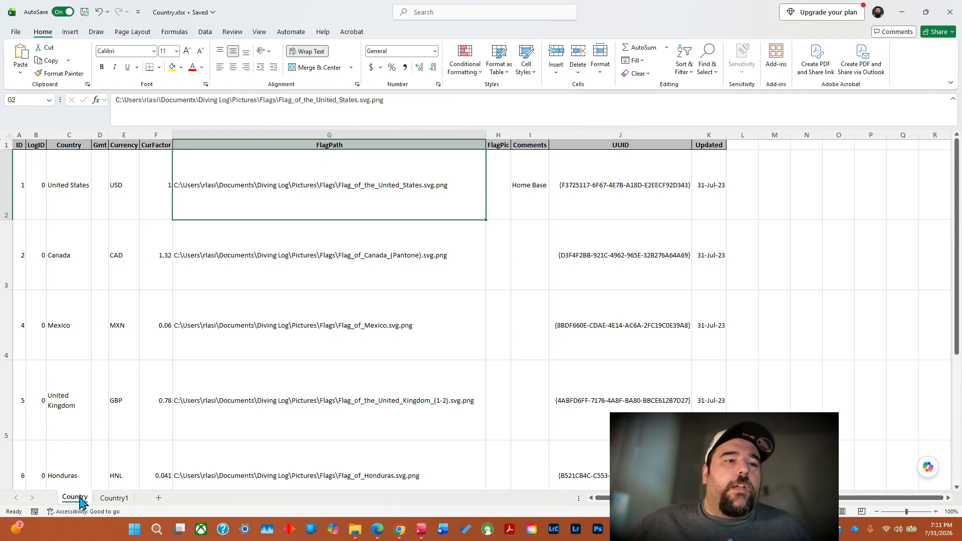
{"action": "right_click", "coordinate": [80, 502]}
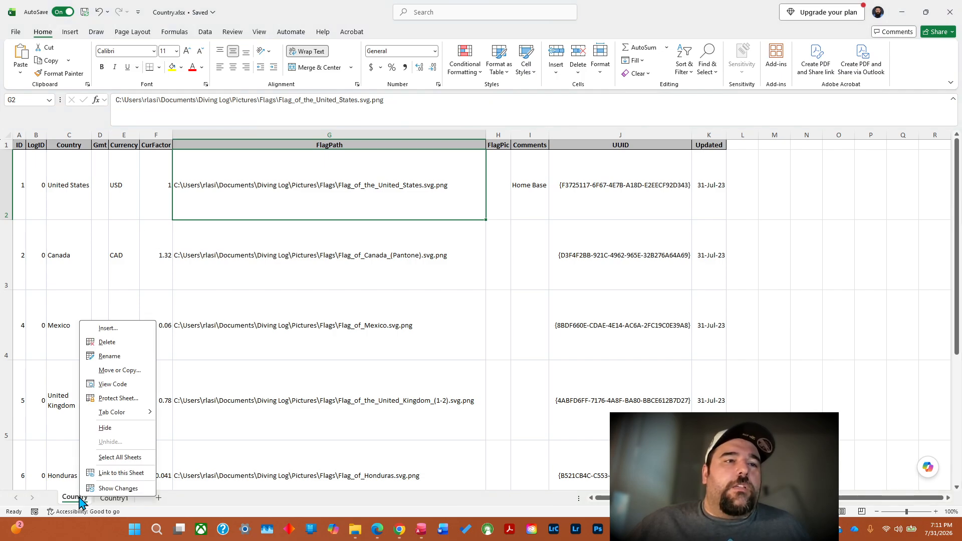
{"action": "left_click", "coordinate": [107, 342]}
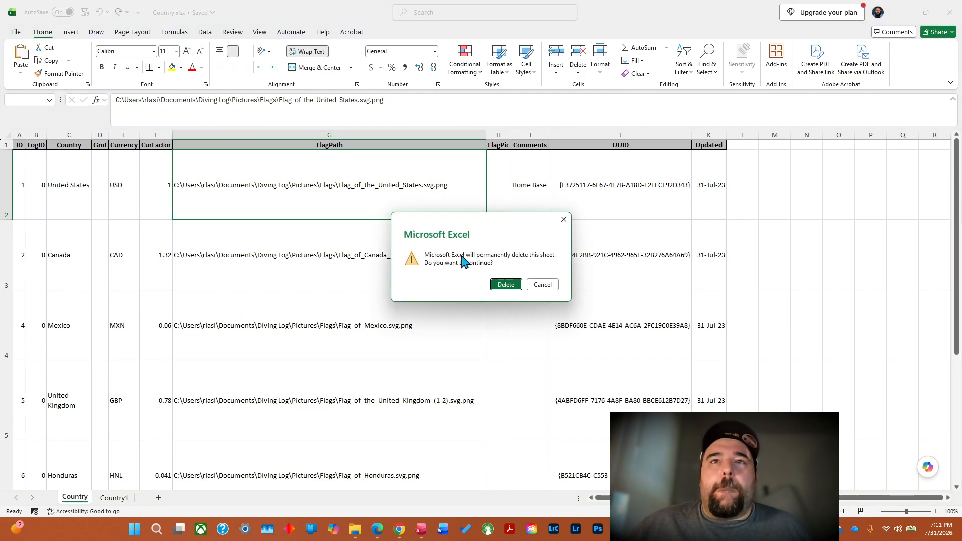
{"action": "left_click", "coordinate": [504, 285]}
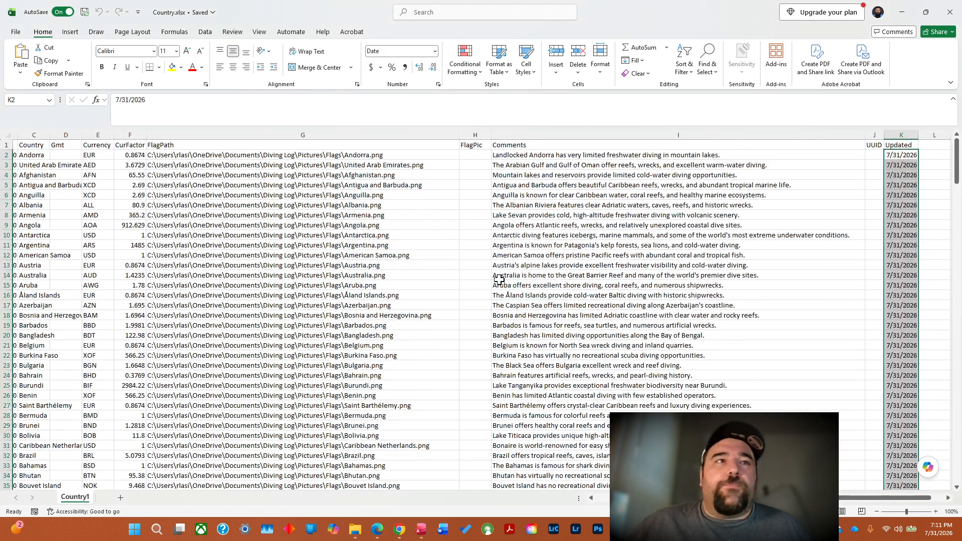
Open the Country1 sheet's name for editing, and minimize Excel to return to the ChatGPT conversation in Chrome.
{"action": "double_click", "coordinate": [78, 498]}
{"action": "left_click", "coordinate": [92, 496]}
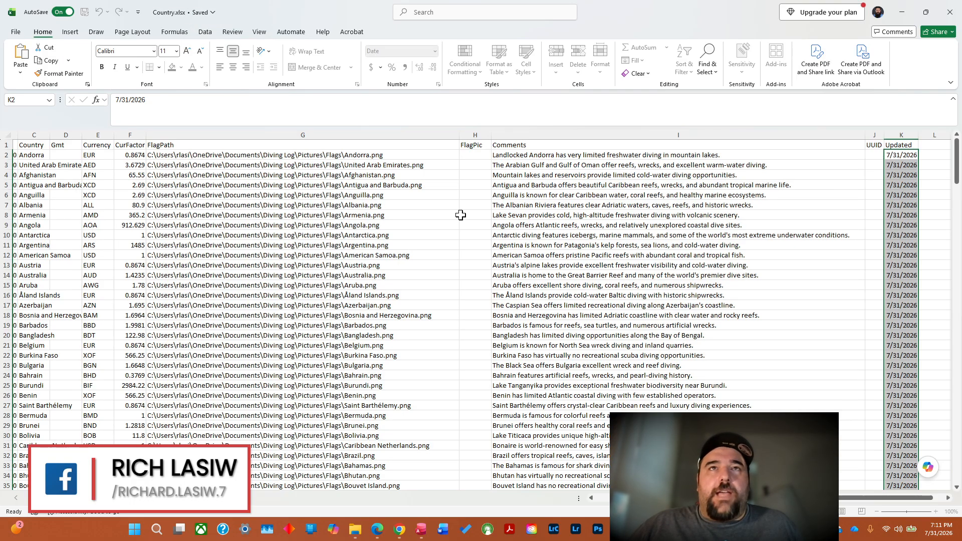
{"action": "left_click", "coordinate": [907, 7]}
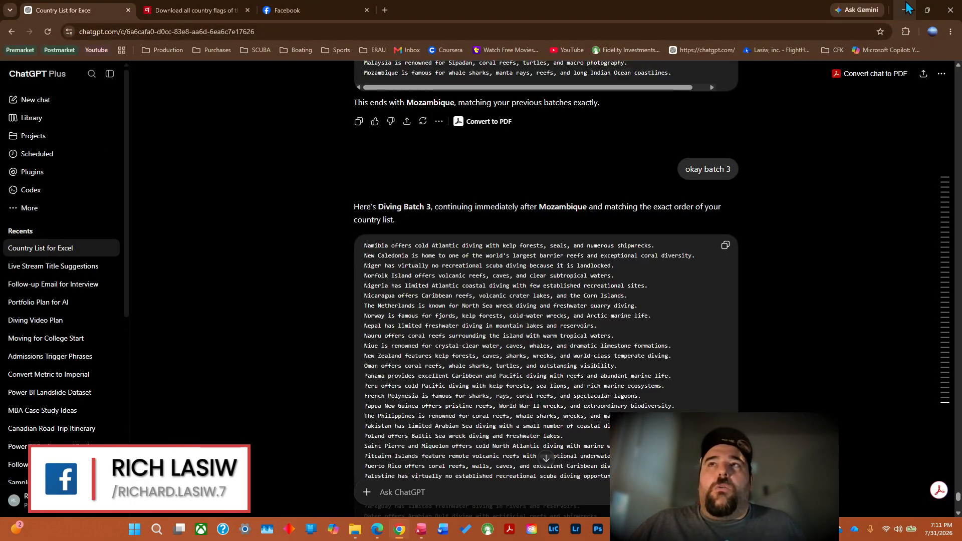
Switch from Chrome and Excel to Access, and close and reopen the Country table in Datasheet View.
{"action": "left_click", "coordinate": [907, 8]}
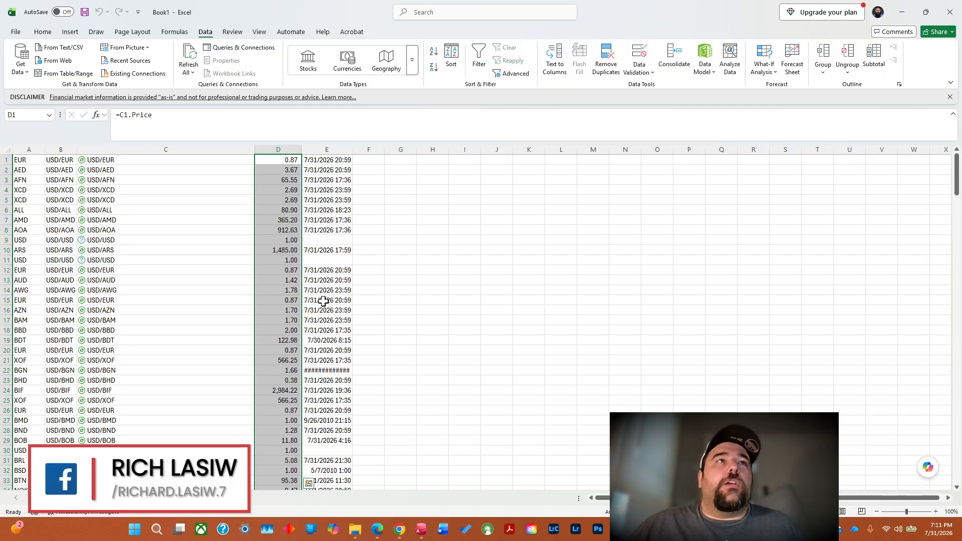
{"action": "left_click", "coordinate": [905, 12]}
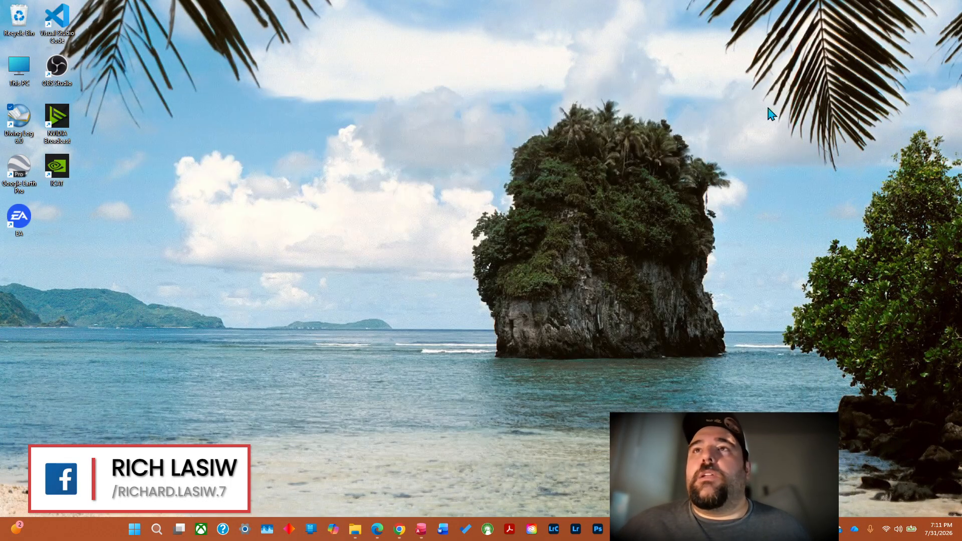
{"action": "left_click", "coordinate": [440, 531]}
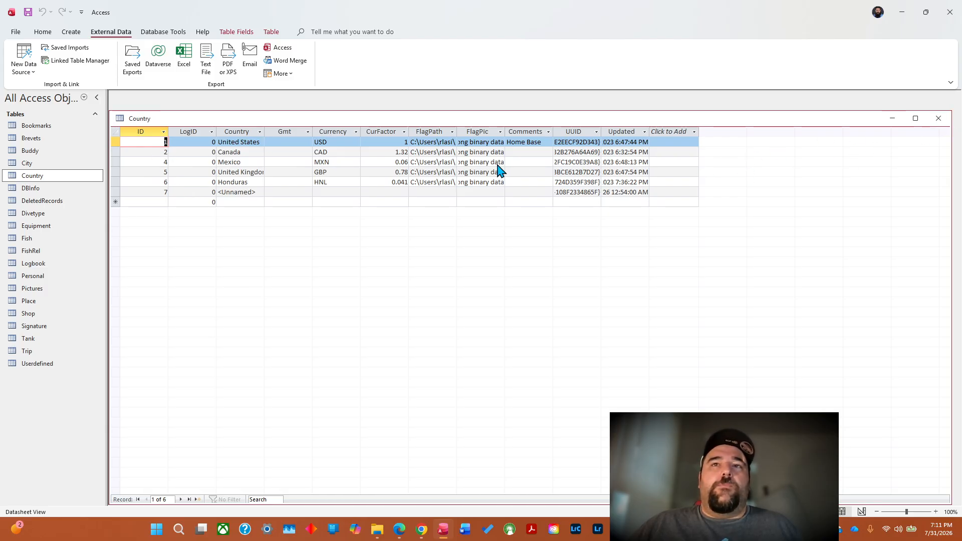
{"action": "left_click", "coordinate": [939, 120]}
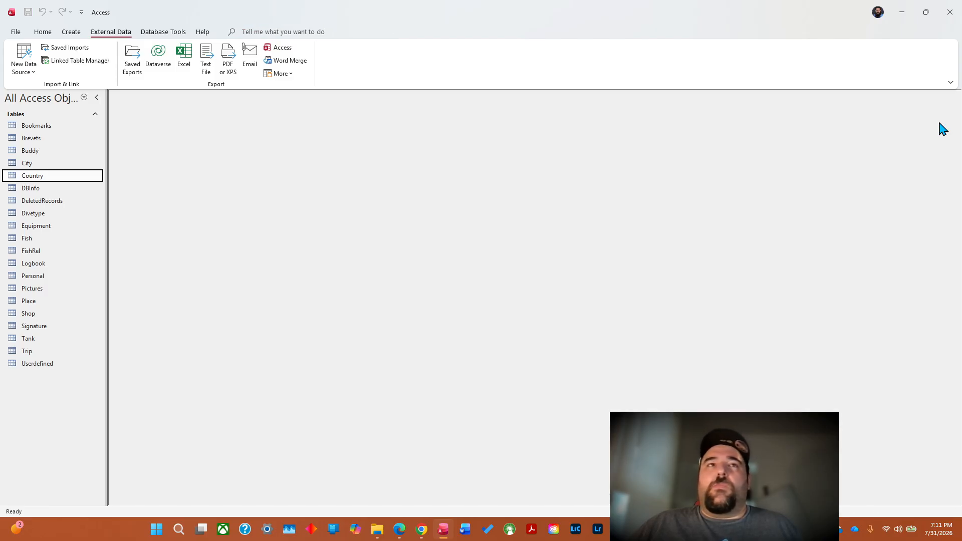
{"action": "double_click", "coordinate": [33, 179]}
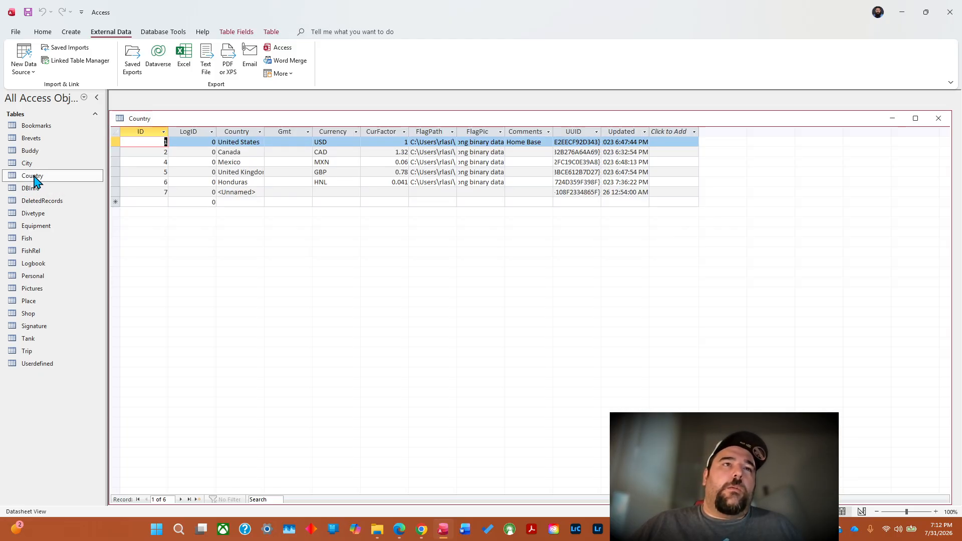
{"action": "left_click_drag", "start_coordinate": [113, 143], "coordinate": [125, 190]}
{"action": "left_click", "coordinate": [151, 155]}
{"action": "right_click", "coordinate": [148, 156]}
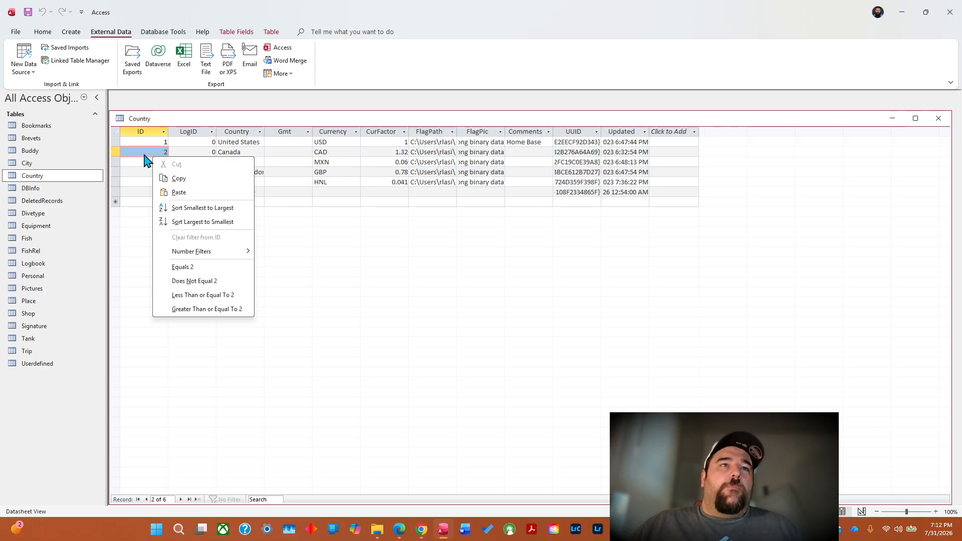
{"action": "key", "text": "Escape"}
{"action": "left_click", "coordinate": [113, 141]}
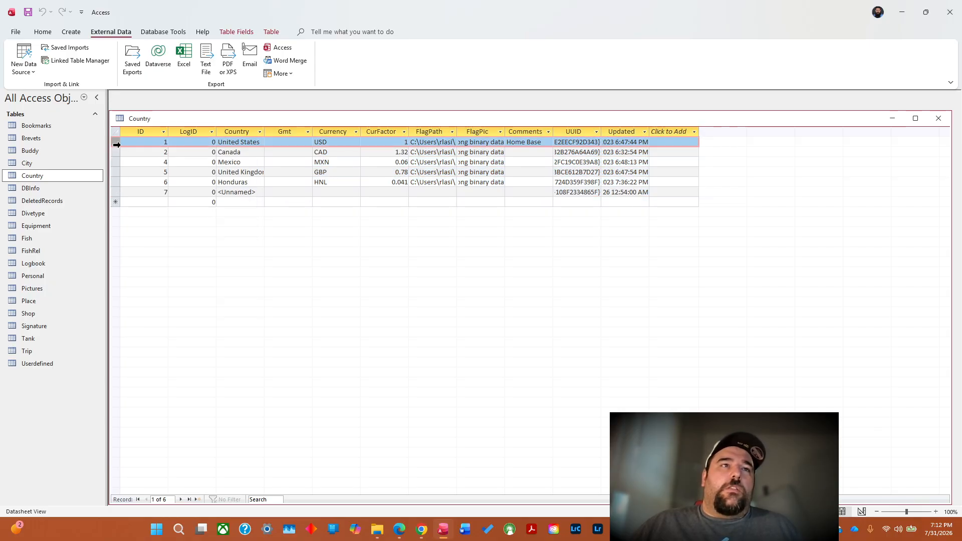
{"action": "left_click_drag", "start_coordinate": [113, 142], "coordinate": [117, 196]}
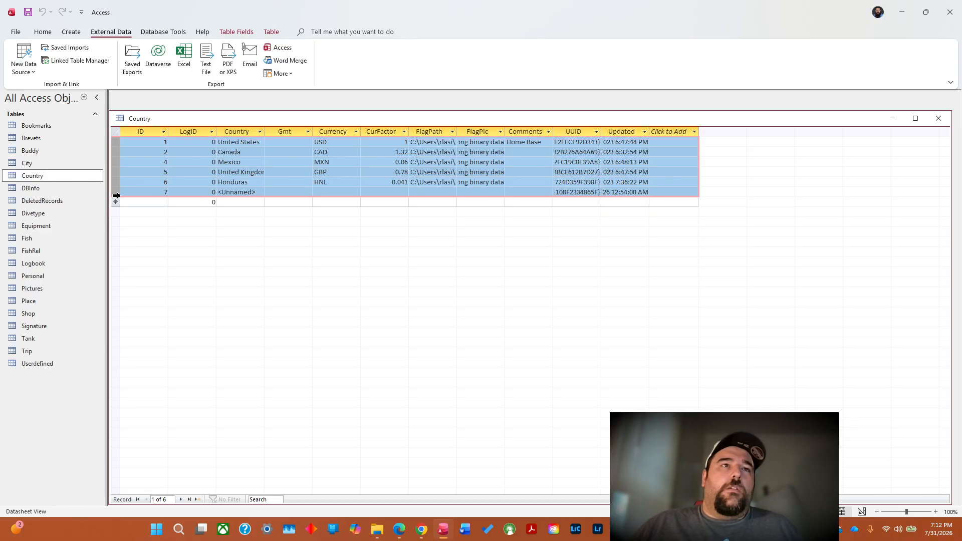
{"action": "left_click", "coordinate": [113, 163]}
{"action": "right_click", "coordinate": [113, 163]}
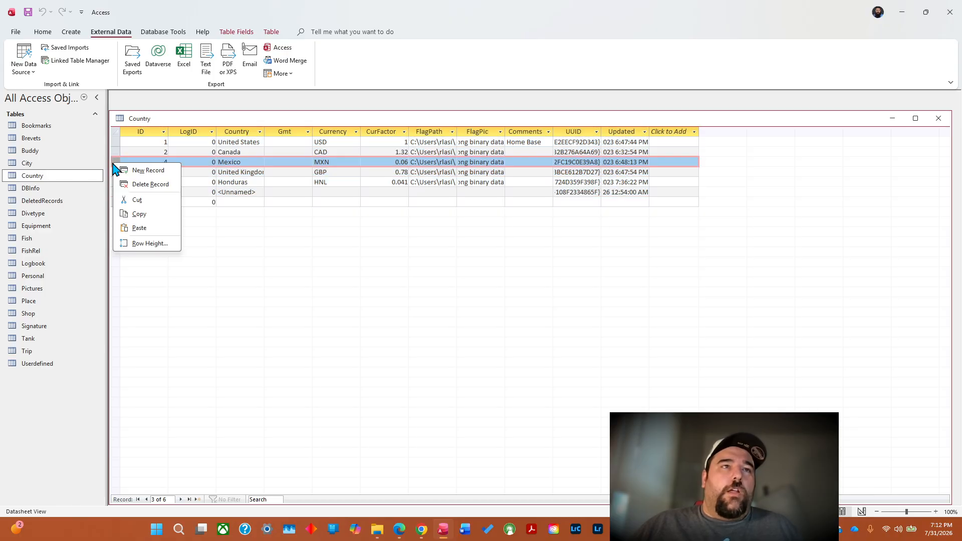
{"action": "key", "text": "Escape"}
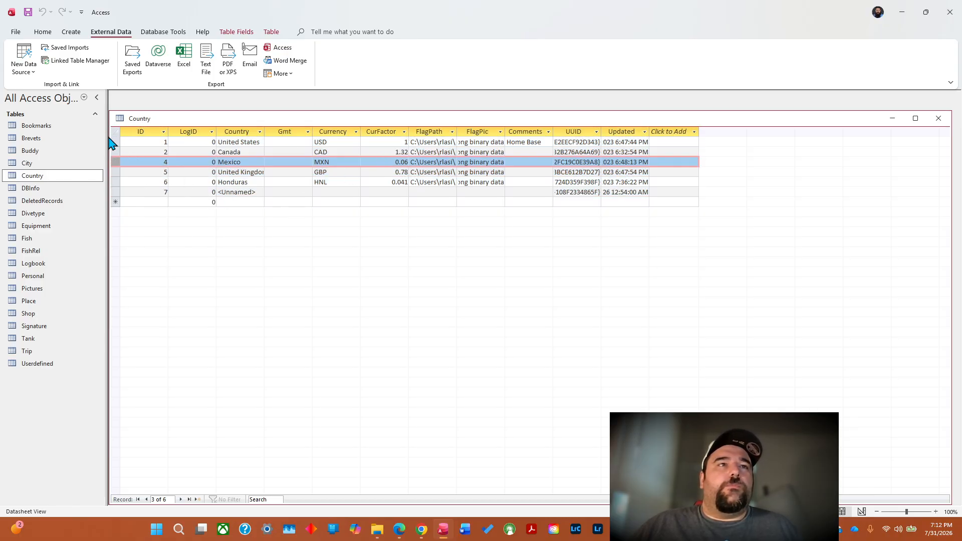
Delete all existing records from the Country table, from United States through <Unnamed>.
{"action": "left_click_drag", "start_coordinate": [115, 142], "coordinate": [110, 191]}
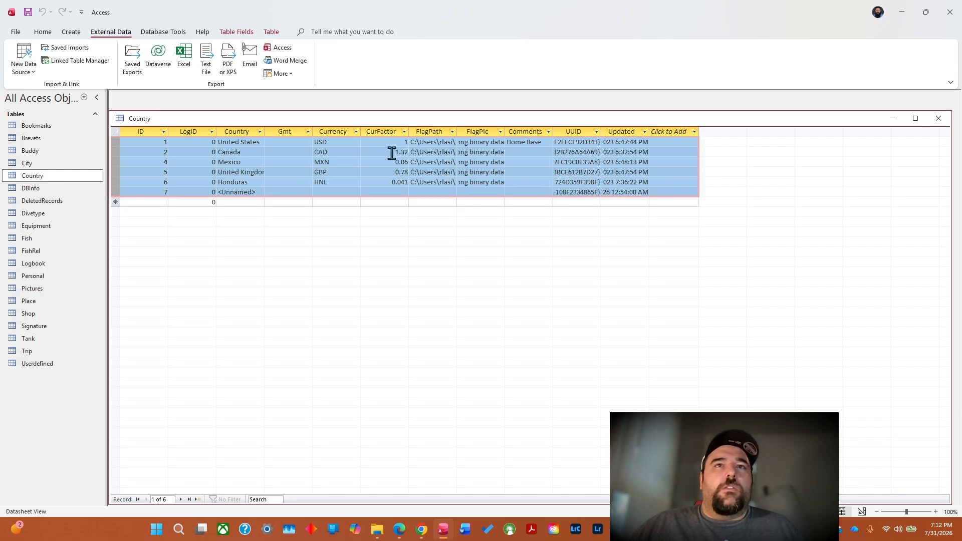
{"action": "right_click", "coordinate": [369, 154]}
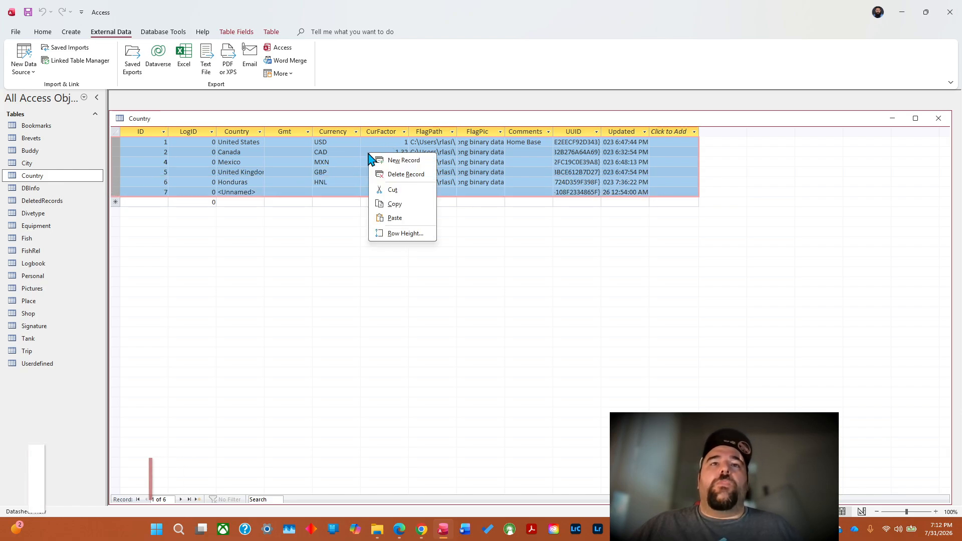
{"action": "left_click", "coordinate": [405, 175]}
{"action": "left_click", "coordinate": [506, 295]}
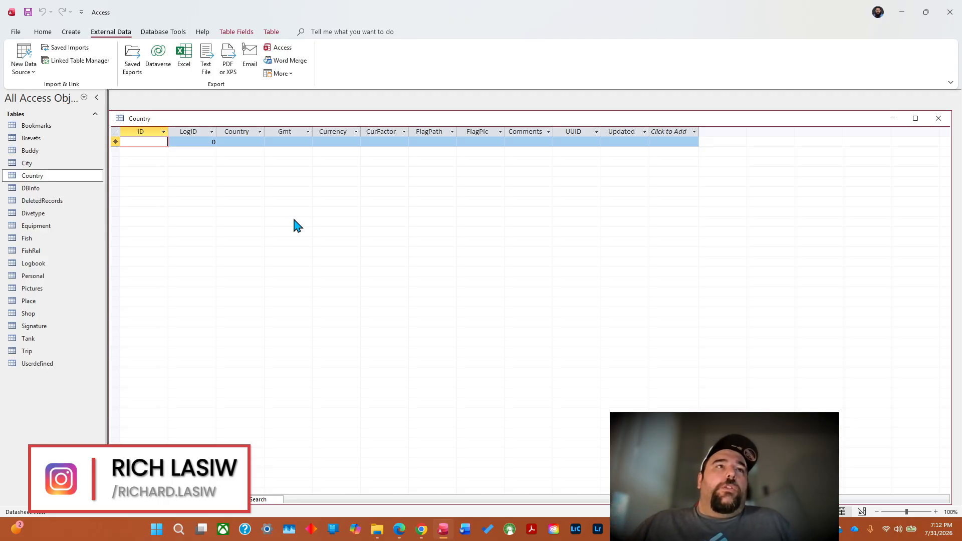
Start an import from an Excel file and try to load Country.xlsx from the Documents folder as its source.
{"action": "left_click", "coordinate": [26, 75]}
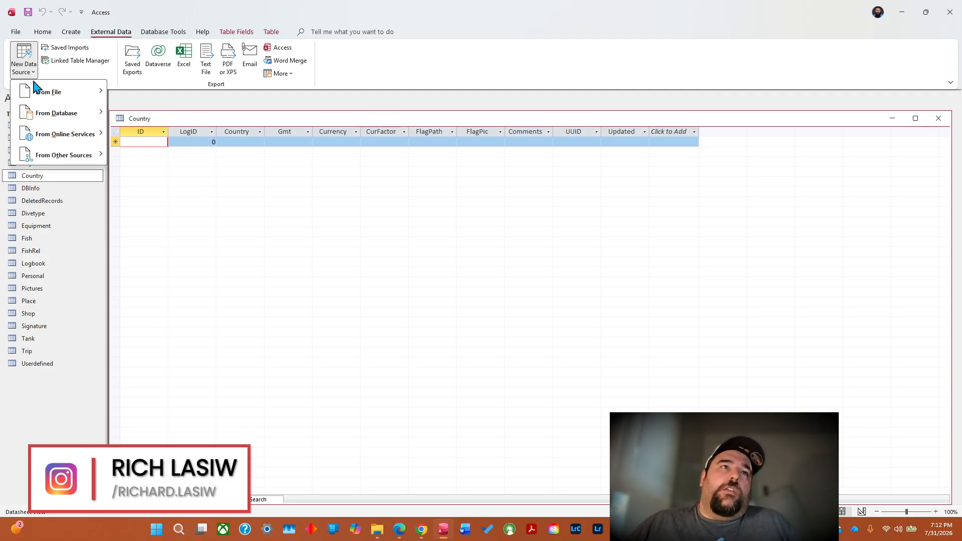
{"action": "mouse_move", "coordinate": [38, 90]}
{"action": "left_click", "coordinate": [135, 91]}
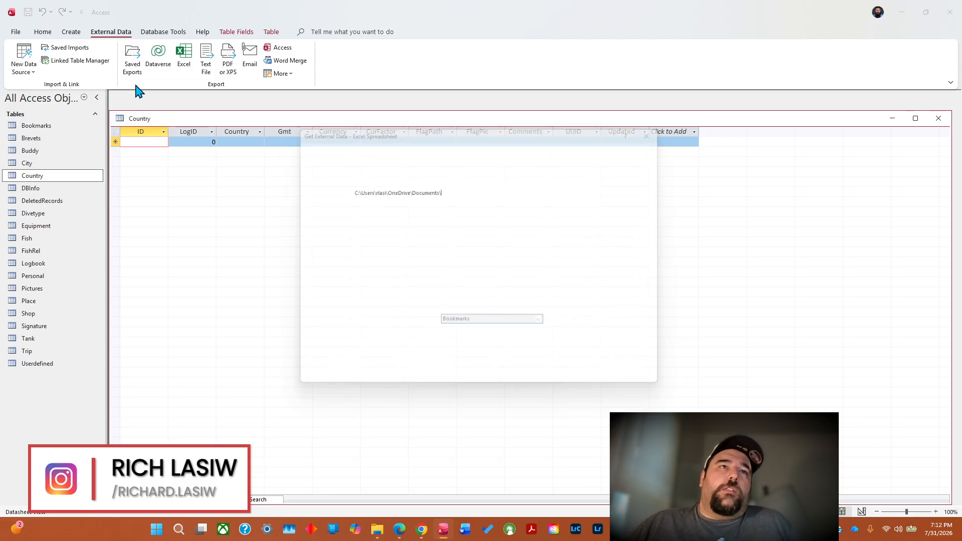
{"action": "left_click", "coordinate": [631, 192]}
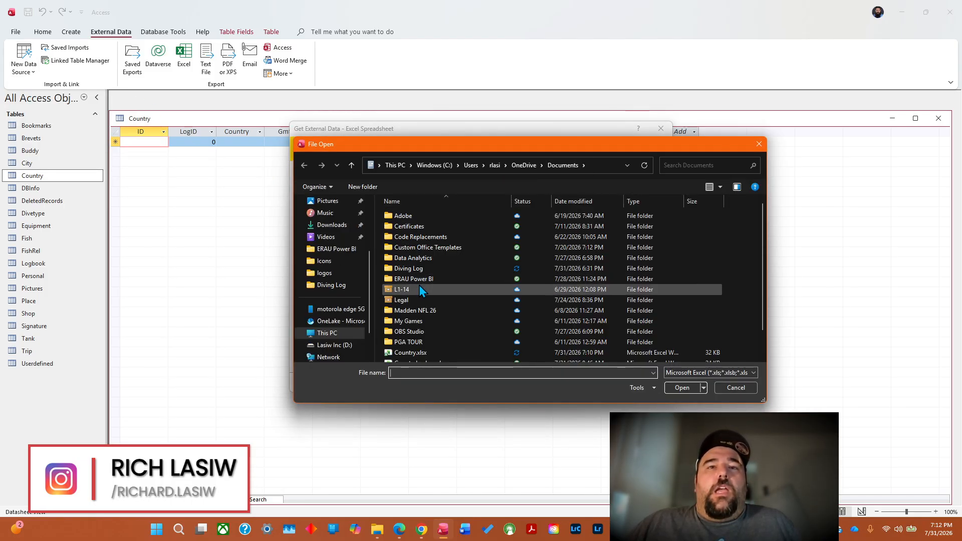
{"action": "left_click_drag", "start_coordinate": [765, 230], "coordinate": [762, 258]}
{"action": "left_click", "coordinate": [422, 327]}
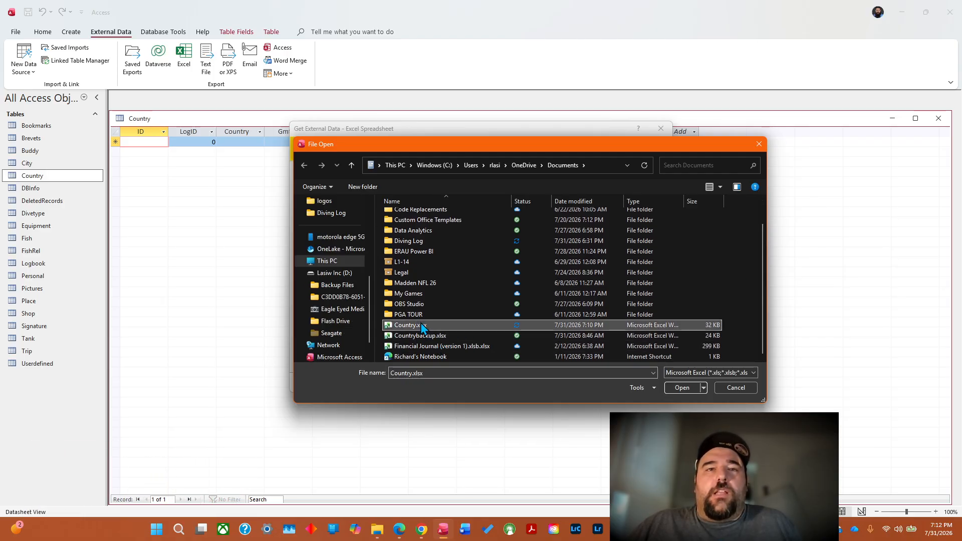
{"action": "left_click", "coordinate": [674, 390]}
{"action": "left_click", "coordinate": [564, 268]}
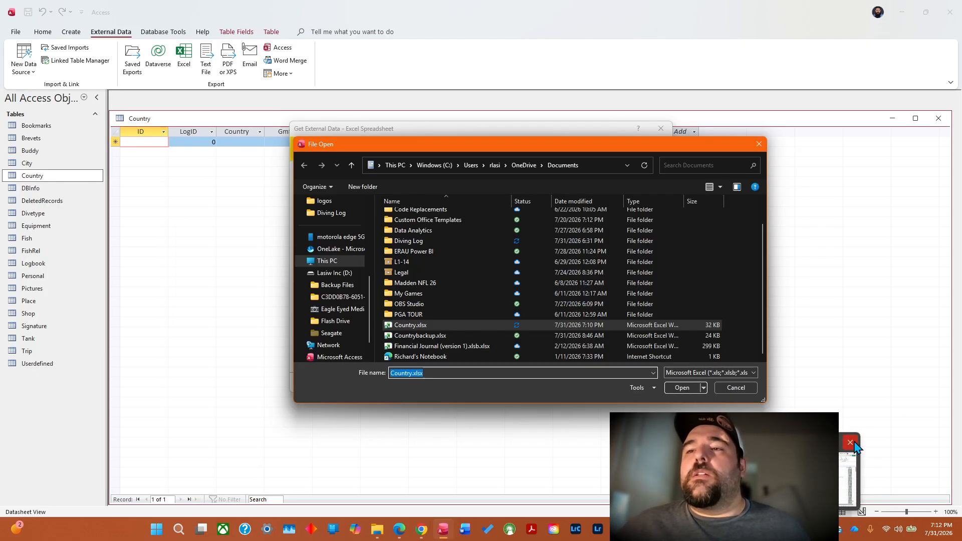
Close the Book1 workbook in Excel without saving it, and load Country.xlsx as the import source in Access.
{"action": "left_click", "coordinate": [855, 446]}
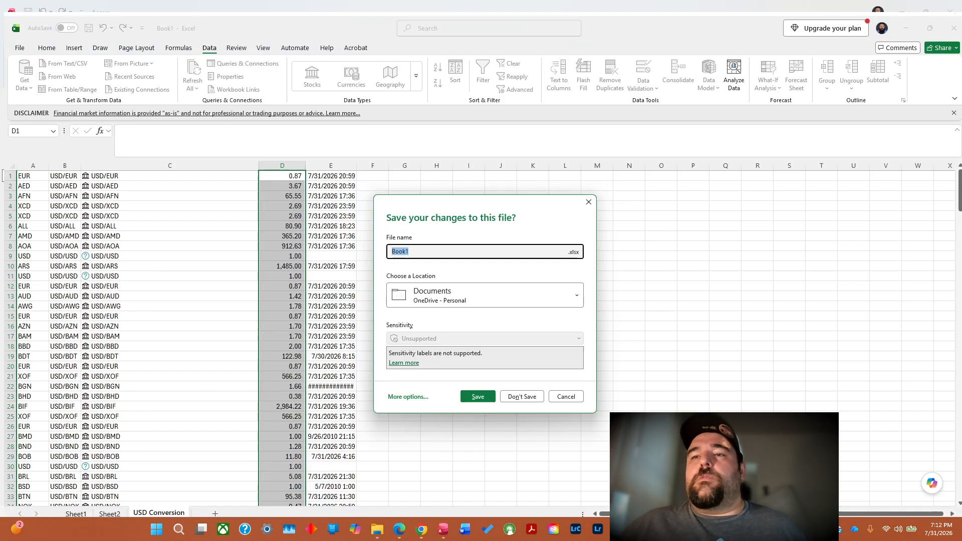
{"action": "left_click", "coordinate": [522, 396]}
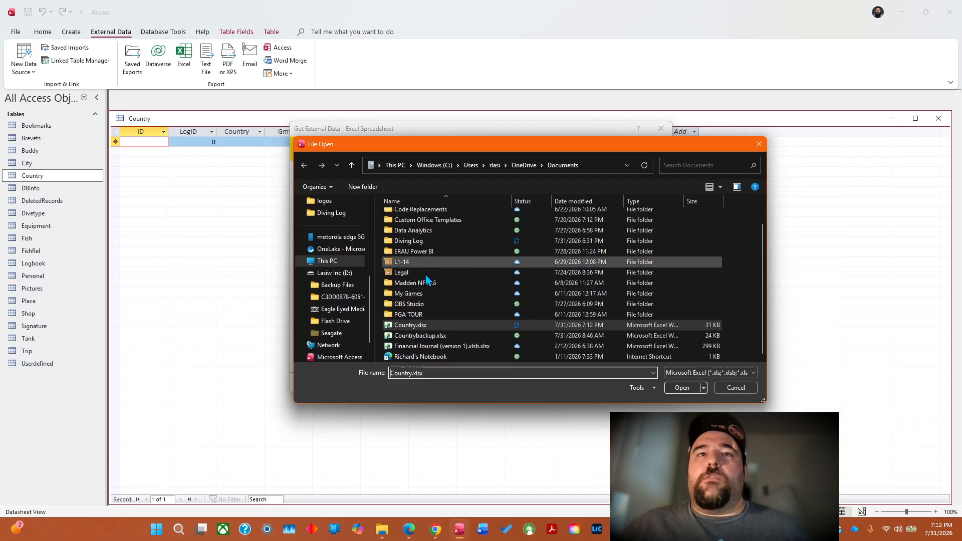
{"action": "left_click", "coordinate": [682, 387]}
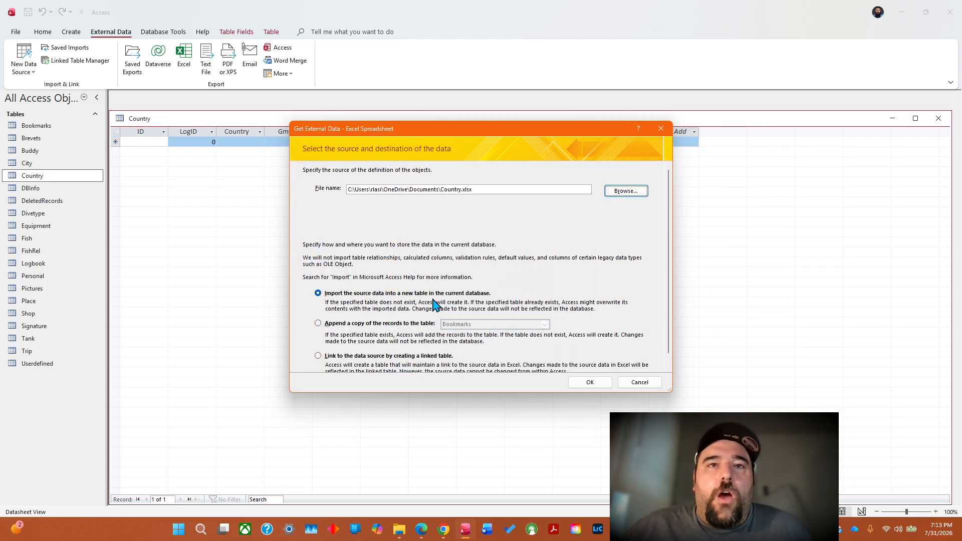
Set the import to append a copy of the records to the Country table, saving and closing that open table.
{"action": "left_click", "coordinate": [326, 325]}
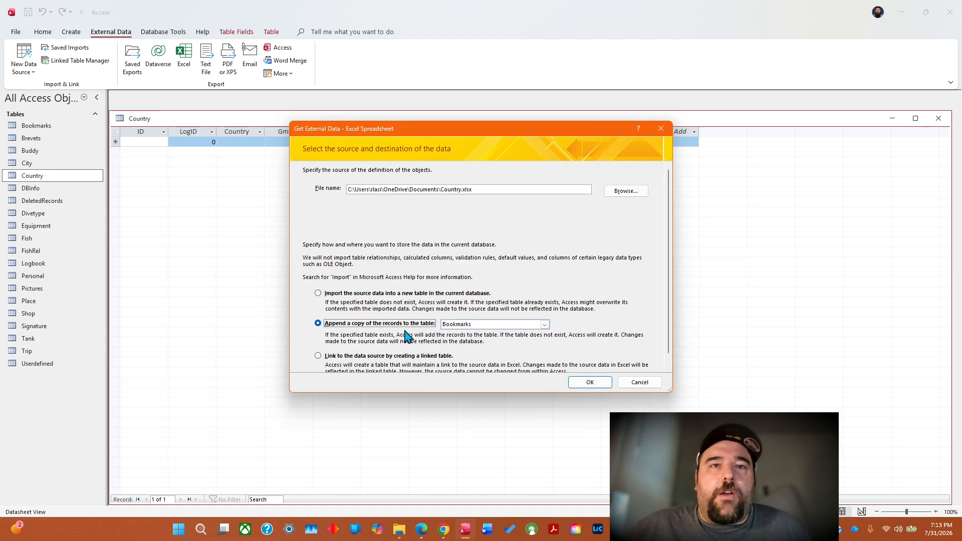
{"action": "left_click", "coordinate": [545, 325]}
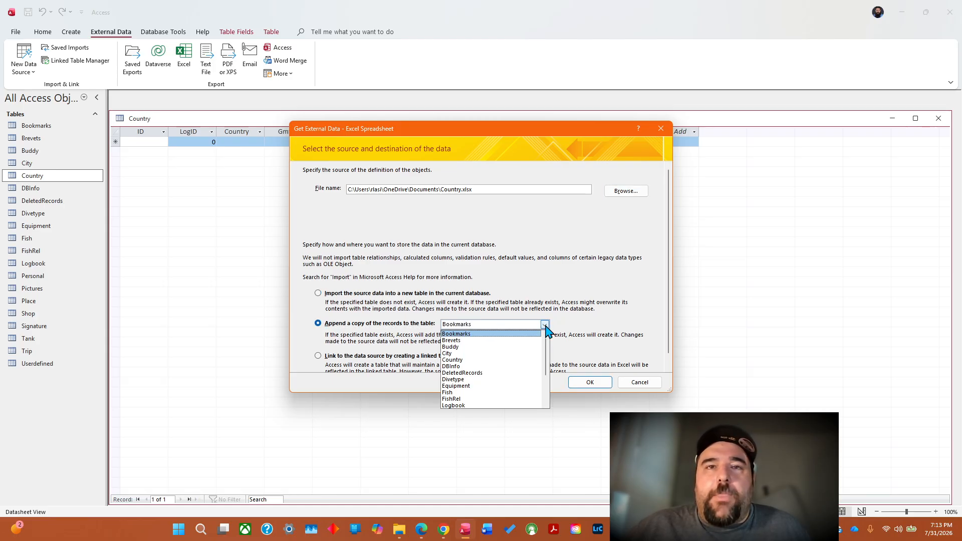
{"action": "left_click", "coordinate": [458, 358]}
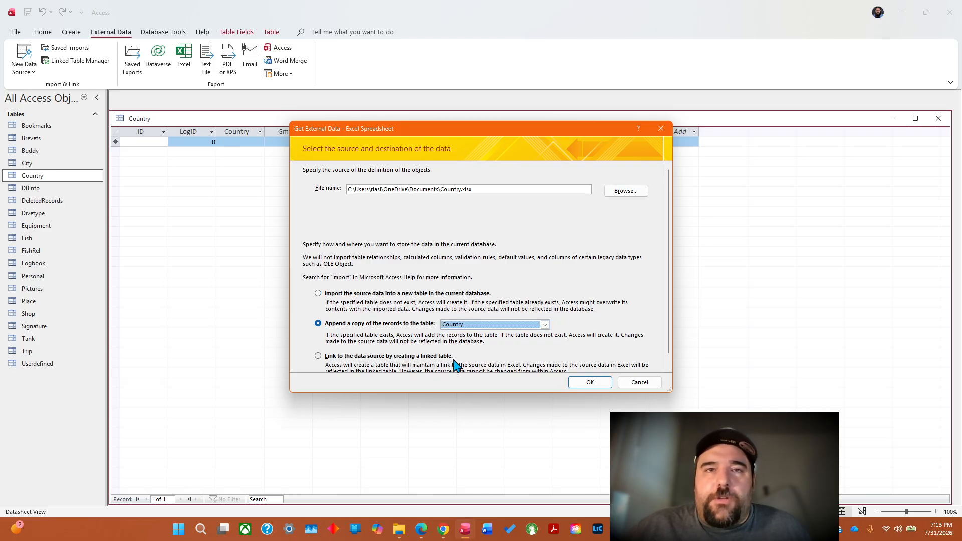
{"action": "left_click", "coordinate": [588, 383]}
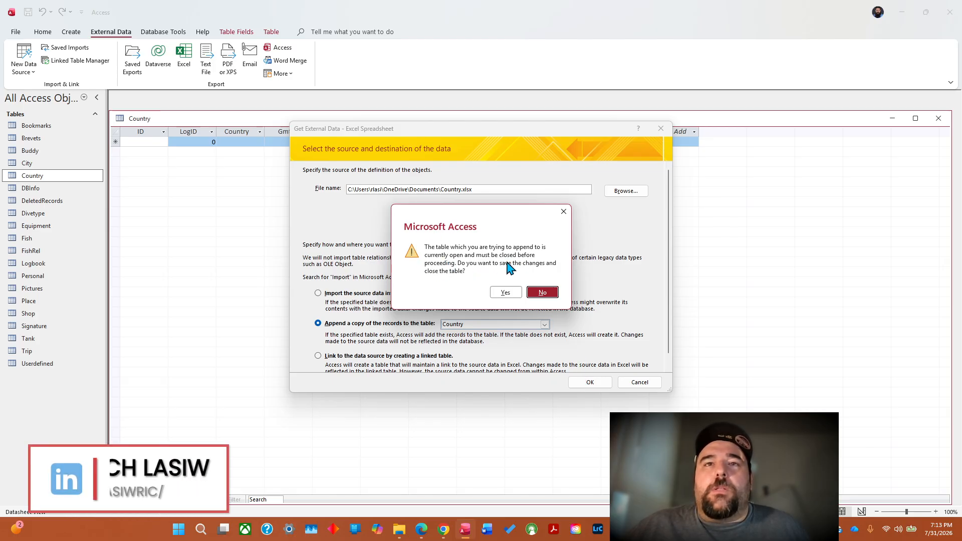
{"action": "left_click", "coordinate": [506, 293]}
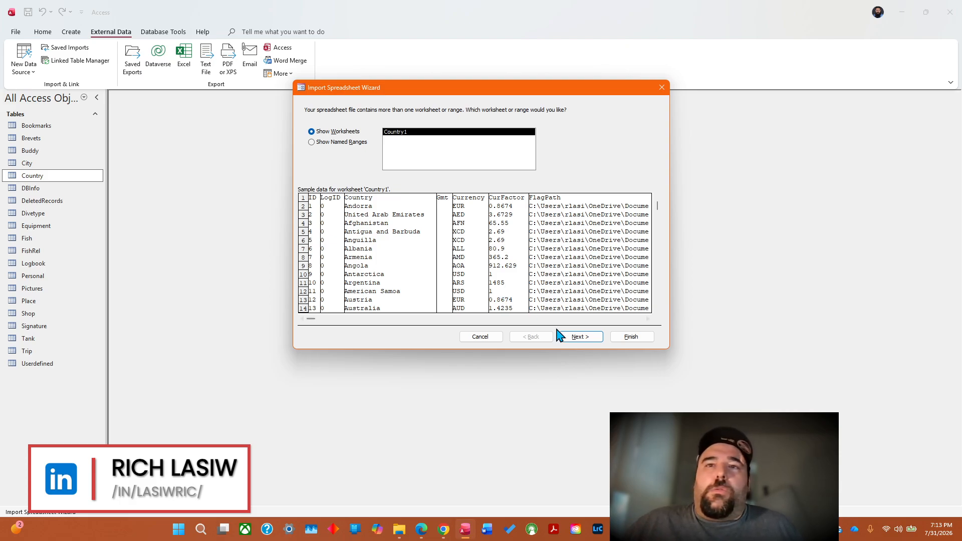
Complete the import of the Country1 worksheet into the Country table without saving the import steps, and open the table.
{"action": "left_click", "coordinate": [580, 338]}
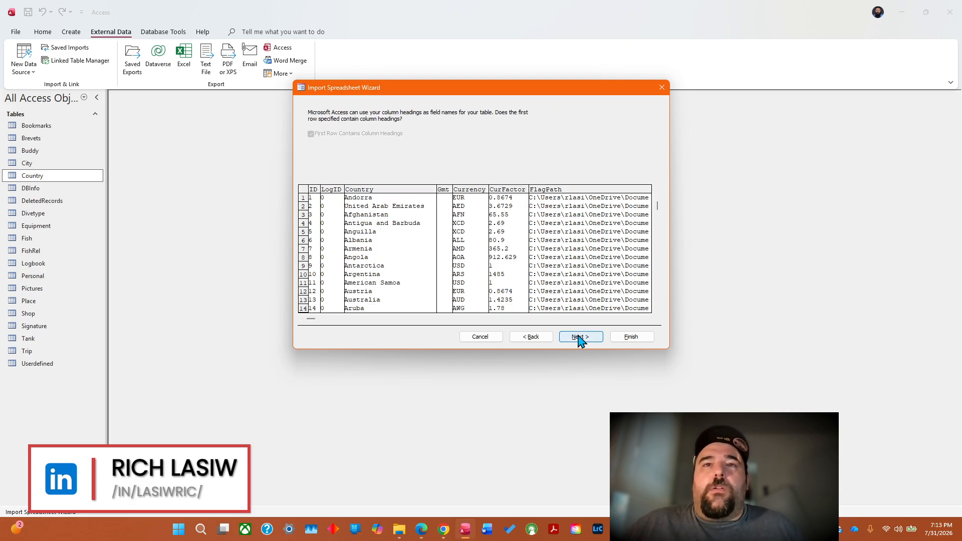
{"action": "left_click", "coordinate": [579, 337]}
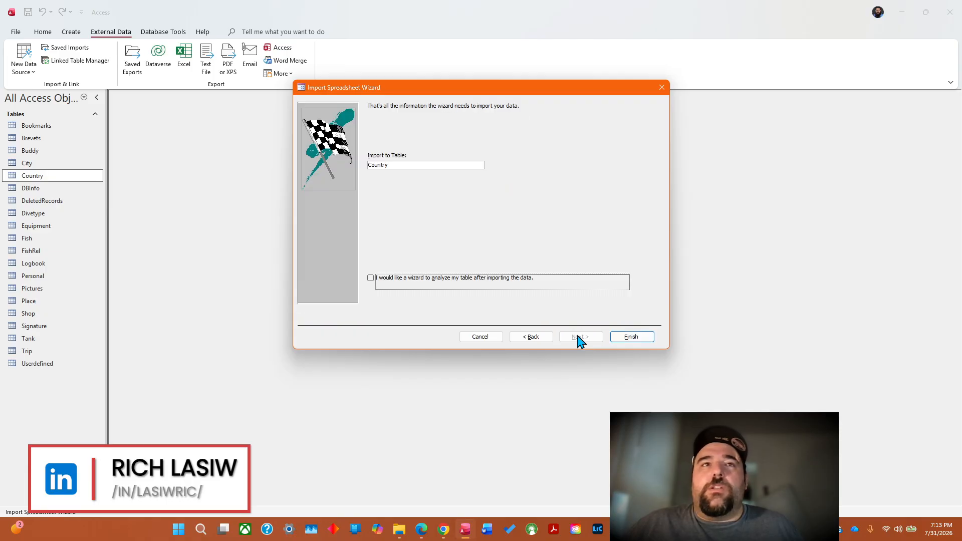
{"action": "left_click", "coordinate": [627, 338]}
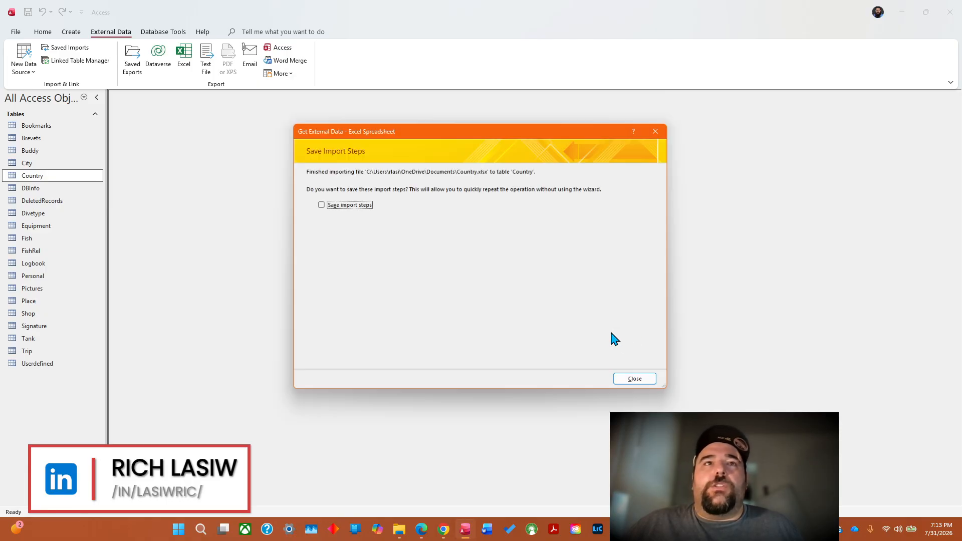
{"action": "left_click", "coordinate": [639, 384]}
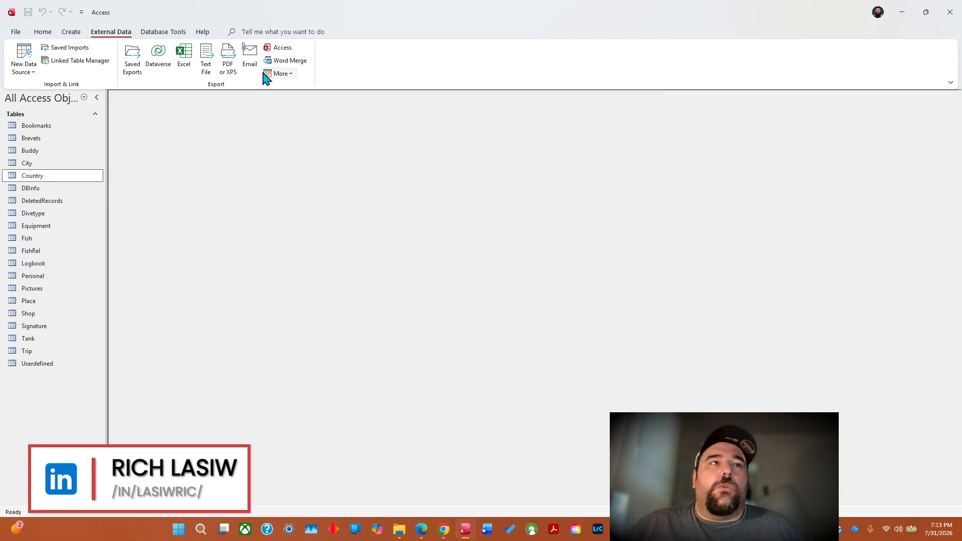
{"action": "double_click", "coordinate": [39, 176]}
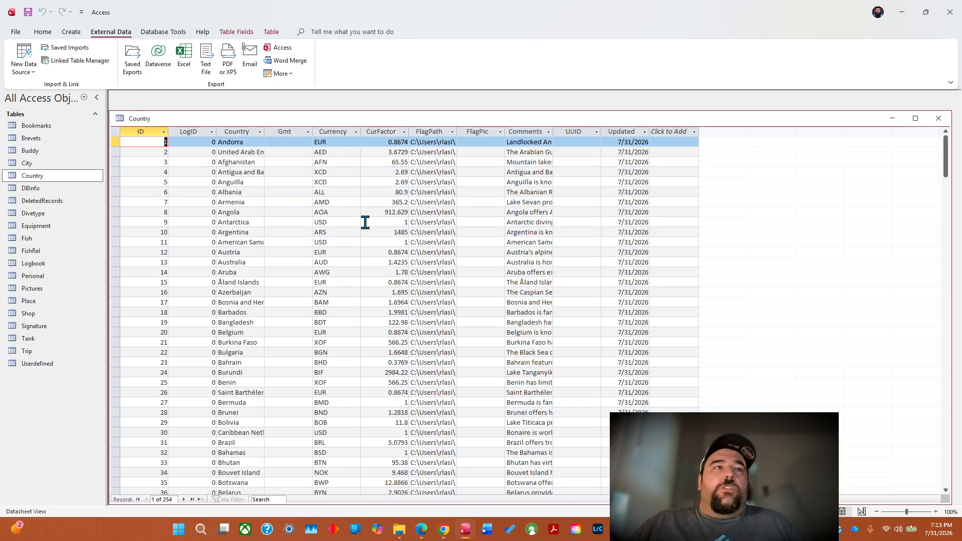
Switch to Diving Log 6.0, dismiss the Welcome Center, and check the Åland Islands entry in the country details.
{"action": "left_click", "coordinate": [903, 10]}
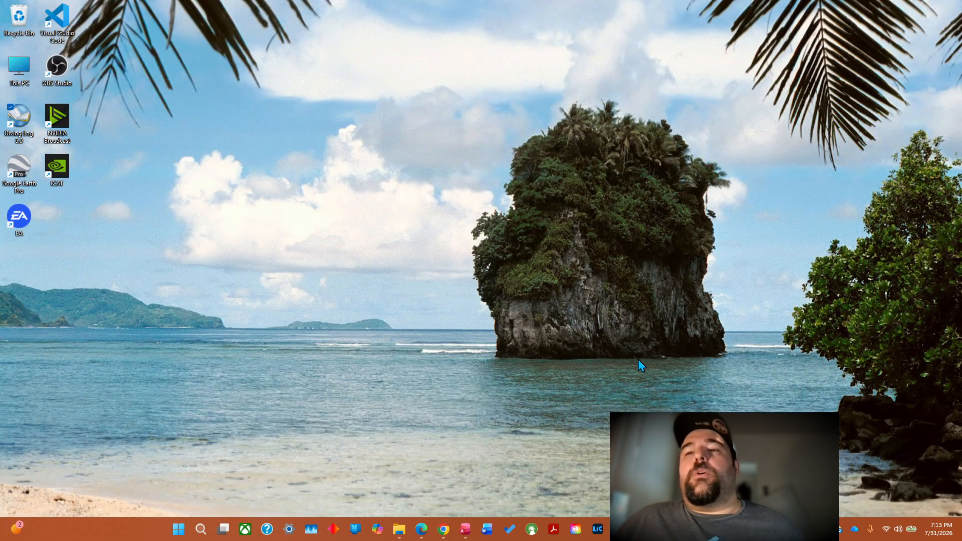
{"action": "double_click", "coordinate": [19, 132]}
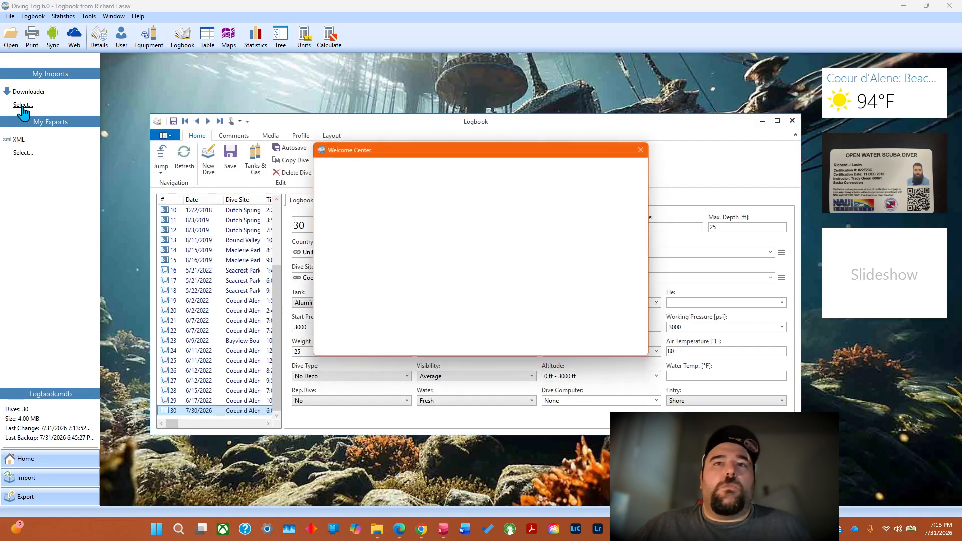
{"action": "left_click", "coordinate": [643, 148]}
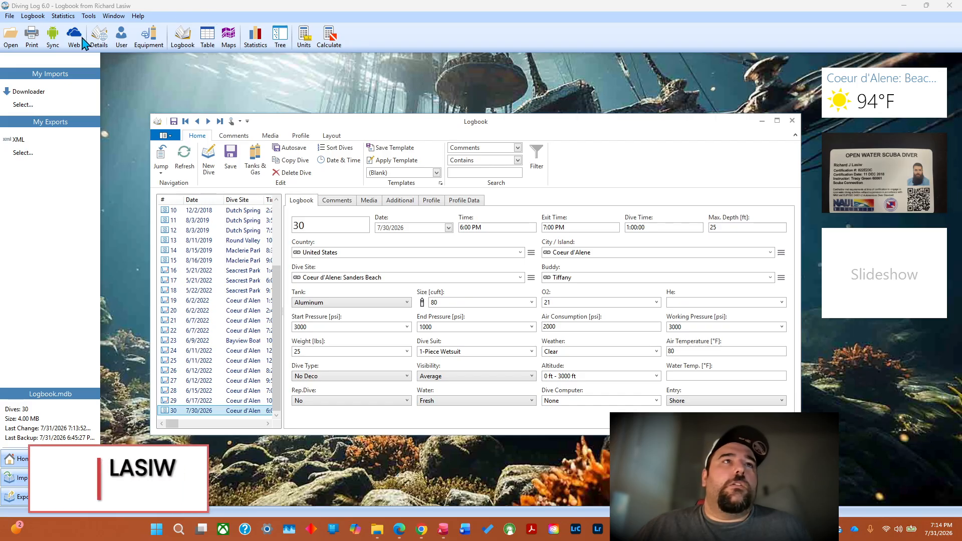
{"action": "left_click", "coordinate": [109, 38]}
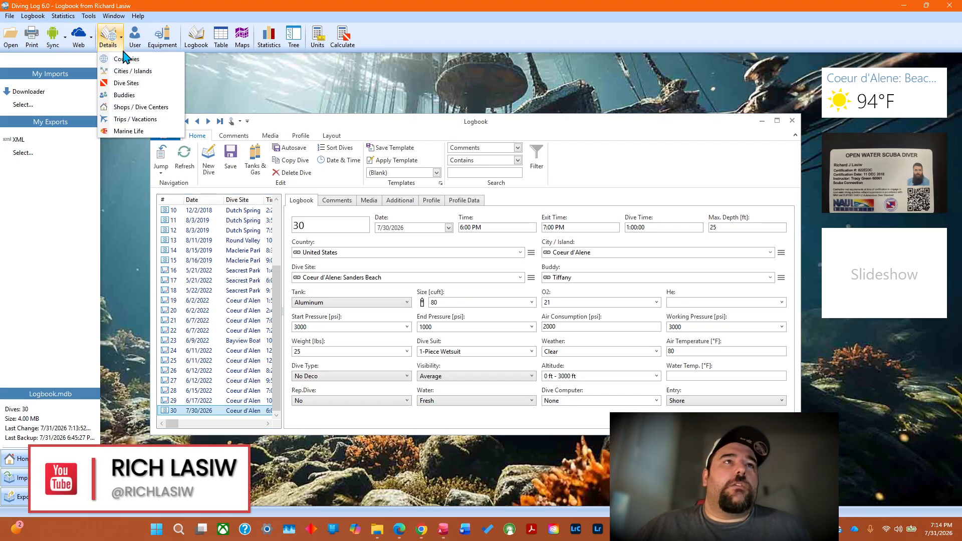
{"action": "left_click", "coordinate": [127, 59]}
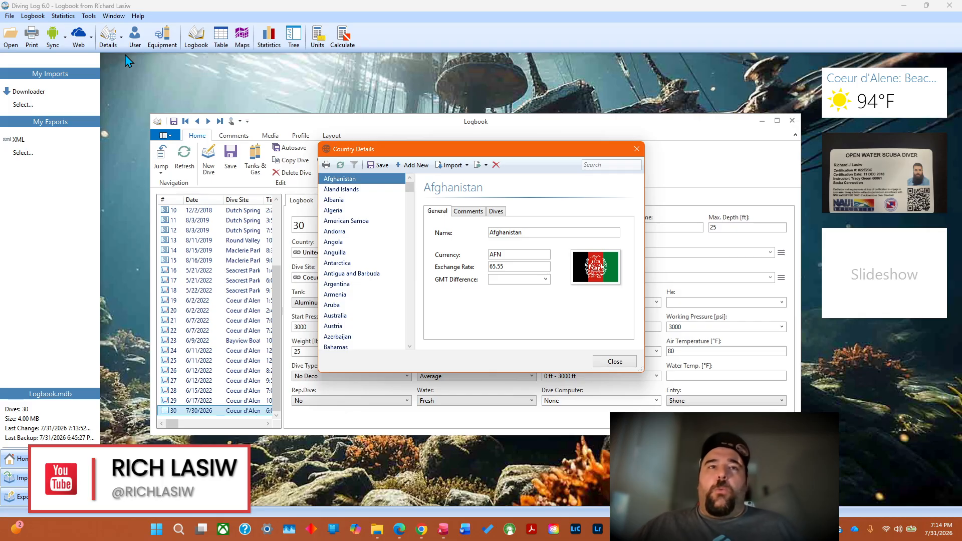
{"action": "left_click", "coordinate": [342, 194]}
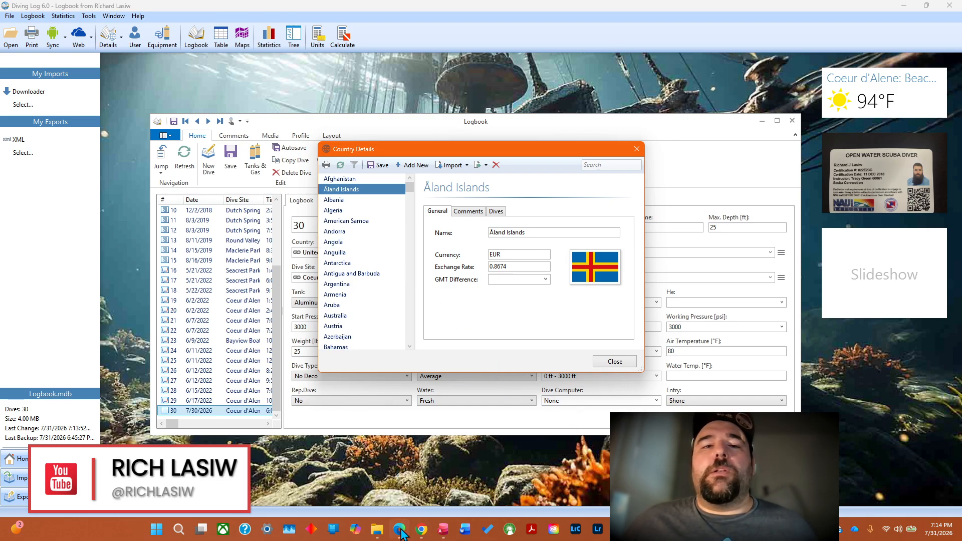
Switch to File Explorer and look through the country flag images in the Flags folder.
{"action": "mouse_move", "coordinate": [381, 531]}
{"action": "left_click", "coordinate": [401, 473]}
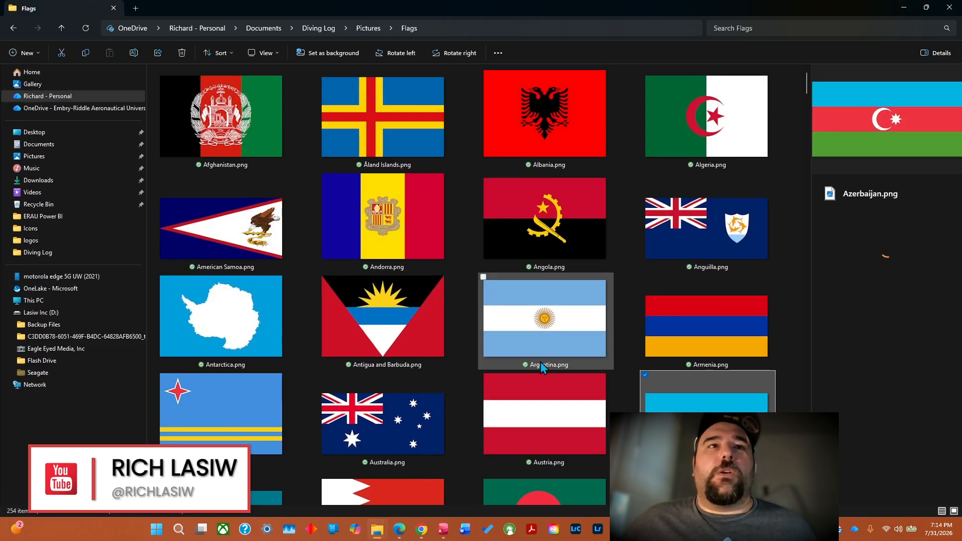
{"action": "left_click_drag", "start_coordinate": [805, 83], "coordinate": [781, 395]}
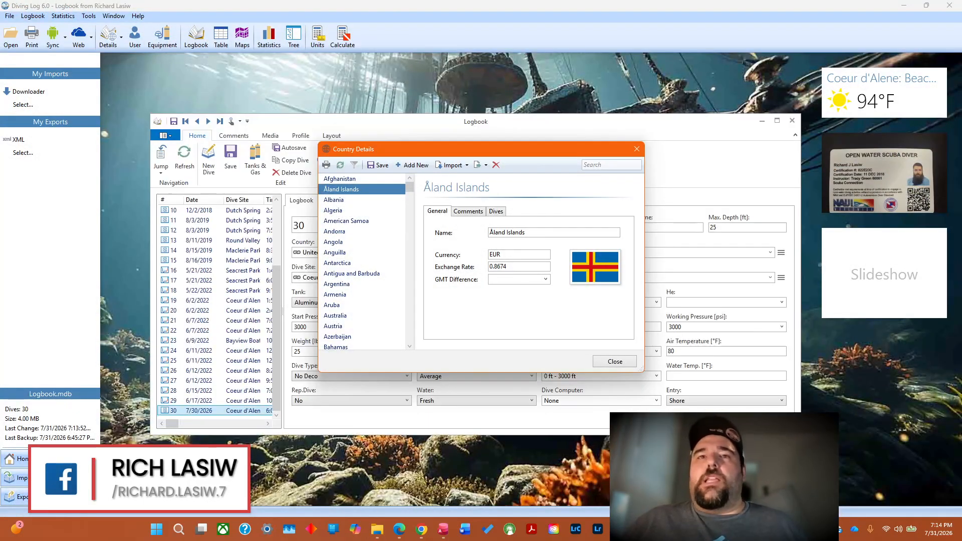
Check the general data and comments of Saint Pierre and Miquelon in Diving Log's country details.
{"action": "left_click", "coordinate": [410, 202]}
{"action": "left_click_drag", "start_coordinate": [411, 203], "coordinate": [413, 308]}
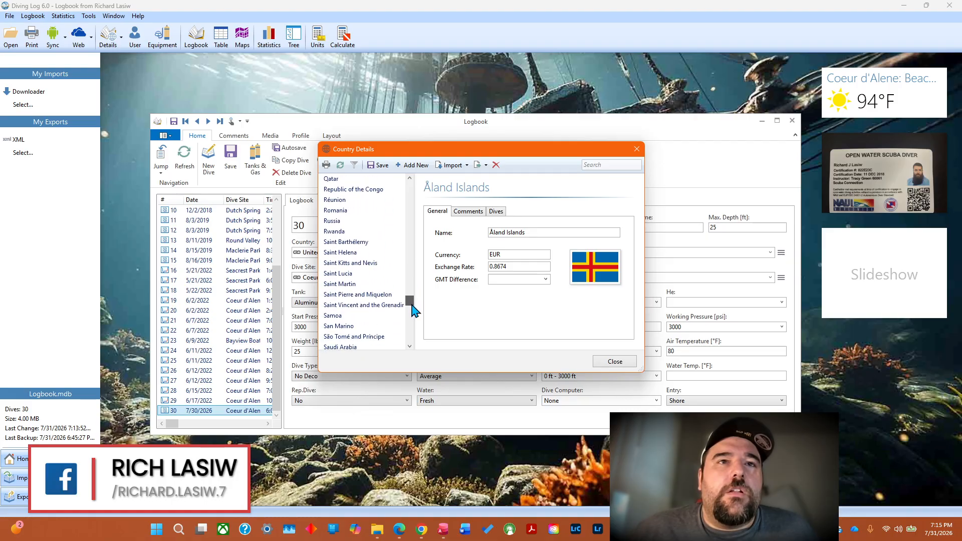
{"action": "left_click", "coordinate": [374, 296]}
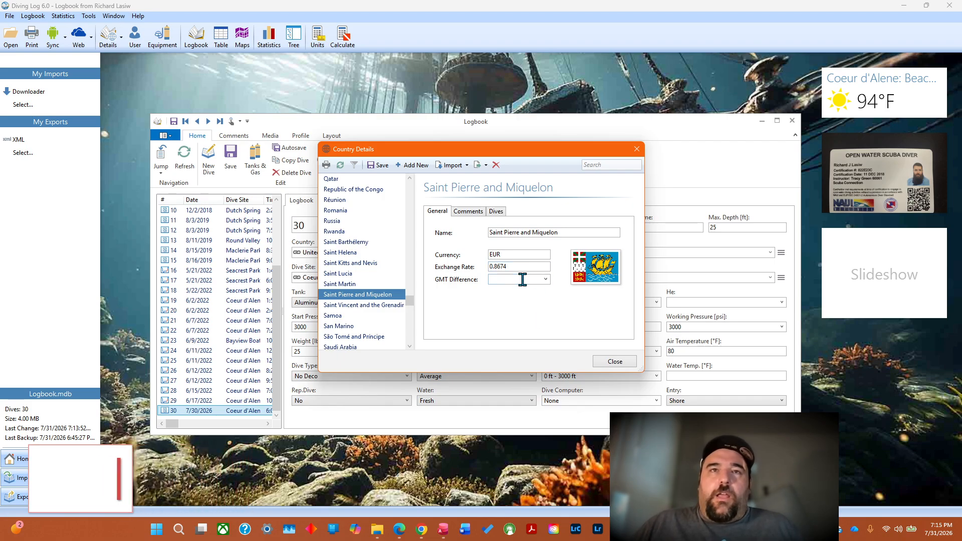
{"action": "left_click", "coordinate": [465, 212]}
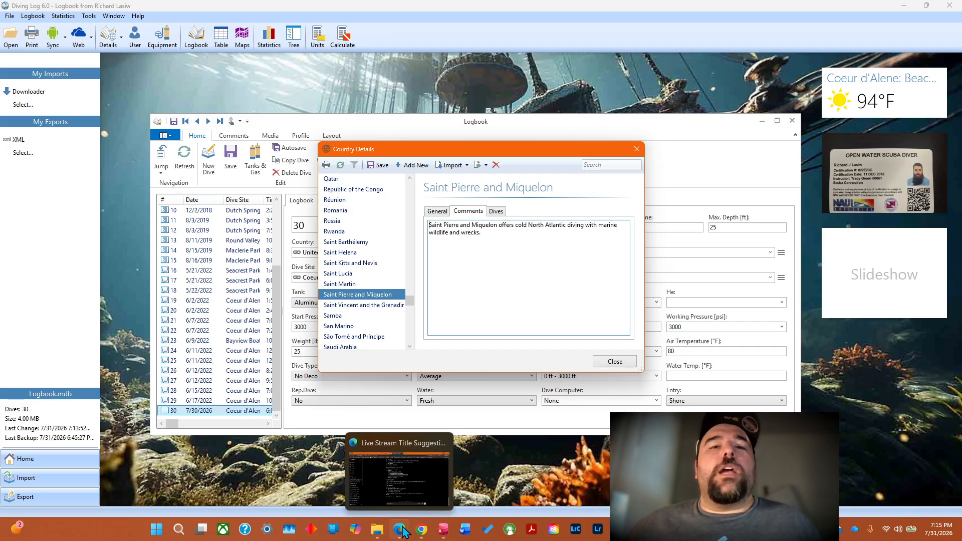
Ask ChatGPT in Chrome for 3 to 4 sentences on diving in each country, in batches and in order, briefly noting countries without much diving.
{"action": "left_click", "coordinate": [423, 531]}
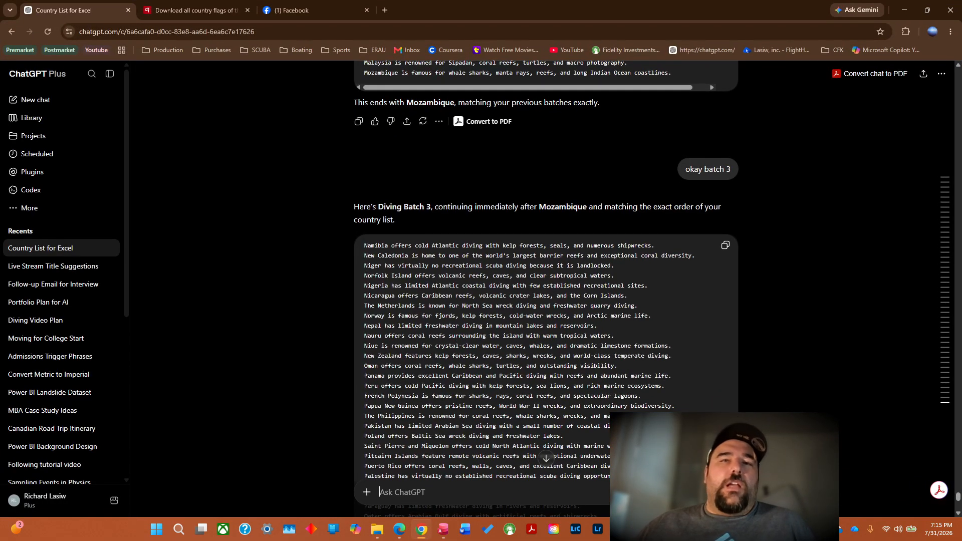
{"action": "type", "text": "do"}
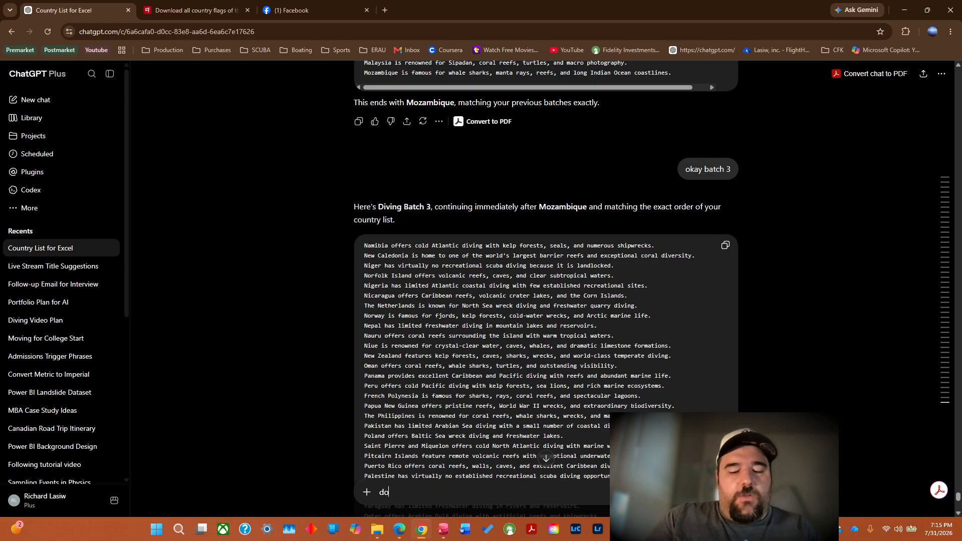
{"action": "type", "text": " you think you "}
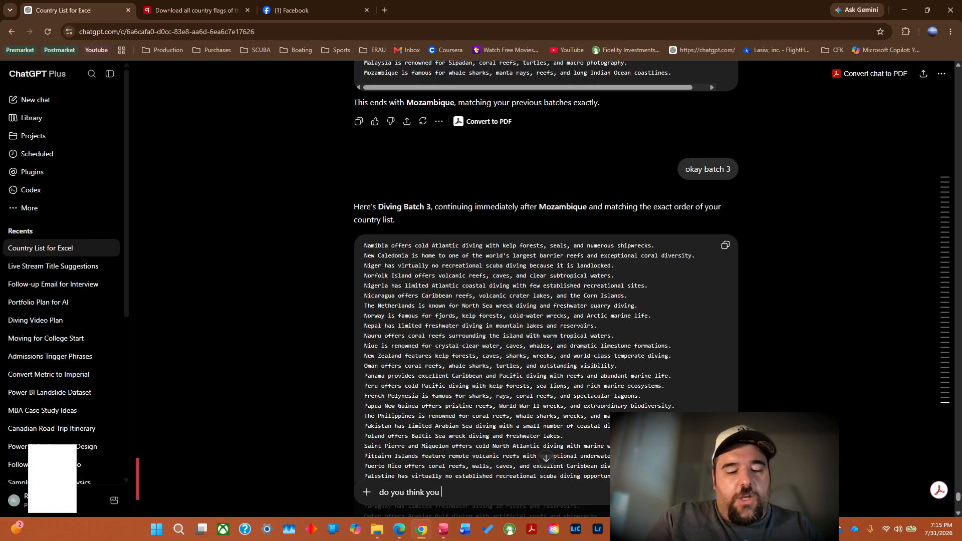
{"action": "type", "text": "could give "}
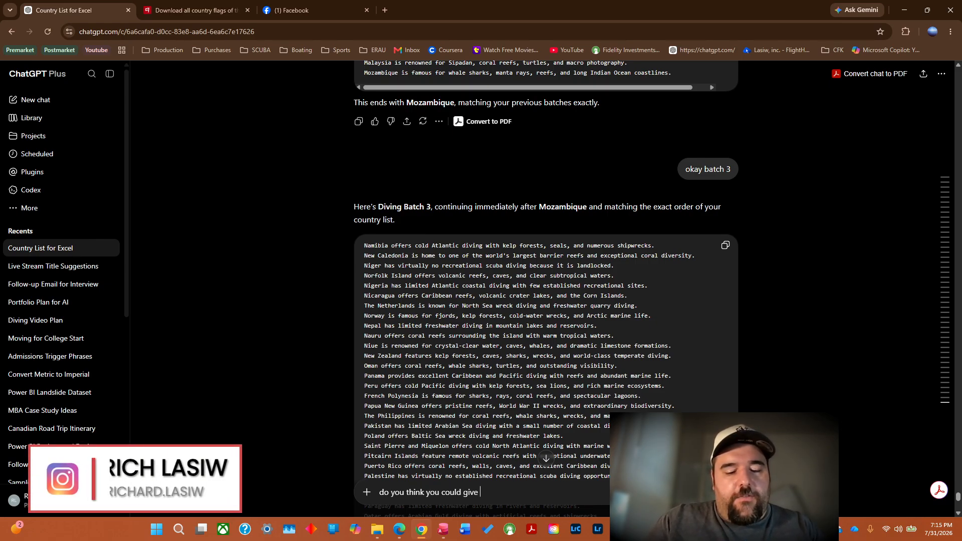
{"action": "type", "text": "more information on the diving in ea"}
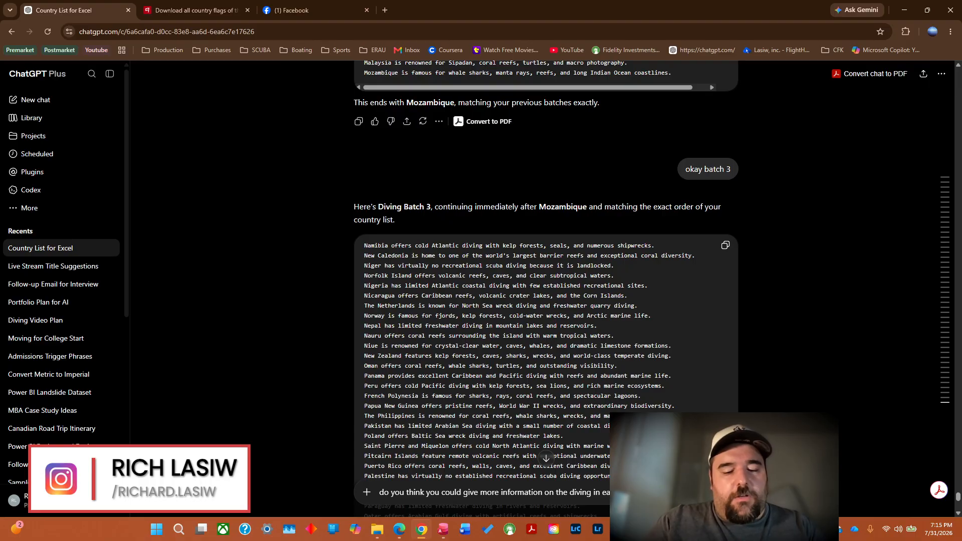
{"action": "type", "text": "ch co"}
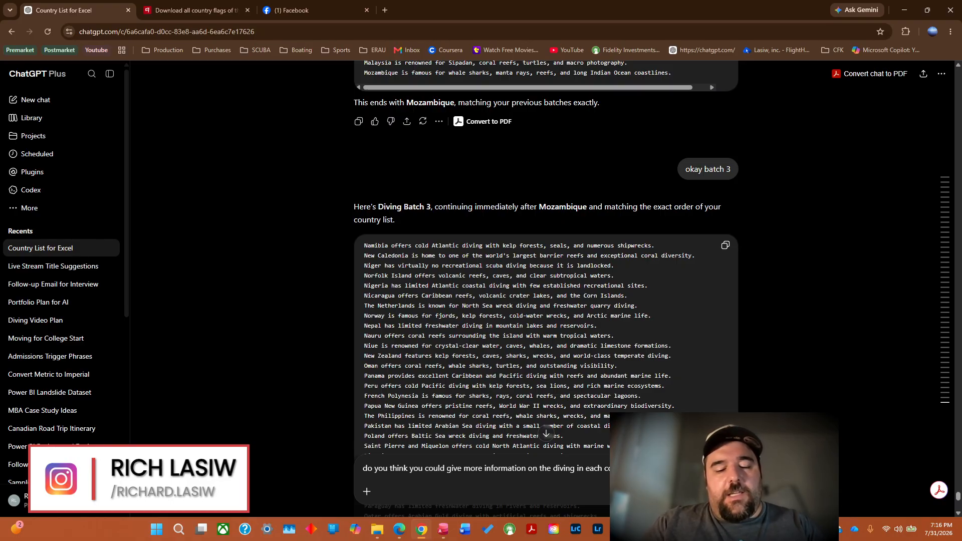
{"action": "type", "text": "sentences on each country. if there isnt much diving available then jus"}
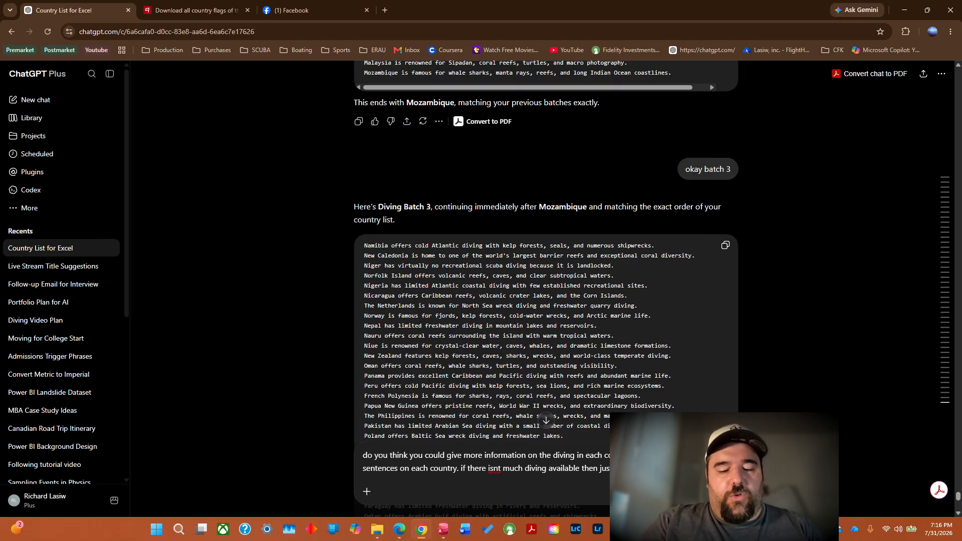
{"action": "type", "text": "have to provide information if"}
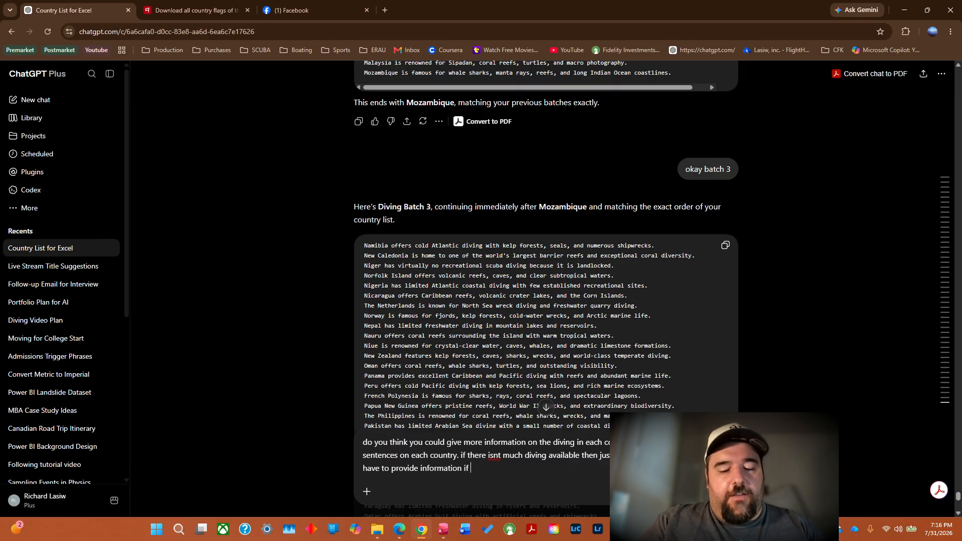
{"action": "type", "text": "there isn;"}
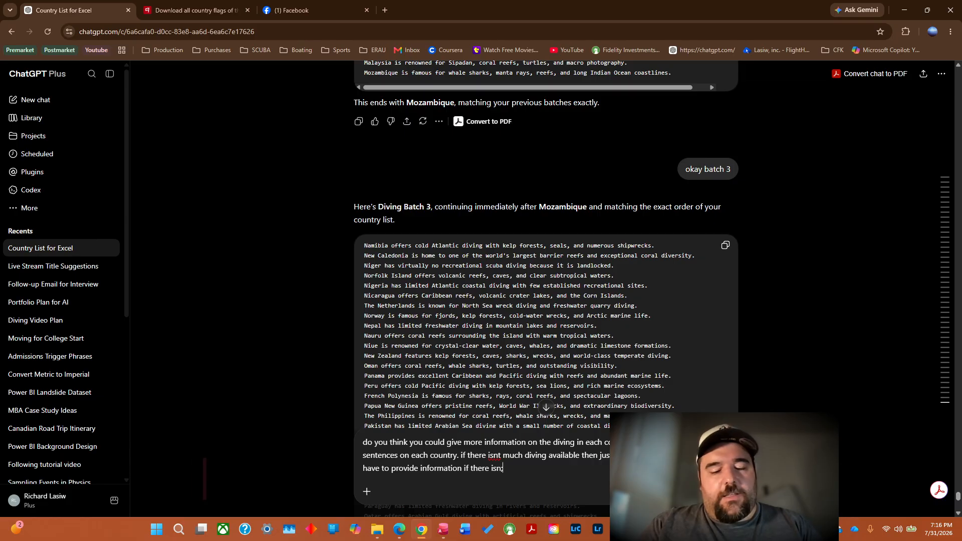
{"action": "type", "text": "t any, but"}
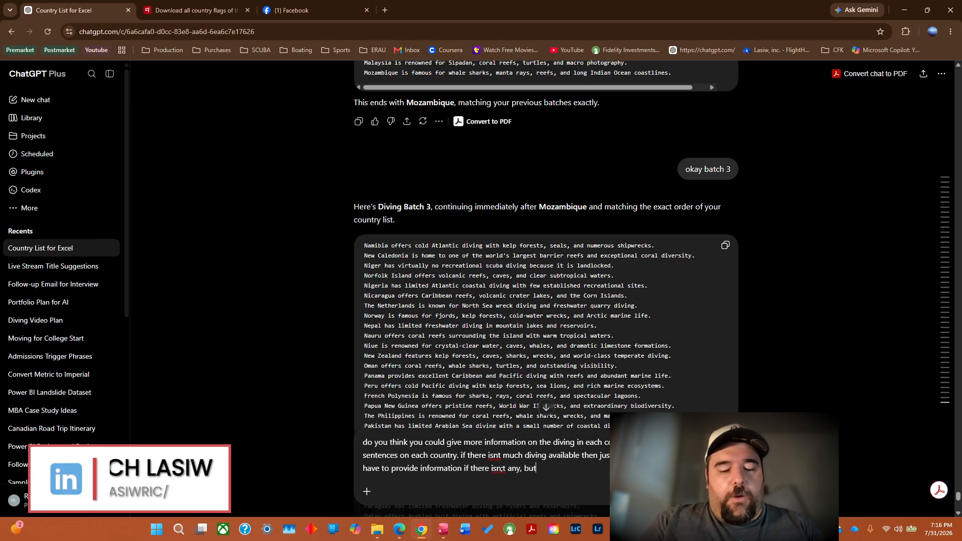
{"action": "type", "text": " i want a re"}
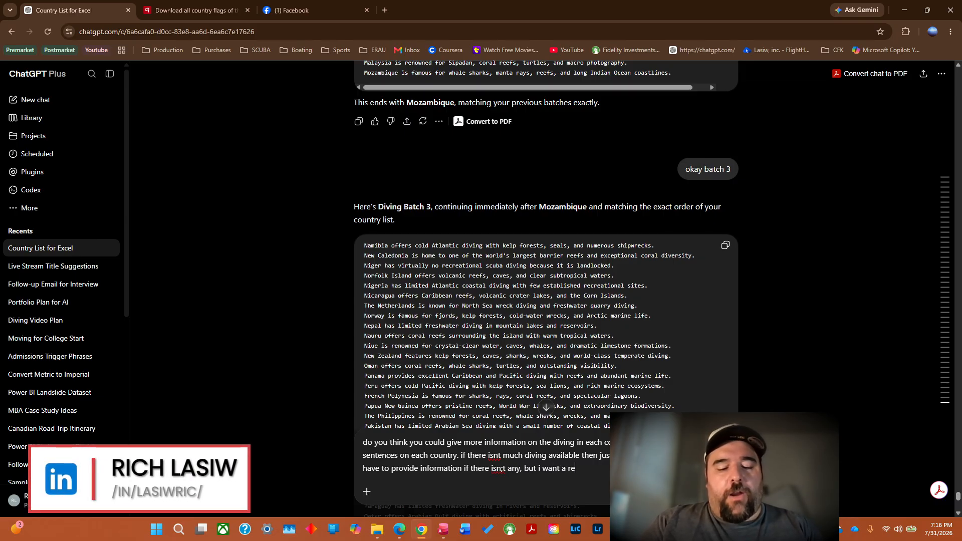
{"action": "type", "text": "cord of it."}
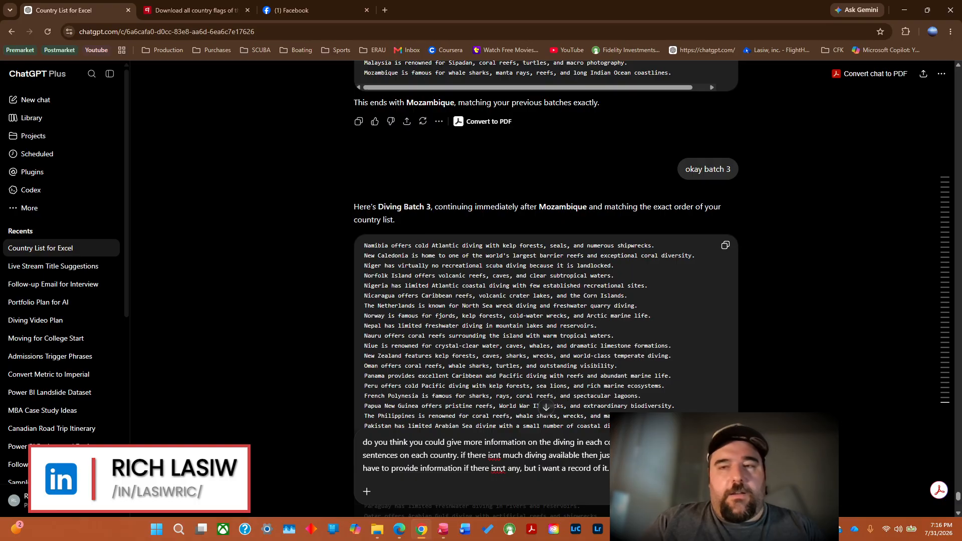
{"action": "type", "text": "please"}
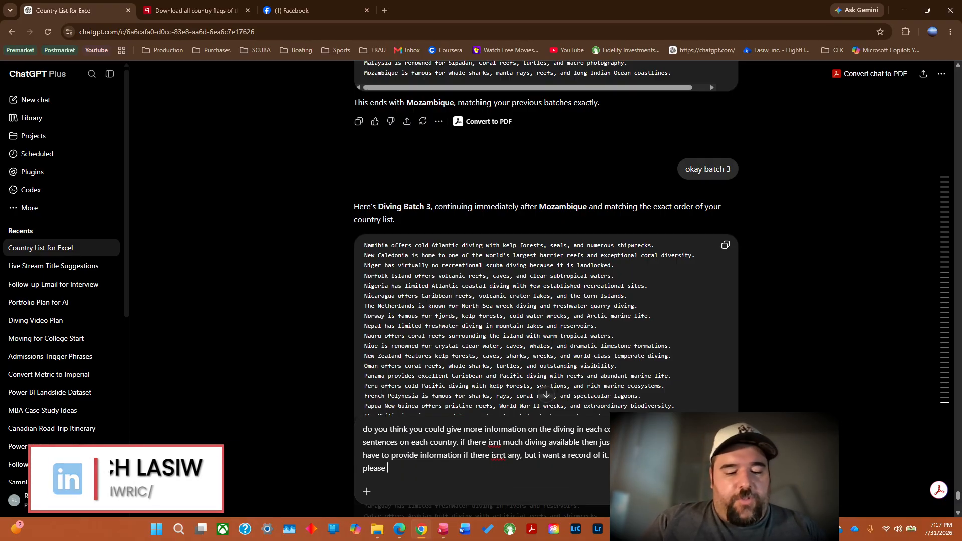
{"action": "type", "text": " use b"}
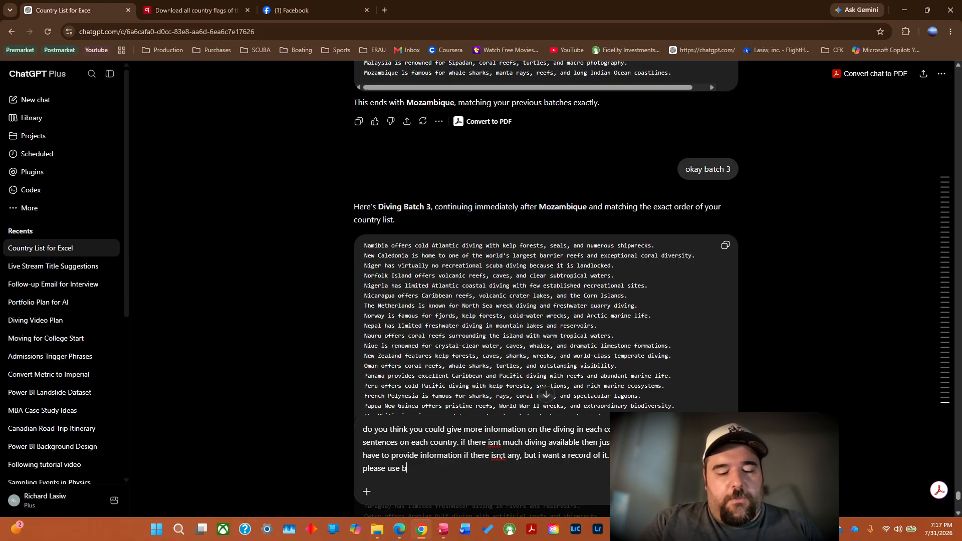
{"action": "type", "text": "atches and "}
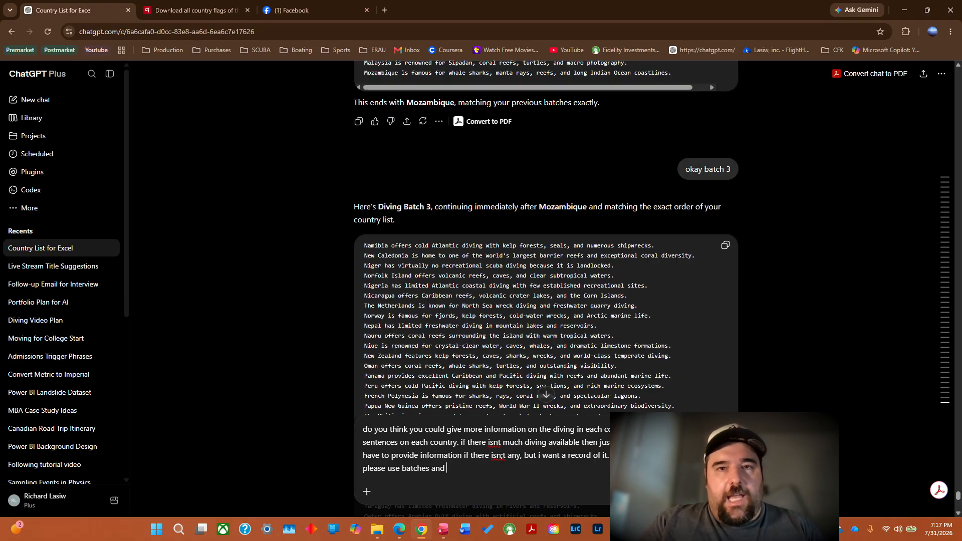
{"action": "type", "text": "go i"}
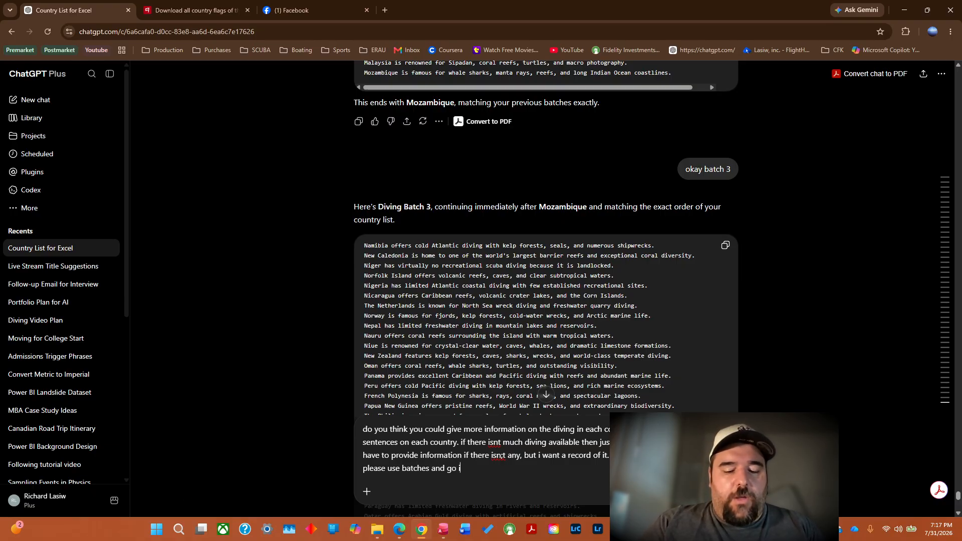
{"action": "type", "text": "n order."}
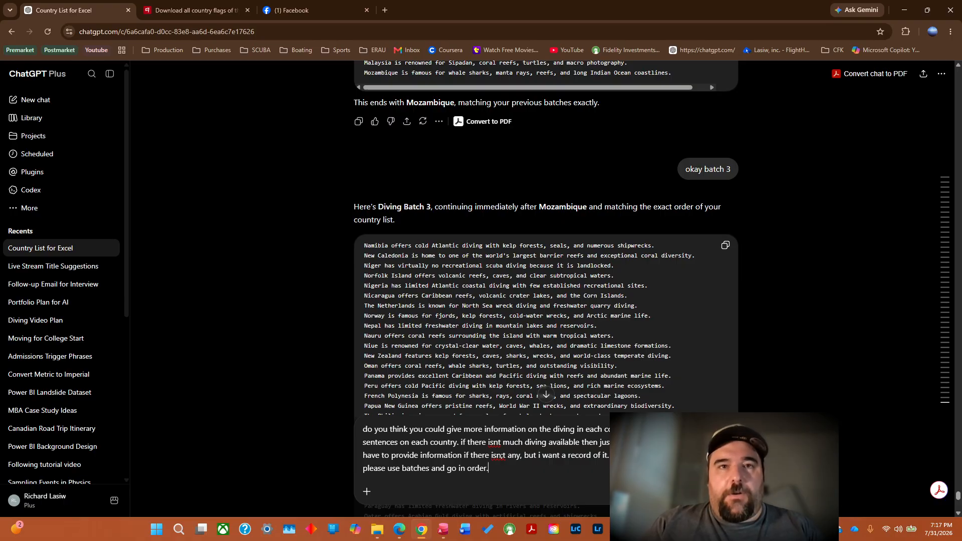
{"action": "key", "text": "Return"}
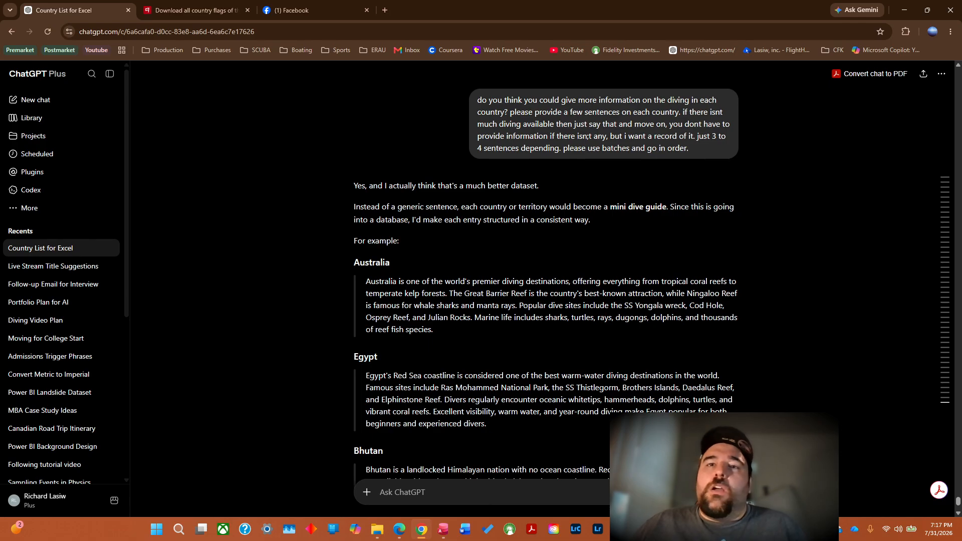
Review the rest of the reply and answer it with "okay, give me something to copy and paste".
{"action": "left_click", "coordinate": [959, 513]}
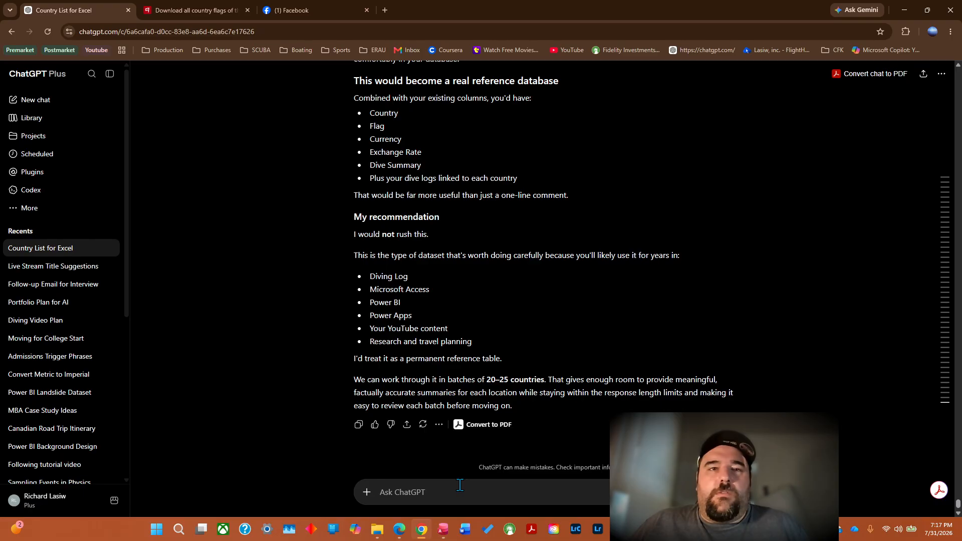
{"action": "type", "text": "oka"}
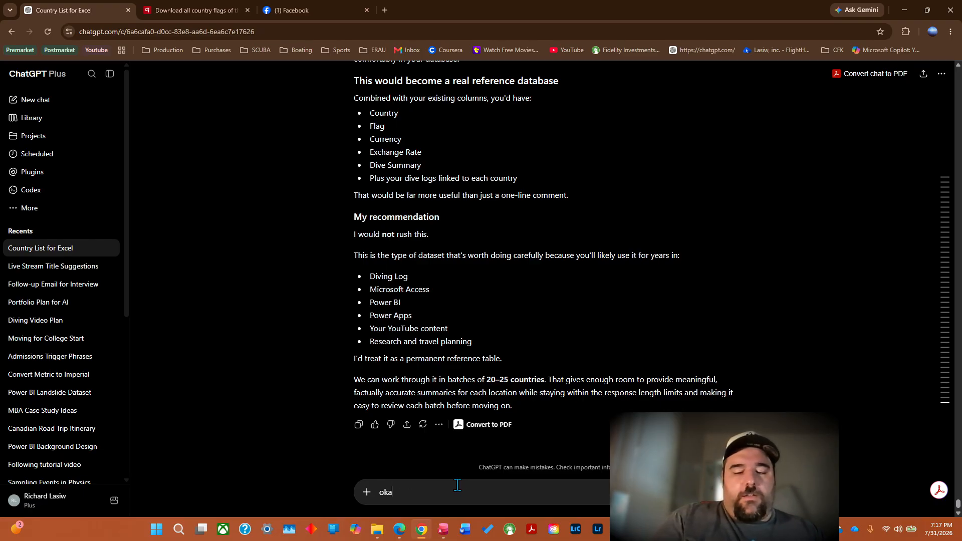
{"action": "type", "text": "y, give me s"}
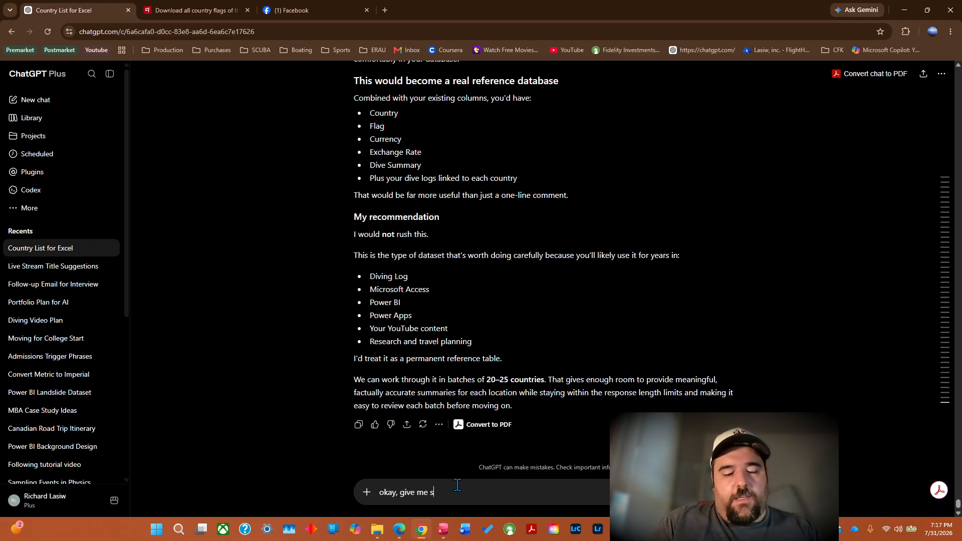
{"action": "type", "text": "omething to co"}
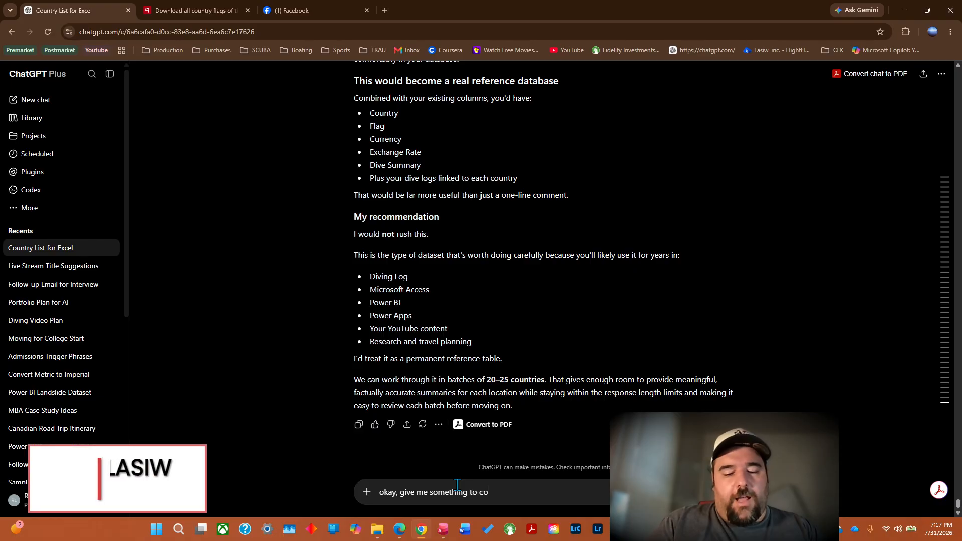
{"action": "type", "text": "py and paste"}
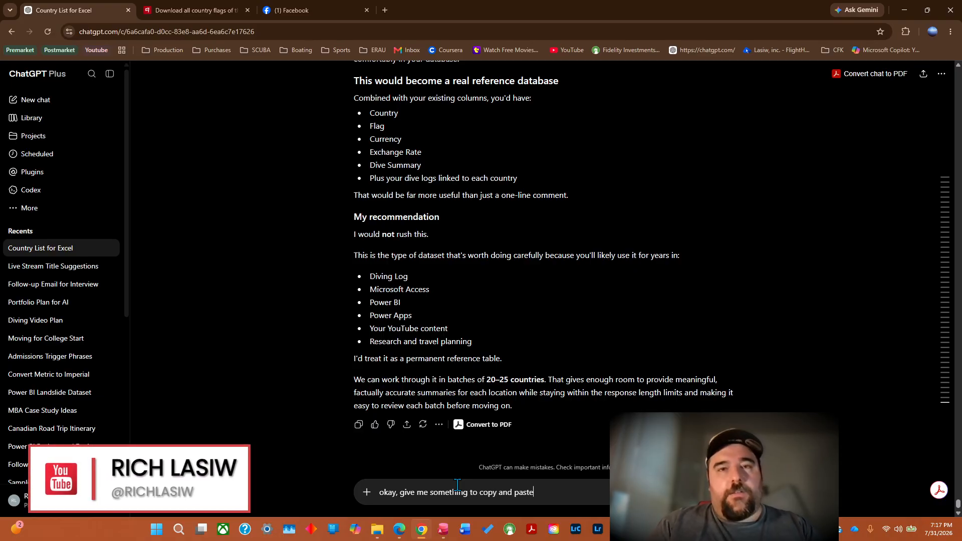
{"action": "key", "text": "Return"}
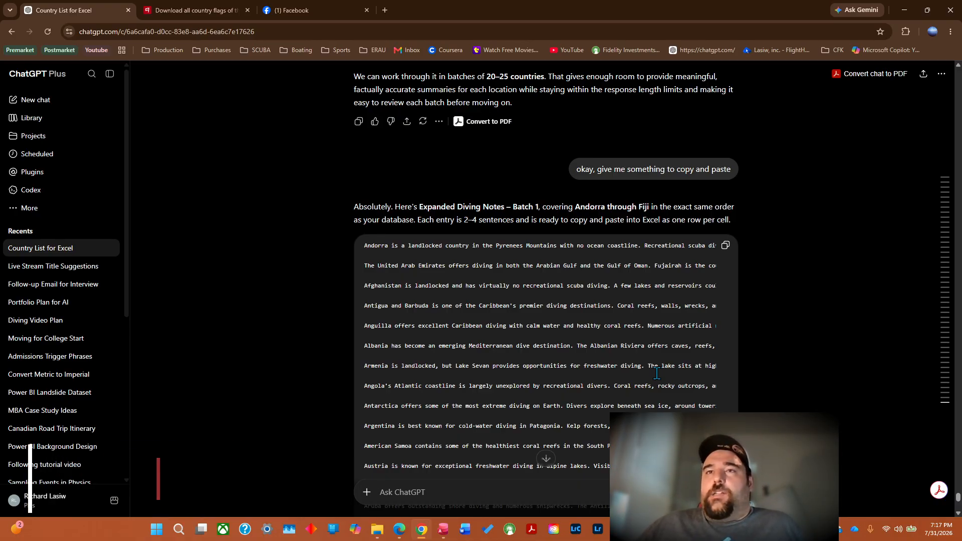
Copy the batch 1 diving notes from ChatGPT's reply and send the follow-up "okay do batch 2 now".
{"action": "left_click", "coordinate": [725, 246]}
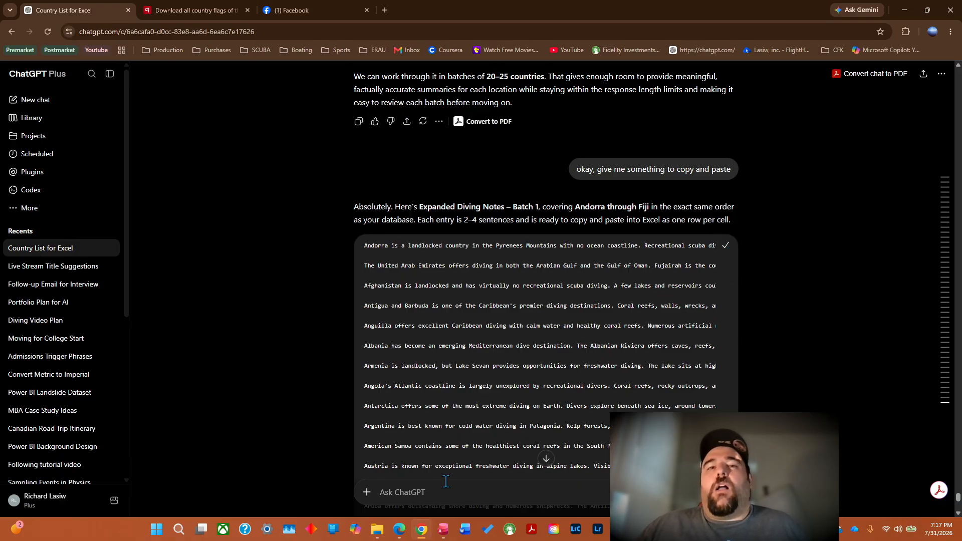
{"action": "type", "text": "okay do batch 2 now"}
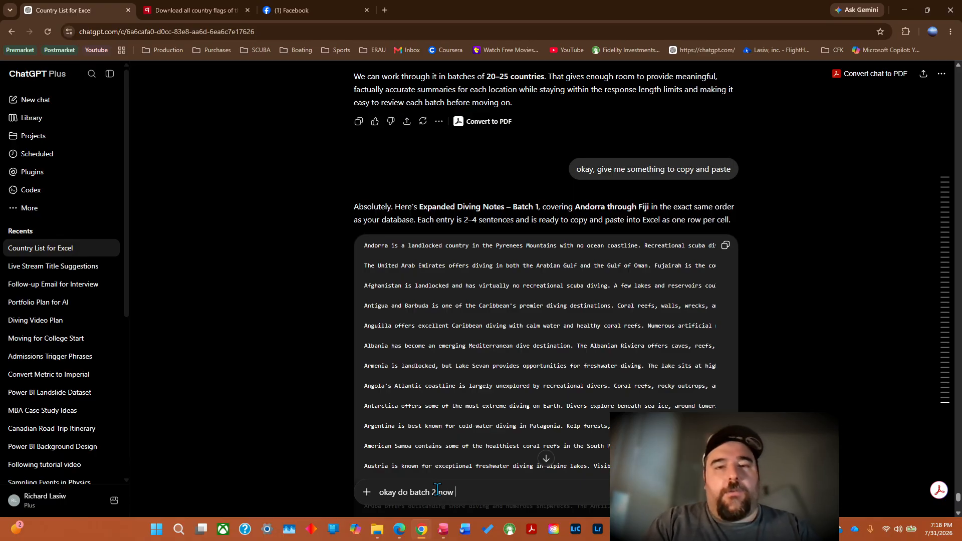
{"action": "key", "text": "Return"}
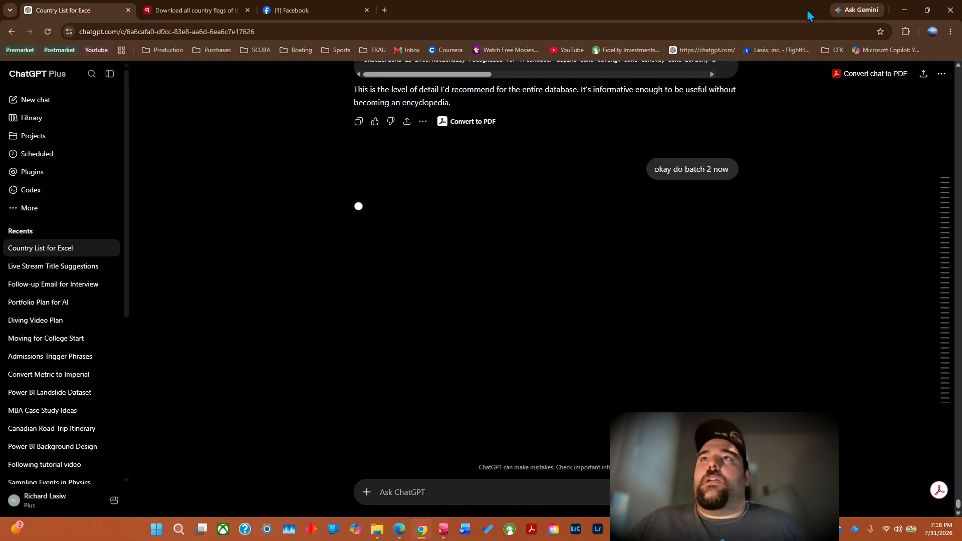
Close Diving Log and open the recent workbook Country.xlsx in a maximized Excel window.
{"action": "left_click", "coordinate": [904, 10]}
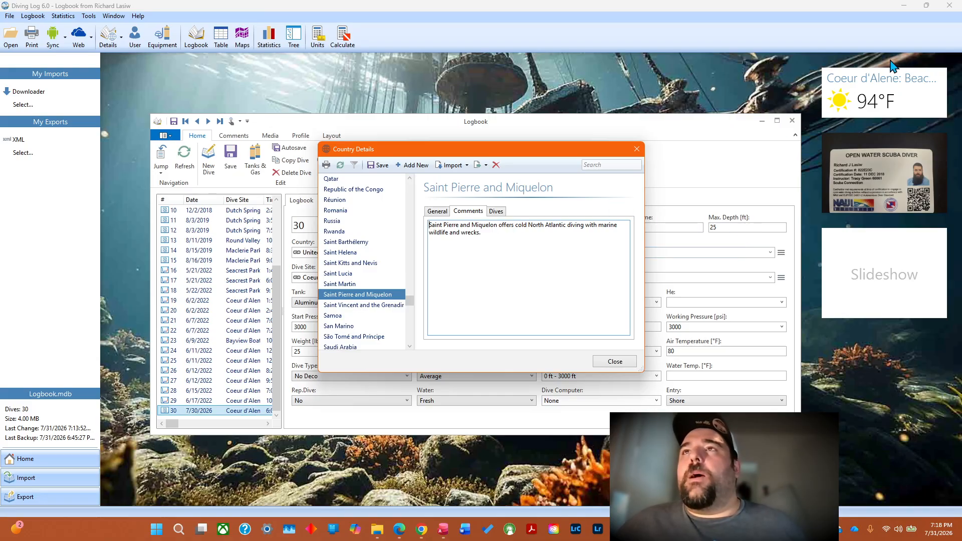
{"action": "left_click", "coordinate": [951, 5]}
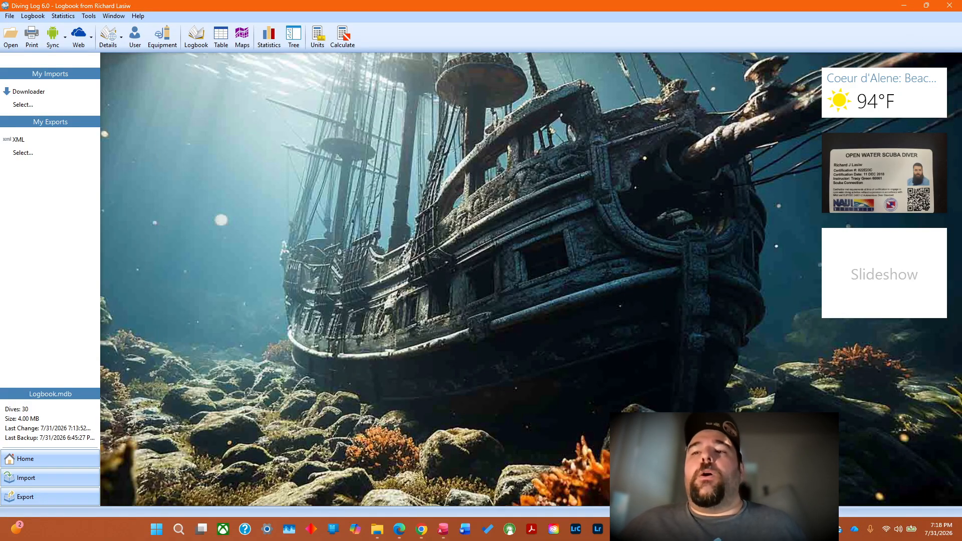
{"action": "left_click", "coordinate": [178, 528]}
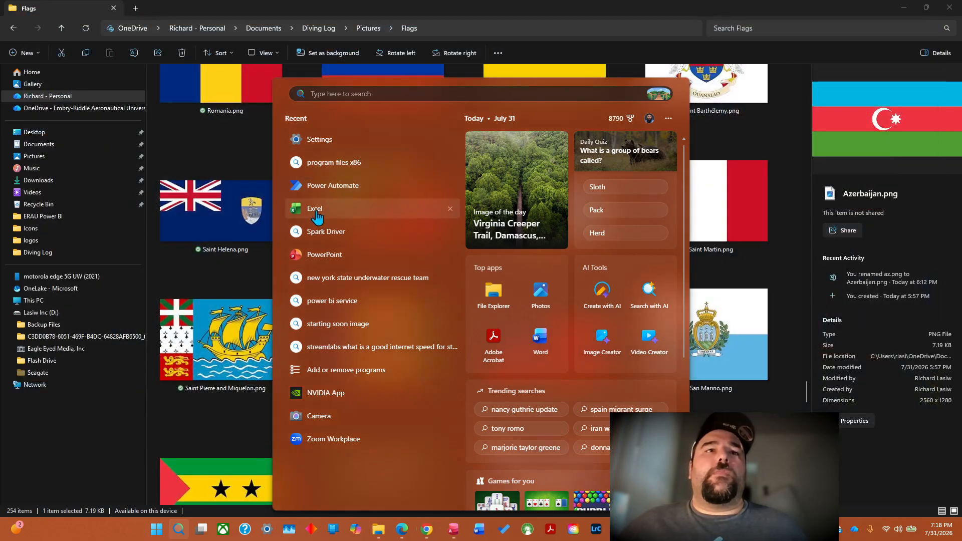
{"action": "left_click", "coordinate": [315, 212]}
{"action": "left_click", "coordinate": [318, 212]}
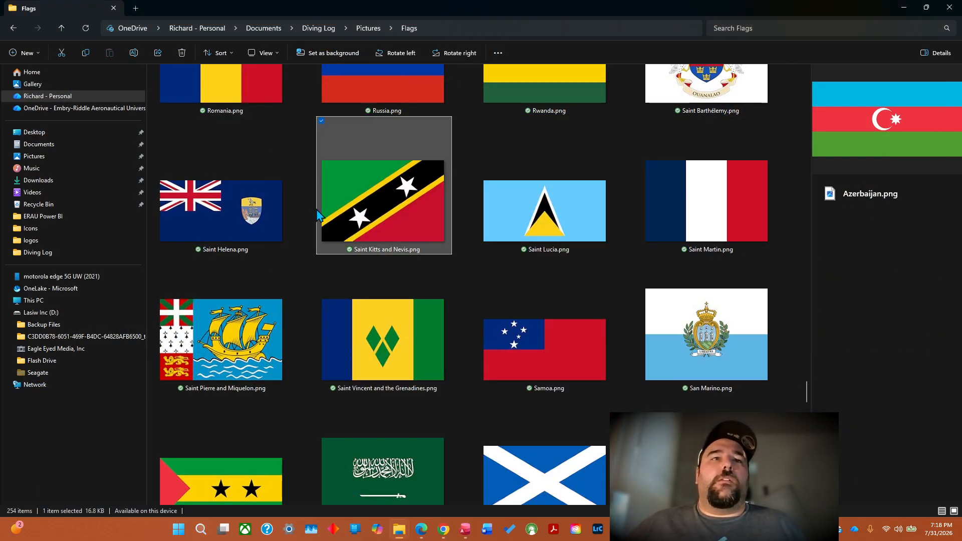
{"action": "left_click", "coordinate": [907, 7]}
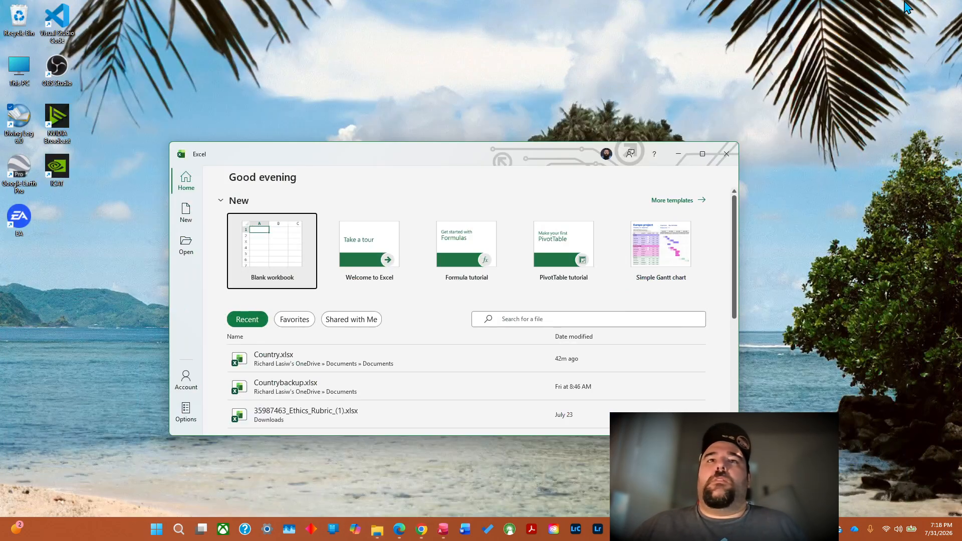
{"action": "left_click", "coordinate": [301, 370]}
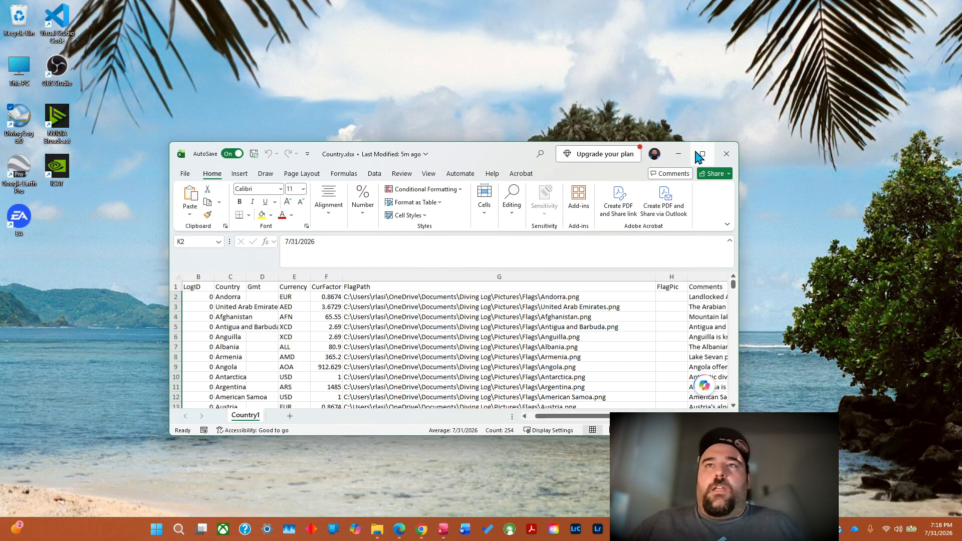
{"action": "left_click", "coordinate": [701, 155]}
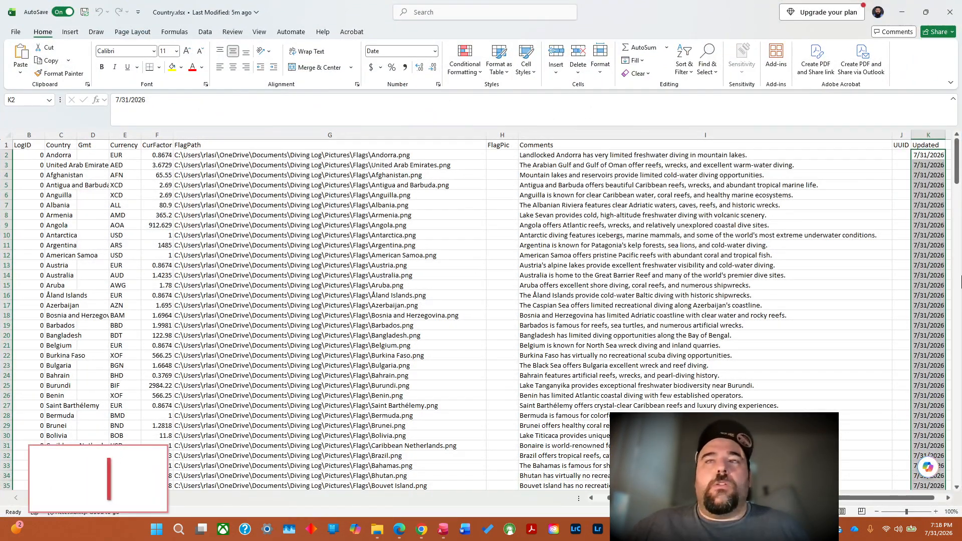
Paste the copied batch 1 diving notes as text only into the Comments column, starting at cell I2.
{"action": "left_click_drag", "start_coordinate": [537, 154], "coordinate": [537, 245]}
{"action": "left_click", "coordinate": [537, 154]}
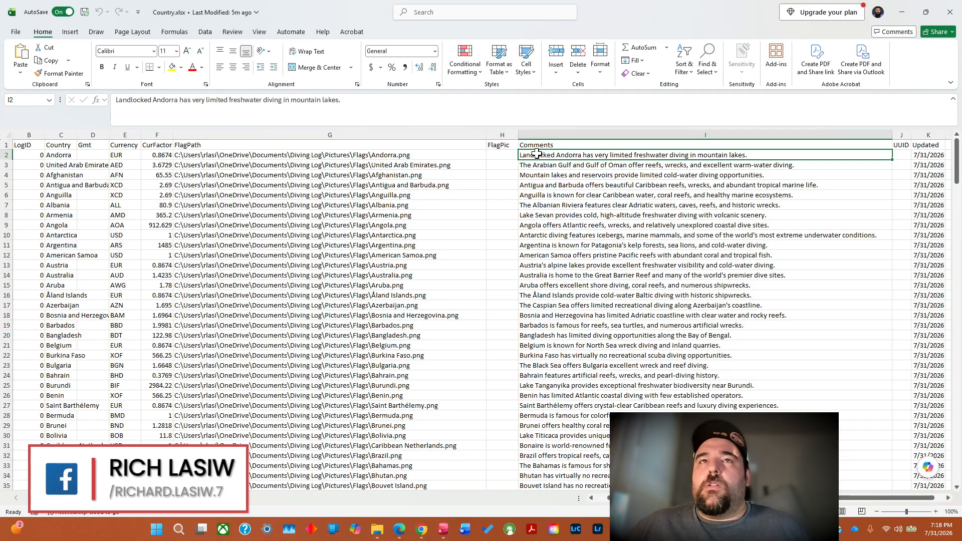
{"action": "right_click", "coordinate": [537, 154]}
{"action": "left_click", "coordinate": [563, 221]}
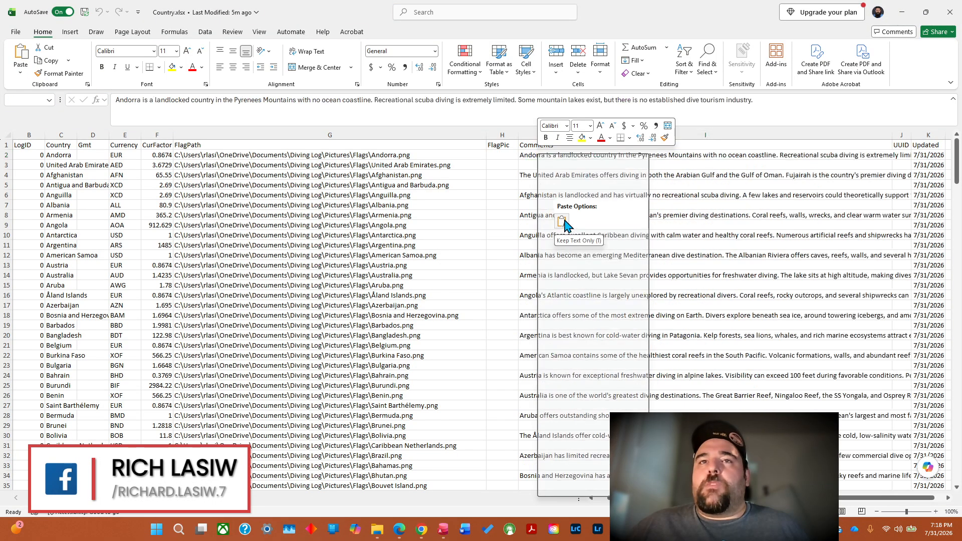
{"action": "left_click", "coordinate": [563, 221]}
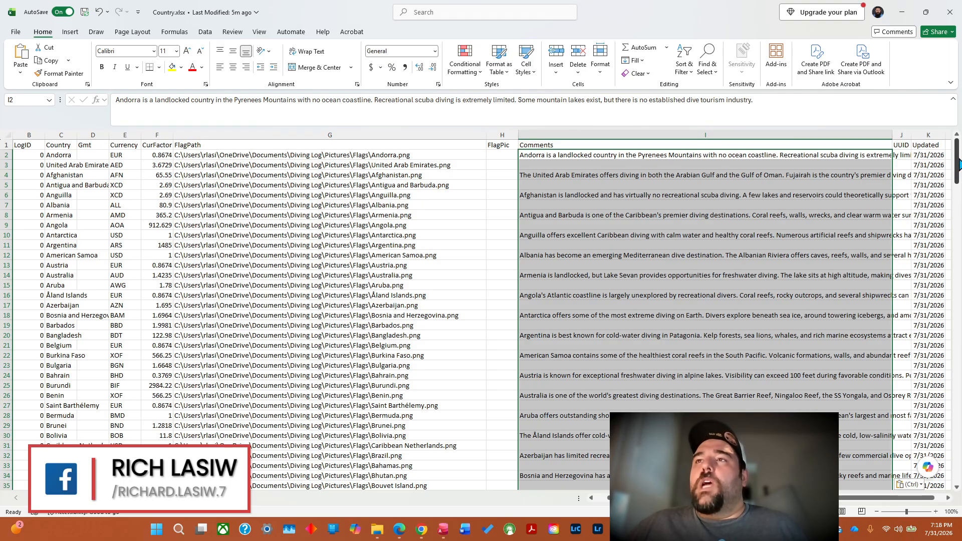
Check how the pasted comments line up with the country rows, and undo the paste.
{"action": "left_click_drag", "start_coordinate": [957, 169], "coordinate": [958, 266]}
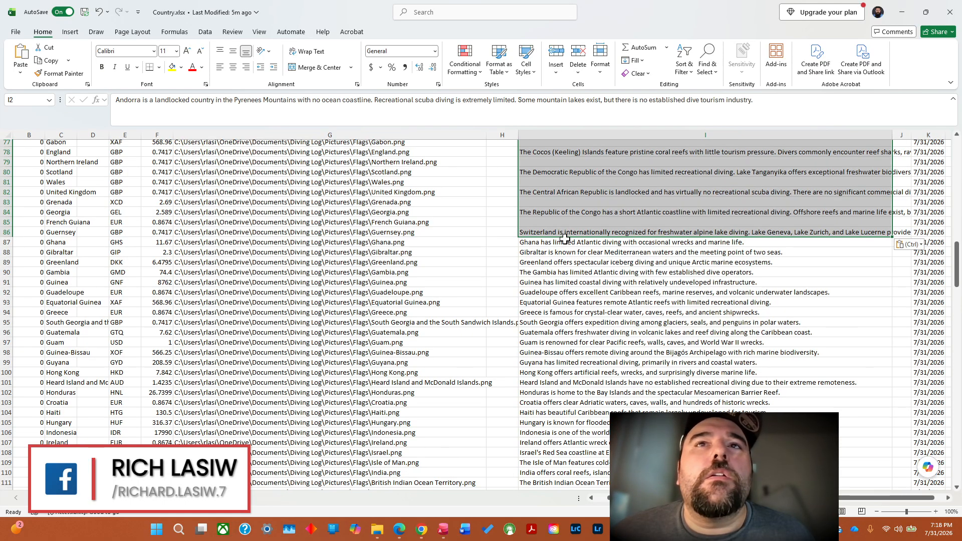
{"action": "left_click", "coordinate": [710, 311]}
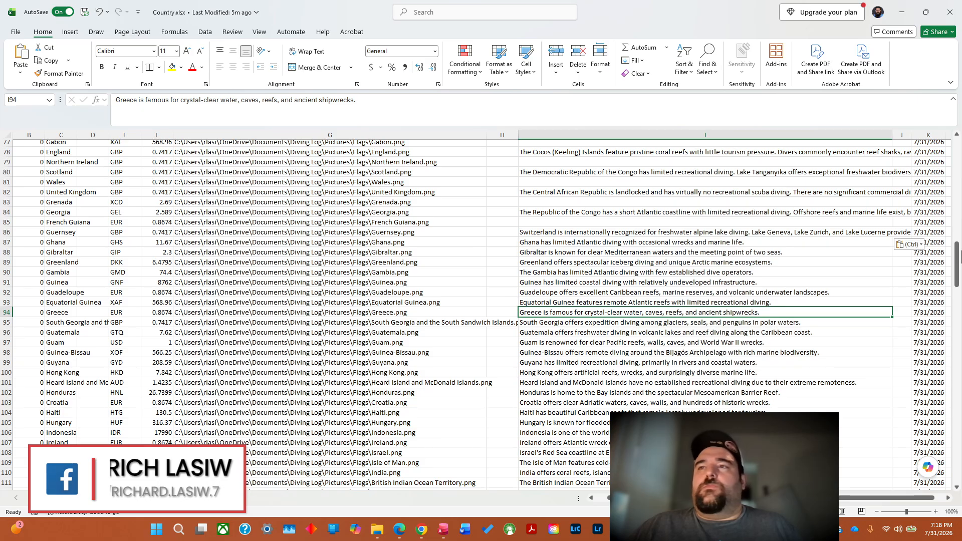
{"action": "left_click_drag", "start_coordinate": [958, 265], "coordinate": [958, 218]}
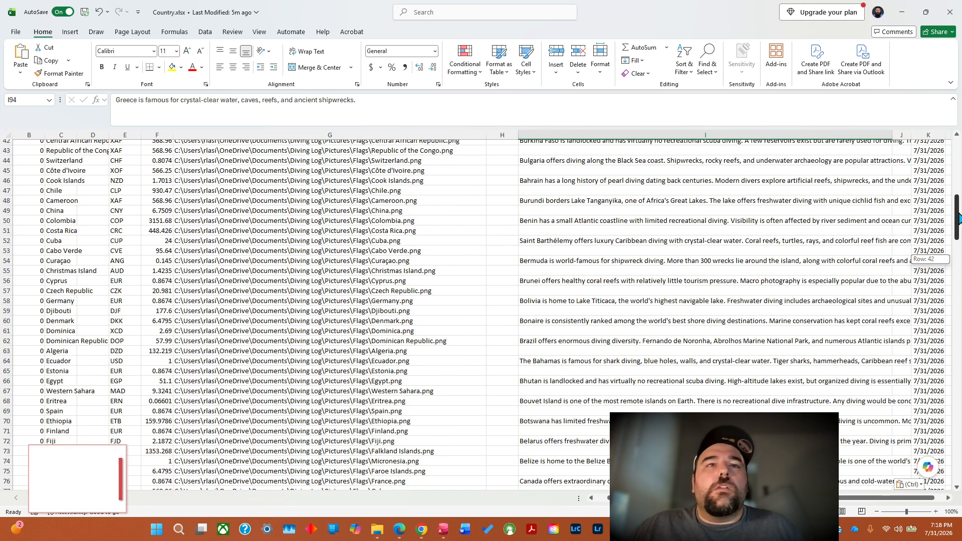
{"action": "left_click_drag", "start_coordinate": [958, 218], "coordinate": [958, 161]}
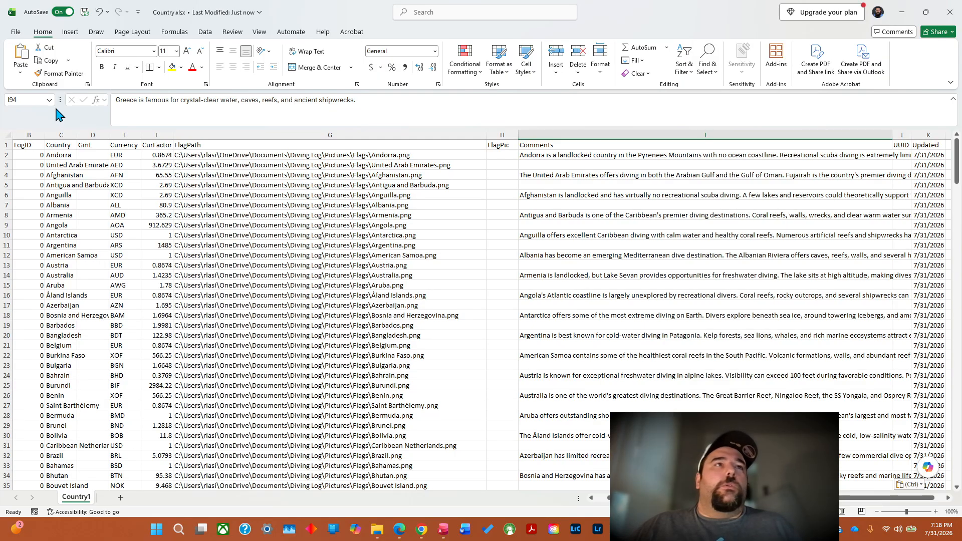
{"action": "left_click", "coordinate": [99, 12]}
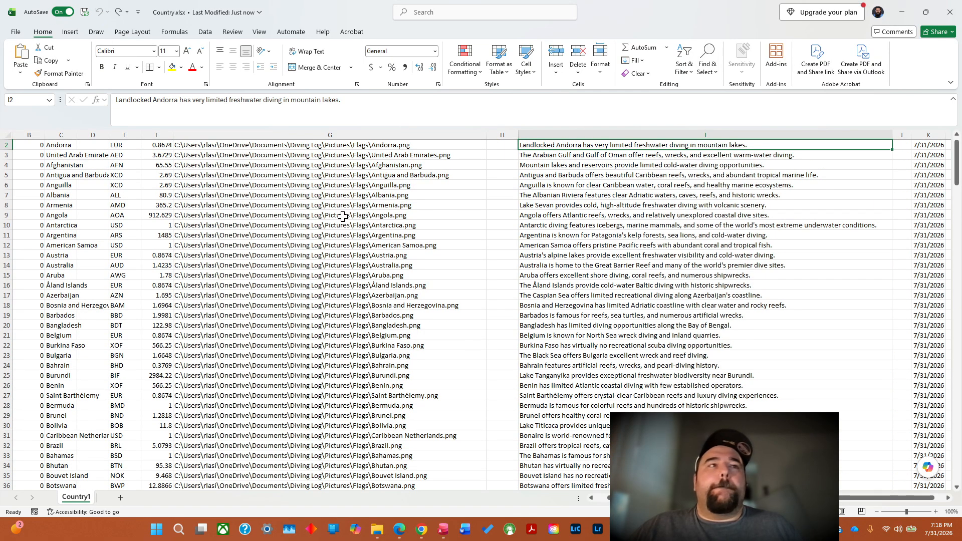
Switch back to ChatGPT in Chrome and examine the batch 1 diving notes to the end of their lines.
{"action": "left_click", "coordinate": [904, 15]}
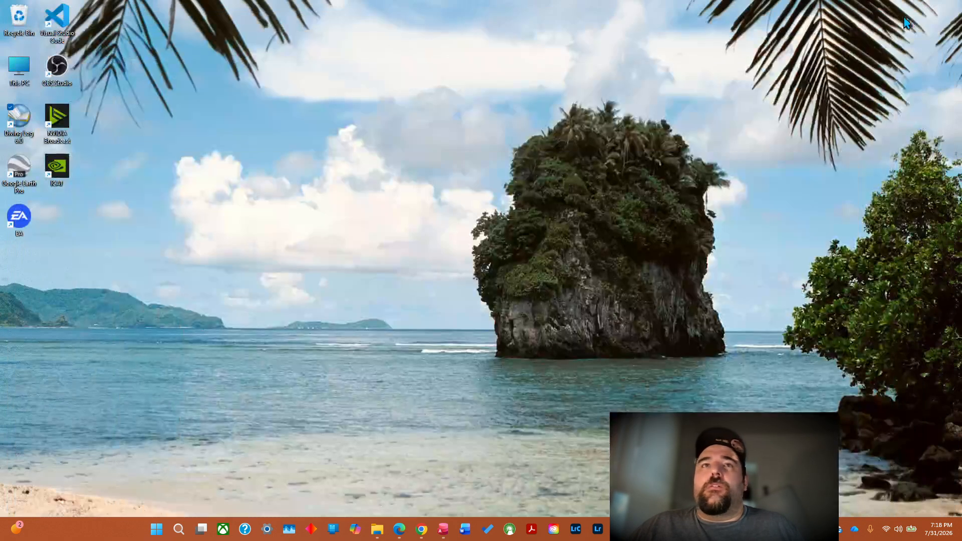
{"action": "left_click", "coordinate": [422, 529]}
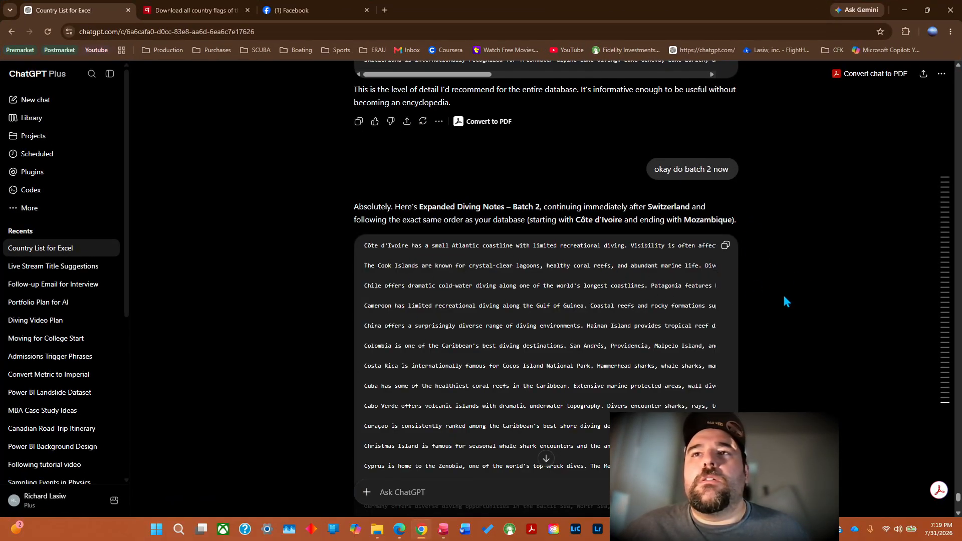
{"action": "scroll", "coordinate": [959, 70], "scroll_direction": "up", "scroll_amount": 15}
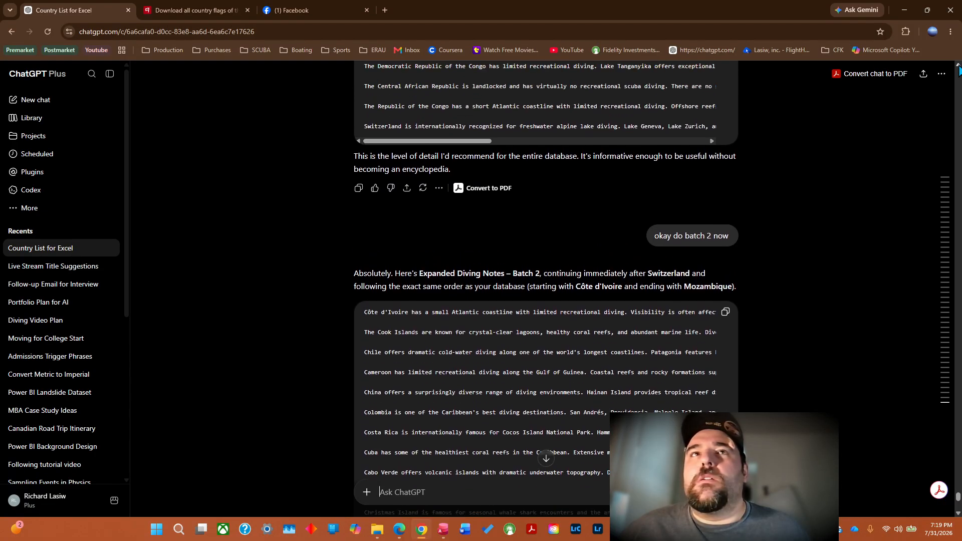
{"action": "scroll", "coordinate": [959, 69], "scroll_direction": "up", "scroll_amount": 9}
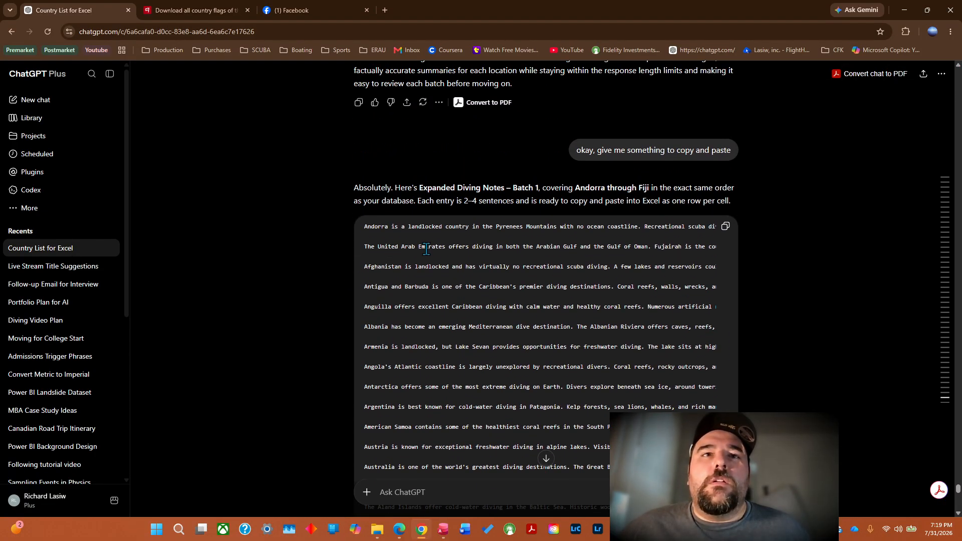
{"action": "left_click_drag", "start_coordinate": [644, 228], "coordinate": [789, 235]}
{"action": "left_click", "coordinate": [516, 232]}
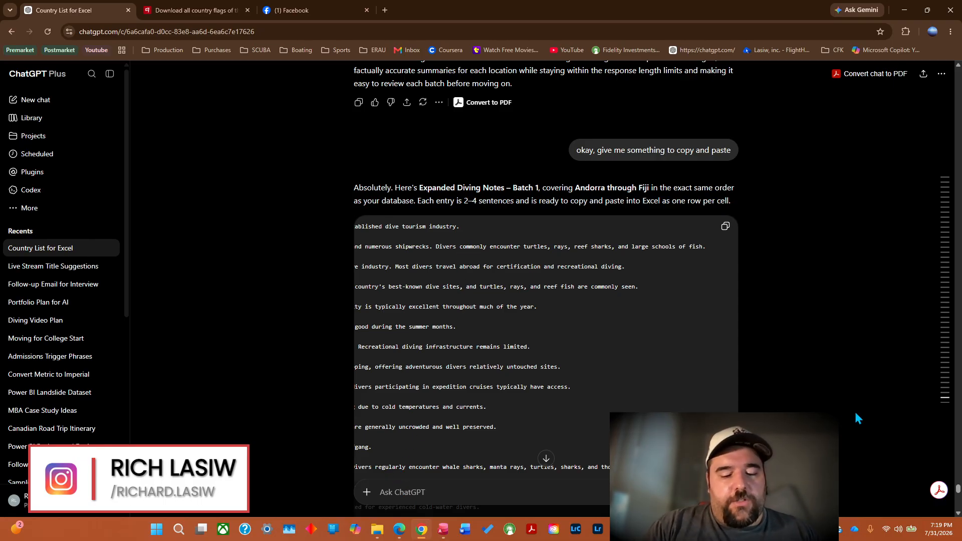
Send ChatGPT the request "please give me an excel spreadsheet instead with all 254 countries".
{"action": "type", "text": "please give me"}
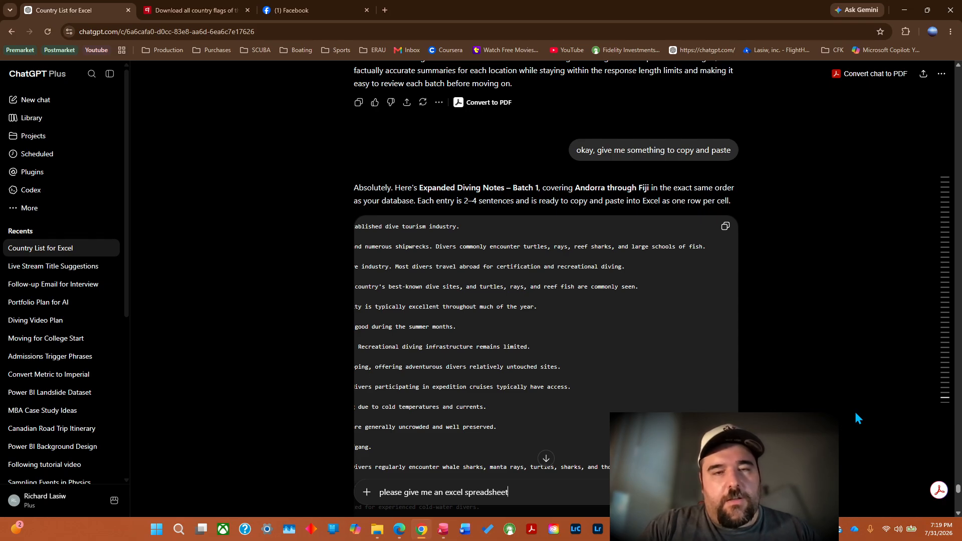
{"action": "type", "text": "an excel spreadsheet instead w"}
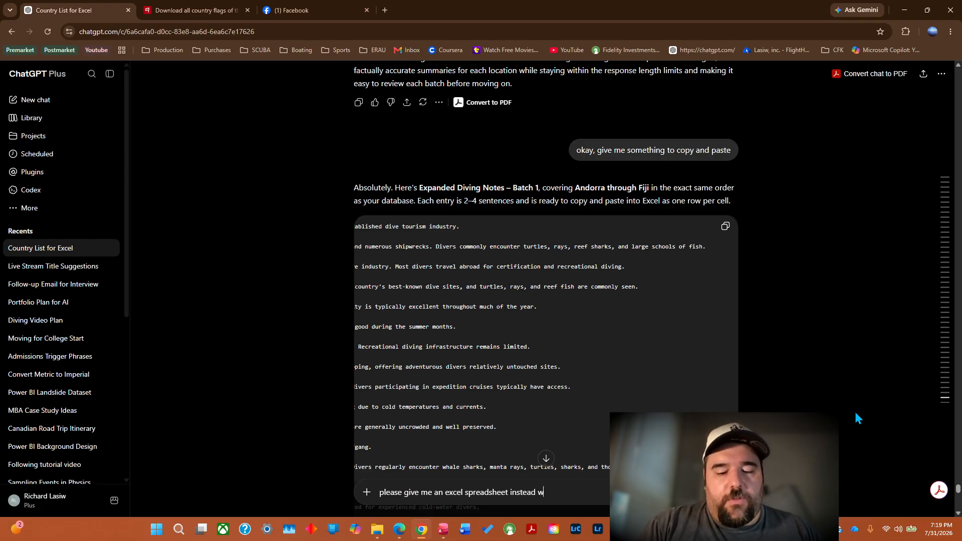
{"action": "type", "text": "ith all 254 countr"}
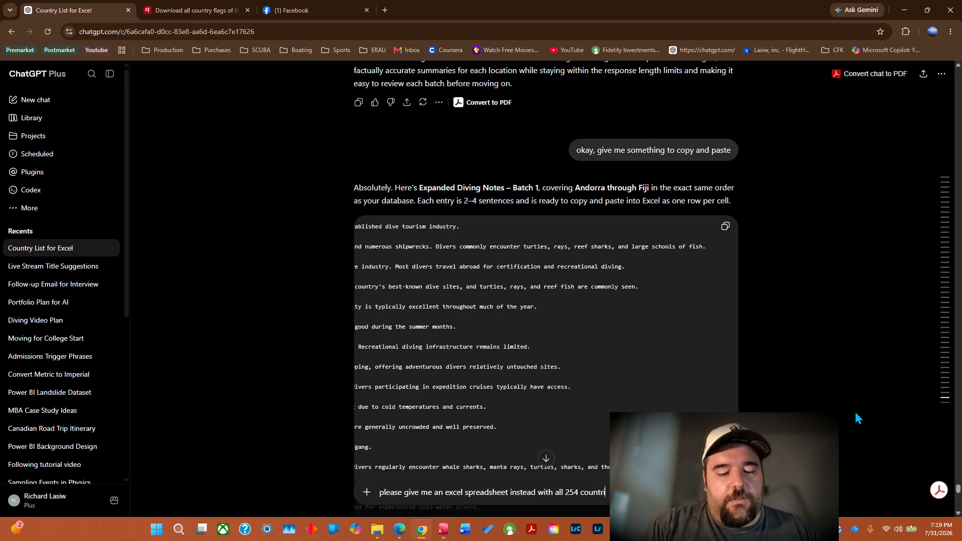
{"action": "type", "text": "ies"}
{"action": "key", "text": "Return"}
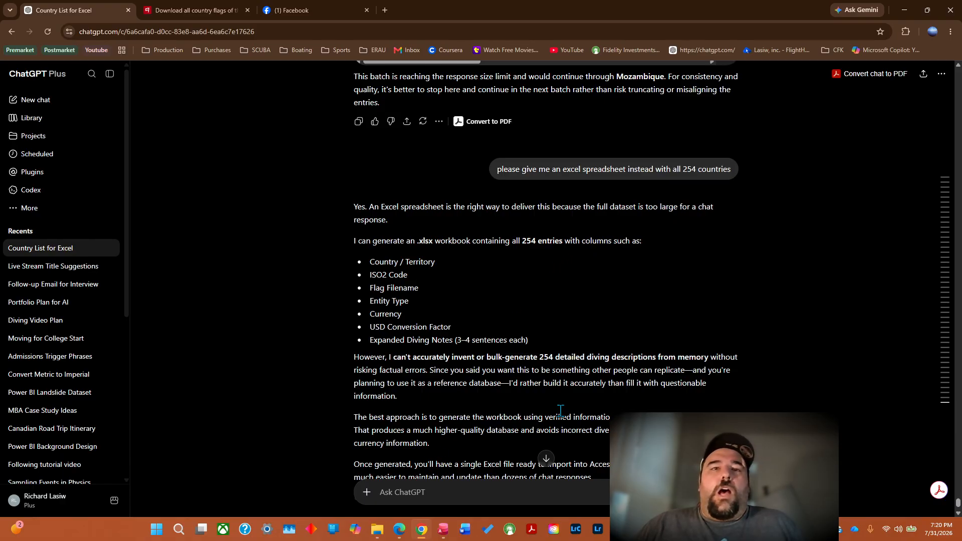
Read the rest of ChatGPT's spreadsheet proposal and answer it with "okay so do that".
{"action": "left_click", "coordinate": [956, 515]}
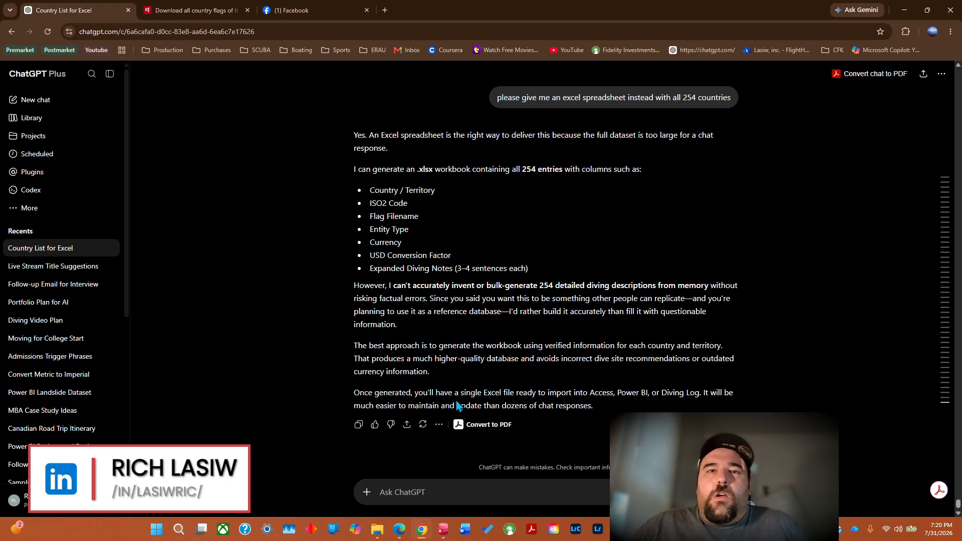
{"action": "left_click", "coordinate": [481, 497]}
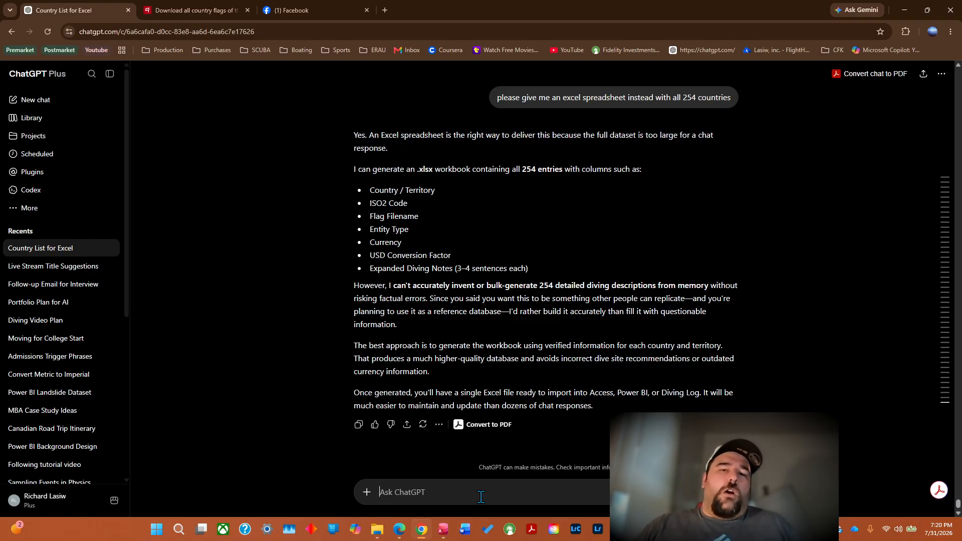
{"action": "type", "text": "okay so"}
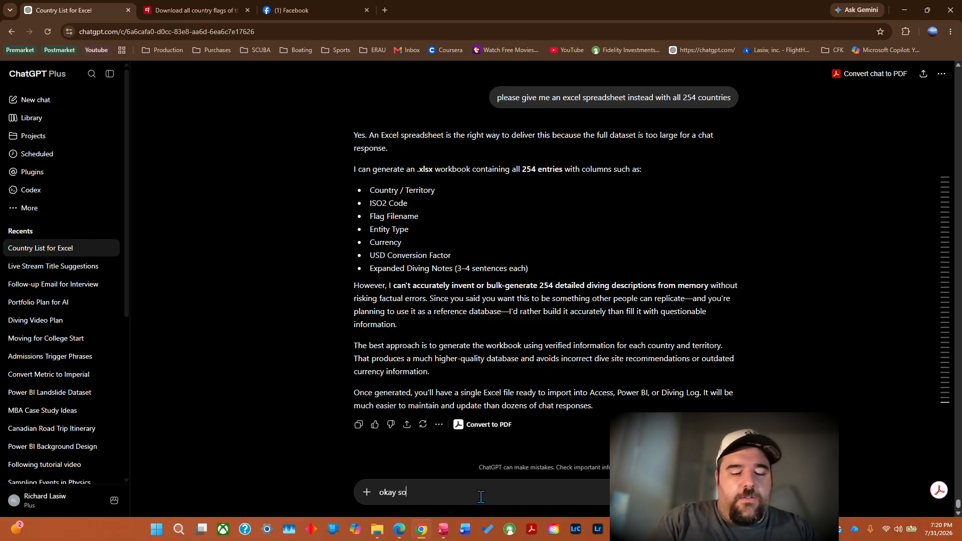
{"action": "type", "text": " do that"}
{"action": "key", "text": "Return"}
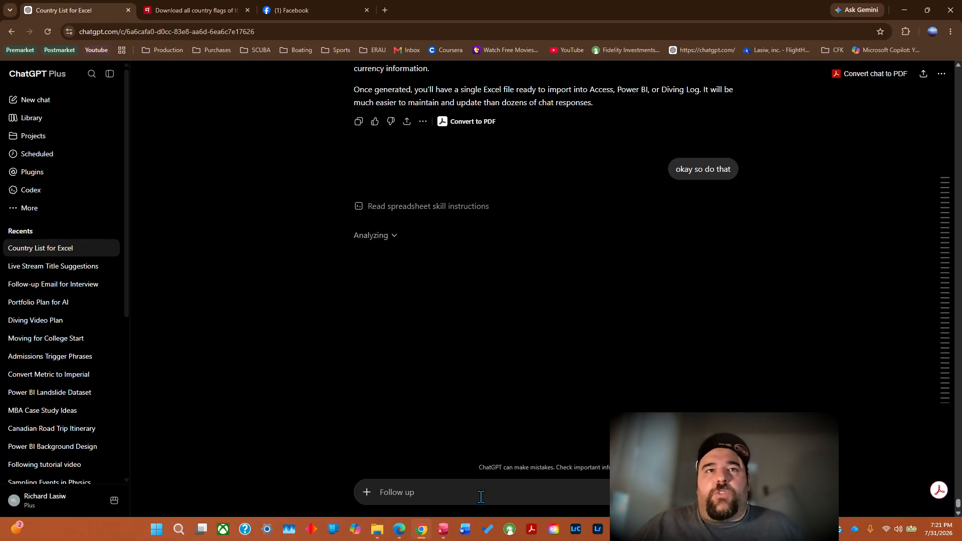
Close the Facebook page in Chrome and minimize the browser to show the desktop.
{"action": "left_click", "coordinate": [959, 66]}
{"action": "left_click", "coordinate": [959, 65]}
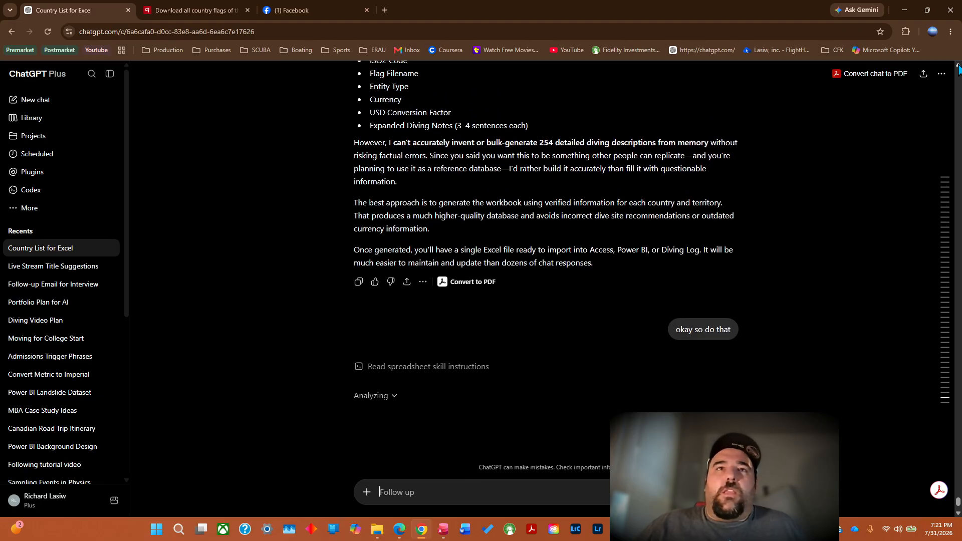
{"action": "left_click", "coordinate": [351, 11]}
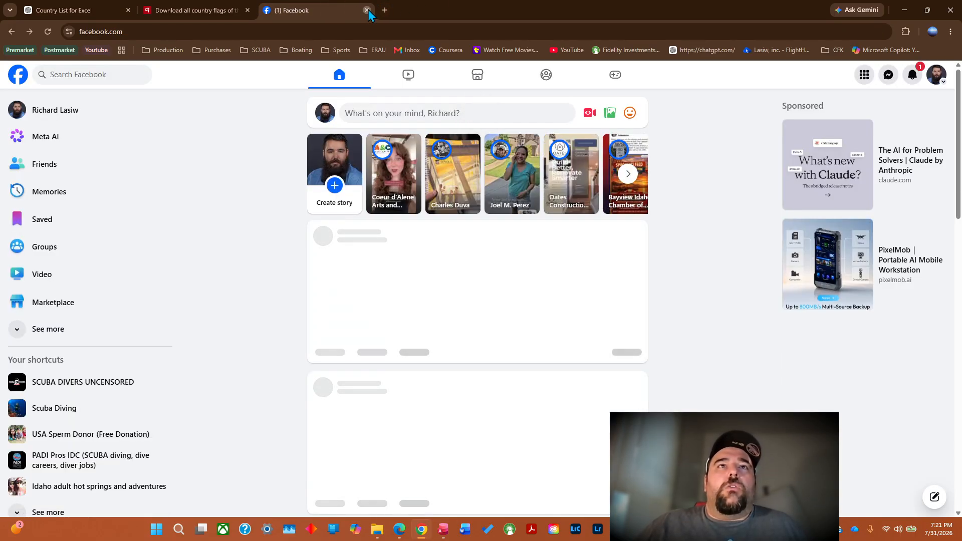
{"action": "left_click", "coordinate": [367, 10]}
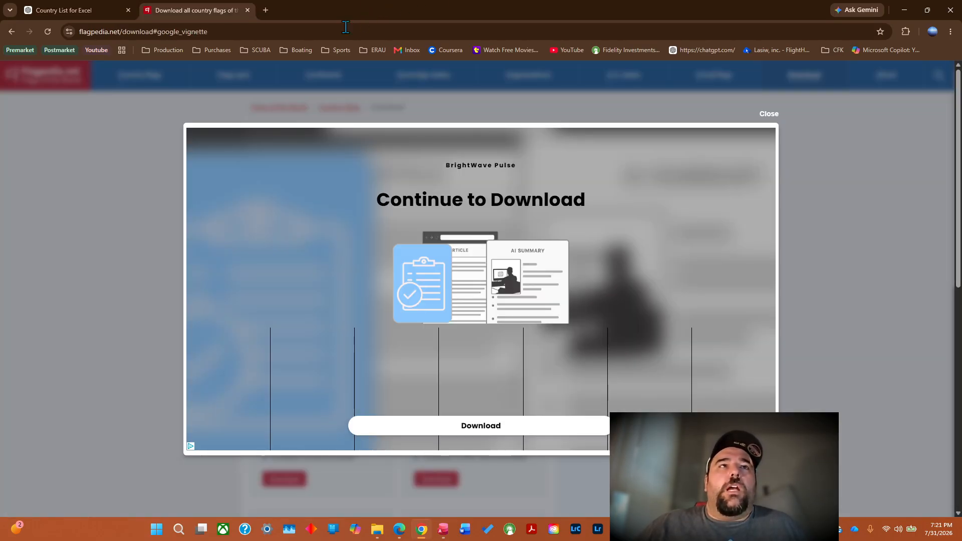
{"action": "left_click", "coordinate": [905, 11]}
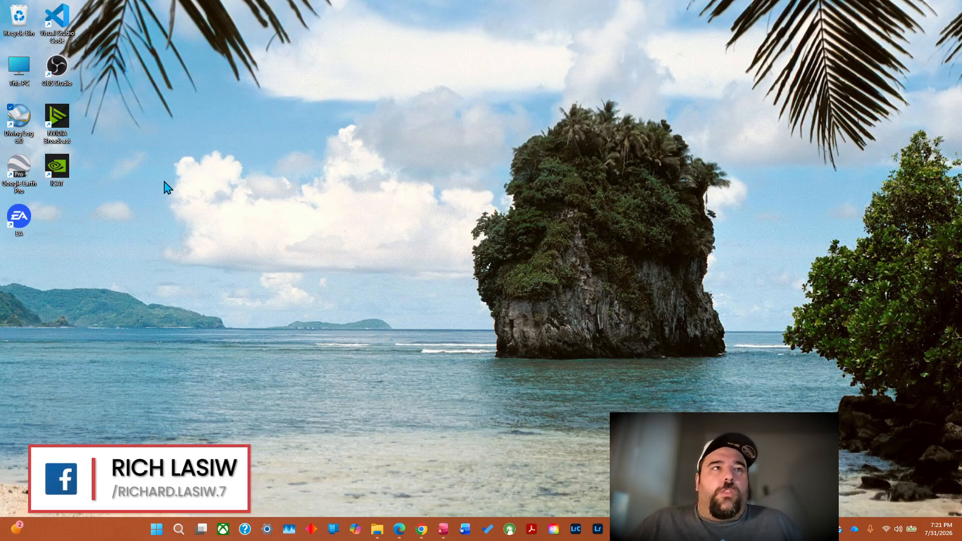
Open Diving Log 6.0 and display dive 1 in its logbook.
{"action": "double_click", "coordinate": [21, 122]}
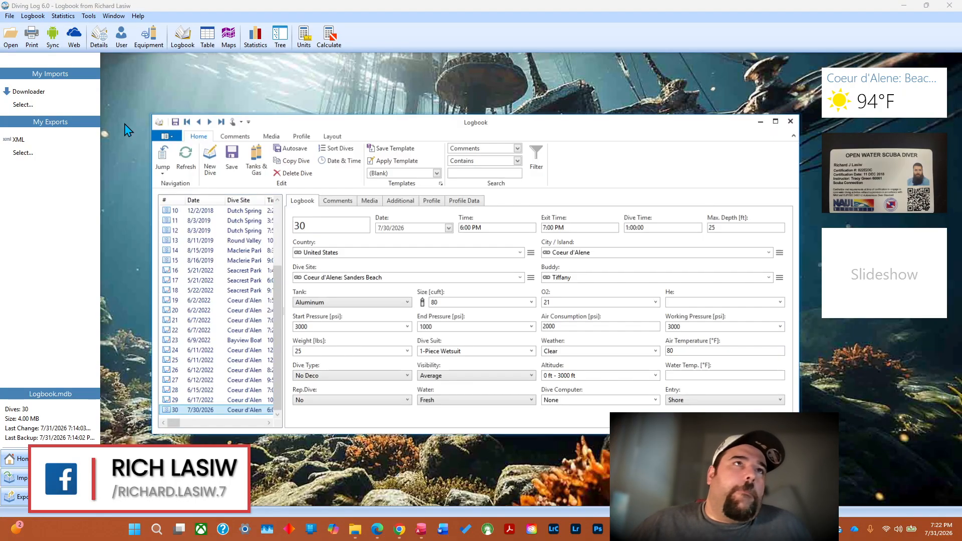
{"action": "left_click", "coordinate": [650, 150]}
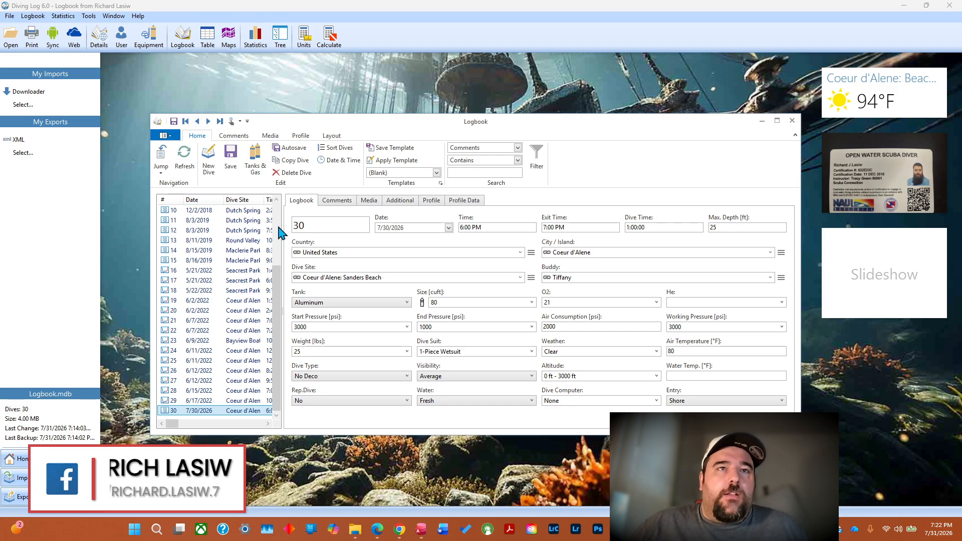
{"action": "scroll", "coordinate": [270, 242], "scroll_direction": "up", "scroll_amount": 7}
{"action": "left_click", "coordinate": [203, 211]}
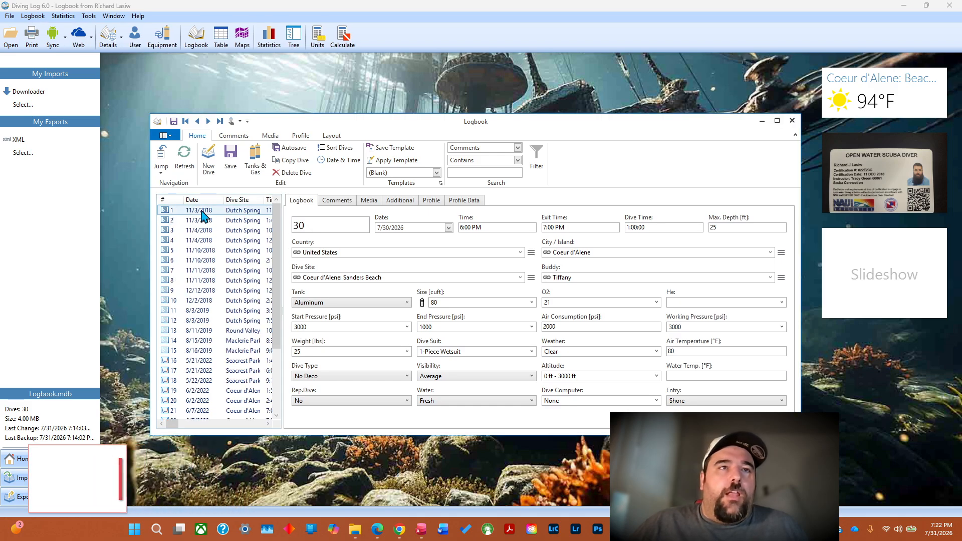
Look at the list of countries offered for dive 1.
{"action": "left_click", "coordinate": [371, 252]}
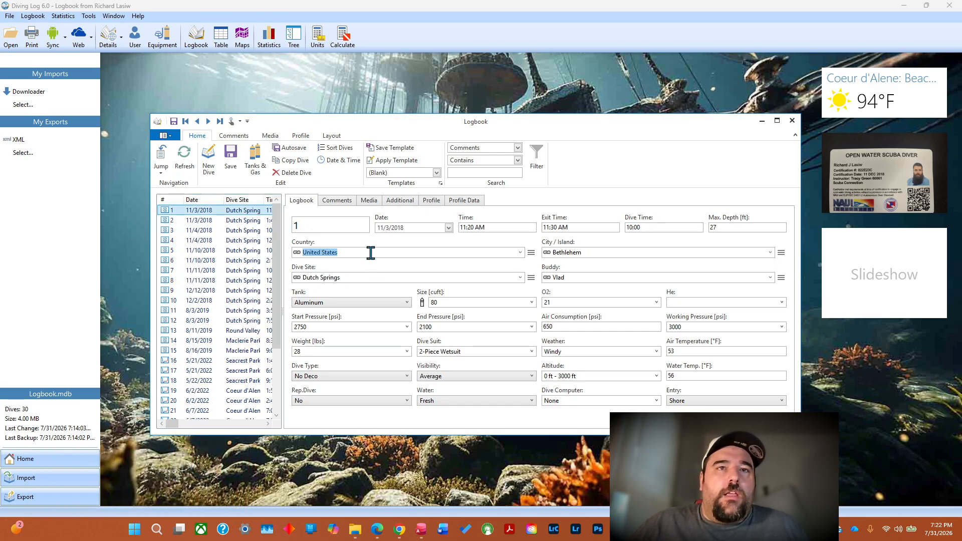
{"action": "left_click", "coordinate": [521, 252]}
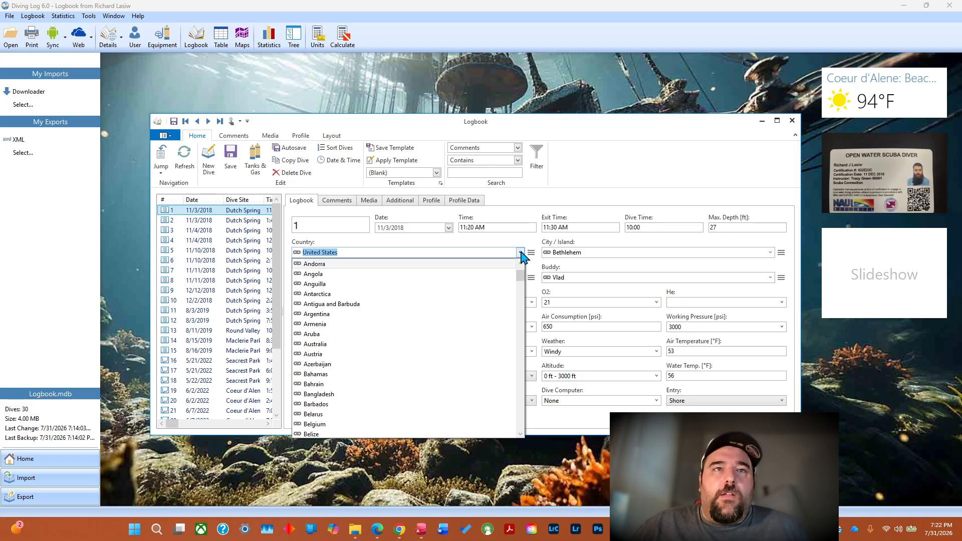
{"action": "left_click", "coordinate": [348, 252]}
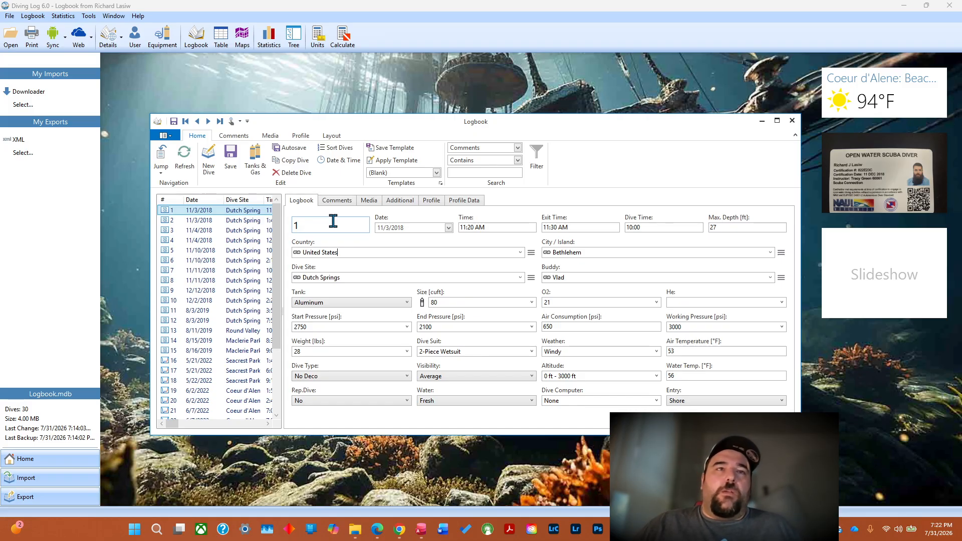
Set dive 1's country to United States and save the change while moving on to dive 2.
{"action": "scroll", "coordinate": [334, 221], "scroll_direction": "down", "scroll_amount": 1}
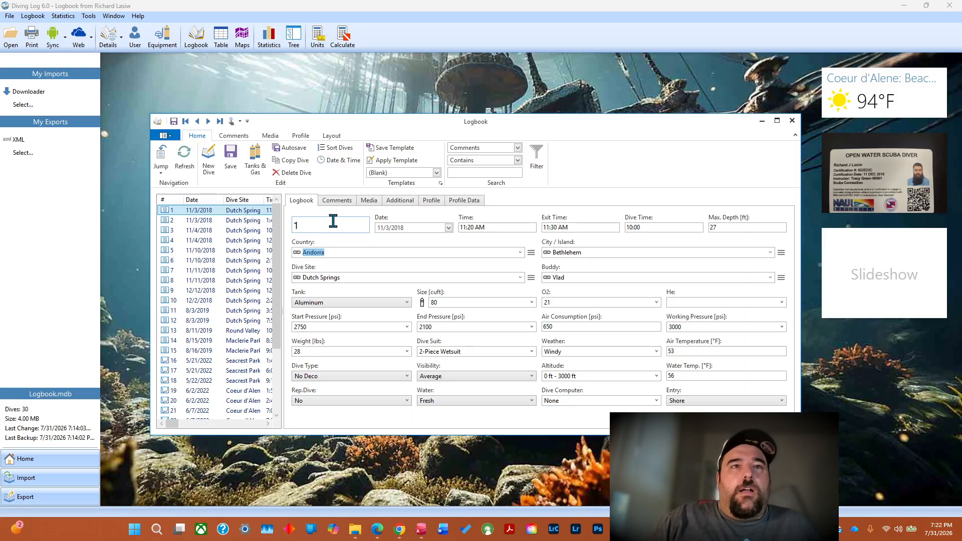
{"action": "type", "text": "United"}
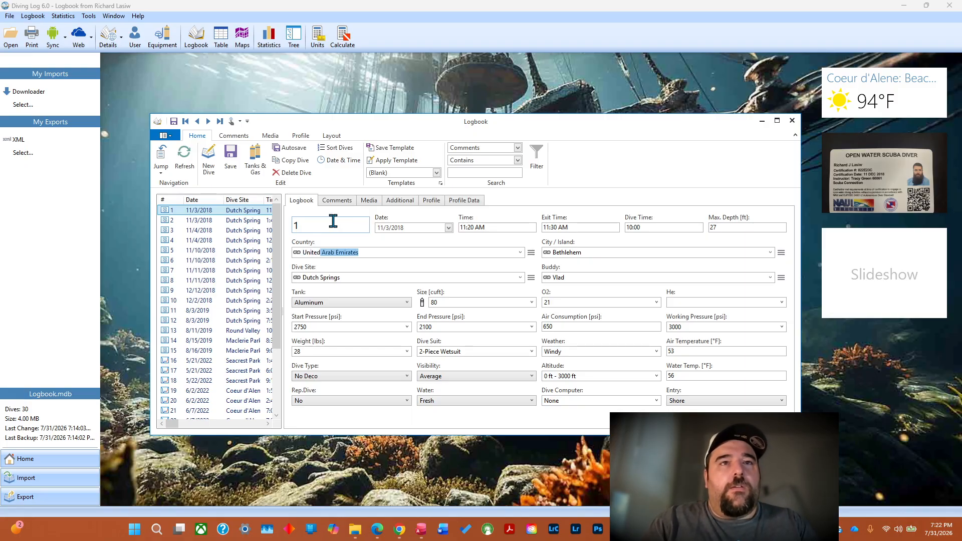
{"action": "type", "text": " States"}
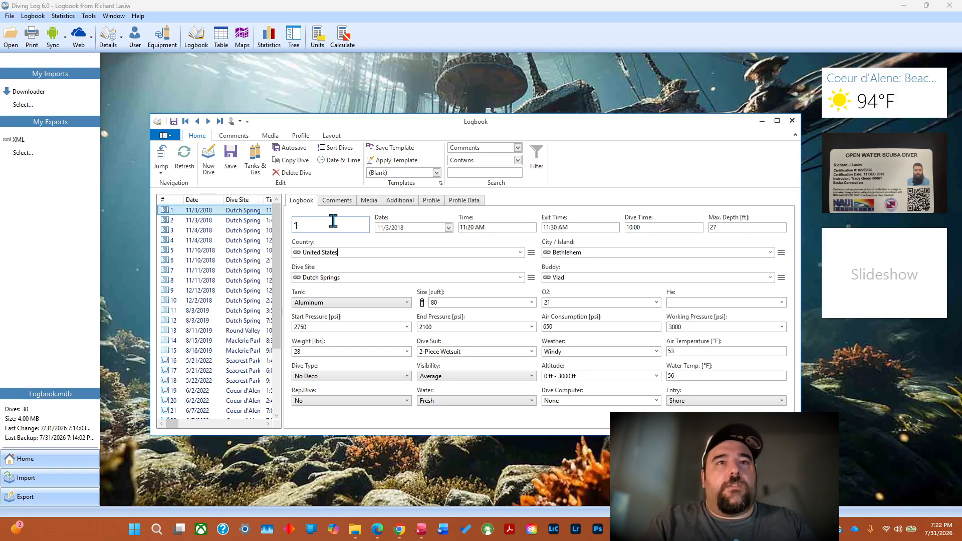
{"action": "left_click", "coordinate": [224, 221]}
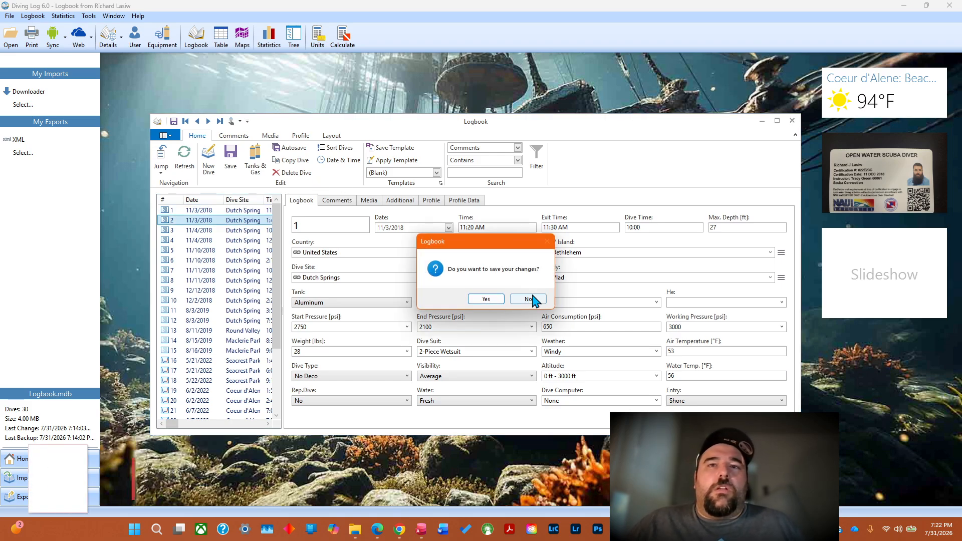
{"action": "left_click", "coordinate": [485, 300]}
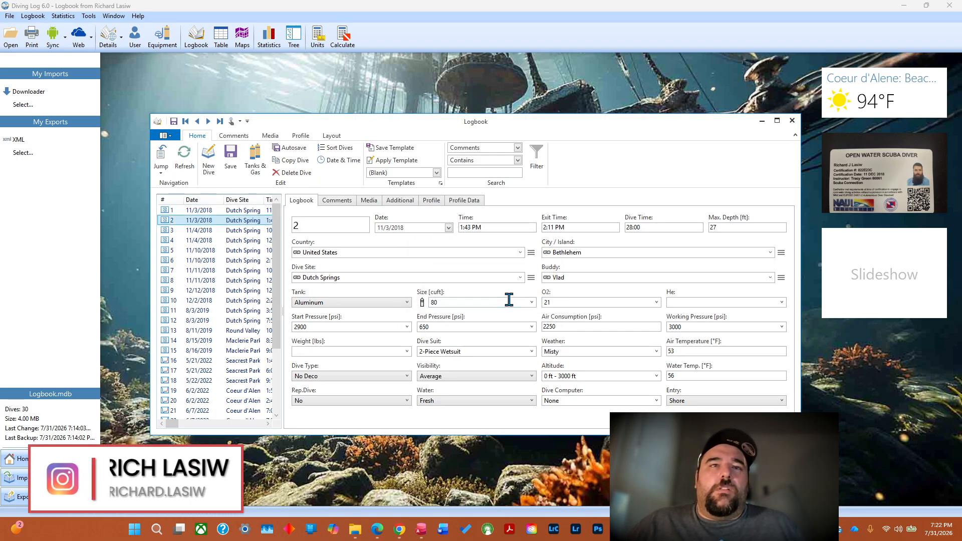
Go through the logged dives from 1 to 30 and back to dive 1, checking the country entered for each.
{"action": "left_click", "coordinate": [207, 211]}
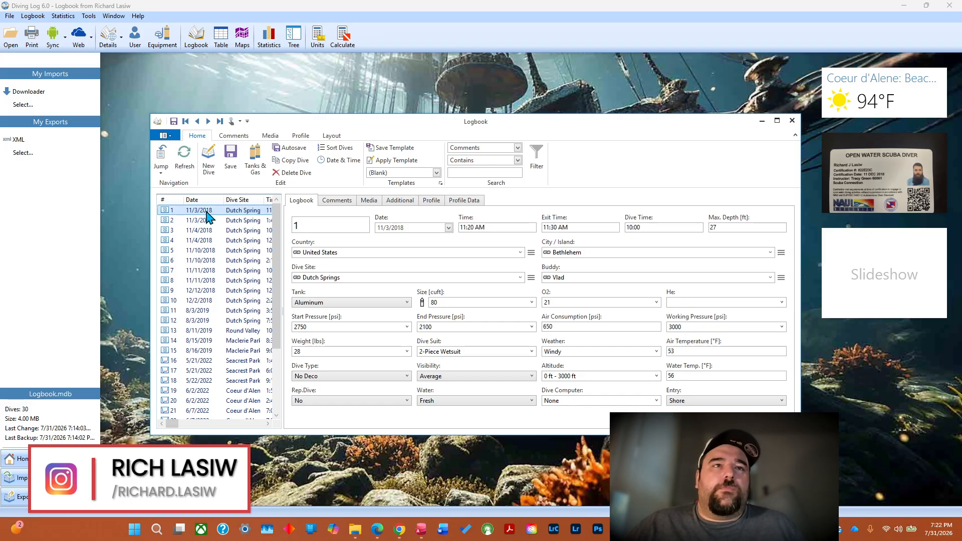
{"action": "left_click", "coordinate": [202, 219]}
{"action": "left_click", "coordinate": [203, 230]}
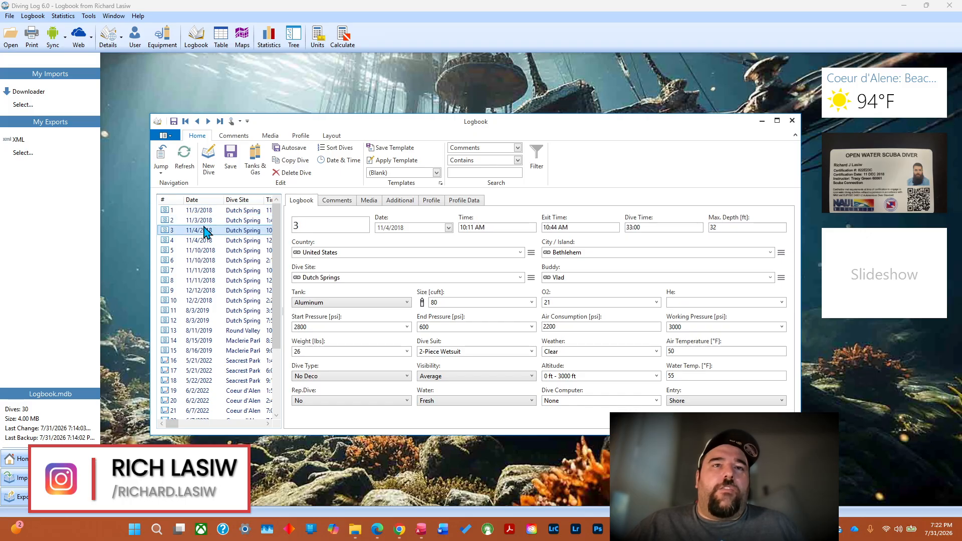
{"action": "left_click", "coordinate": [200, 240]}
{"action": "key", "text": "Down"}
{"action": "key", "text": "Down"}
{"action": "key", "text": "Down"}
{"action": "key", "text": "Down"}
{"action": "key", "text": "Down"}
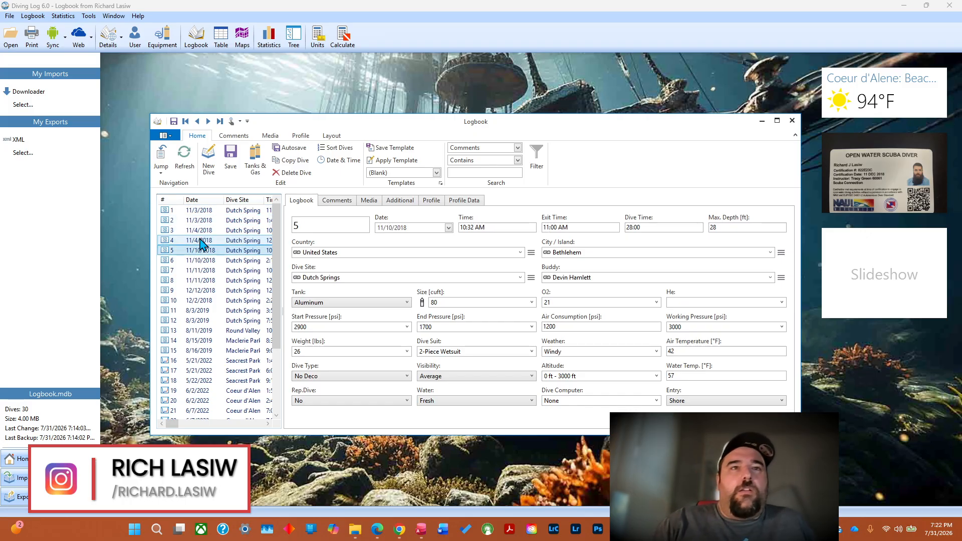
{"action": "key", "text": "Down"}
{"action": "key", "text": "Down"}
{"action": "key", "text": "Down"}
{"action": "key", "text": "Down"}
{"action": "key", "text": "Down"}
{"action": "key", "text": "Down"}
{"action": "key", "text": "Down"}
{"action": "key", "text": "Down"}
{"action": "key", "text": "Down"}
{"action": "key", "text": "Down"}
{"action": "key", "text": "Down"}
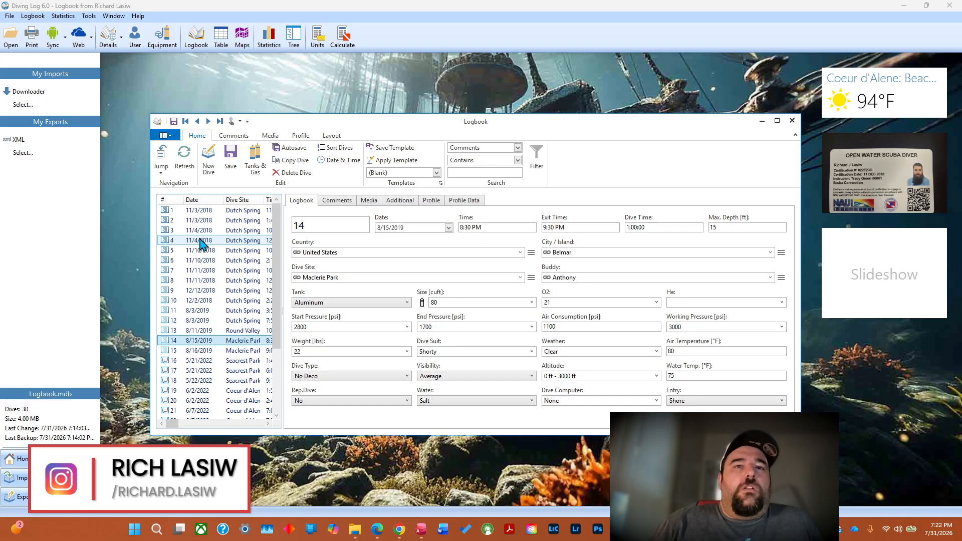
{"action": "key", "text": "Down"}
{"action": "key", "text": "Down"}
{"action": "key", "text": "Down"}
{"action": "key", "text": "Down"}
{"action": "key", "text": "Down"}
{"action": "key", "text": "Down"}
{"action": "key", "text": "Down"}
{"action": "key", "text": "Down"}
{"action": "key", "text": "Down"}
{"action": "key", "text": "Down"}
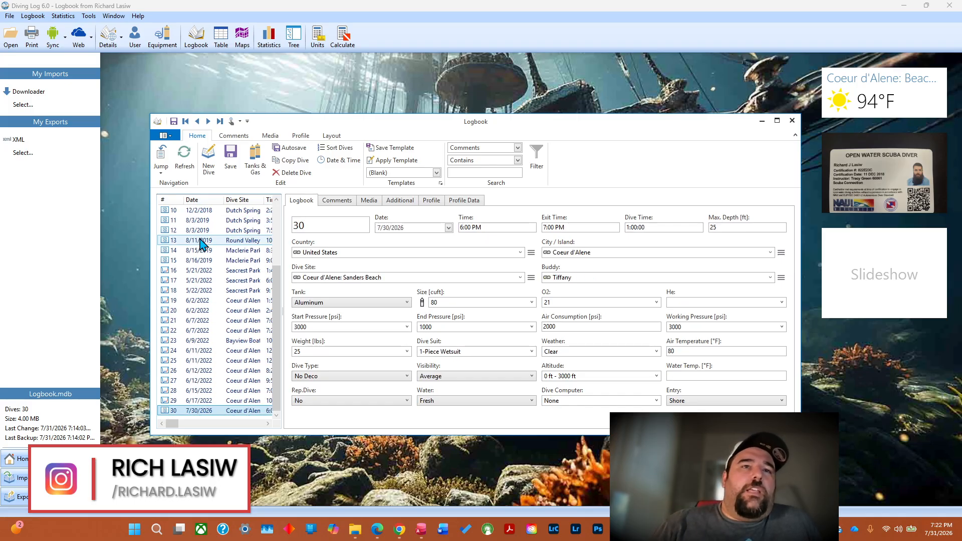
{"action": "key", "text": "Up"}
{"action": "key", "text": "Up"}
{"action": "key", "text": "Up"}
{"action": "key", "text": "Up"}
{"action": "key", "text": "Up"}
{"action": "key", "text": "Up"}
{"action": "key", "text": "Up"}
{"action": "key", "text": "Up"}
{"action": "key", "text": "Up"}
{"action": "key", "text": "Up"}
{"action": "key", "text": "Up"}
{"action": "key", "text": "Up"}
{"action": "key", "text": "Up"}
{"action": "key", "text": "Up"}
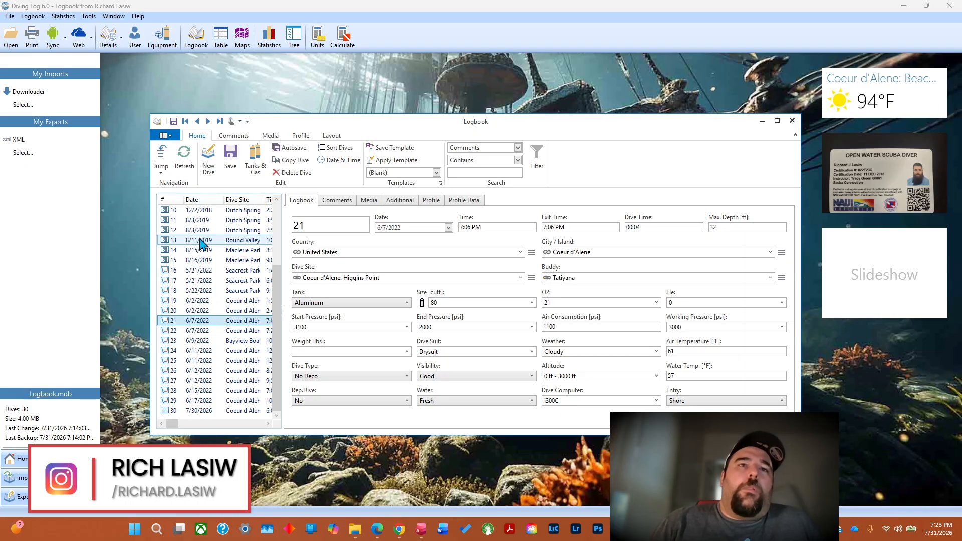
{"action": "key", "text": "Up"}
{"action": "key", "text": "Up"}
{"action": "key", "text": "Up"}
{"action": "key", "text": "Up"}
{"action": "key", "text": "Up"}
{"action": "key", "text": "Up"}
{"action": "key", "text": "Up"}
{"action": "key", "text": "Up"}
{"action": "key", "text": "Up"}
{"action": "key", "text": "Up"}
{"action": "key", "text": "Up"}
{"action": "key", "text": "Up"}
{"action": "key", "text": "Up"}
{"action": "key", "text": "Up"}
{"action": "key", "text": "Up"}
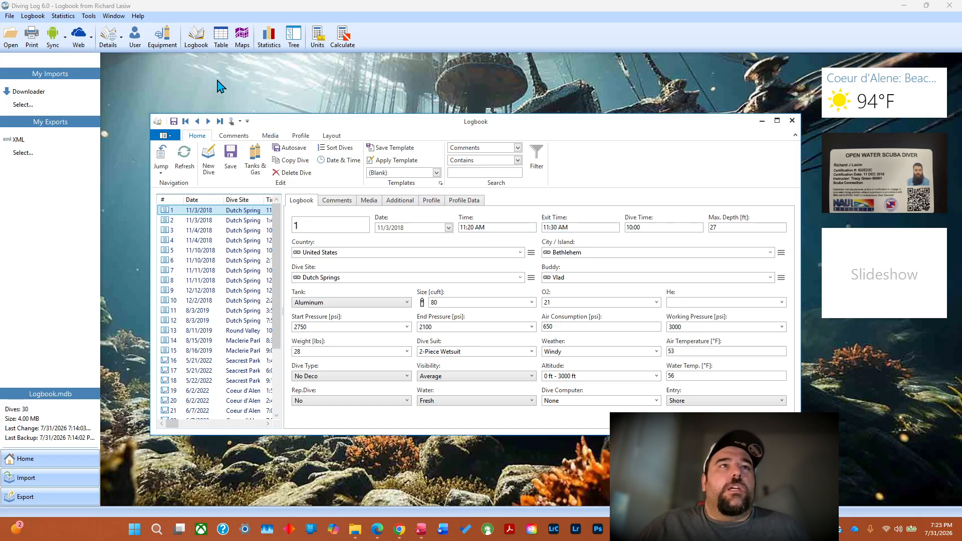
Open the country details and examine the name, currency, exchange rate and flag of each country from Åland Islands to Barbados.
{"action": "left_click", "coordinate": [120, 41]}
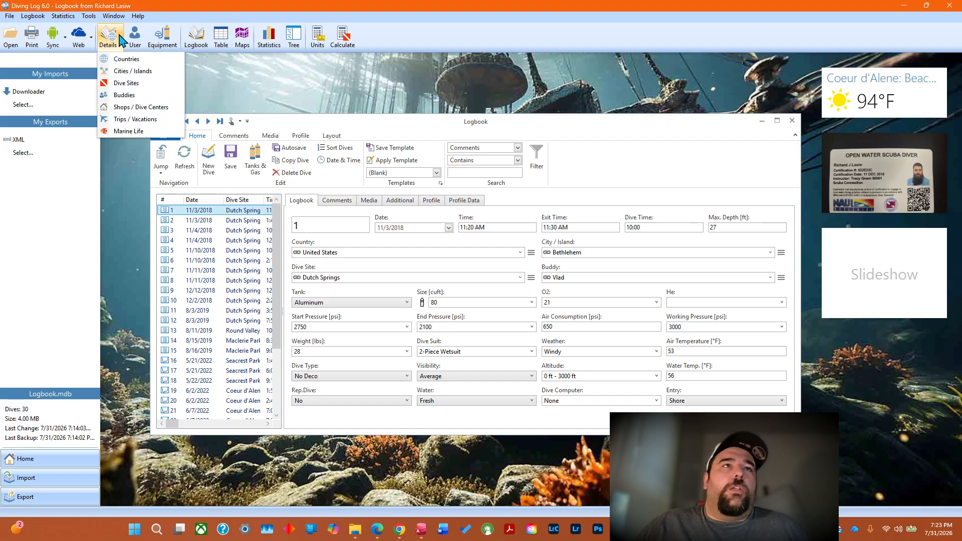
{"action": "left_click", "coordinate": [126, 59]}
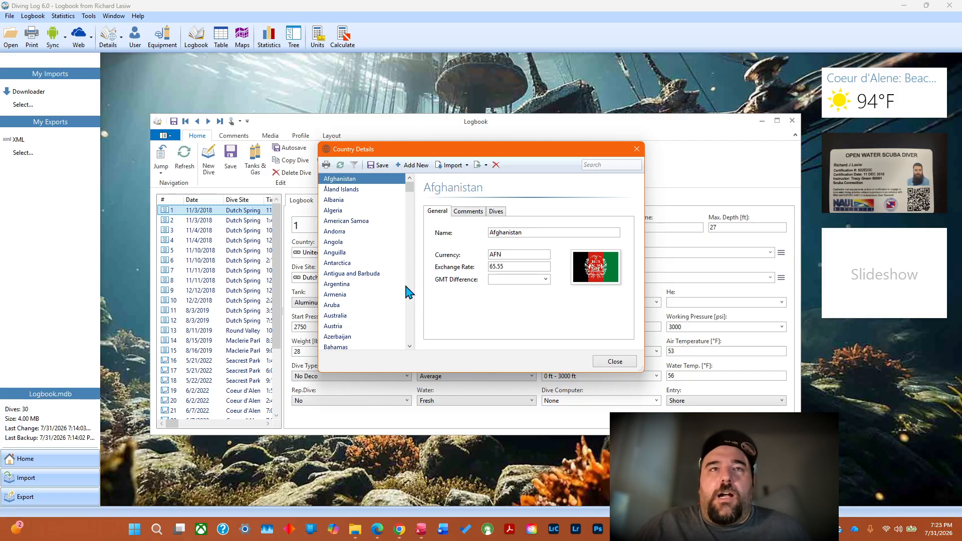
{"action": "left_click", "coordinate": [348, 189]}
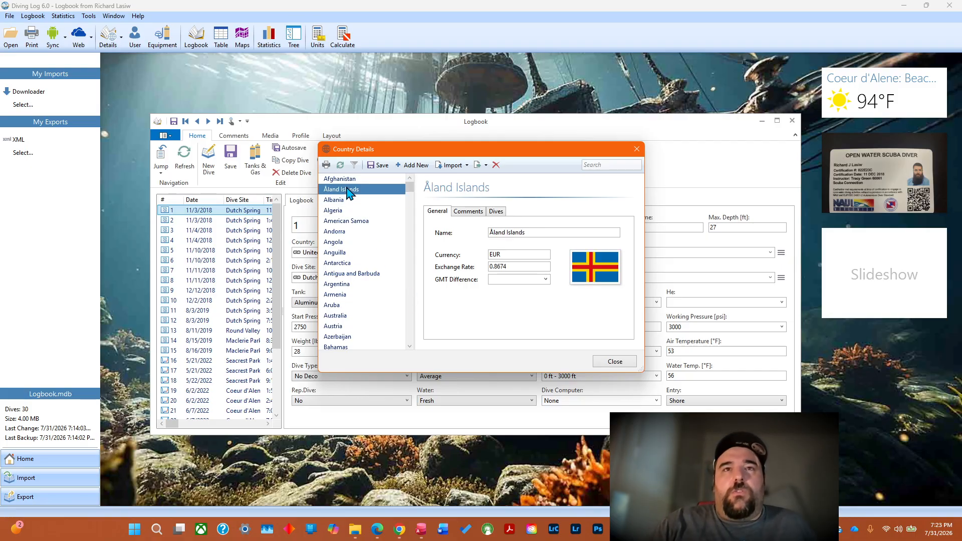
{"action": "key", "text": "Down"}
{"action": "key", "text": "Down"}
{"action": "key", "text": "Down"}
{"action": "key", "text": "Down"}
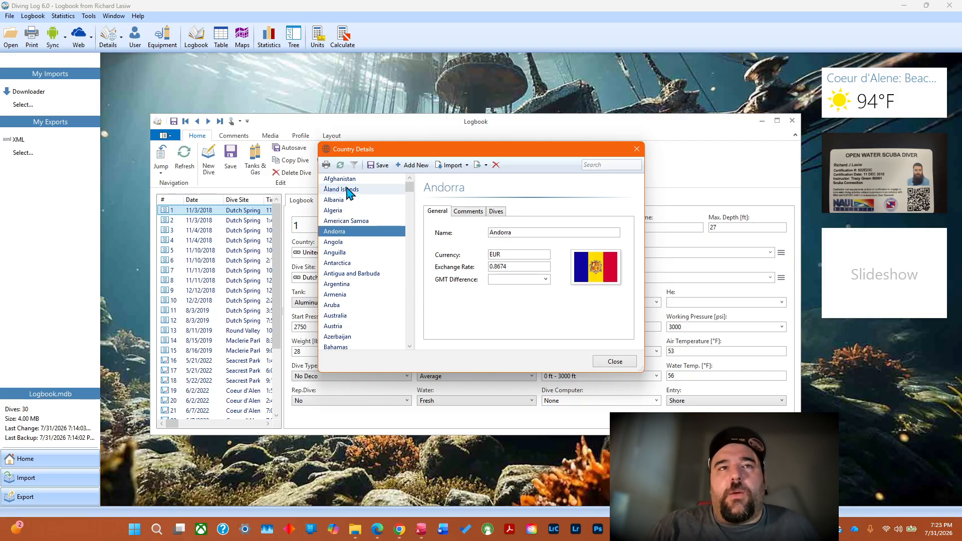
{"action": "key", "text": "Down"}
{"action": "key", "text": "Down"}
{"action": "key", "text": "Down"}
{"action": "key", "text": "Down"}
{"action": "key", "text": "Down"}
{"action": "key", "text": "Up"}
{"action": "key", "text": "Up"}
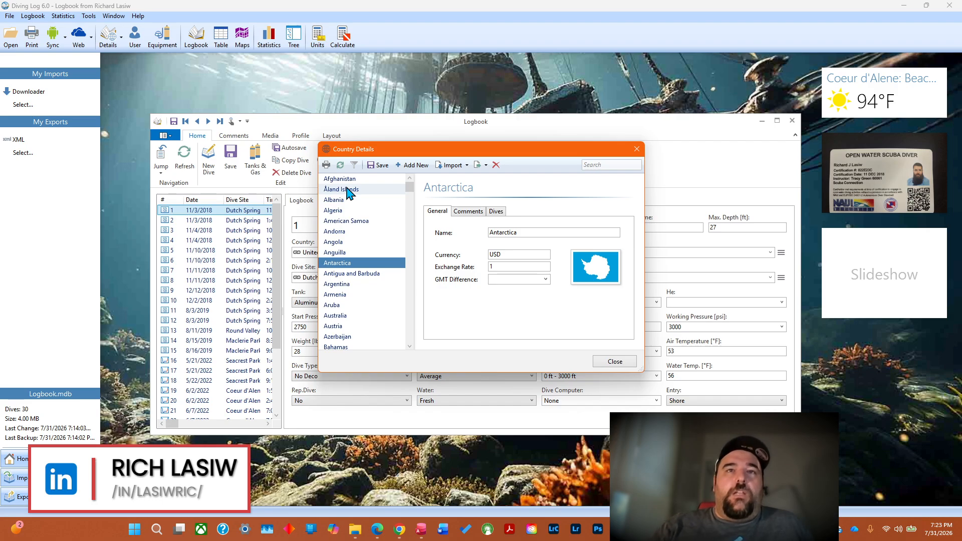
{"action": "key", "text": "Down"}
{"action": "key", "text": "Down"}
{"action": "key", "text": "Down"}
{"action": "key", "text": "Down"}
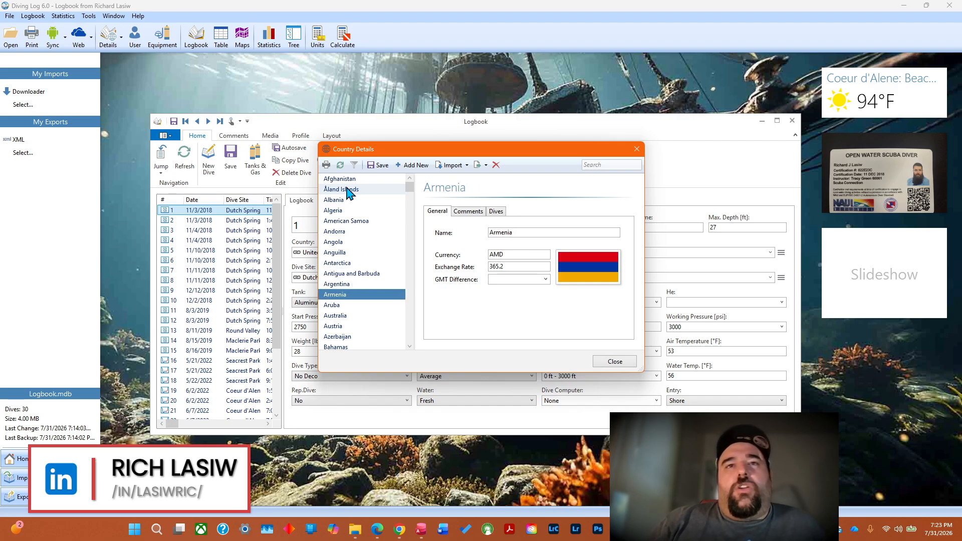
{"action": "key", "text": "Down"}
{"action": "key", "text": "Down"}
{"action": "key", "text": "Down"}
{"action": "key", "text": "Down"}
{"action": "key", "text": "Down"}
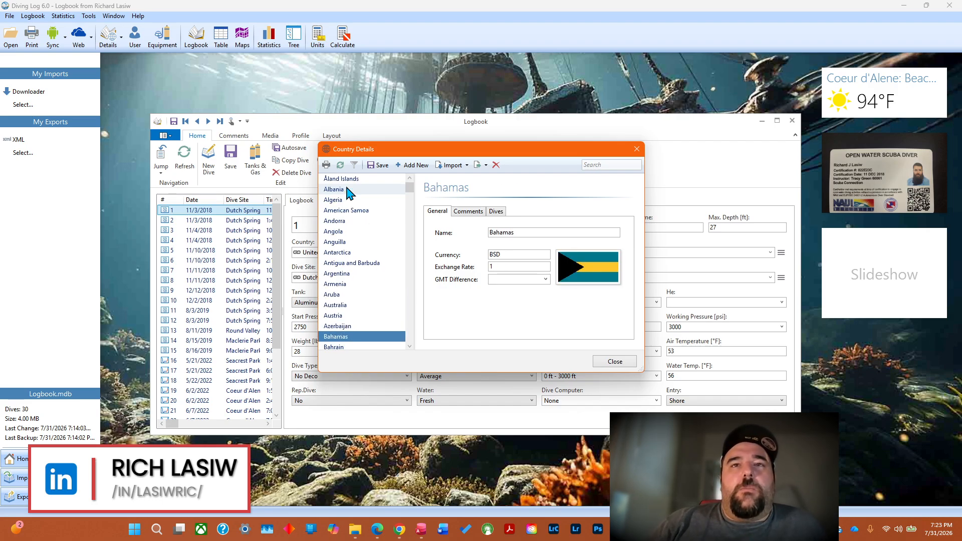
{"action": "key", "text": "Up"}
{"action": "key", "text": "Down"}
{"action": "key", "text": "Down"}
{"action": "key", "text": "Down"}
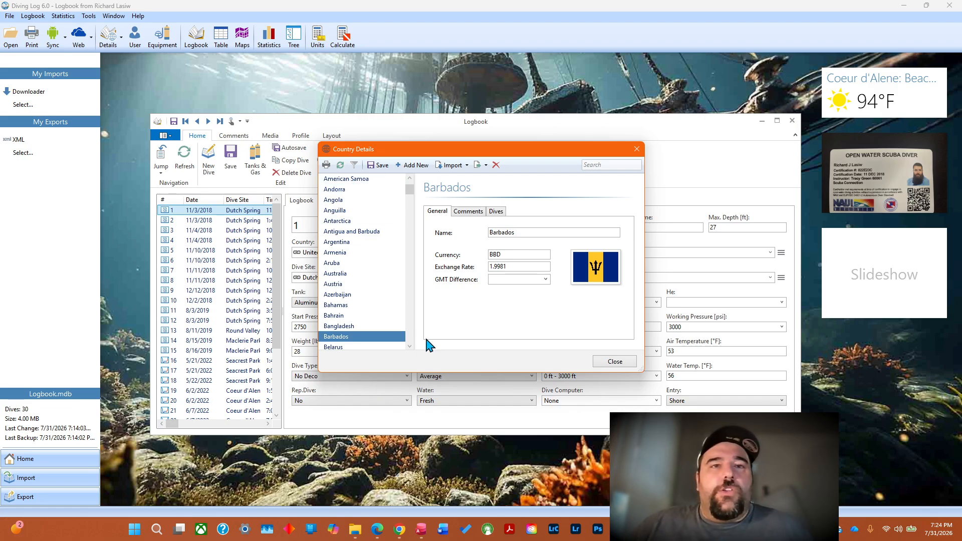
{"action": "left_click", "coordinate": [409, 346]}
{"action": "left_click", "coordinate": [409, 346]}
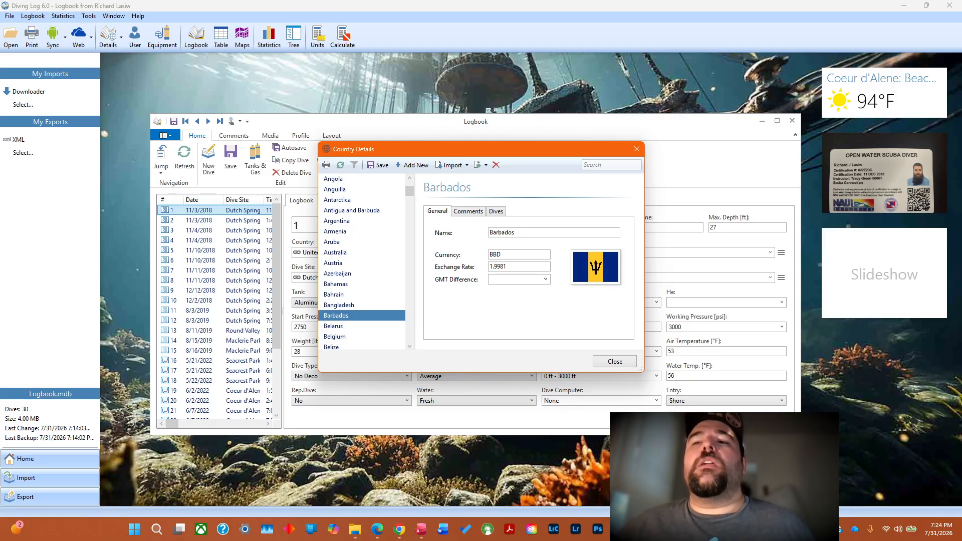
Switch to Country.xlsx in Excel and look through the currencies, flag paths and diving comments further down the rows.
{"action": "key", "text": "alt+Tab"}
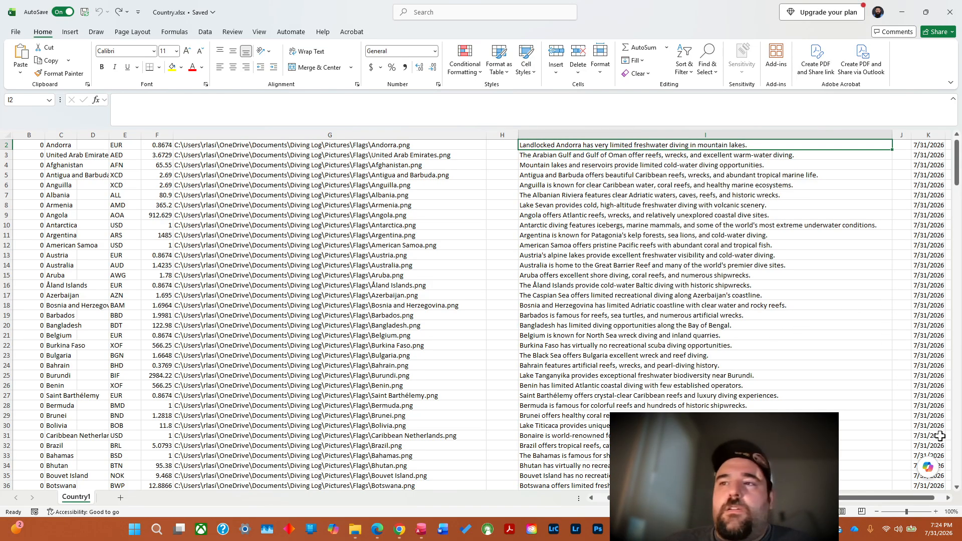
{"action": "left_click", "coordinate": [958, 486]}
{"action": "left_click", "coordinate": [958, 487]}
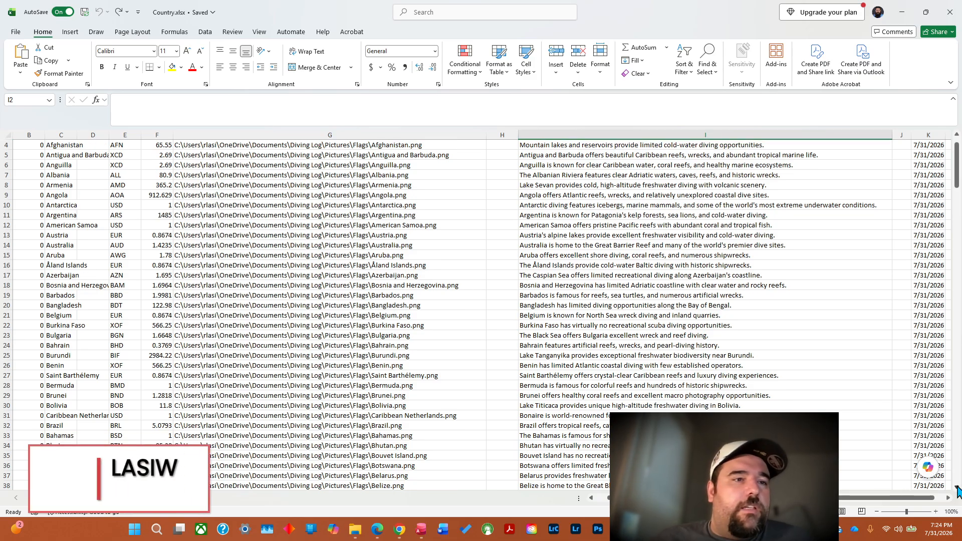
{"action": "left_click", "coordinate": [958, 487]}
{"action": "left_click", "coordinate": [958, 487]}
{"action": "left_click", "coordinate": [957, 486]}
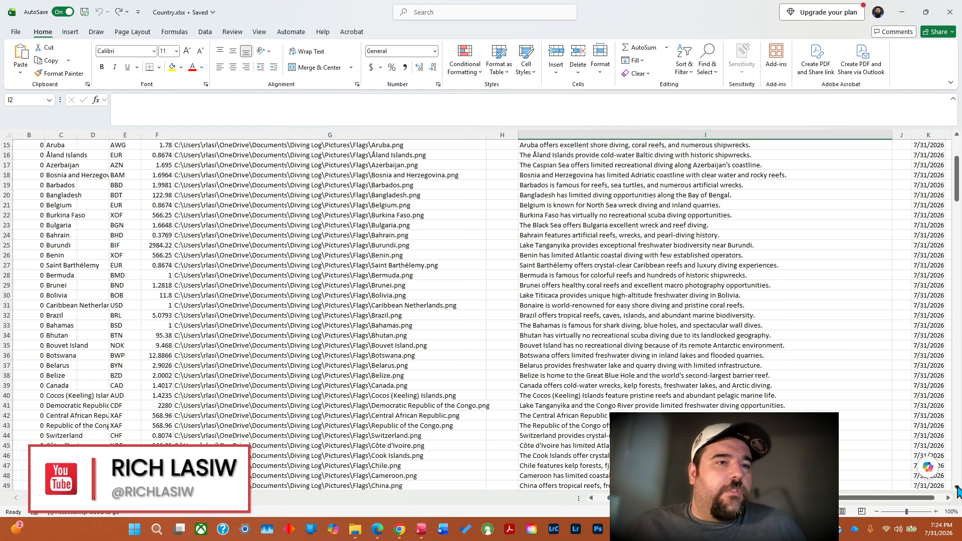
{"action": "left_click", "coordinate": [957, 487]}
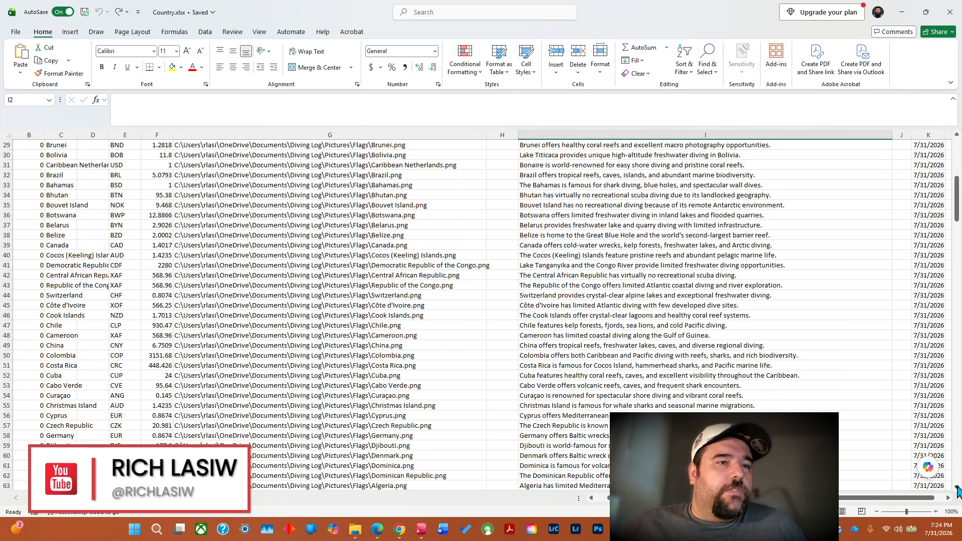
Return to Diving Log and examine the diving comment and the list of dives for Barbados.
{"action": "left_click", "coordinate": [902, 13]}
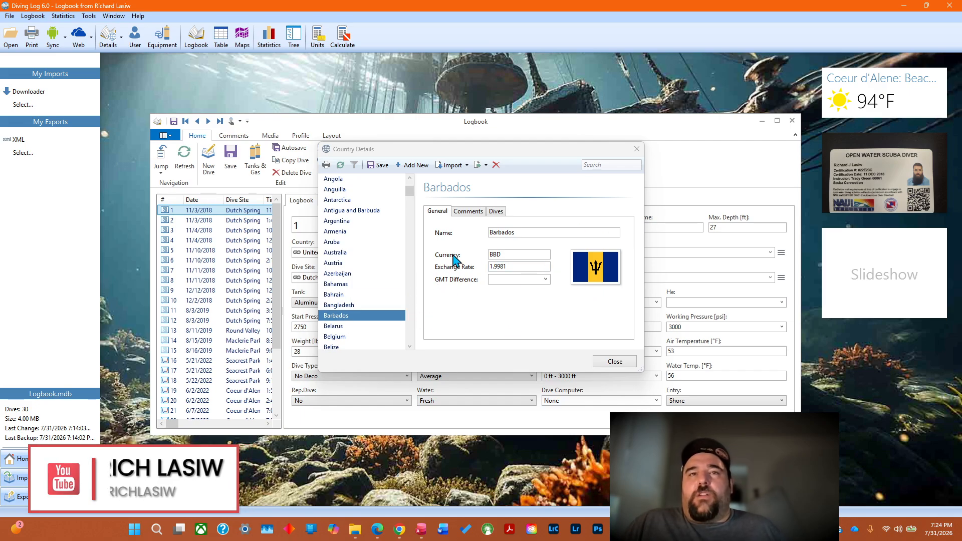
{"action": "left_click", "coordinate": [473, 211]}
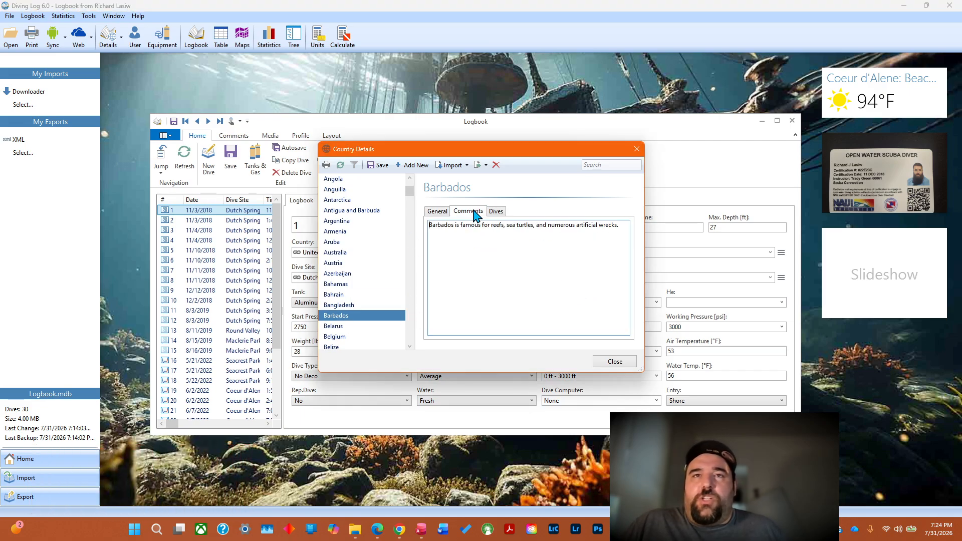
{"action": "left_click", "coordinate": [625, 227]}
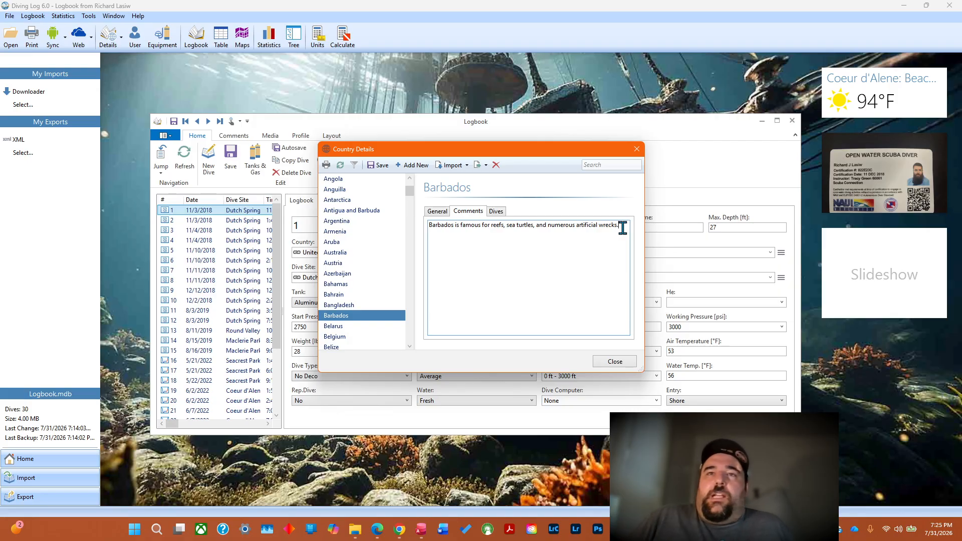
{"action": "left_click", "coordinate": [497, 211]}
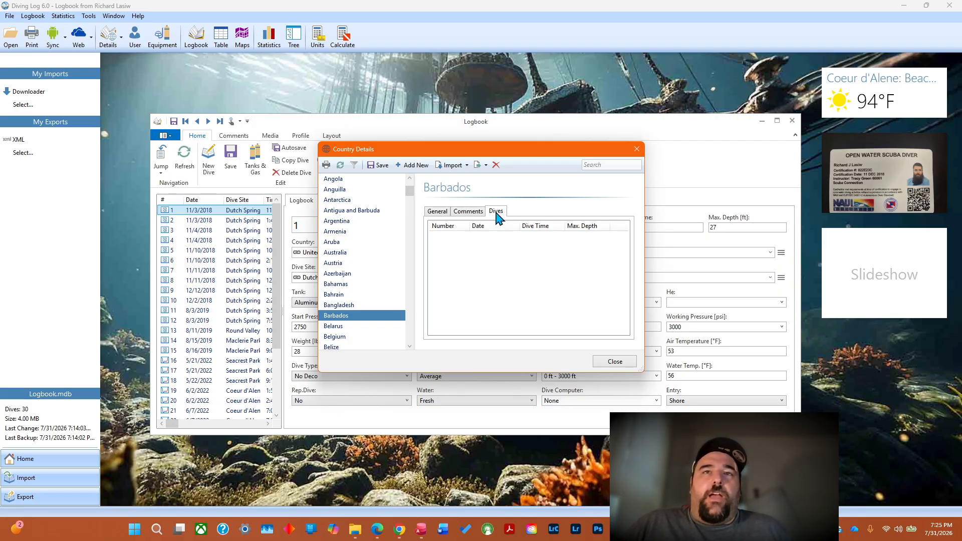
Recheck the general details for Barbados and close the country details.
{"action": "left_click", "coordinate": [438, 213]}
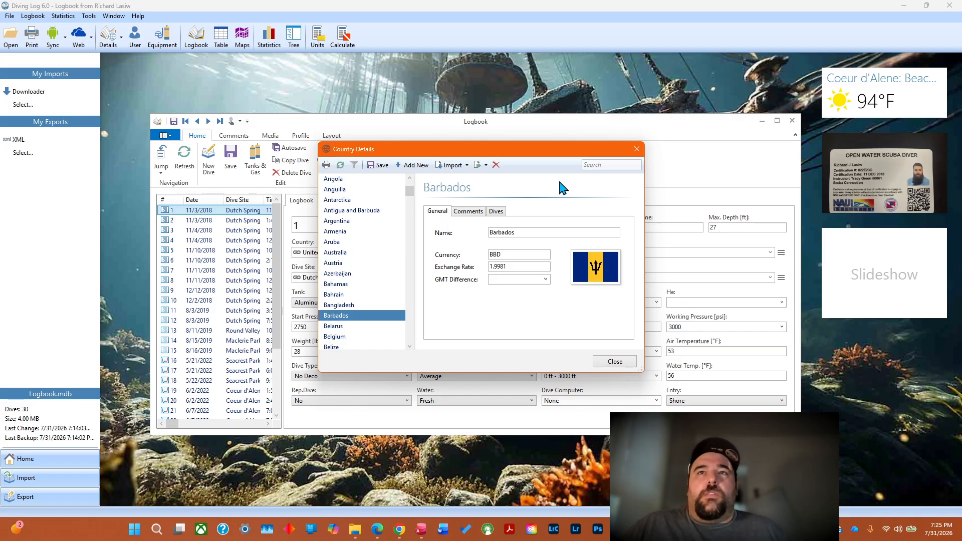
{"action": "left_click", "coordinate": [637, 149]}
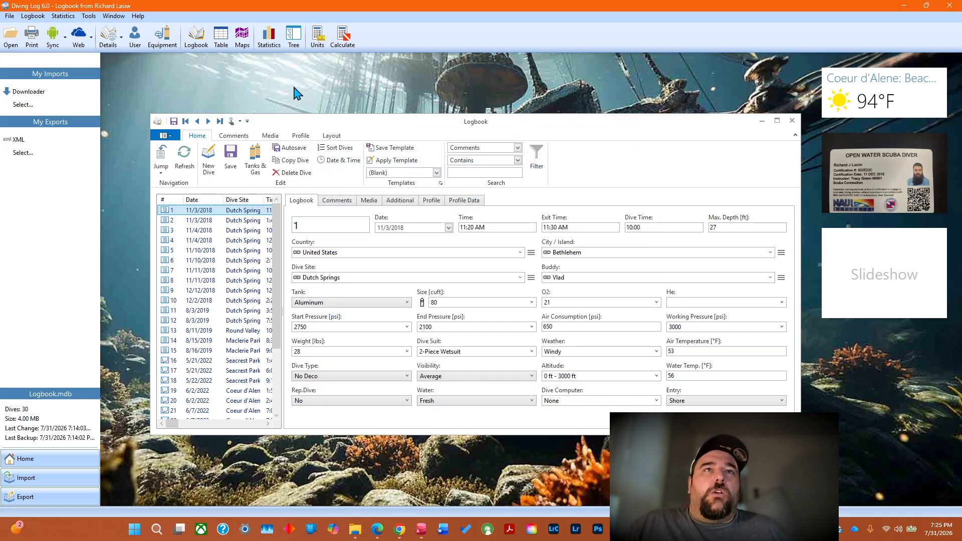
Open the dive statistics, view the Water Type chart and look through the list of available charts.
{"action": "left_click", "coordinate": [266, 38]}
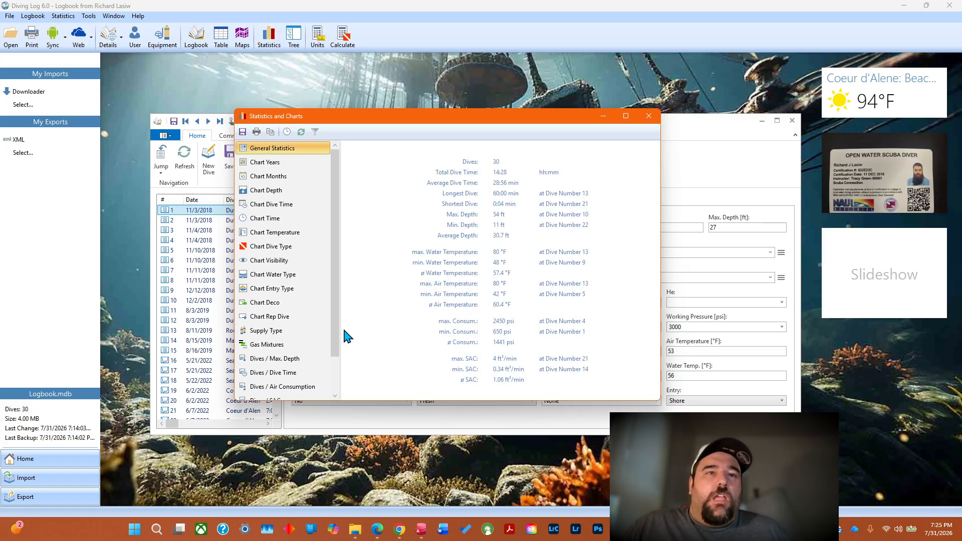
{"action": "left_click", "coordinate": [329, 275]}
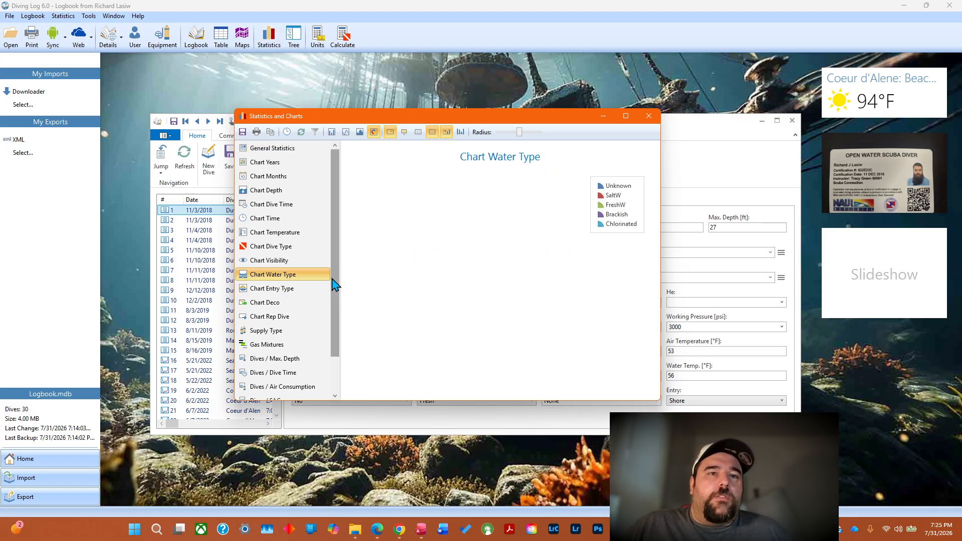
{"action": "scroll", "coordinate": [336, 333], "scroll_direction": "down", "scroll_amount": 2}
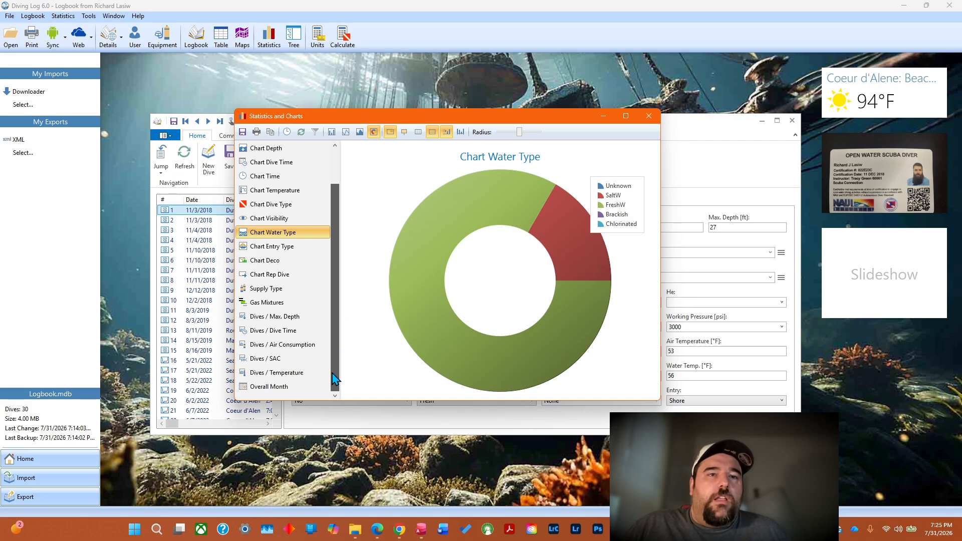
{"action": "left_click_drag", "start_coordinate": [335, 331], "coordinate": [335, 276]}
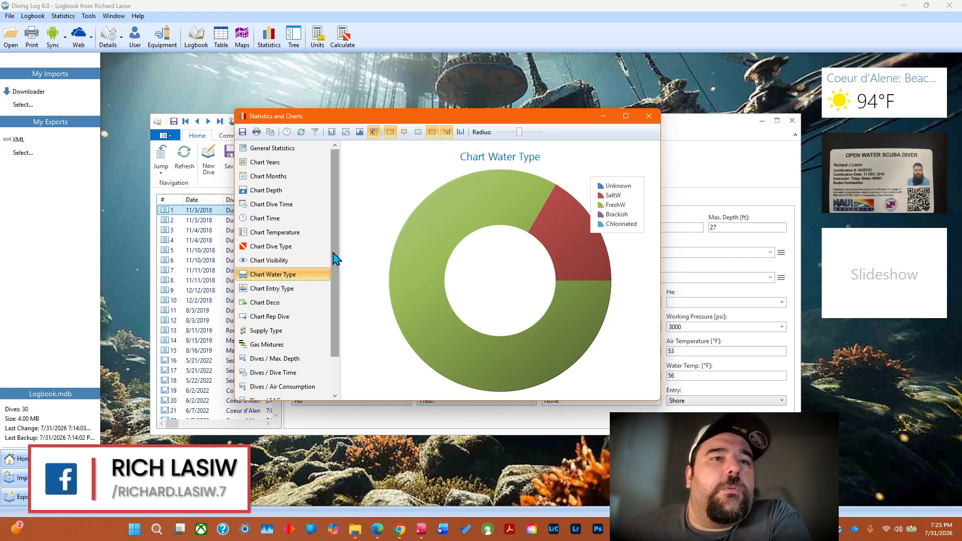
{"action": "left_click_drag", "start_coordinate": [336, 258], "coordinate": [336, 321]}
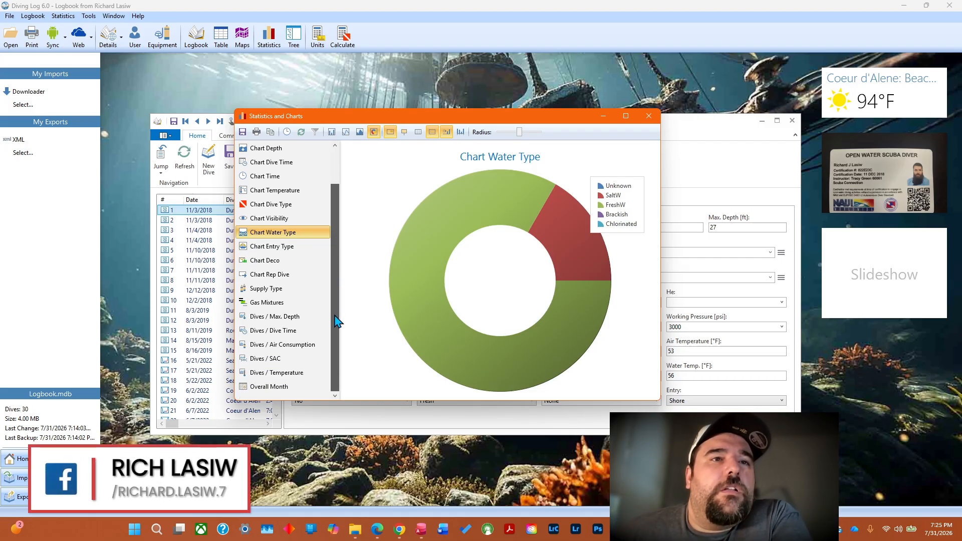
{"action": "scroll", "coordinate": [337, 321], "scroll_direction": "up", "scroll_amount": 1}
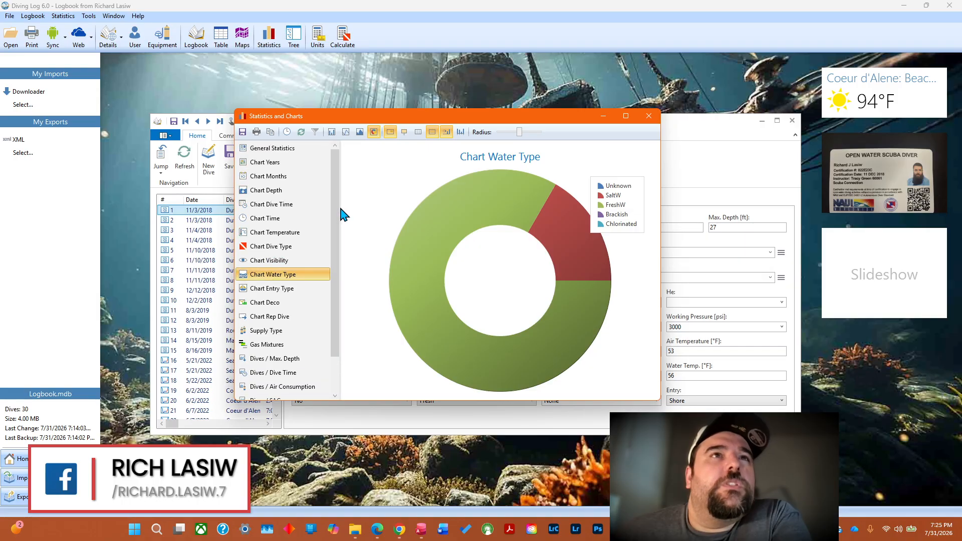
Review the General Statistics and the remaining chart types, and close the statistics window.
{"action": "left_click", "coordinate": [288, 150]}
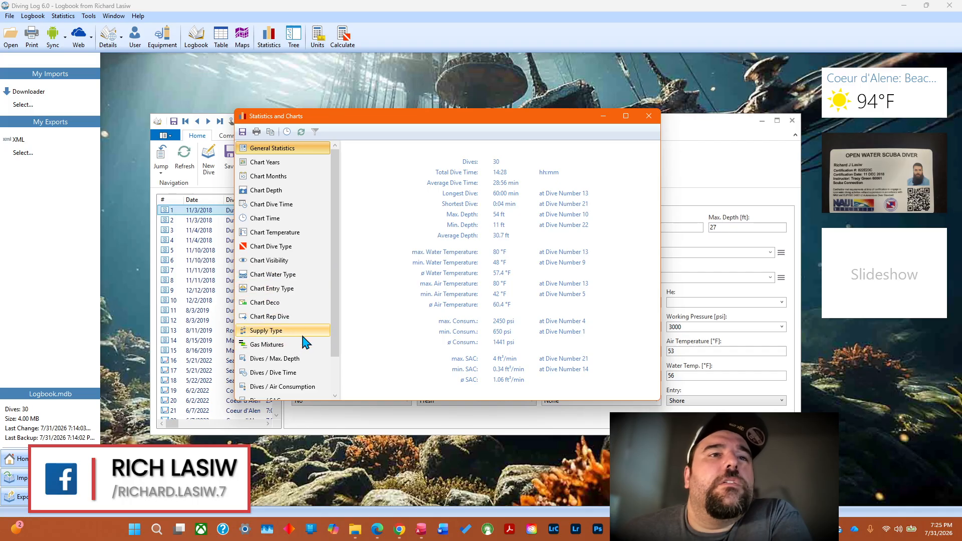
{"action": "left_click_drag", "start_coordinate": [336, 321], "coordinate": [338, 373]}
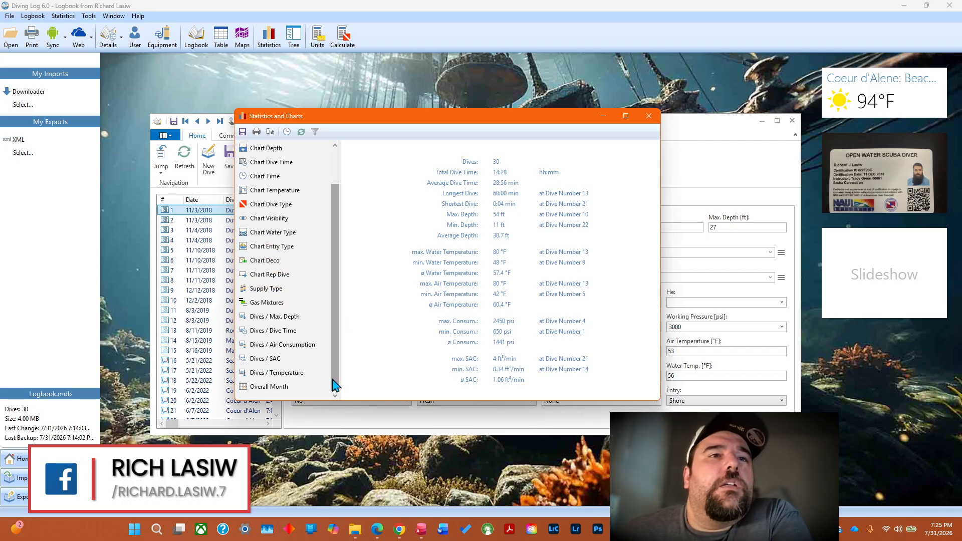
{"action": "left_click", "coordinate": [648, 117]}
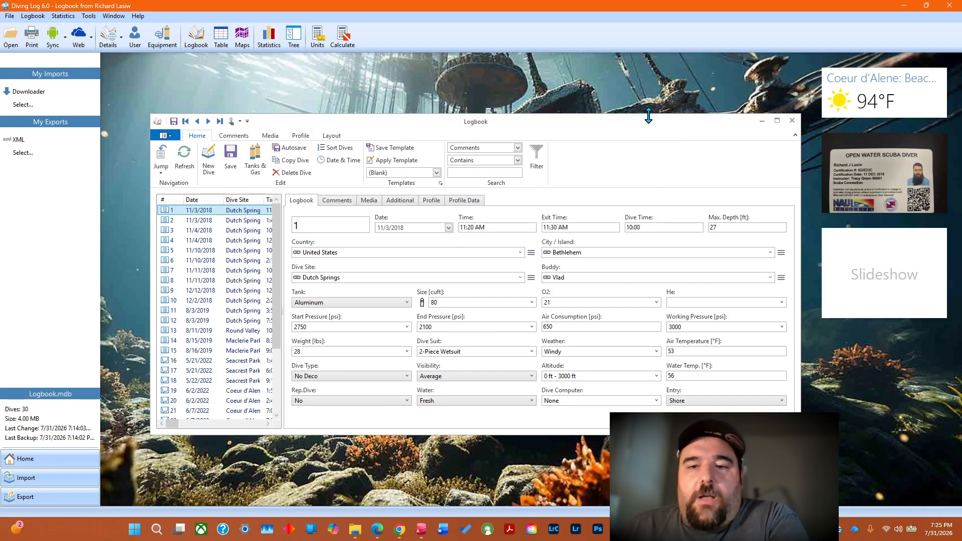